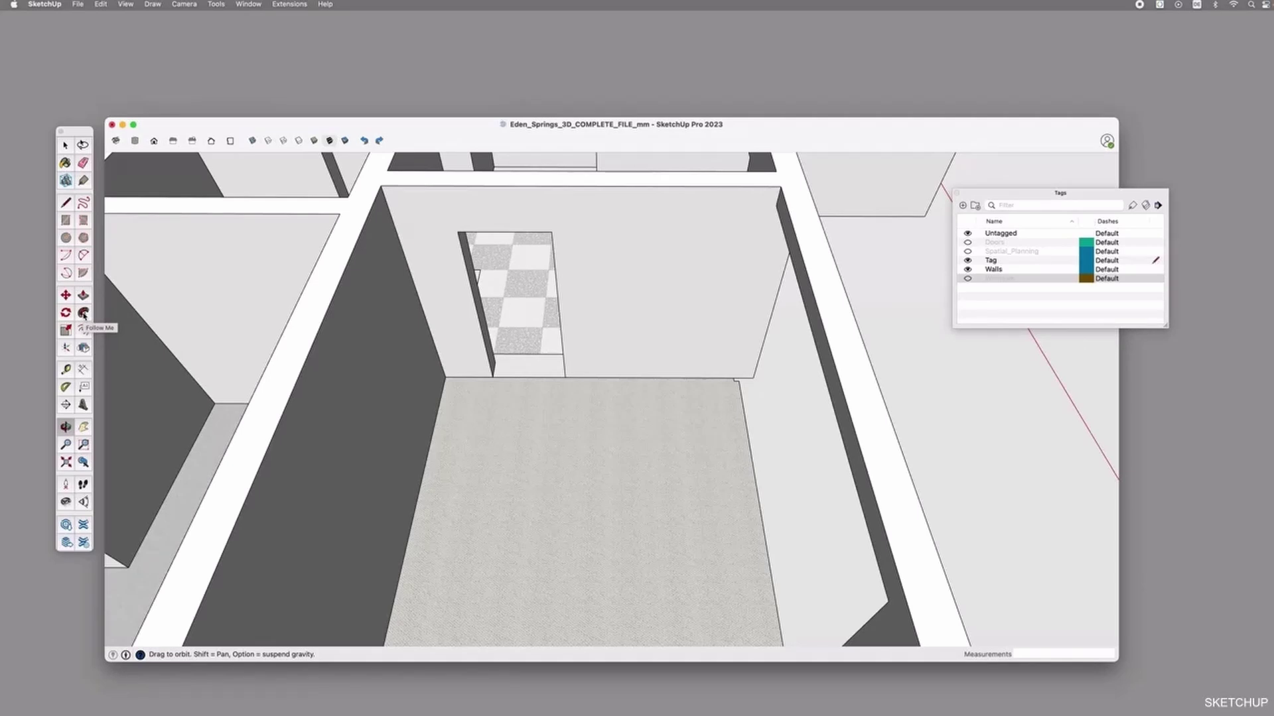
# Add a new tag named Baseboards
pyautogui.moveTo(540, 329); pyautogui.dragTo(1028, 174)
pyautogui.click(964, 206)
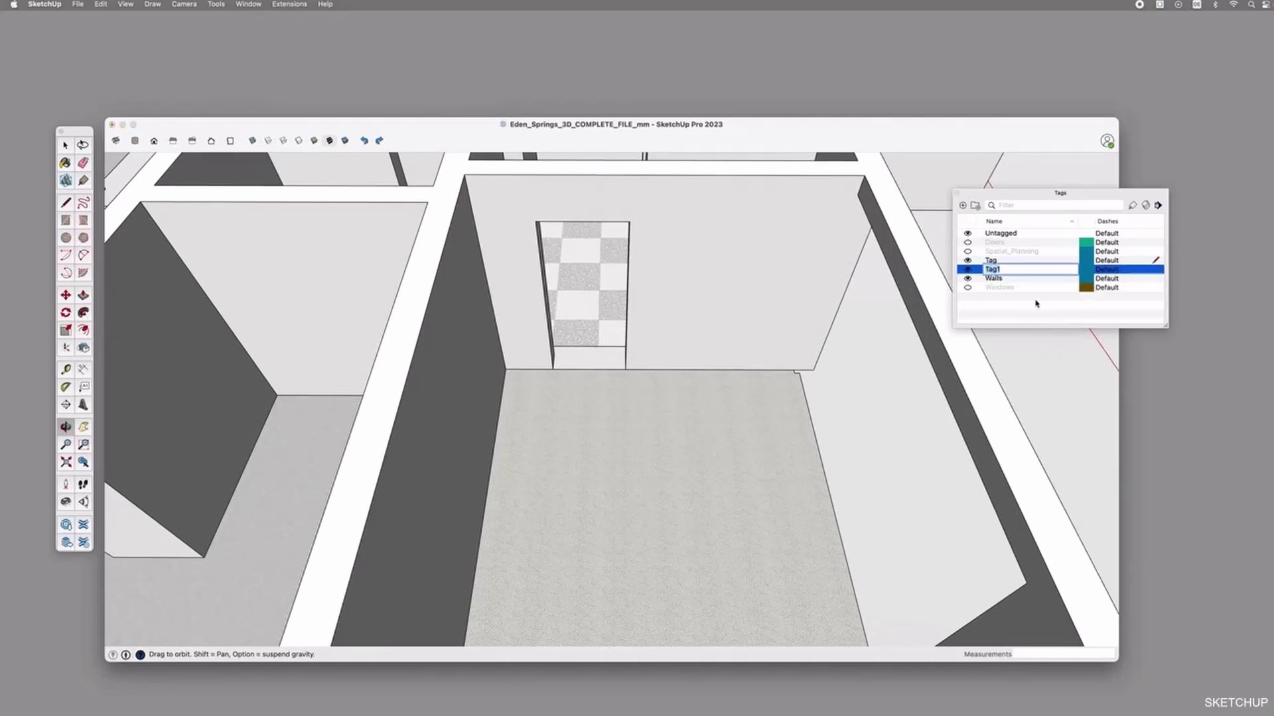
pyautogui.write('Baseboards')
pyautogui.press('Return')
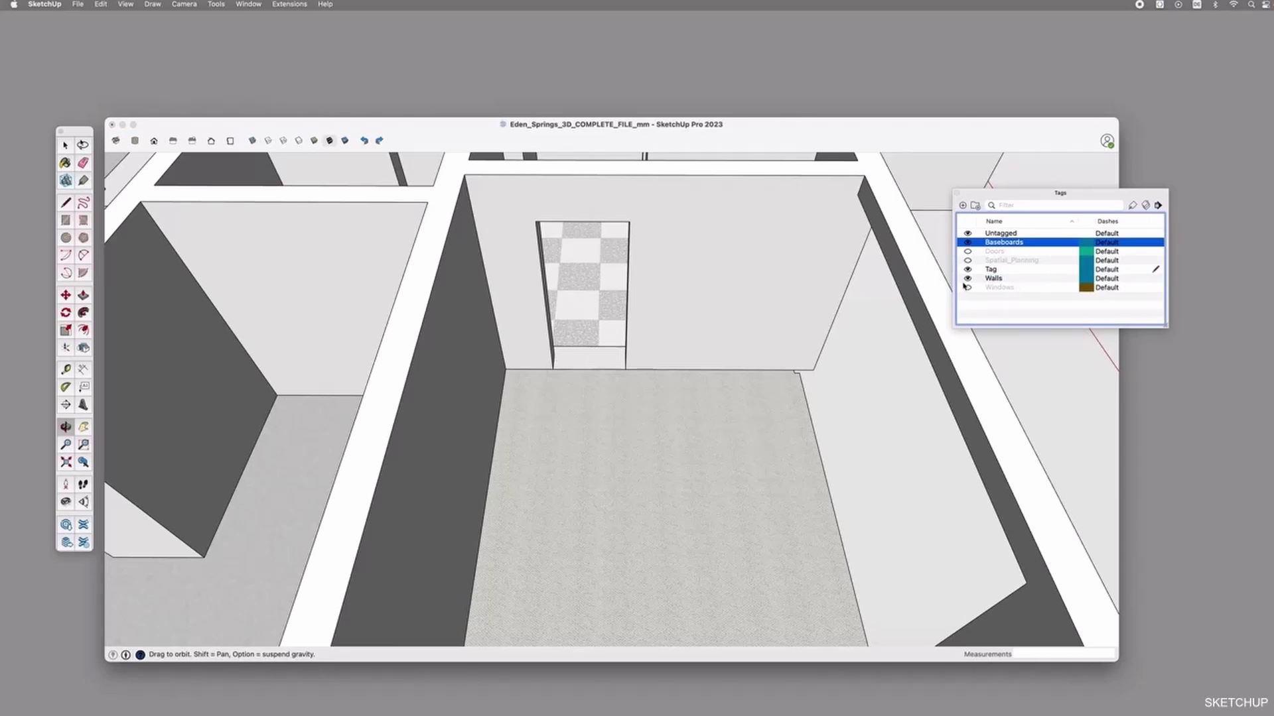
# Show the Windows and Doors tags and make Baseboards the active tag
pyautogui.click(968, 288)
pyautogui.click(967, 252)
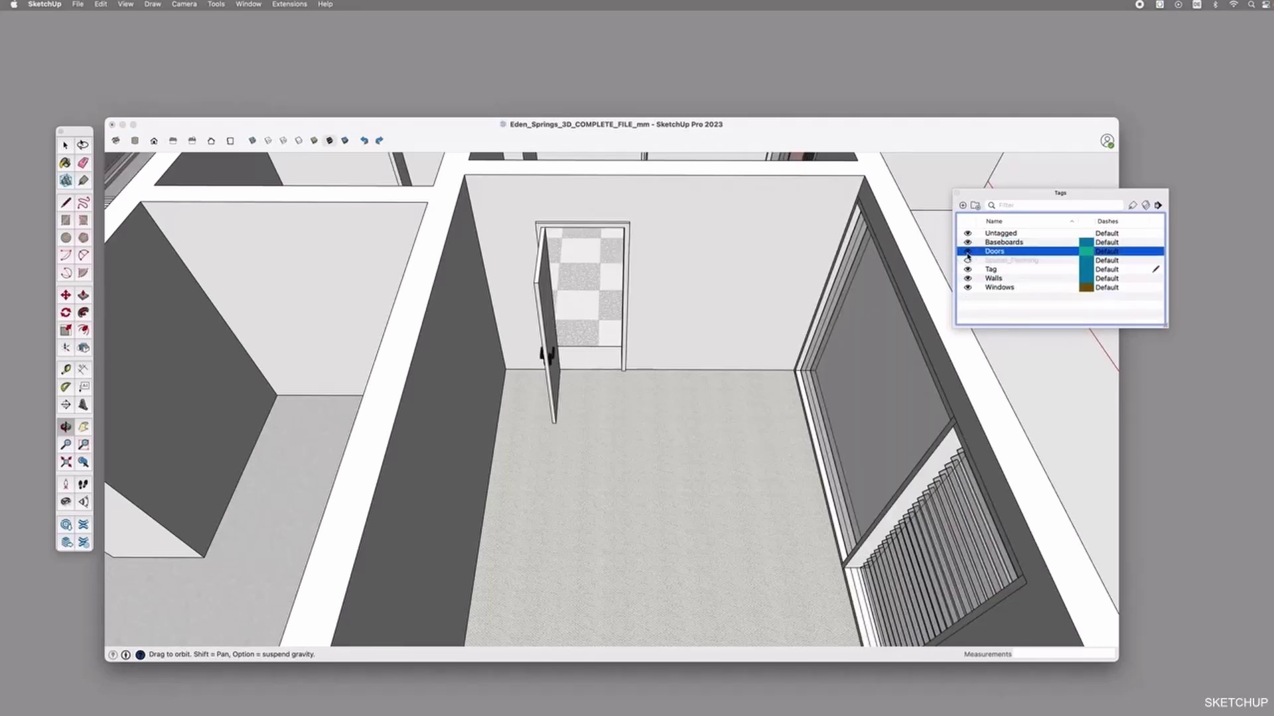
pyautogui.click(703, 389)
pyautogui.moveTo(703, 404); pyautogui.dragTo(699, 408)
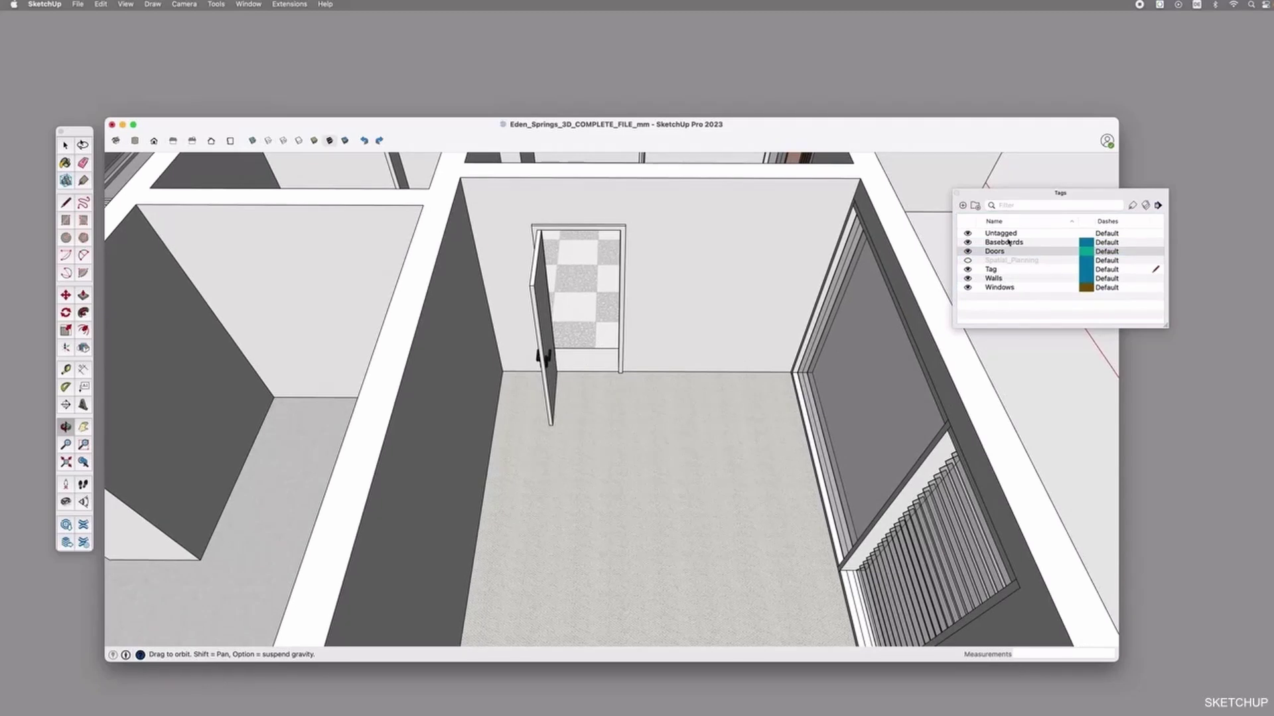
pyautogui.click(1008, 243)
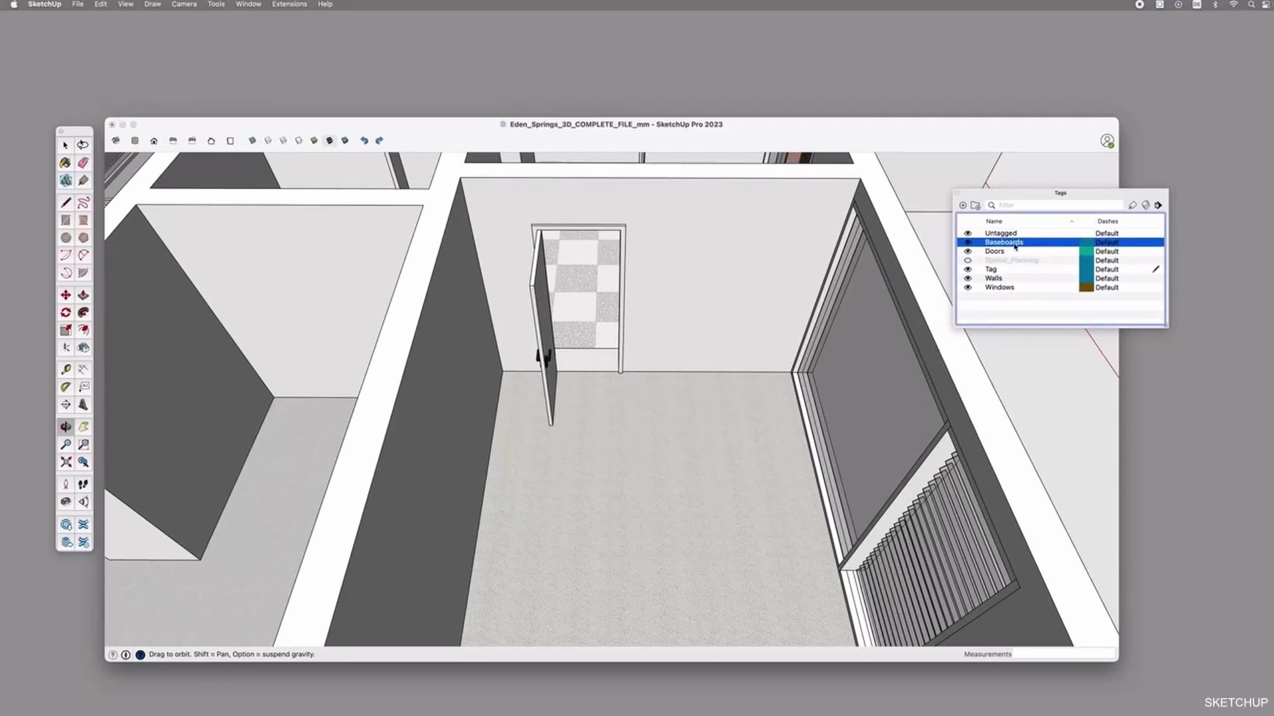
pyautogui.click(1155, 244)
# Trace a line along the floor edge between two wall corners
pyautogui.scroll(3, 664, 386)
pyautogui.click(750, 372)
pyautogui.scroll(3, 672, 371)
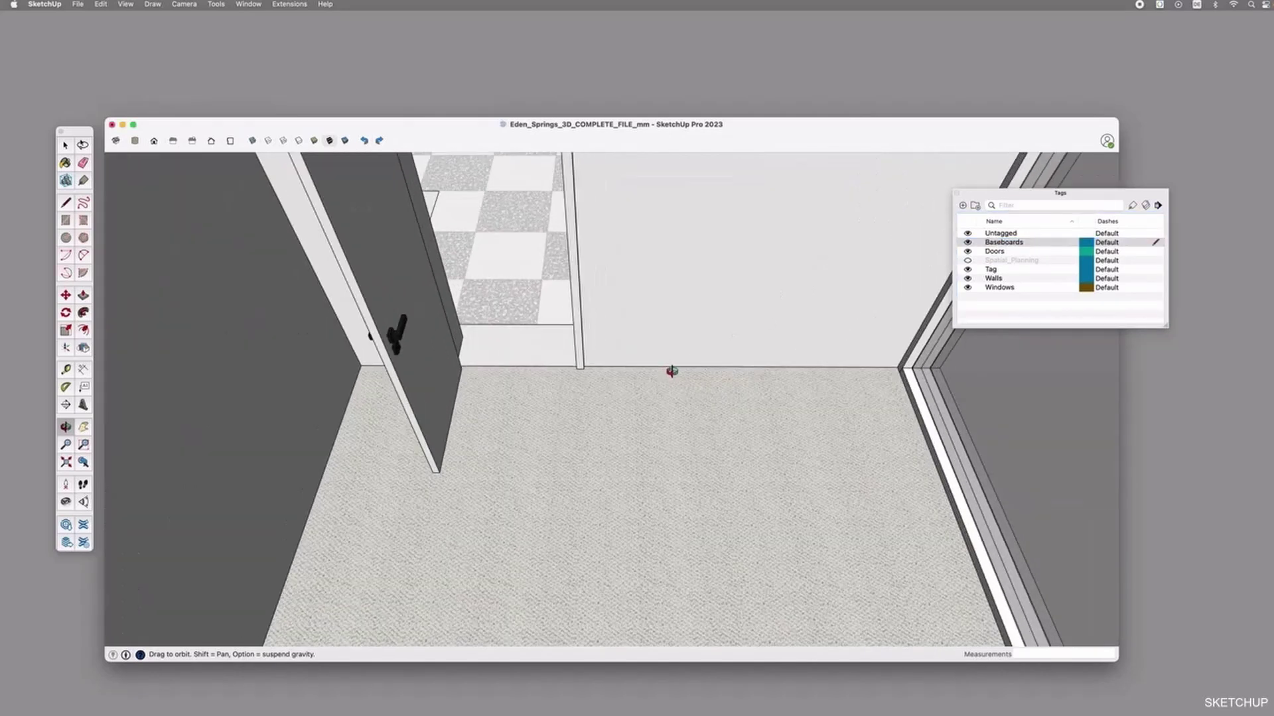
pyautogui.press('l')
pyautogui.scroll(3, 589, 364)
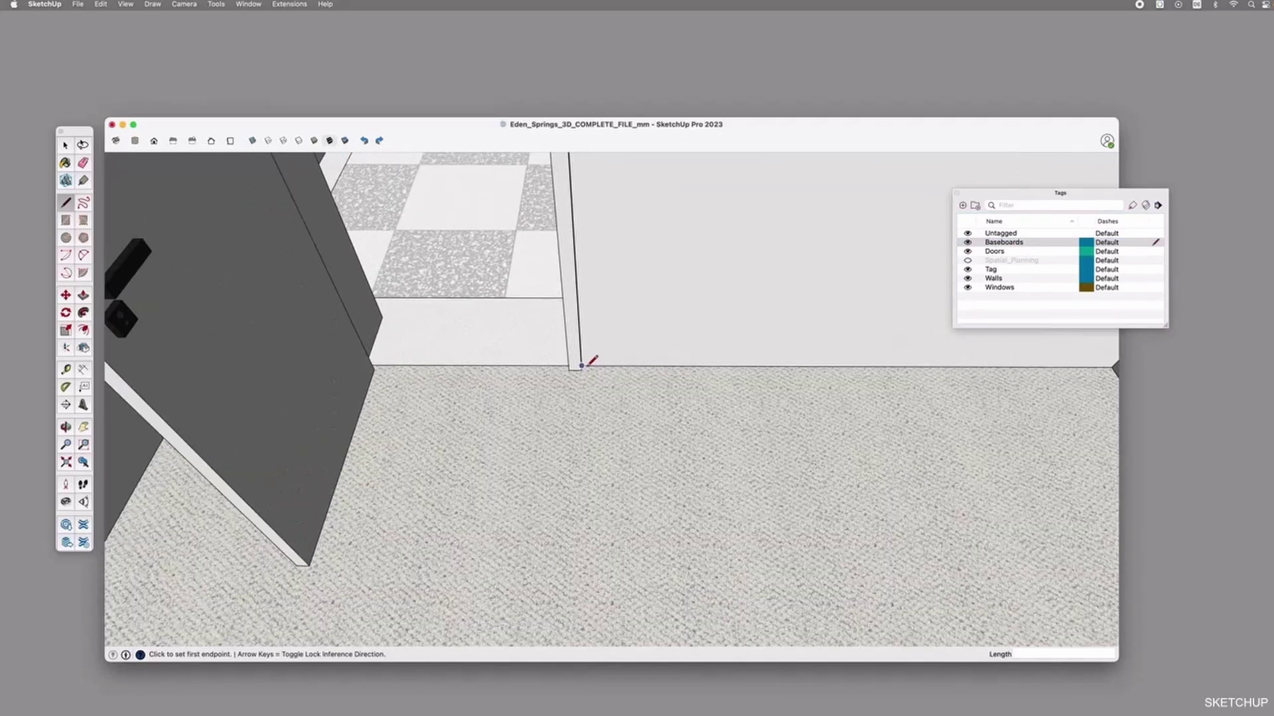
pyautogui.click(581, 365)
pyautogui.scroll(-3, 588, 362)
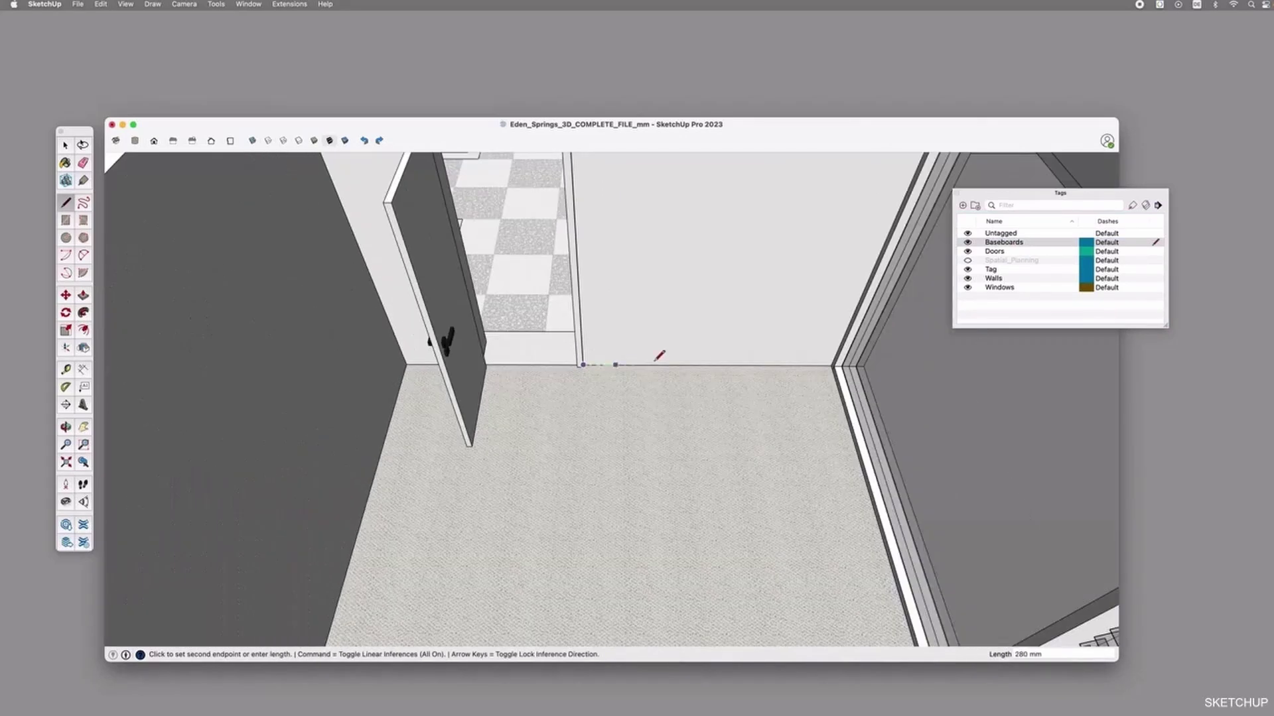
pyautogui.click(831, 365)
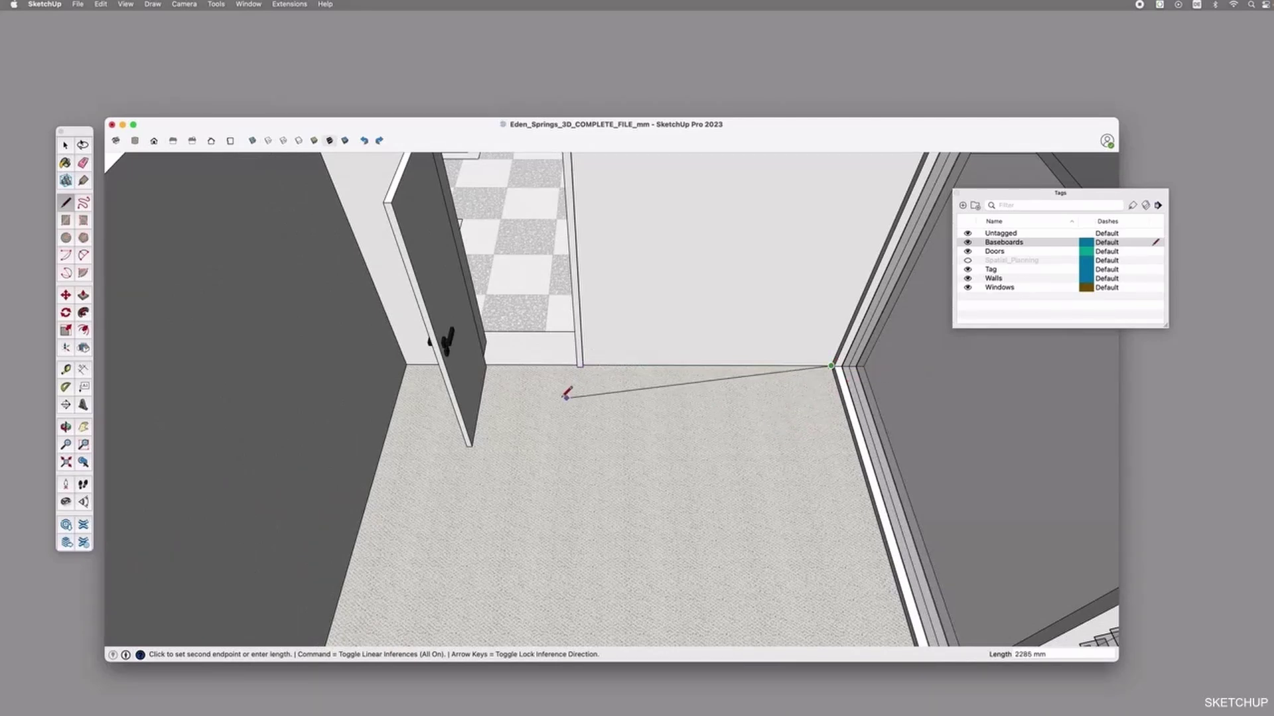
pyautogui.press('Escape')
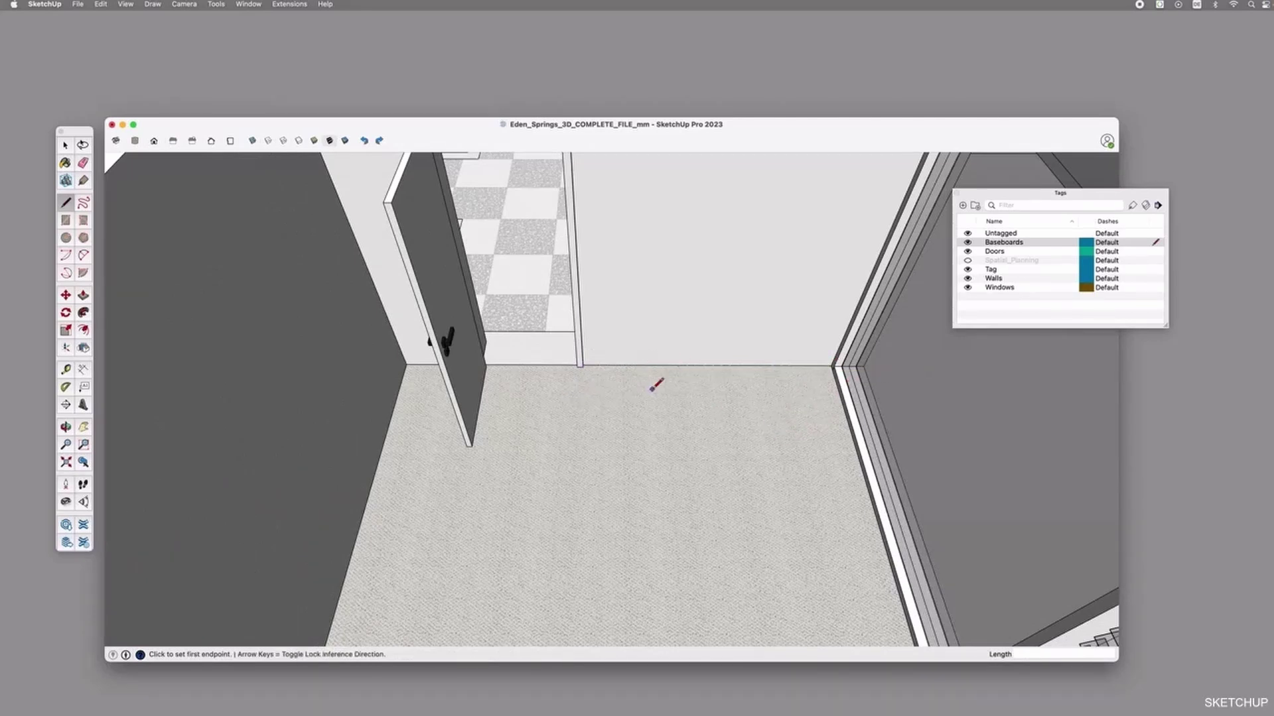
# Trace another floor-edge line from a wall corner to the left wall corner
pyautogui.scroll(-3, 785, 375)
pyautogui.scroll(5, 556, 385)
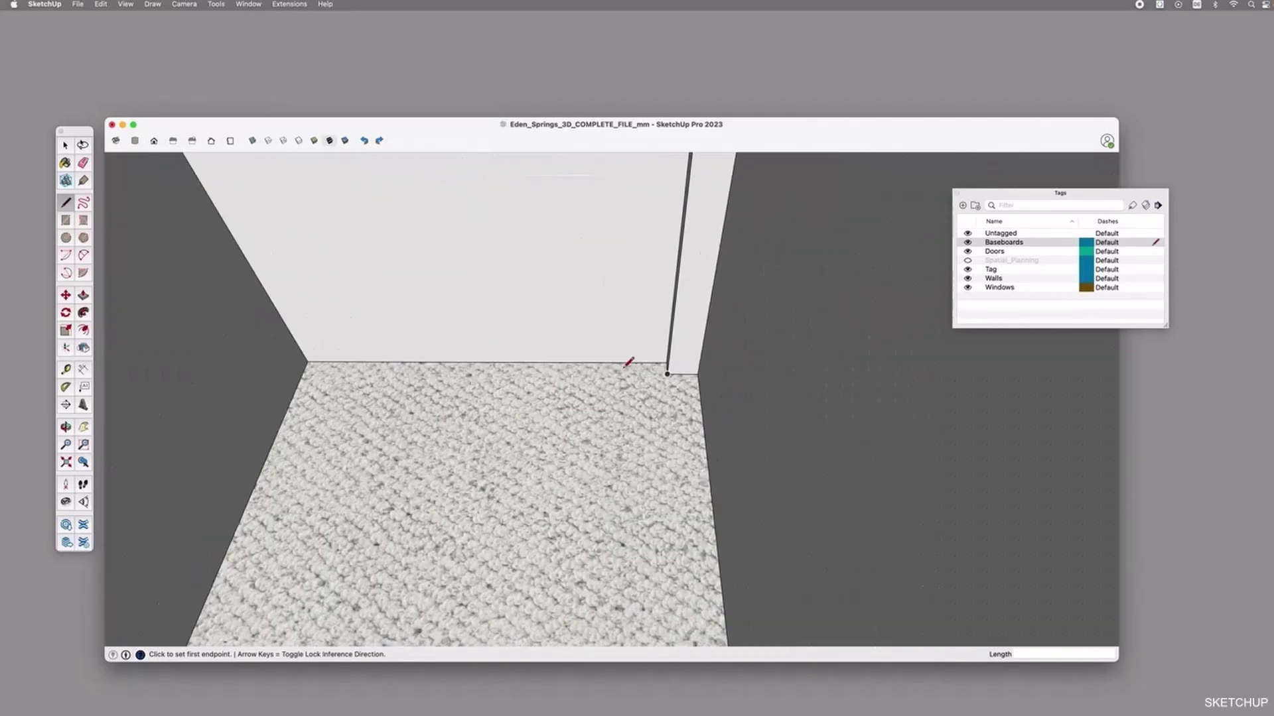
pyautogui.click(672, 363)
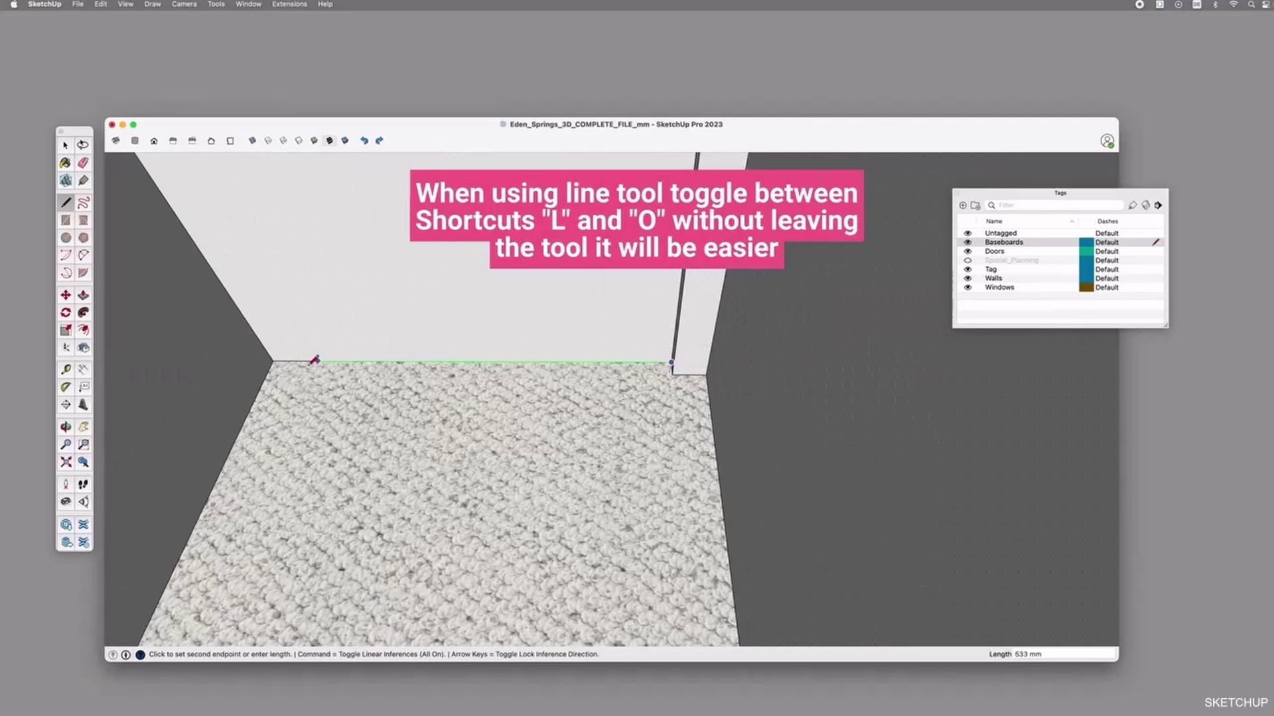
pyautogui.click(272, 361)
pyautogui.scroll(-5, 272, 361)
pyautogui.scroll(-2, 495, 403)
pyautogui.scroll(-5, 498, 400)
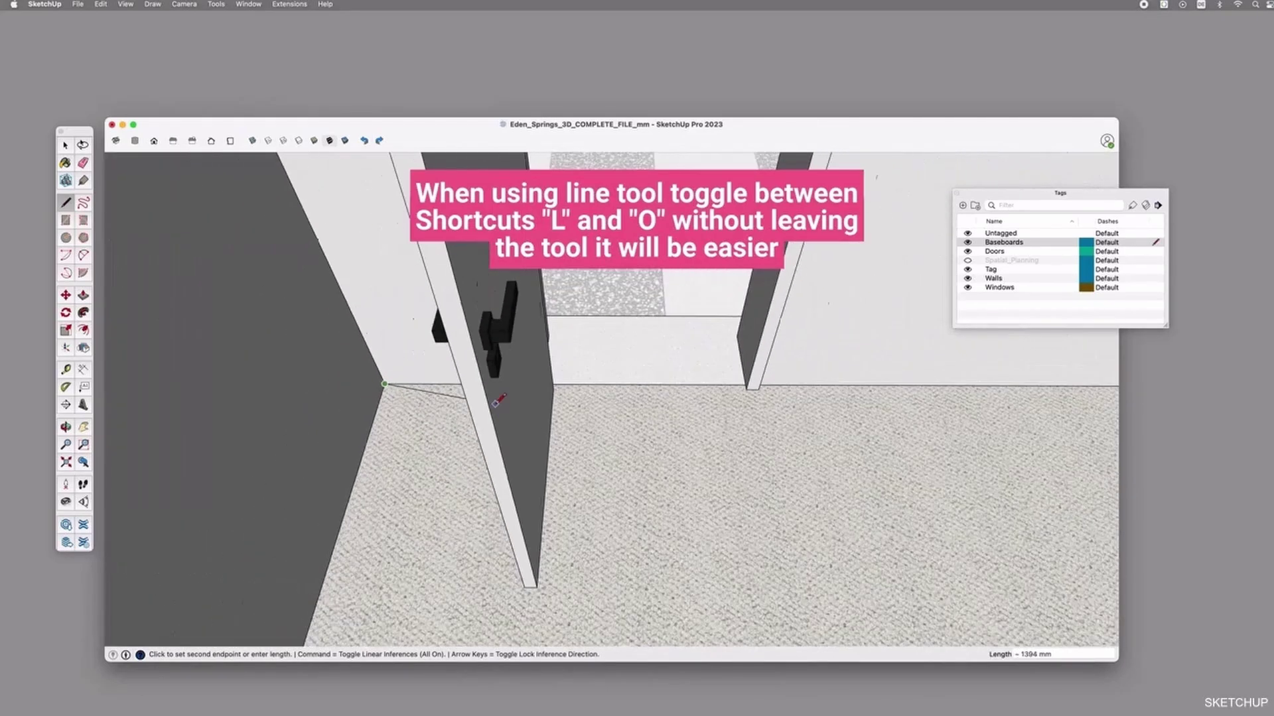
# Continue the outline around the door and railing, orbiting between line segments
pyautogui.press('o')
pyautogui.moveTo(782, 462)
pyautogui.mouseDown()
pyautogui.moveTo(804, 455)
pyautogui.moveTo(579, 480)
pyautogui.moveTo(757, 378)
pyautogui.moveTo(756, 435)
pyautogui.moveTo(634, 441)
pyautogui.moveTo(701, 395)
pyautogui.moveTo(713, 406)
pyautogui.mouseUp()
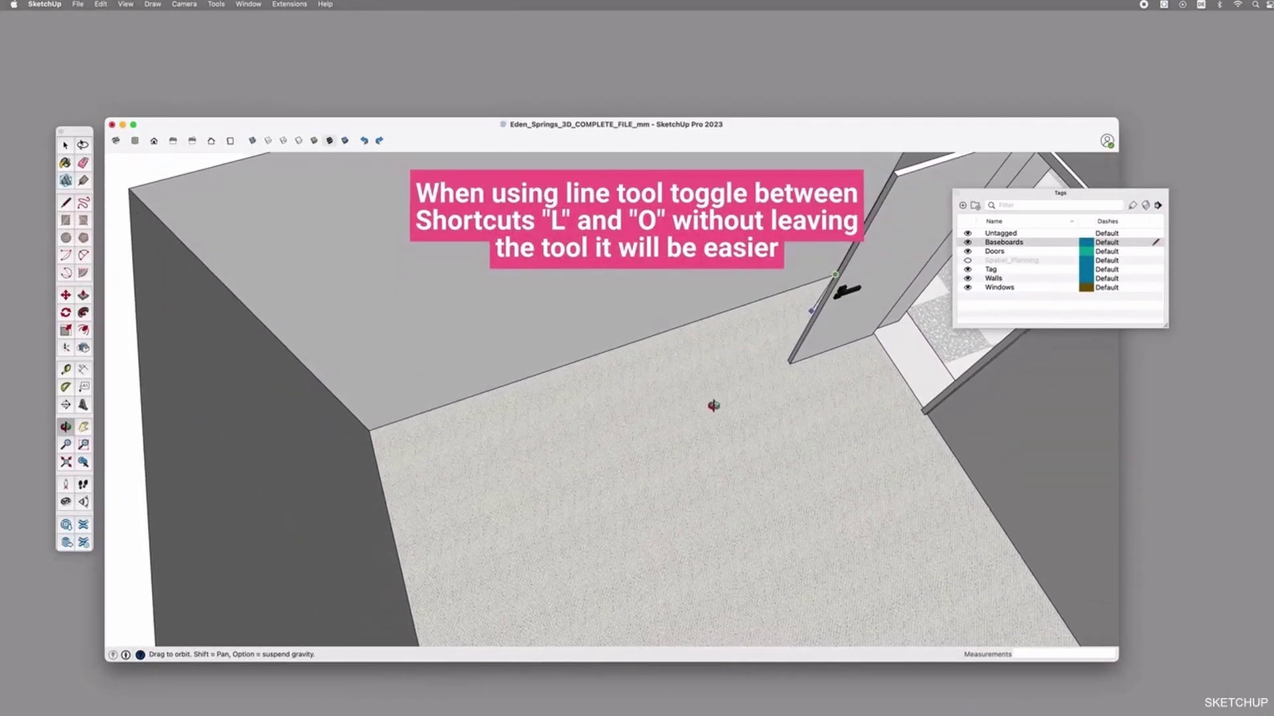
pyautogui.press('l')
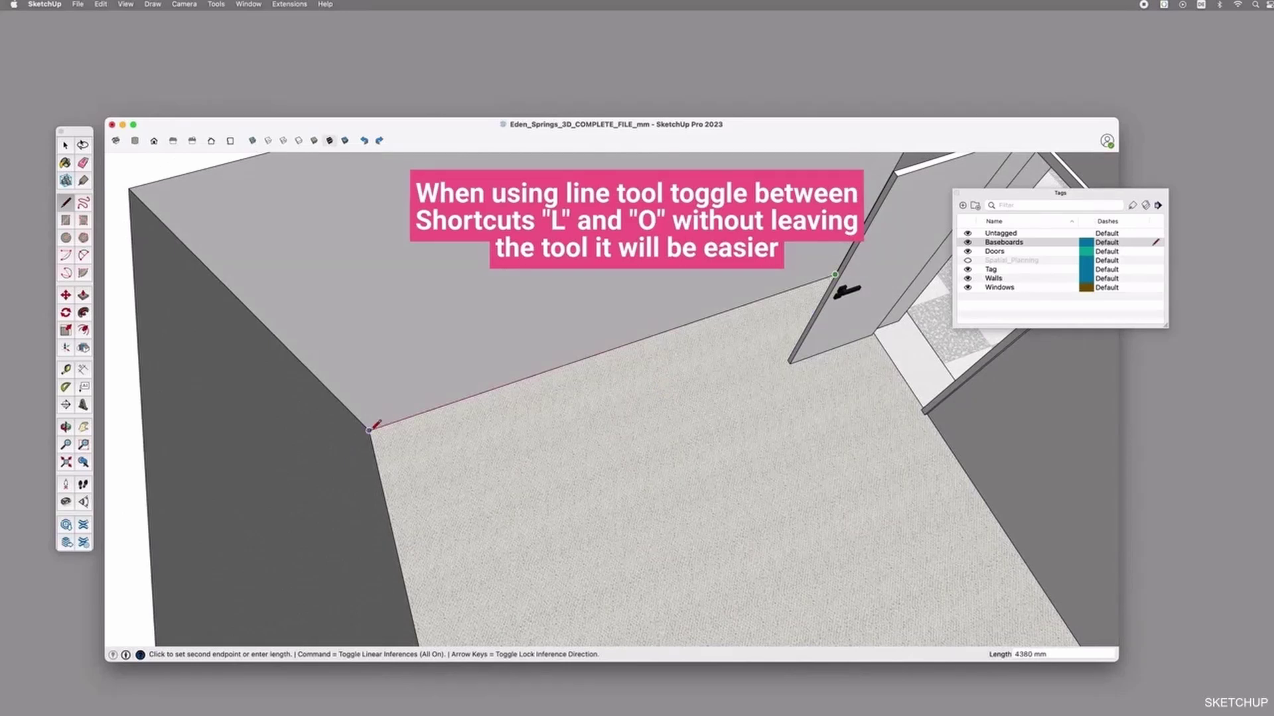
pyautogui.click(369, 431)
pyautogui.press('o')
pyautogui.moveTo(597, 444); pyautogui.dragTo(619, 416)
pyautogui.press('l')
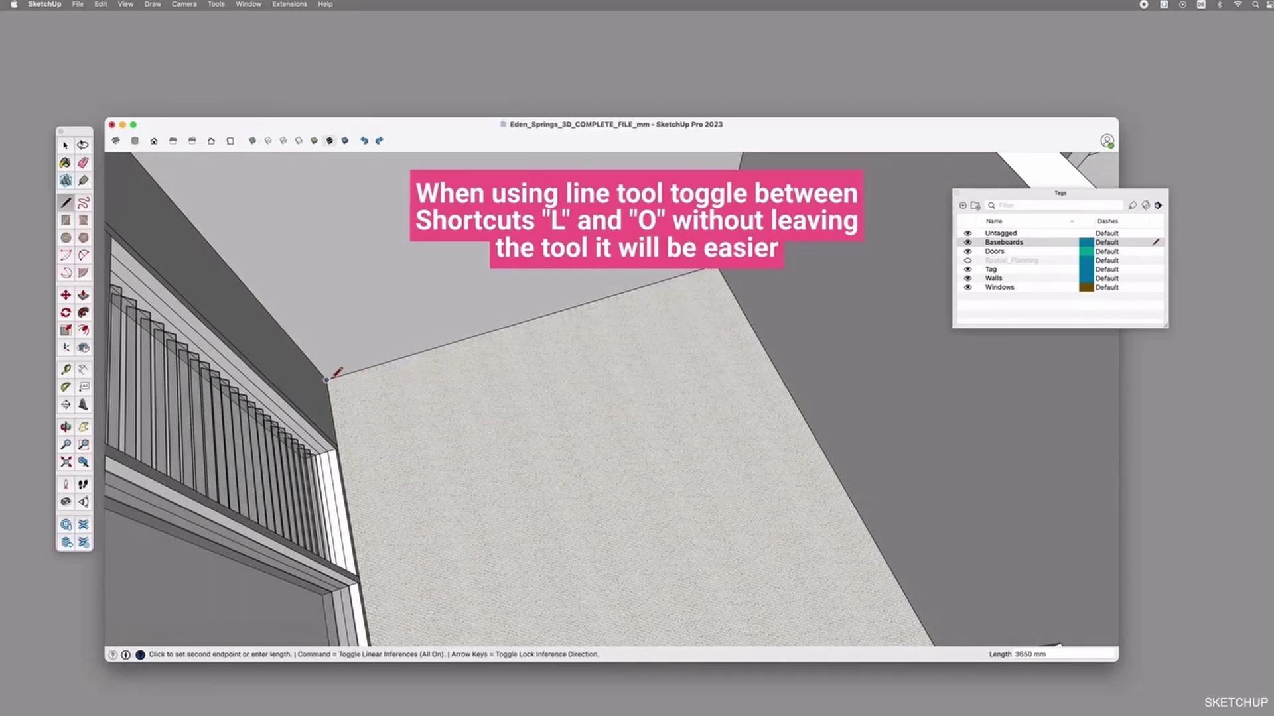
pyautogui.click(510, 438)
pyautogui.press('o')
pyautogui.moveTo(601, 435); pyautogui.dragTo(303, 442)
pyautogui.press('l')
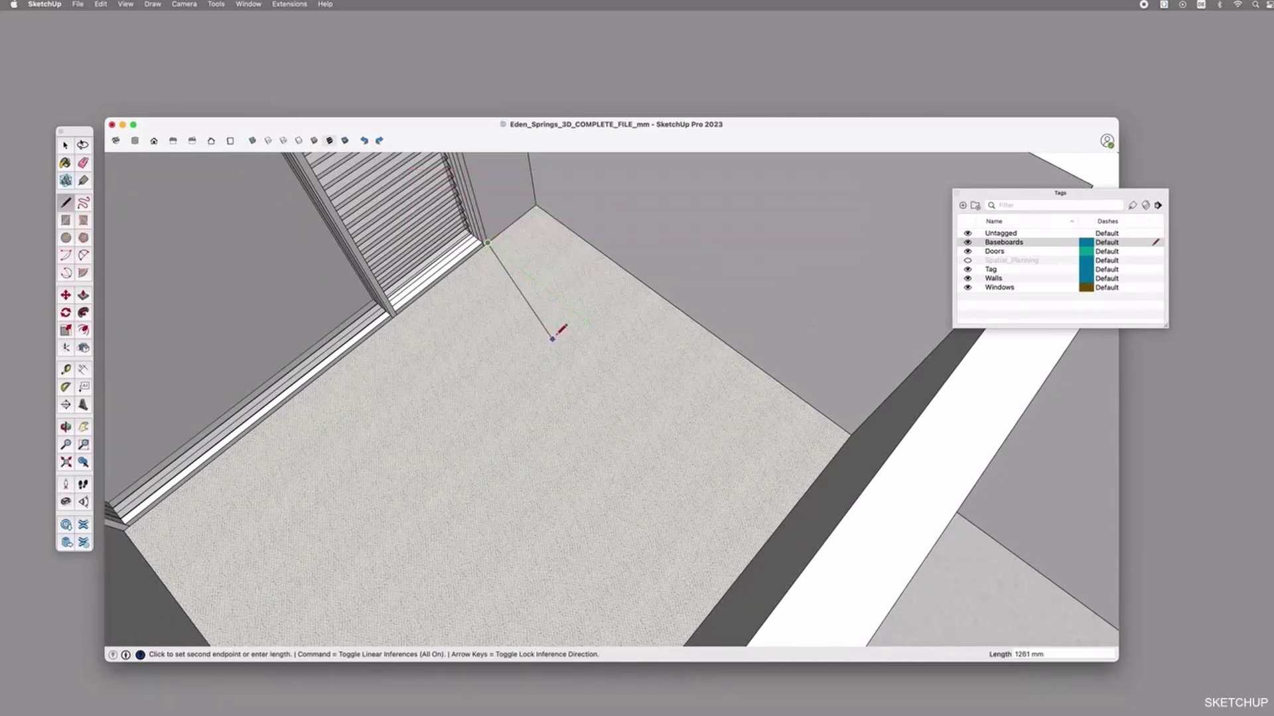
pyautogui.press('Escape')
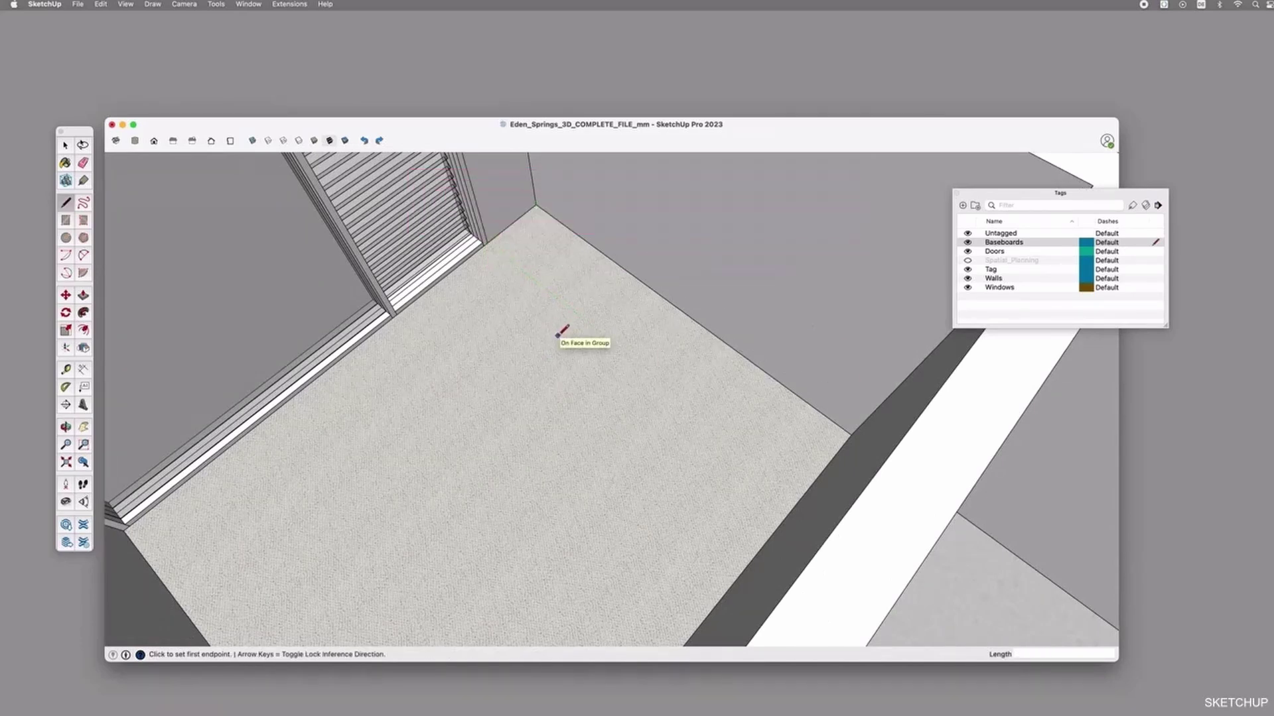
pyautogui.press('space')
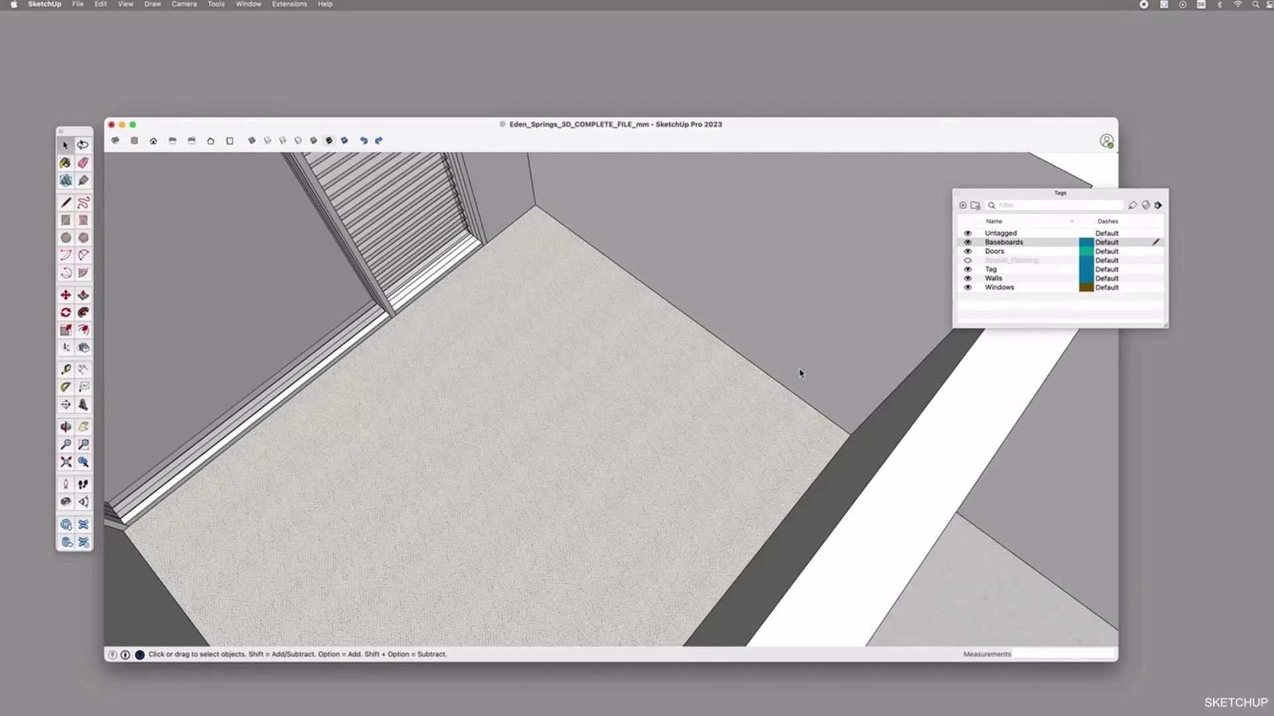
# Hide the Walls, Windows and Doors tags to isolate the traced baseboard outline
pyautogui.click(967, 279)
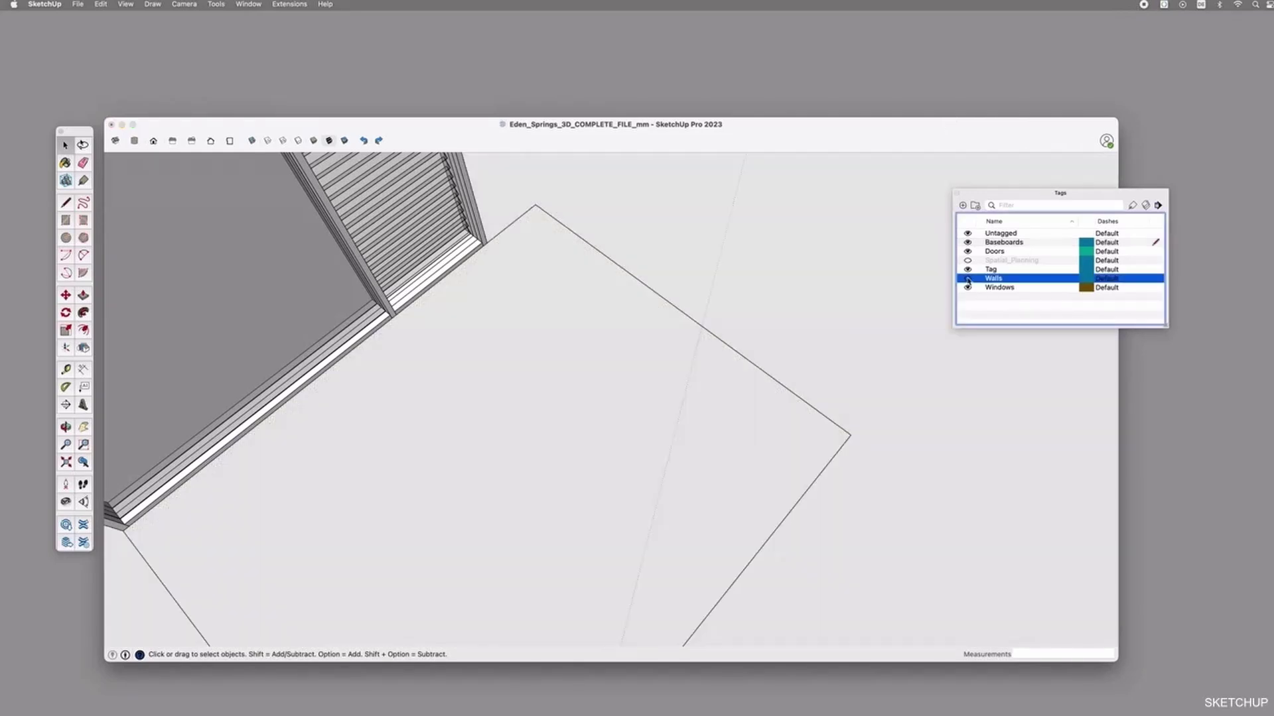
pyautogui.click(968, 288)
pyautogui.click(967, 251)
pyautogui.scroll(-3, 719, 319)
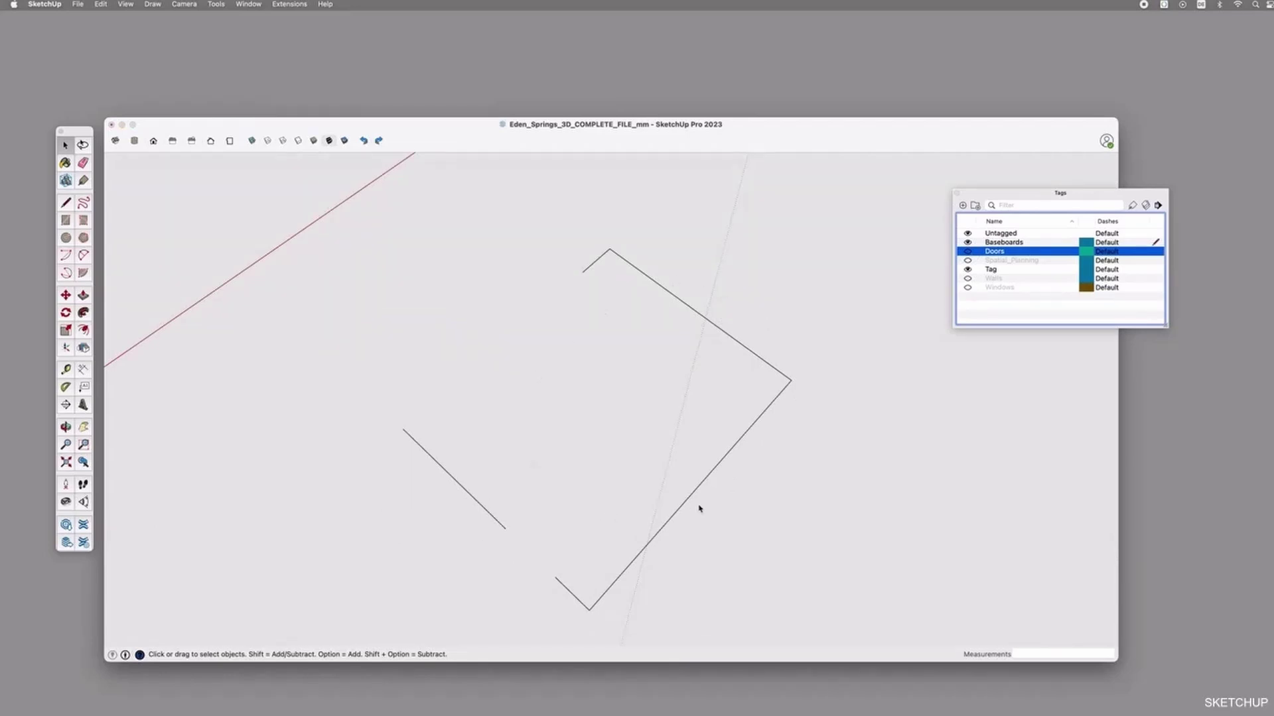
pyautogui.click(757, 492)
pyautogui.moveTo(756, 491); pyautogui.dragTo(787, 378, button='middle')
pyautogui.moveTo(745, 478); pyautogui.dragTo(790, 454, button='middle')
pyautogui.scroll(5, 532, 449)
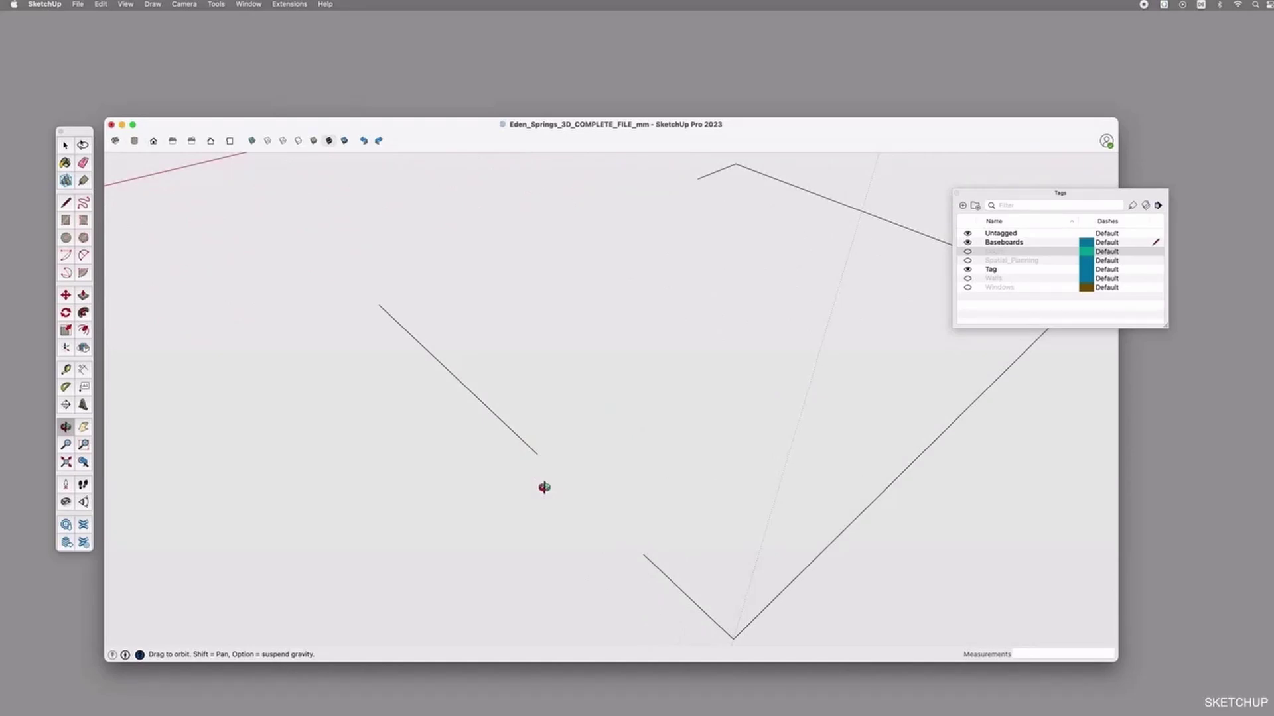
# Draw a 20 mm by 100 mm profile rectangle and select it
pyautogui.press('r')
pyautogui.click(622, 427)
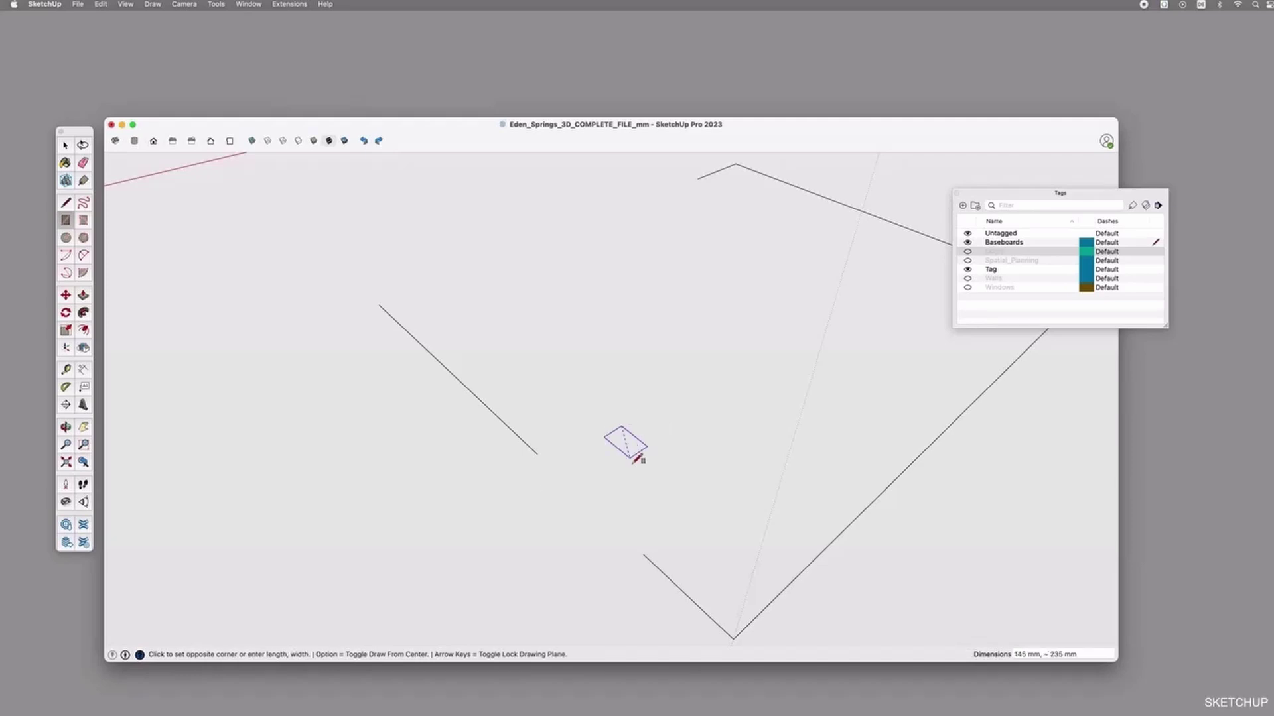
pyautogui.scroll(3, 651, 435)
pyautogui.click(661, 436)
pyautogui.doubleClick(1016, 655)
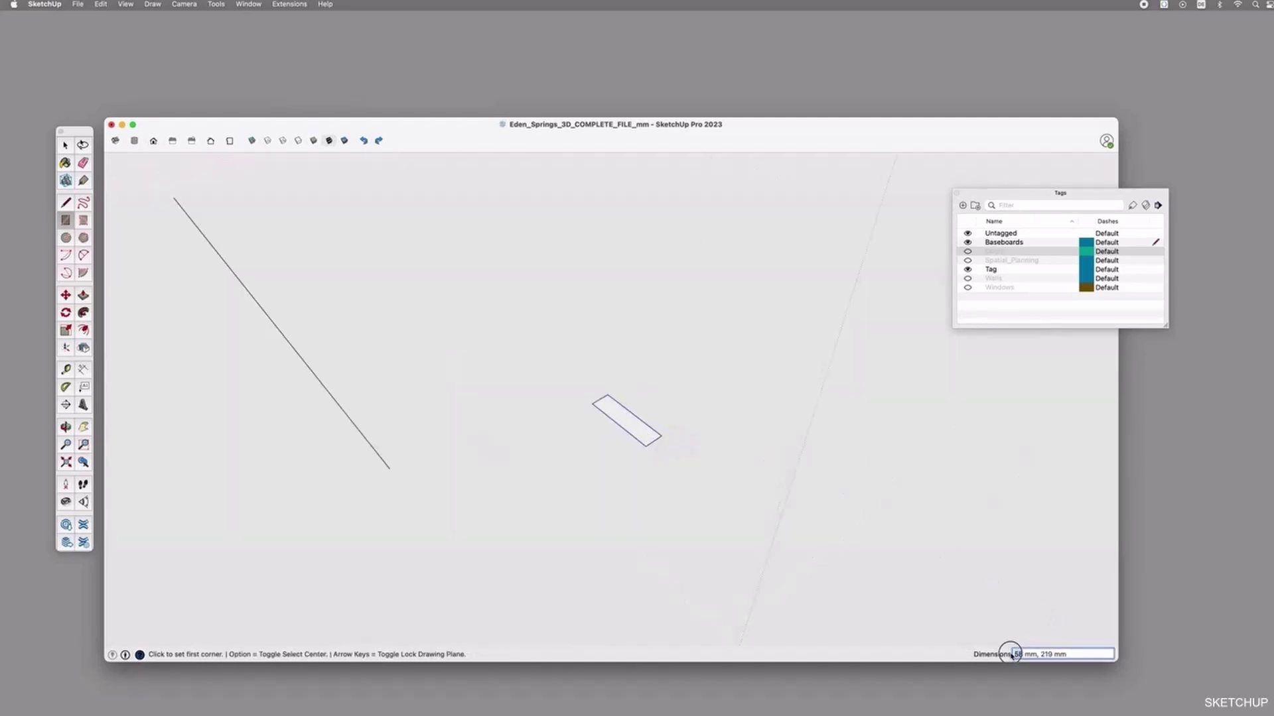
pyautogui.write('50')
pyautogui.press('BackSpace')
pyautogui.press('BackSpace')
pyautogui.write('20')
pyautogui.doubleClick(1046, 654)
pyautogui.write('1')
pyautogui.press('space')
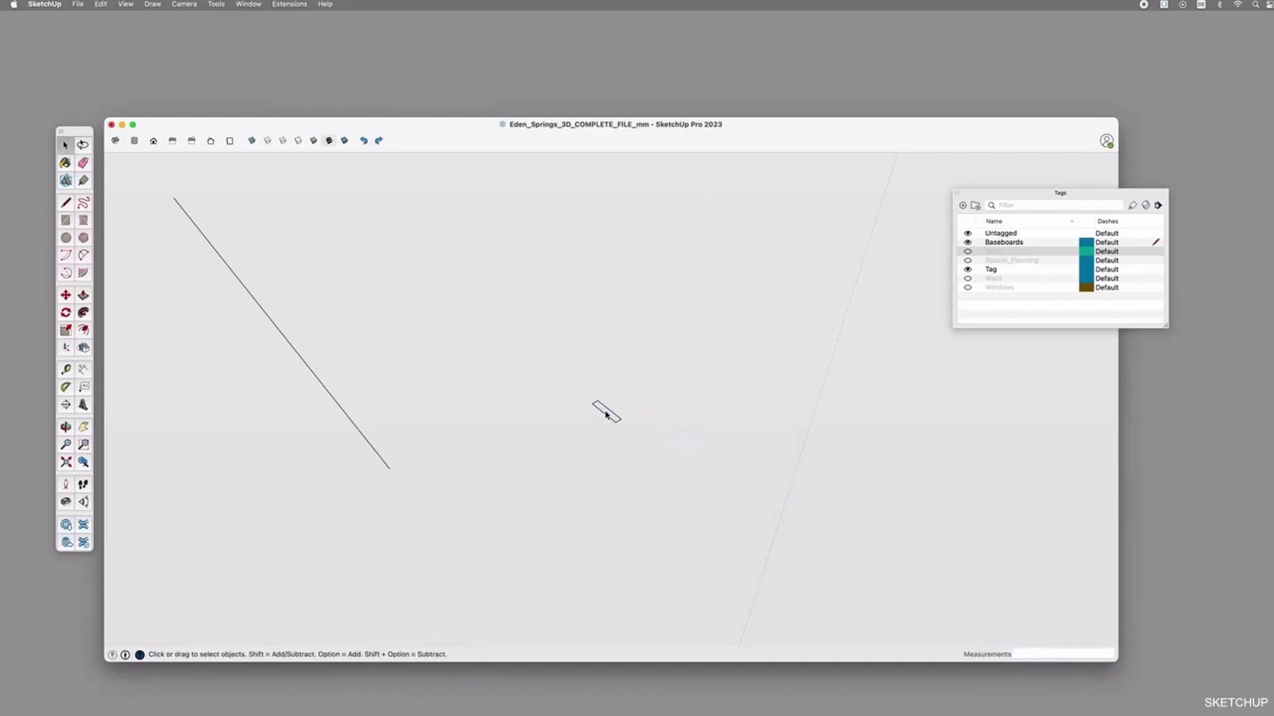
pyautogui.moveTo(584, 393); pyautogui.dragTo(639, 440)
# Rotate the profile rectangle 90° so it stands upright
pyautogui.scroll(3, 582, 423)
pyautogui.press('m')
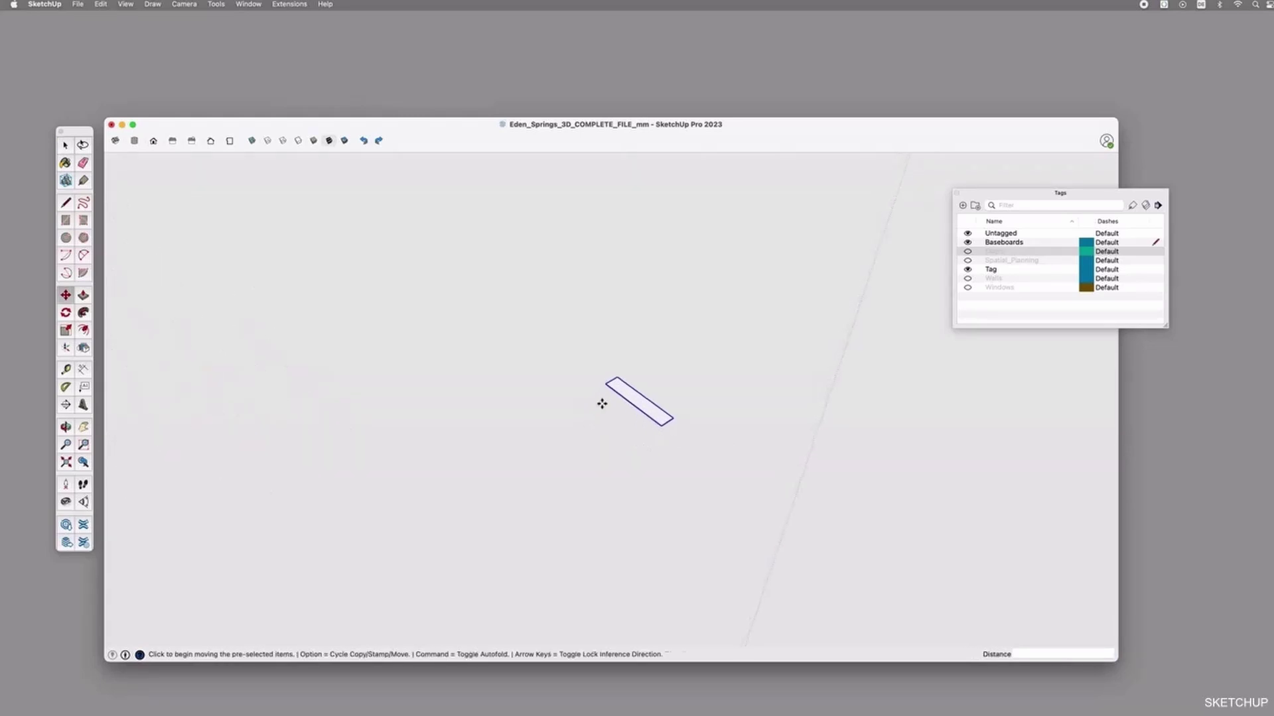
pyautogui.scroll(5, 612, 397)
pyautogui.press('q')
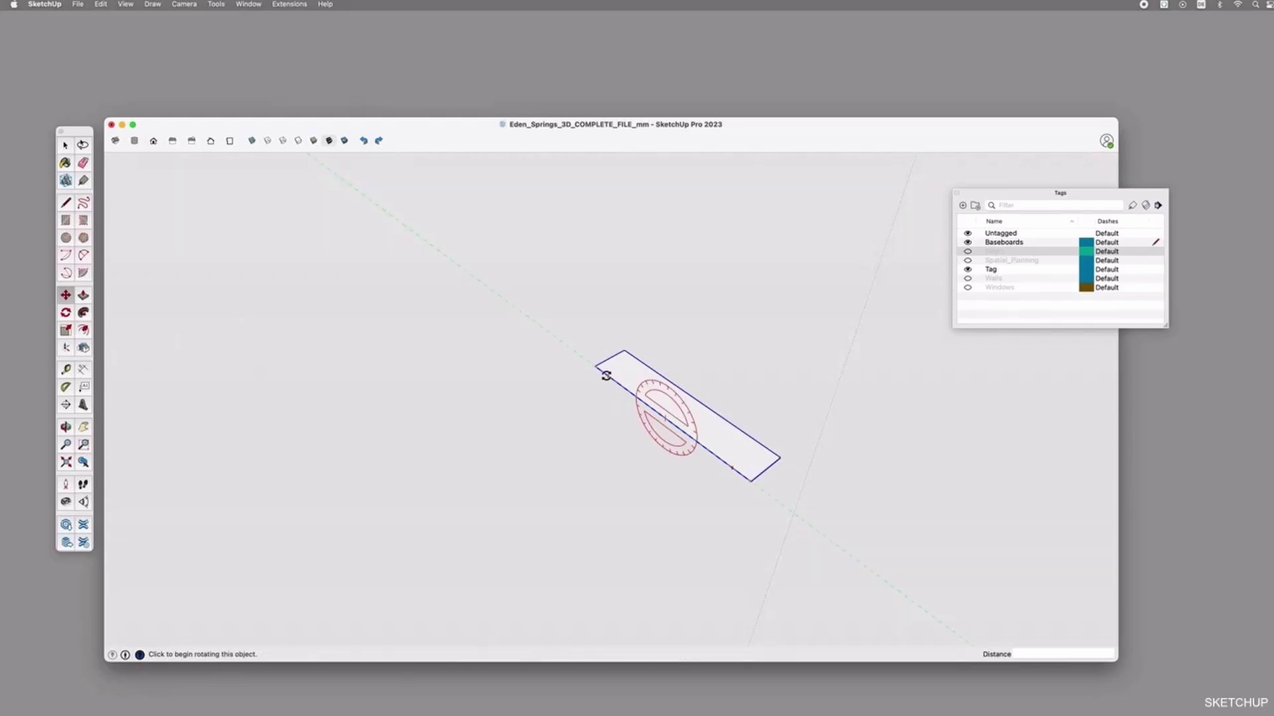
pyautogui.click(652, 391)
pyautogui.click(617, 365)
pyautogui.click(651, 356)
# Move the upright profile to the end of the outline line
pyautogui.press('m')
pyautogui.scroll(-3, 677, 418)
pyautogui.click(668, 398)
pyautogui.scroll(-2, 592, 394)
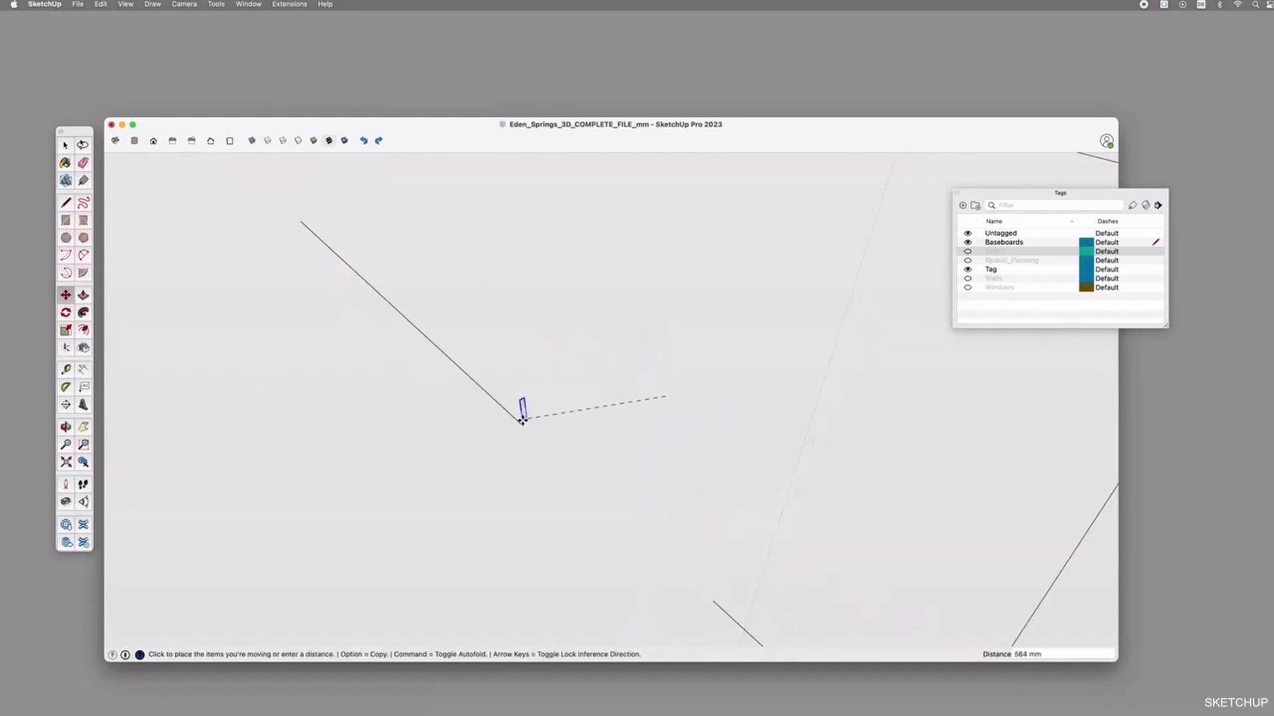
pyautogui.click(522, 423)
pyautogui.scroll(-1, 601, 426)
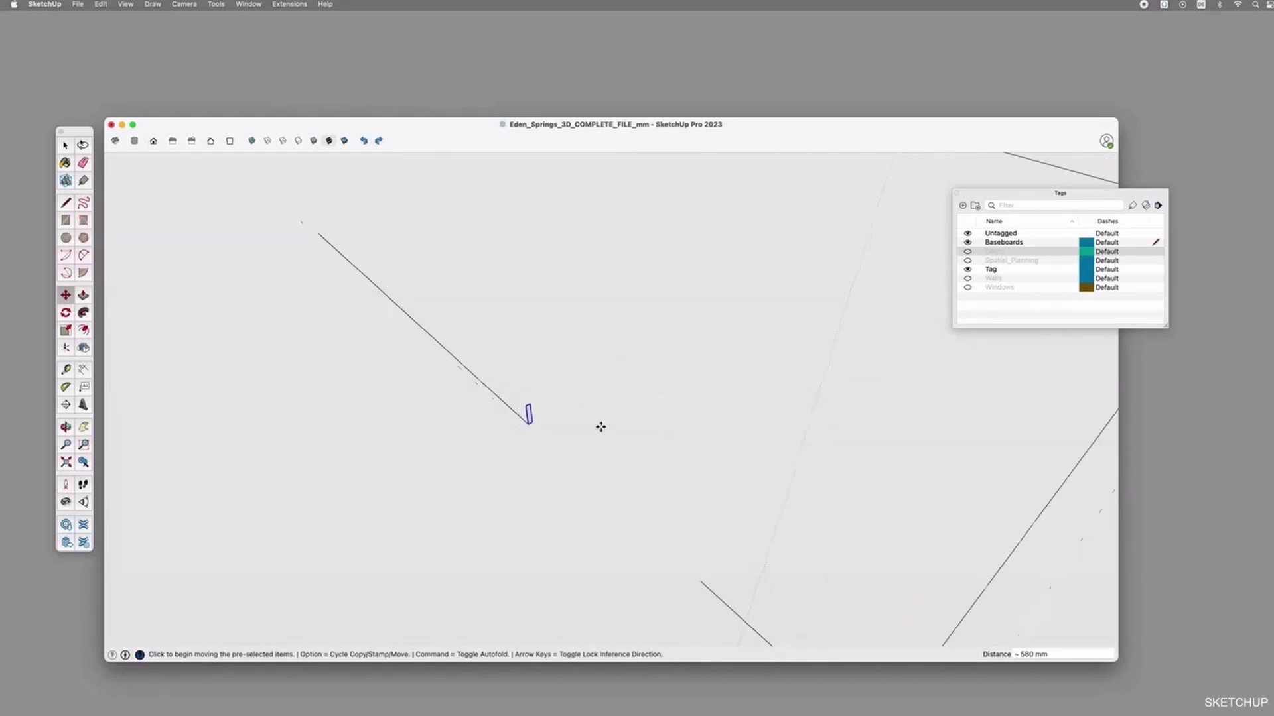
pyautogui.moveTo(551, 496); pyautogui.dragTo(614, 365, button='middle')
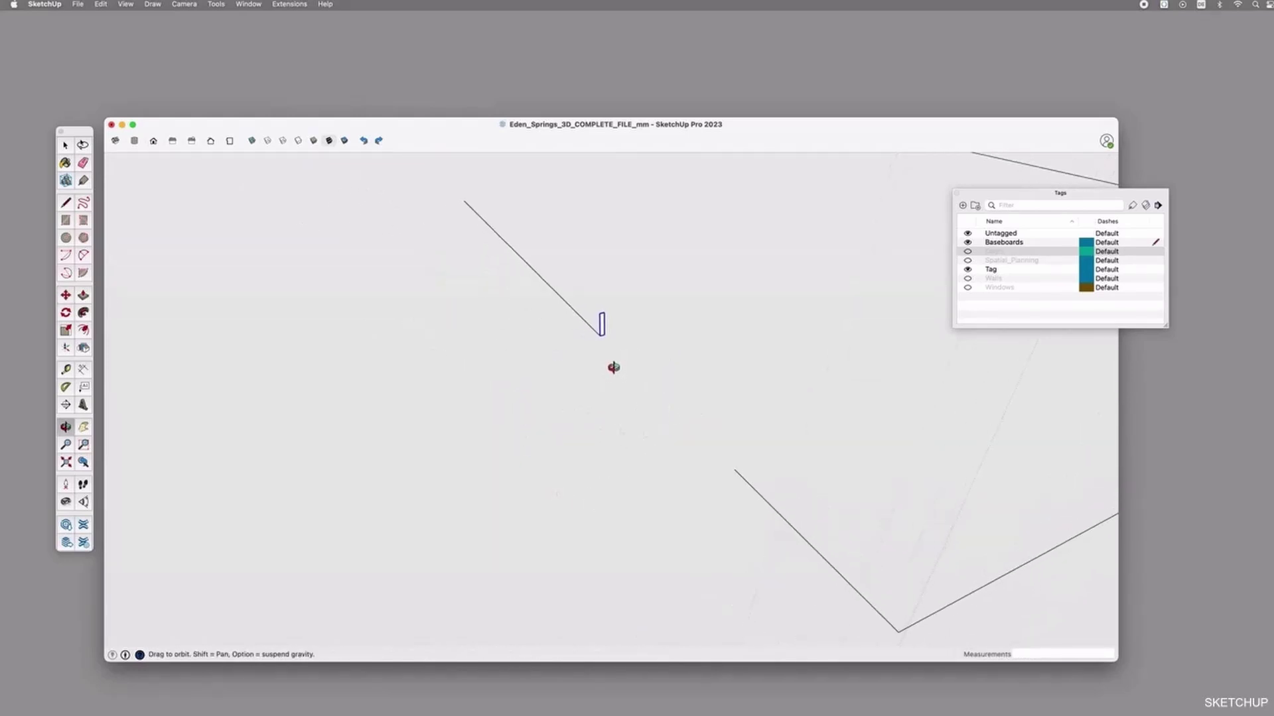
# Copy the profile to the end of the other traced path
pyautogui.click(601, 337)
pyautogui.press('alt')
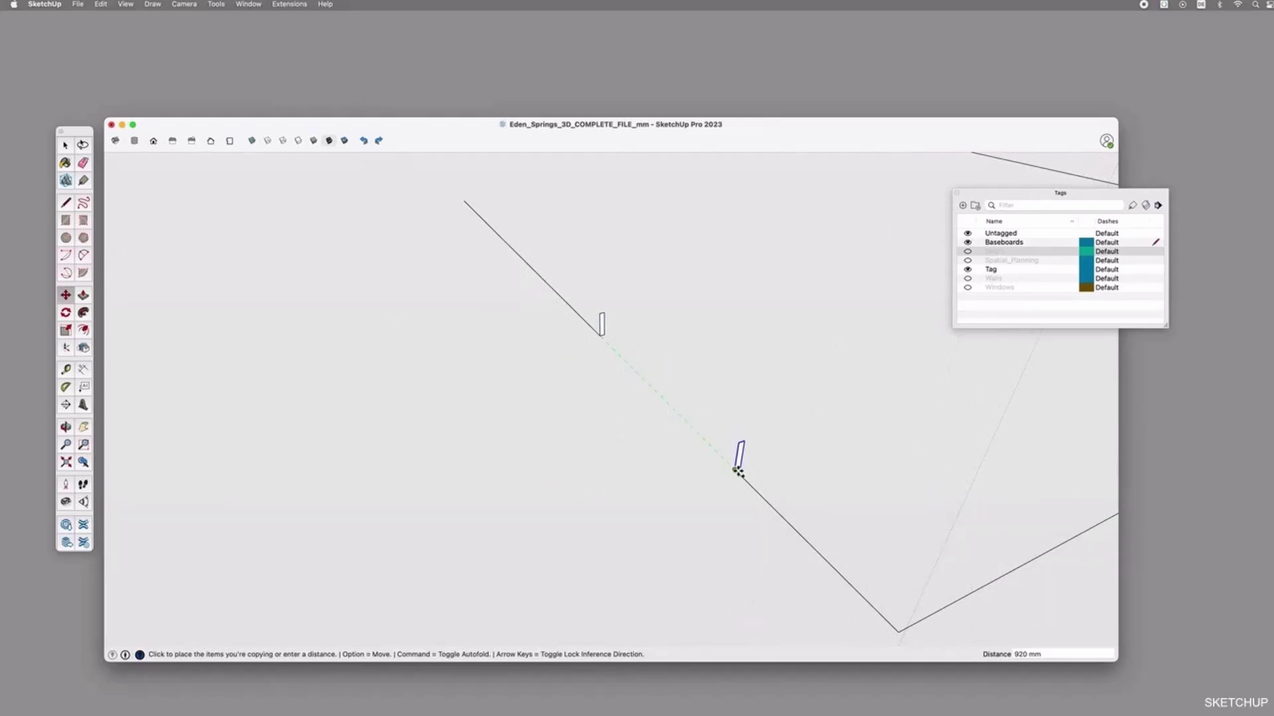
pyautogui.click(737, 472)
pyautogui.scroll(-3, 546, 431)
pyautogui.press('space')
# Explode both profile groups into plain geometry
pyautogui.keyDown('shift'); pyautogui.click(584, 359); pyautogui.keyUp('shift')
pyautogui.rightClick(584, 359)
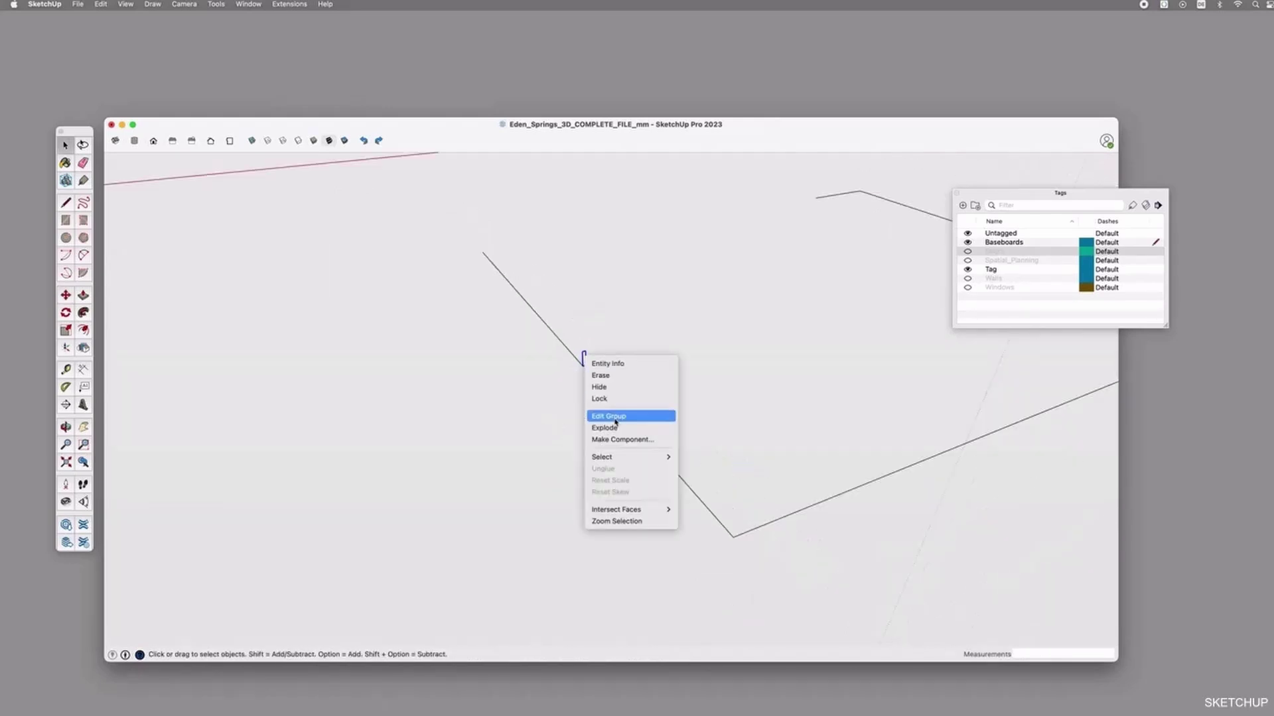
pyautogui.click(617, 427)
pyautogui.click(663, 444)
pyautogui.rightClick(662, 444)
pyautogui.click(690, 514)
pyautogui.press('m')
pyautogui.click(659, 438)
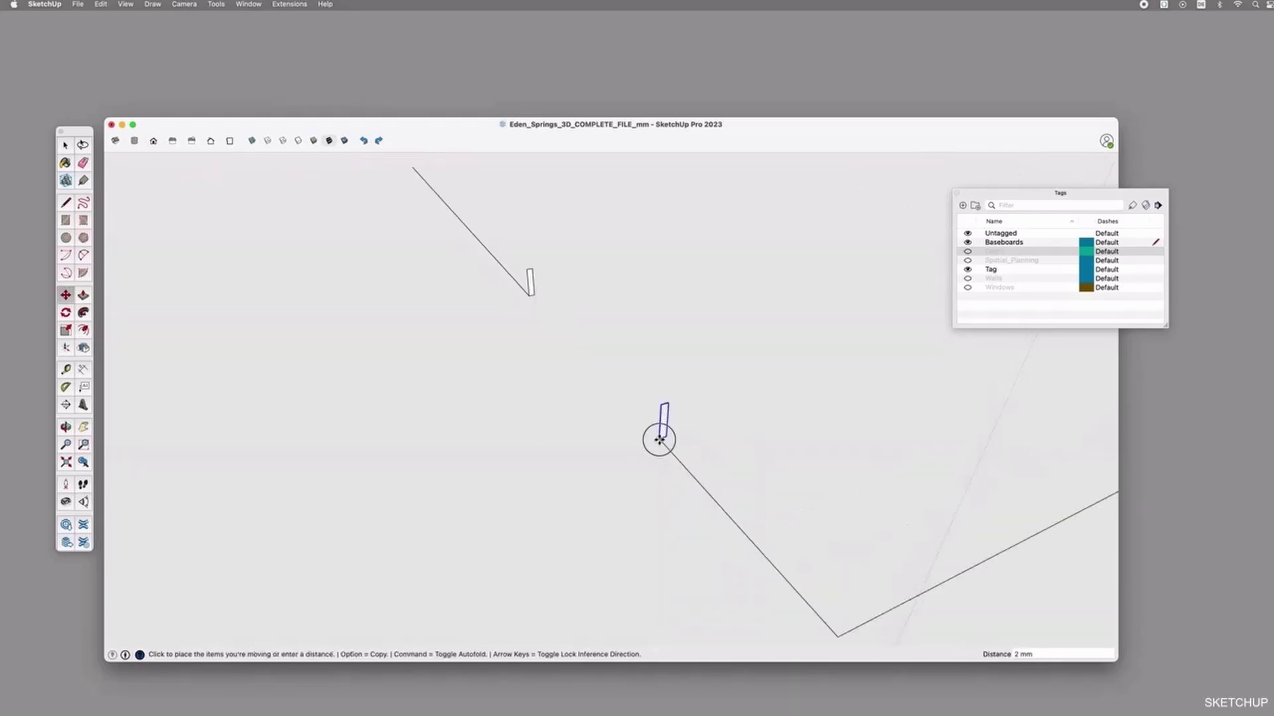
pyautogui.press('Escape')
pyautogui.scroll(-3, 581, 537)
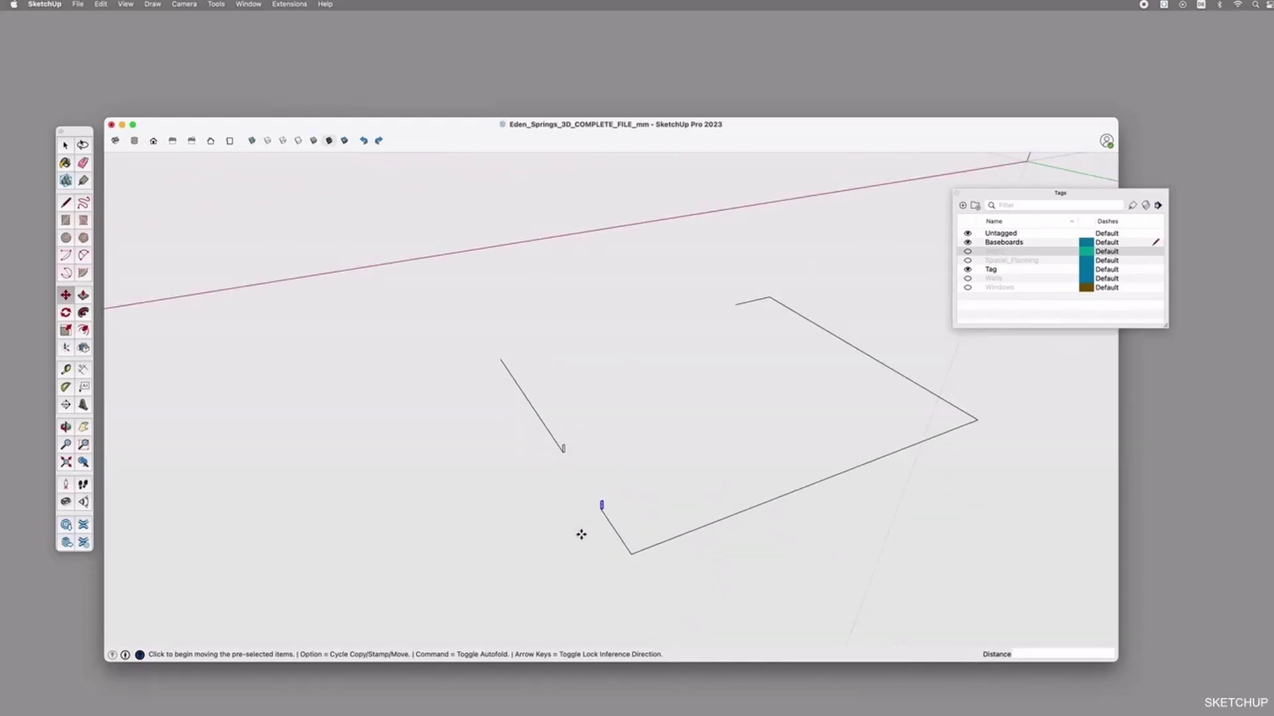
pyautogui.press('space')
# Select the top, right, bottom and diagonal edges of the room-outline path
pyautogui.scroll(3, 581, 407)
pyautogui.click(581, 407)
pyautogui.scroll(-2, 553, 415)
pyautogui.click(766, 279)
pyautogui.keyDown('shift'); pyautogui.click(796, 285); pyautogui.keyUp('shift')
pyautogui.keyDown('shift'); pyautogui.click(720, 492); pyautogui.keyUp('shift')
pyautogui.keyDown('shift'); pyautogui.click(638, 506); pyautogui.keyUp('shift')
# Sweep the profile along the selected room outline with Follow Me
pyautogui.click(83, 315)
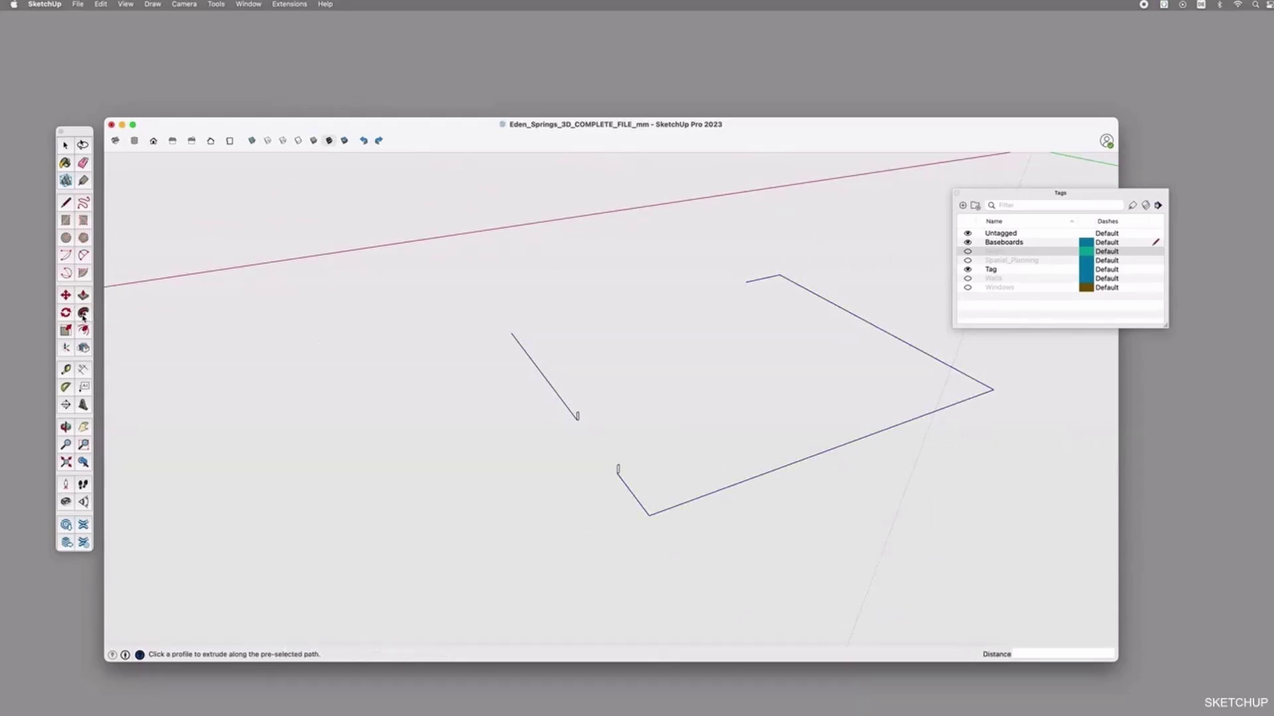
pyautogui.scroll(3, 611, 500)
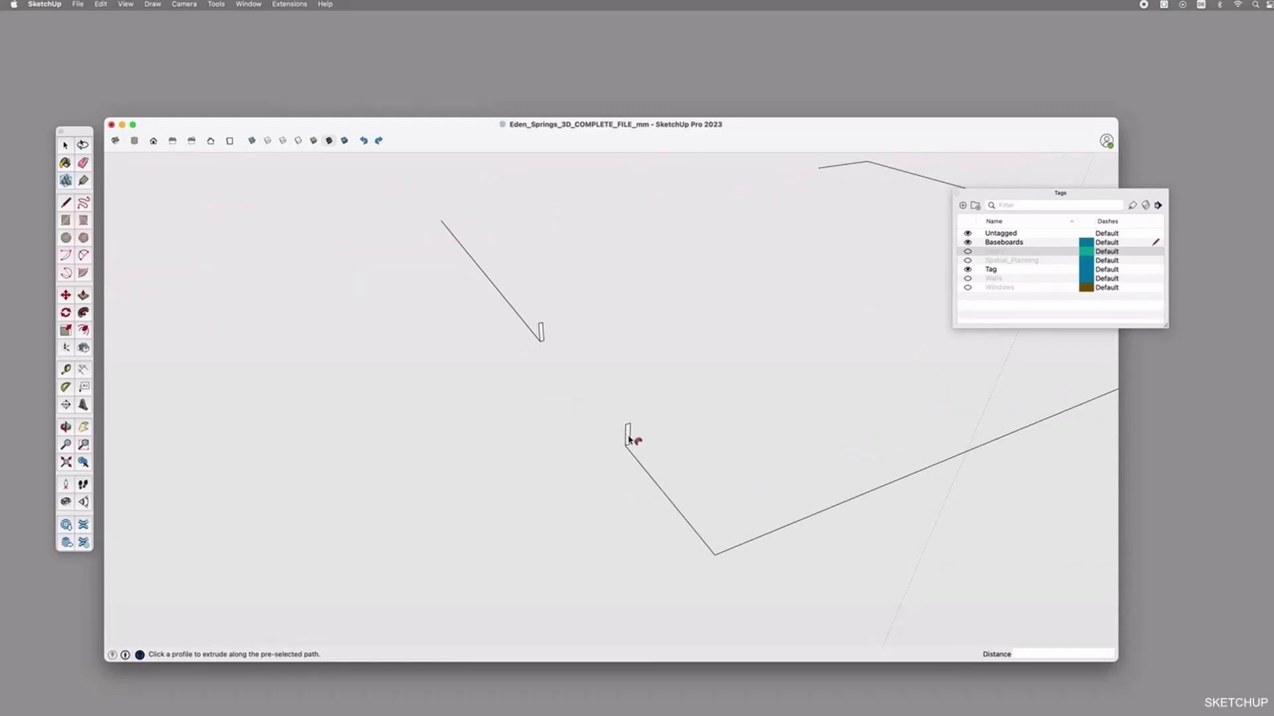
pyautogui.click(629, 440)
pyautogui.scroll(-2, 524, 443)
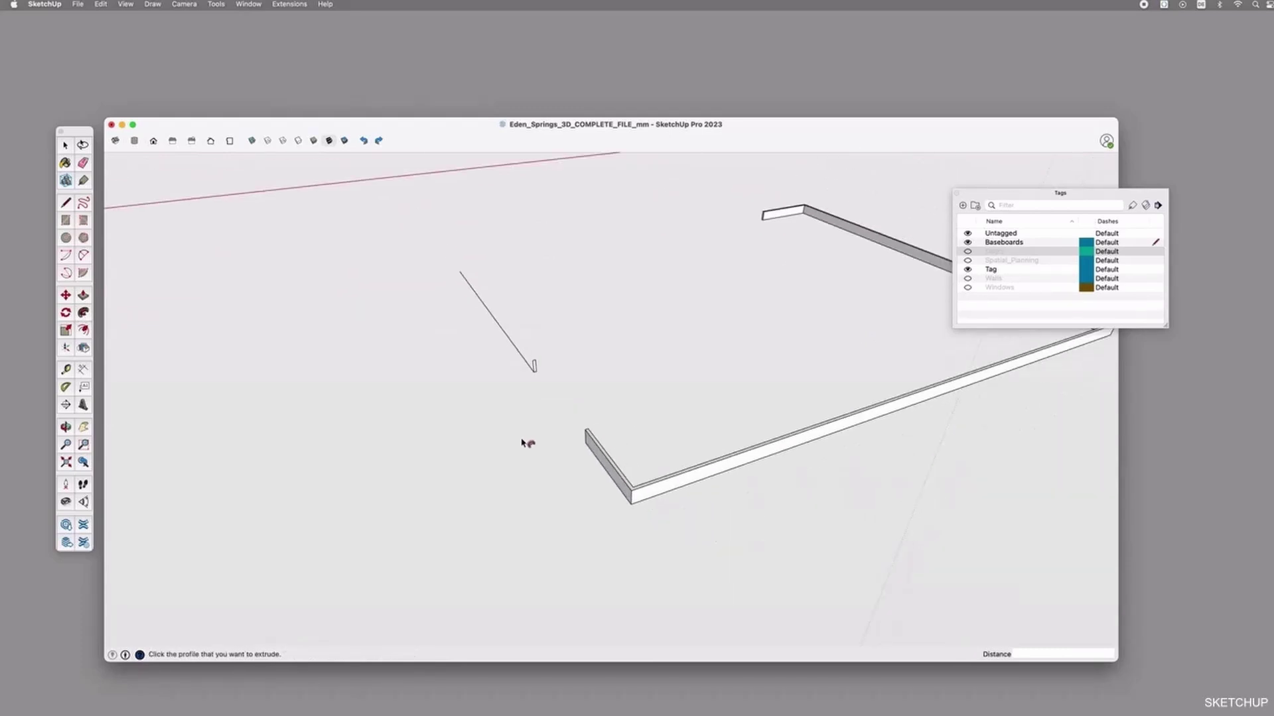
pyautogui.scroll(2, 527, 366)
# Sweep the second profile along the diagonal wall line, then select and deselect the baseboards
pyautogui.press('space')
pyautogui.click(527, 356)
pyautogui.click(83, 330)
pyautogui.click(547, 368)
pyautogui.scroll(-2, 548, 373)
pyautogui.scroll(-1, 548, 373)
pyautogui.press('space')
pyautogui.moveTo(432, 243); pyautogui.dragTo(934, 495)
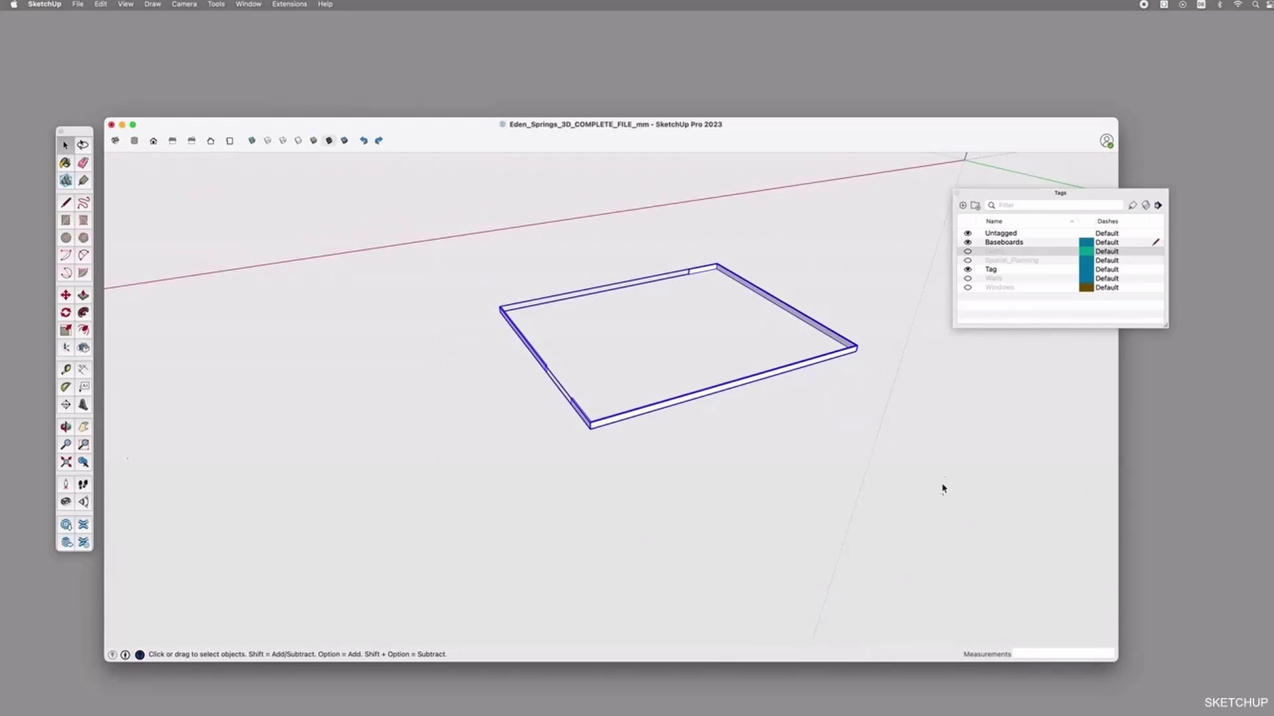
pyautogui.click(912, 199)
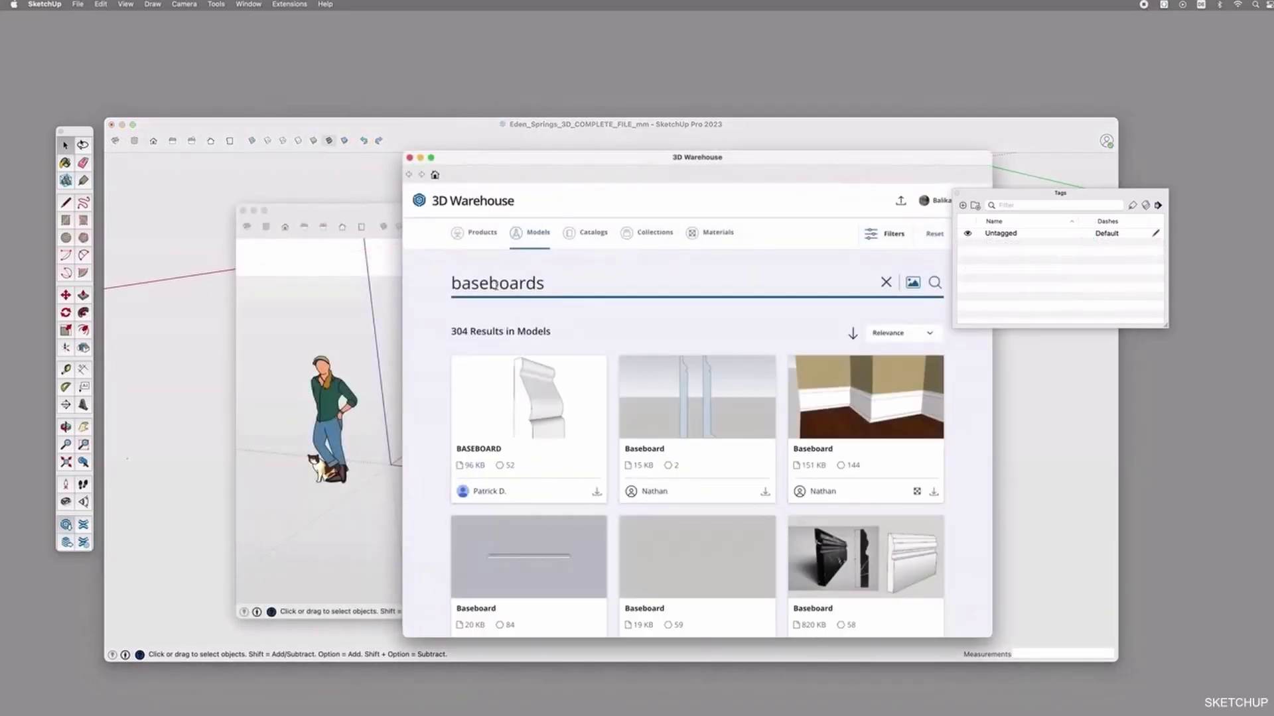
# Download BASEBOARD from the 'baseboards' results, load it into the model, place and copy it
pyautogui.doubleClick(479, 286)
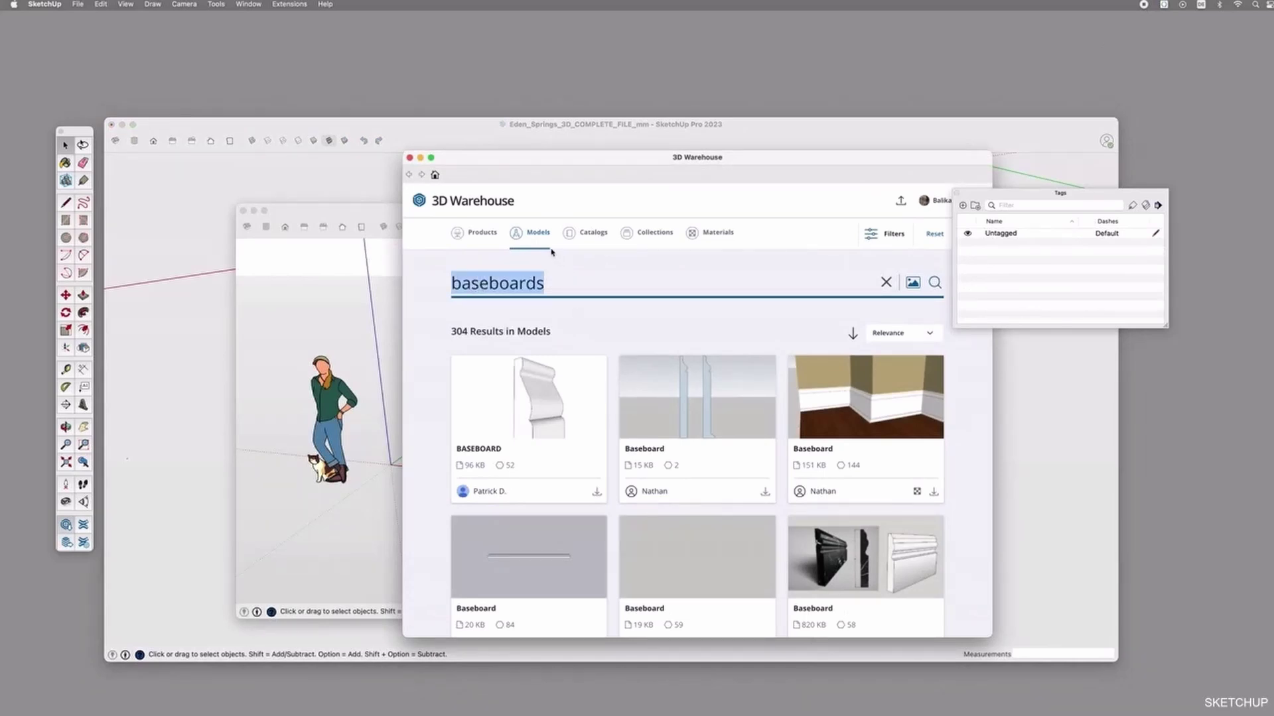
pyautogui.scroll(-2, 706, 317)
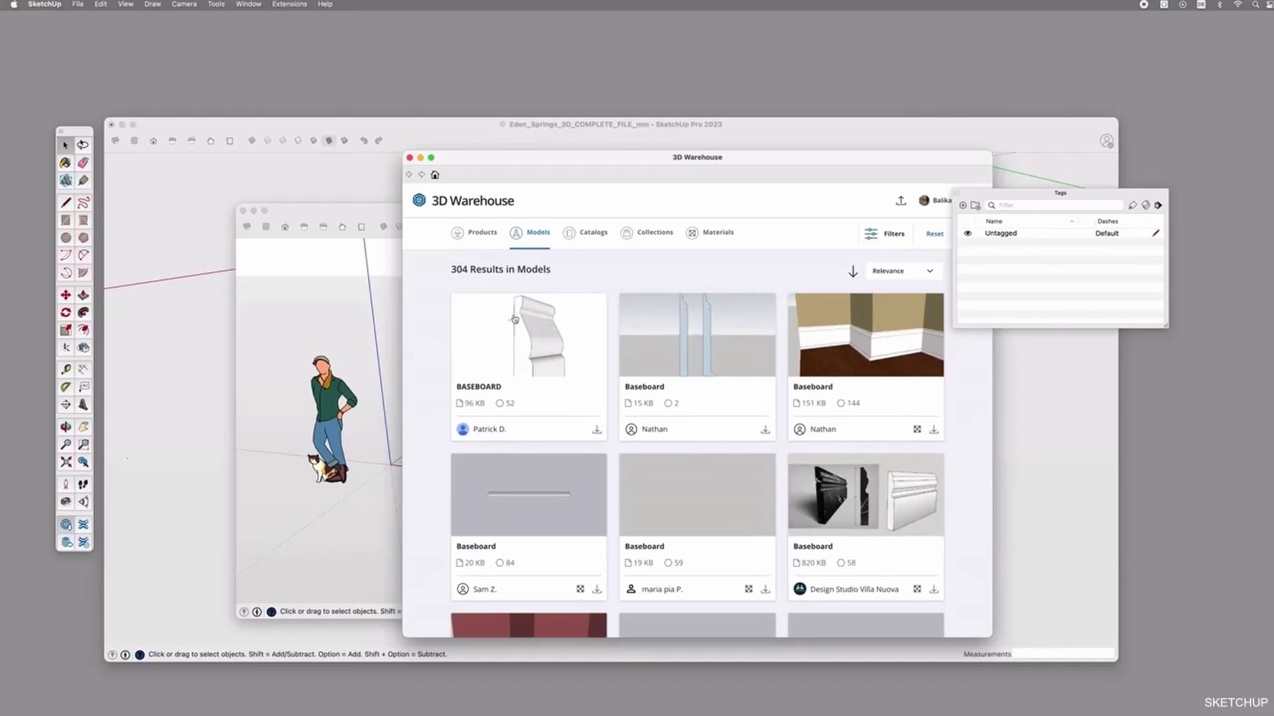
pyautogui.click(597, 432)
pyautogui.click(687, 265)
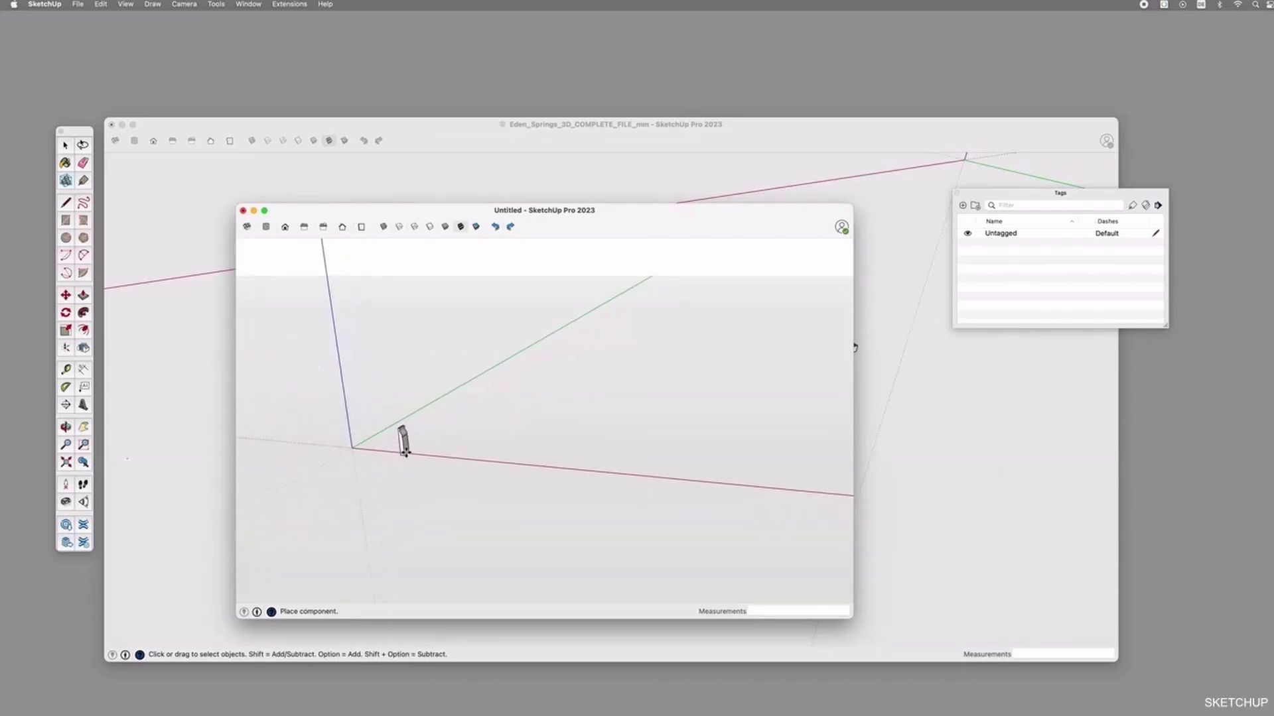
pyautogui.click(399, 446)
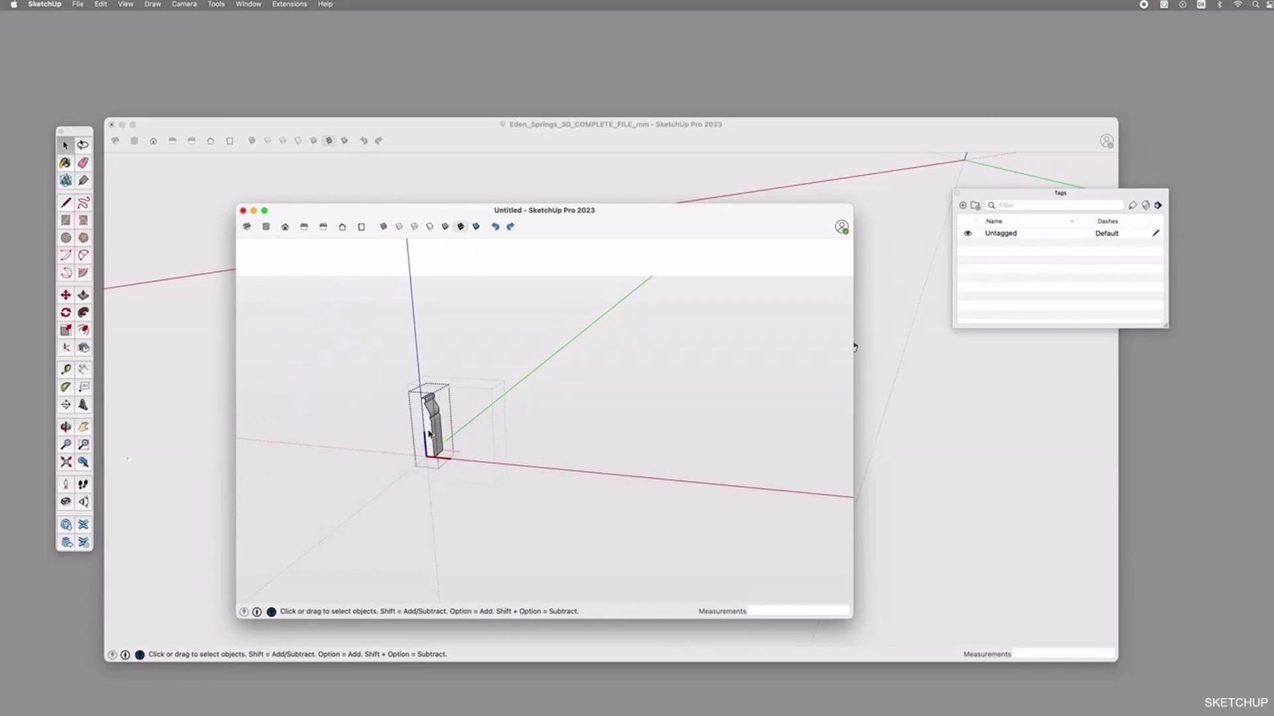
pyautogui.press('super+c')
# Undo the two plain baseboard extrusions in the Eden Springs model
pyautogui.click(463, 142)
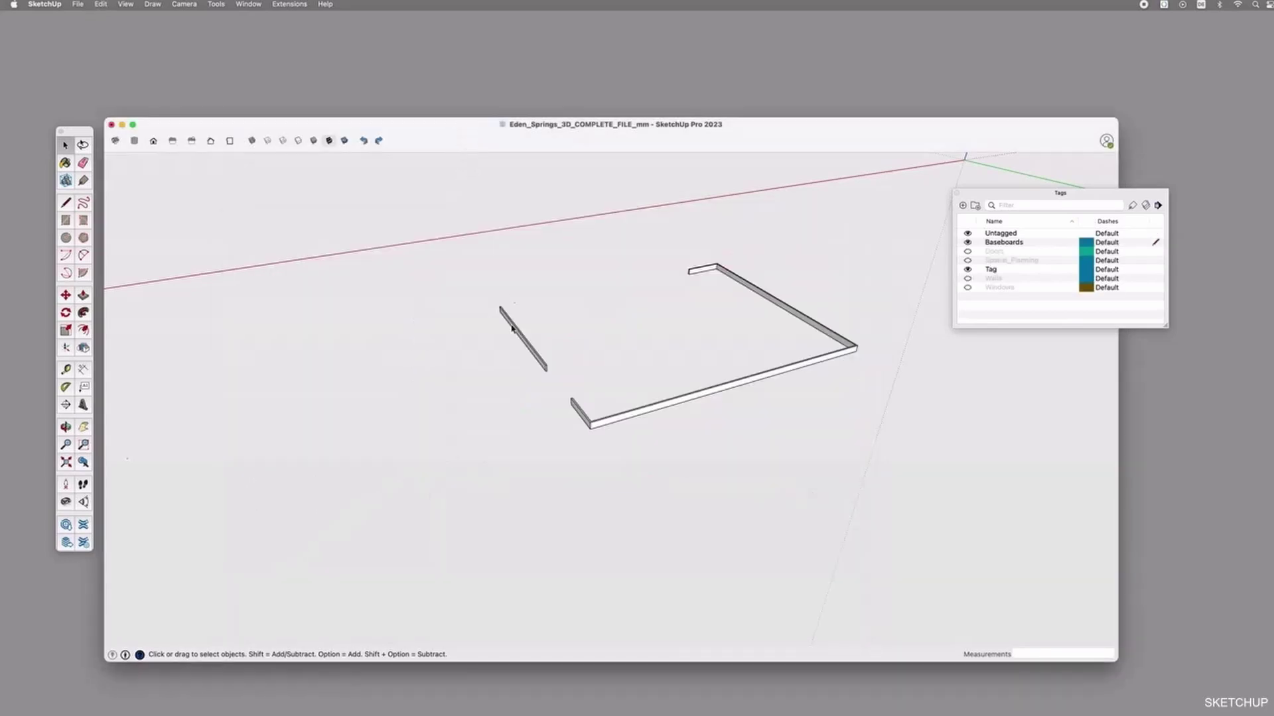
pyautogui.press('super+z')
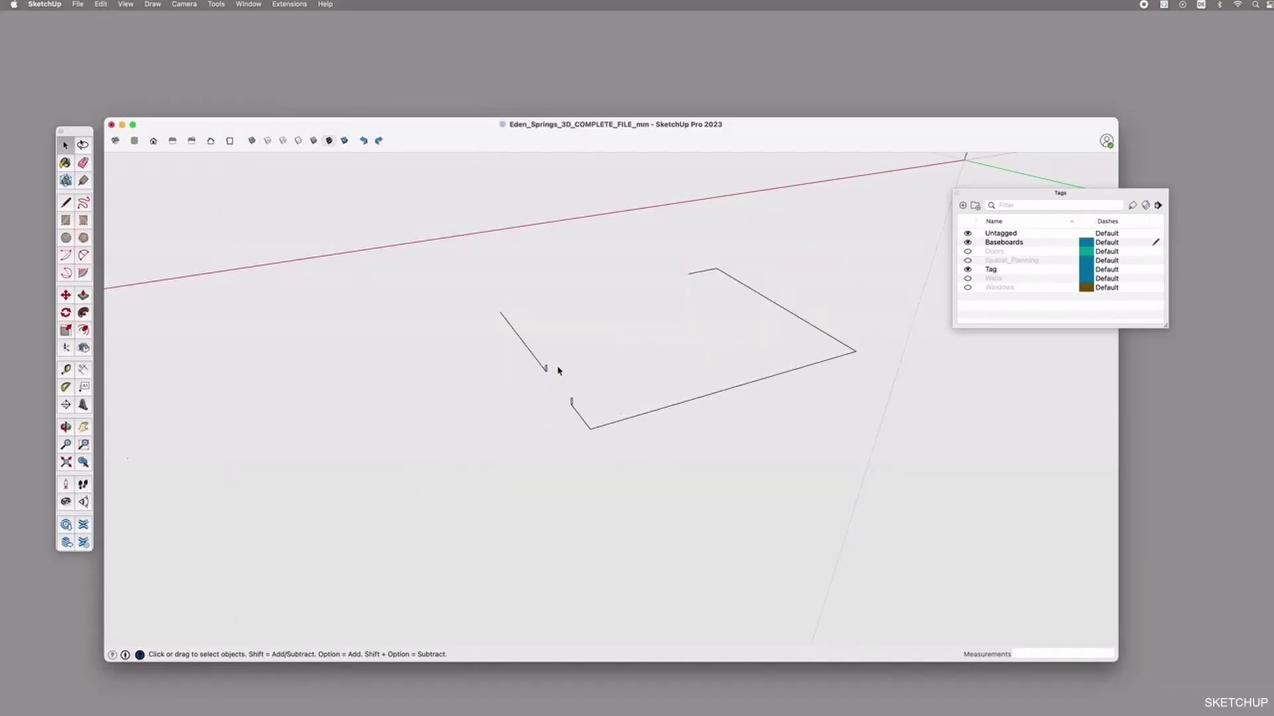
pyautogui.press('super+z')
pyautogui.press('super+z')
# Paste the copied baseboard moulding profile into the house and begin orienting it
pyautogui.press('super+v')
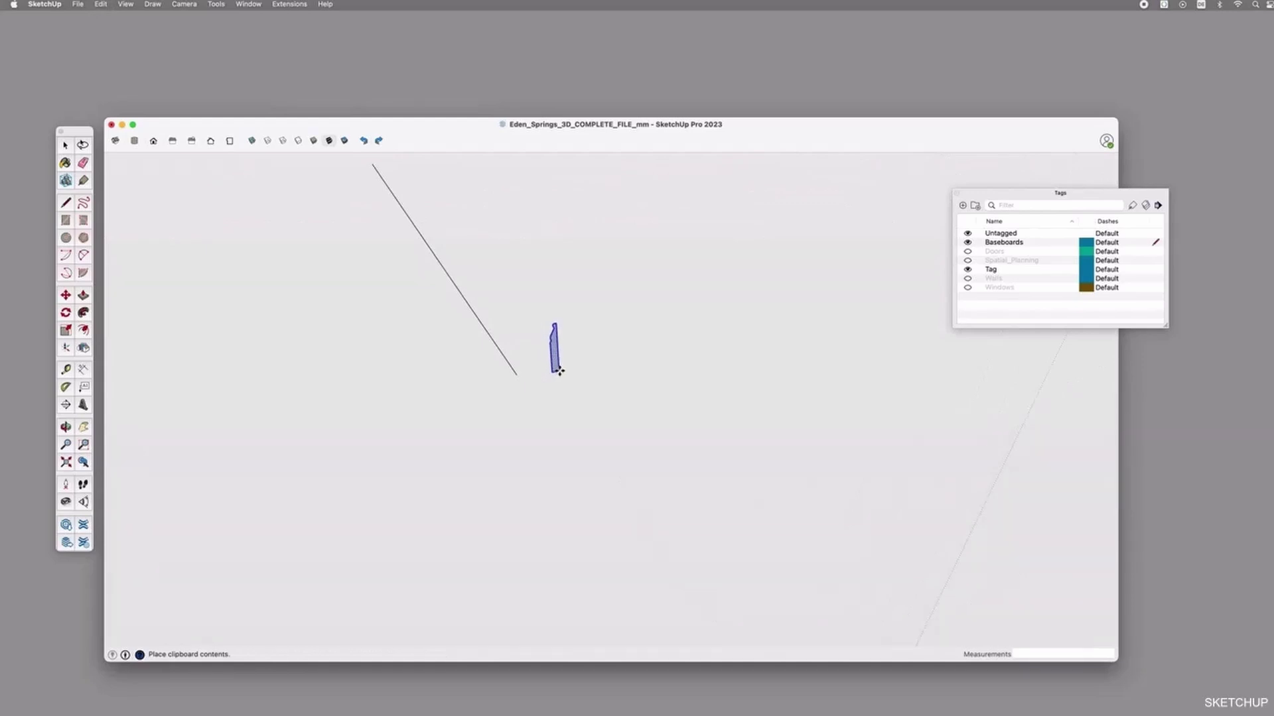
pyautogui.click(559, 371)
pyautogui.press('m')
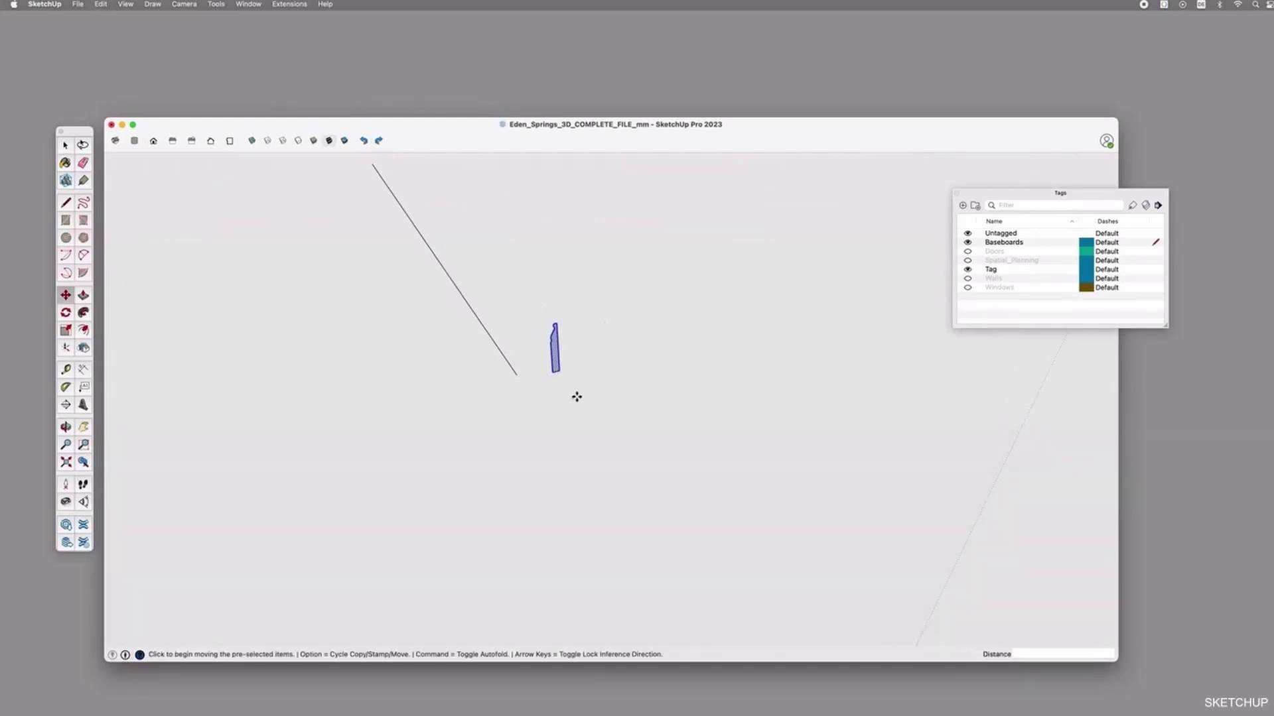
pyautogui.press('o')
pyautogui.moveTo(560, 375); pyautogui.dragTo(702, 398)
pyautogui.press('m')
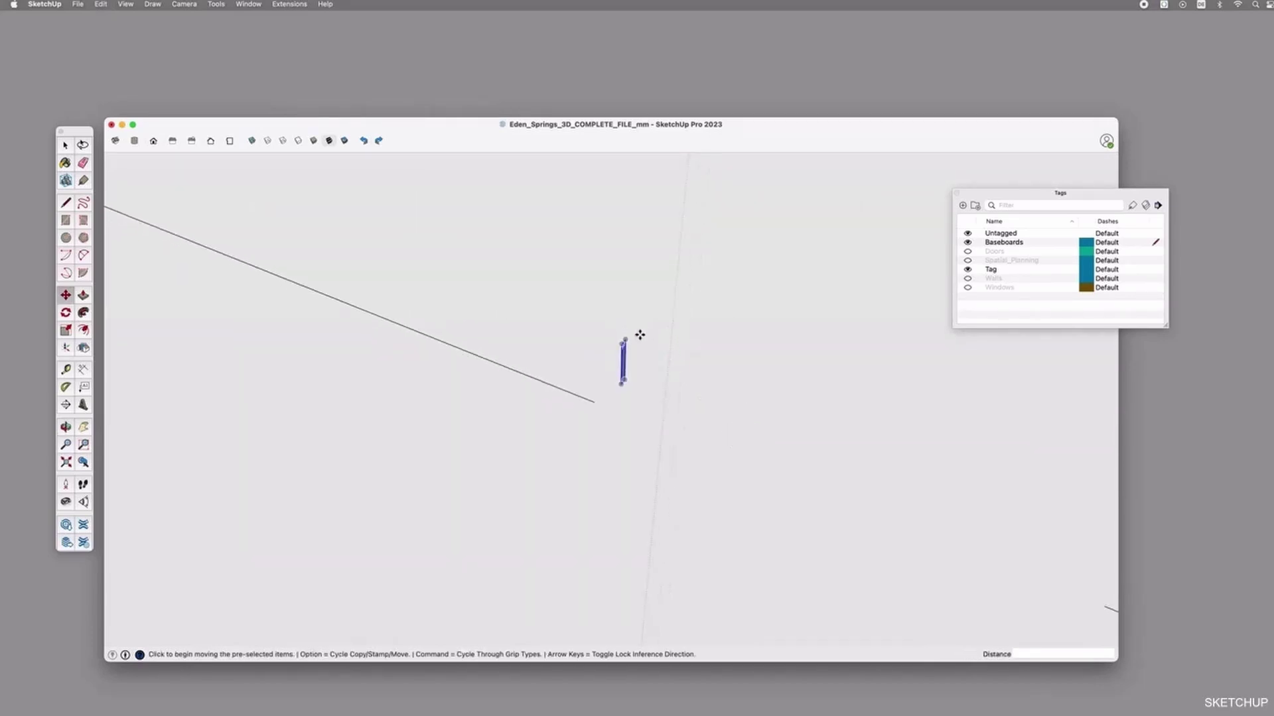
pyautogui.scroll(3, 598, 350)
pyautogui.press('q')
pyautogui.click(595, 354)
pyautogui.click(569, 379)
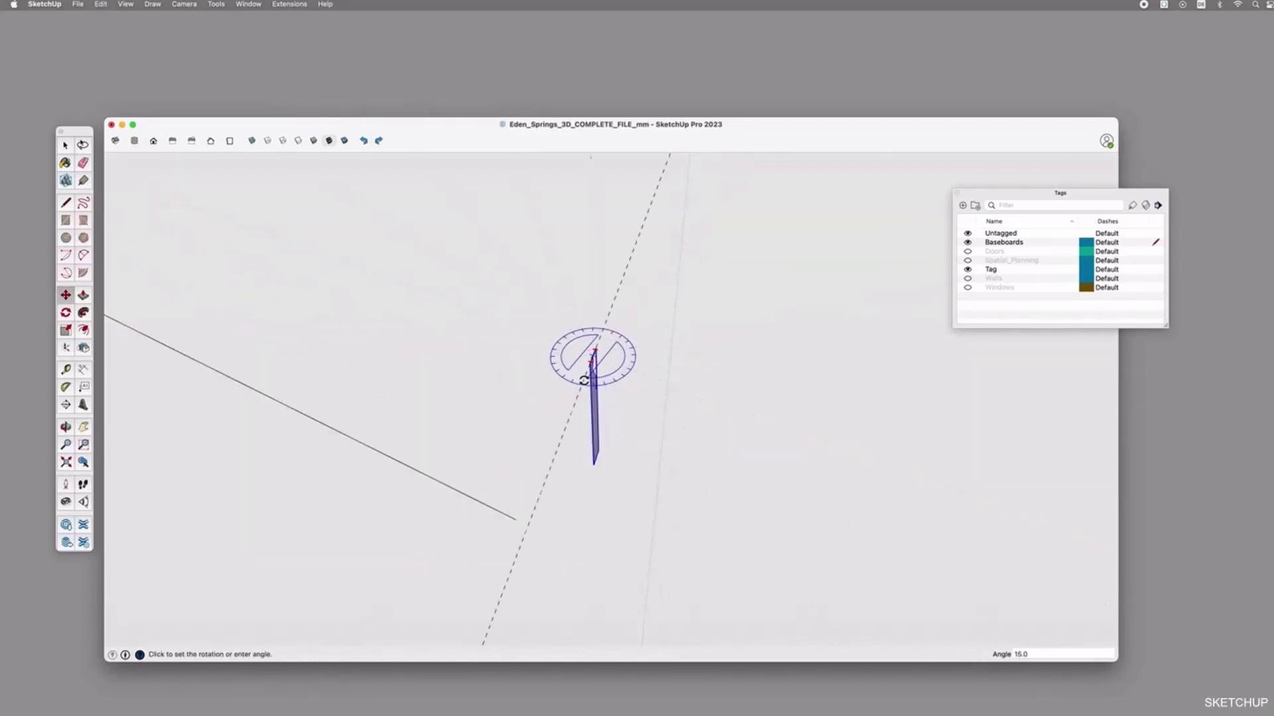
pyautogui.press('m')
# Move the profile so it sits at the end of the diagonal line
pyautogui.moveTo(736, 471); pyautogui.dragTo(542, 358)
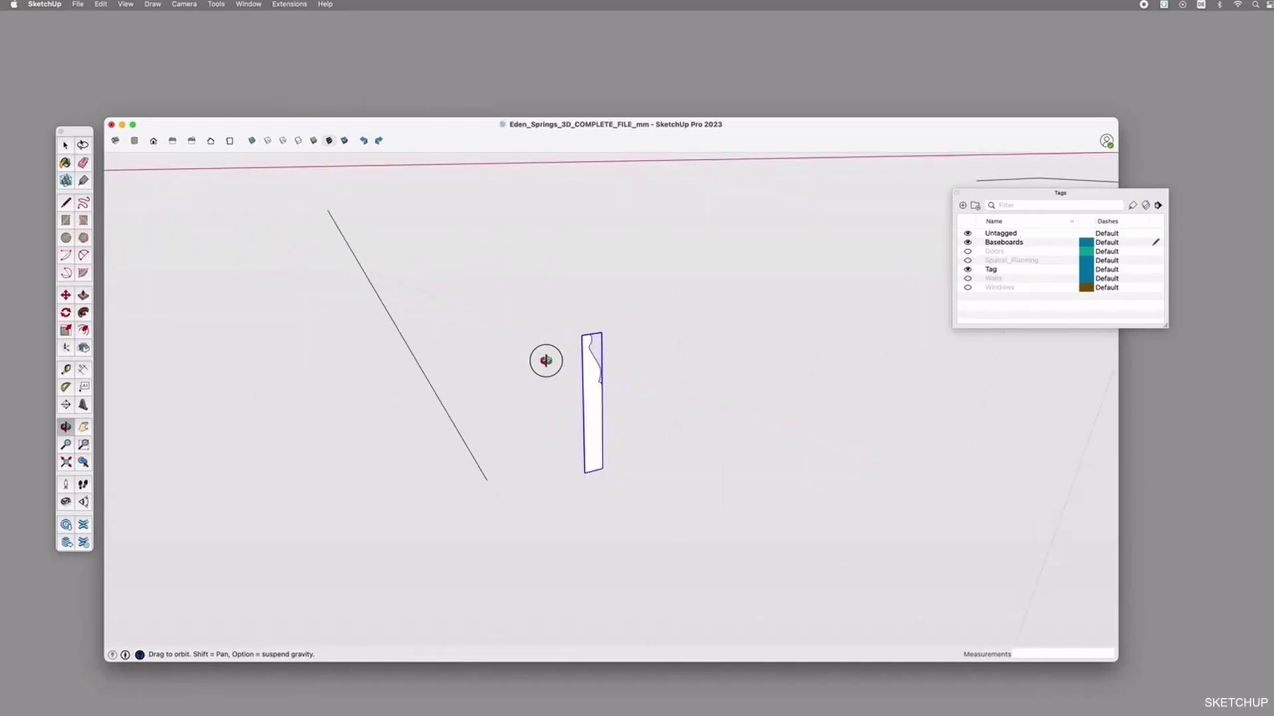
pyautogui.press('m')
pyautogui.click(584, 473)
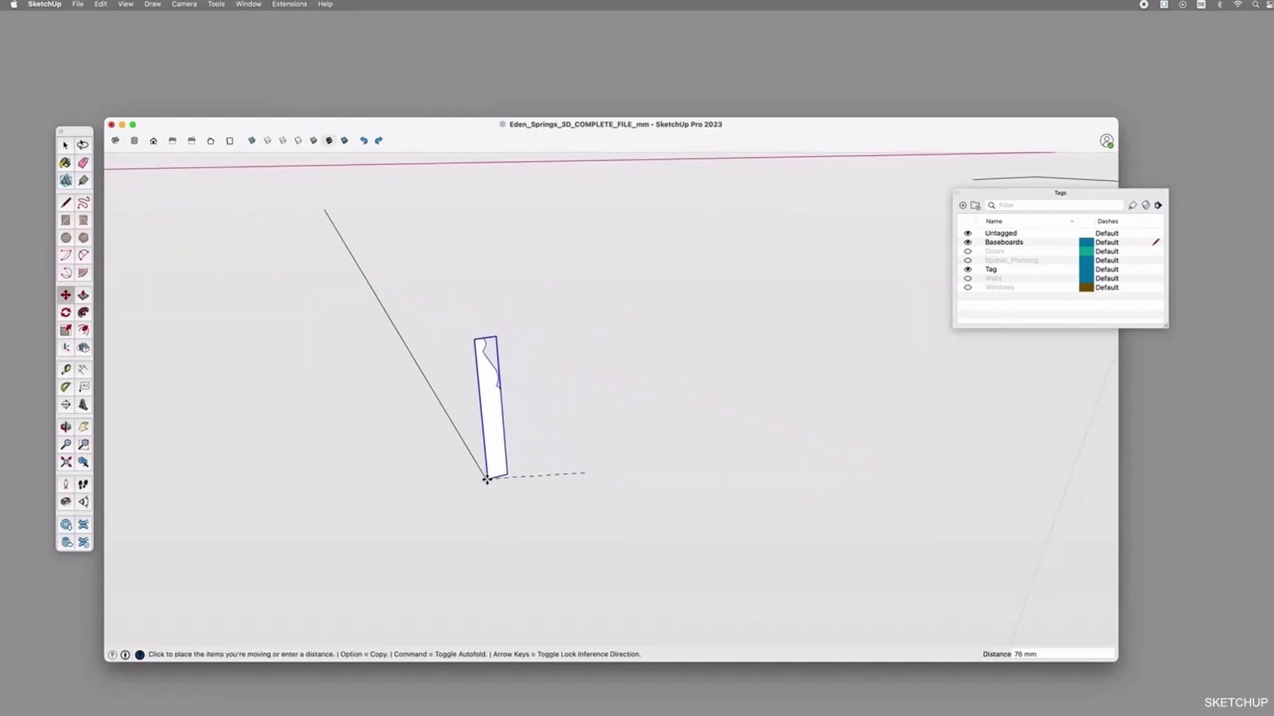
pyautogui.click(486, 481)
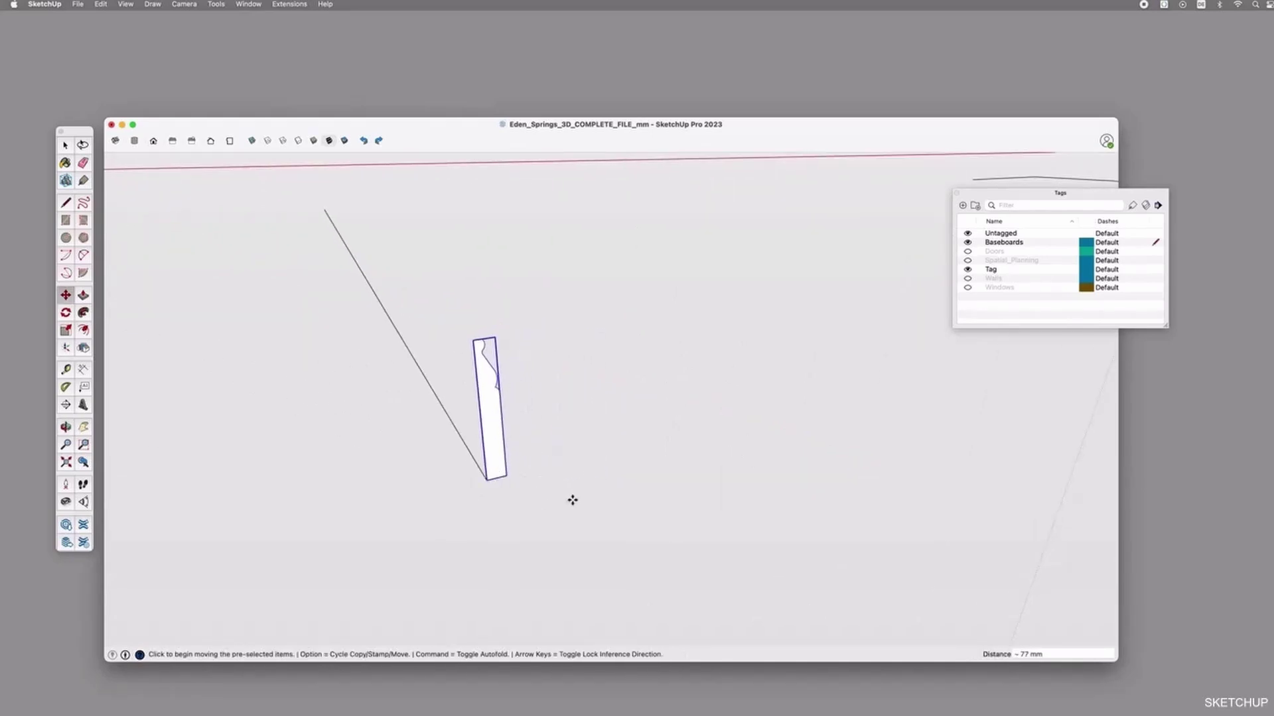
pyautogui.scroll(-5, 554, 457)
# Copy the profile to the end of the room outline path
pyautogui.click(545, 465)
pyautogui.press('alt')
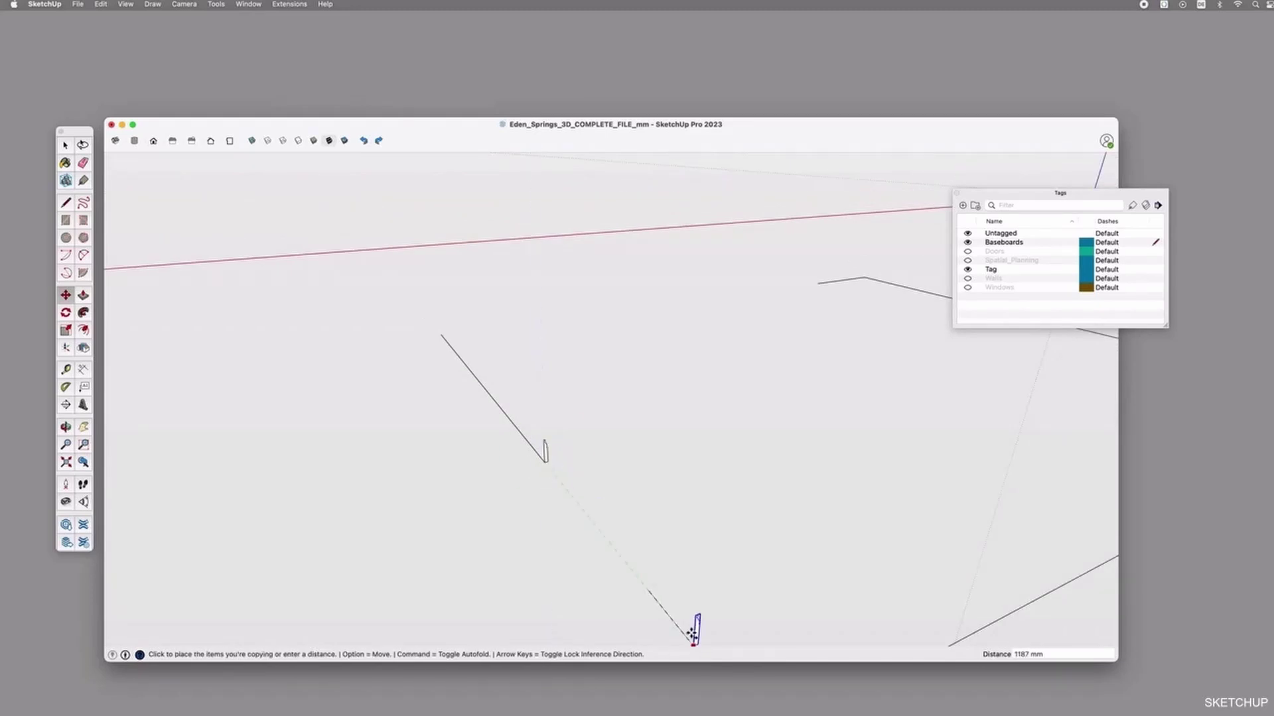
pyautogui.click(645, 590)
pyautogui.press('space')
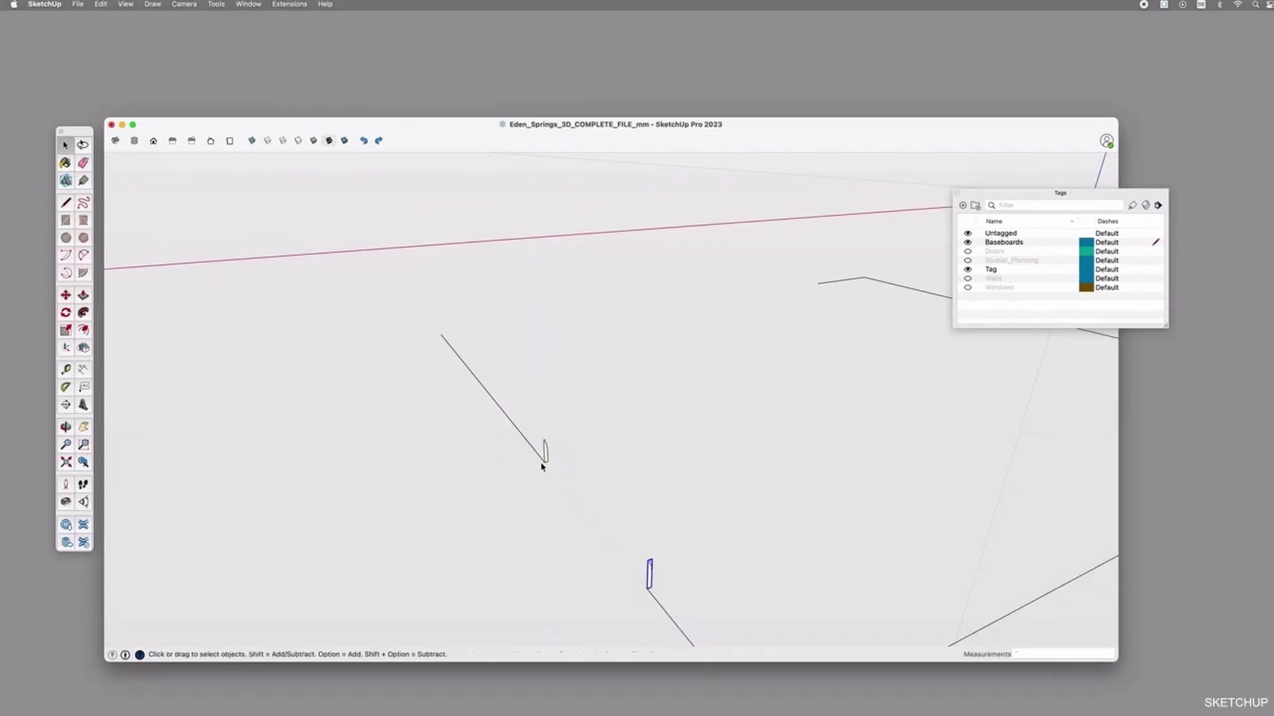
# Explode both profile groups into loose geometry
pyautogui.rightClick(545, 450)
pyautogui.click(566, 522)
pyautogui.rightClick(650, 577)
pyautogui.click(675, 645)
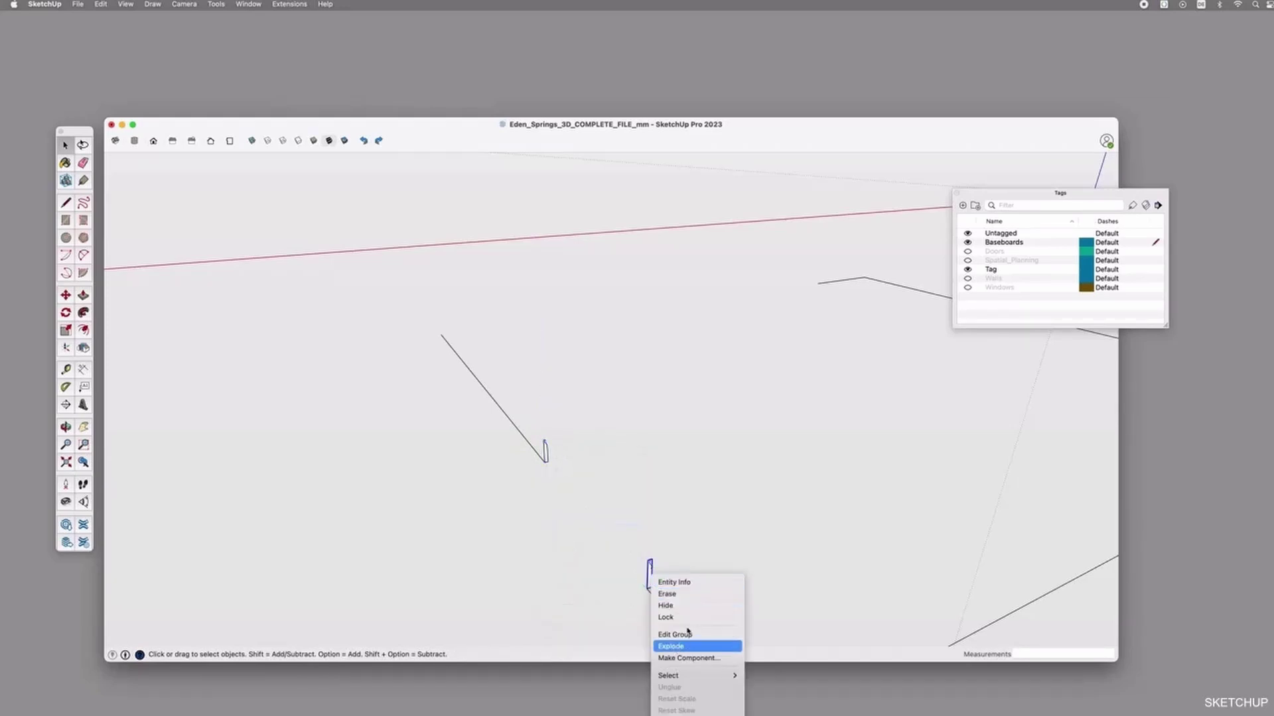
pyautogui.press('o')
pyautogui.keyDown('shift'); pyautogui.moveTo(767, 598); pyautogui.dragTo(710, 541); pyautogui.keyUp('shift')
# Follow Me the moulding profile along the room outline and the diagonal line as baseboards
pyautogui.hotkey('shift', 'f')
pyautogui.click(560, 482)
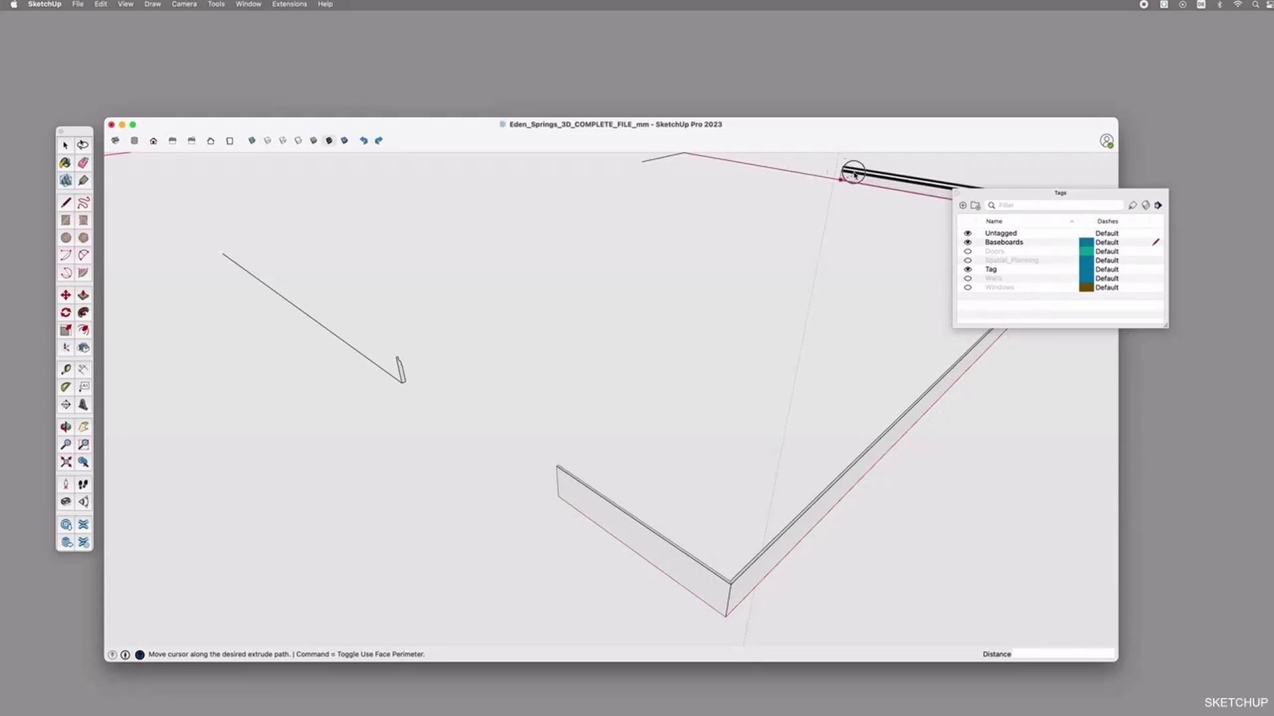
pyautogui.click(638, 162)
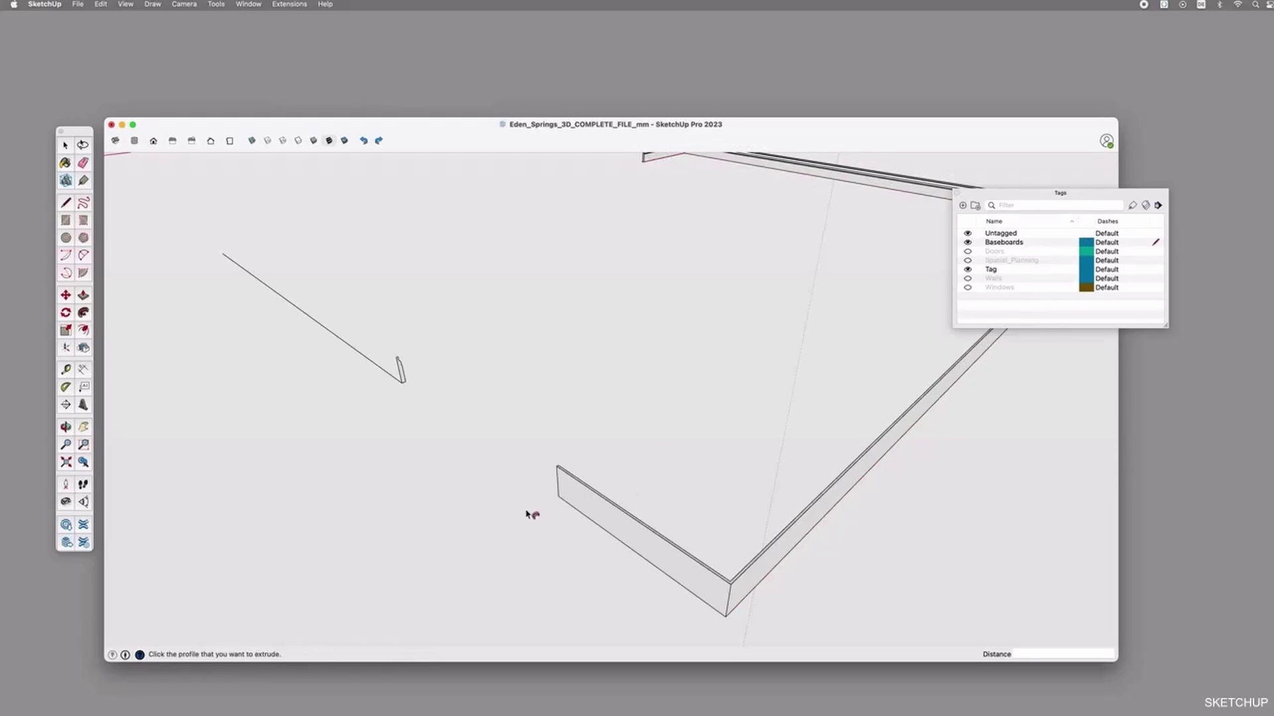
pyautogui.click(403, 380)
pyautogui.click(184, 262)
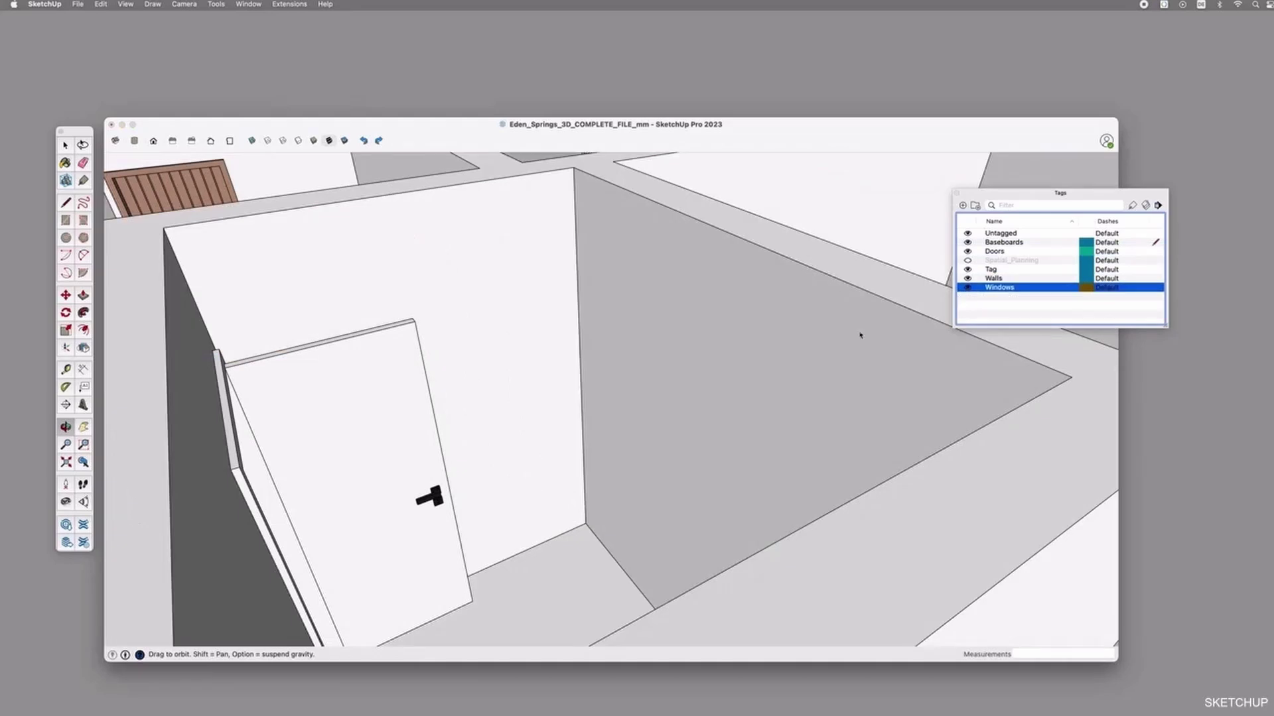
# Trace the wall-top corners with the Line tool into a closed face over the room
pyautogui.moveTo(791, 230); pyautogui.dragTo(457, 351)
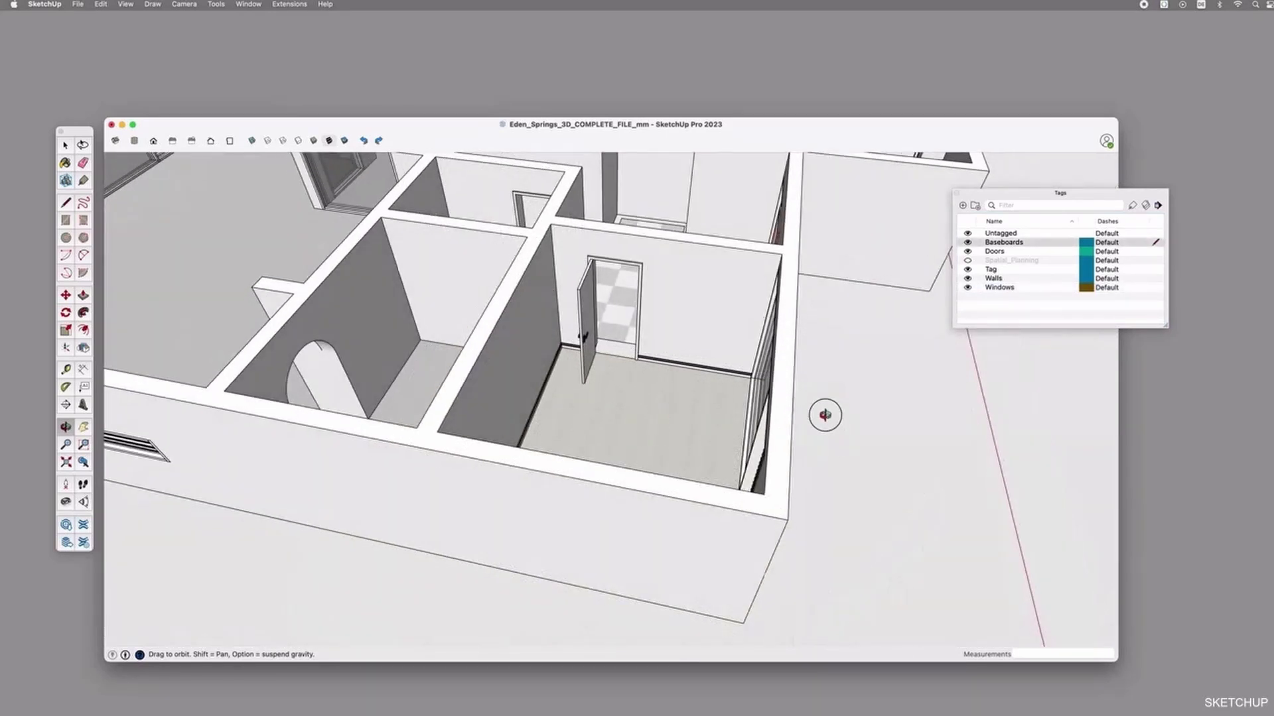
pyautogui.moveTo(824, 415); pyautogui.dragTo(657, 468)
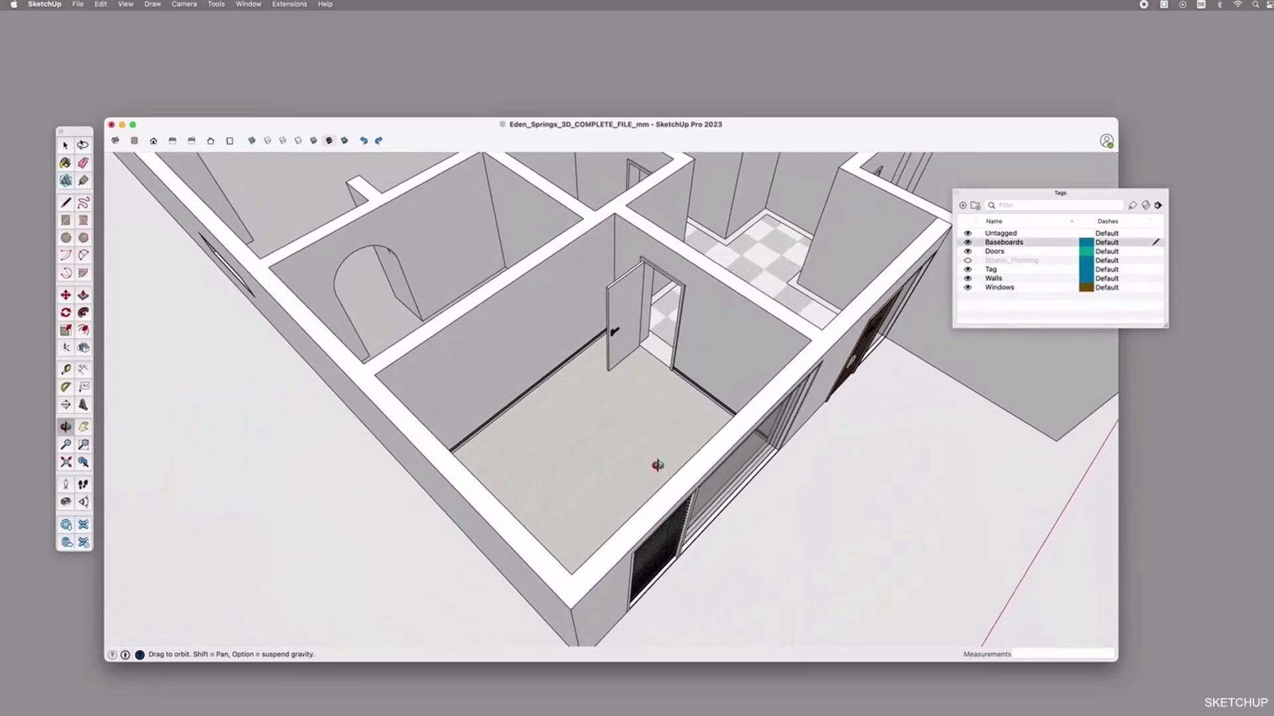
pyautogui.press('l')
pyautogui.click(375, 375)
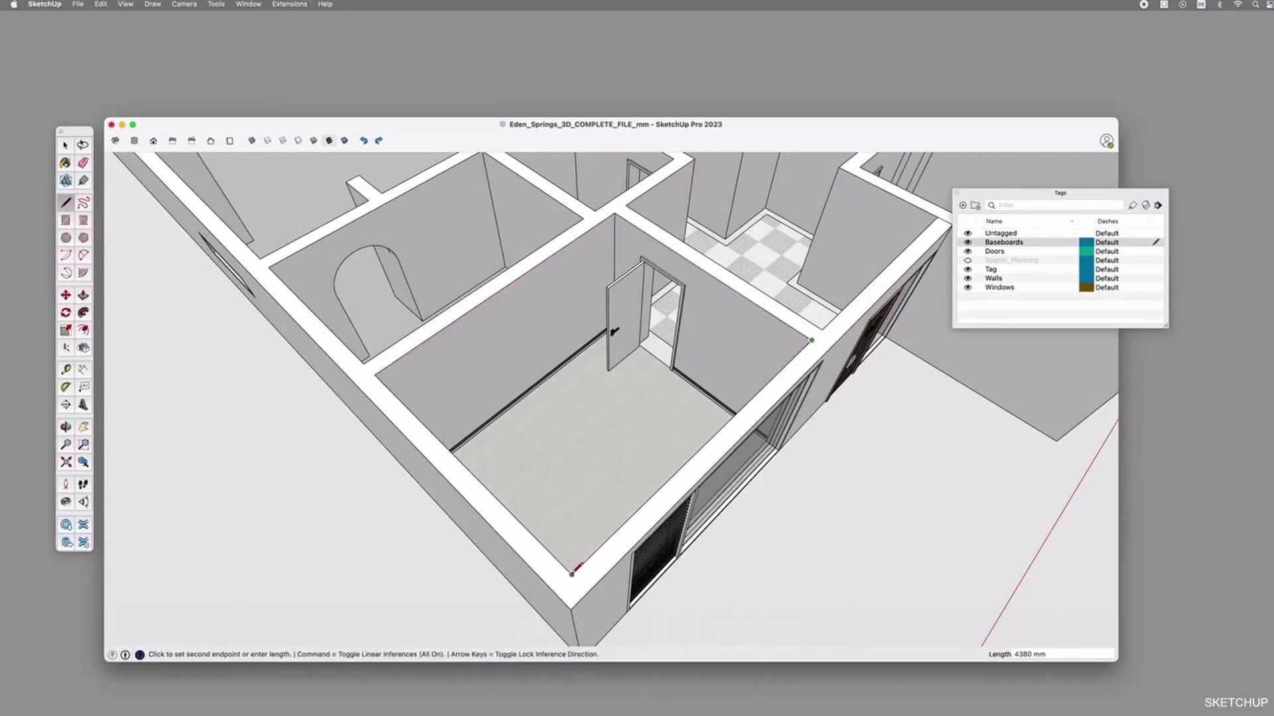
pyautogui.click(375, 374)
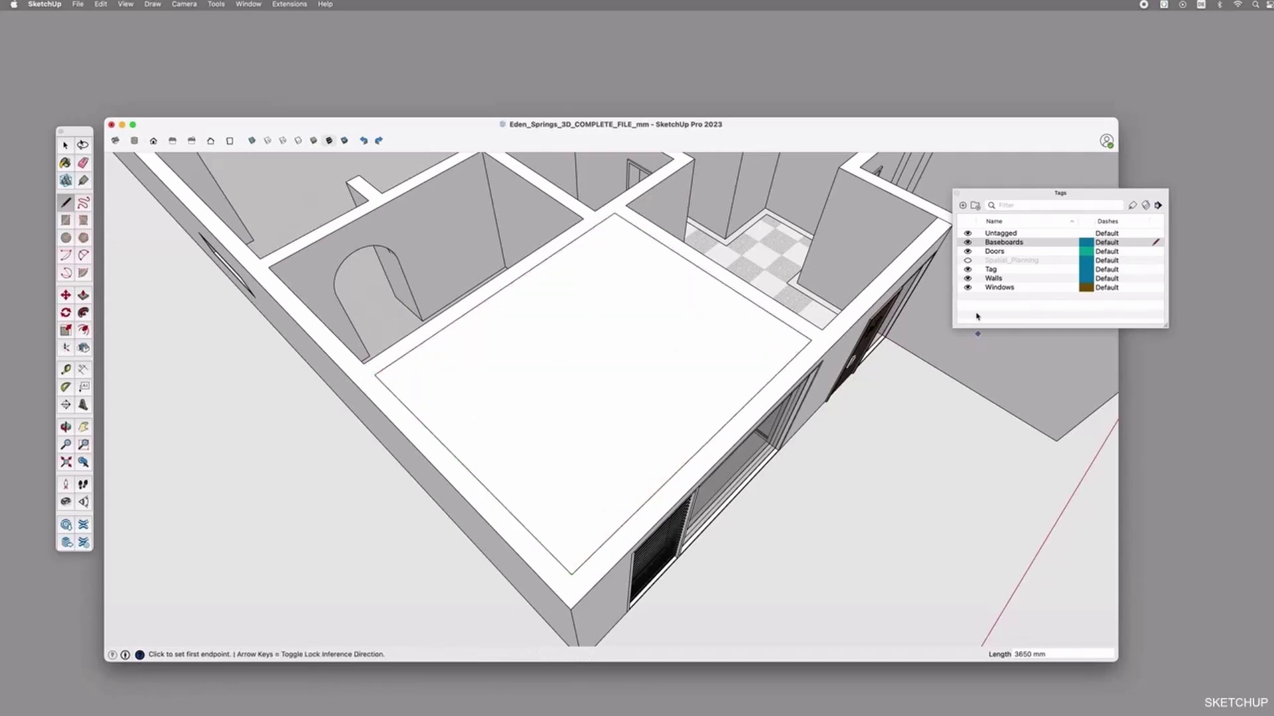
pyautogui.press('space')
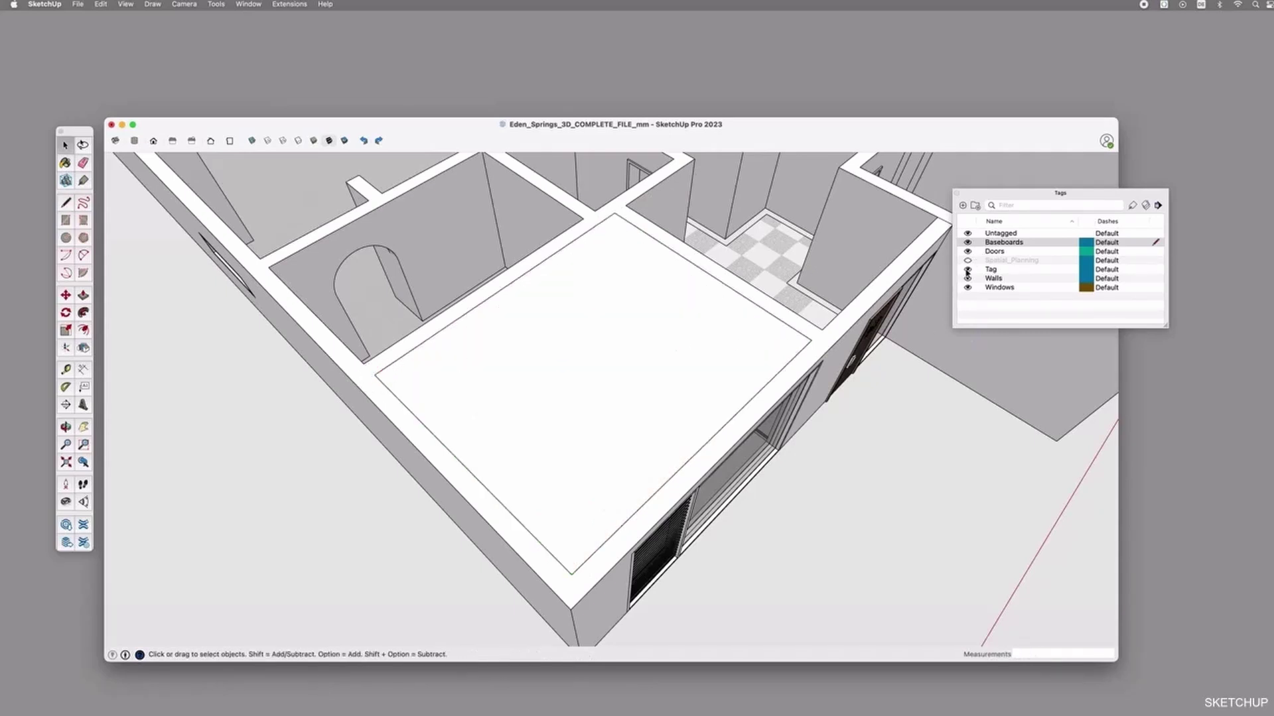
# Hide the Walls, Windows and Doors tags and delete the face, keeping its outline edges
pyautogui.click(967, 278)
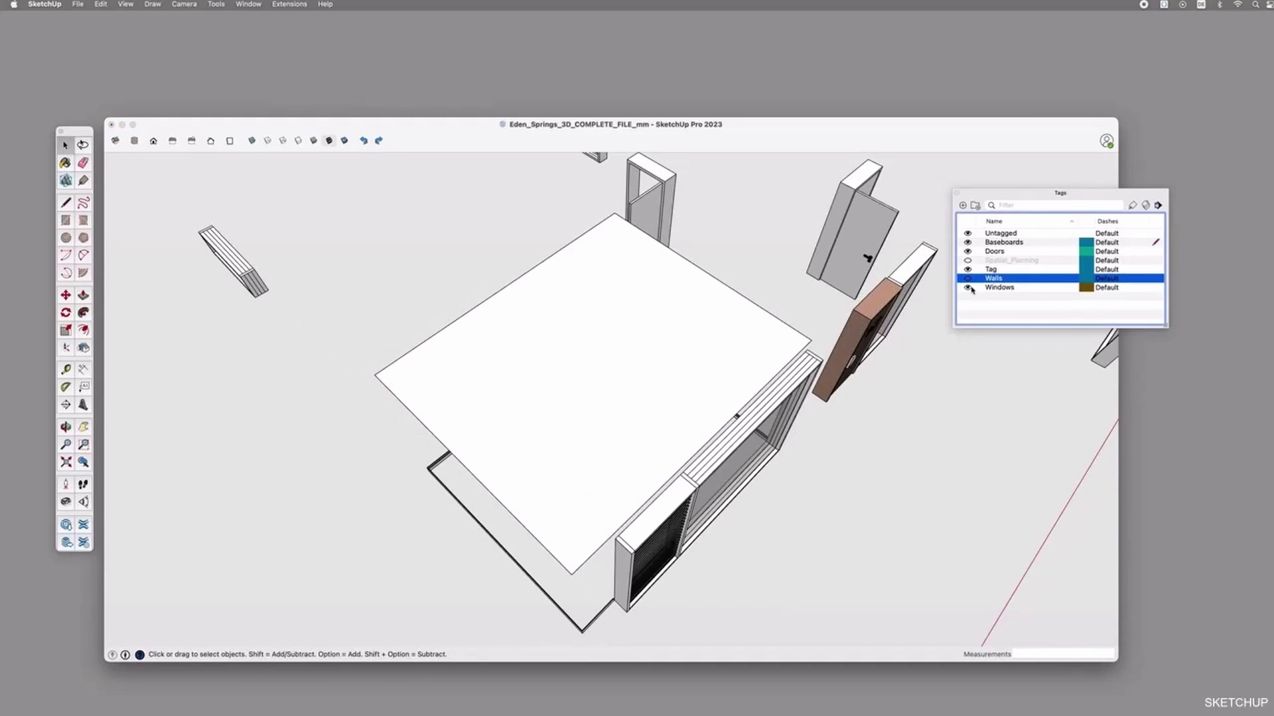
pyautogui.click(968, 287)
pyautogui.click(968, 252)
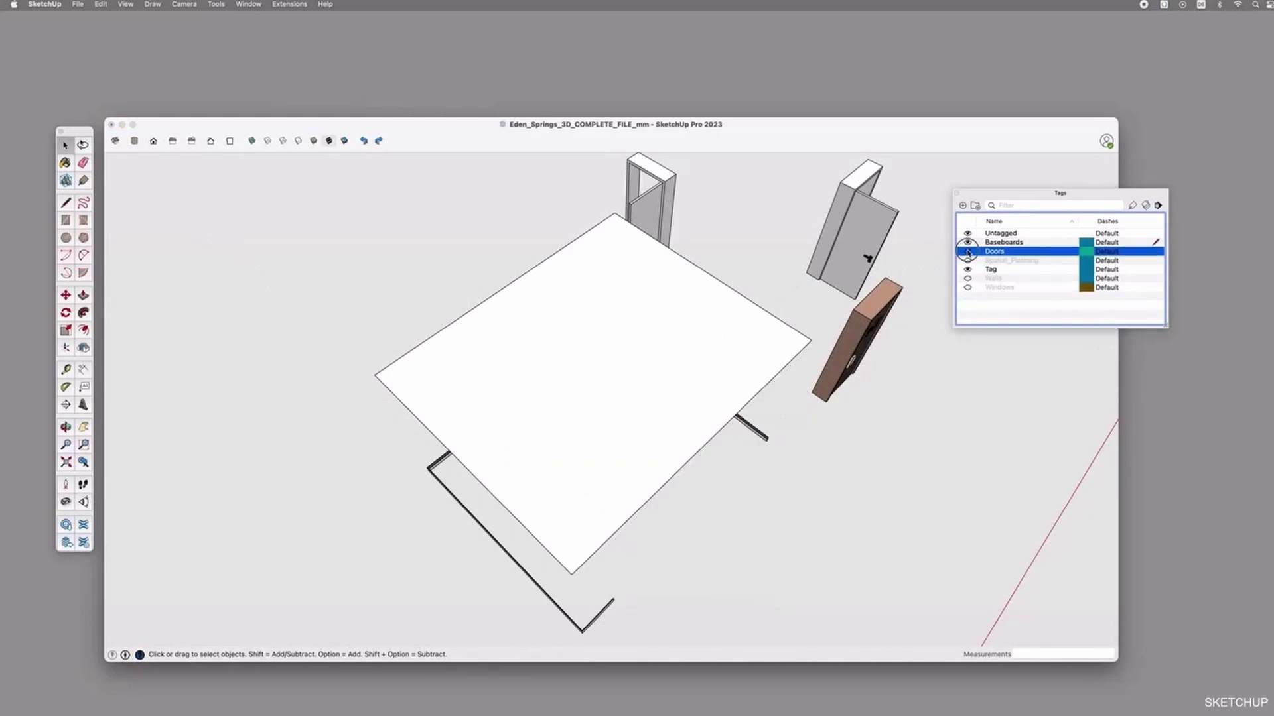
pyautogui.click(694, 426)
pyautogui.click(609, 374)
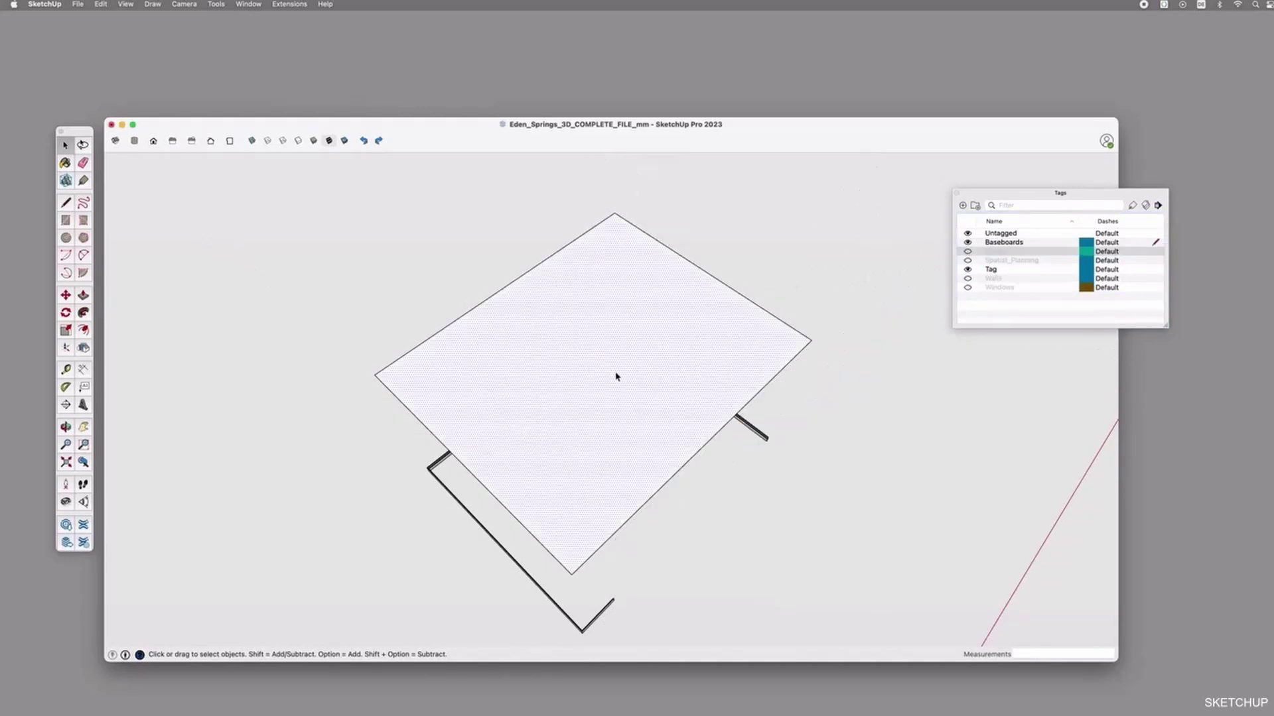
pyautogui.press('Delete')
pyautogui.press('o')
pyautogui.moveTo(549, 469); pyautogui.dragTo(737, 292)
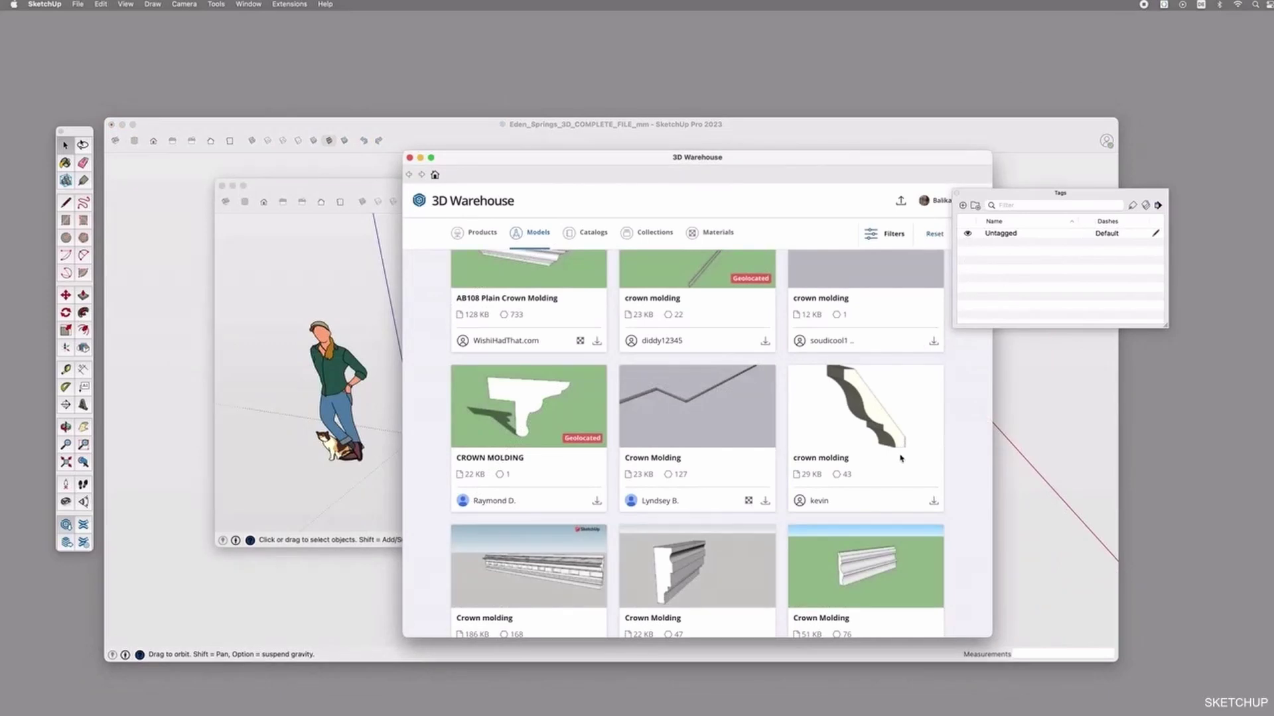
# Download a crown molding model from 3D Warehouse, place it, and open and exit the component
pyautogui.scroll(-2, 862, 517)
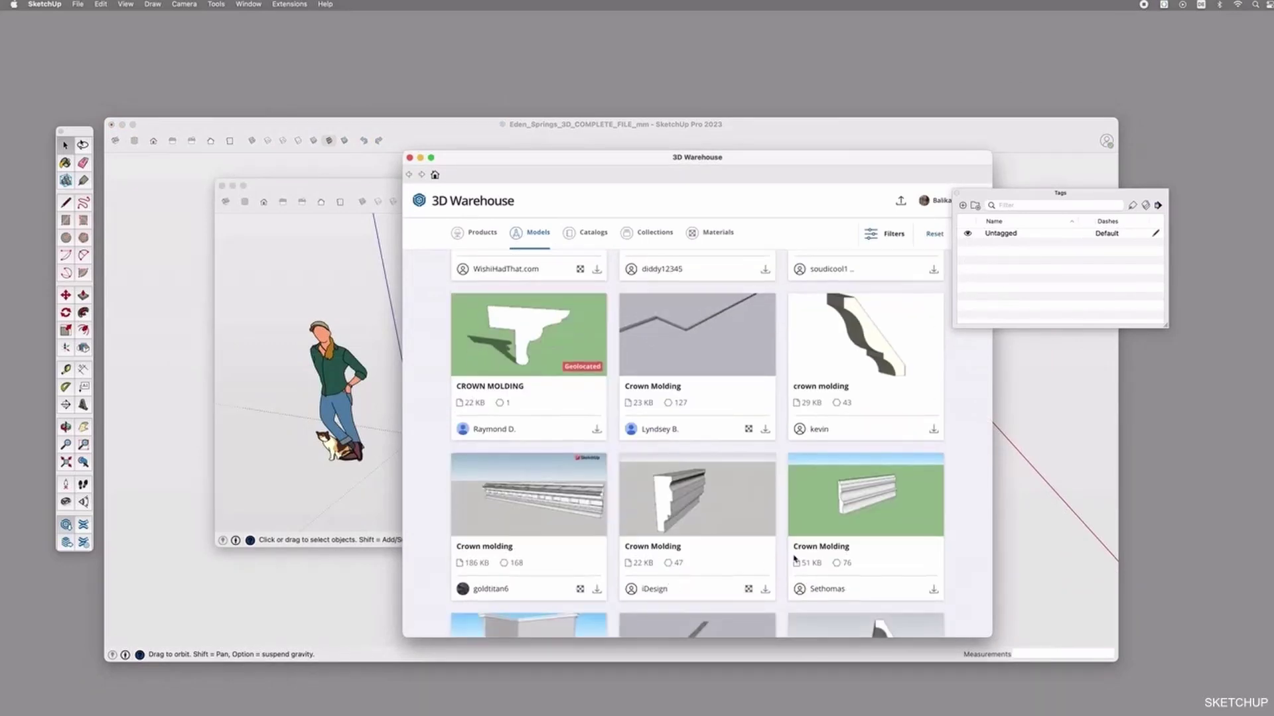
pyautogui.click(765, 589)
pyautogui.click(685, 261)
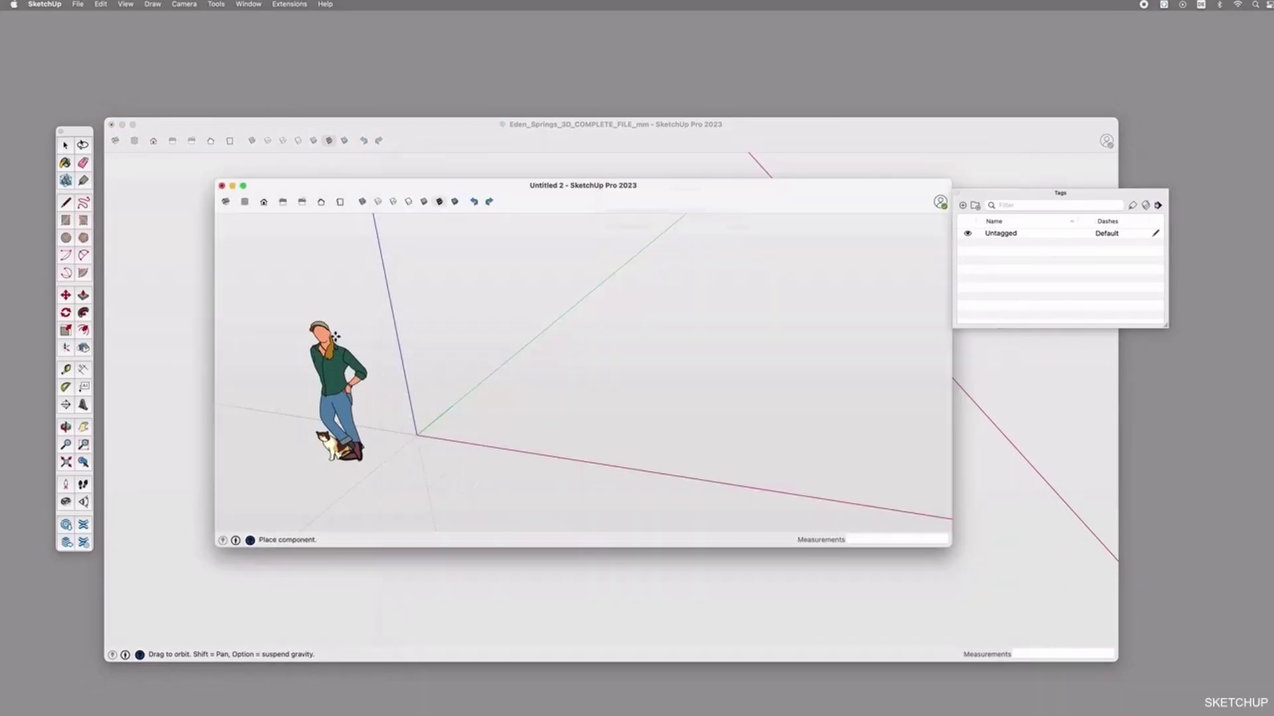
pyautogui.scroll(5, 442, 438)
pyautogui.click(443, 437)
pyautogui.scroll(6, 443, 437)
pyautogui.press('space')
pyautogui.doubleClick(457, 403)
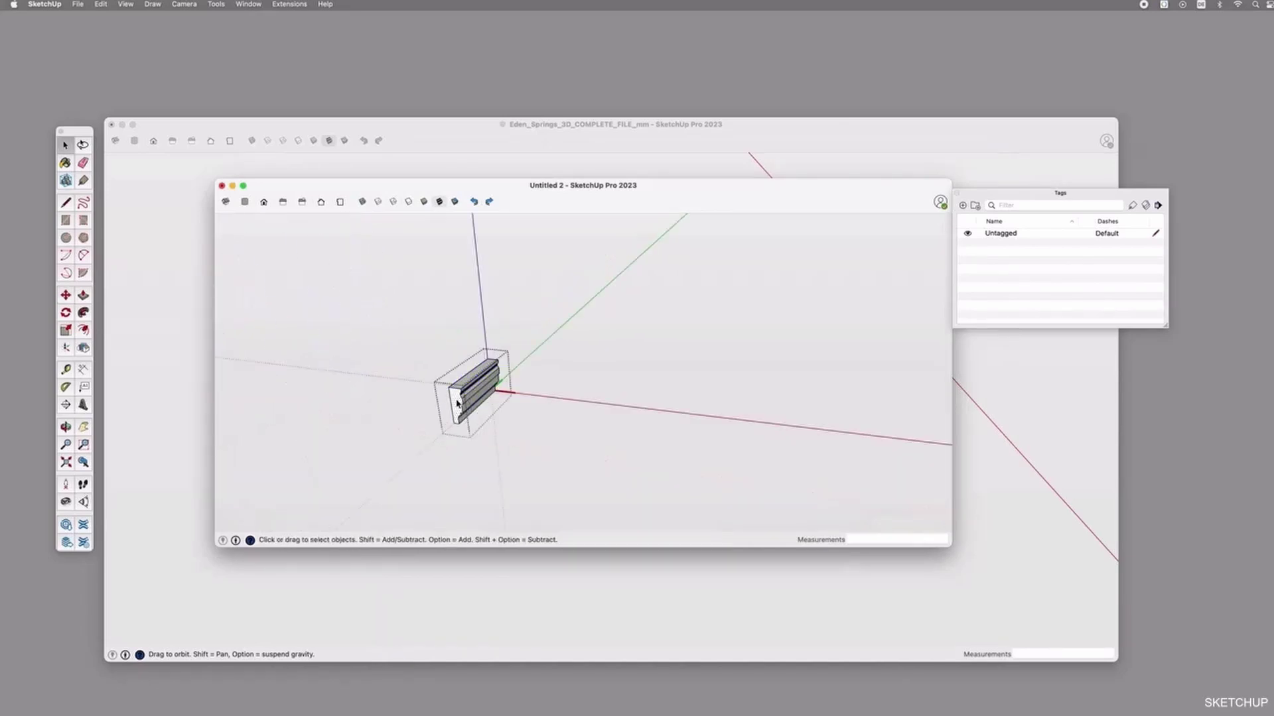
pyautogui.click(503, 462)
# Make Baseboards the current tag and paste the molding profile into Eden Springs
pyautogui.click(467, 142)
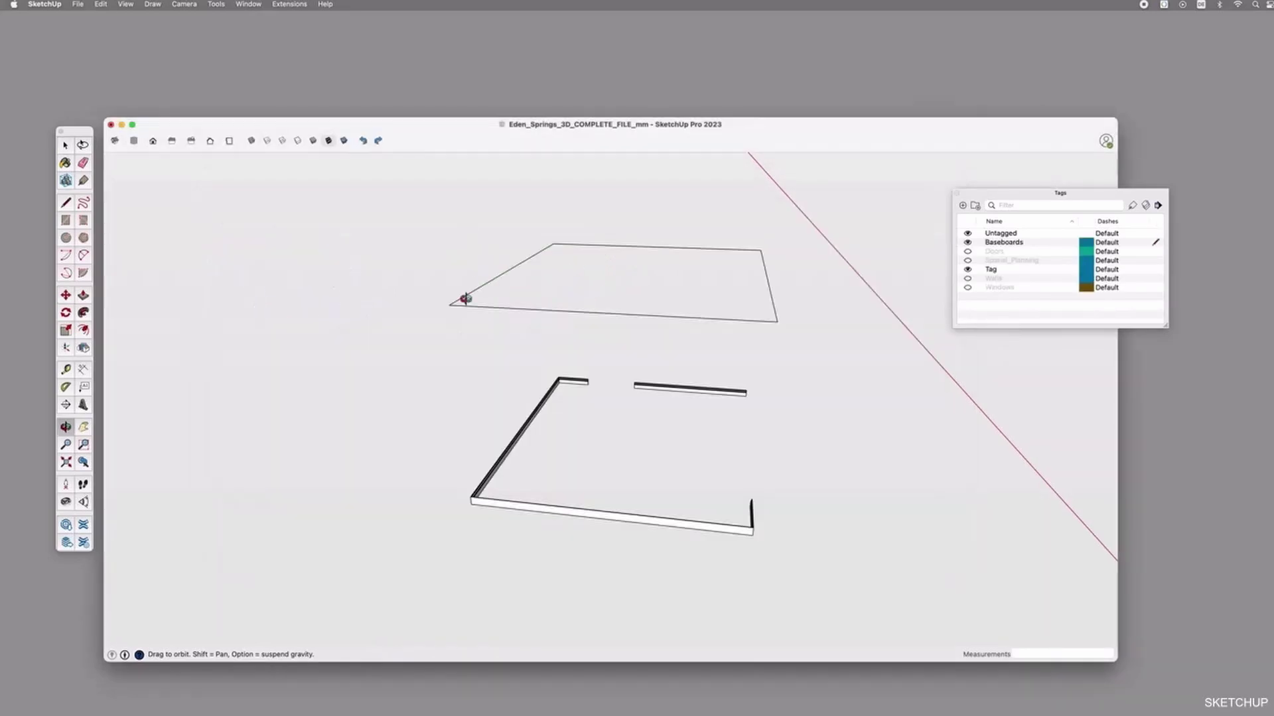
pyautogui.click(1008, 243)
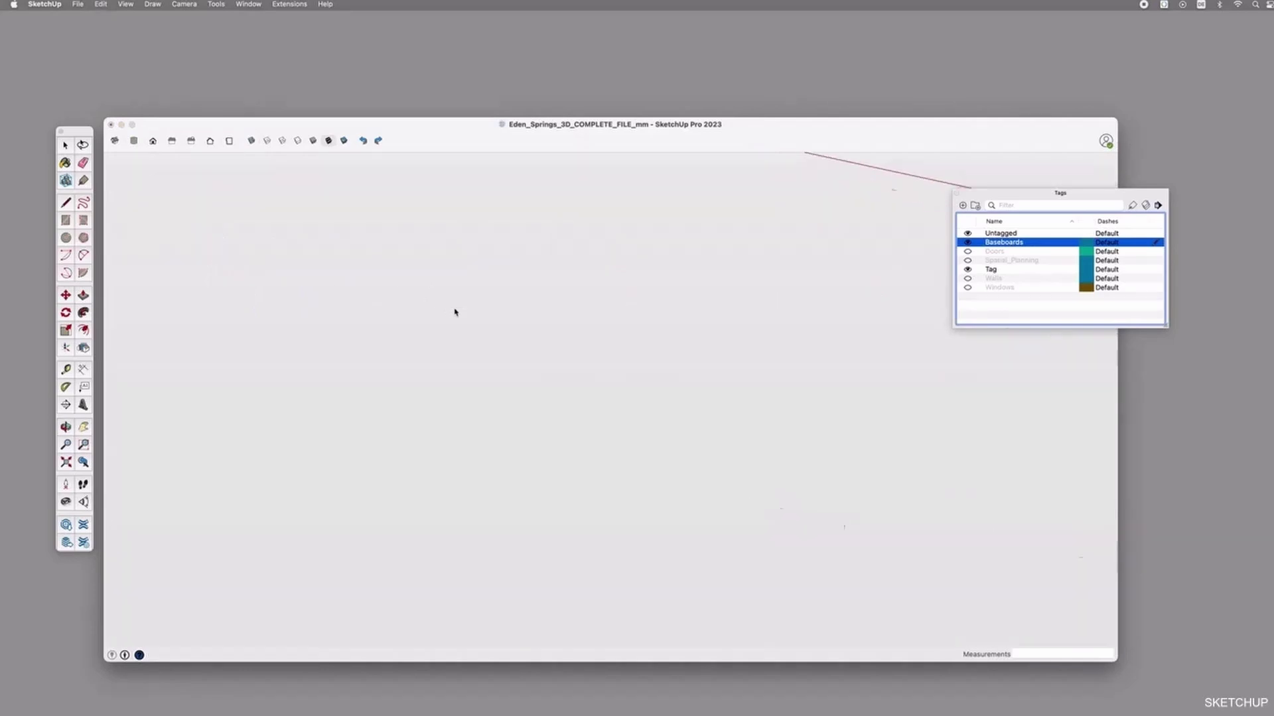
pyautogui.press('super+v')
pyautogui.scroll(-5, 456, 325)
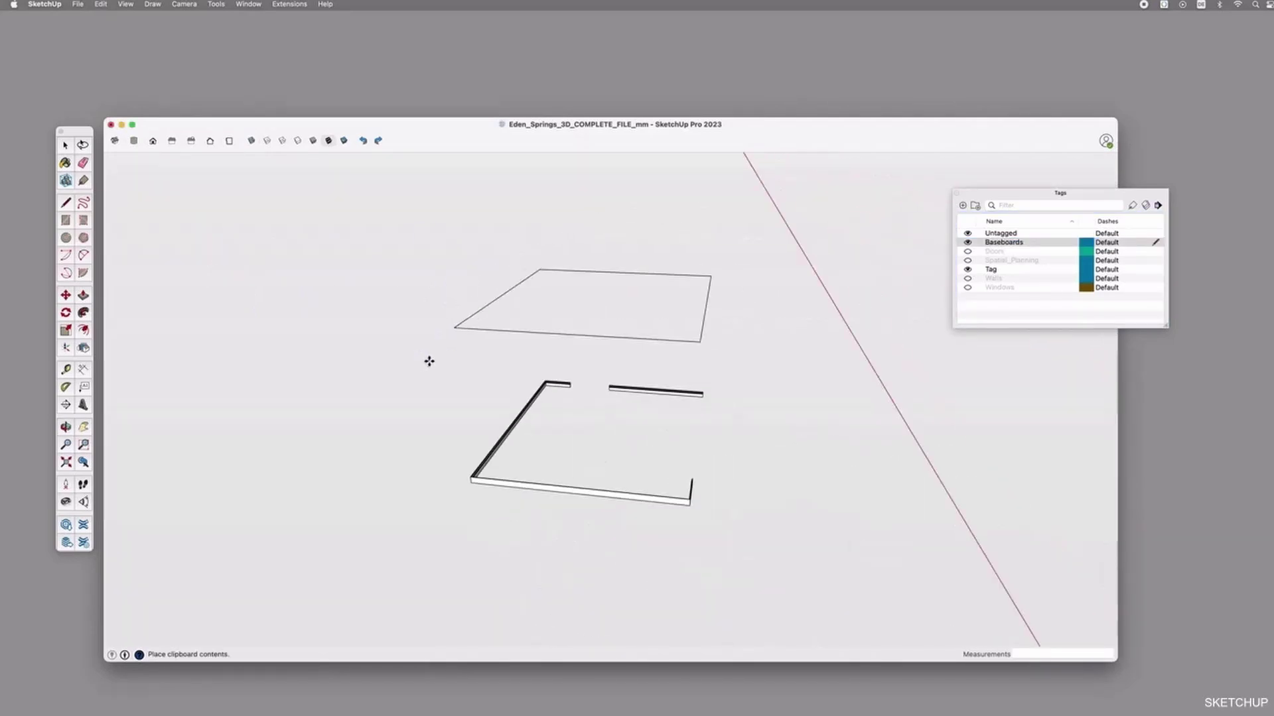
pyautogui.click(430, 361)
pyautogui.scroll(4, 435, 375)
# Rotate and move the molding profile onto a corner of the top-of-wall outline
pyautogui.click(425, 351)
pyautogui.click(514, 192)
pyautogui.moveTo(555, 202); pyautogui.dragTo(453, 518, button='middle')
pyautogui.scroll(5, 495, 392)
pyautogui.scroll(-2, 447, 518)
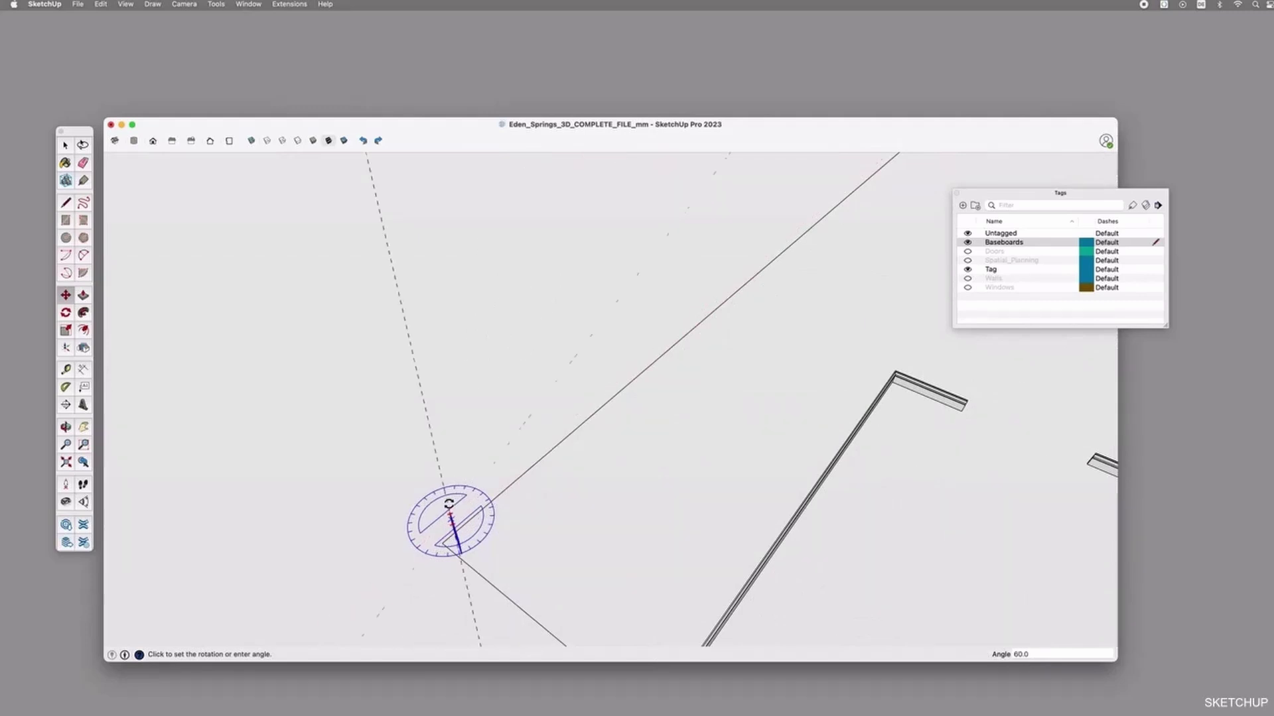
pyautogui.click(475, 532)
pyautogui.click(446, 539)
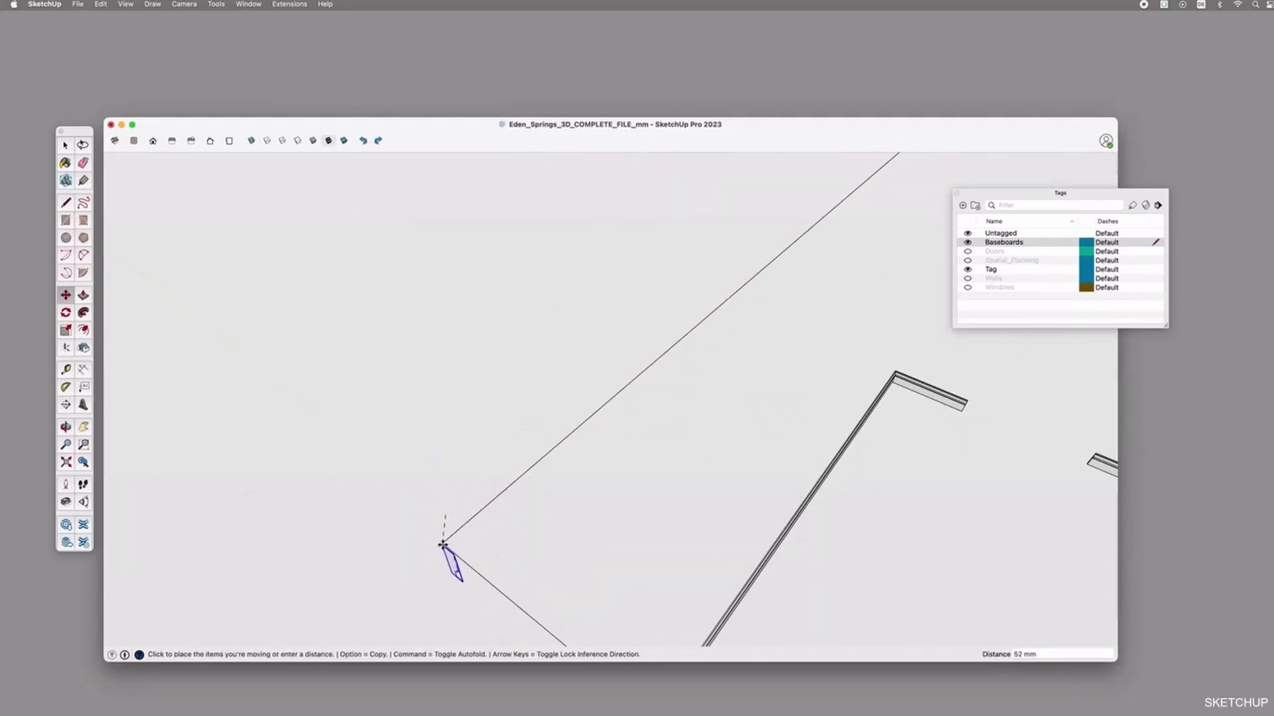
pyautogui.click(445, 537)
pyautogui.moveTo(506, 555); pyautogui.dragTo(614, 444, button='middle')
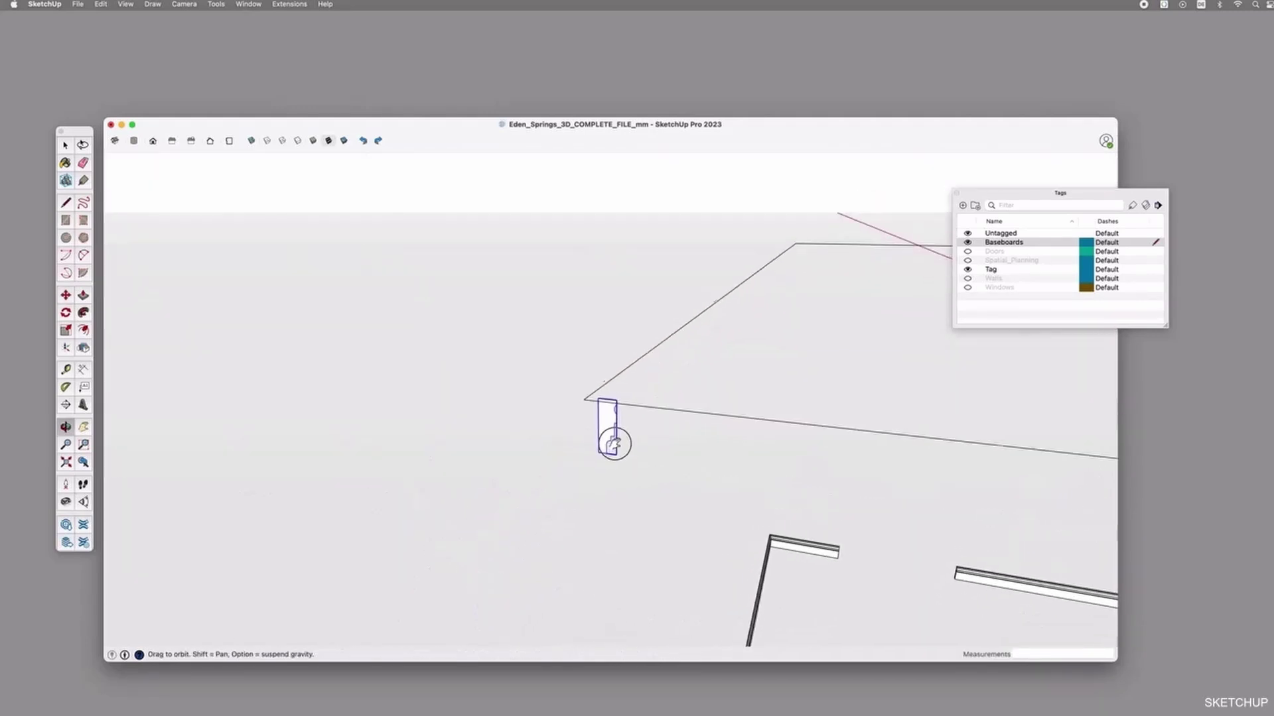
pyautogui.press('m')
pyautogui.click(599, 401)
pyautogui.click(584, 401)
# Explode the profile and Follow Me it along the outline into crown molding
pyautogui.press('space')
pyautogui.rightClick(596, 421)
pyautogui.click(623, 489)
pyautogui.scroll(-10, 512, 404)
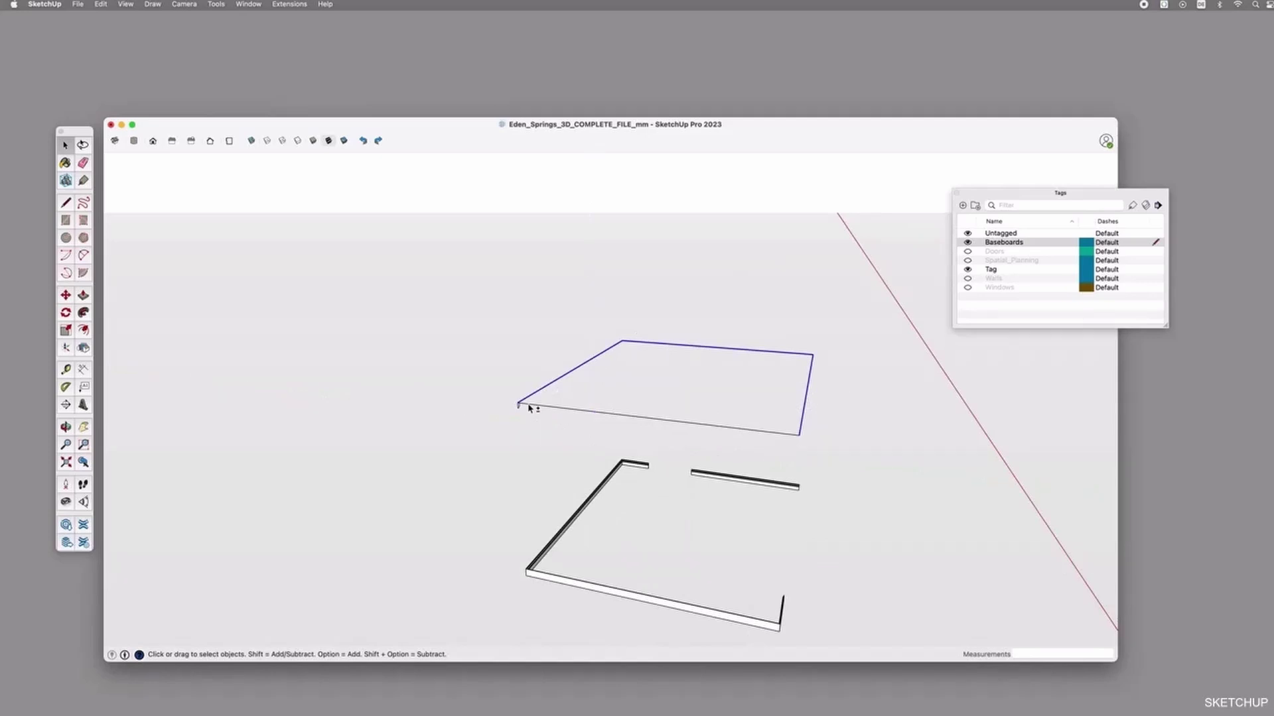
pyautogui.scroll(5, 521, 409)
pyautogui.scroll(-2, 594, 416)
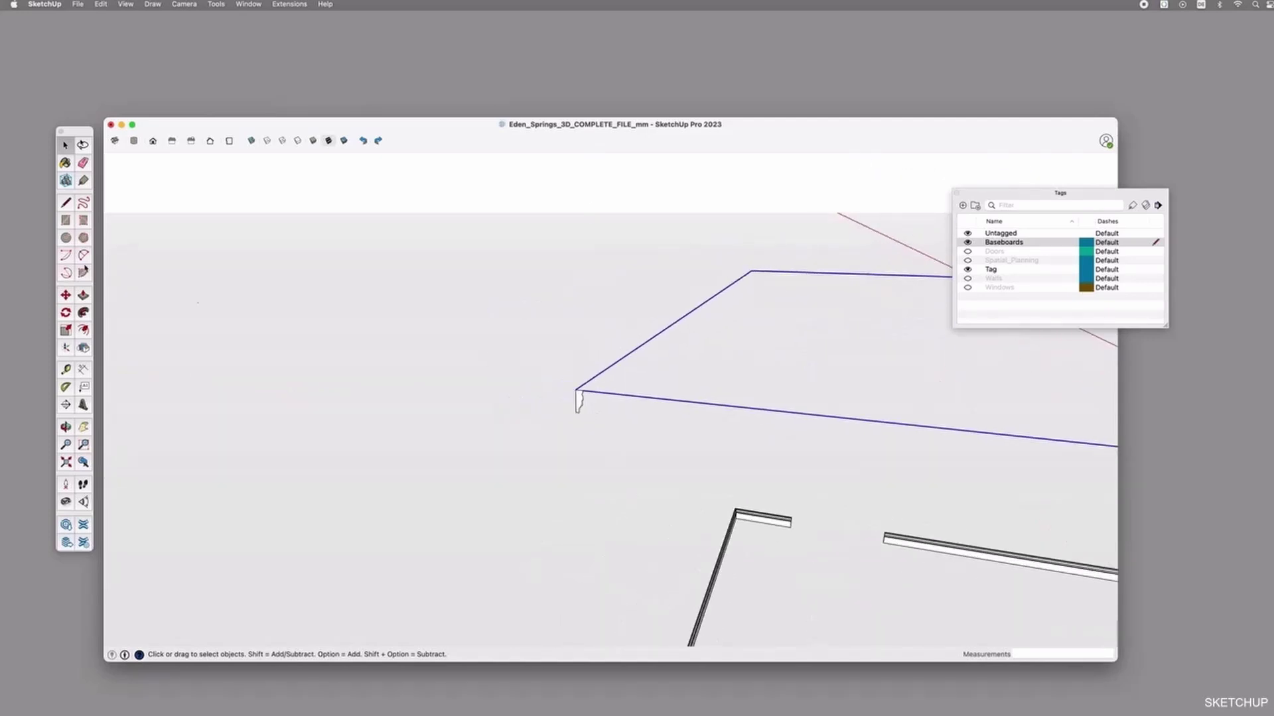
pyautogui.click(83, 272)
pyautogui.click(579, 404)
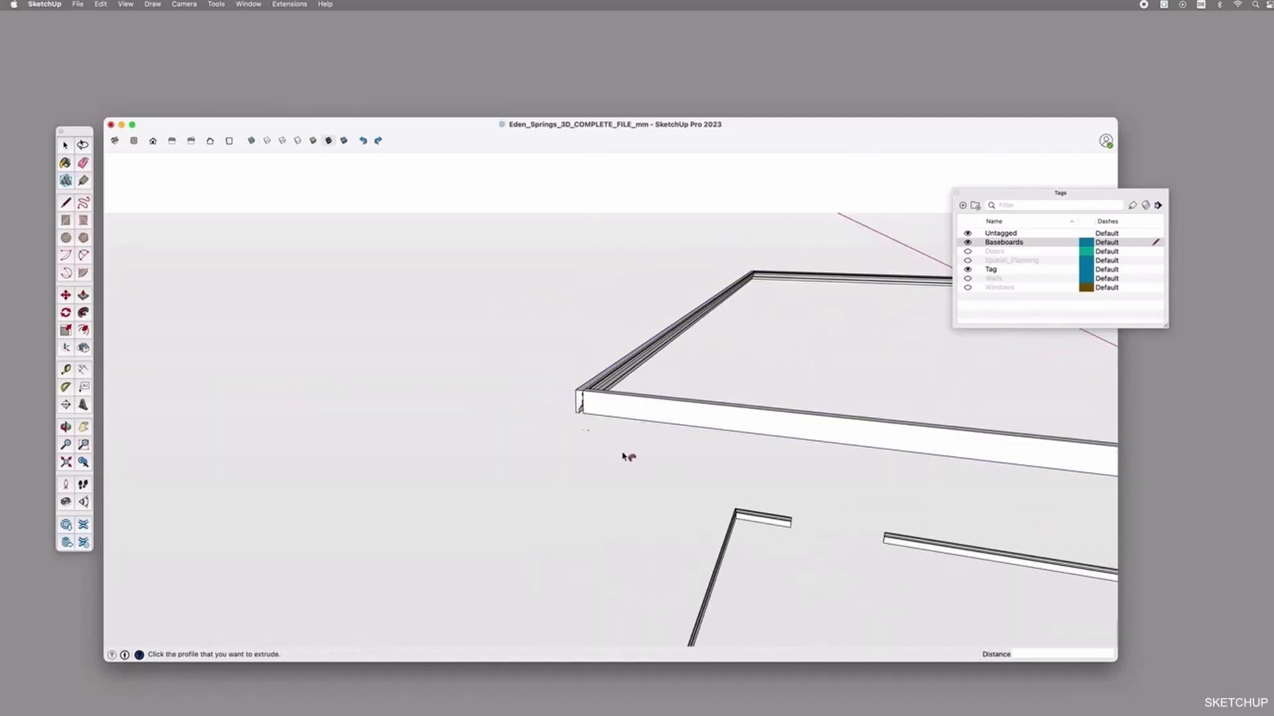
pyautogui.moveTo(641, 444); pyautogui.dragTo(566, 432, button='middle')
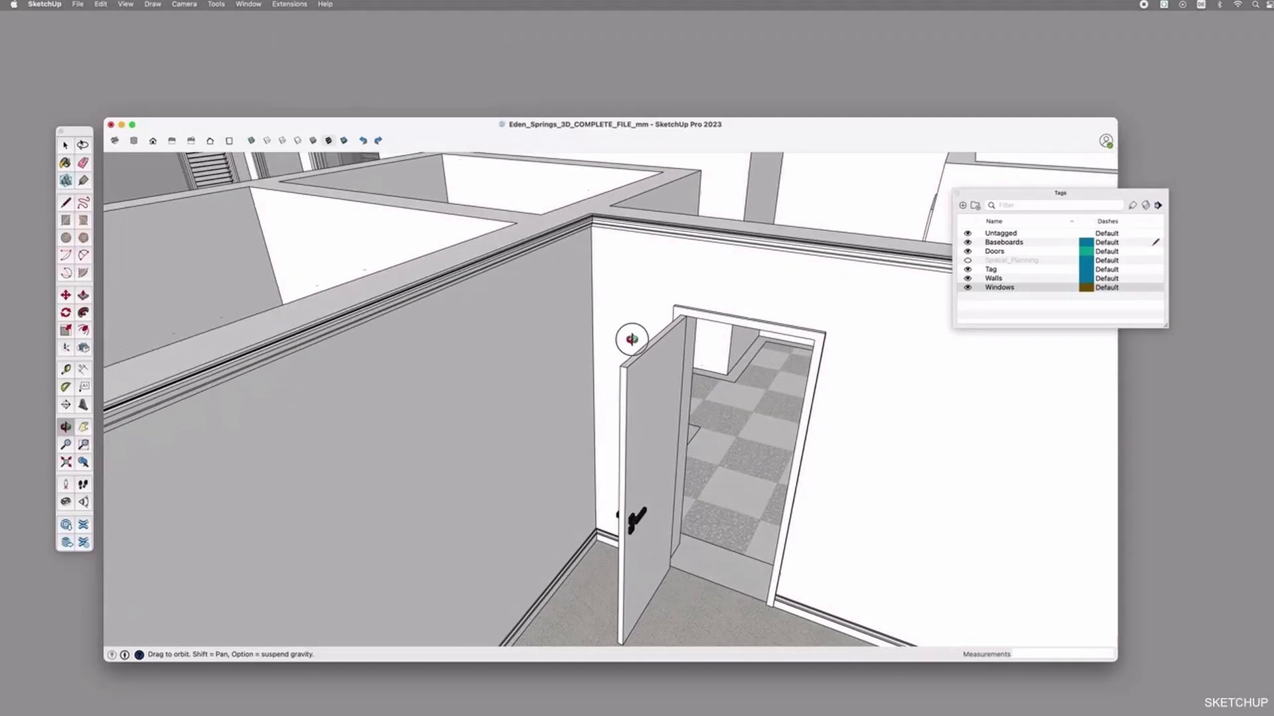
# Draw a rectangle face on the wall beside the door and select it
pyautogui.moveTo(628, 341)
pyautogui.mouseDown()
pyautogui.moveTo(643, 247)
pyautogui.moveTo(688, 208)
pyautogui.moveTo(642, 193)
pyautogui.moveTo(725, 276)
pyautogui.moveTo(636, 252)
pyautogui.moveTo(877, 328)
pyautogui.moveTo(668, 387)
pyautogui.moveTo(710, 369)
pyautogui.moveTo(667, 400)
pyautogui.mouseUp()
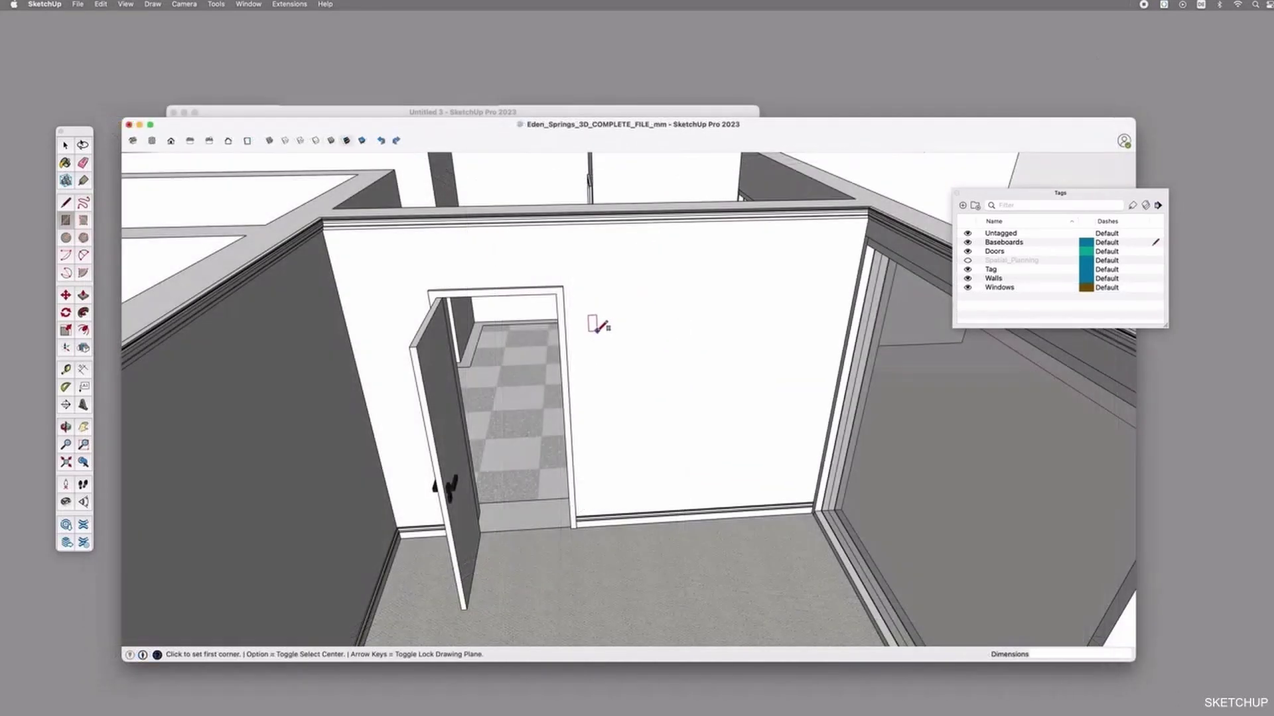
pyautogui.click(597, 330)
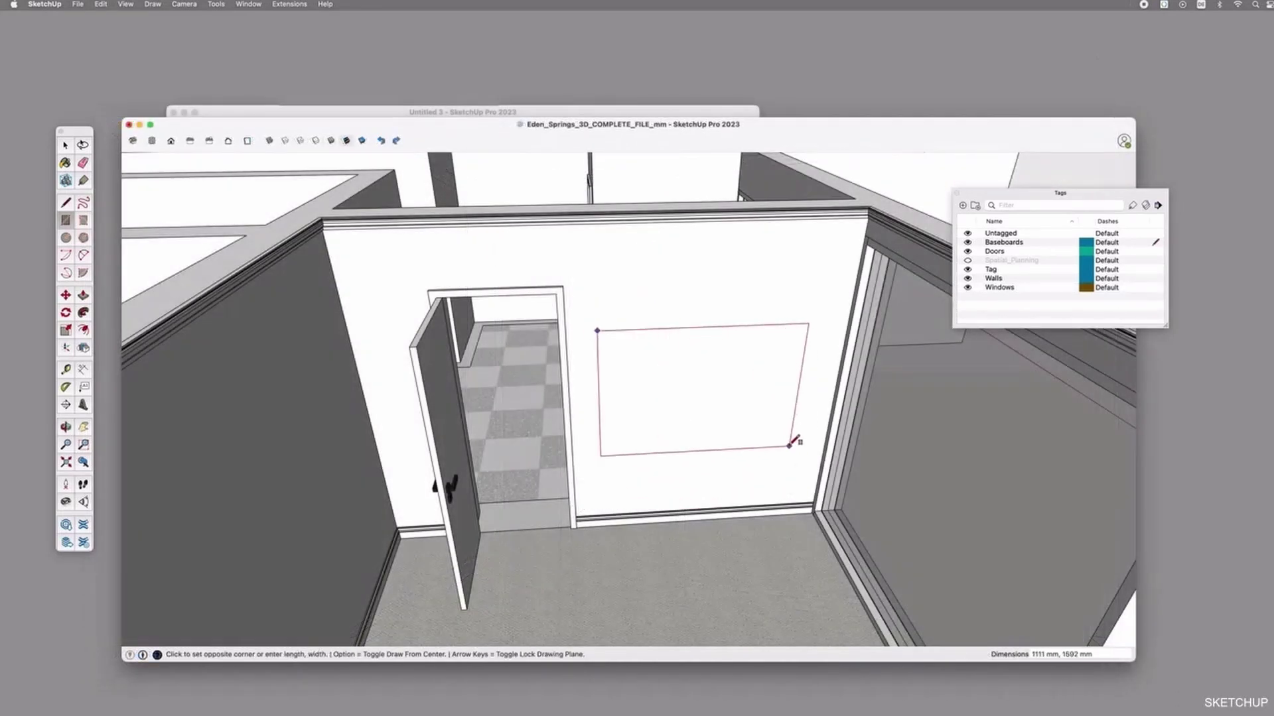
pyautogui.click(795, 440)
pyautogui.press('space')
pyautogui.click(746, 390)
# Hide the Doors, Walls and Windows tags and orbit around the wall rectangle
pyautogui.click(967, 252)
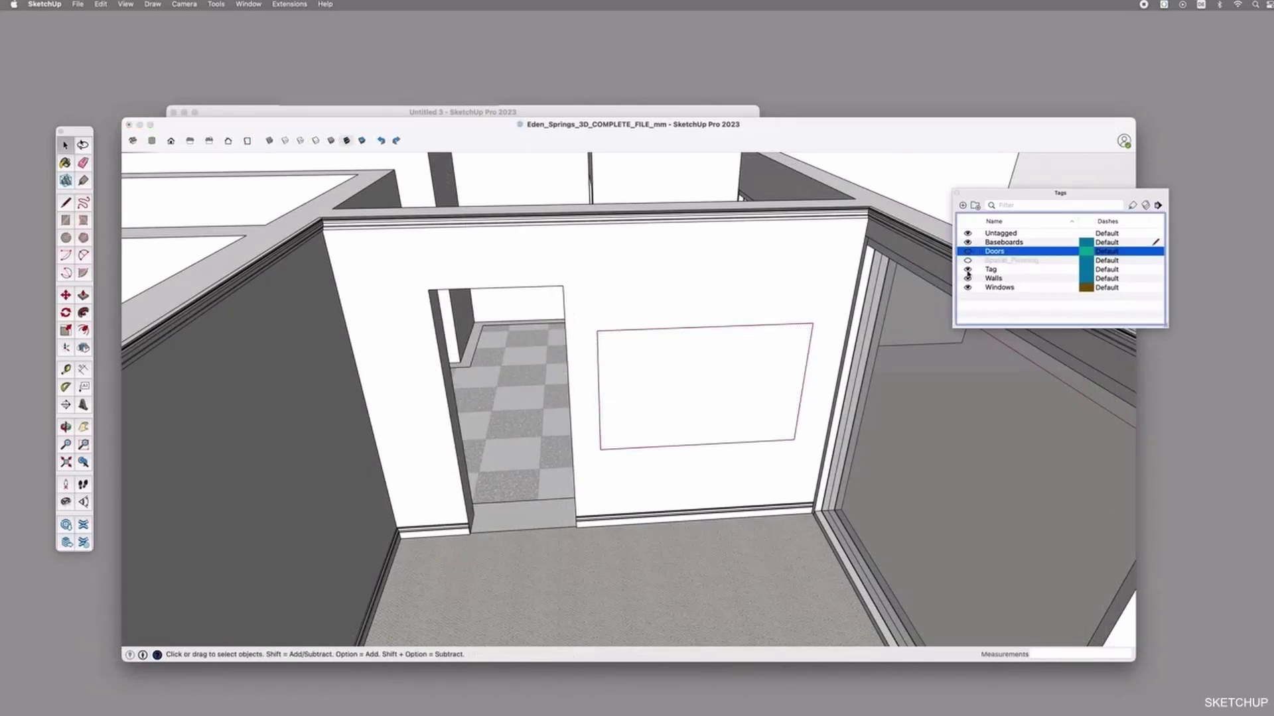
pyautogui.click(967, 278)
pyautogui.click(967, 288)
pyautogui.press('o')
pyautogui.moveTo(651, 462); pyautogui.dragTo(702, 471)
# In Untitled 3, search 3D Warehouse for 'wainscoting'
pyautogui.click(387, 108)
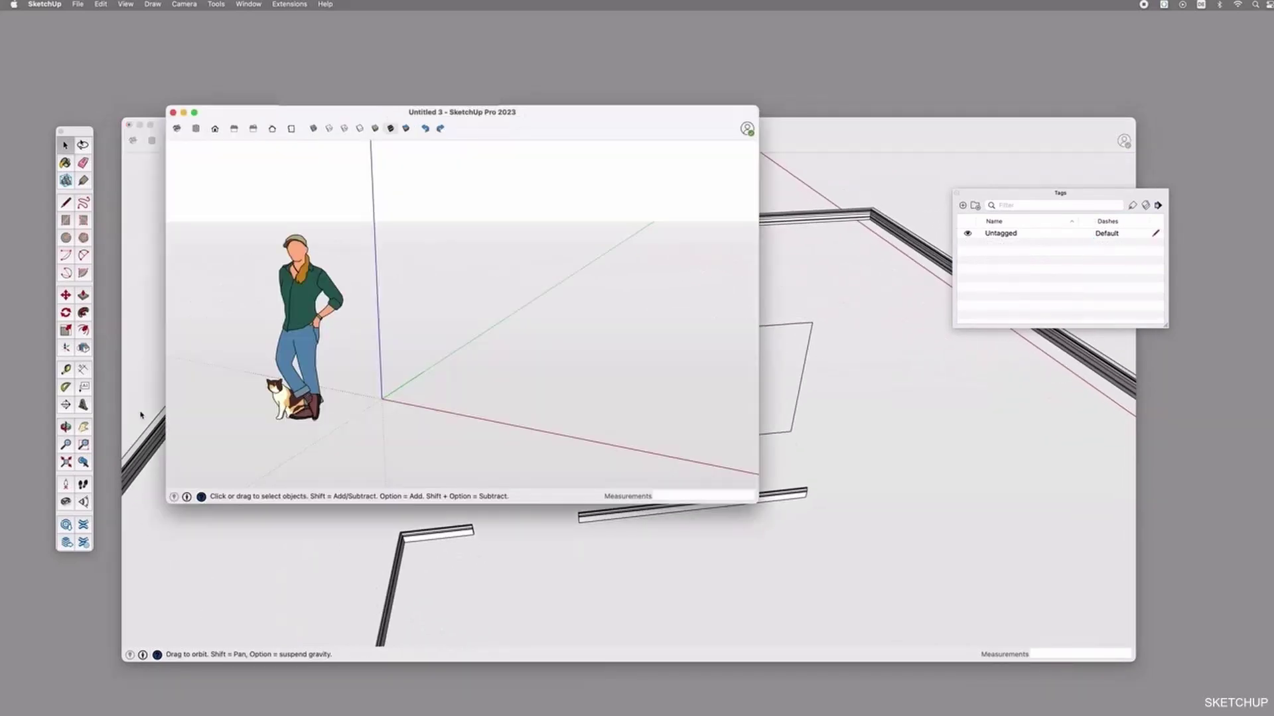
pyautogui.click(66, 524)
pyautogui.tripleClick(512, 282)
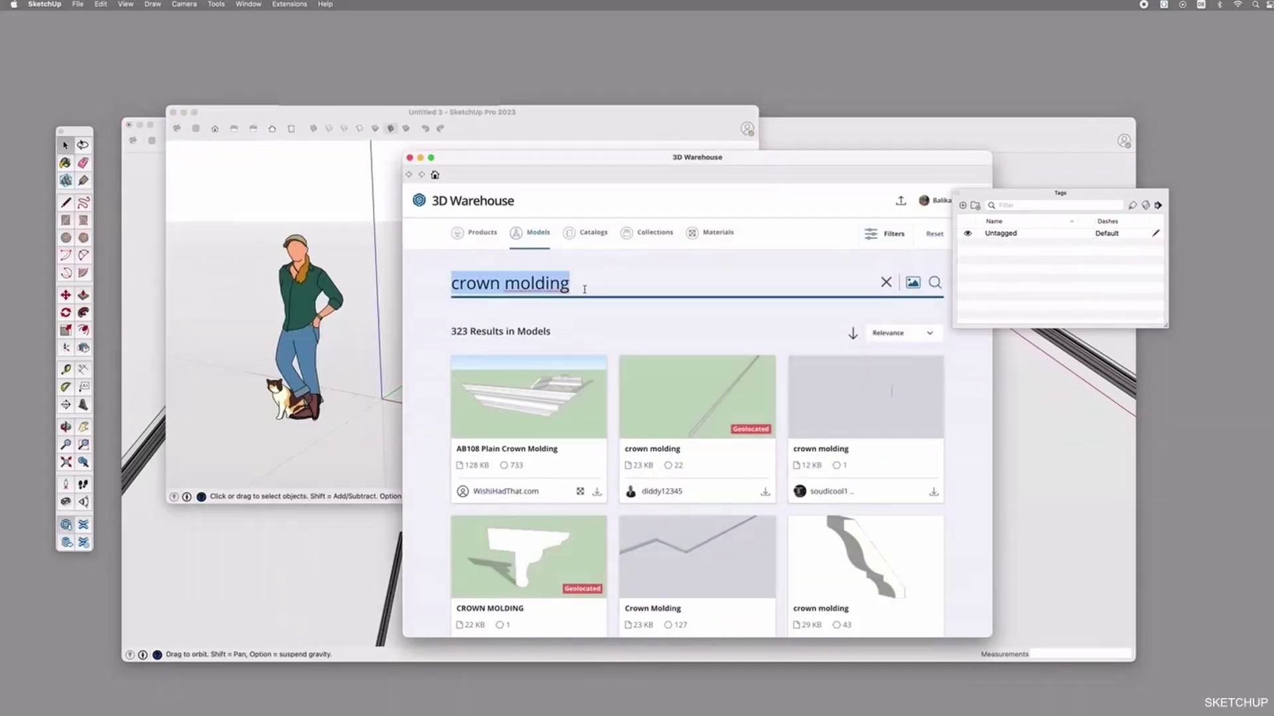
pyautogui.write('wainscoting')
pyautogui.press('Return')
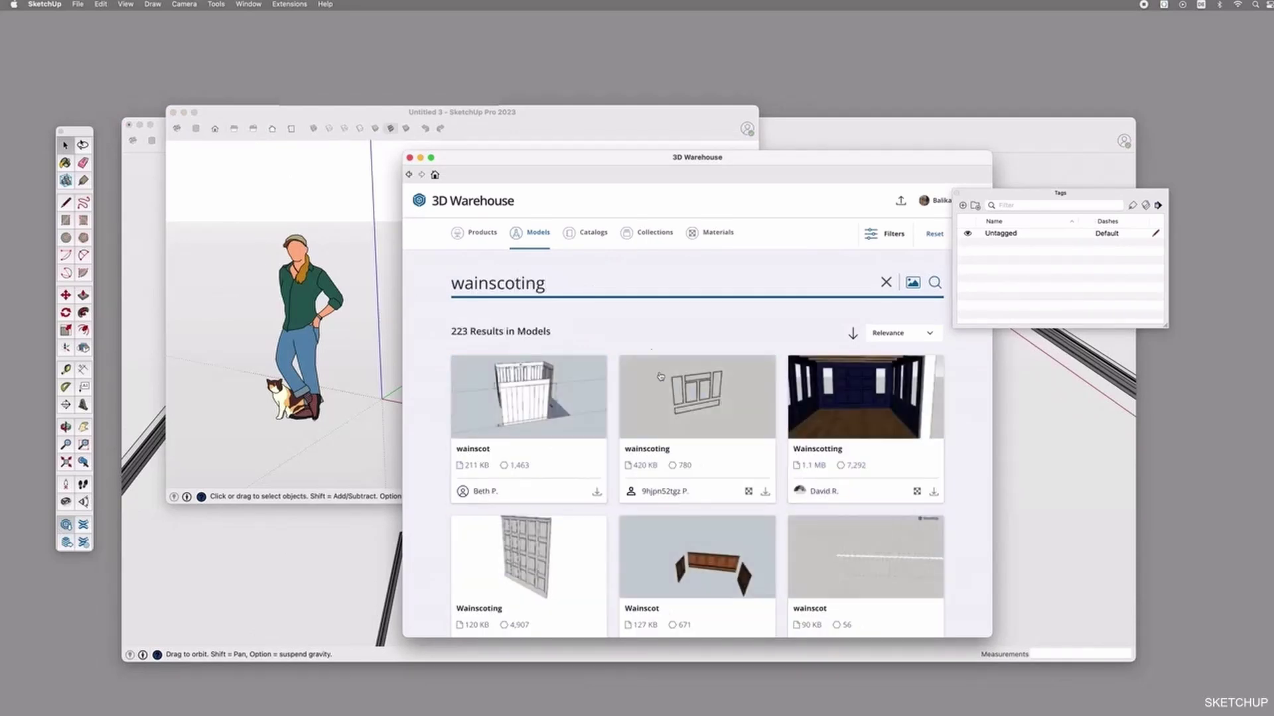
pyautogui.scroll(-2, 521, 378)
pyautogui.scroll(-10, 511, 513)
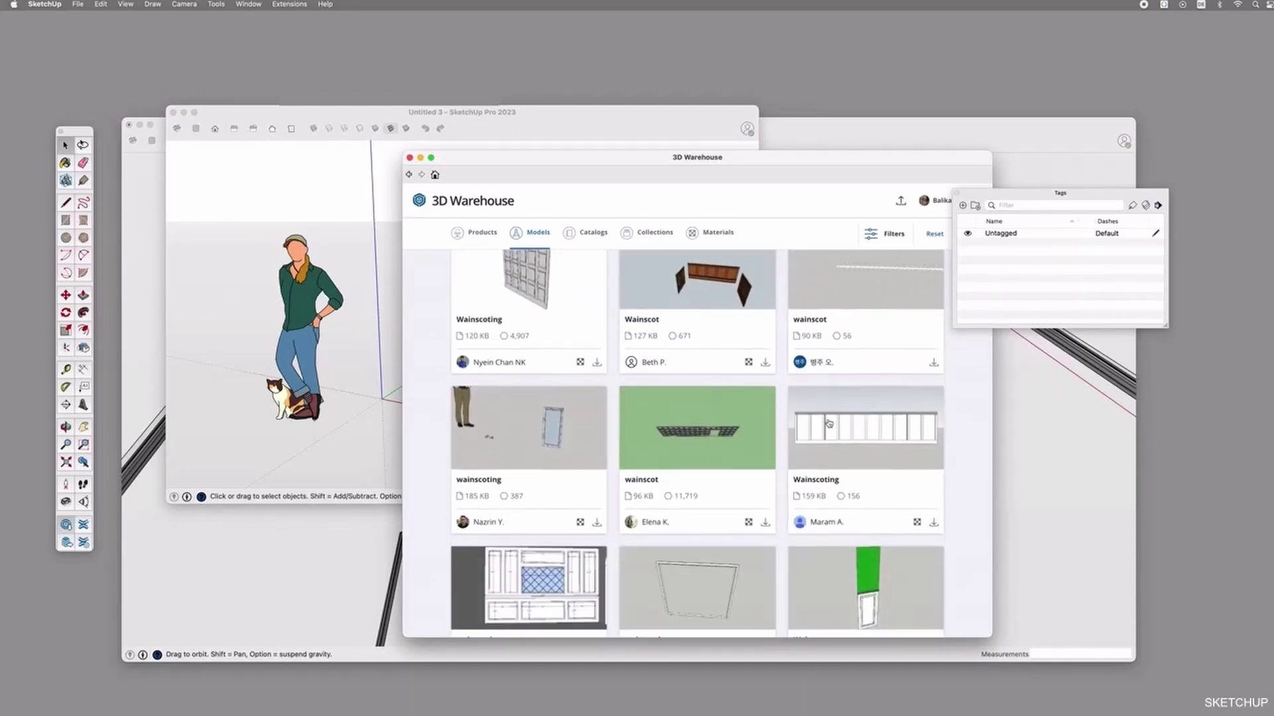
pyautogui.scroll(-12, 820, 499)
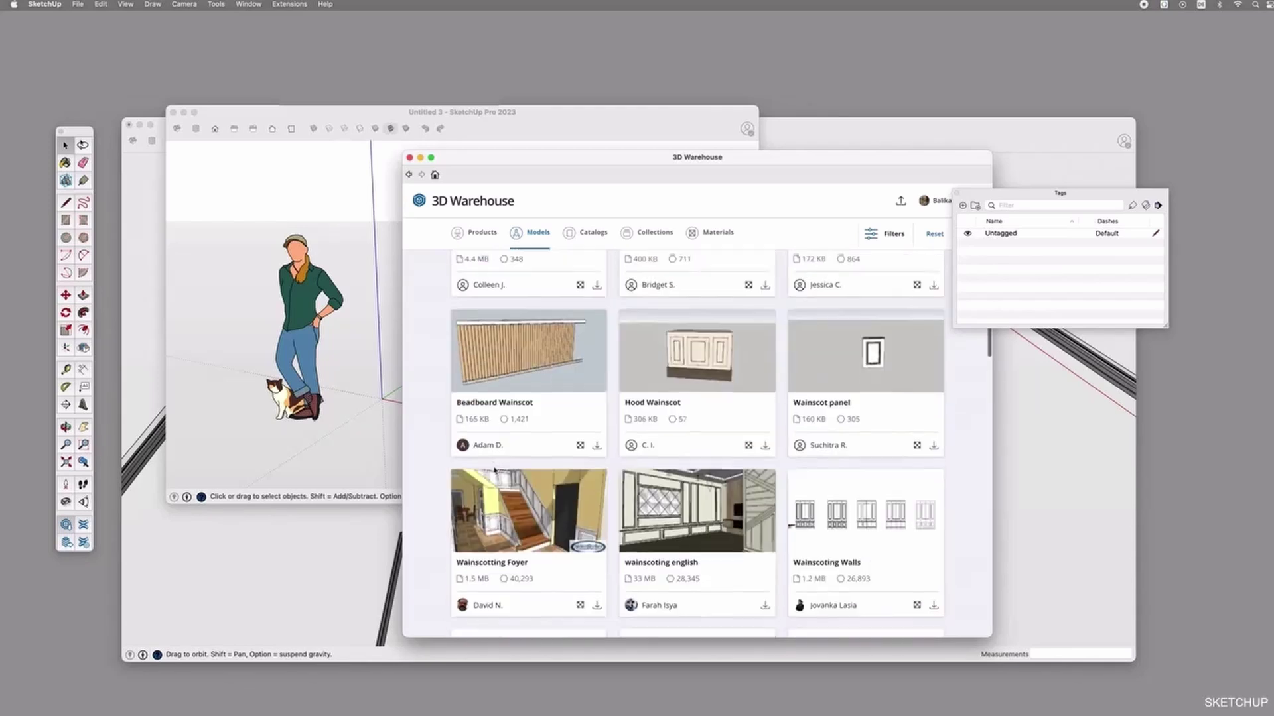
pyautogui.scroll(-5, 680, 483)
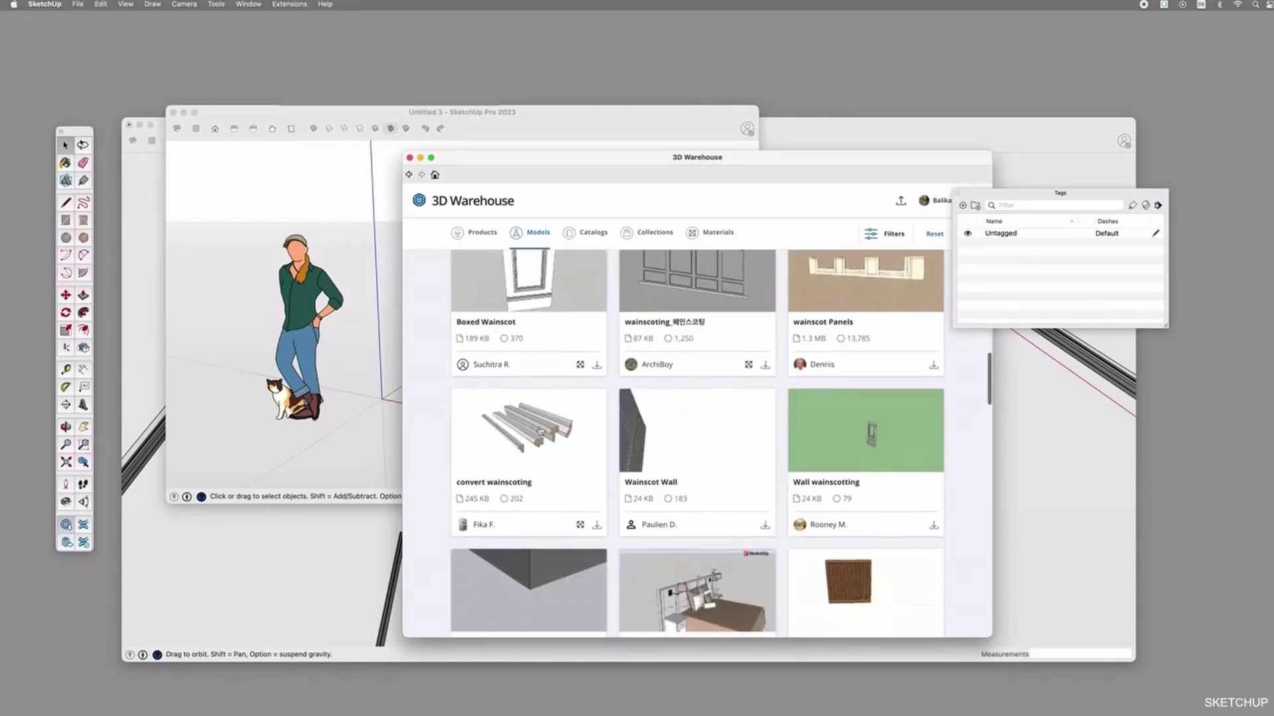
# Download 'convert wainscoting', place it in the model, and open the component to pick its profile
pyautogui.click(597, 524)
pyautogui.click(680, 260)
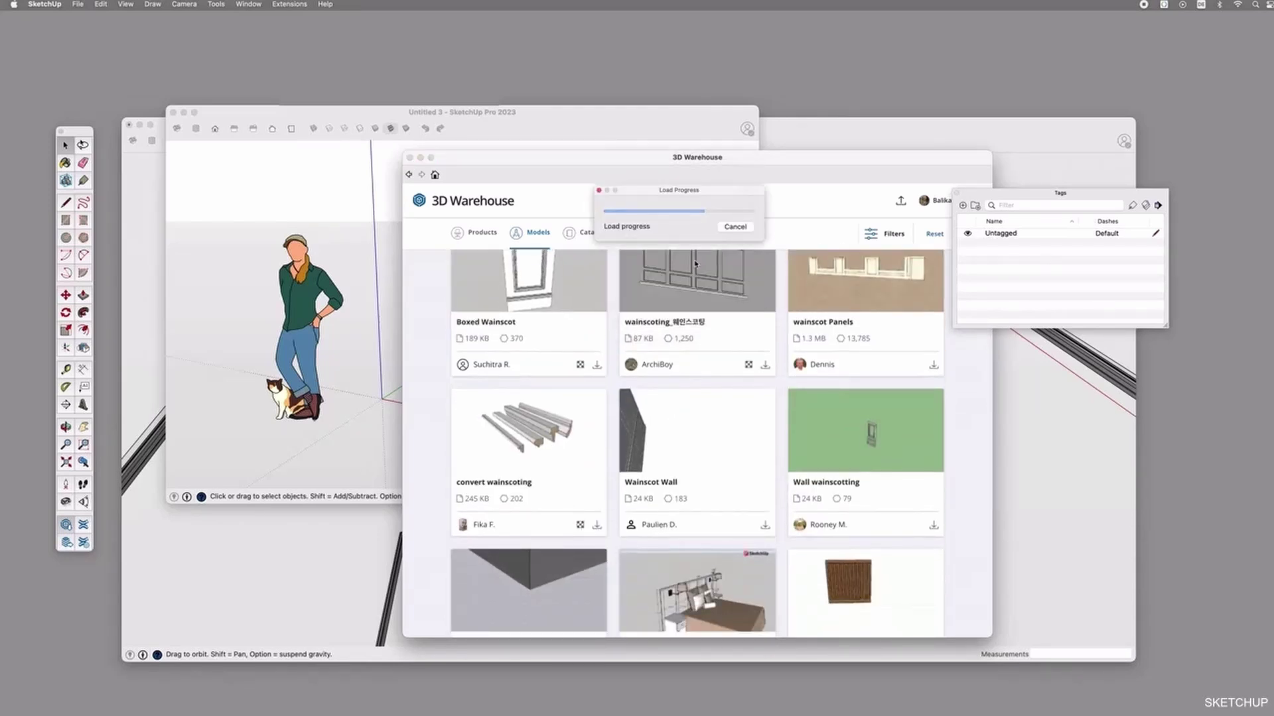
pyautogui.click(481, 407)
pyautogui.moveTo(618, 425); pyautogui.dragTo(500, 444, button='middle')
pyautogui.scroll(6, 501, 443)
pyautogui.press('space')
pyautogui.scroll(3, 525, 394)
pyautogui.doubleClick(524, 394)
# Paste the molding profile into Eden Springs and rotate it onto the rectangle's corner
pyautogui.click(675, 418)
pyautogui.click(826, 404)
pyautogui.press('super+v')
pyautogui.press('super+v')
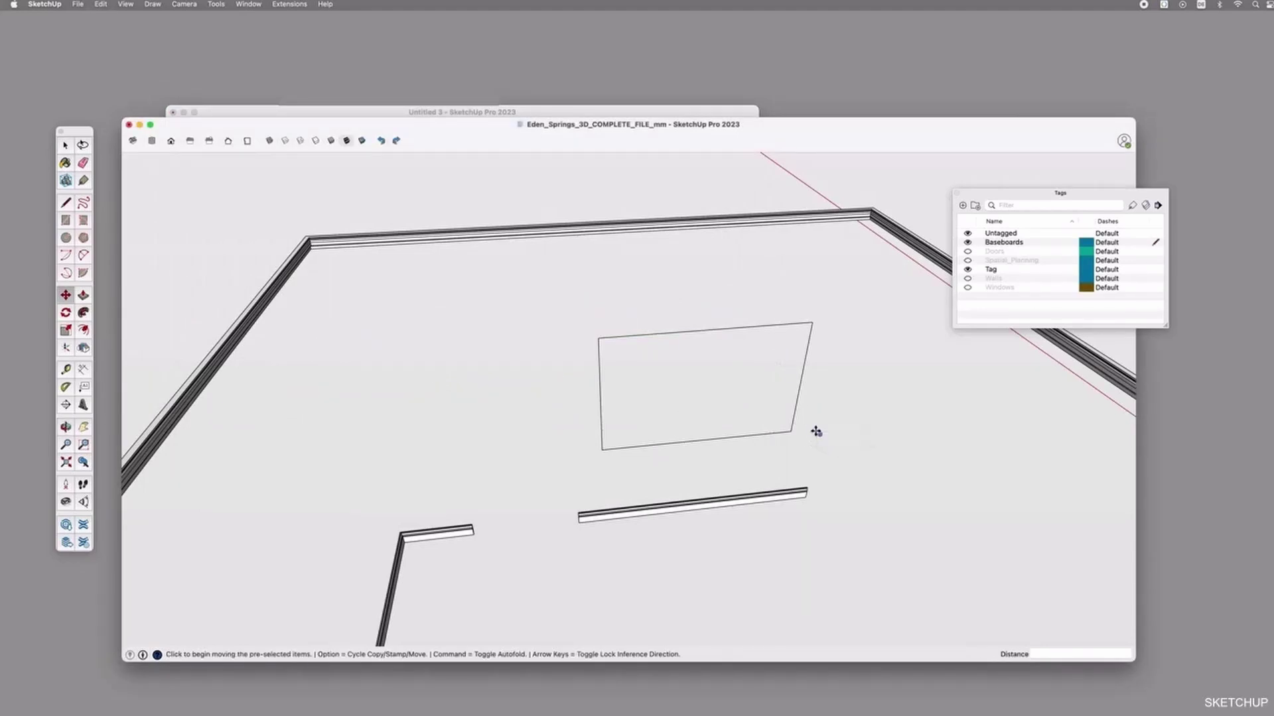
pyautogui.scroll(10, 580, 330)
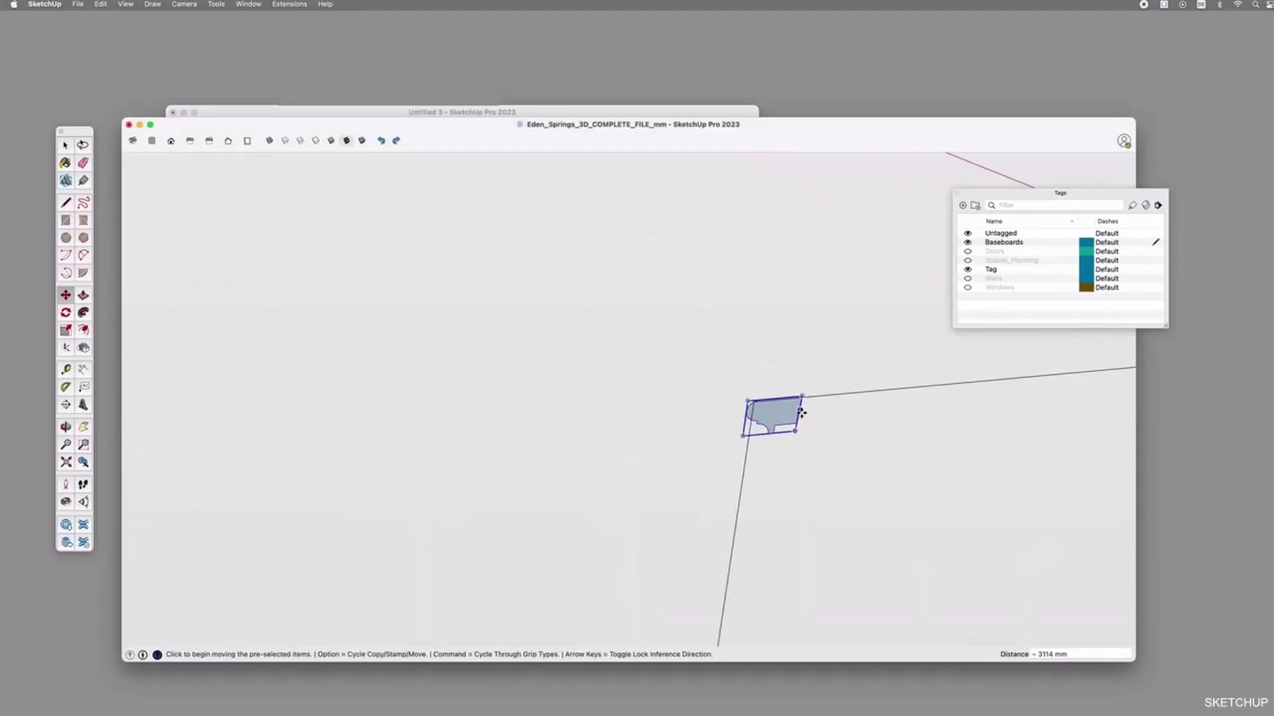
pyautogui.click(799, 397)
pyautogui.click(760, 370)
pyautogui.click(765, 382)
pyautogui.click(754, 399)
pyautogui.moveTo(754, 399)
pyautogui.mouseDown(button='middle')
pyautogui.moveTo(947, 381)
pyautogui.moveTo(745, 412)
pyautogui.moveTo(765, 402)
pyautogui.moveTo(749, 387)
pyautogui.mouseUp(button='middle')
# Explode the profile and Follow Me it along the rectangle's left, right and lower edges
pyautogui.press('space')
pyautogui.rightClick(693, 325)
pyautogui.click(712, 400)
pyautogui.click(684, 348)
pyautogui.keyDown('shift'); pyautogui.click(838, 370); pyautogui.keyUp('shift')
pyautogui.keyDown('shift'); pyautogui.click(801, 469); pyautogui.keyUp('shift')
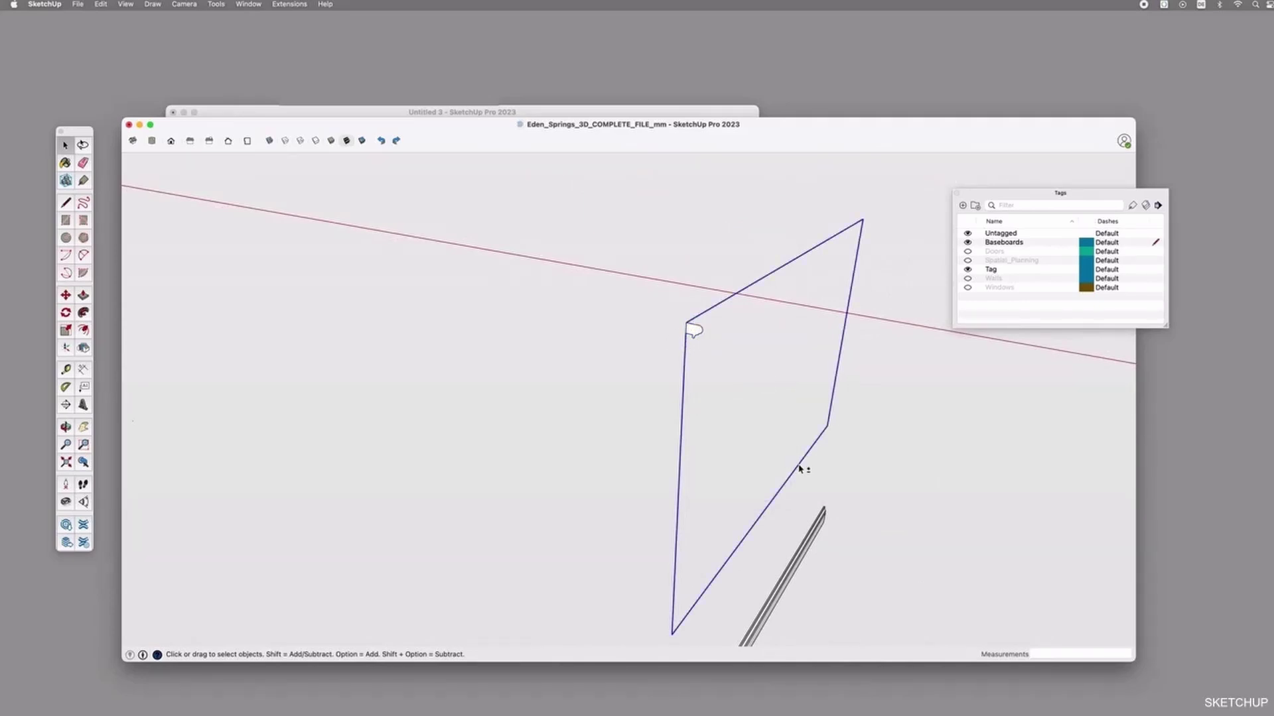
pyautogui.click(83, 312)
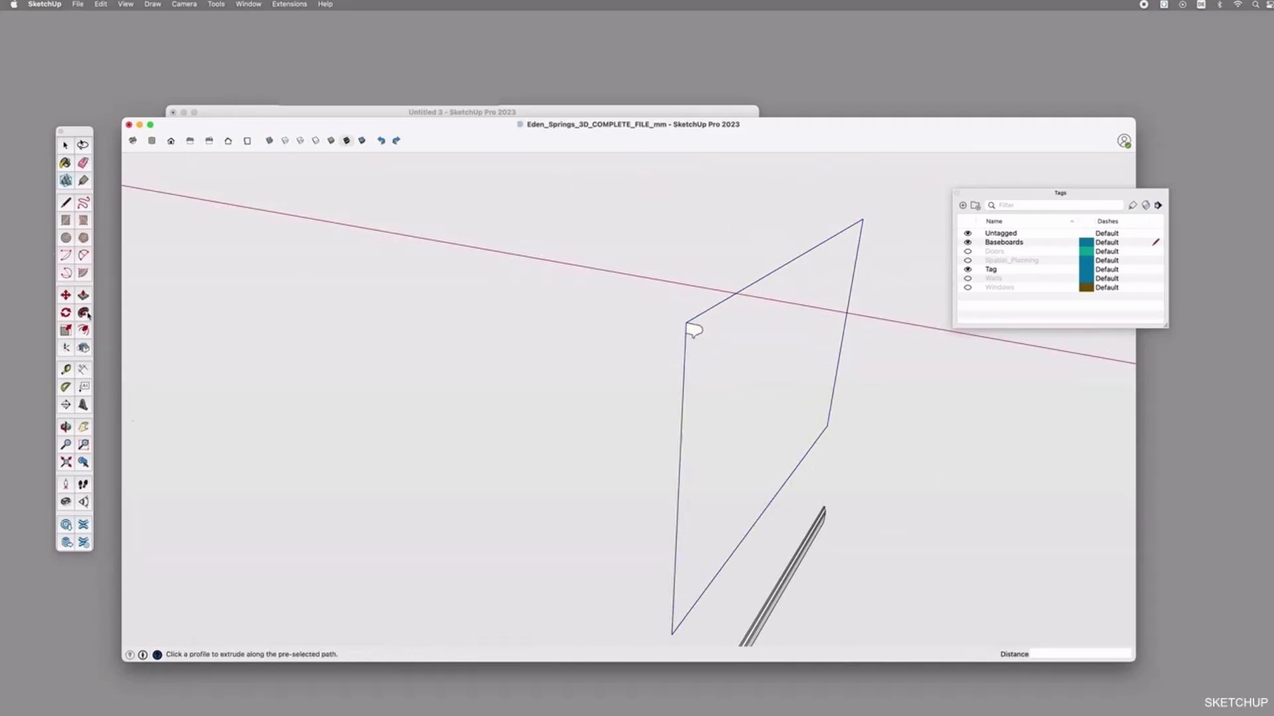
pyautogui.click(692, 335)
# Show the Windows, Walls and Doors tags again and view the frame beside the door
pyautogui.moveTo(918, 435); pyautogui.dragTo(759, 324, button='middle')
pyautogui.click(968, 288)
pyautogui.click(968, 279)
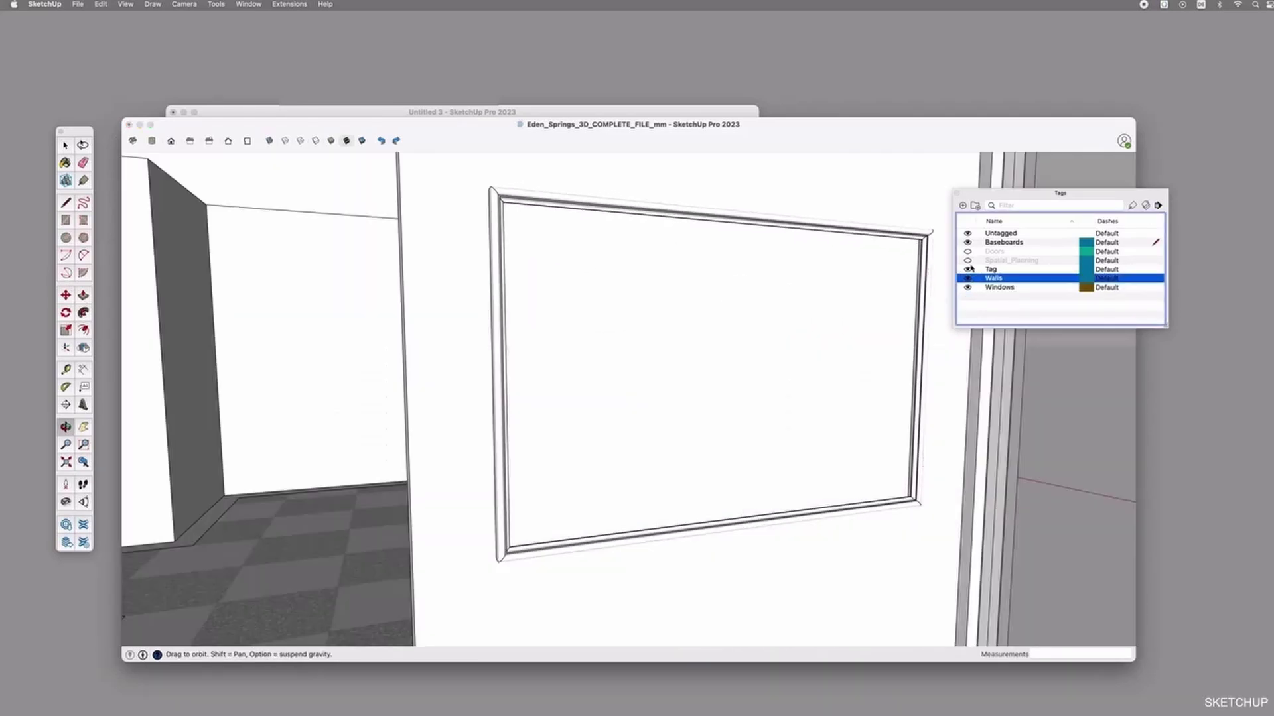
pyautogui.click(968, 252)
pyautogui.moveTo(847, 270); pyautogui.dragTo(774, 447)
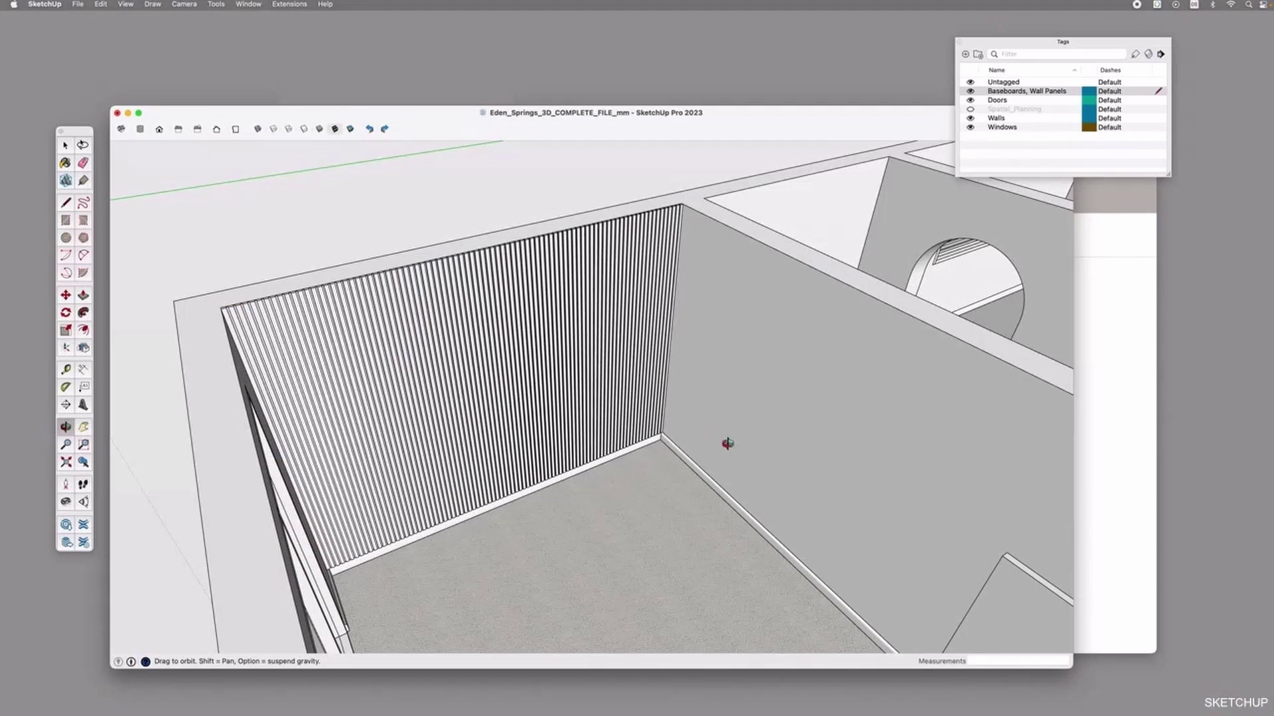
# Orbit, zoom and pan along the panel wall to inspect the framed wall up close
pyautogui.moveTo(728, 444); pyautogui.dragTo(669, 460)
pyautogui.scroll(4, 392, 377)
pyautogui.keyDown('shift'); pyautogui.moveTo(334, 365); pyautogui.dragTo(560, 446); pyautogui.keyUp('shift')
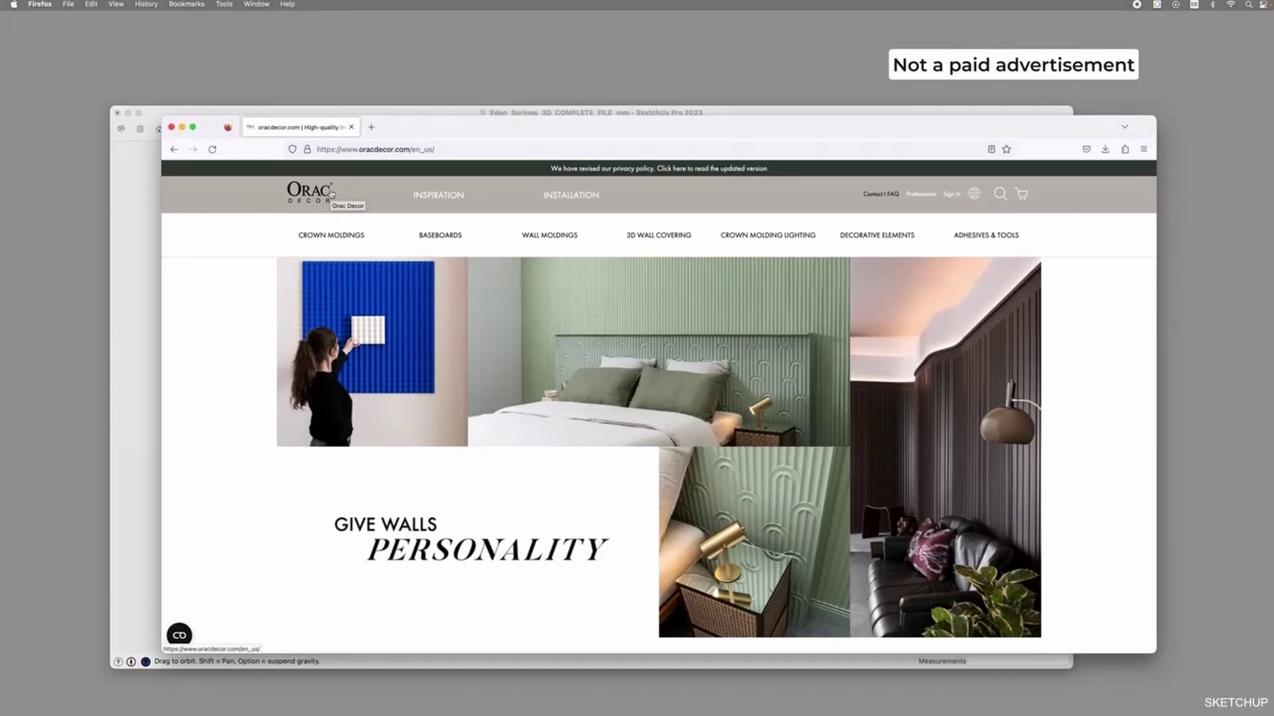
# Open the W109 VALLEY product page from Orac Decor's 3D Wall Covering category
pyautogui.moveTo(324, 242)
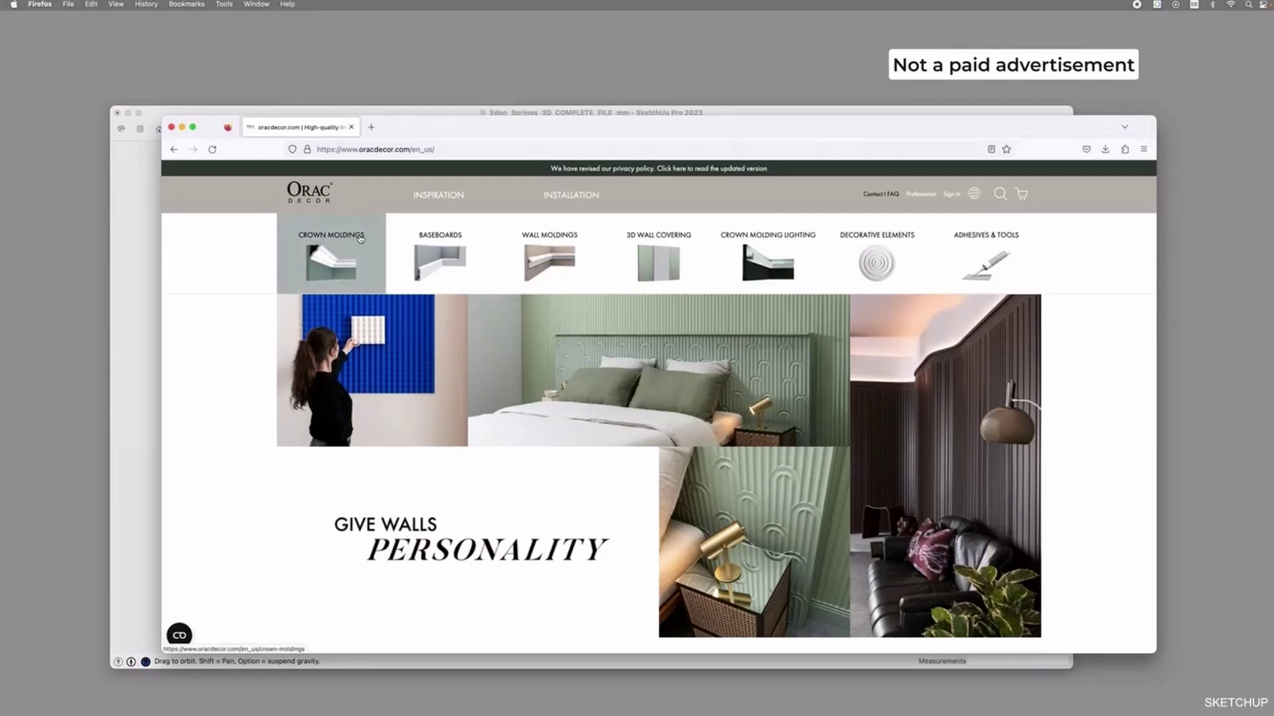
pyautogui.click(661, 237)
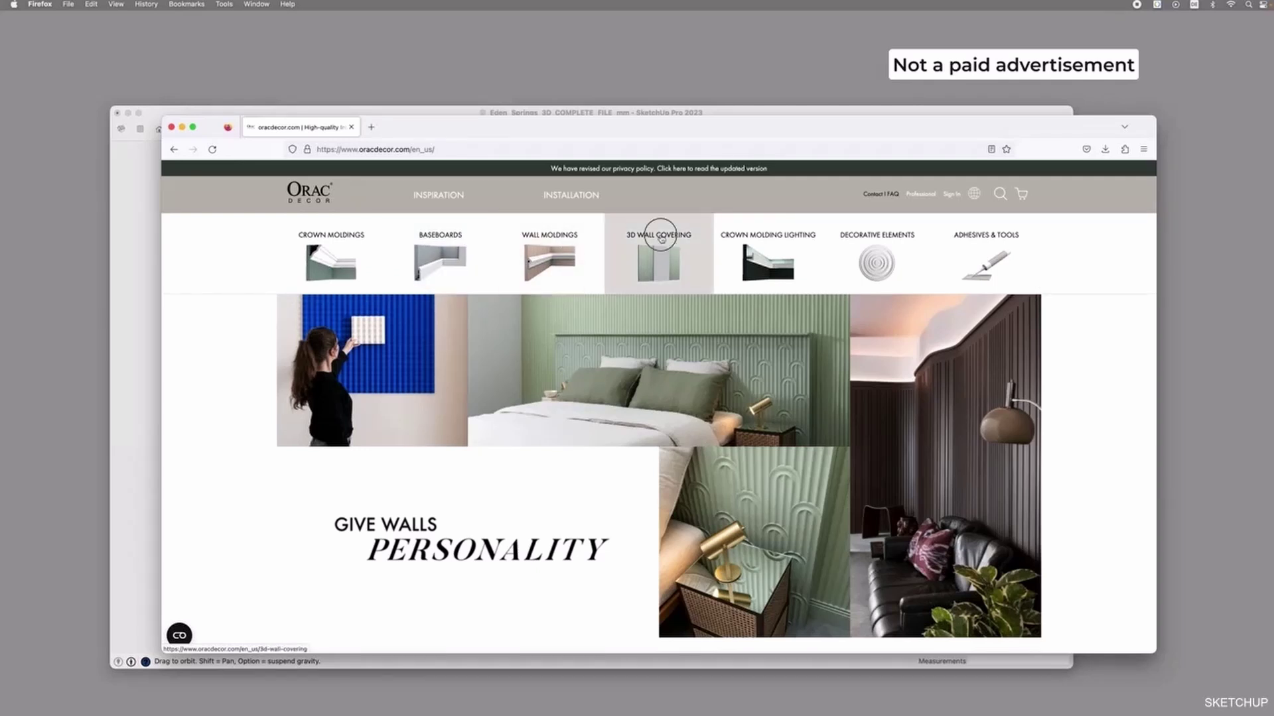
pyautogui.scroll(-5, 672, 345)
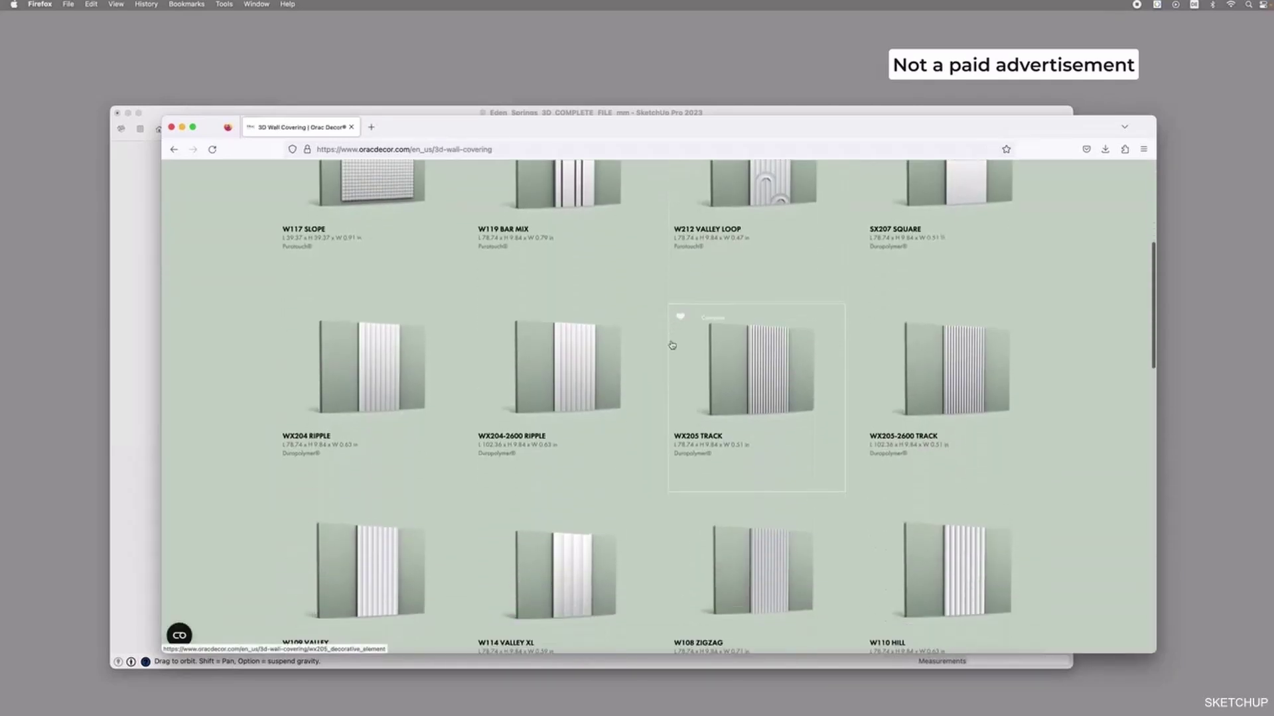
pyautogui.scroll(-3, 672, 345)
pyautogui.click(381, 468)
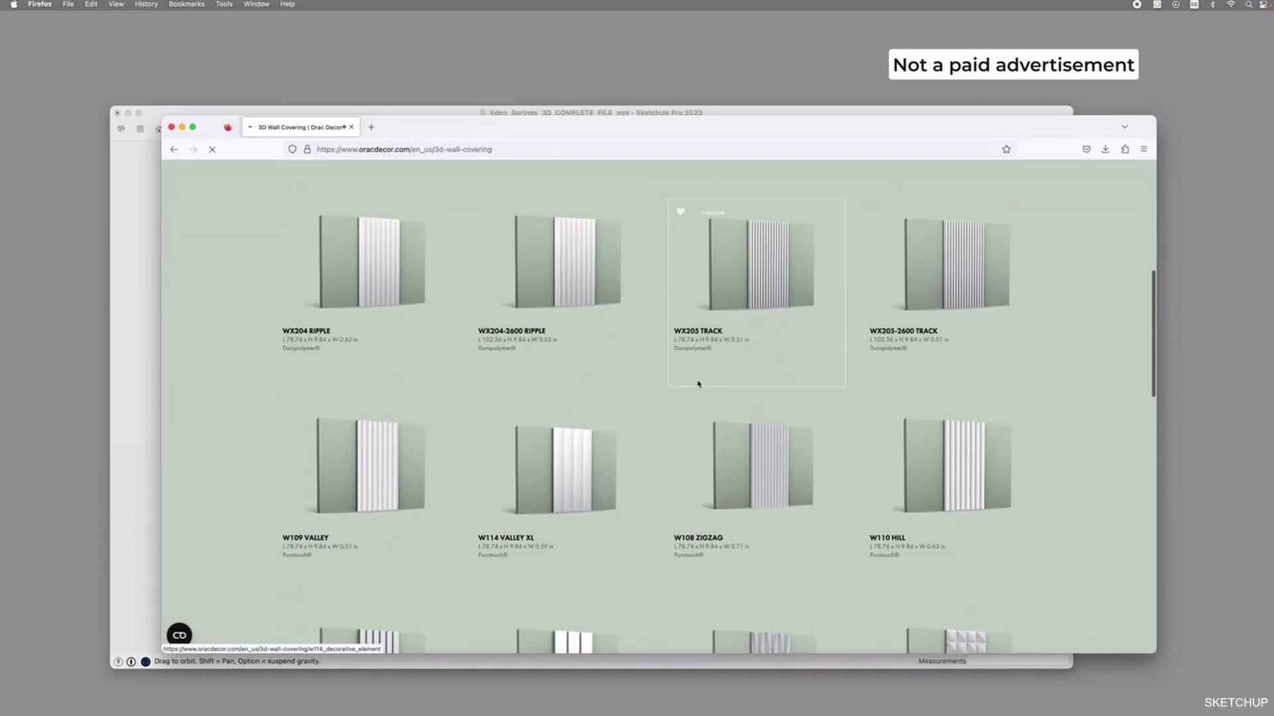
# Download the W109 VALLEY technical drawing in DWG format
pyautogui.scroll(-5, 707, 378)
pyautogui.scroll(-10, 707, 378)
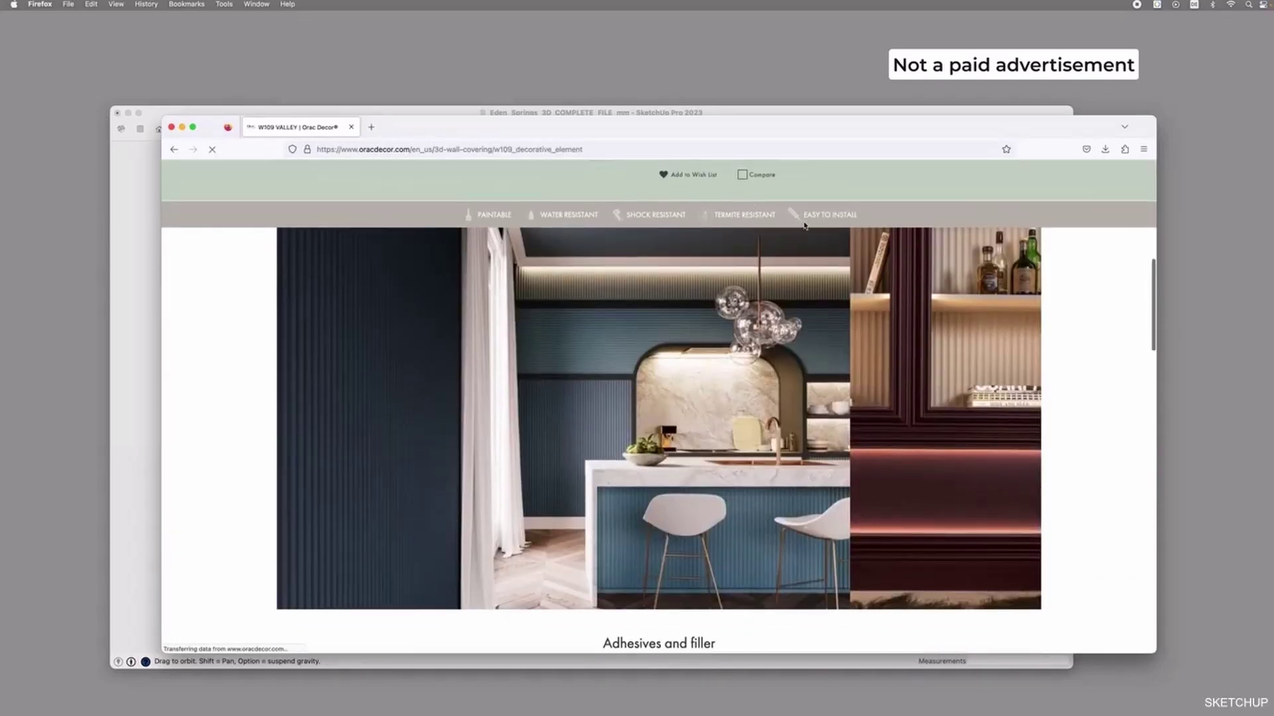
pyautogui.scroll(-3, 815, 233)
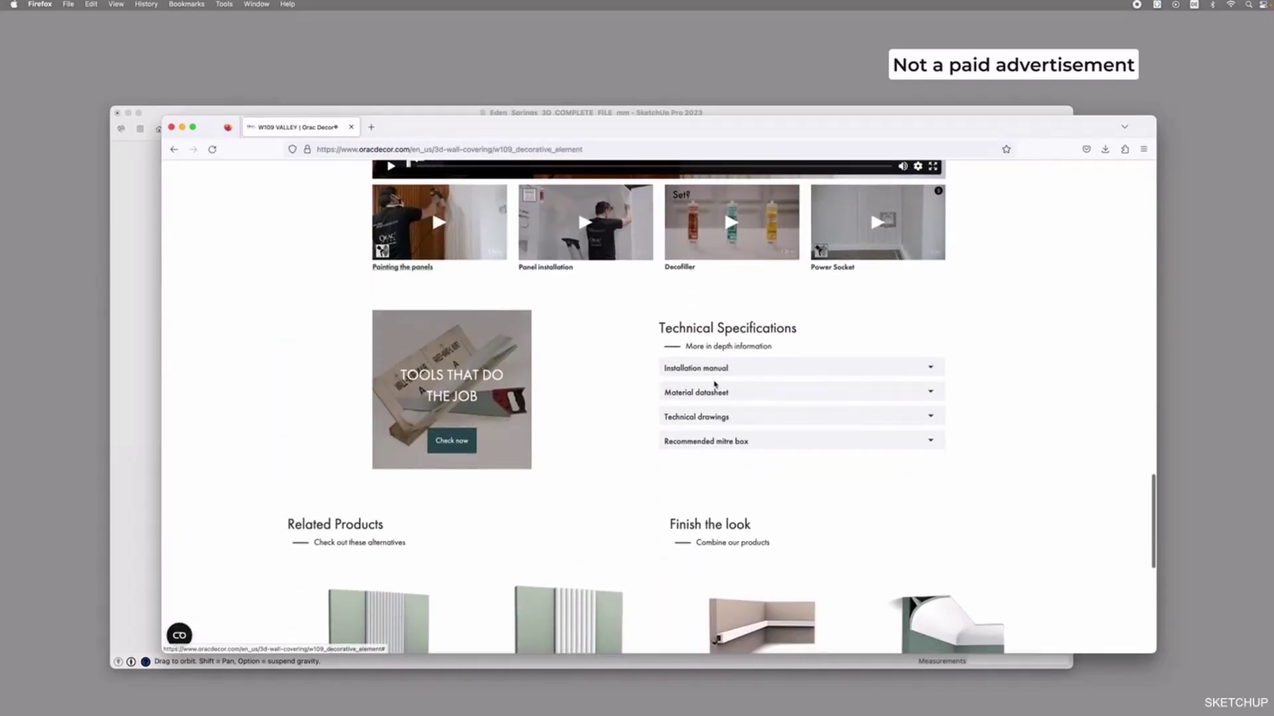
pyautogui.click(730, 418)
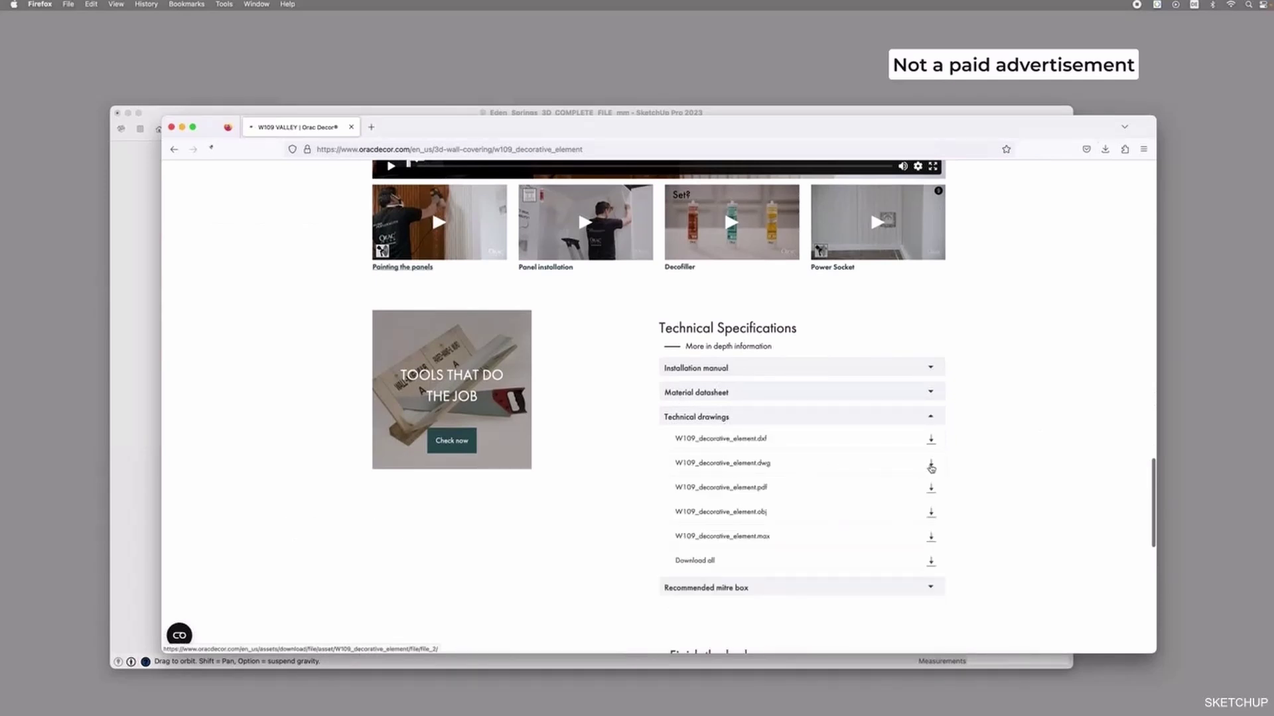
pyautogui.click(930, 466)
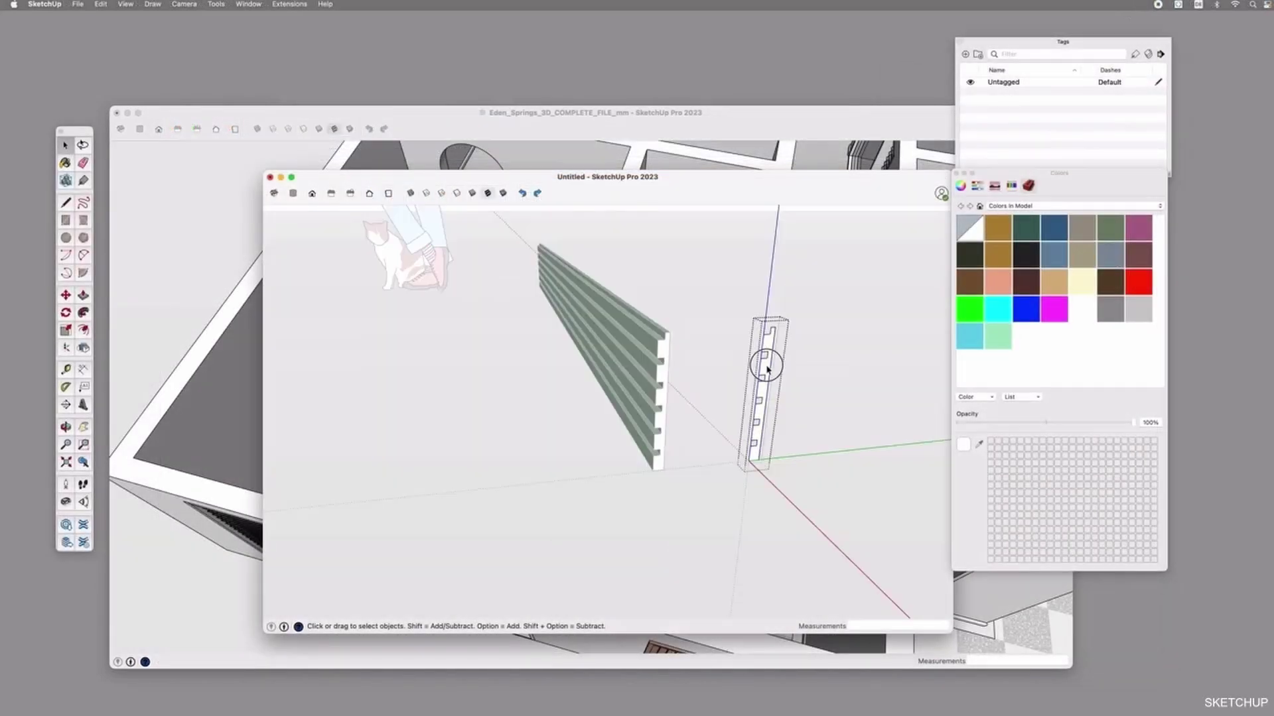
# Paint the imported left slatted panel grey with the Paint Bucket
pyautogui.press('p')
pyautogui.click(767, 367)
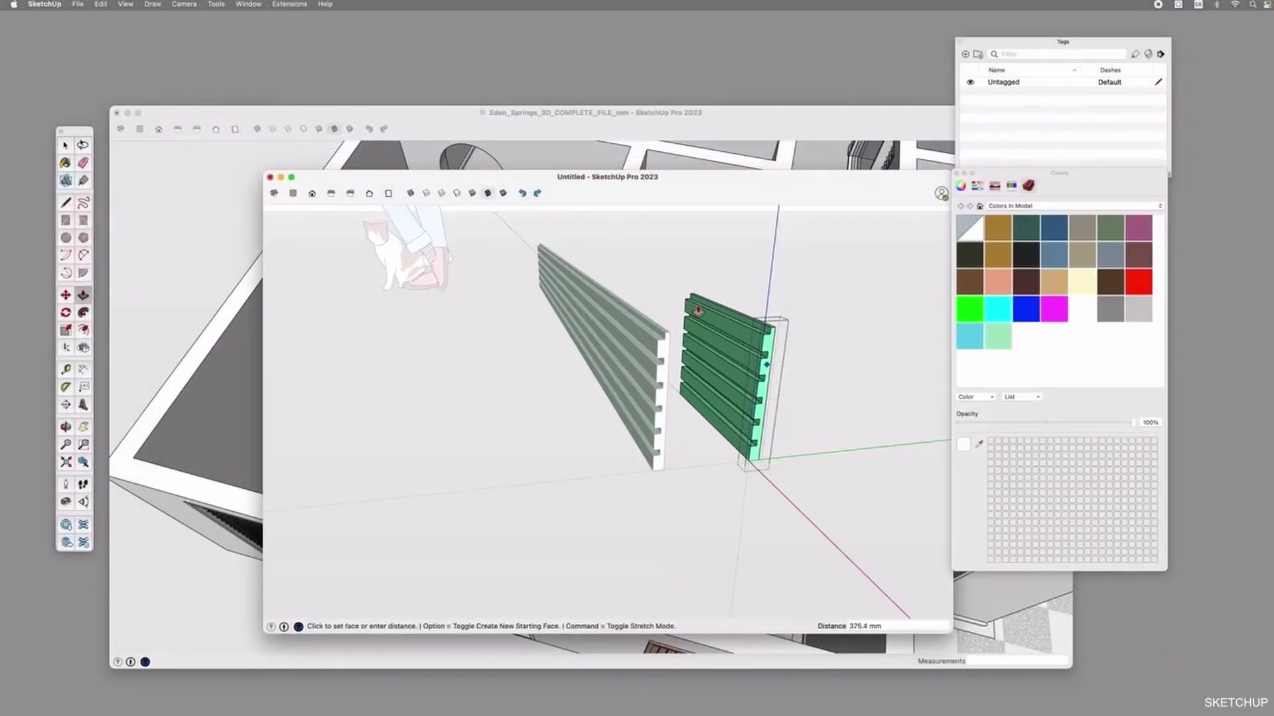
pyautogui.press('Escape')
pyautogui.press('space')
pyautogui.click(810, 373)
pyautogui.click(668, 378)
pyautogui.doubleClick(661, 361)
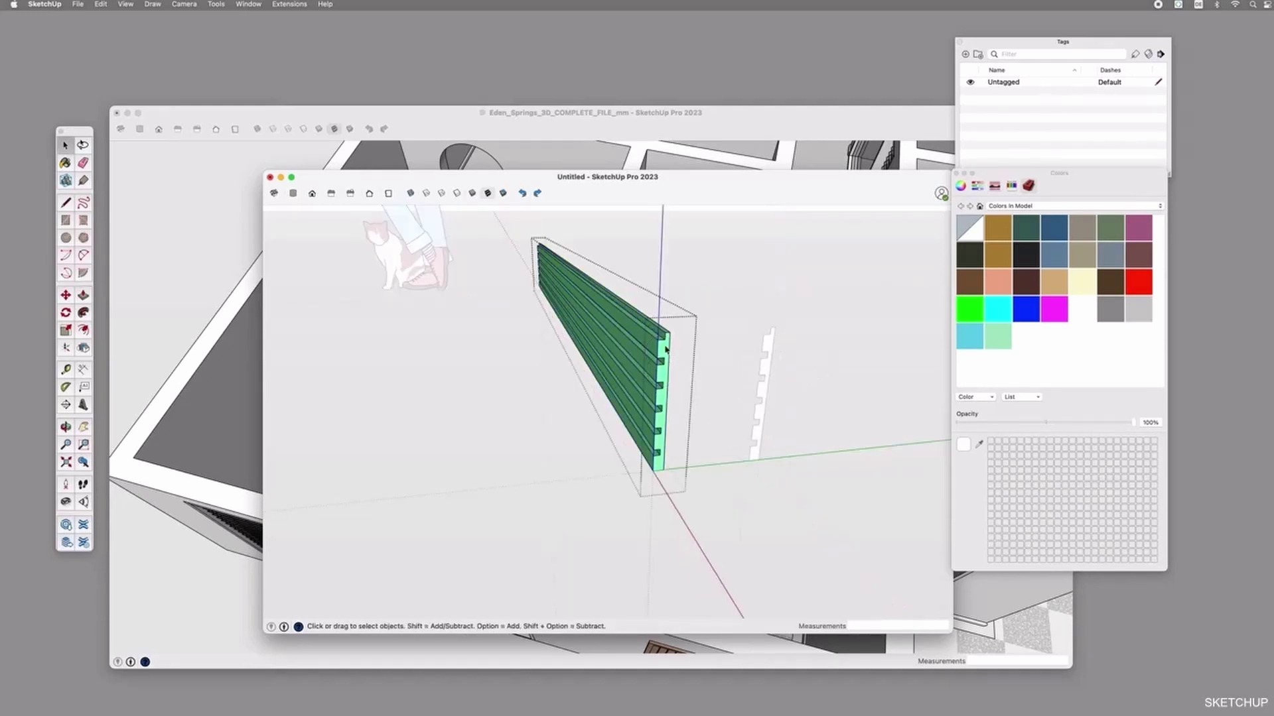
pyautogui.press('b')
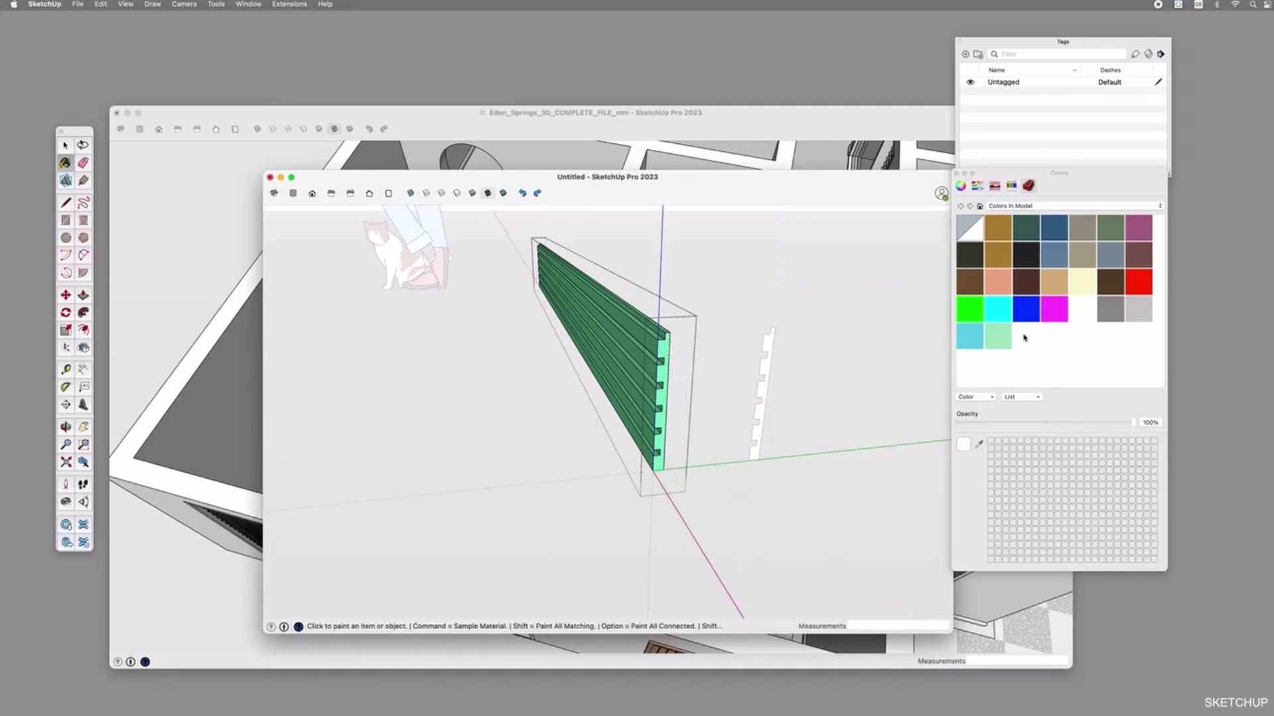
pyautogui.click(653, 310)
pyautogui.press('space')
pyautogui.click(708, 414)
# Rotate the slatted panel -90° so it stands upright
pyautogui.moveTo(687, 439); pyautogui.dragTo(711, 484, button='middle')
pyautogui.click(746, 412)
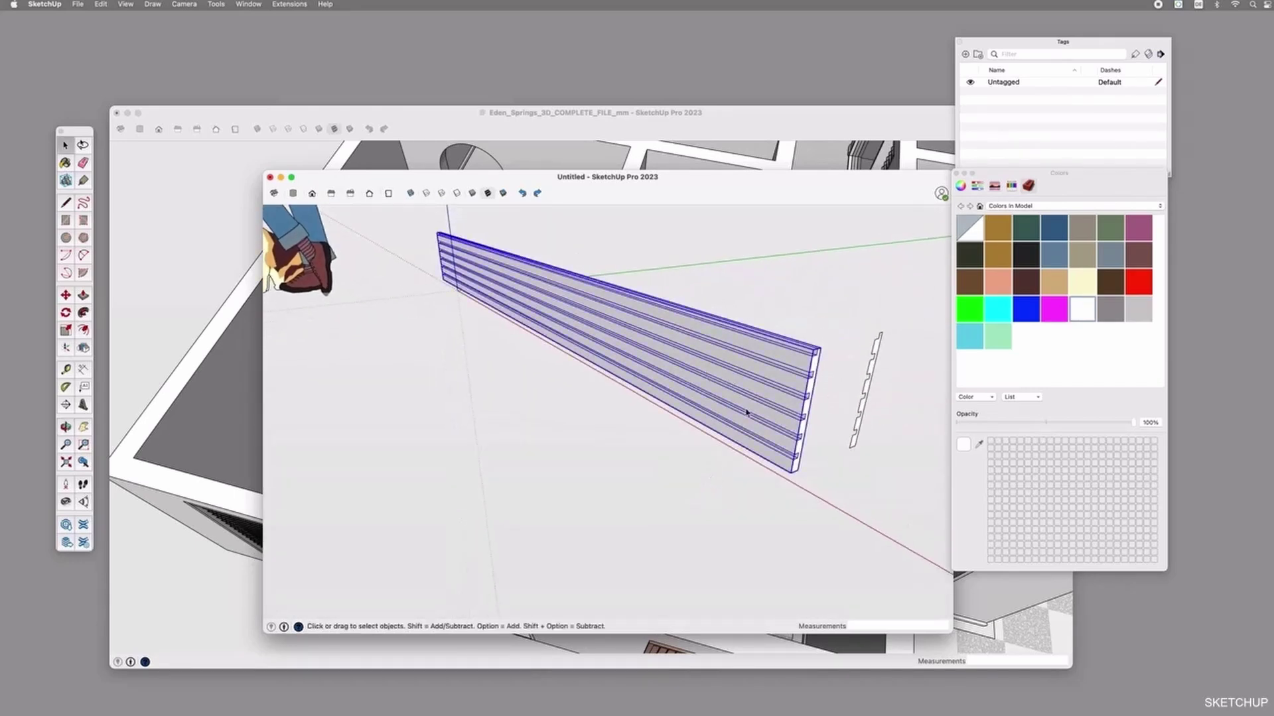
pyautogui.scroll(-5, 748, 422)
pyautogui.press('m')
pyautogui.click(730, 412)
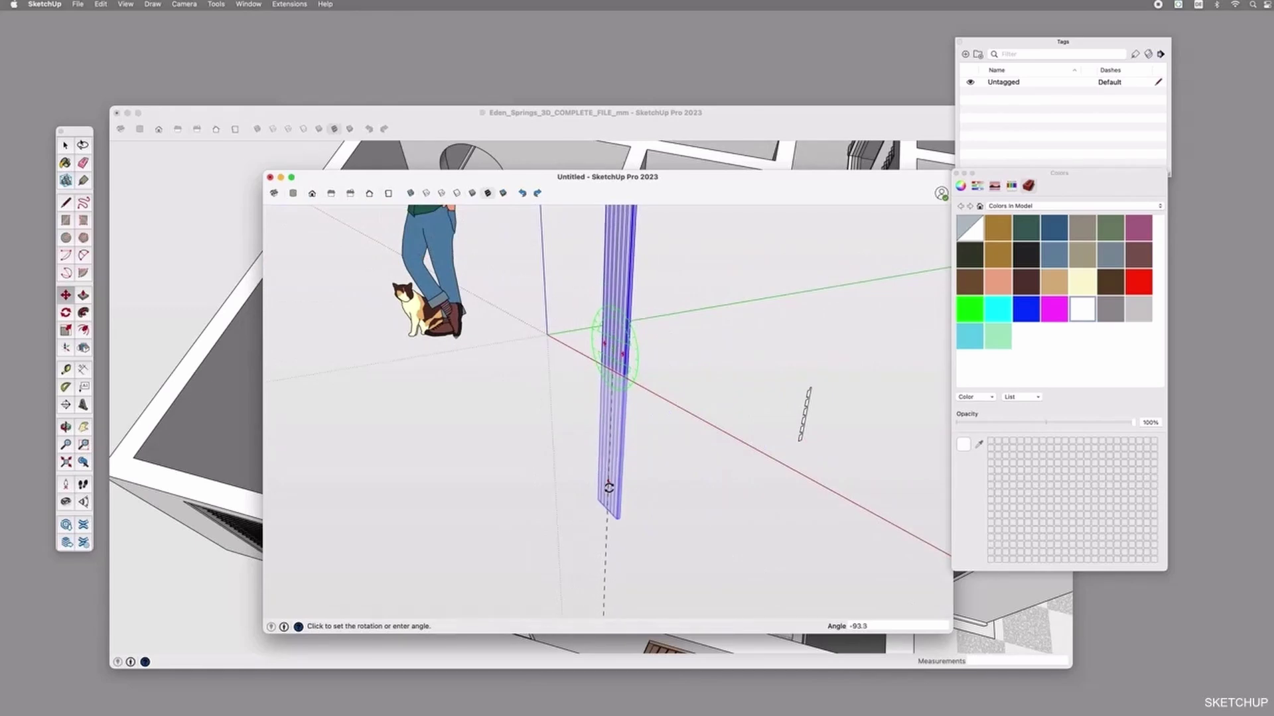
pyautogui.click(604, 493)
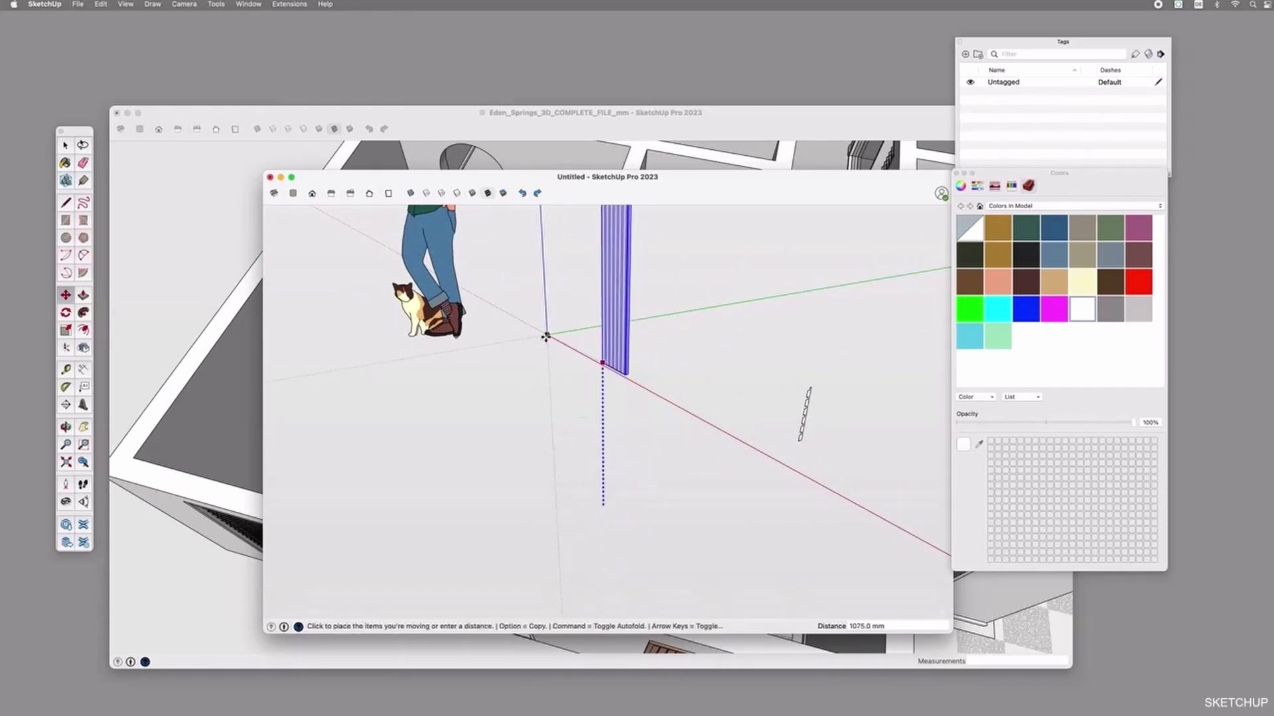
pyautogui.moveTo(616, 370); pyautogui.dragTo(614, 497, button='middle')
# Copy the panel 250 mm sideways and array it 5x into a row
pyautogui.click(563, 316)
pyautogui.press('alt')
pyautogui.click(620, 387)
pyautogui.scroll(-3, 619, 388)
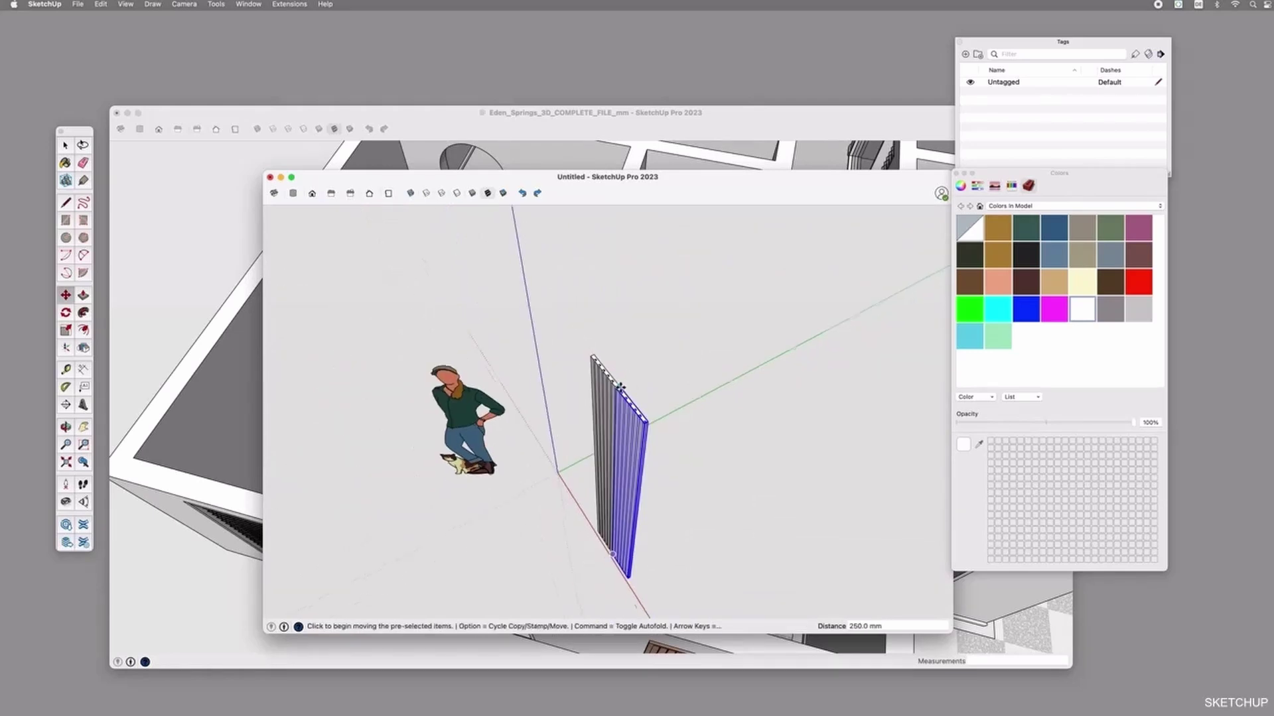
pyautogui.write('5x')
pyautogui.press('Return')
pyautogui.moveTo(631, 404); pyautogui.dragTo(680, 355, button='middle')
# Select all the panels and slats in the row
pyautogui.press('space')
pyautogui.click(488, 337)
pyautogui.keyDown('shift'); pyautogui.click(531, 335); pyautogui.keyUp('shift')
pyautogui.keyDown('shift'); pyautogui.click(575, 329); pyautogui.keyUp('shift')
pyautogui.keyDown('shift'); pyautogui.click(617, 325); pyautogui.keyUp('shift')
pyautogui.keyDown('shift'); pyautogui.click(663, 323); pyautogui.keyUp('shift')
pyautogui.keyDown('shift'); pyautogui.moveTo(672, 322); pyautogui.dragTo(699, 327); pyautogui.keyUp('shift')
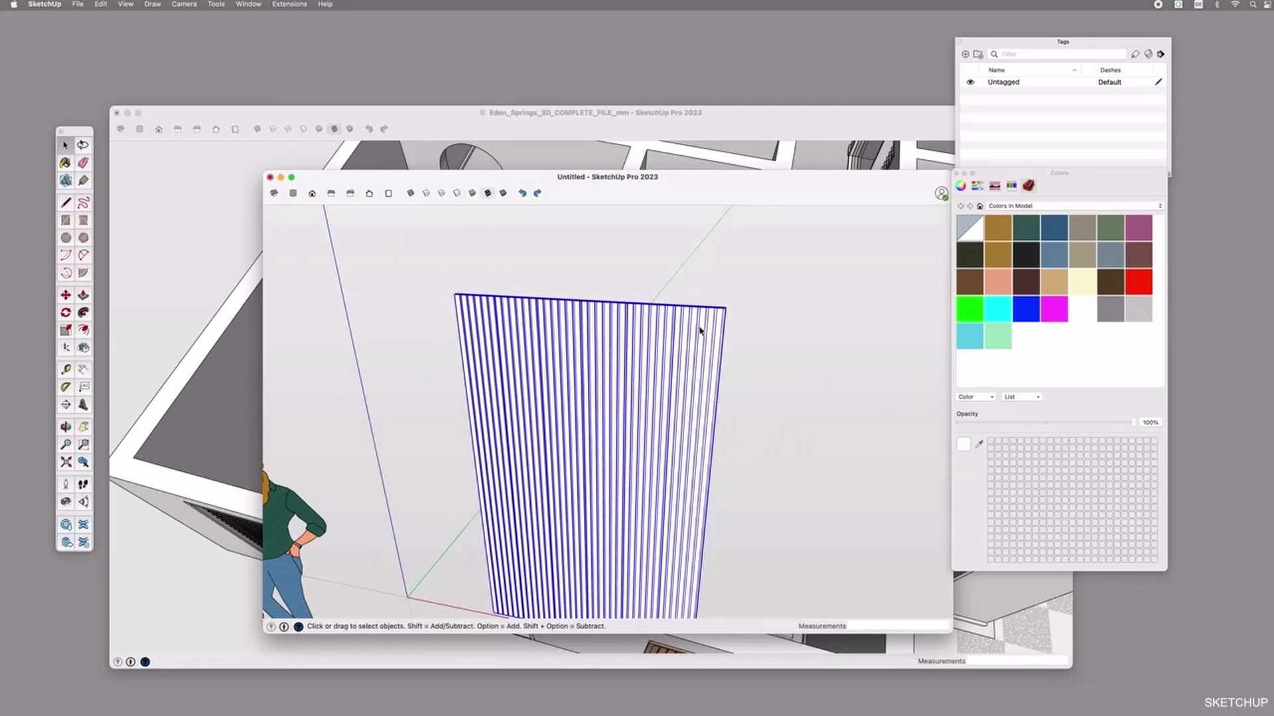
pyautogui.moveTo(677, 460); pyautogui.dragTo(606, 385, button='middle')
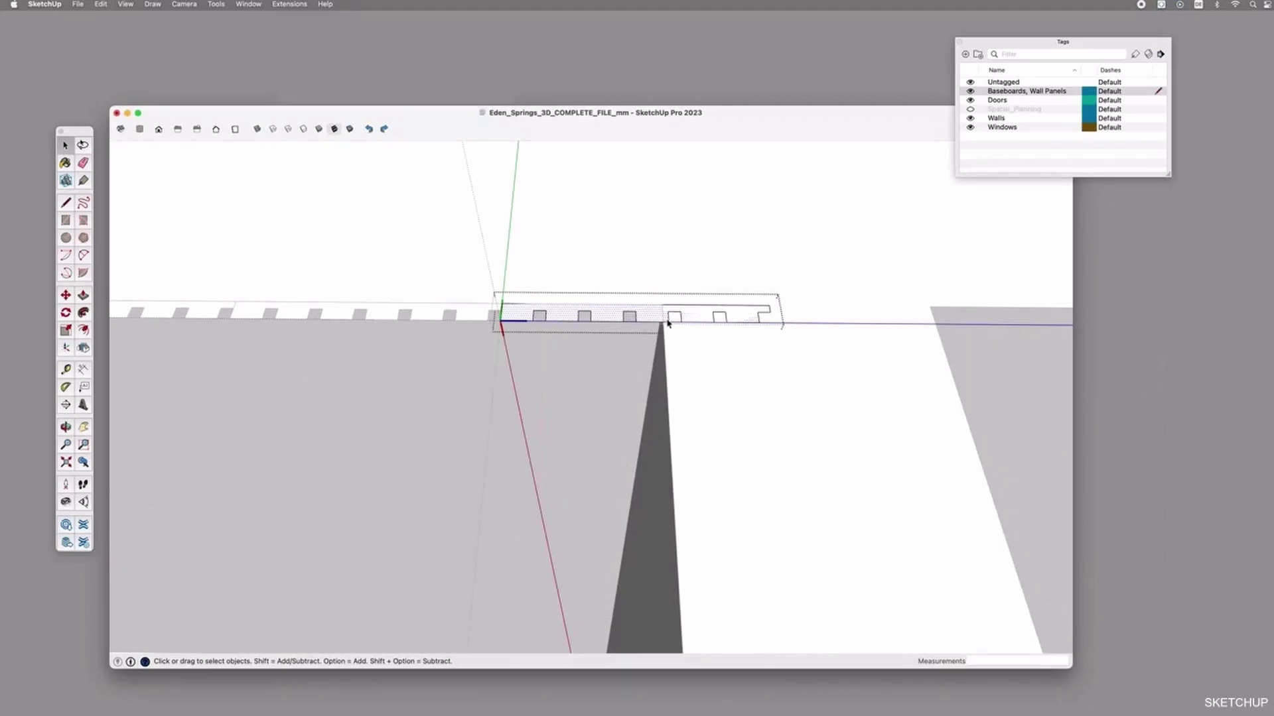
# Trim off the panel part extending past the wall corner
pyautogui.scroll(5, 668, 323)
pyautogui.press('l')
pyautogui.click(656, 290)
pyautogui.press('space')
pyautogui.scroll(-4, 622, 287)
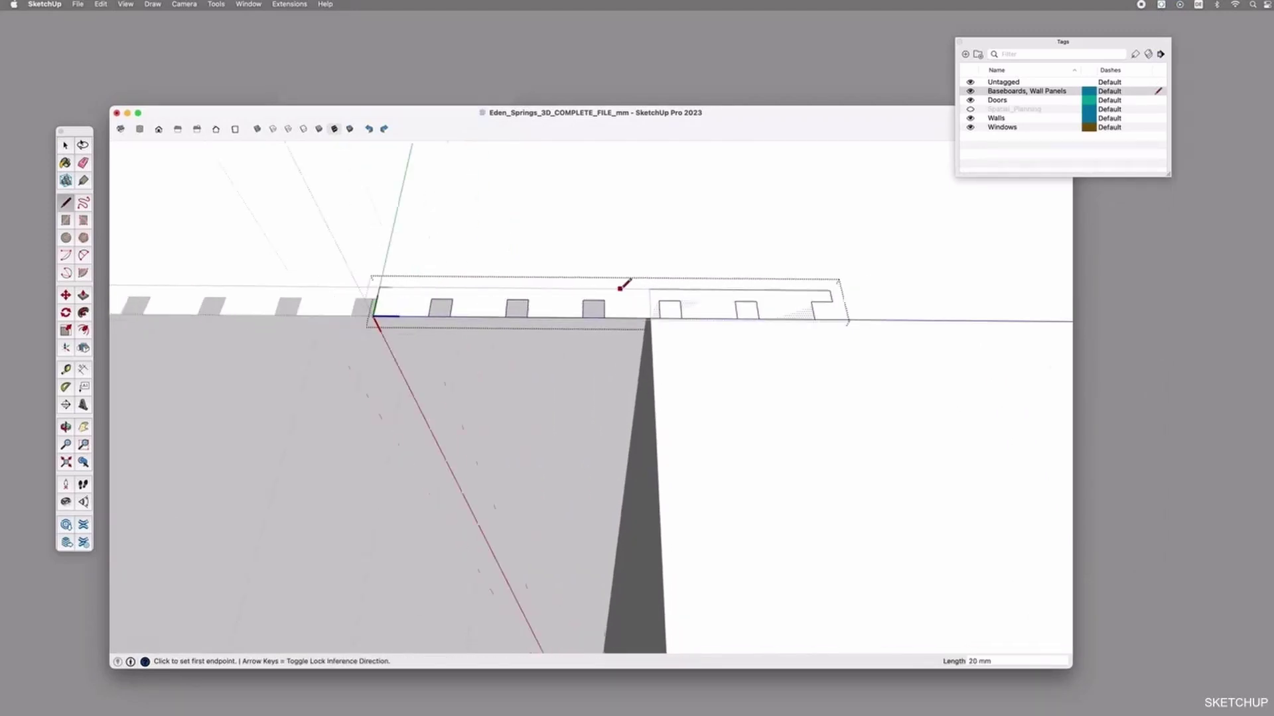
pyautogui.moveTo(628, 265); pyautogui.dragTo(640, 265)
pyautogui.press('Delete')
pyautogui.scroll(3, 581, 319)
# Push the first panel group's top face down the wall
pyautogui.doubleClick(572, 304)
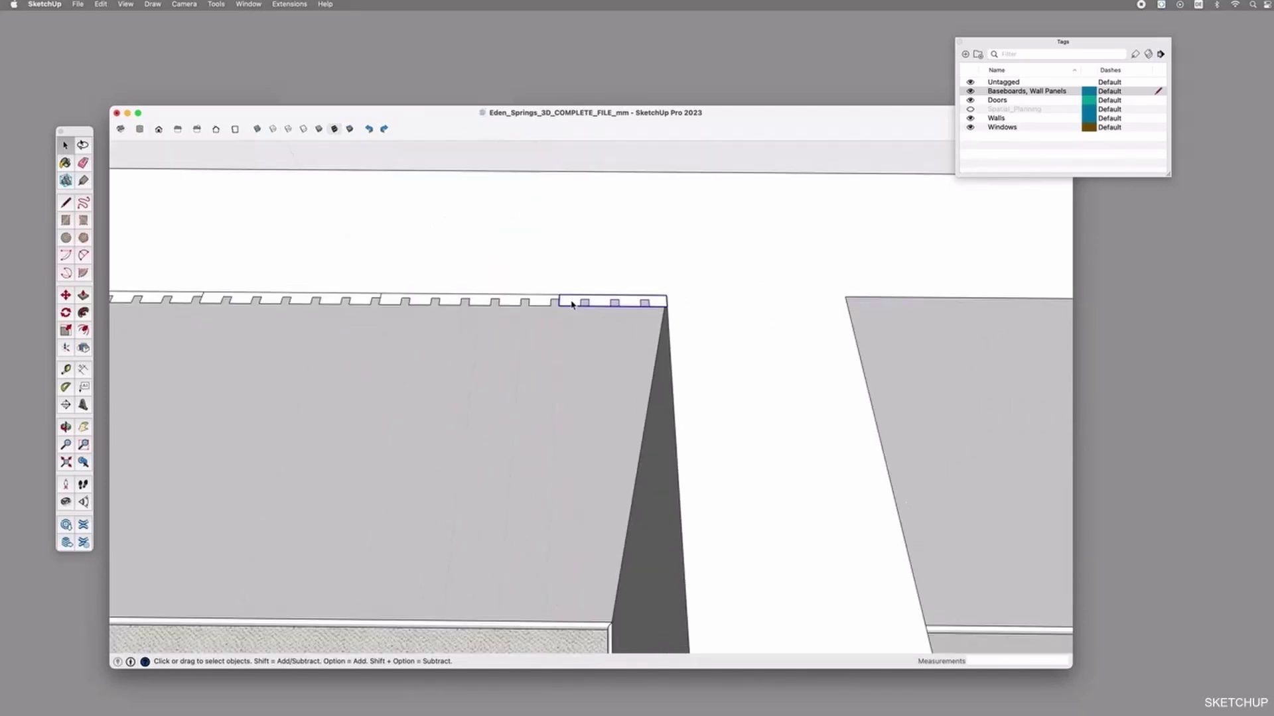
pyautogui.press('p')
pyautogui.click(570, 301)
pyautogui.scroll(-1, 574, 329)
pyautogui.scroll(-2, 573, 330)
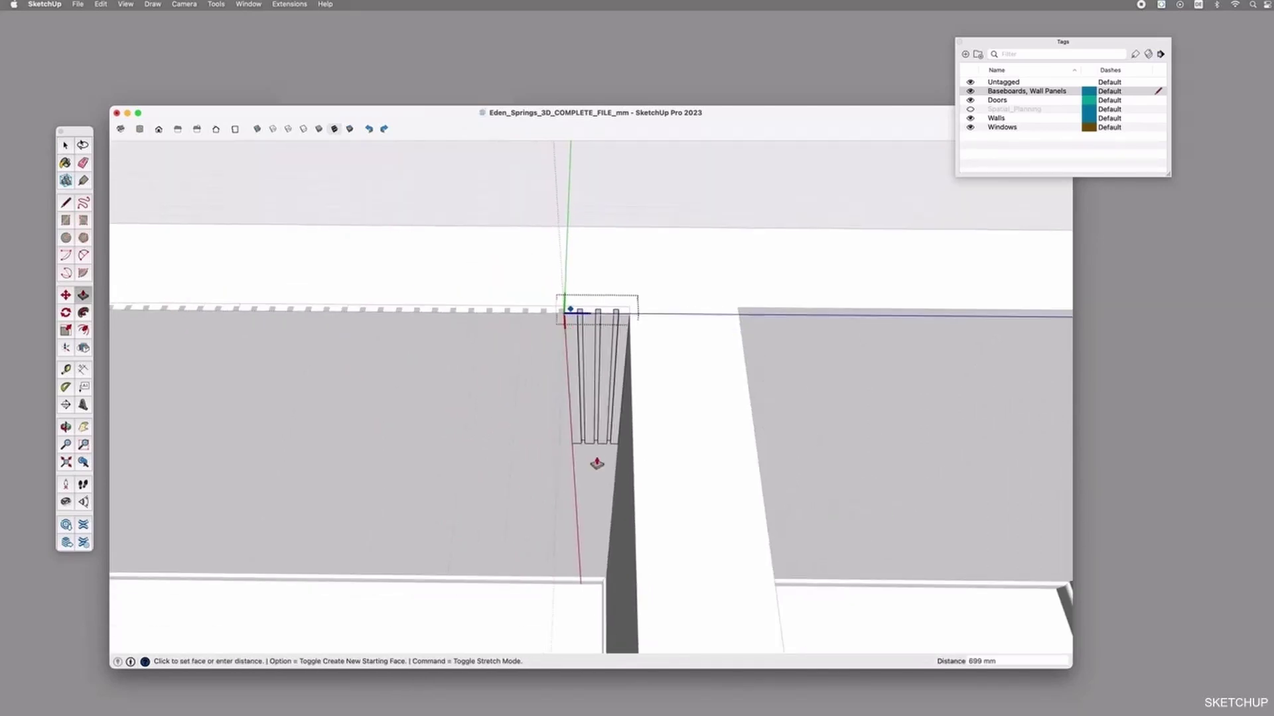
pyautogui.click(581, 580)
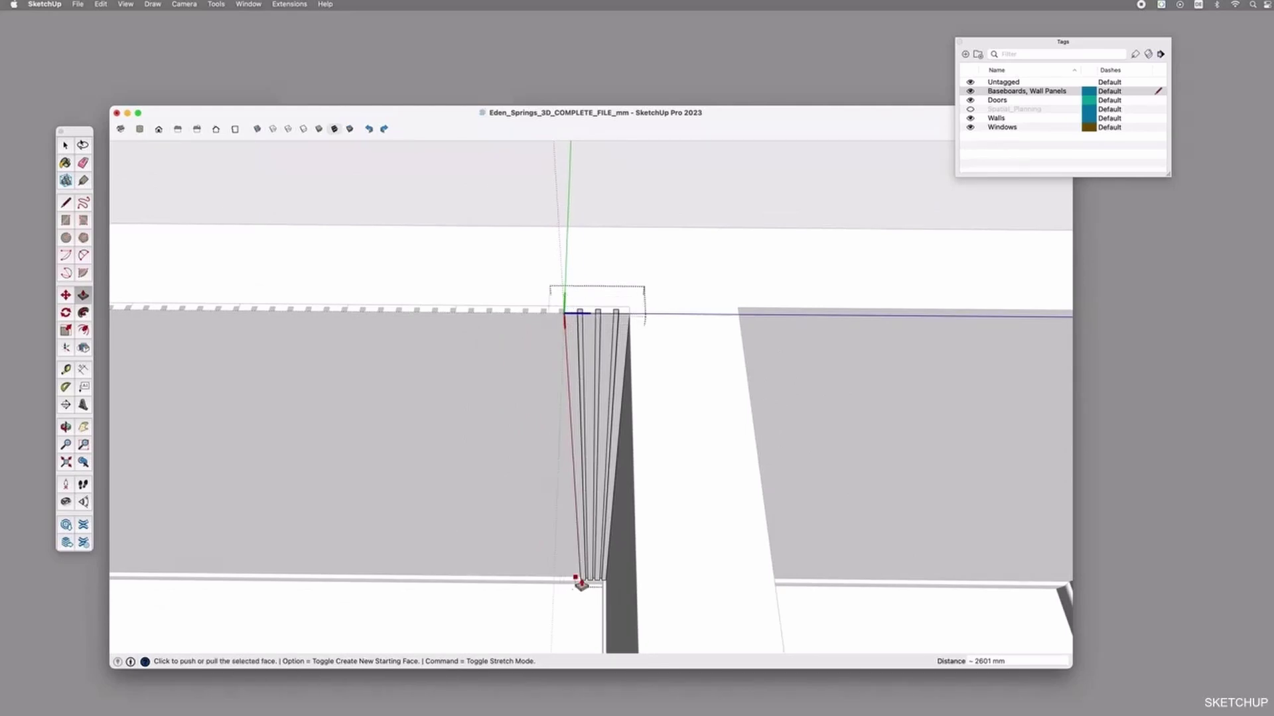
pyautogui.press('space')
pyautogui.click(531, 317)
# Extrude the neighbouring slatted group's slats down to the wall's bottom
pyautogui.click(533, 311)
pyautogui.doubleClick(534, 311)
pyautogui.press('p')
pyautogui.click(532, 311)
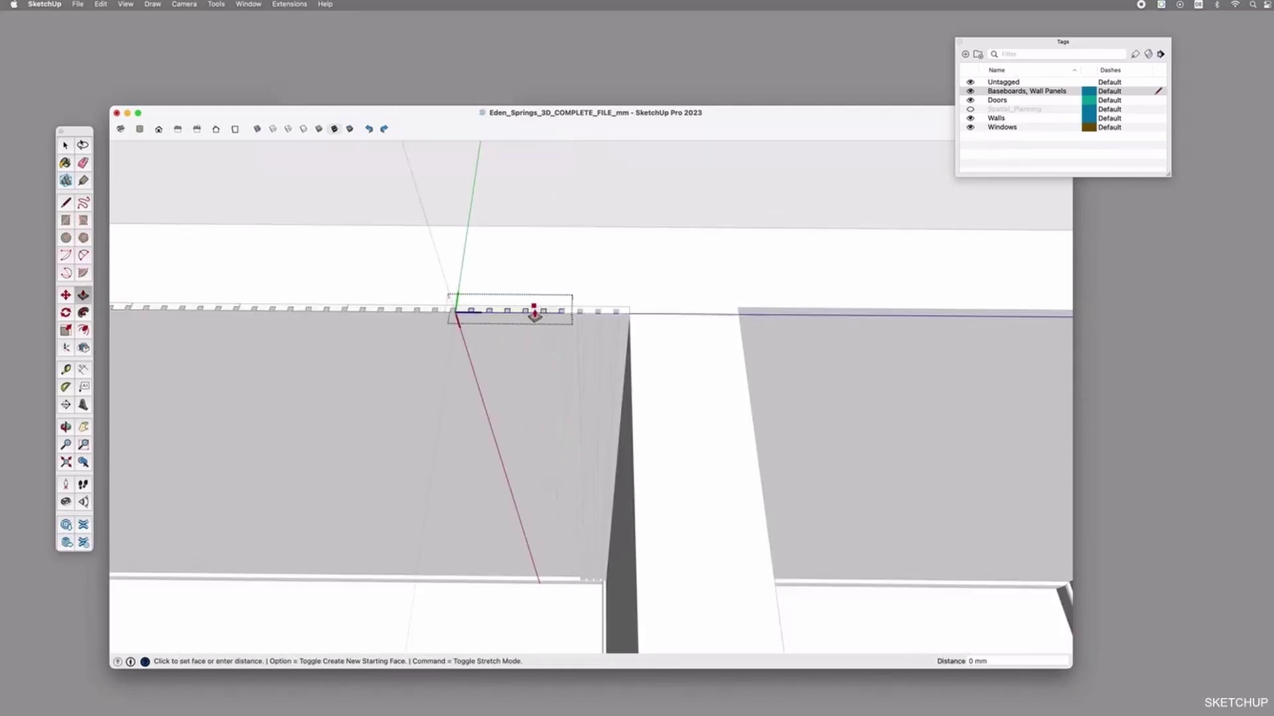
pyautogui.click(583, 588)
pyautogui.scroll(-2, 747, 351)
pyautogui.press('space')
pyautogui.scroll(5, 747, 342)
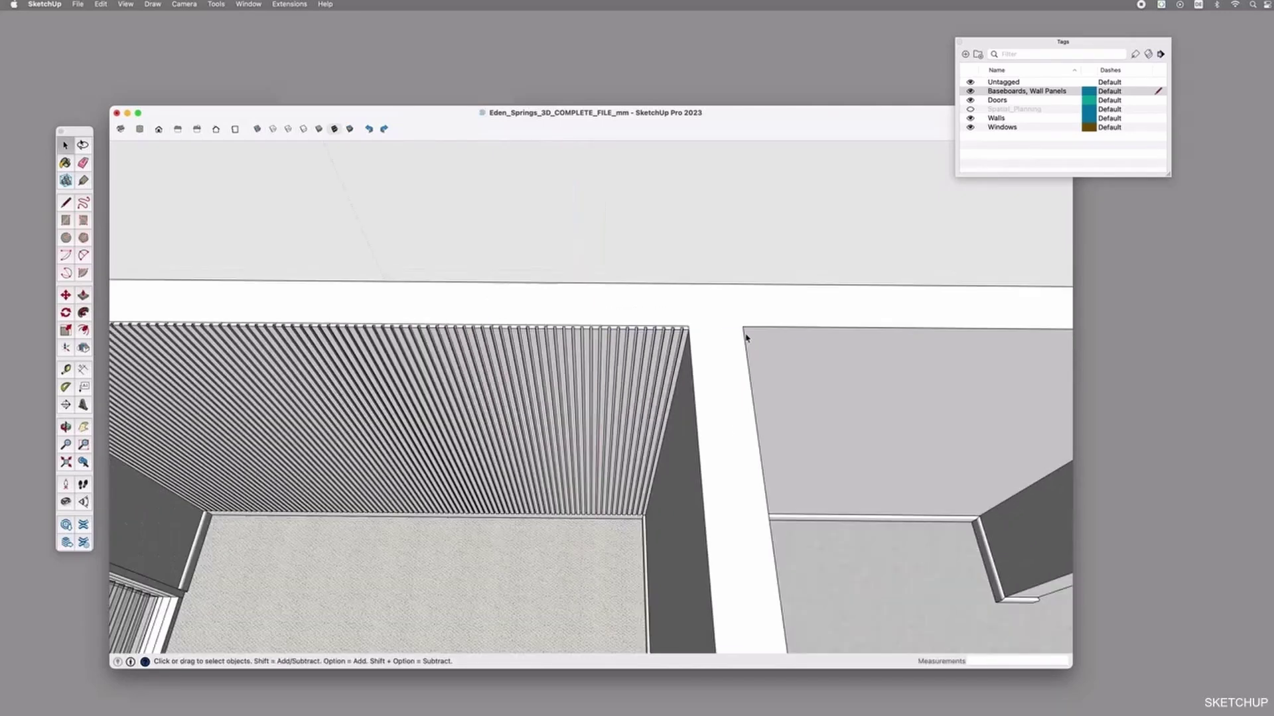
pyautogui.scroll(-3, 596, 357)
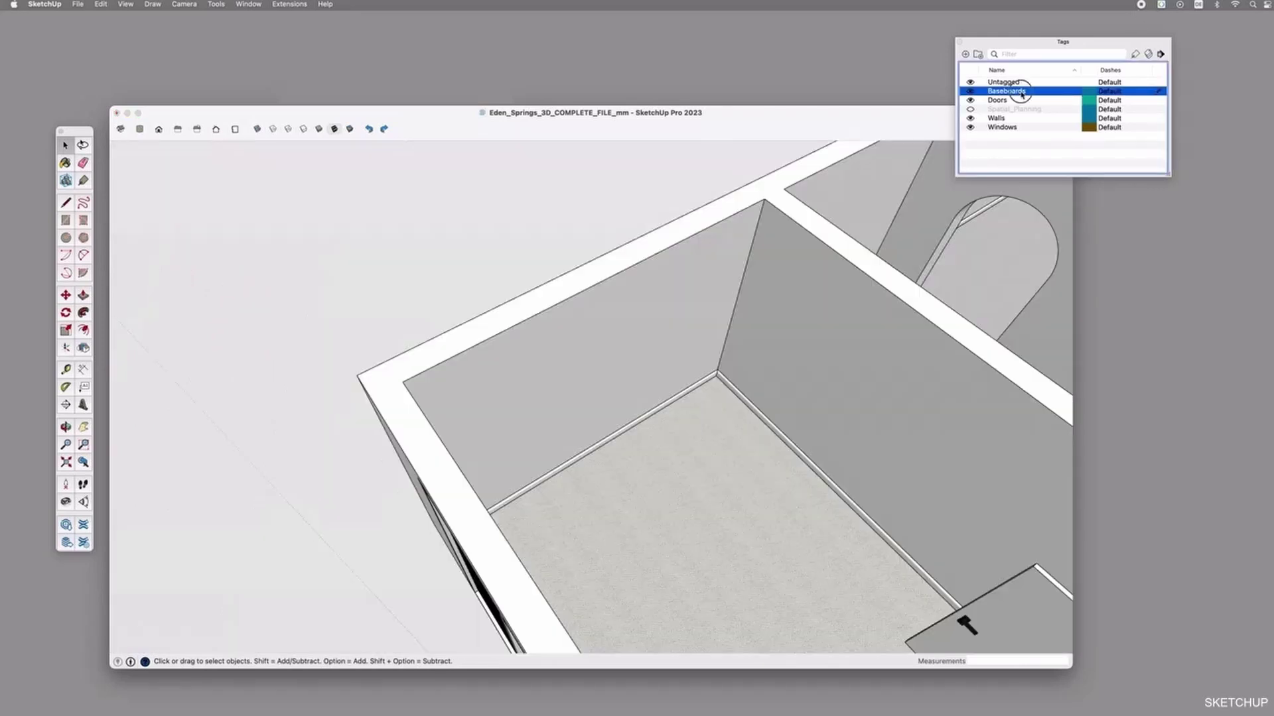
# Rename the Baseboards tag to 'Baseboards, Wall Panels'
pyautogui.doubleClick(1022, 91)
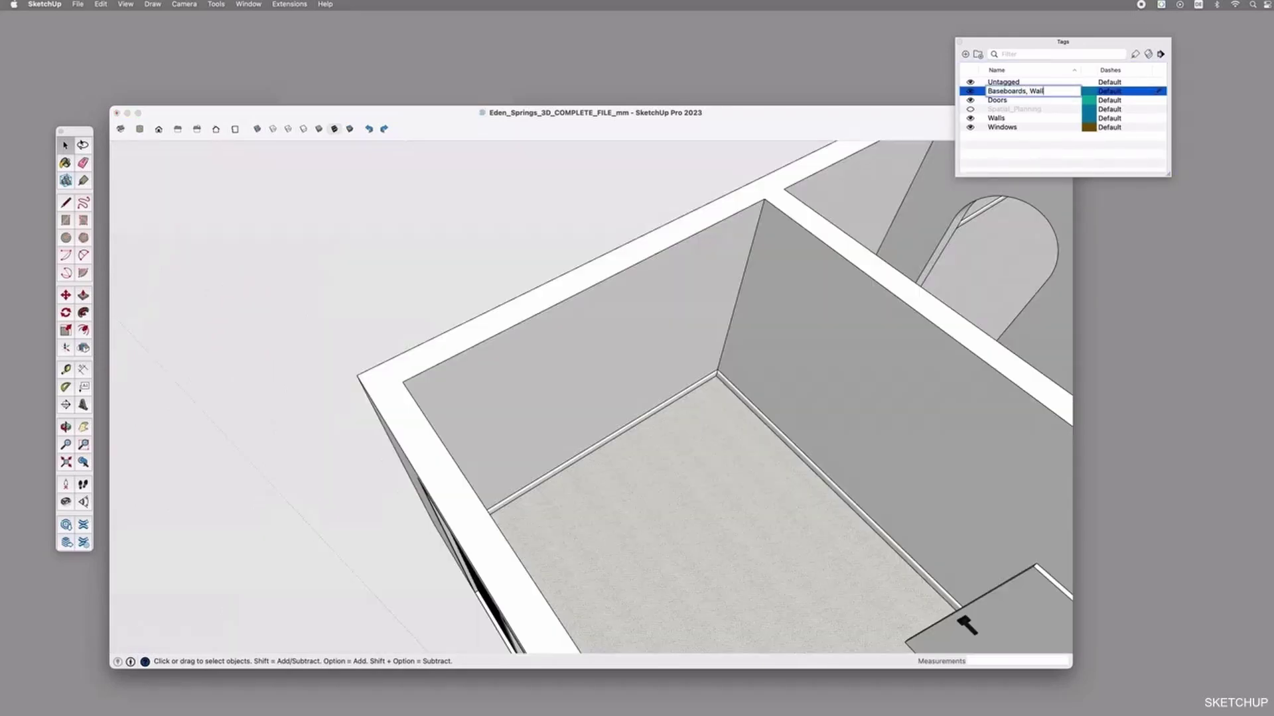
pyautogui.press('Return')
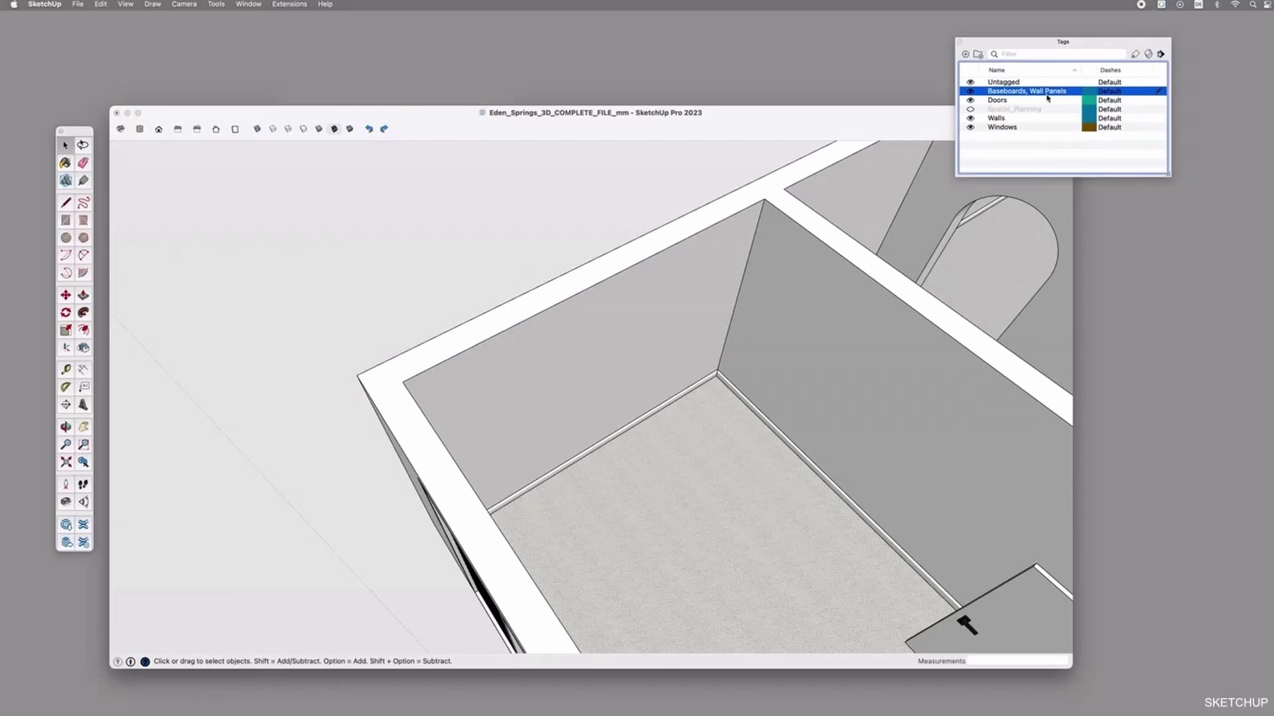
pyautogui.click(610, 352)
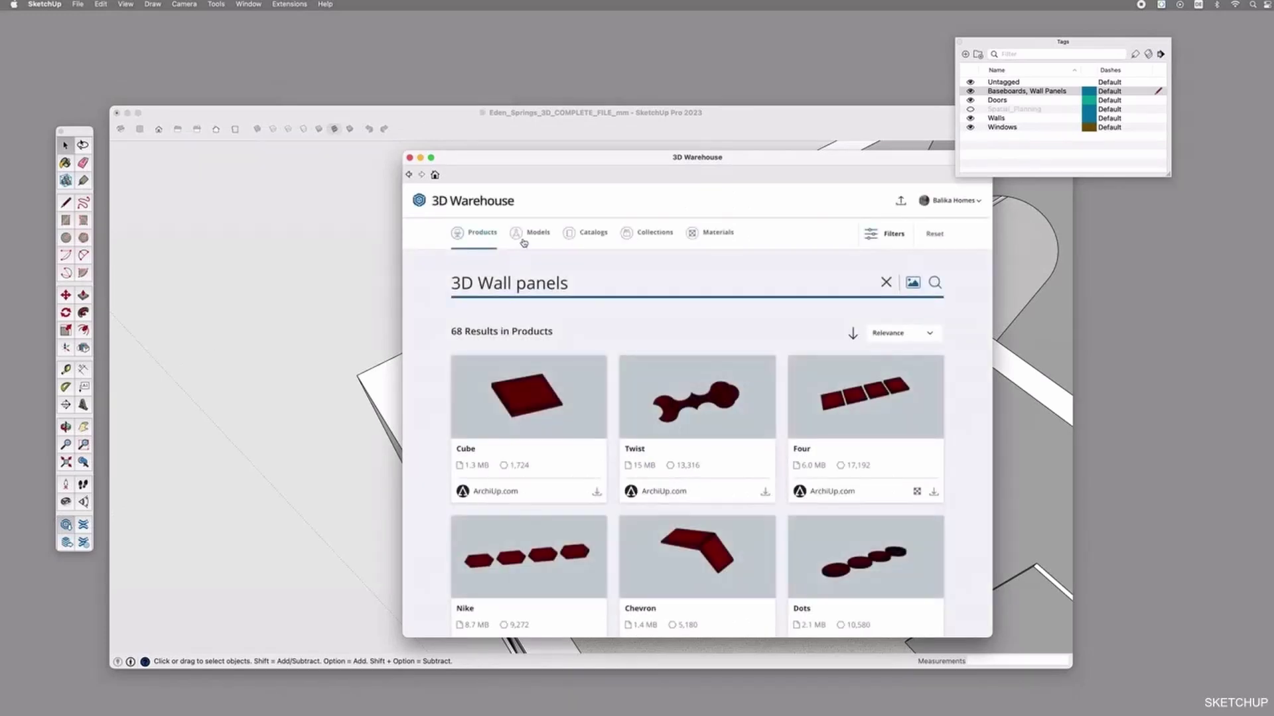
# Search 3D Warehouse for '2D Wall panel eden springs' and load 2D Wall Panel BAR Eden Springs
pyautogui.click(531, 233)
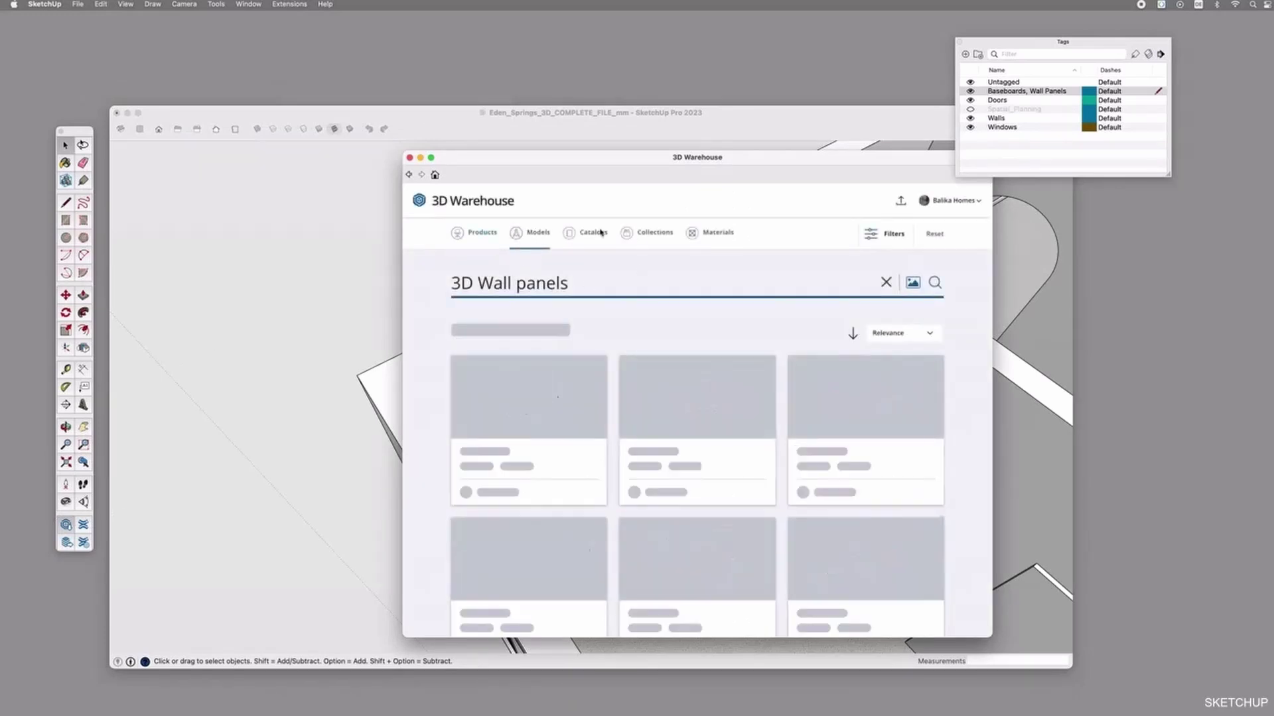
pyautogui.scroll(-5, 660, 352)
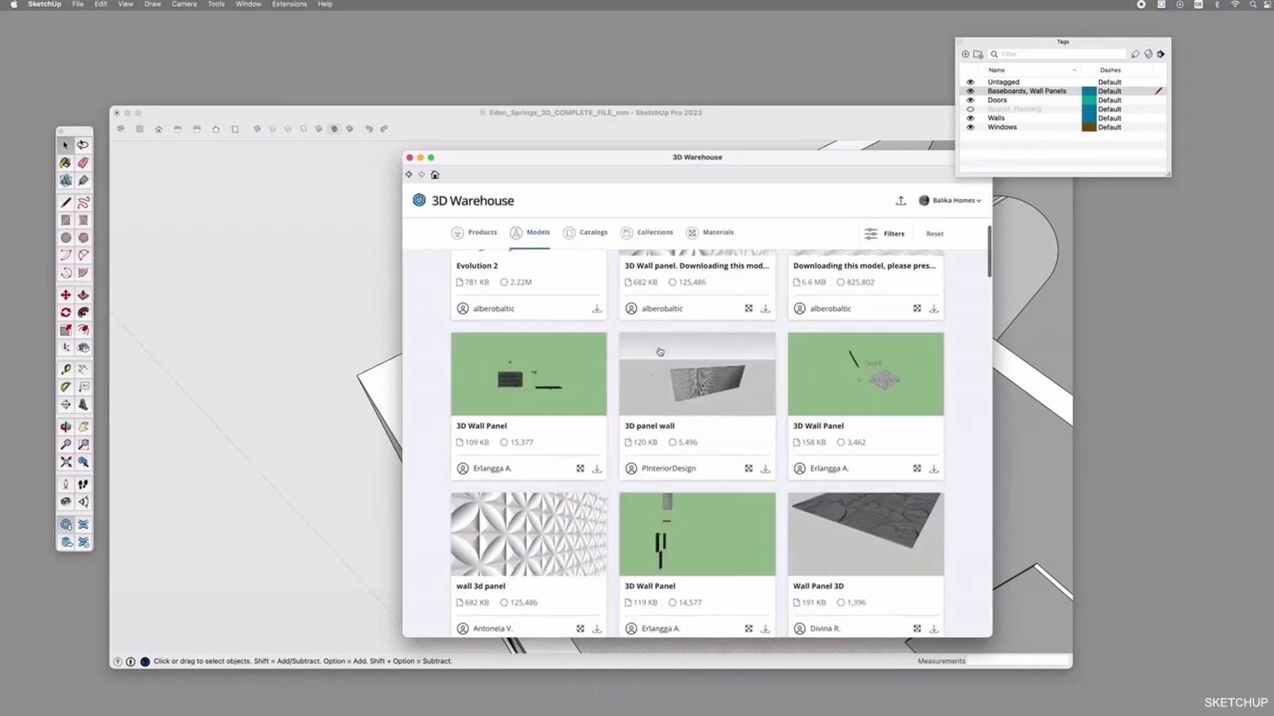
pyautogui.scroll(-5, 660, 352)
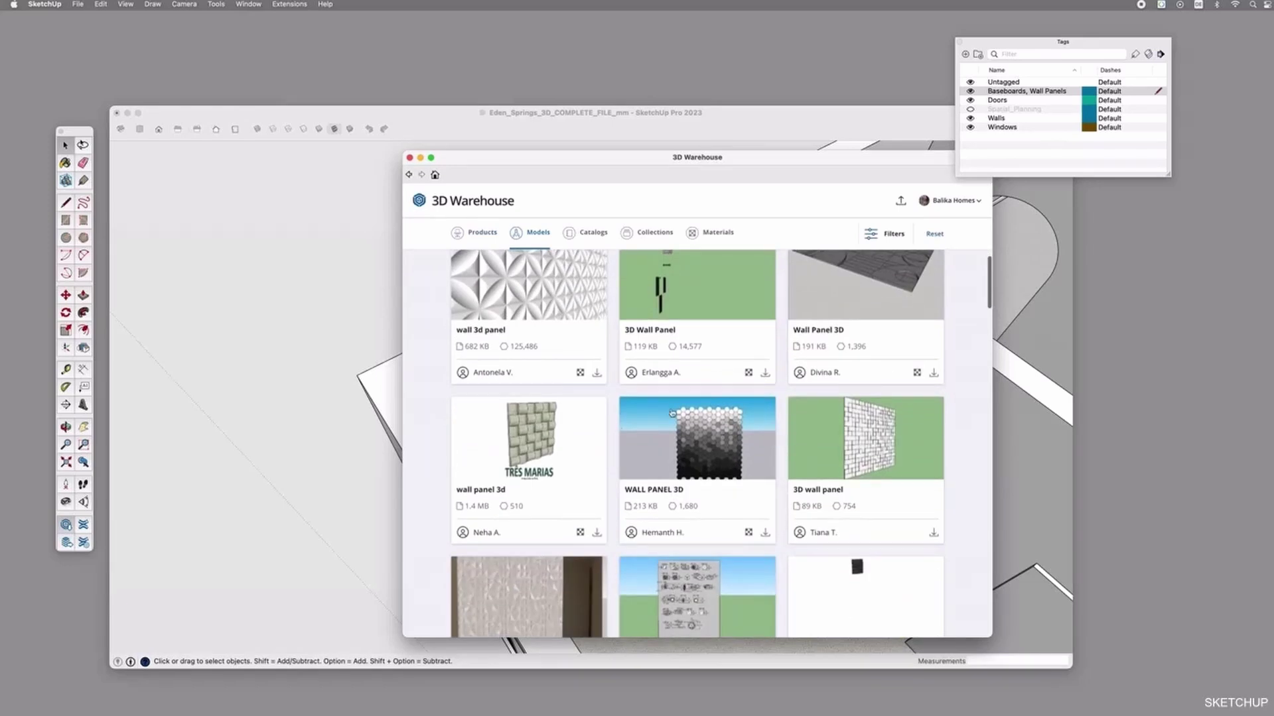
pyautogui.scroll(-5, 748, 528)
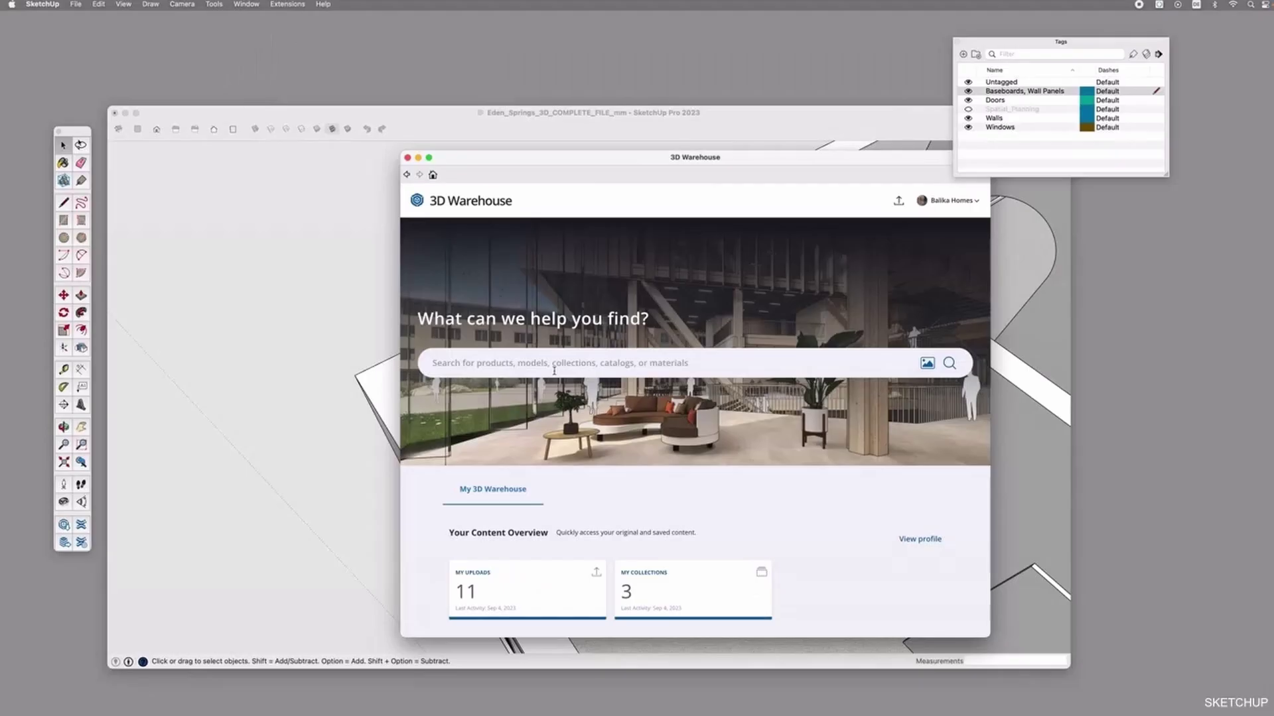
pyautogui.click(554, 371)
pyautogui.write('2D W')
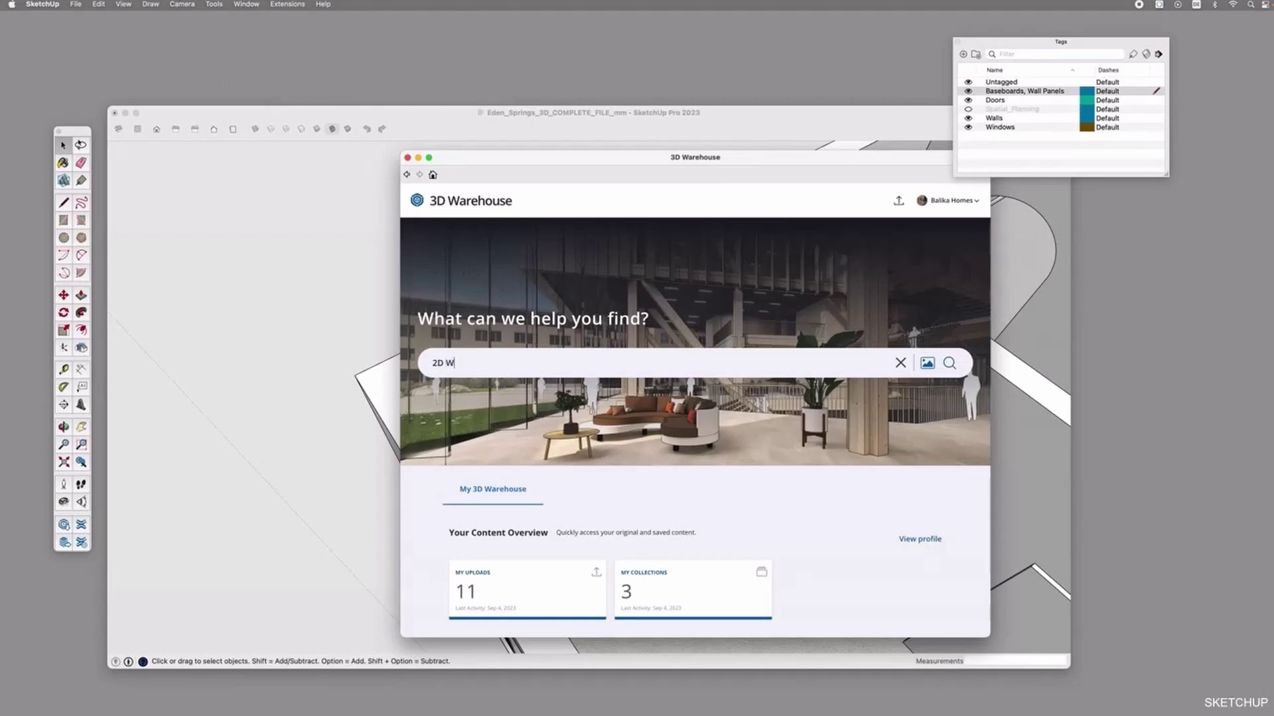
pyautogui.write('all panel eden springs')
pyautogui.press('Return')
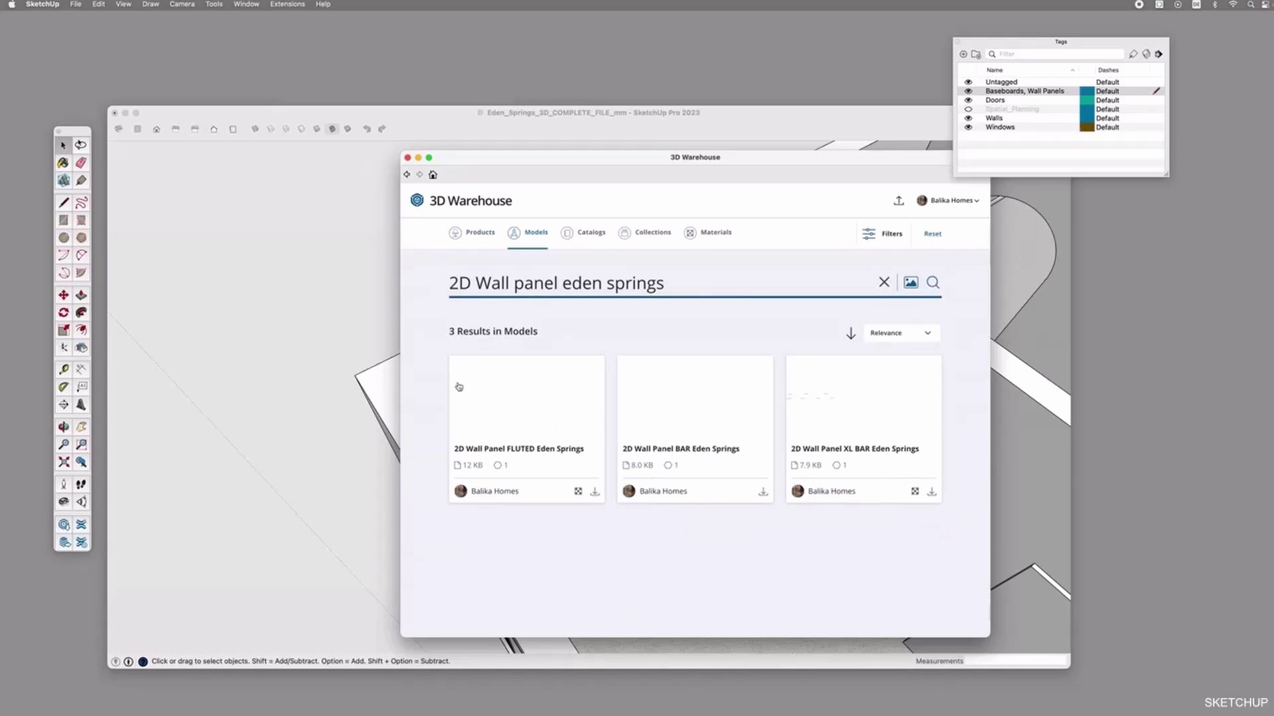
pyautogui.click(763, 492)
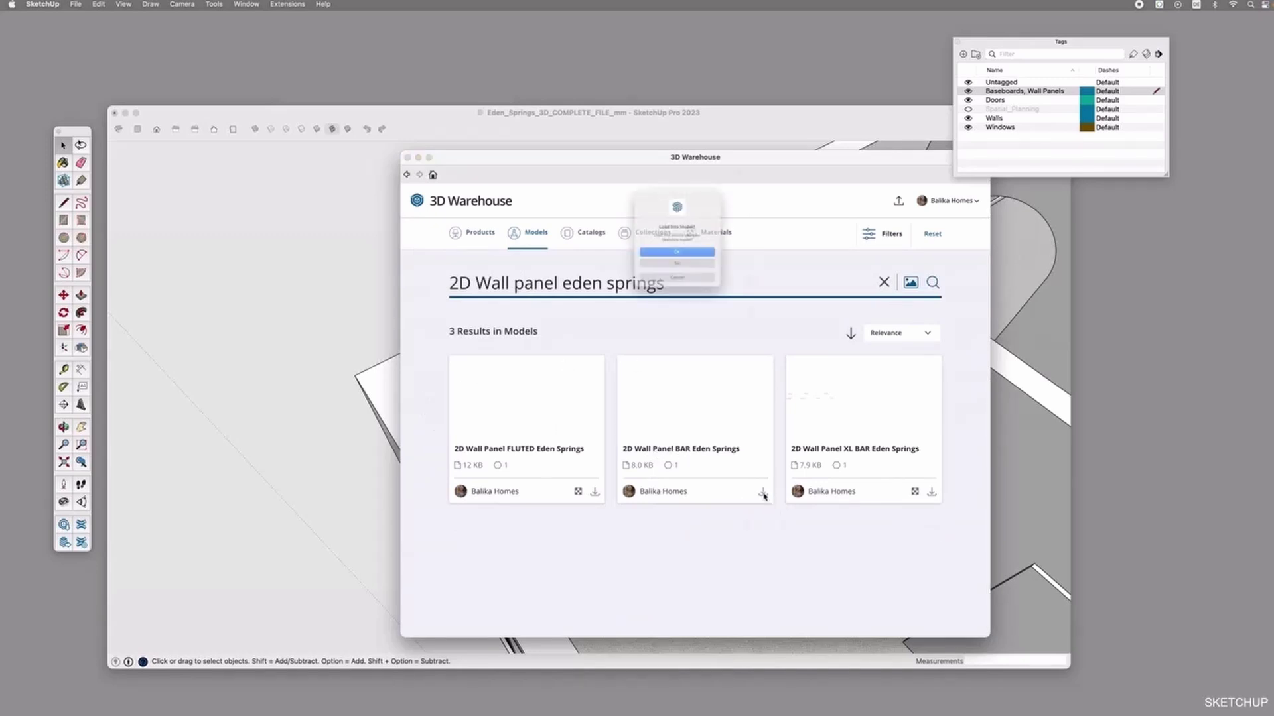
pyautogui.click(678, 257)
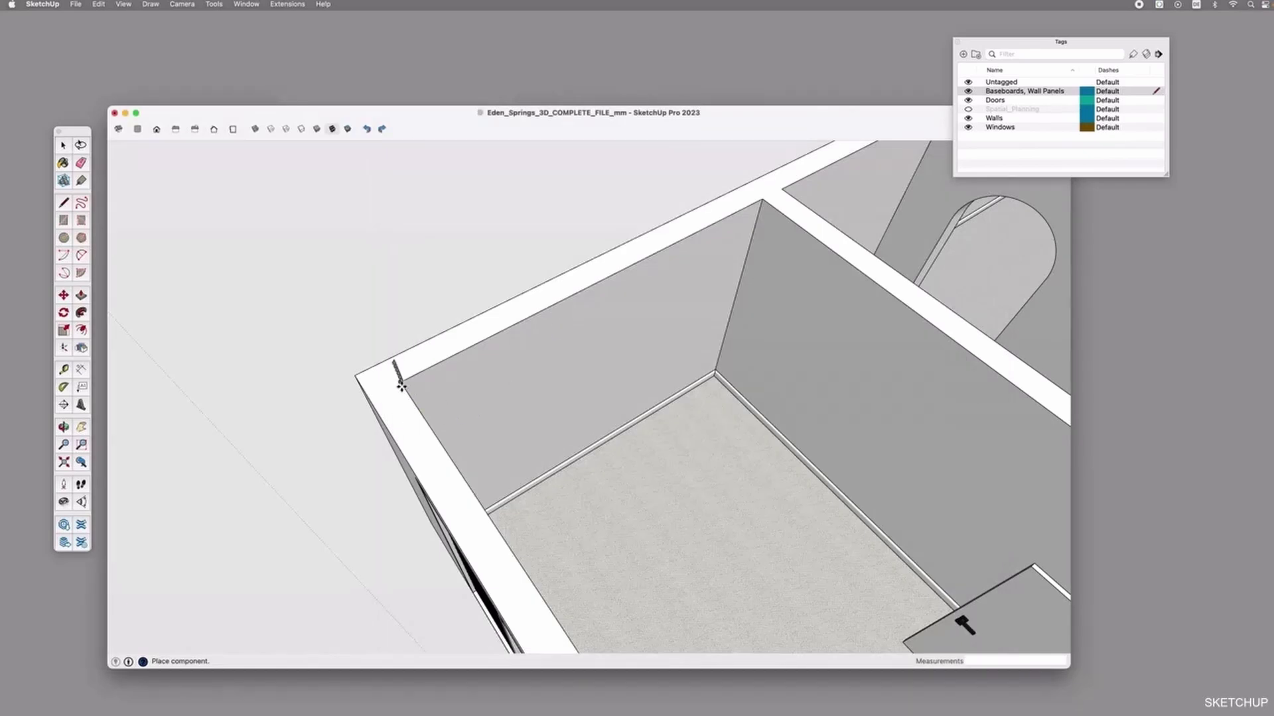
# Place the Eden Springs panel profile at the wall corner and rotate it flat along the wall top
pyautogui.click(401, 386)
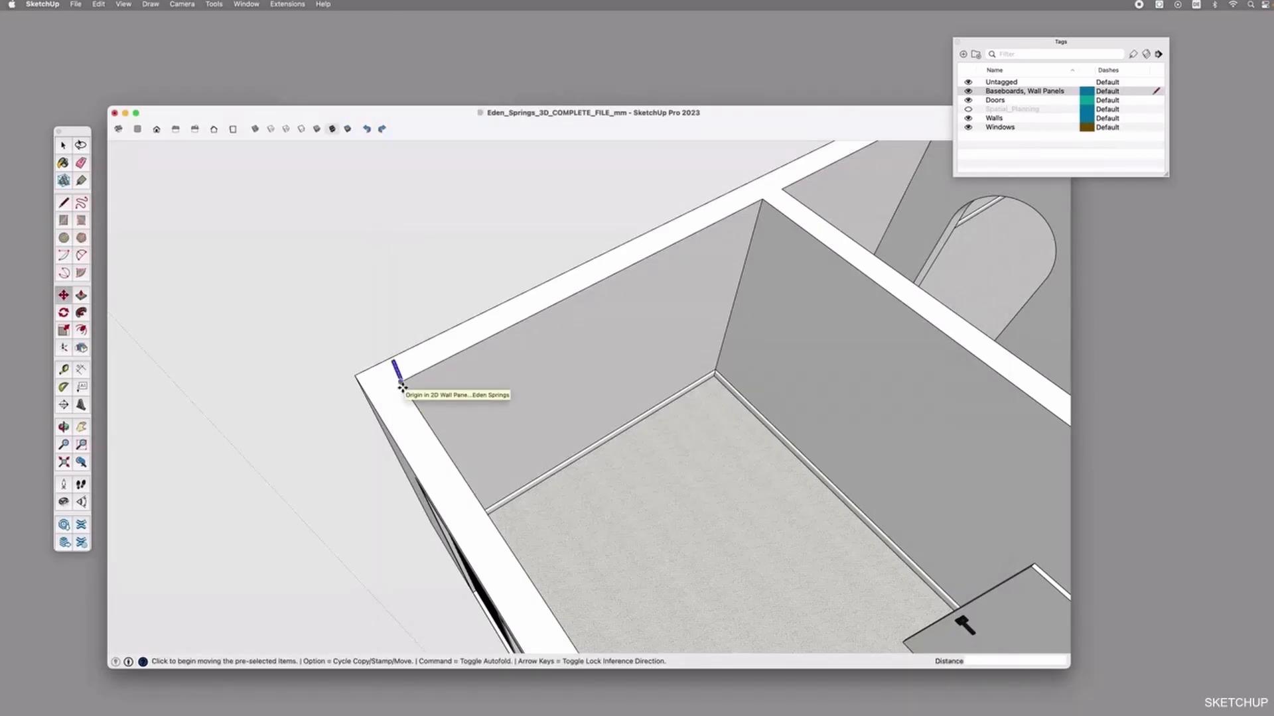
pyautogui.moveTo(401, 386); pyautogui.dragTo(301, 406, button='middle')
pyautogui.scroll(5, 409, 269)
pyautogui.moveTo(499, 365); pyautogui.dragTo(474, 361, button='middle')
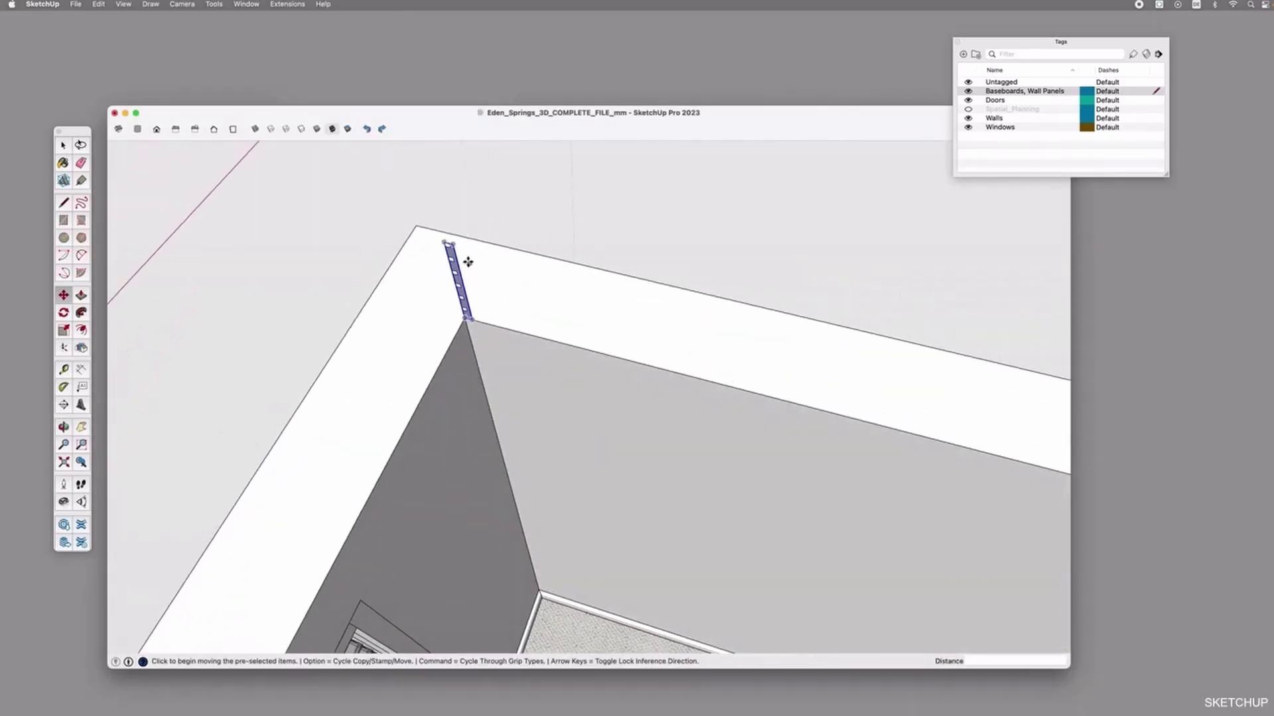
pyautogui.click(453, 253)
pyautogui.click(437, 326)
pyautogui.click(477, 257)
pyautogui.click(364, 262)
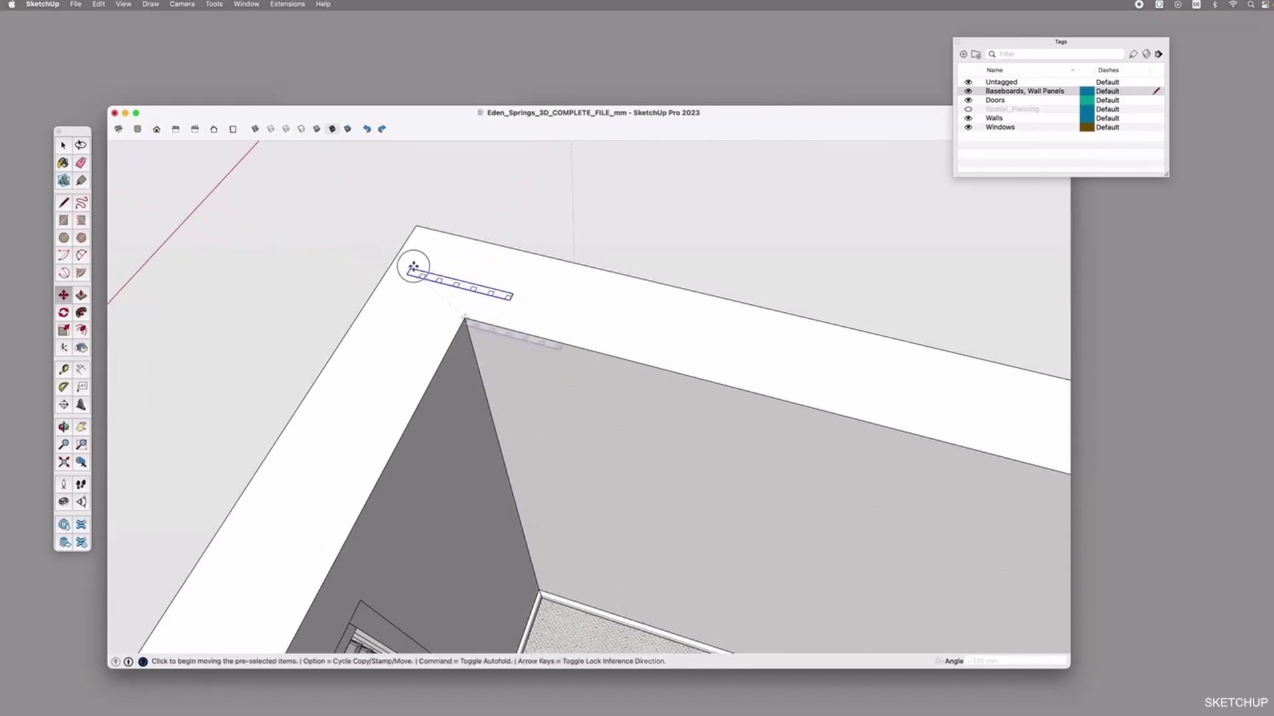
# Copy the panel profile 250 mm along the wall and array it *12
pyautogui.click(562, 345)
pyautogui.scroll(-5, 563, 345)
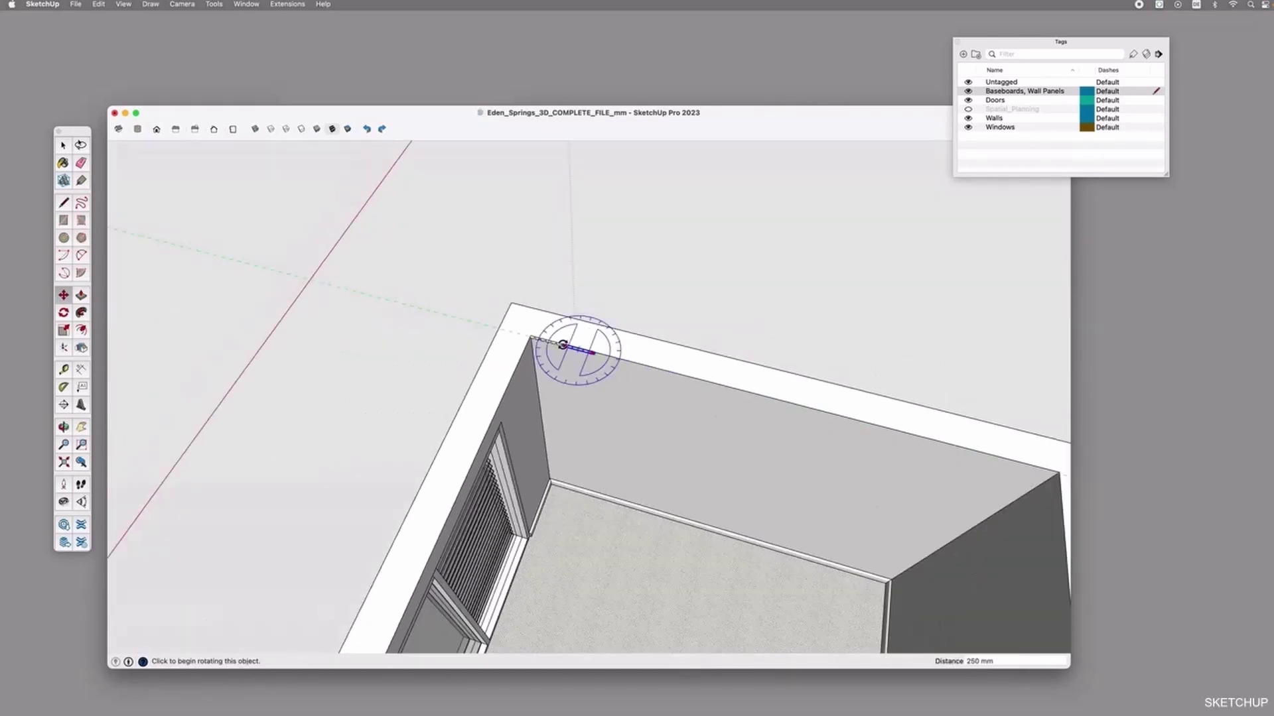
pyautogui.write('*12')
pyautogui.press('Return')
pyautogui.press('o')
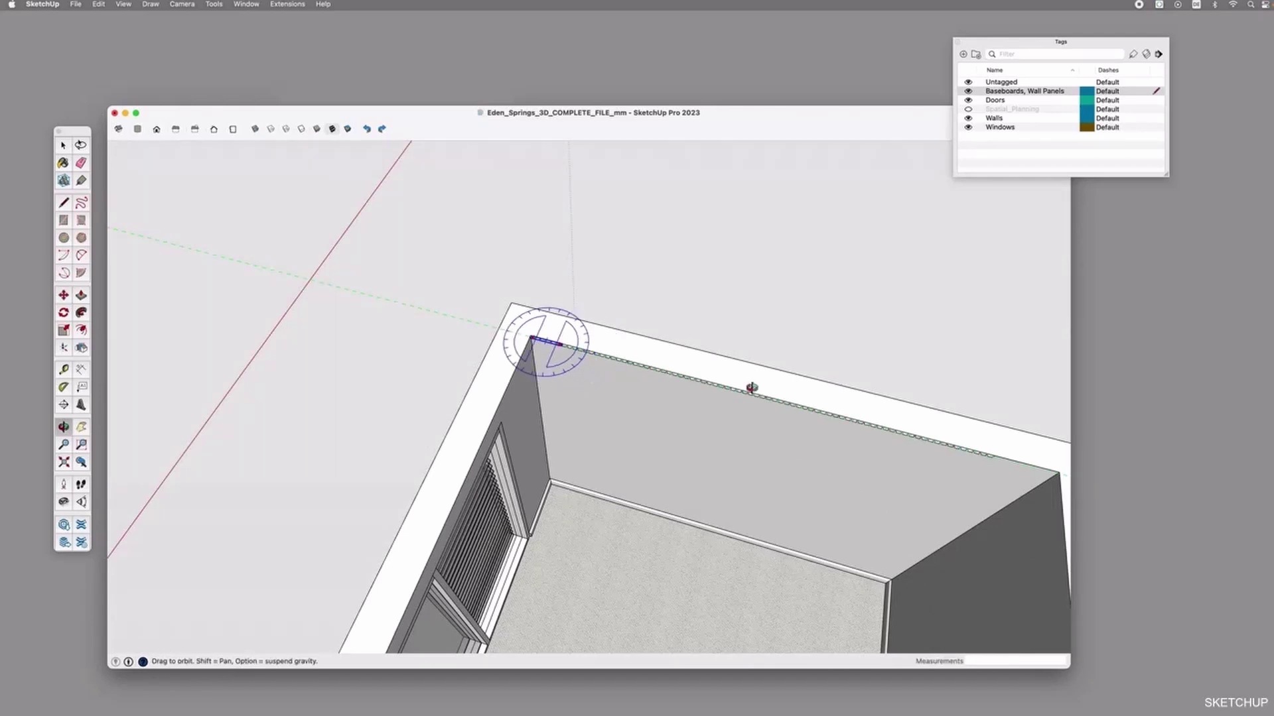
pyautogui.keyDown('shift'); pyautogui.moveTo(906, 458); pyautogui.dragTo(581, 364); pyautogui.keyUp('shift')
pyautogui.scroll(3, 641, 367)
pyautogui.scroll(2, 595, 344)
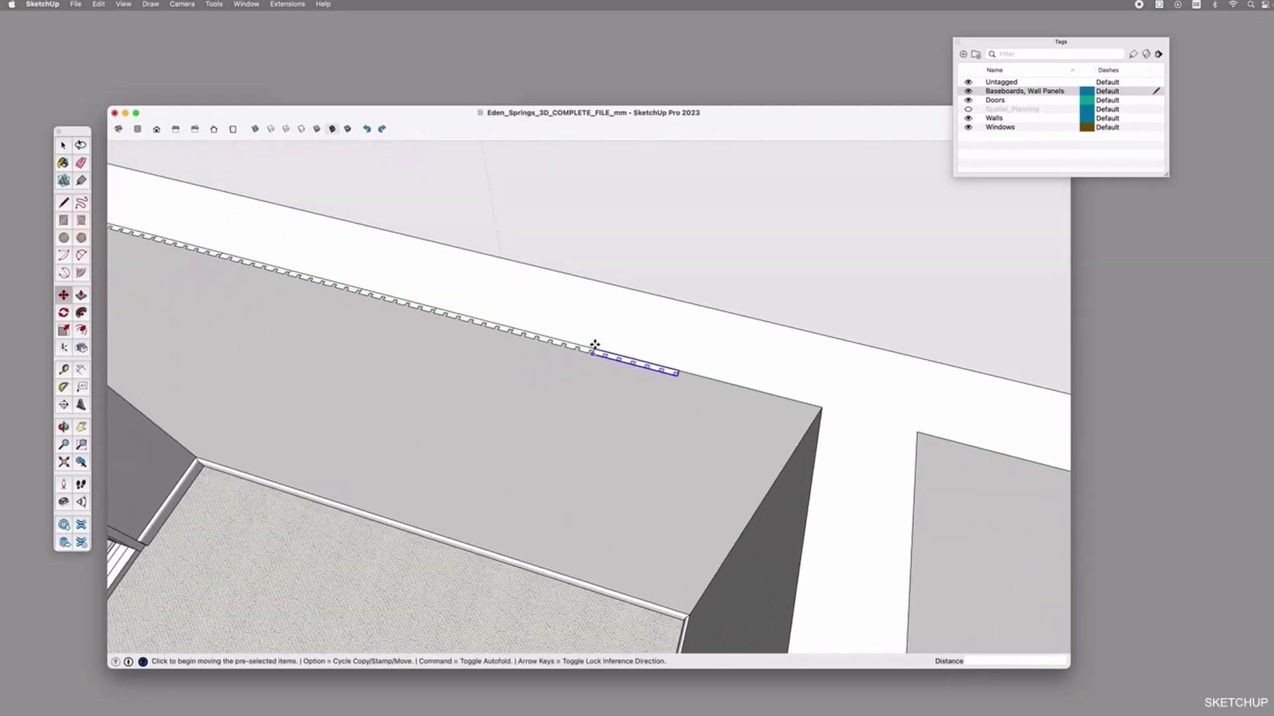
# Add one more profile copy 294 mm further and make it unique
pyautogui.click(597, 347)
pyautogui.press('alt')
pyautogui.click(779, 396)
pyautogui.scroll(2, 849, 435)
pyautogui.press('space')
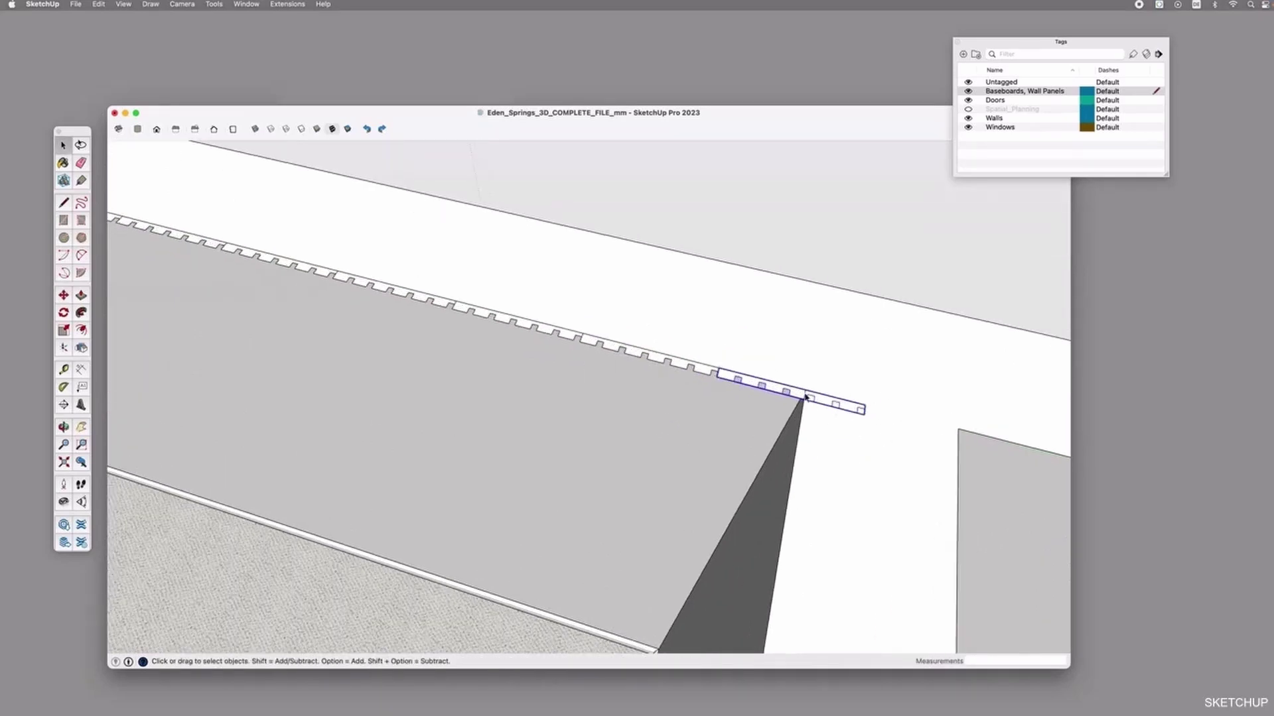
pyautogui.rightClick(796, 396)
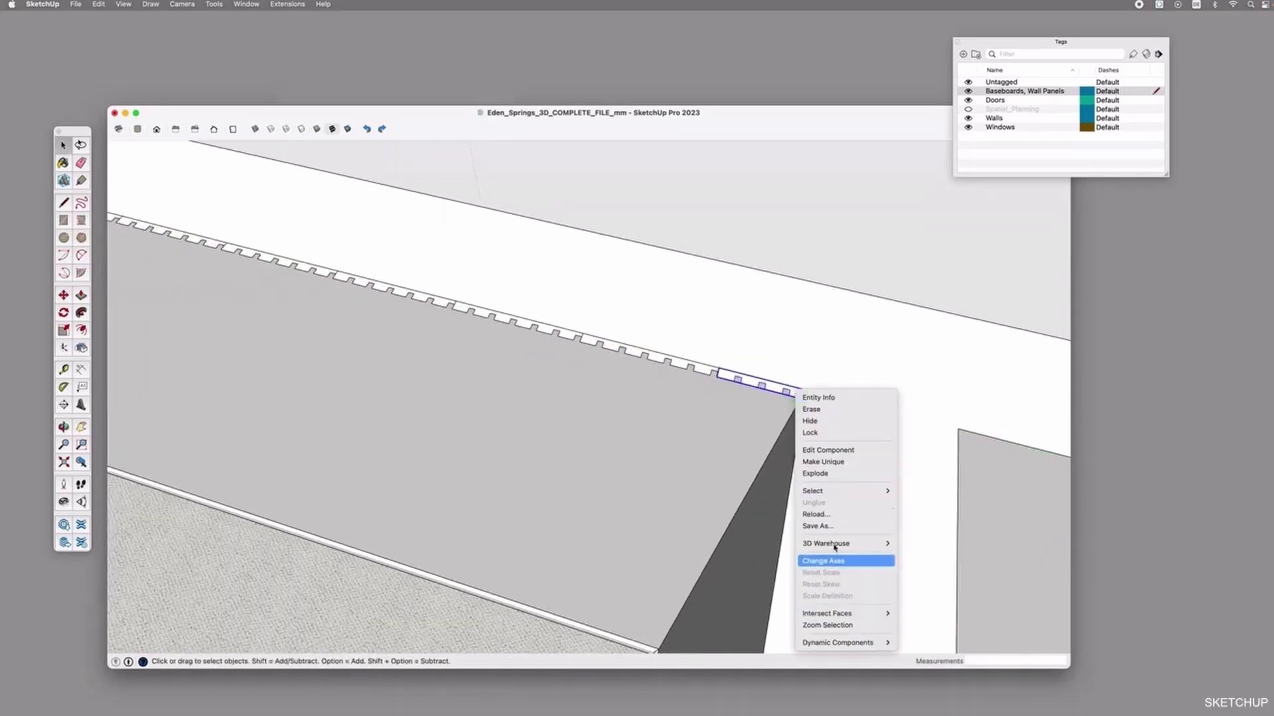
pyautogui.click(829, 462)
# Cut the last copy with a line at the corner and delete the overhang
pyautogui.scroll(3, 790, 392)
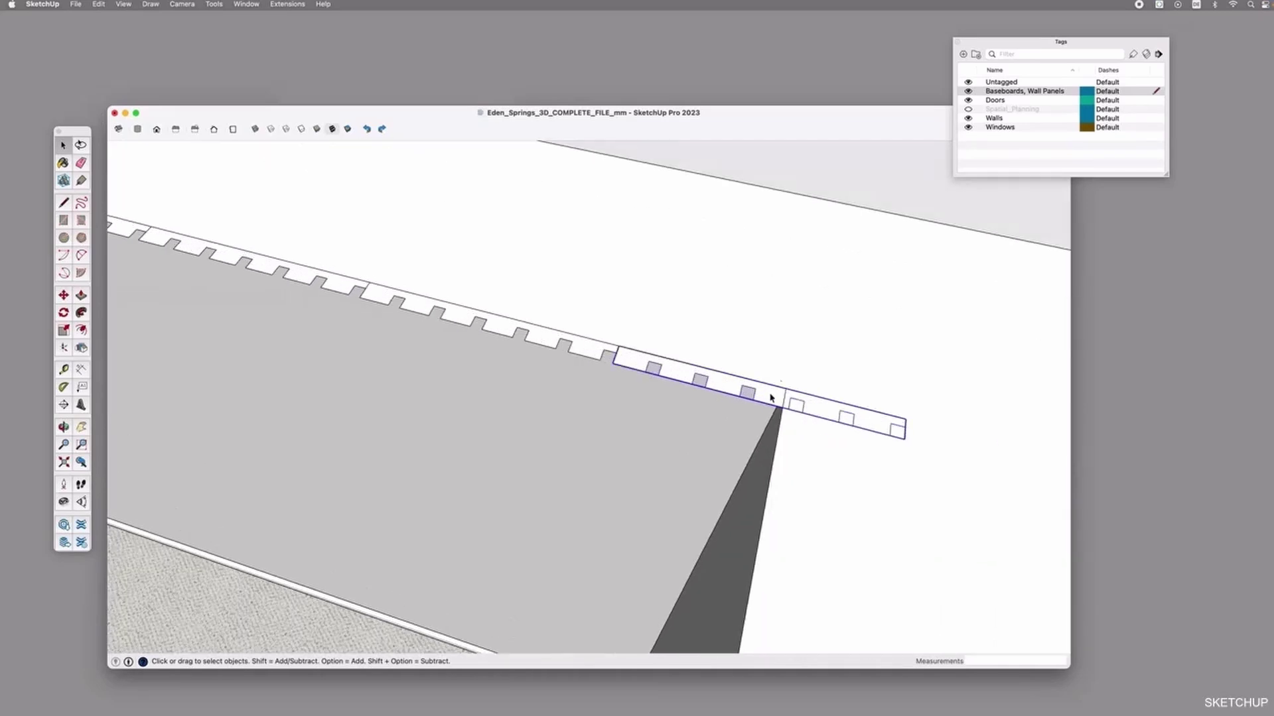
pyautogui.press('l')
pyautogui.click(787, 388)
pyautogui.click(780, 407)
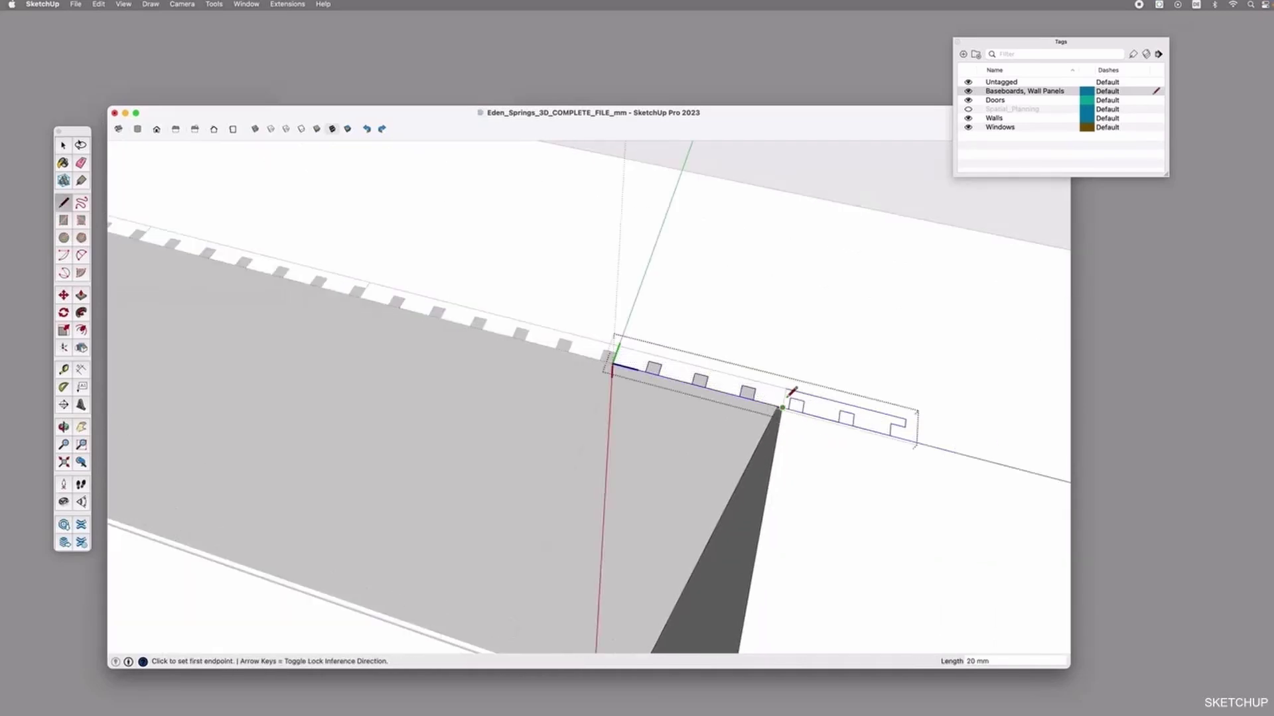
pyautogui.scroll(-2, 785, 388)
pyautogui.press('space')
pyautogui.moveTo(889, 456); pyautogui.dragTo(815, 383)
pyautogui.press('Delete')
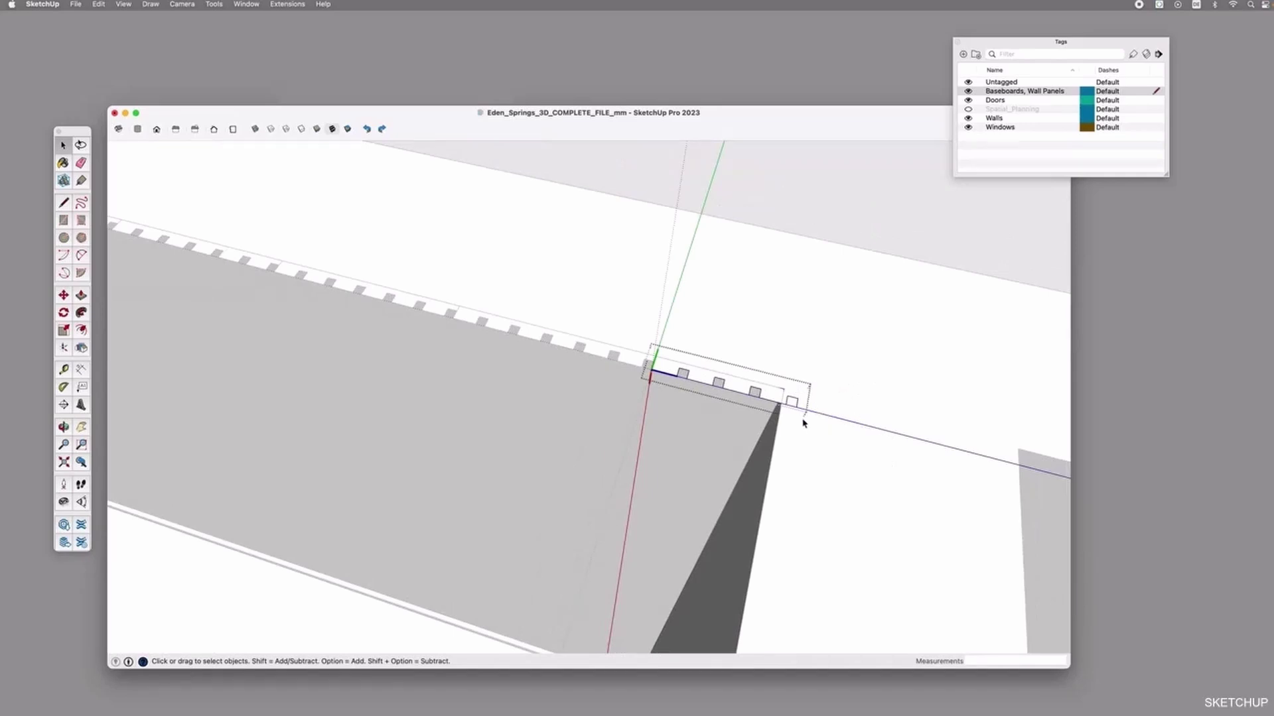
pyautogui.click(864, 399)
pyautogui.scroll(-5, 865, 399)
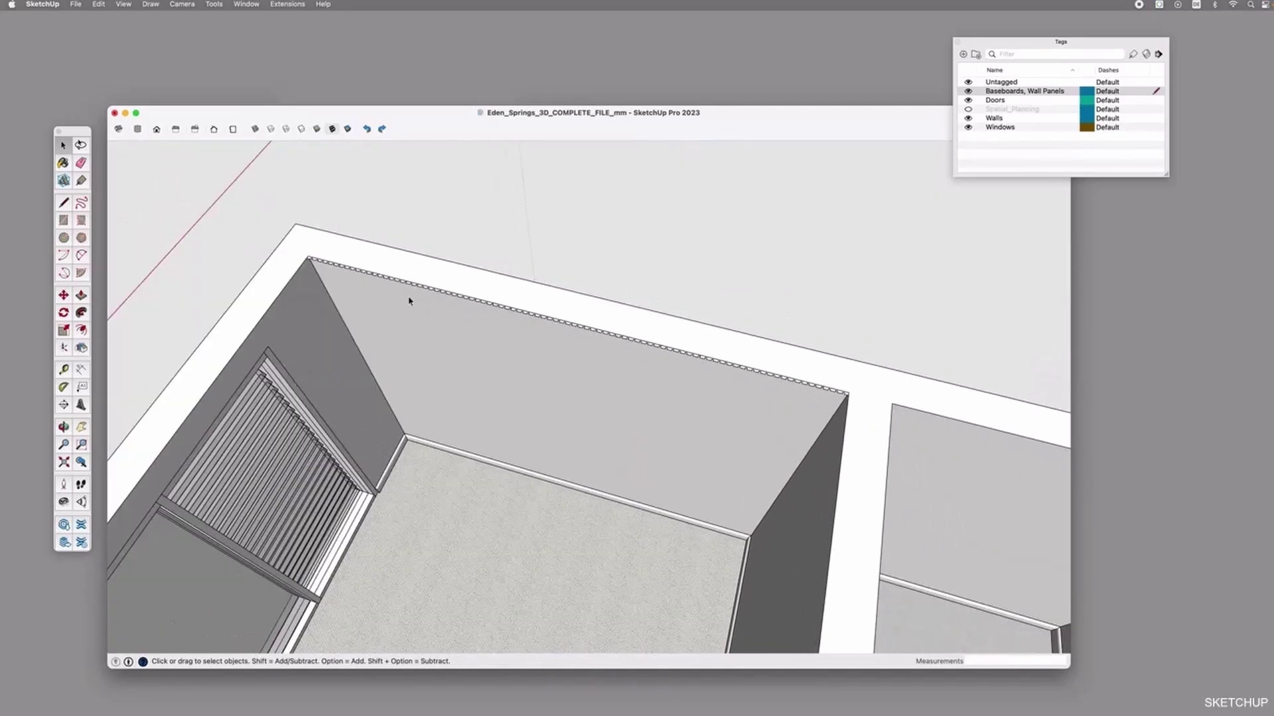
# Push the corner panel piece's profile face down 2600 mm with Push/Pull
pyautogui.scroll(5, 315, 265)
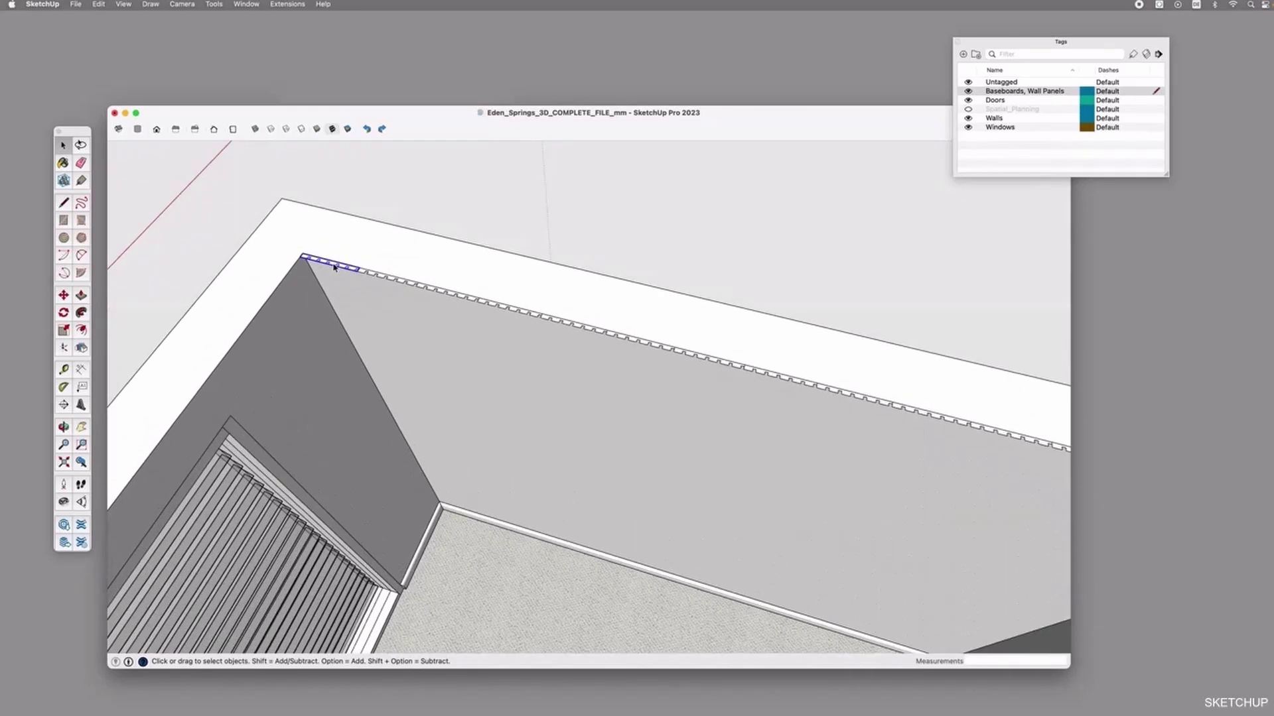
pyautogui.scroll(1, 339, 268)
pyautogui.doubleClick(337, 267)
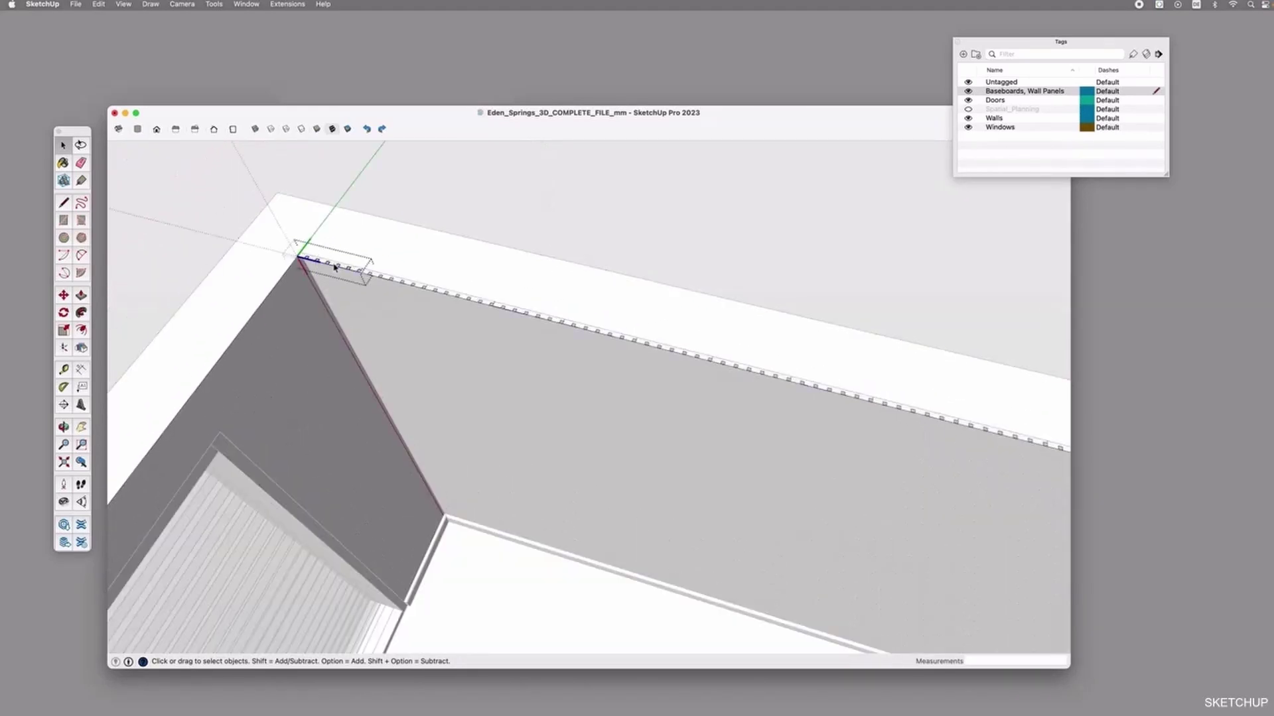
pyautogui.press('p')
pyautogui.scroll(-1, 334, 266)
pyautogui.click(335, 272)
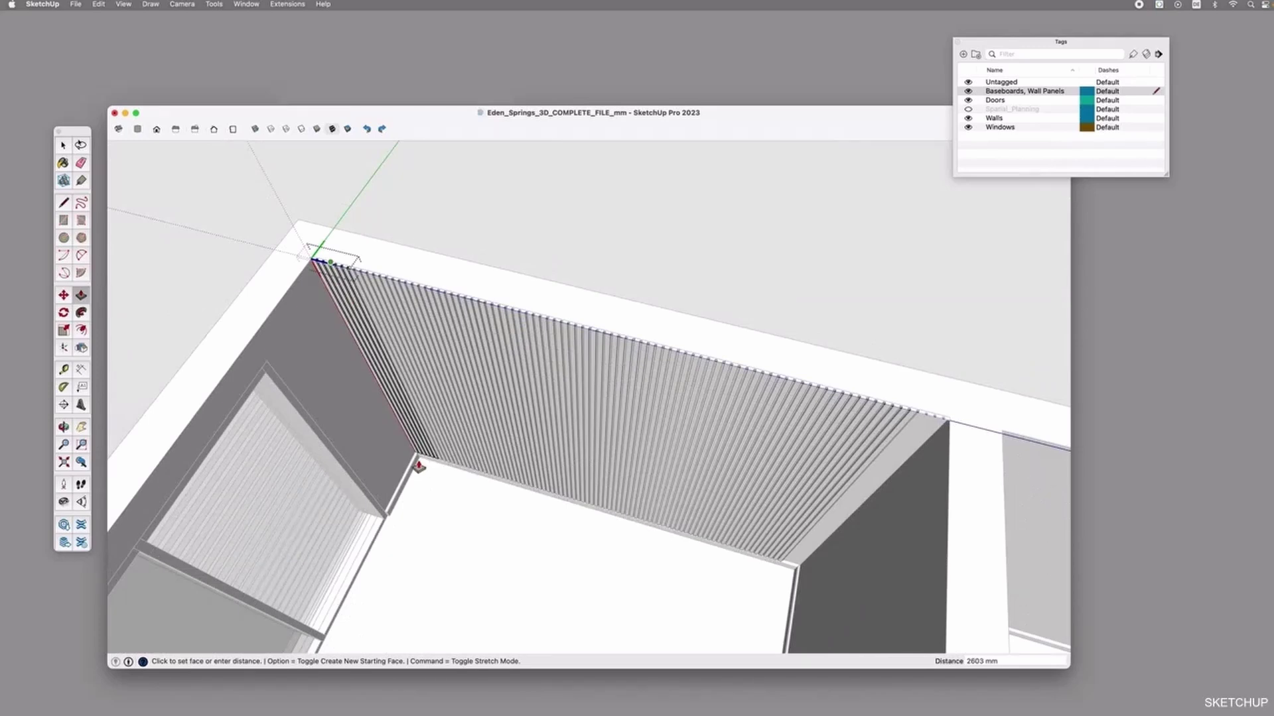
pyautogui.scroll(1, 388, 516)
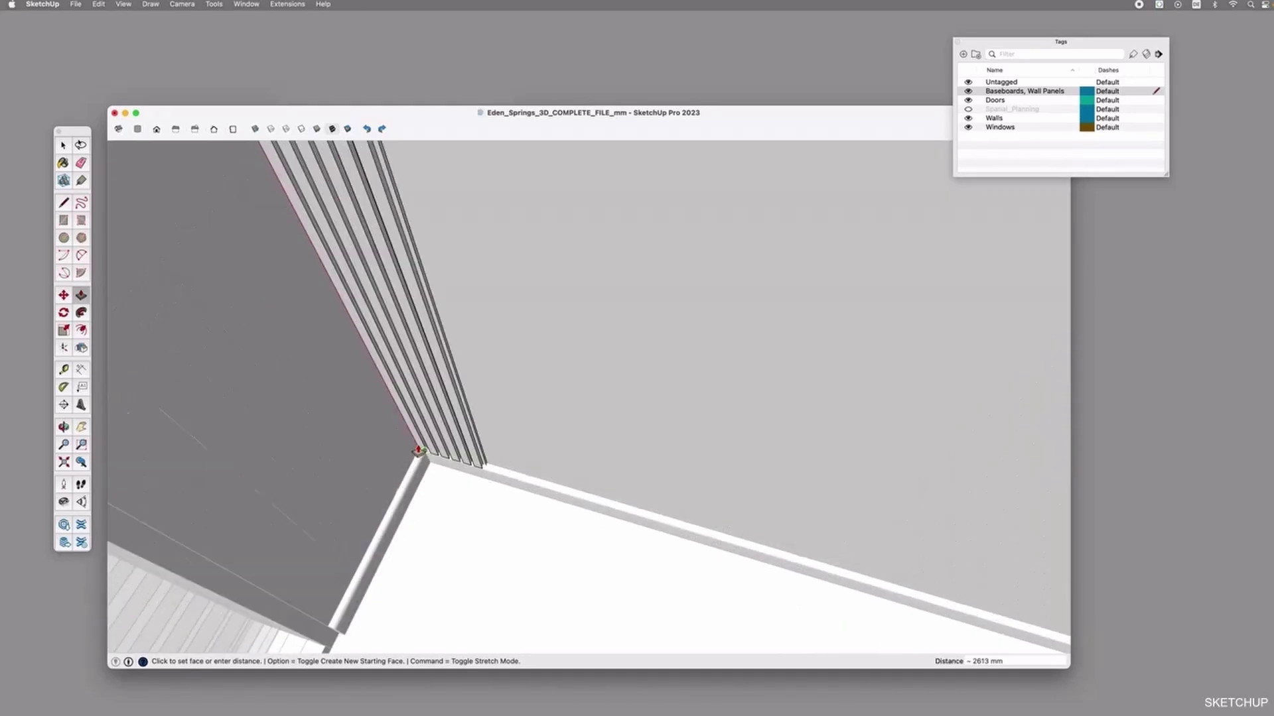
pyautogui.scroll(4, 419, 453)
pyautogui.click(423, 450)
pyautogui.scroll(-5, 469, 447)
pyautogui.press('space')
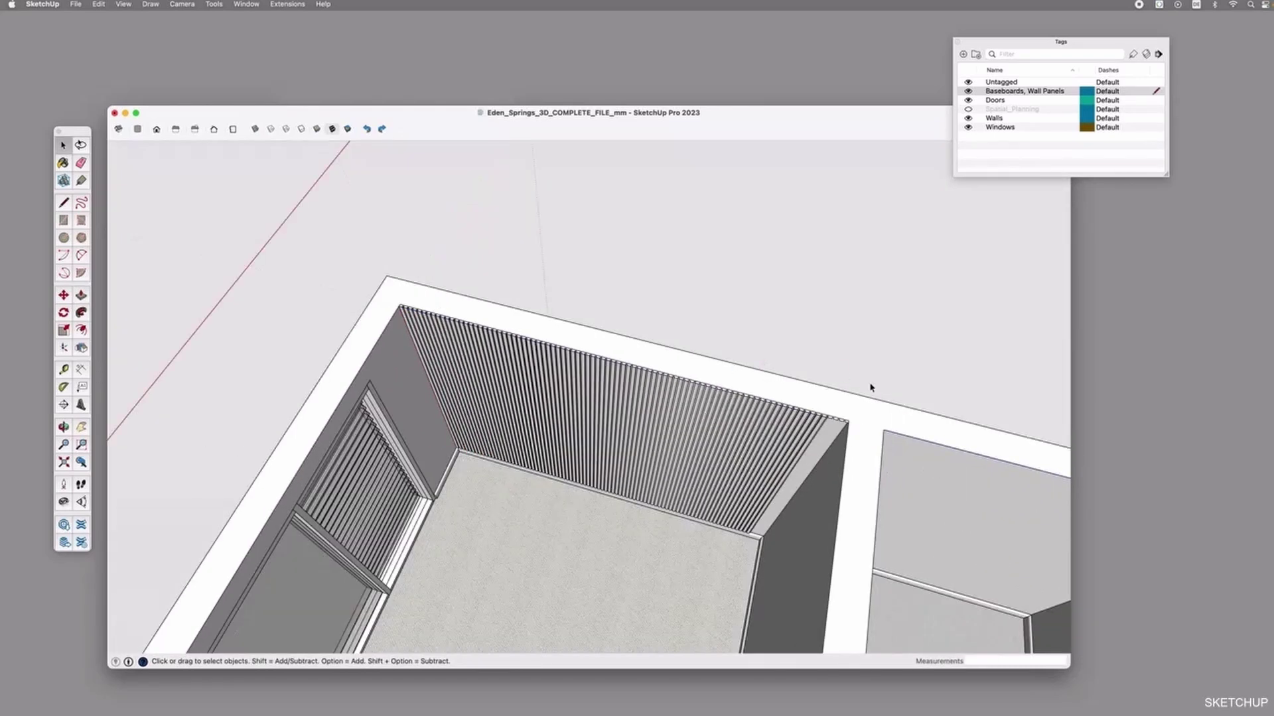
# Push/Pull the trimmed corner panel's end slats down to the baseboard
pyautogui.scroll(5, 871, 387)
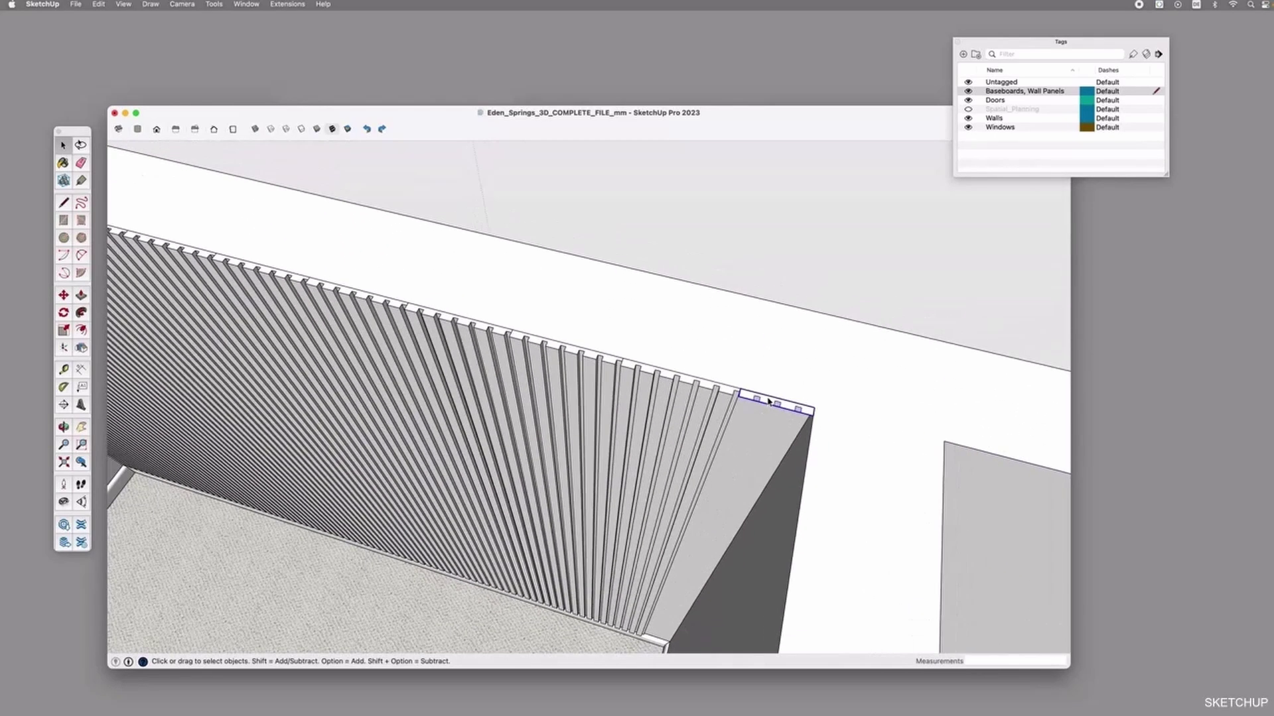
pyautogui.doubleClick(768, 402)
pyautogui.click(768, 402)
pyautogui.press('p')
pyautogui.doubleClick(767, 402)
pyautogui.scroll(-4, 796, 363)
pyautogui.press('space')
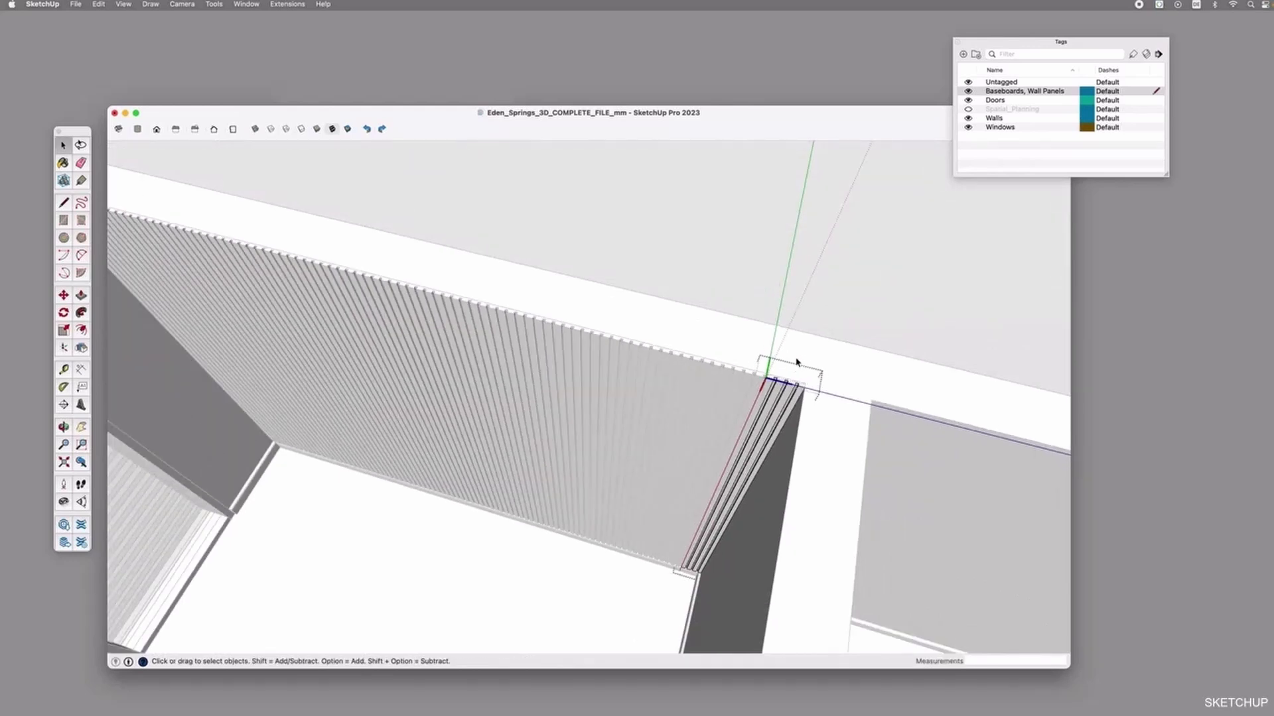
pyautogui.scroll(-5, 796, 362)
pyautogui.press('Escape')
# Select the slats along the fluted wall to check them, then clear the selection
pyautogui.click(807, 388)
pyautogui.keyDown('shift'); pyautogui.click(749, 362); pyautogui.keyUp('shift')
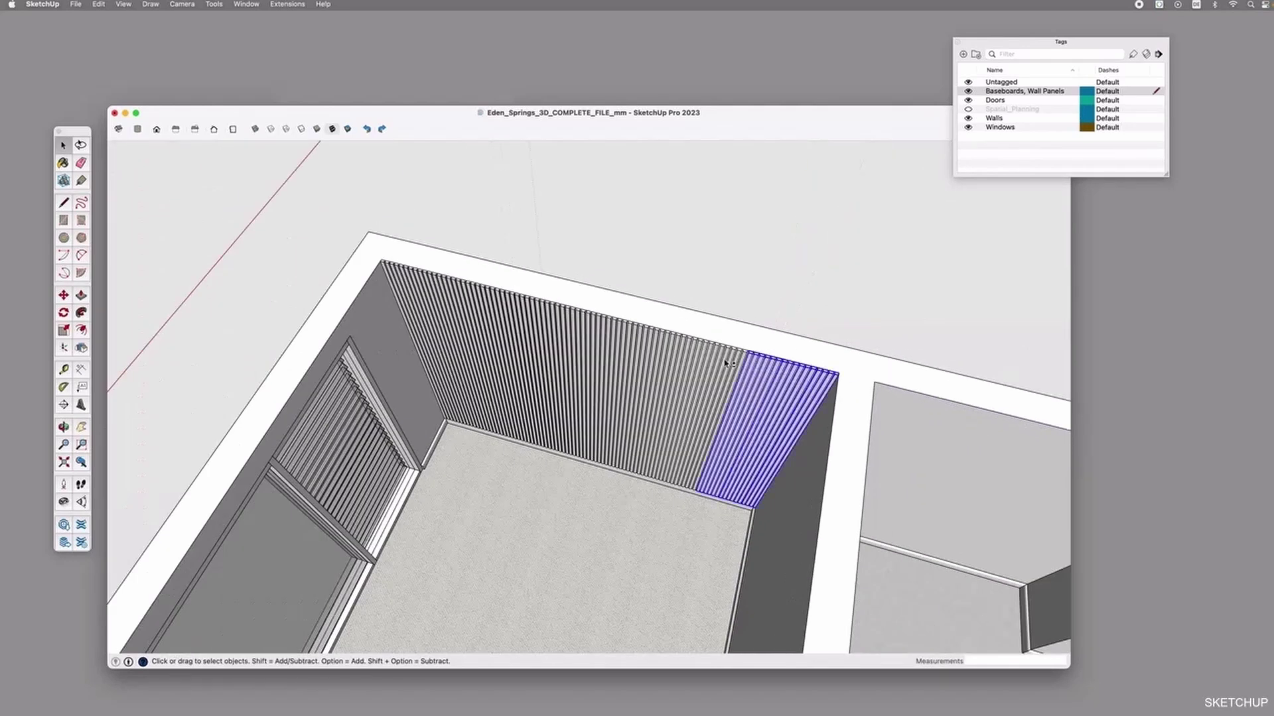
pyautogui.keyDown('shift'); pyautogui.click(665, 350); pyautogui.keyUp('shift')
pyautogui.keyDown('shift'); pyautogui.click(637, 343); pyautogui.keyUp('shift')
pyautogui.keyDown('shift'); pyautogui.click(606, 335); pyautogui.keyUp('shift')
pyautogui.keyDown('shift'); pyautogui.click(572, 327); pyautogui.keyUp('shift')
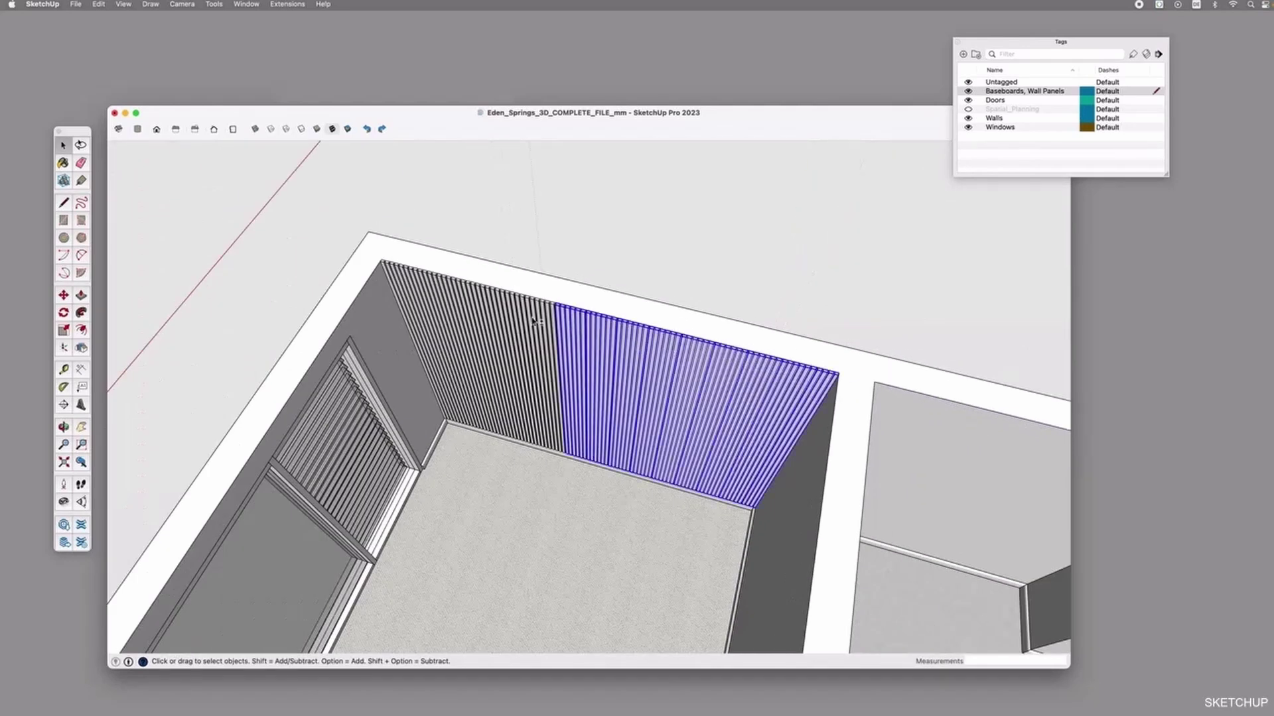
pyautogui.keyDown('shift'); pyautogui.moveTo(483, 303); pyautogui.dragTo(426, 288); pyautogui.keyUp('shift')
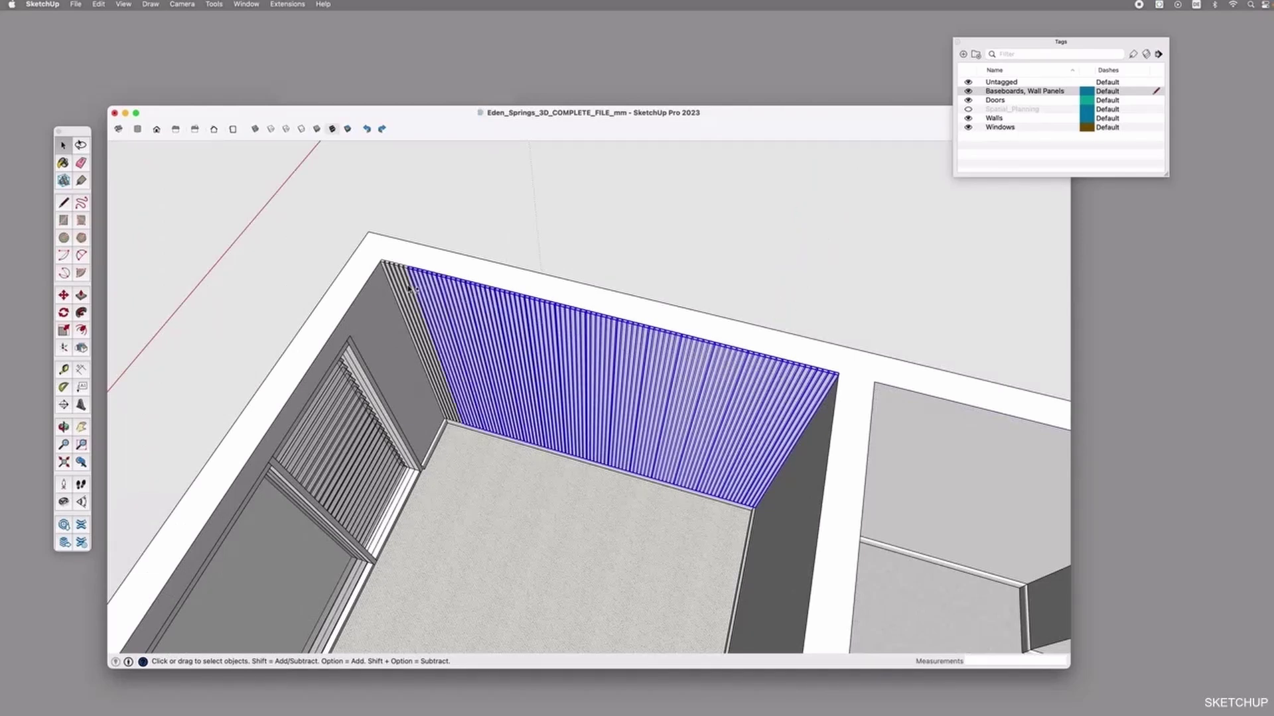
pyautogui.click(682, 285)
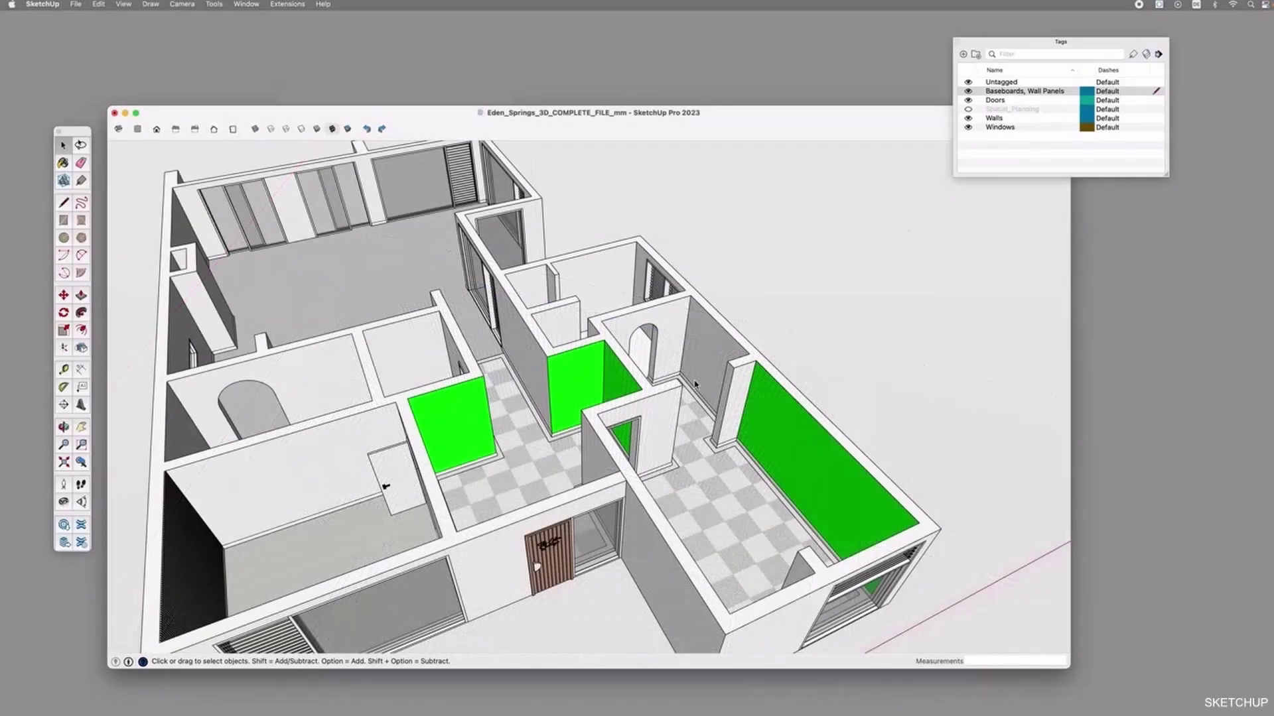
# Orbit and pan over the house to show both tiled rooms and the left room's fluted wall
pyautogui.moveTo(611, 443); pyautogui.dragTo(624, 431, button='middle')
pyautogui.moveTo(624, 432); pyautogui.dragTo(576, 399)
pyautogui.scroll(5, 316, 377)
pyautogui.keyDown('shift'); pyautogui.moveTo(316, 377); pyautogui.dragTo(409, 373); pyautogui.keyUp('shift')
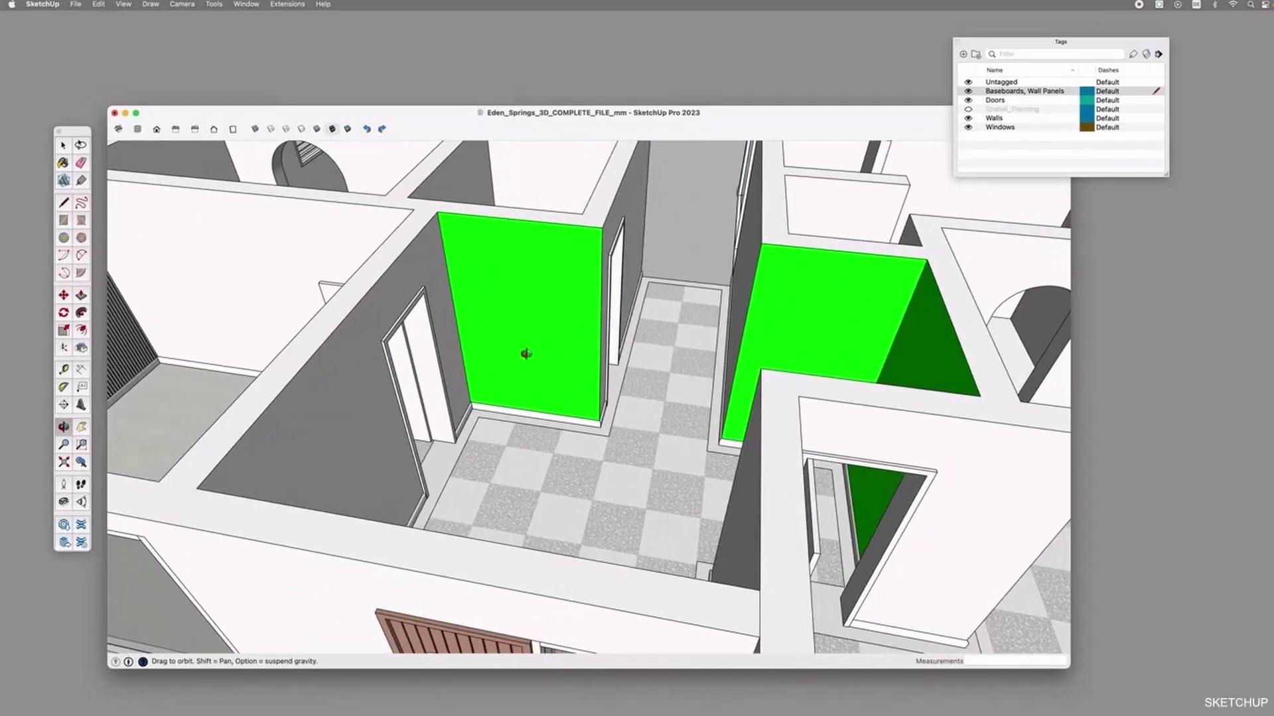
pyautogui.moveTo(523, 352); pyautogui.dragTo(552, 352)
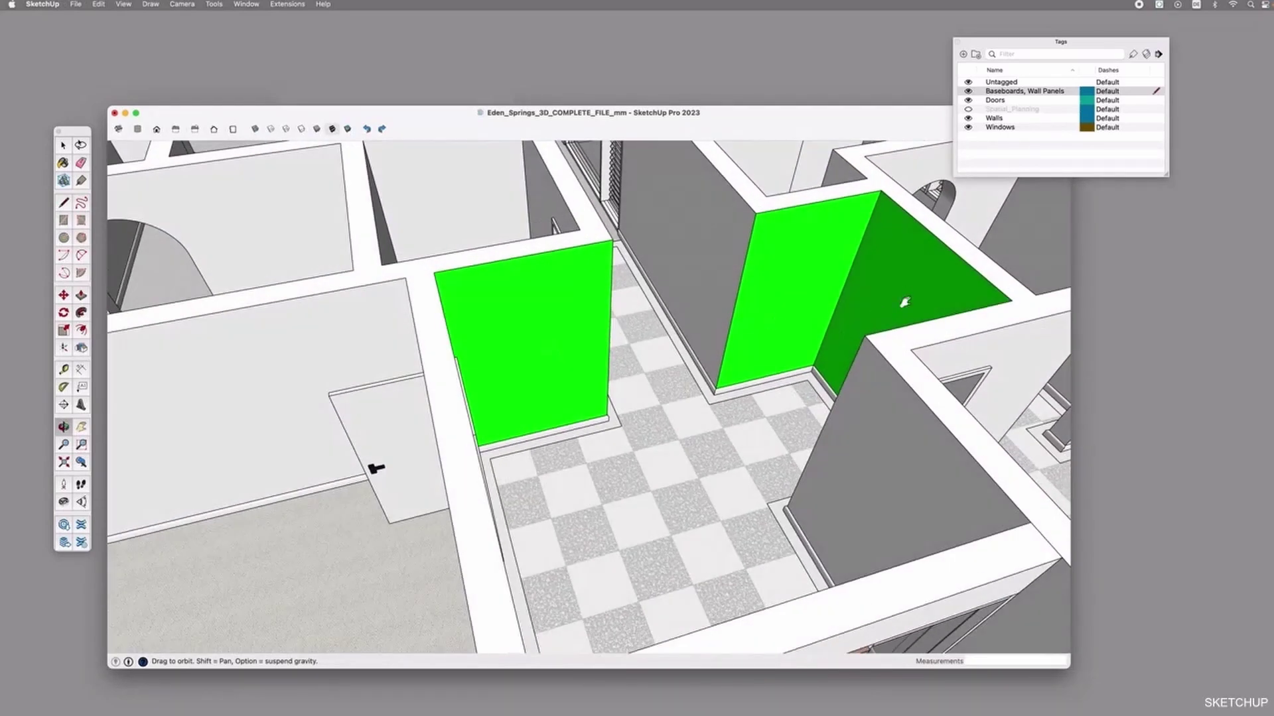
pyautogui.keyDown('shift'); pyautogui.moveTo(905, 303); pyautogui.dragTo(617, 285); pyautogui.keyUp('shift')
pyautogui.moveTo(617, 285); pyautogui.dragTo(779, 378)
pyautogui.scroll(-4, 779, 378)
pyautogui.keyDown('shift'); pyautogui.moveTo(881, 392); pyautogui.dragTo(808, 344); pyautogui.keyUp('shift')
pyautogui.scroll(-3, 809, 341)
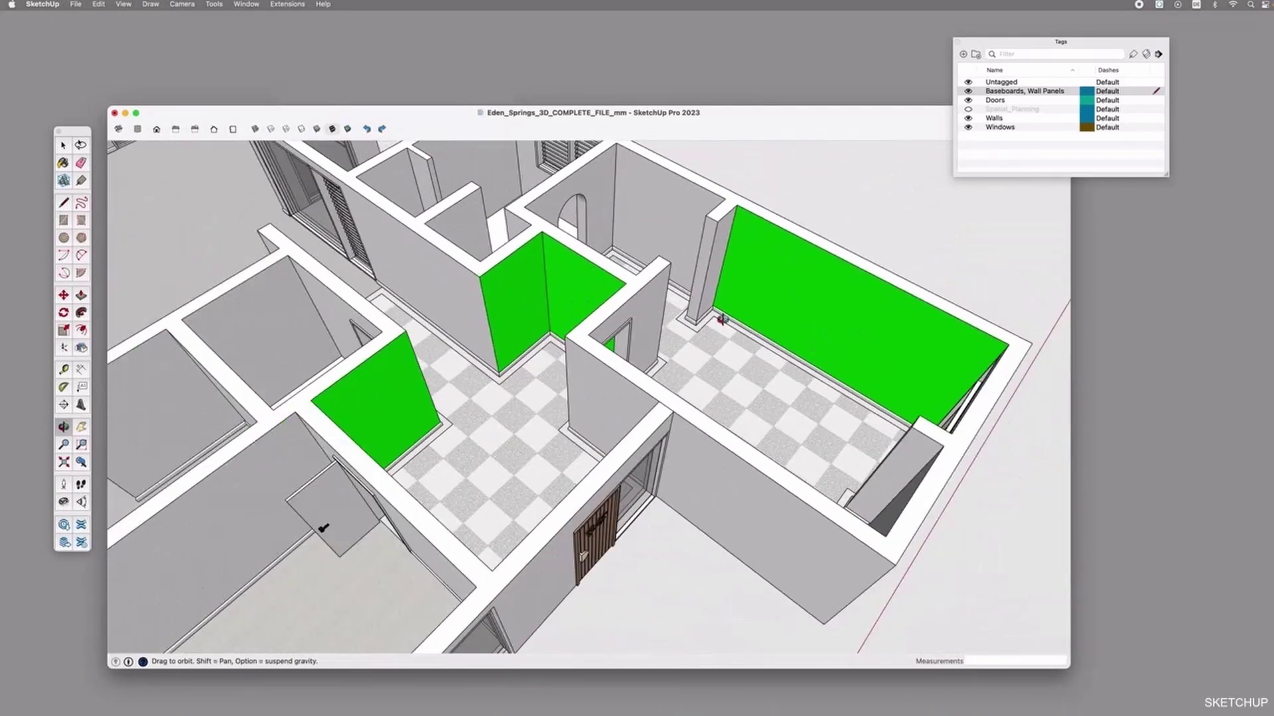
pyautogui.moveTo(663, 402); pyautogui.dragTo(573, 381, button='middle')
# Select the left room's fluted panel and start Move-copying it into the next room
pyautogui.click(247, 388)
pyautogui.press('m')
pyautogui.press('alt')
pyautogui.click(232, 284)
pyautogui.scroll(-3, 299, 284)
# Place and rotate the copied panel, then move it by its corner against the tiled room's back wall
pyautogui.click(549, 272)
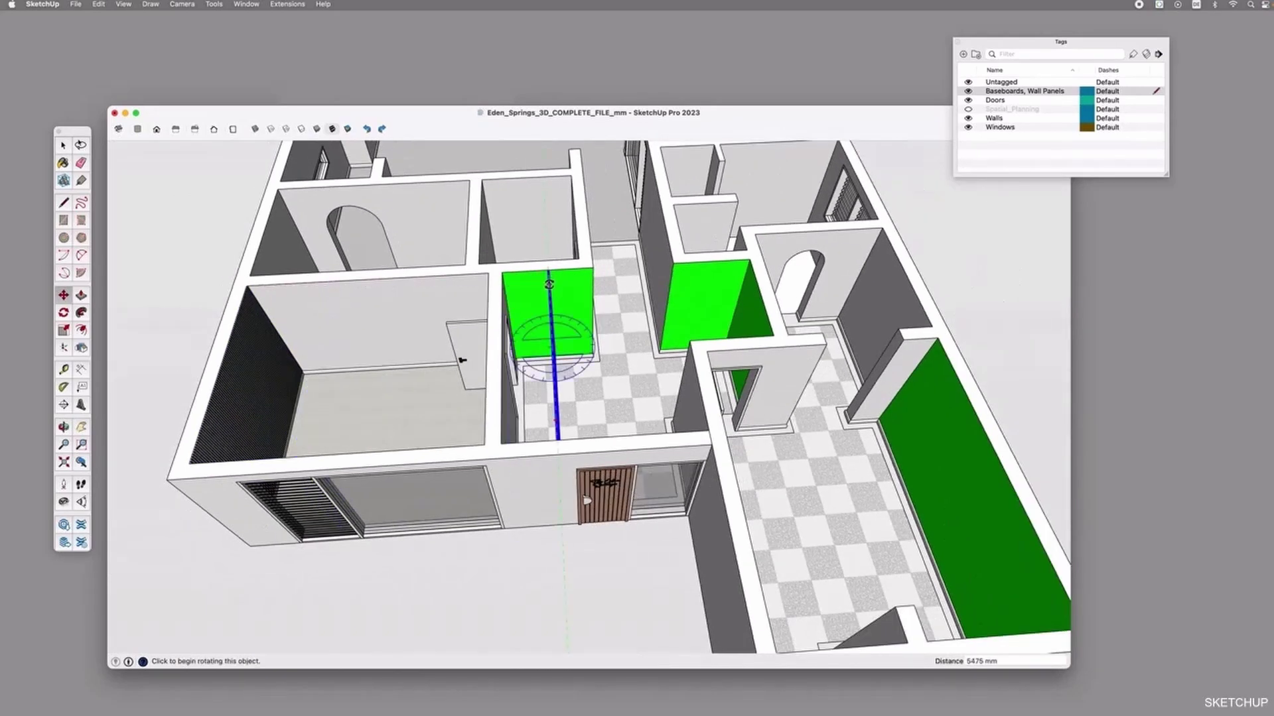
pyautogui.click(549, 283)
pyautogui.click(657, 340)
pyautogui.click(444, 354)
pyautogui.click(503, 273)
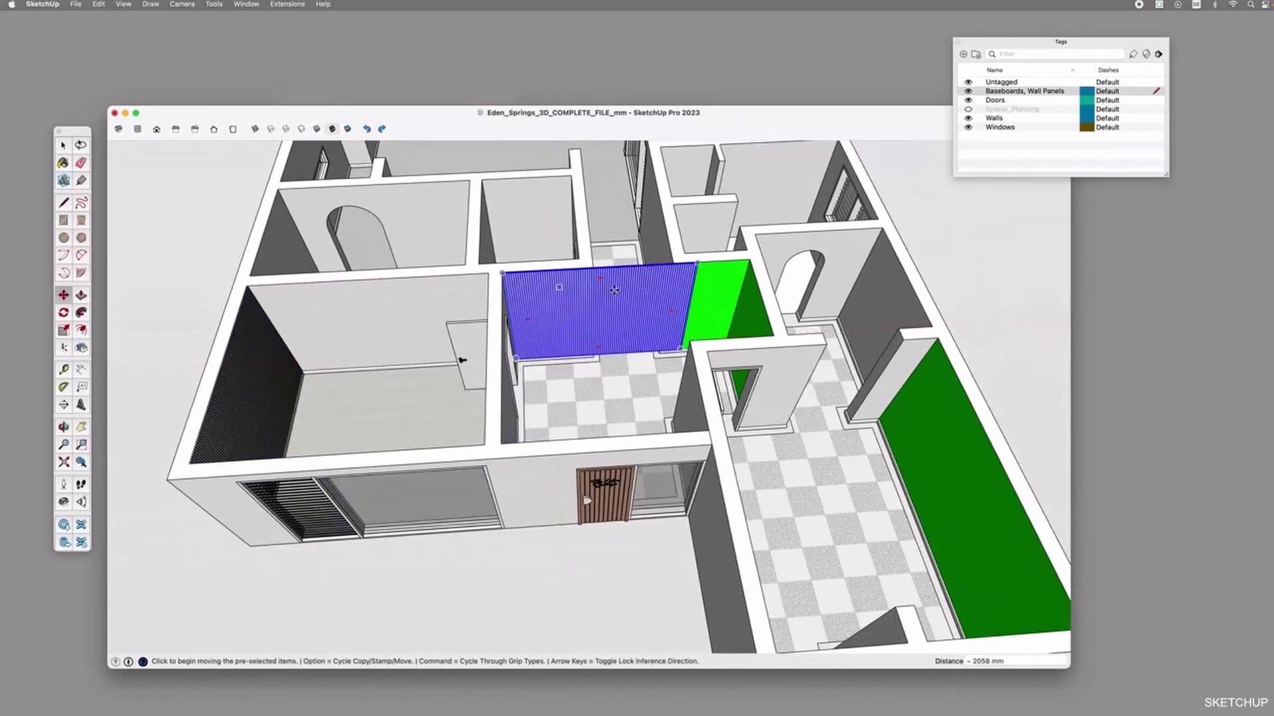
pyautogui.press('space')
pyautogui.scroll(3, 644, 286)
# Inside the copied panel, delete the surplus slats at its end
pyautogui.doubleClick(645, 285)
pyautogui.press('Delete')
pyautogui.click(599, 281)
pyautogui.press('Delete')
pyautogui.scroll(3, 576, 279)
pyautogui.rightClick(561, 250)
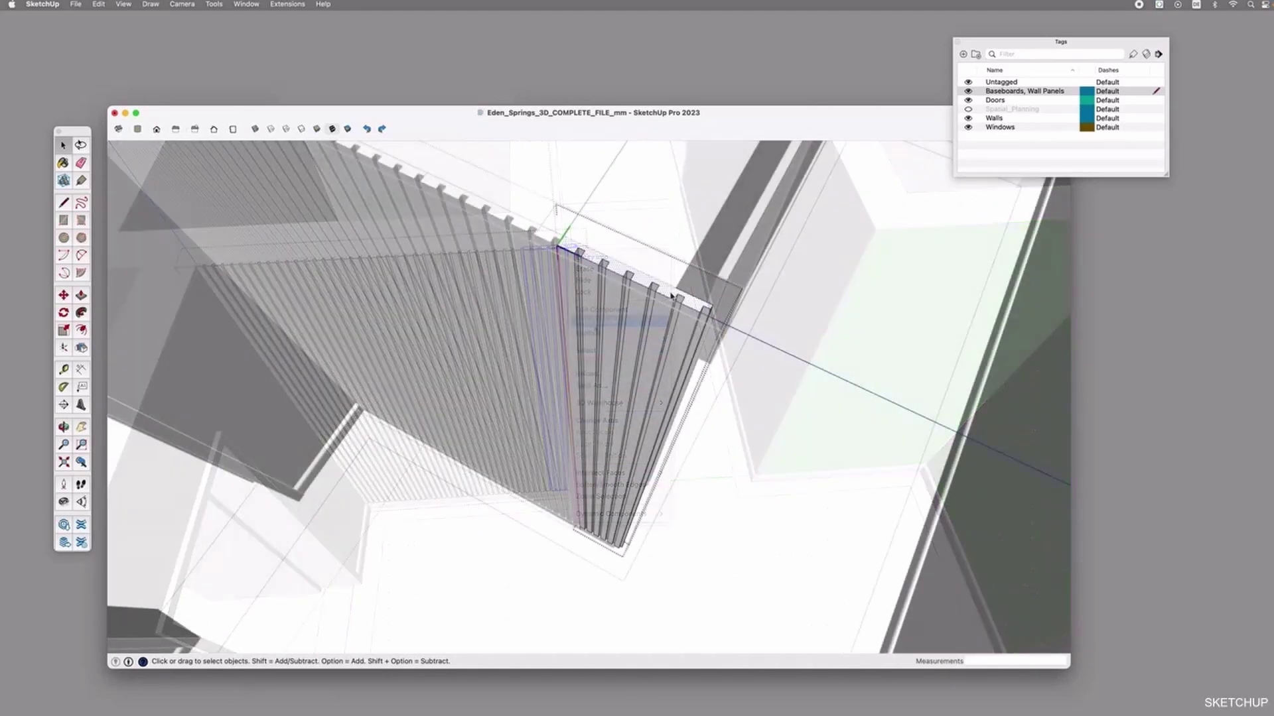
# Draw a line to close the panel's end and Push/Pull that face 2600 mm
pyautogui.press('l')
pyautogui.scroll(3, 672, 296)
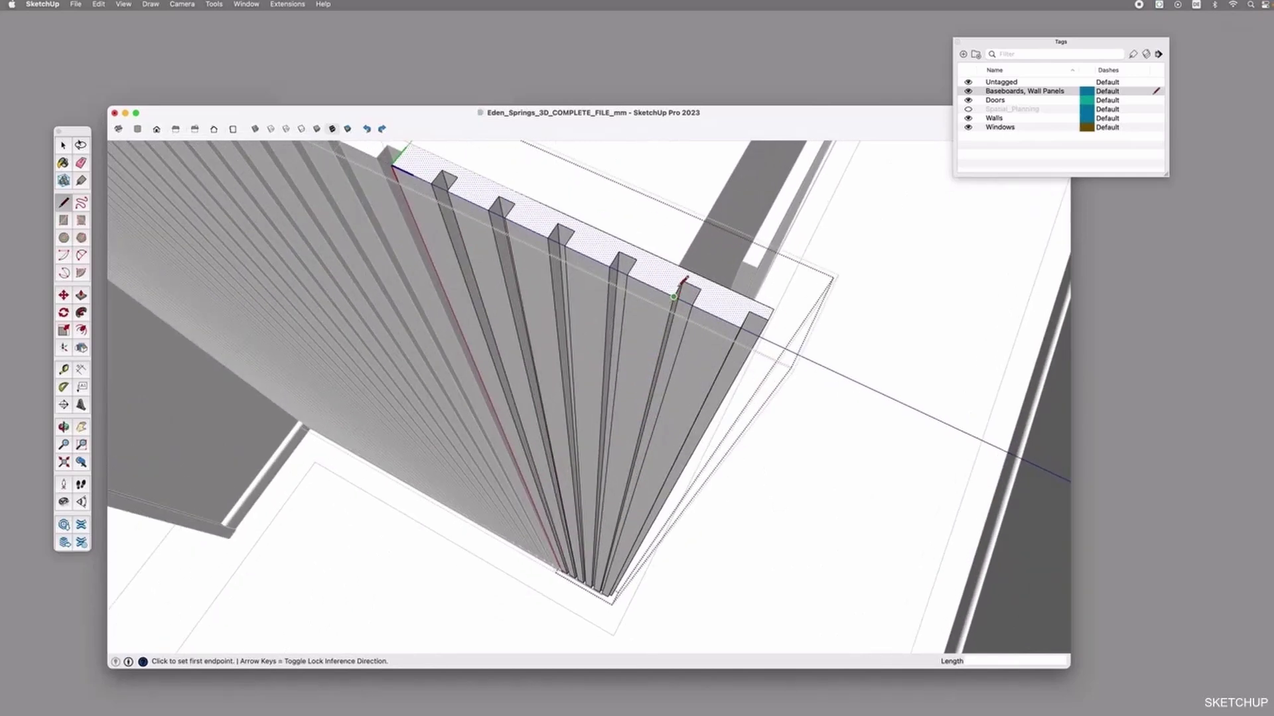
pyautogui.press('space')
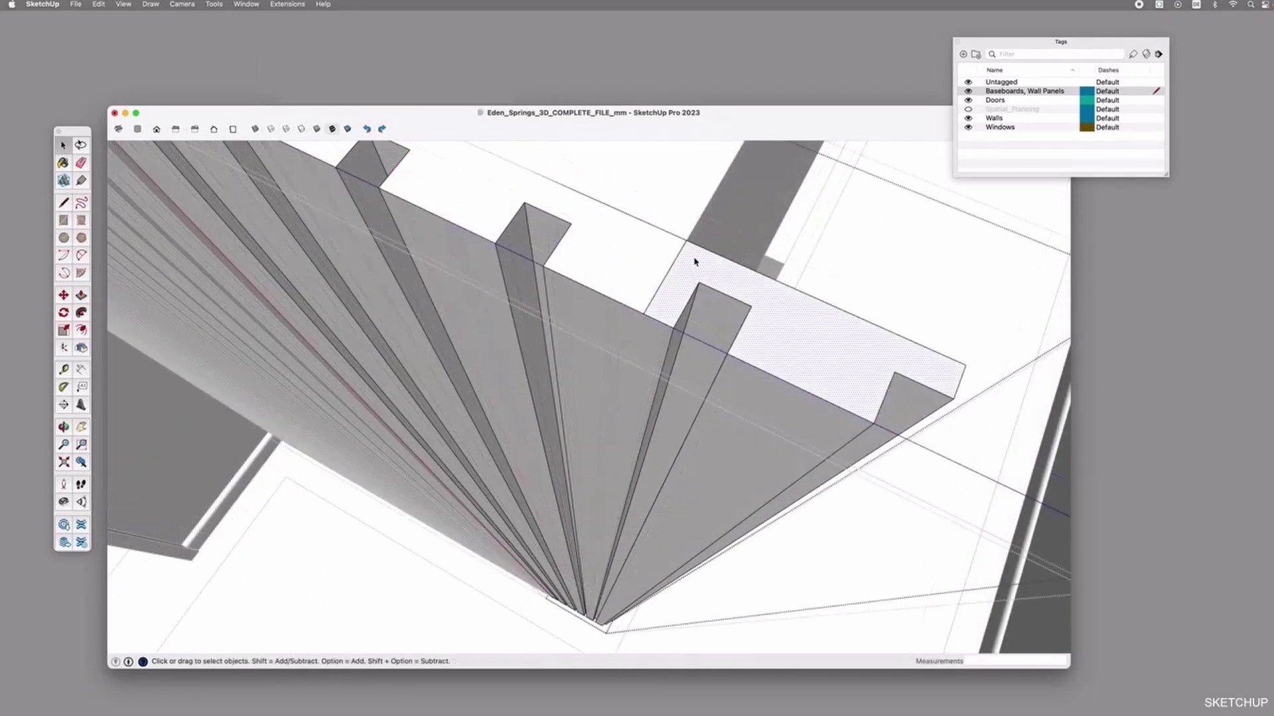
pyautogui.press('p')
pyautogui.click(676, 307)
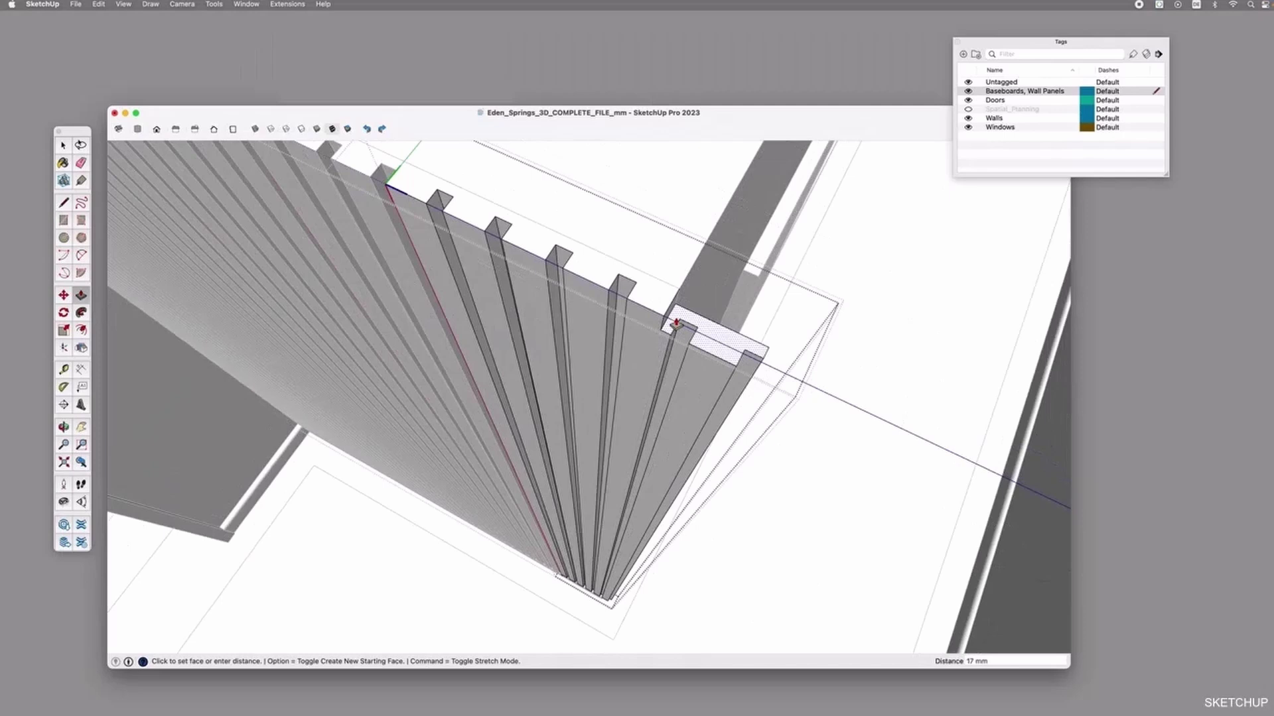
pyautogui.scroll(-8, 676, 324)
pyautogui.click(624, 529)
pyautogui.press('space')
pyautogui.click(663, 519)
pyautogui.click(653, 526)
pyautogui.moveTo(609, 559); pyautogui.dragTo(578, 398, button='middle')
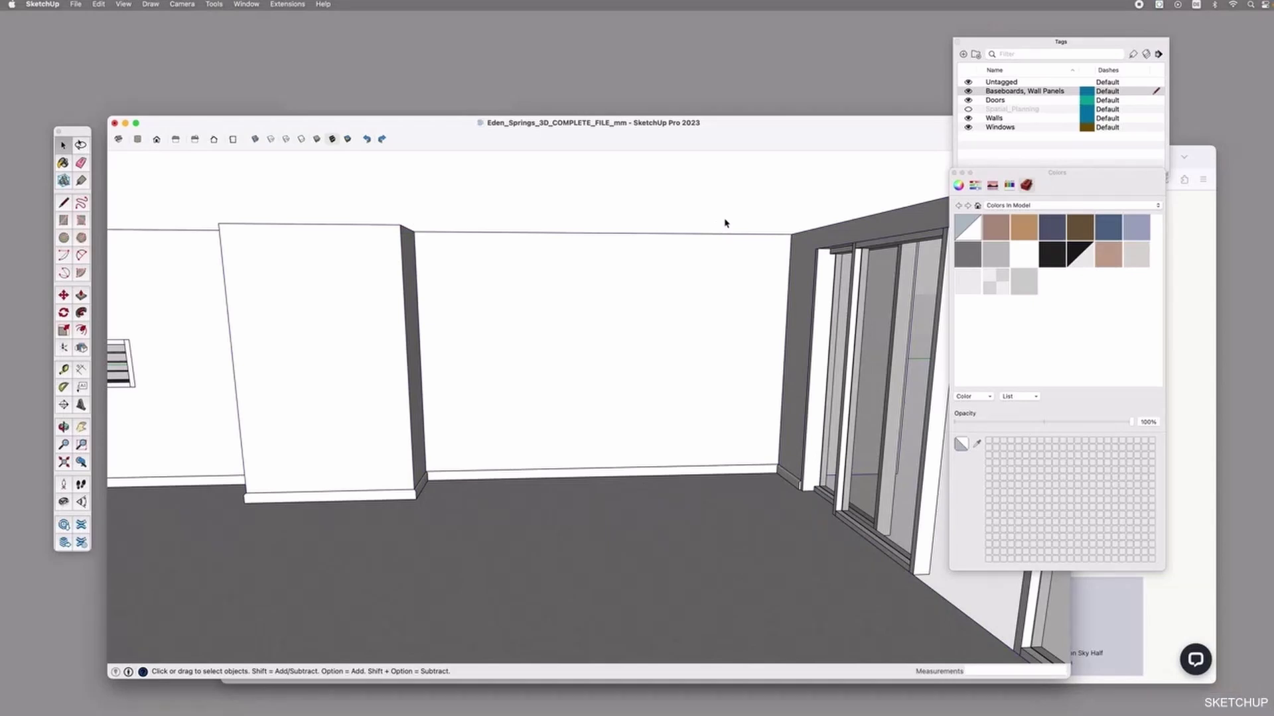
# Orbit down onto the plain white room's walls and make Walls the active tag
pyautogui.press('o')
pyautogui.moveTo(456, 307); pyautogui.dragTo(498, 446)
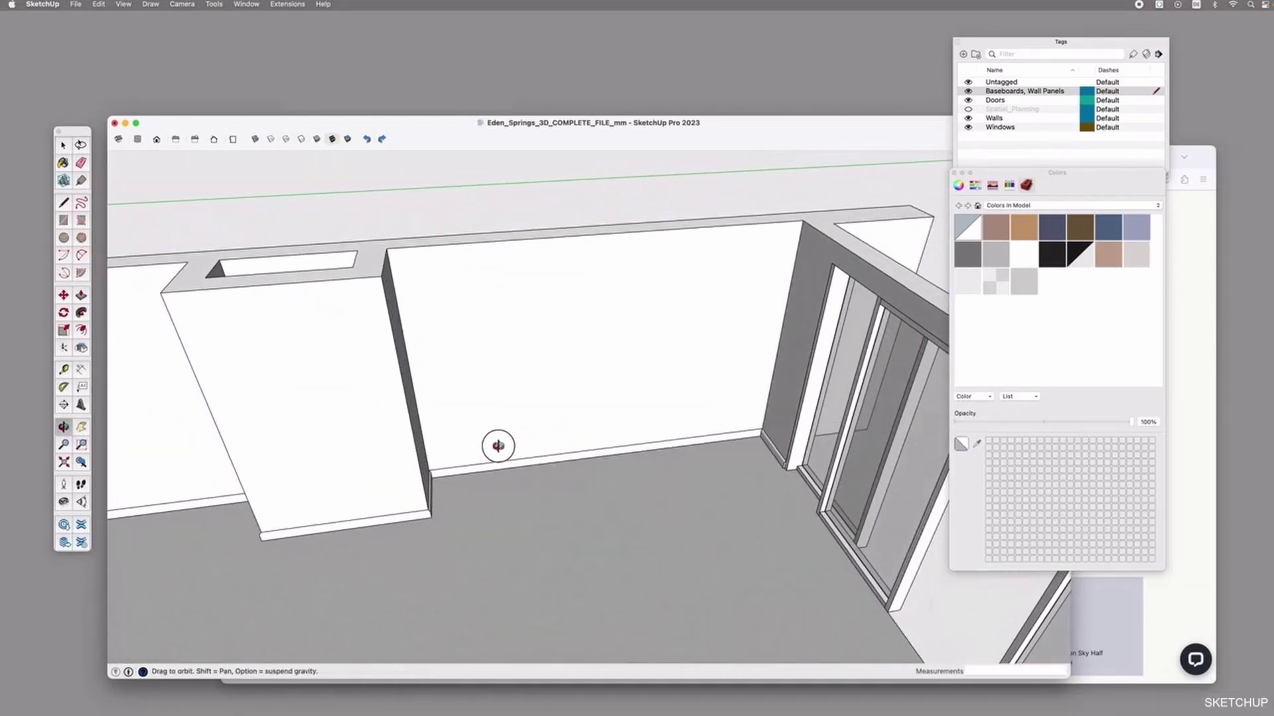
pyautogui.click(1044, 119)
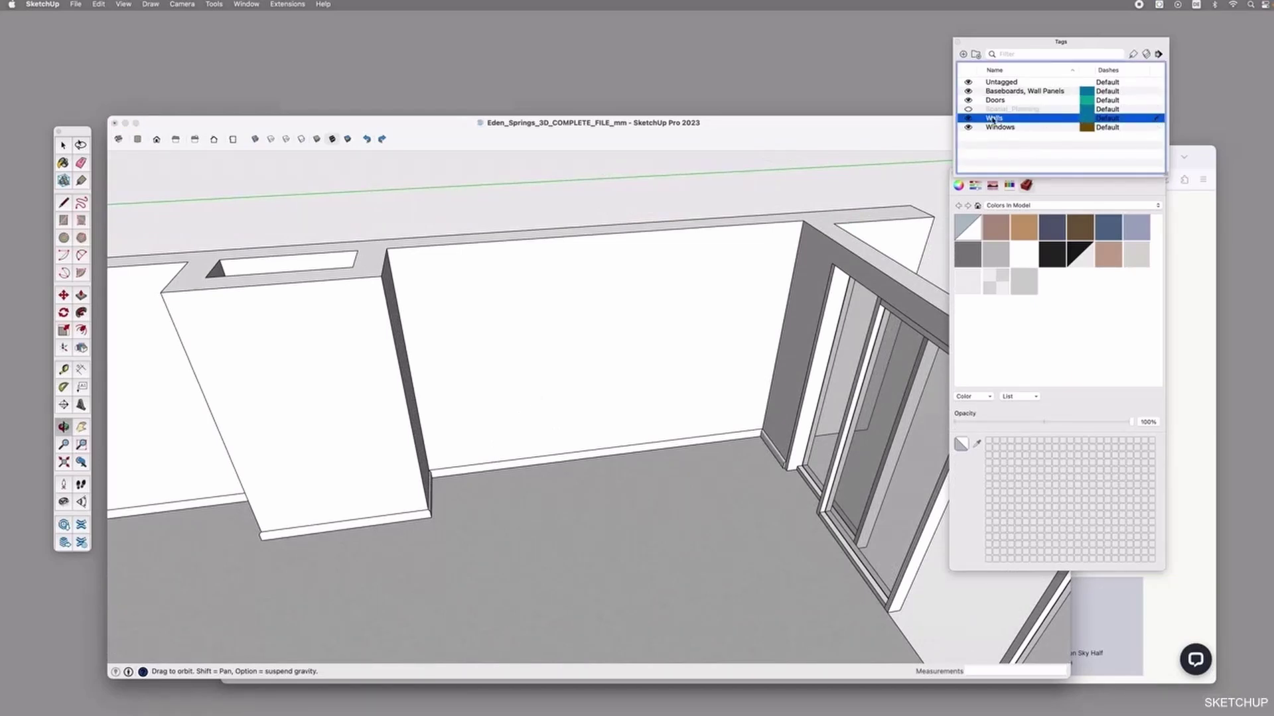
# Copy hex #e1d6d8 from the Dulux Pink Polar Quarter swatch and return to SketchUp's Paint Bucket
pyautogui.click(1174, 270)
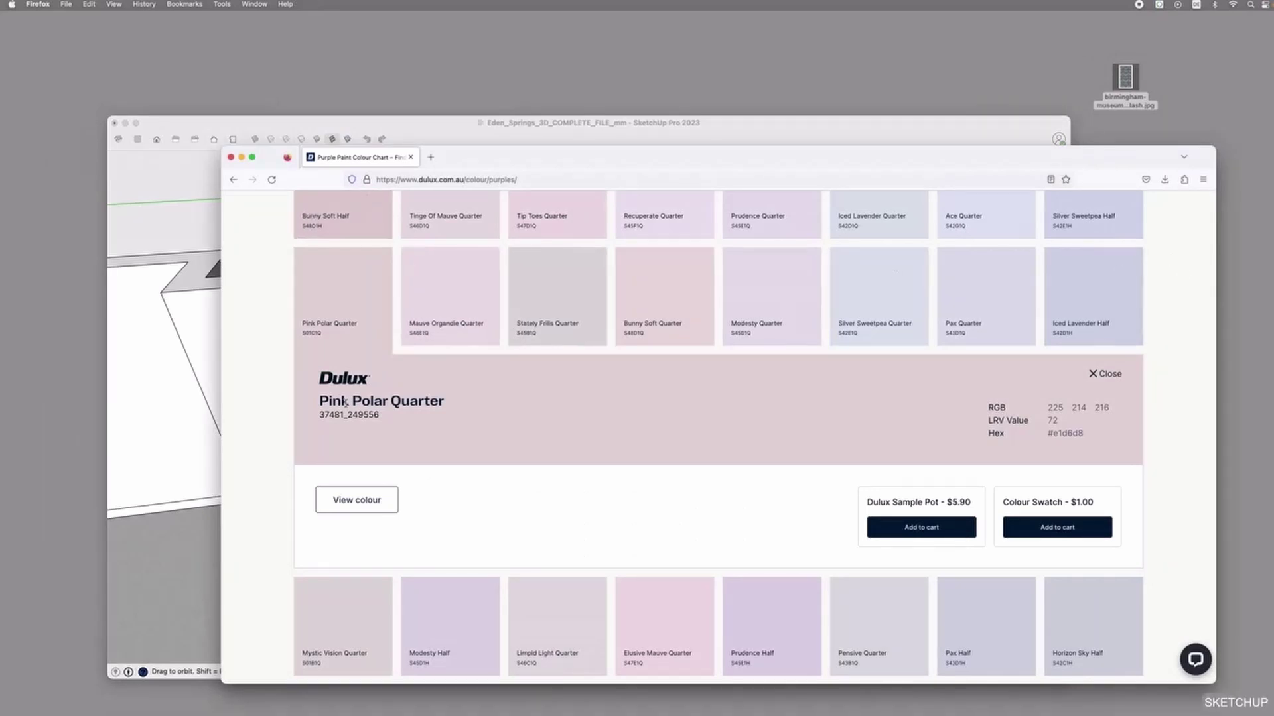
pyautogui.moveTo(990, 408); pyautogui.dragTo(1082, 436)
pyautogui.click(1048, 435)
pyautogui.rightClick(1082, 435)
pyautogui.click(1094, 436)
pyautogui.click(608, 122)
pyautogui.press('b')
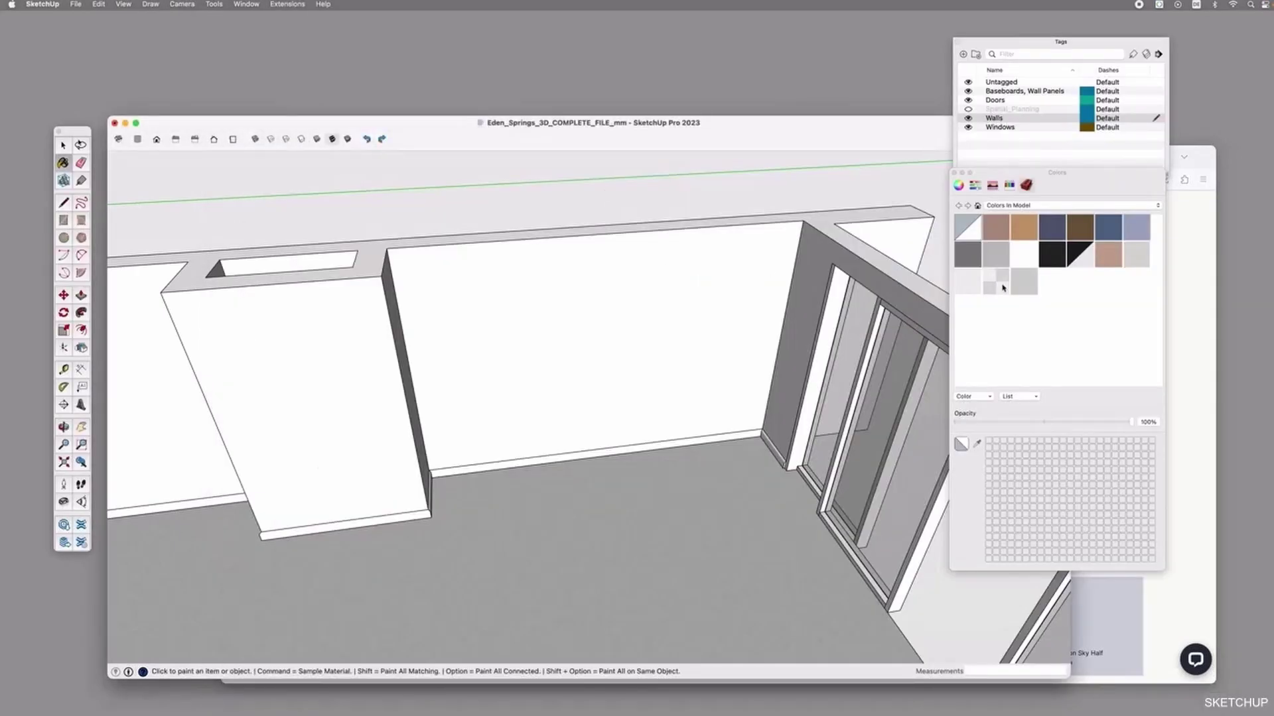
# Set the Colors panel to RGB Sliders and paste hex colour E1D6D8
pyautogui.click(976, 187)
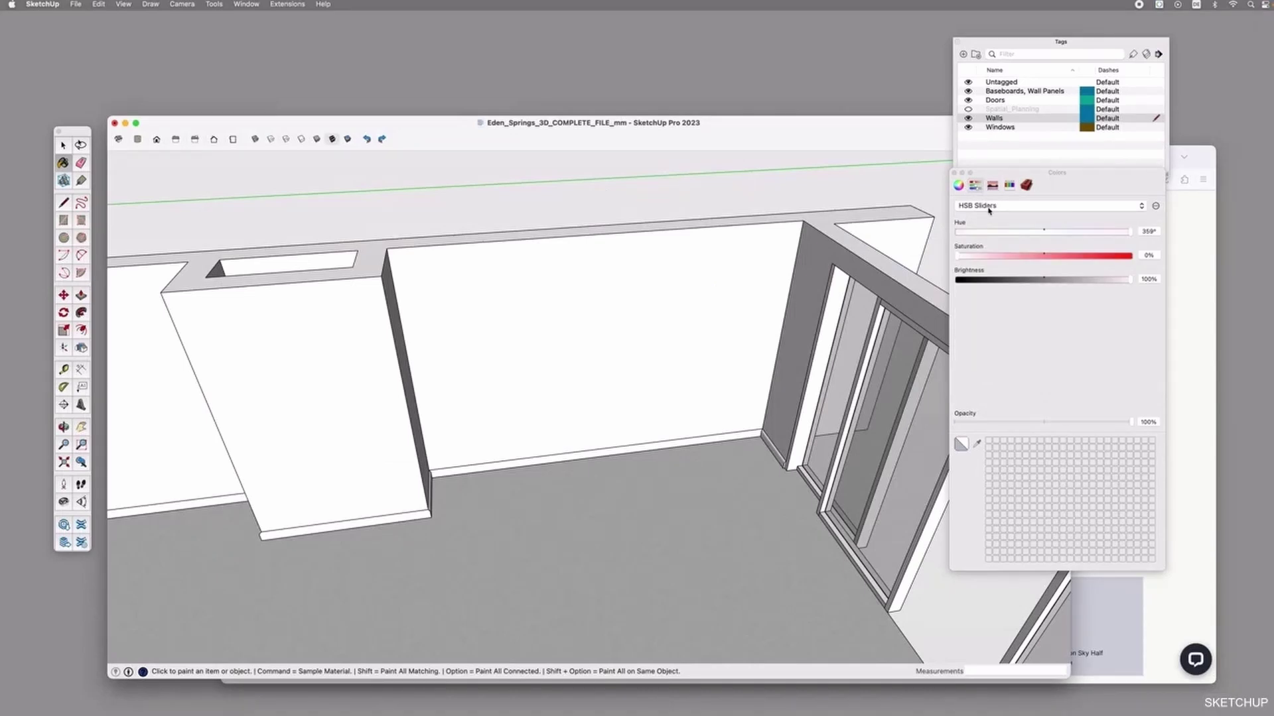
pyautogui.click(989, 206)
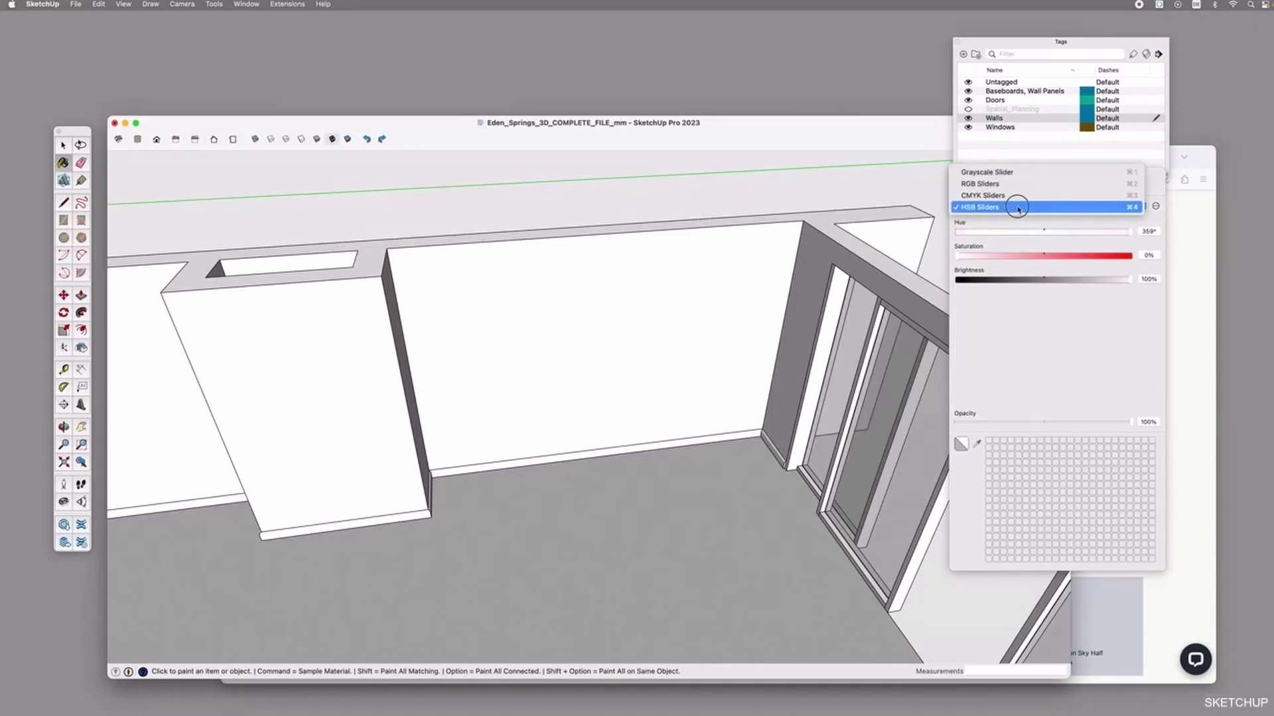
pyautogui.click(990, 186)
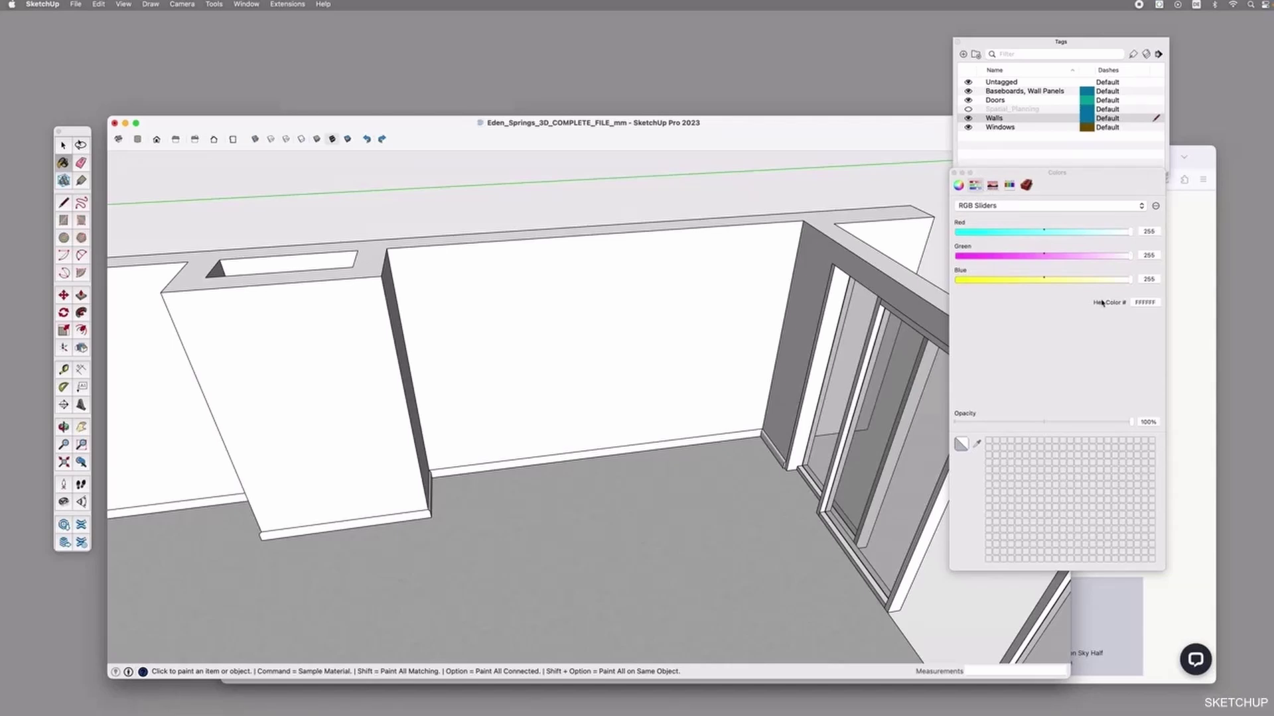
pyautogui.click(1139, 302)
pyautogui.doubleClick(1144, 302)
pyautogui.rightClick(1149, 302)
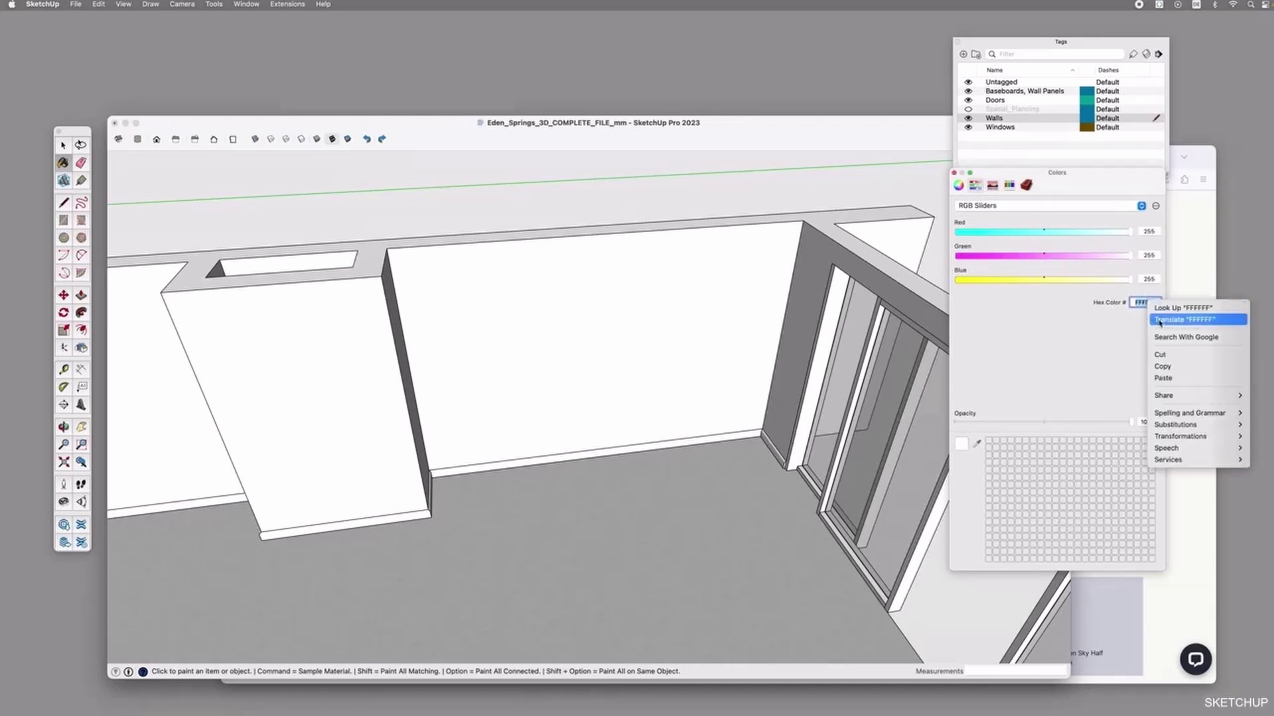
pyautogui.click(1172, 378)
pyautogui.press('Return')
# Paint the white room's back wall with the E1D6D8 pale pink
pyautogui.click(730, 332)
pyautogui.press('space')
pyautogui.click(633, 323)
pyautogui.press('b')
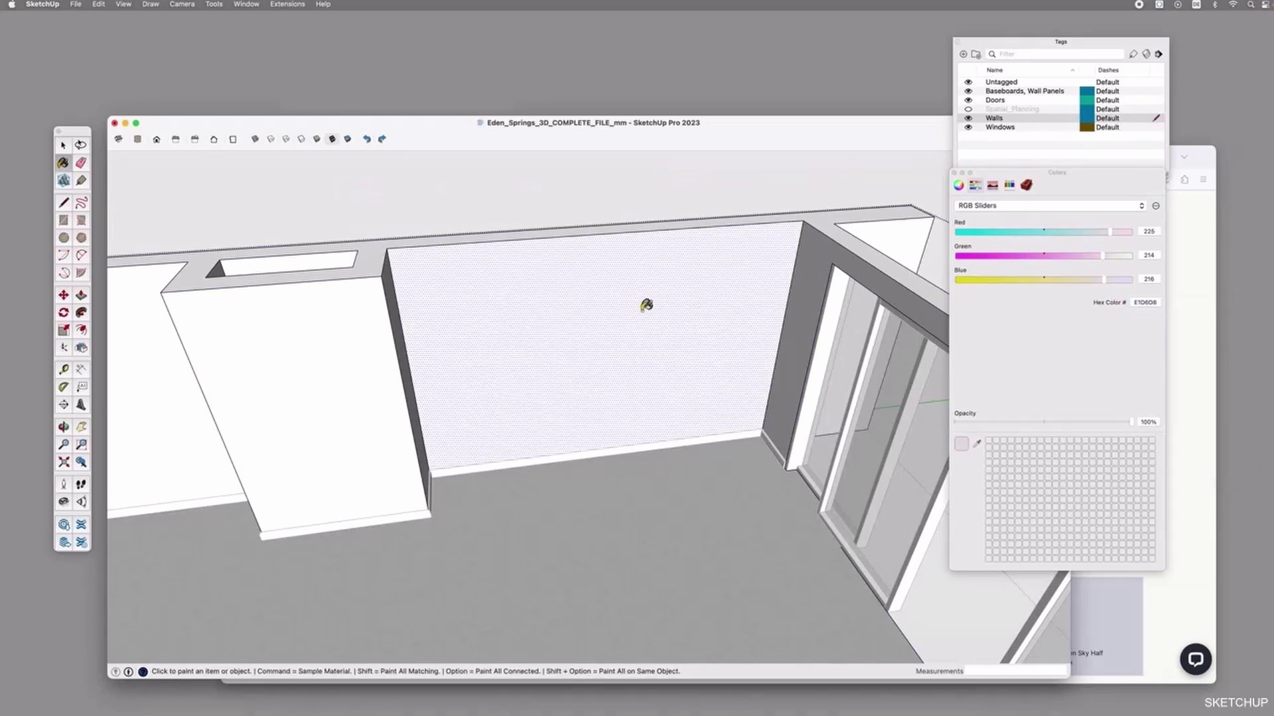
pyautogui.click(662, 287)
pyautogui.press('space')
pyautogui.click(647, 207)
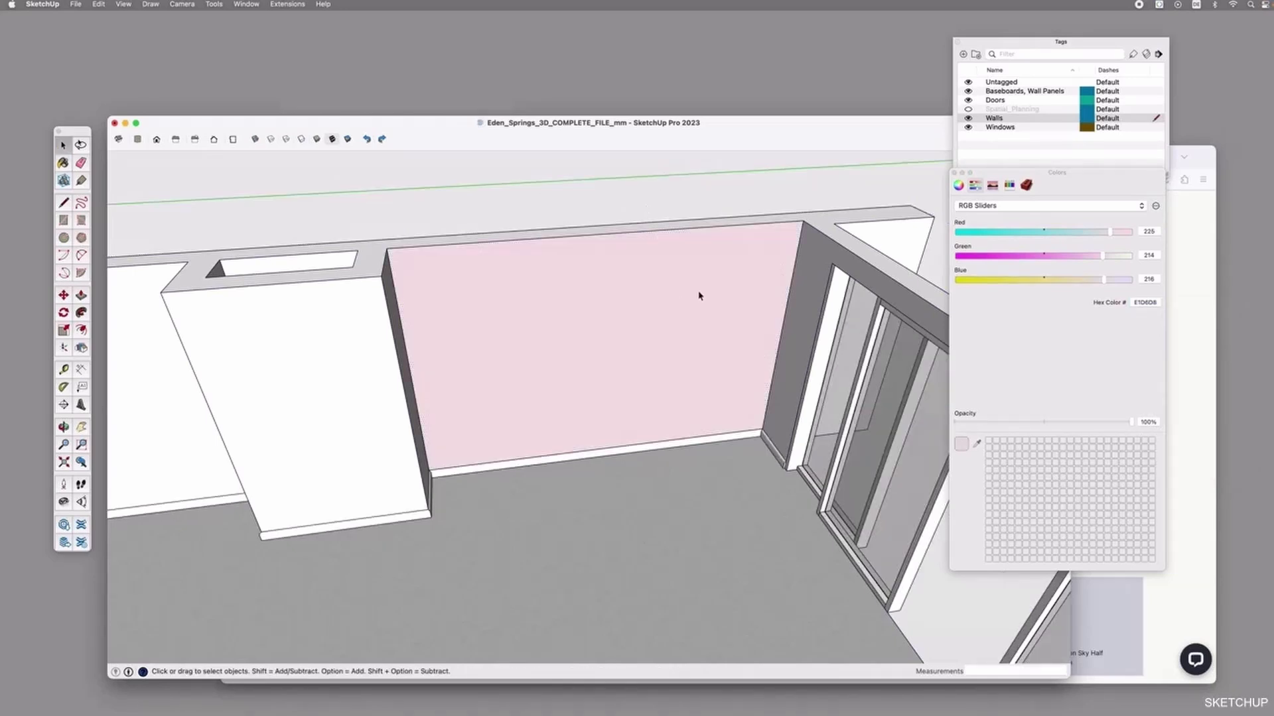
pyautogui.click(1062, 119)
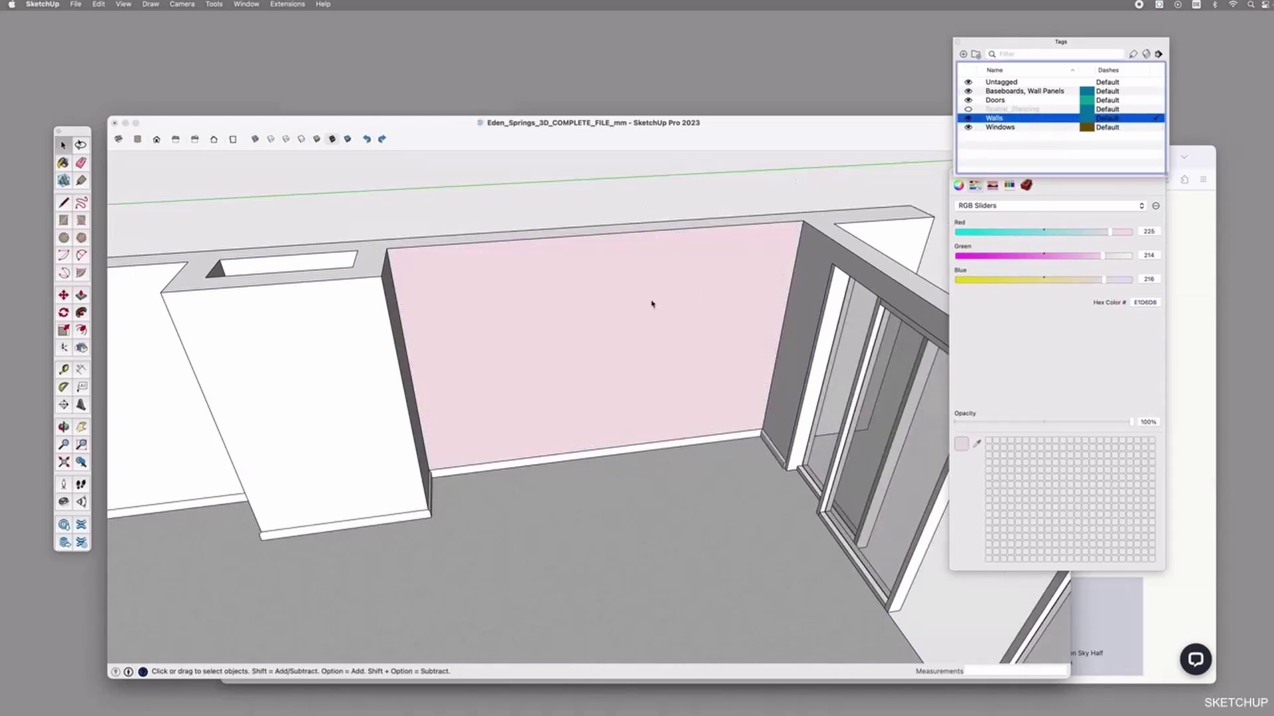
pyautogui.click(643, 325)
# Try sampling the pink Dulux swatch colour from the browser onto the wall
pyautogui.moveTo(660, 385); pyautogui.dragTo(690, 390, button='middle')
pyautogui.click(977, 445)
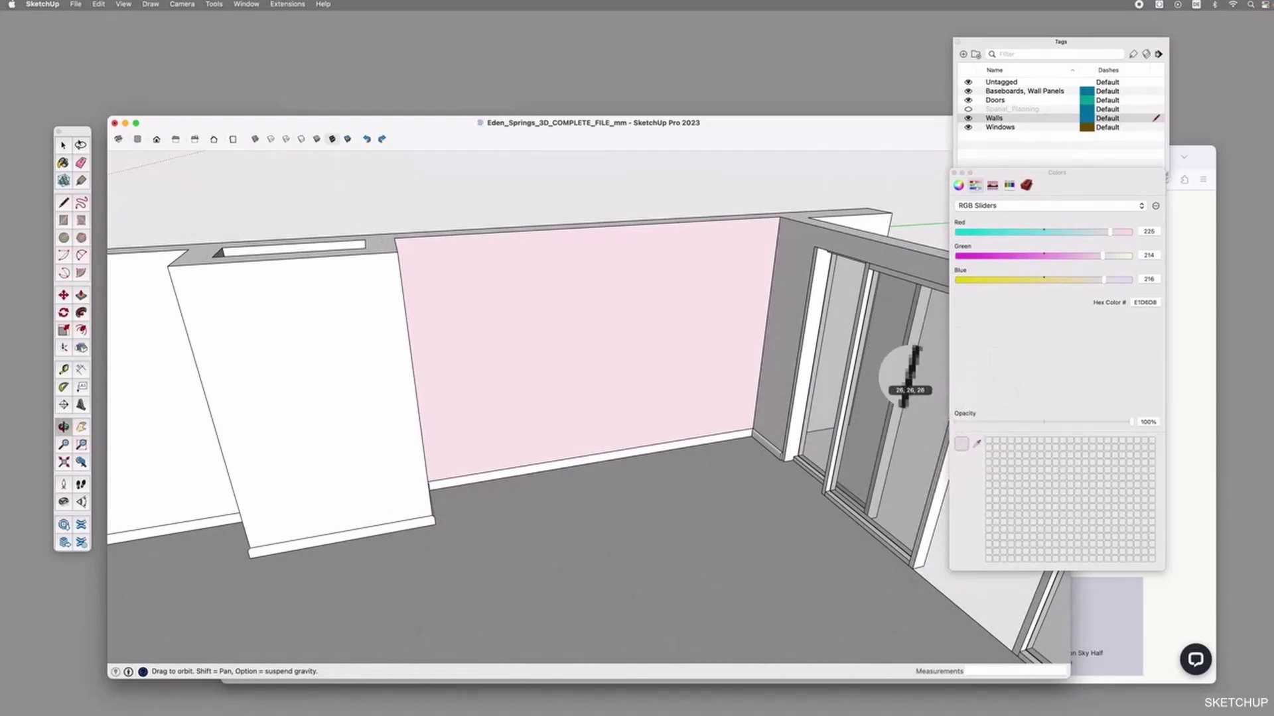
pyautogui.click(1200, 380)
pyautogui.moveTo(883, 163); pyautogui.dragTo(904, 36)
pyautogui.moveTo(239, 256); pyautogui.dragTo(326, 256)
pyautogui.click(235, 309)
pyautogui.press('b')
pyautogui.click(977, 444)
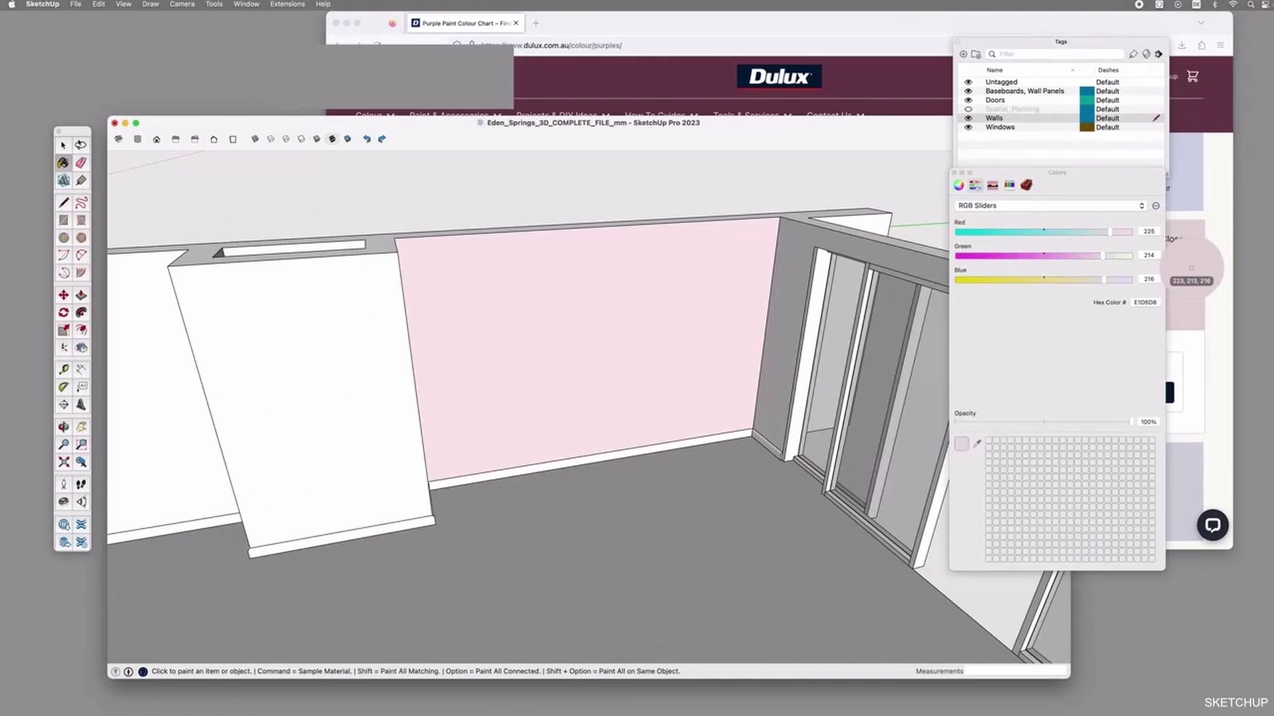
pyautogui.click(1189, 290)
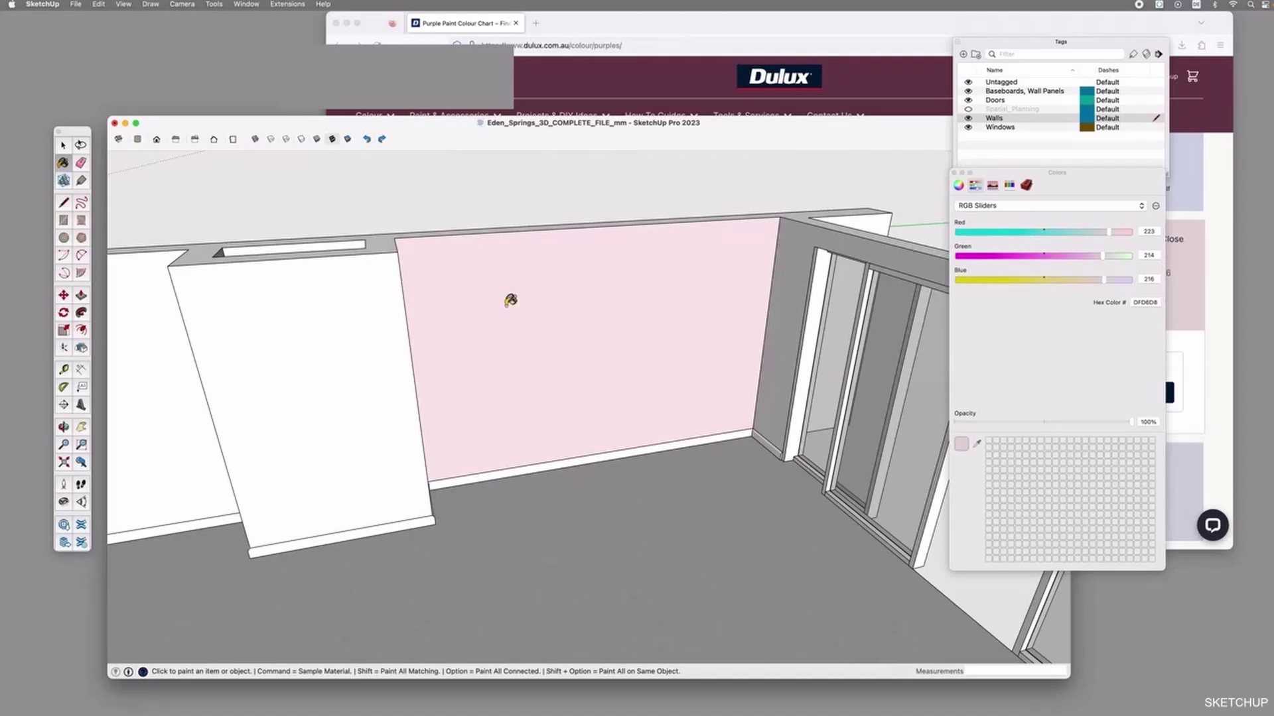
# Undo the wall paint, show the In Model colours, and close the Dulux page
pyautogui.press('space')
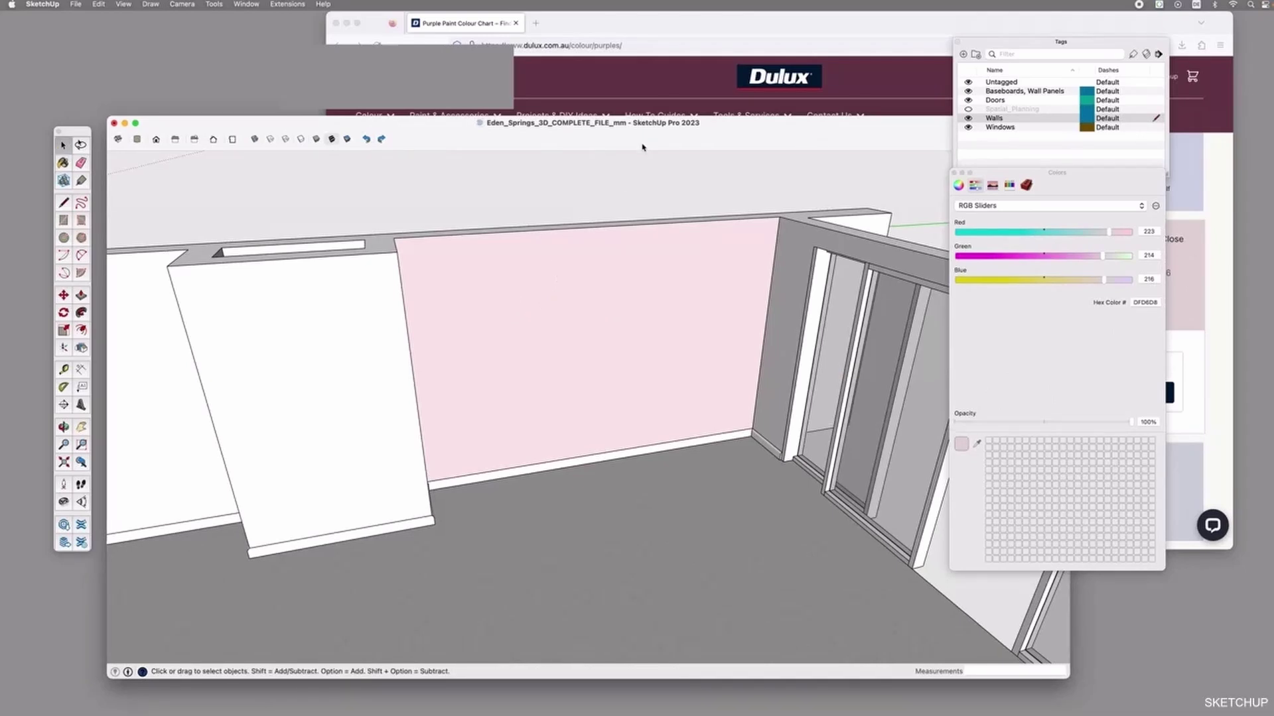
pyautogui.press('super+z')
pyautogui.press('super+z')
pyautogui.press('super+z')
pyautogui.press('space')
pyautogui.click(1027, 186)
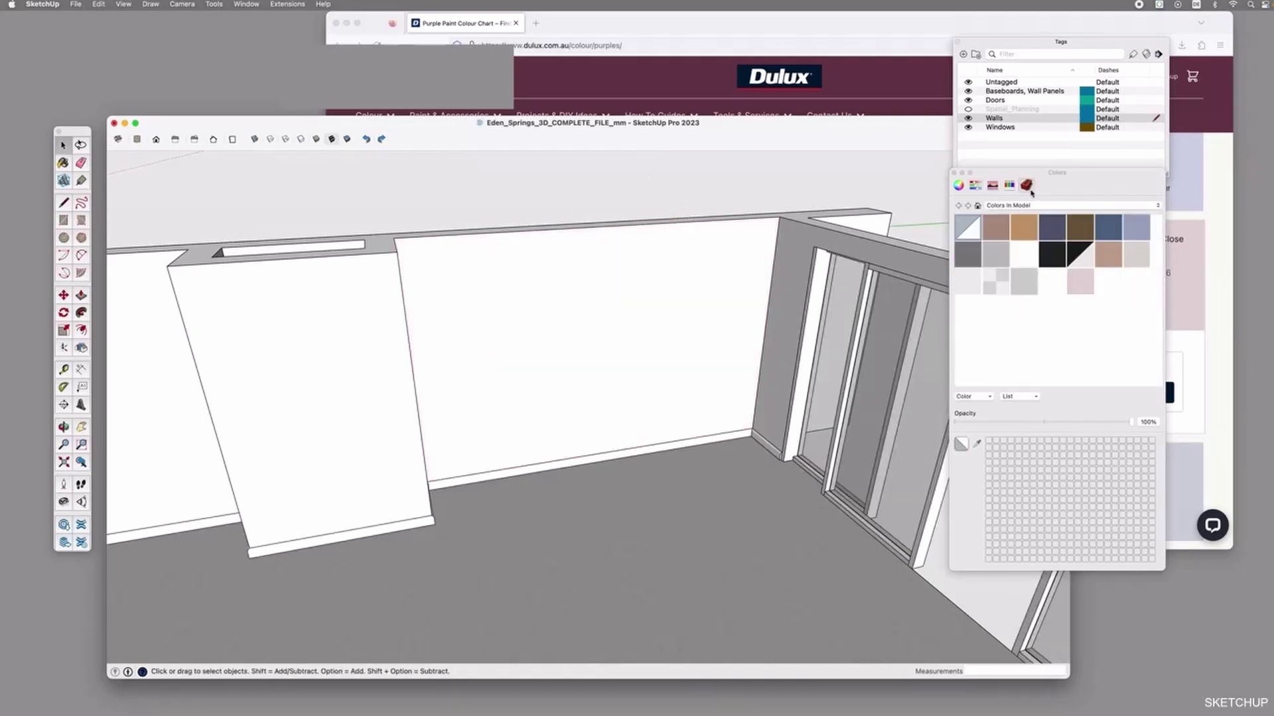
pyautogui.click(336, 24)
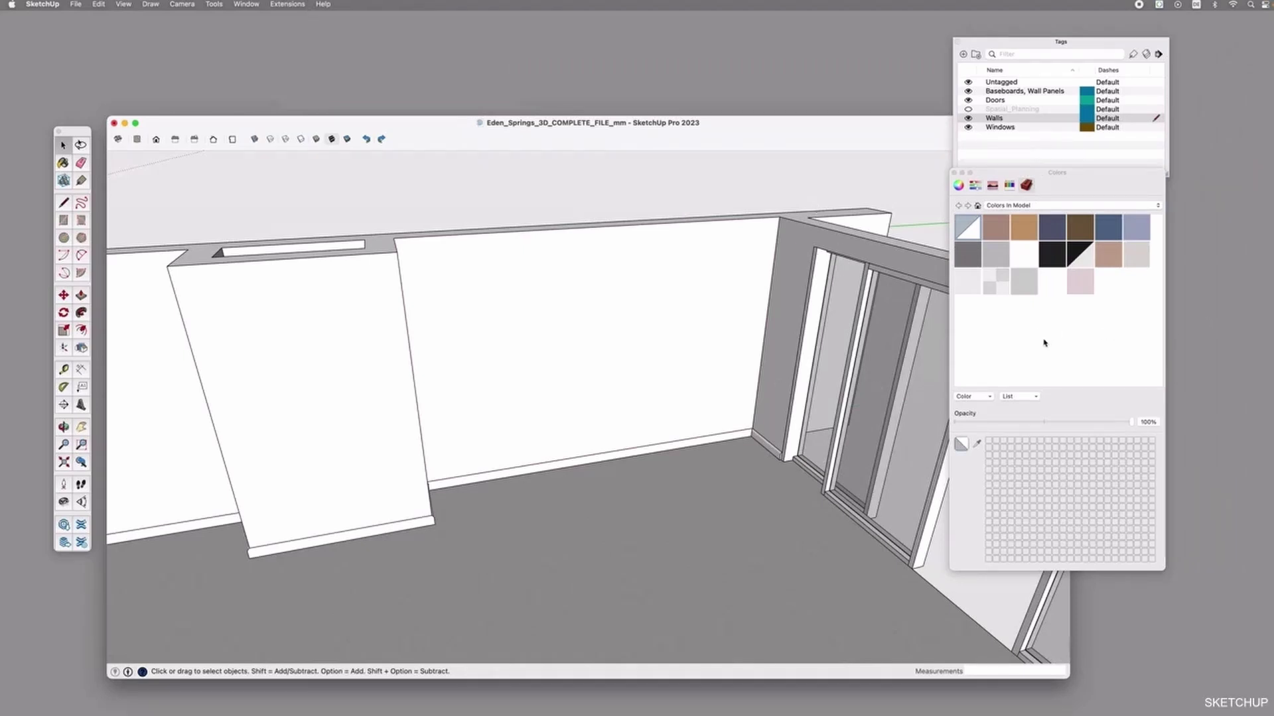
pyautogui.click(64, 525)
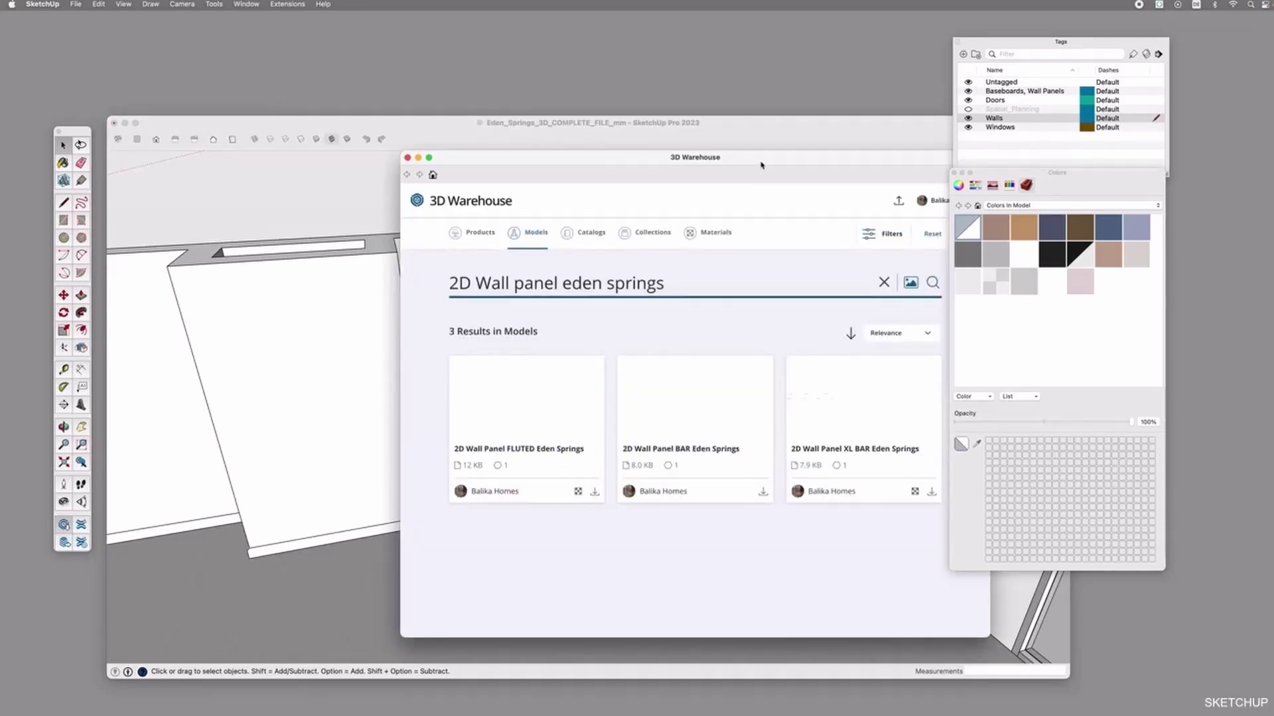
# Search 3D Warehouse Materials for 'wallpaper' and download the striped wallpaper
pyautogui.moveTo(762, 164); pyautogui.dragTo(646, 172)
pyautogui.click(361, 214)
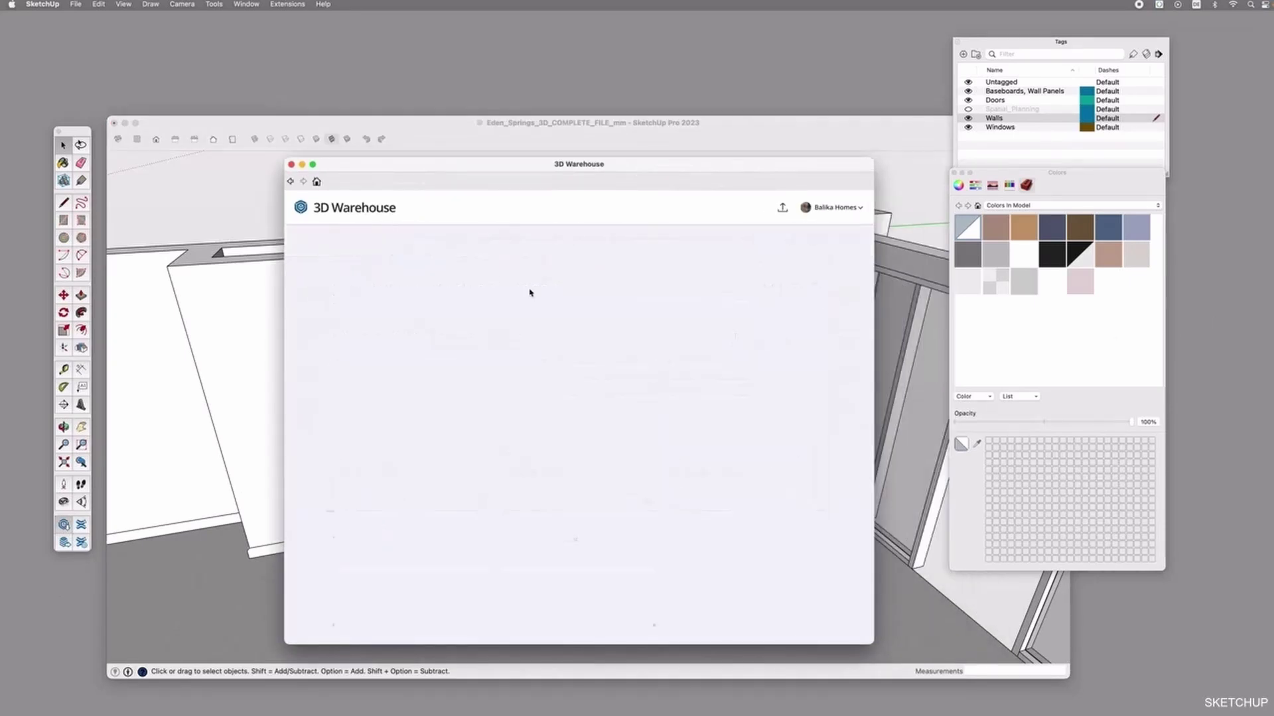
pyautogui.click(467, 370)
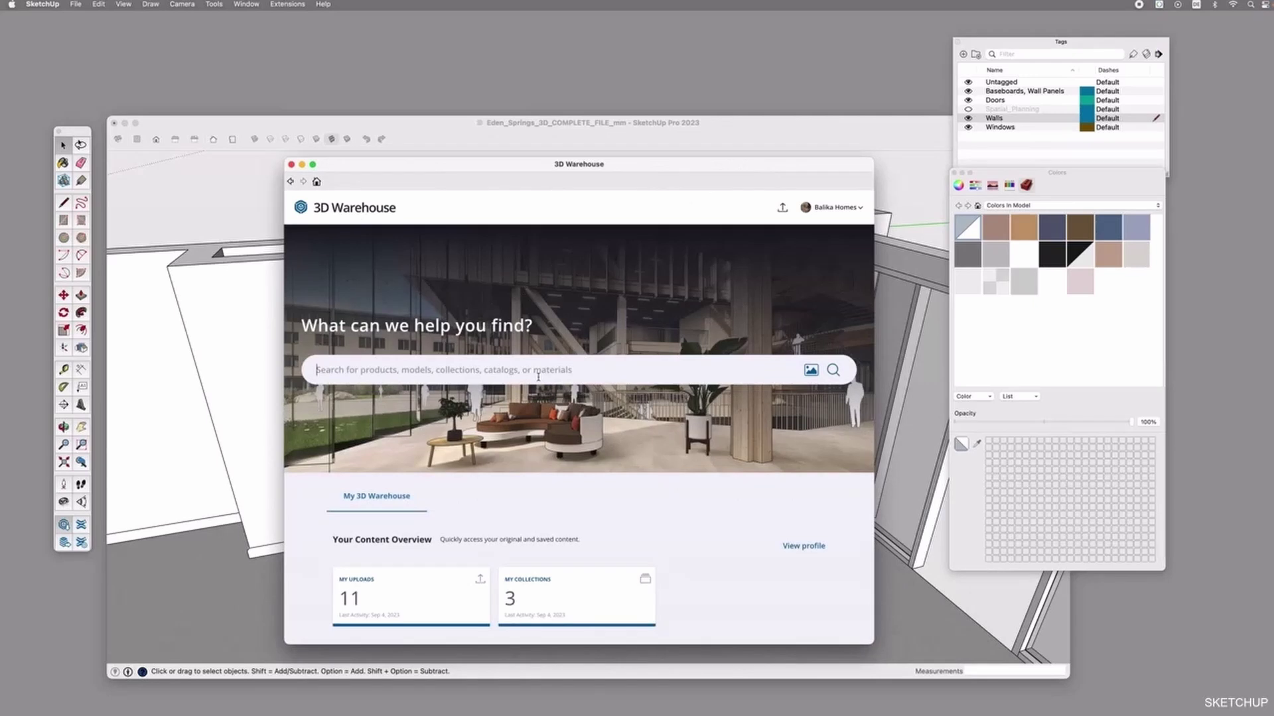
pyautogui.write('wallpaper')
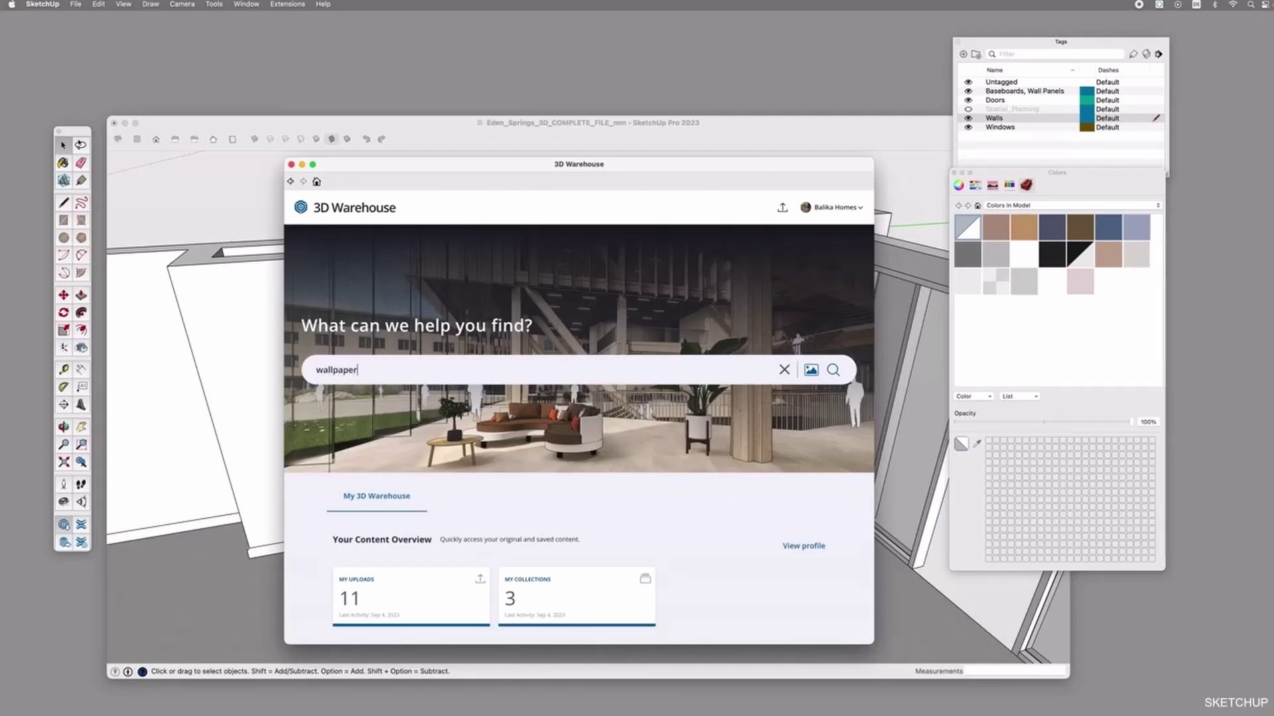
pyautogui.press('Return')
pyautogui.click(592, 240)
pyautogui.scroll(-15, 688, 393)
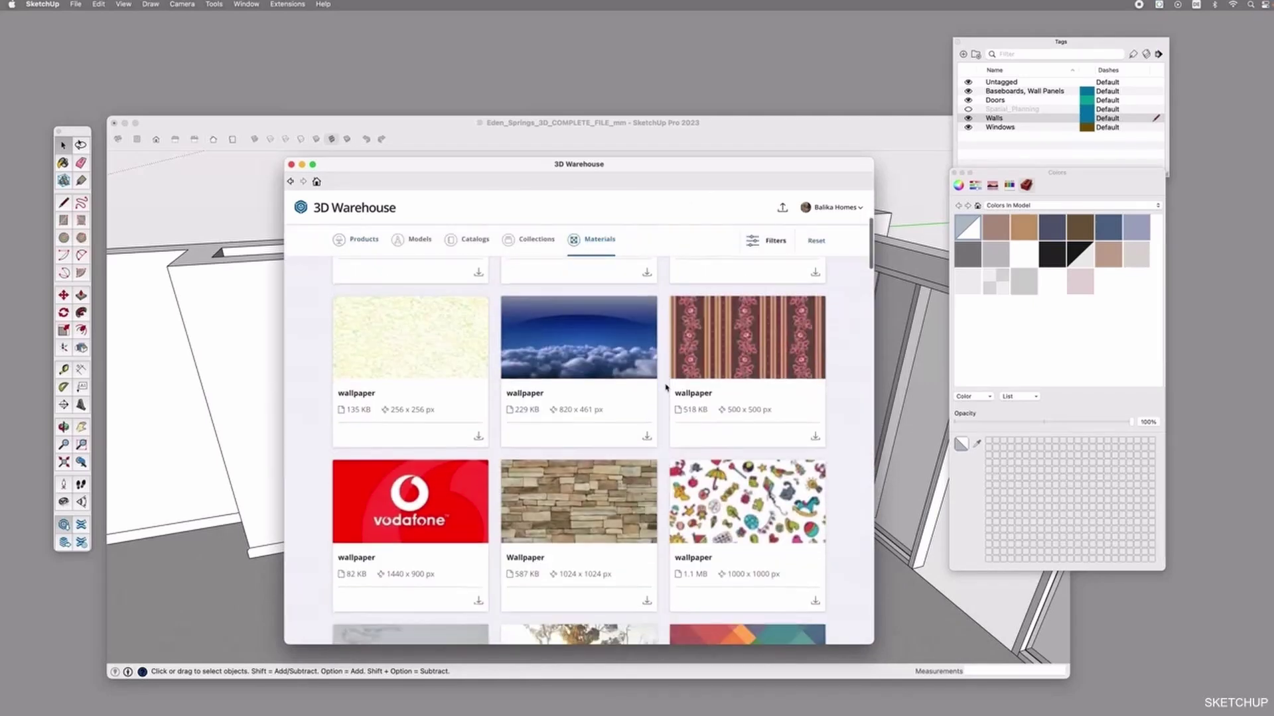
pyautogui.scroll(-6, 575, 400)
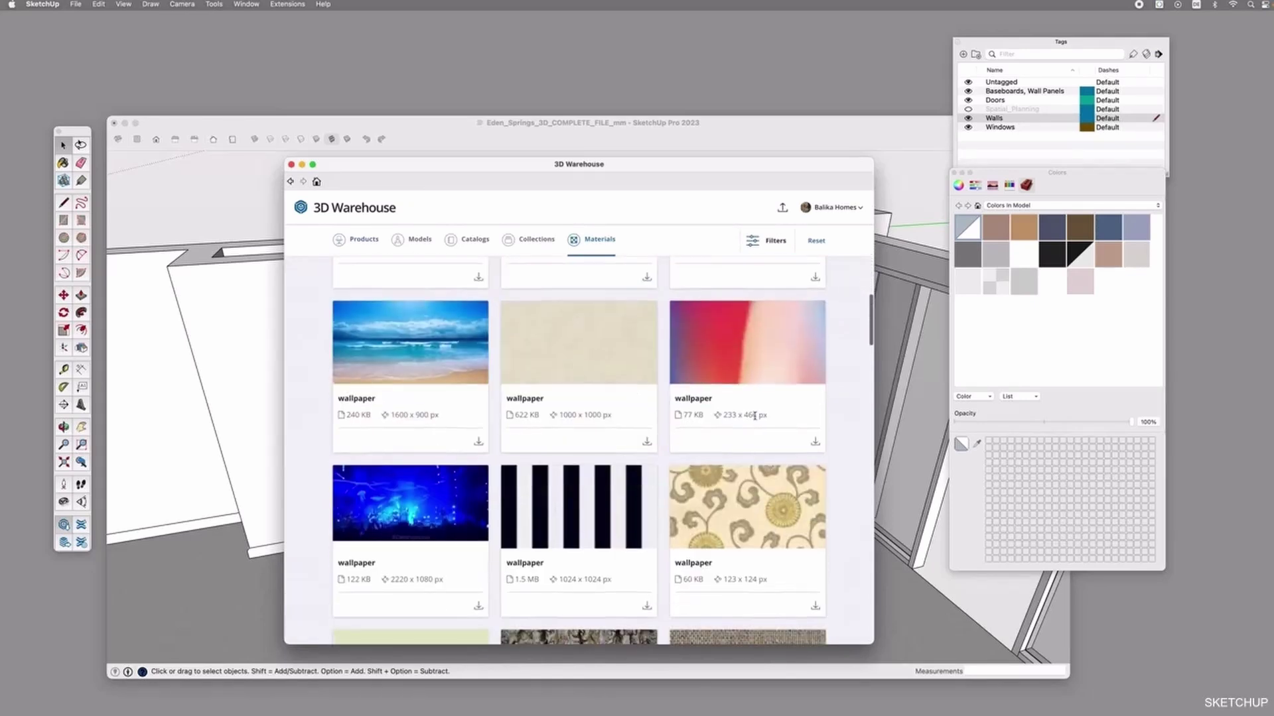
pyautogui.click(647, 508)
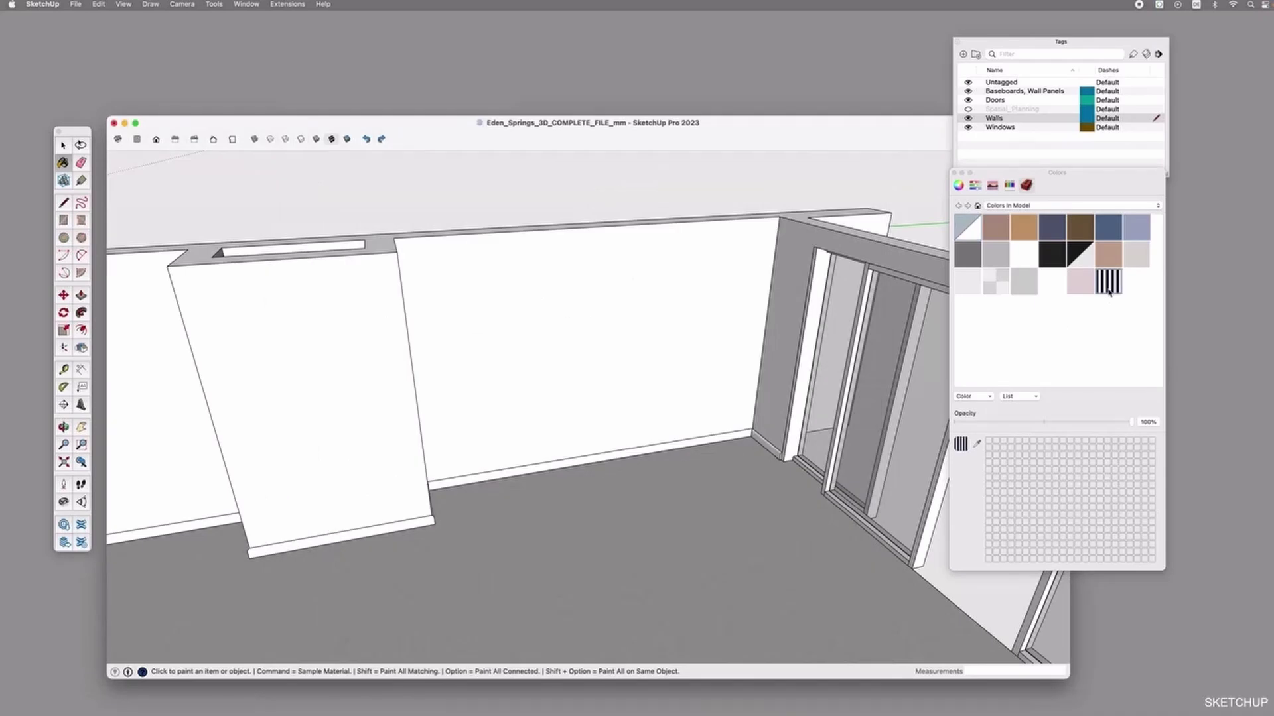
# Paint the back wall with the striped wallpaper, then undo it
pyautogui.press('space')
pyautogui.click(573, 335)
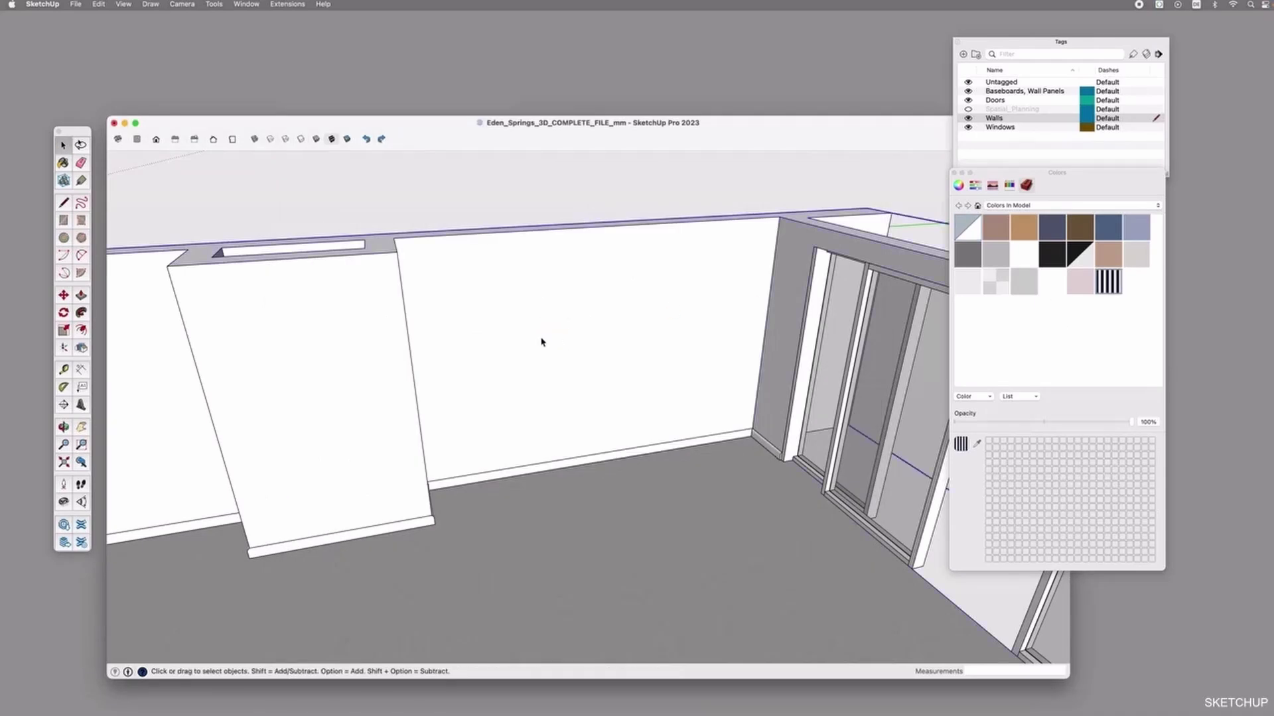
pyautogui.doubleClick(568, 337)
pyautogui.click(573, 339)
pyautogui.press('b')
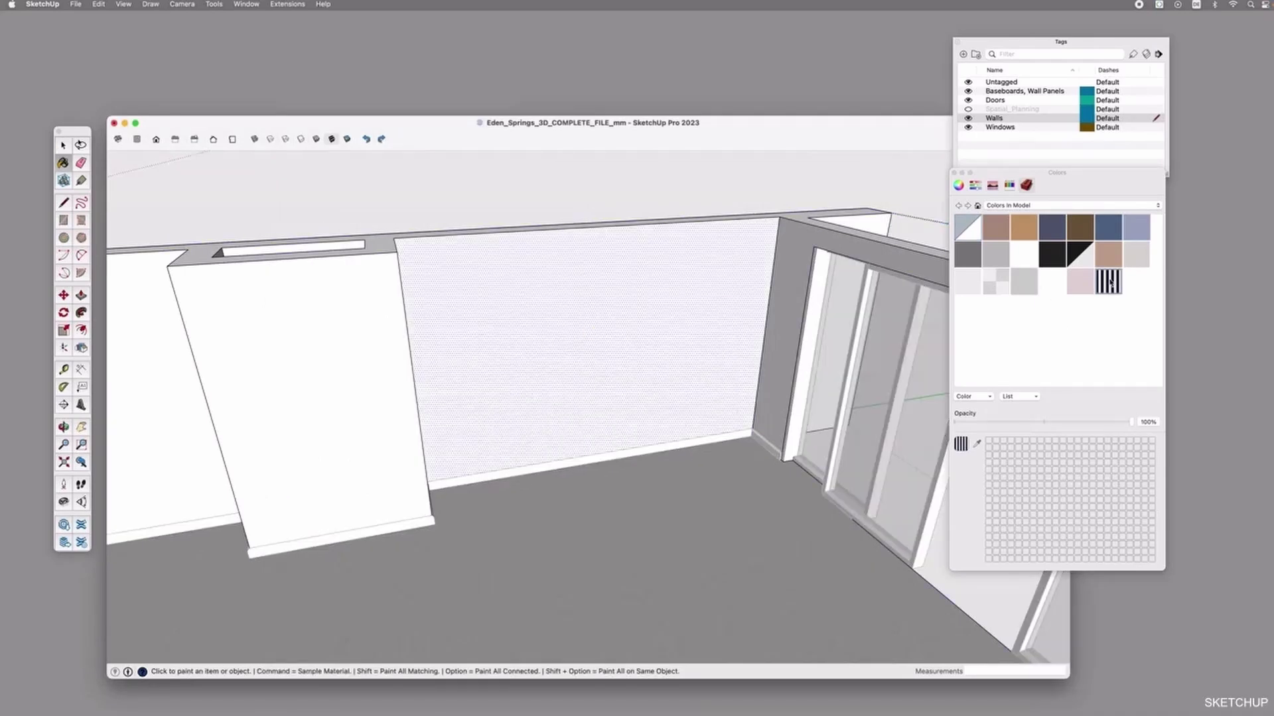
pyautogui.click(618, 268)
pyautogui.press('super+z')
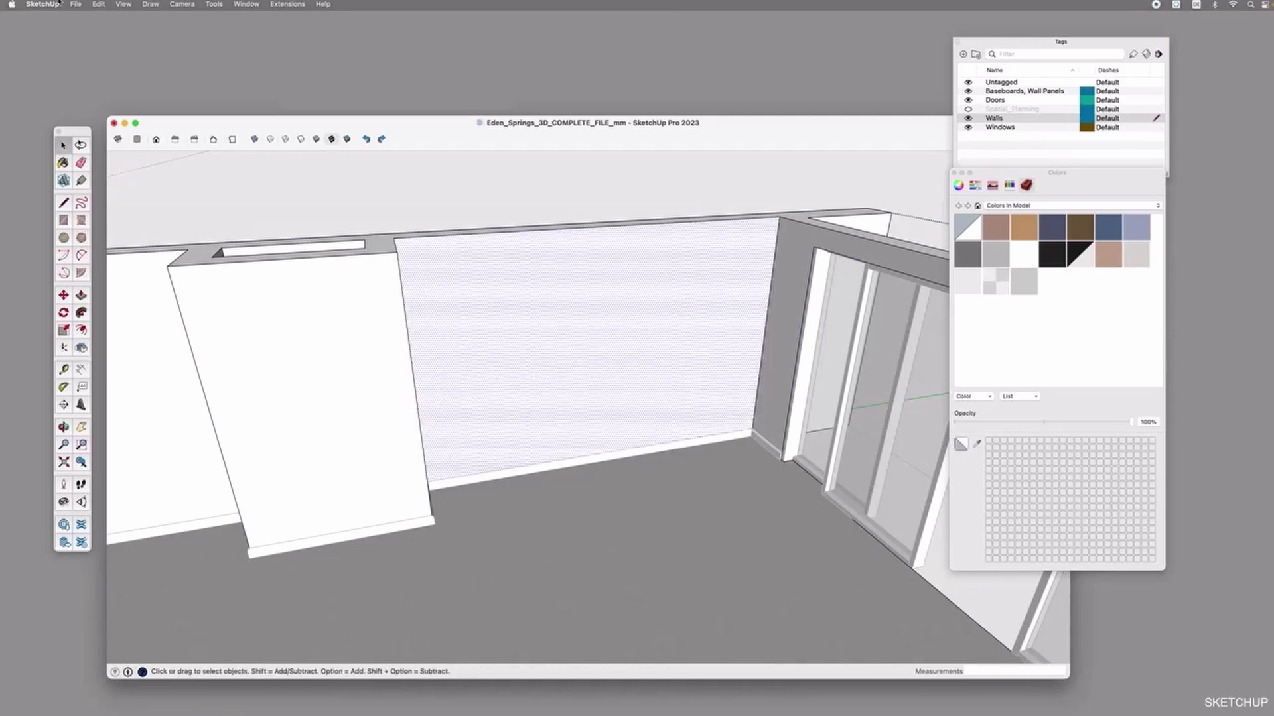
pyautogui.click(76, 4)
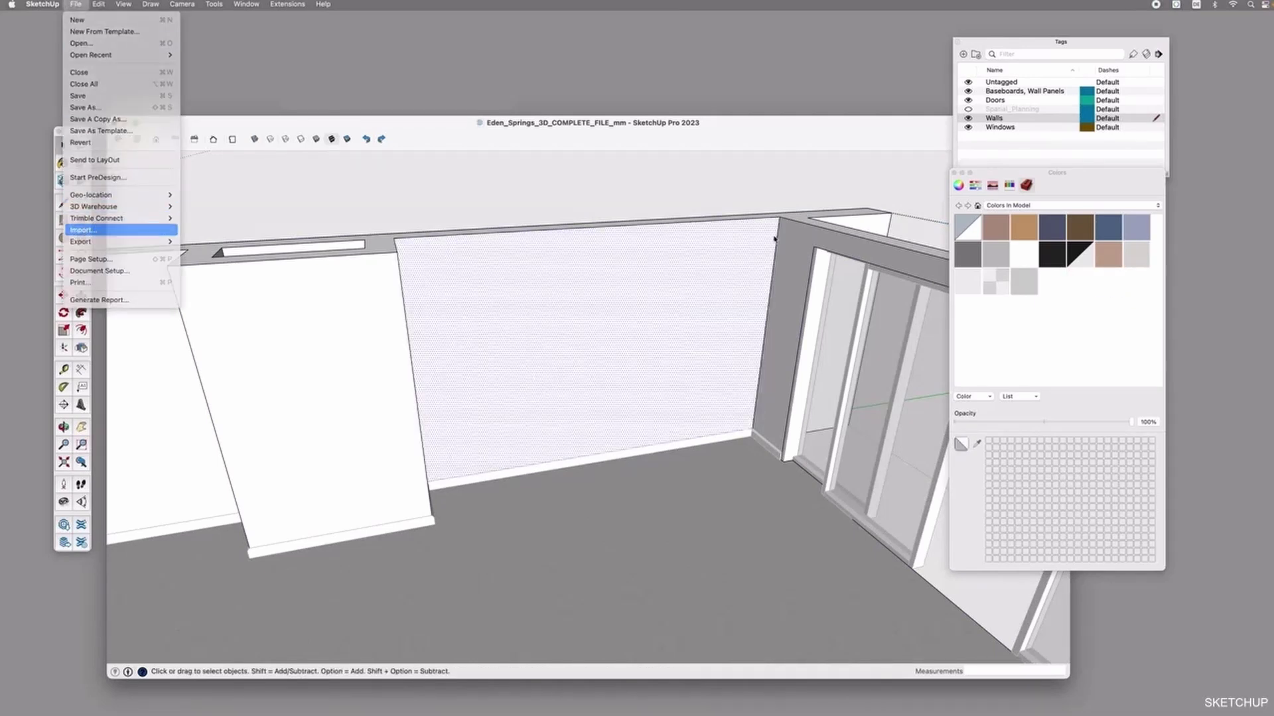
# Import the floral bird-pattern JPG as a texture anchored at the wall's bottom-left corner
pyautogui.press('Return')
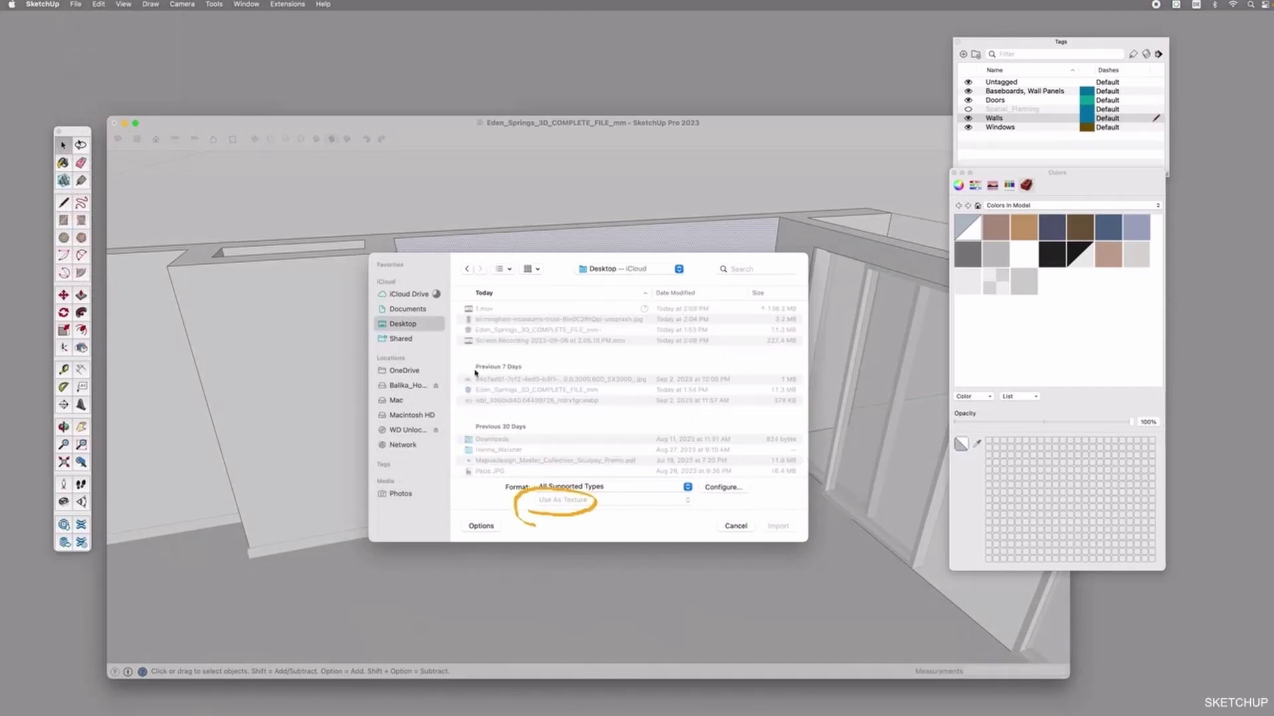
pyautogui.click(608, 322)
pyautogui.doubleClick(629, 324)
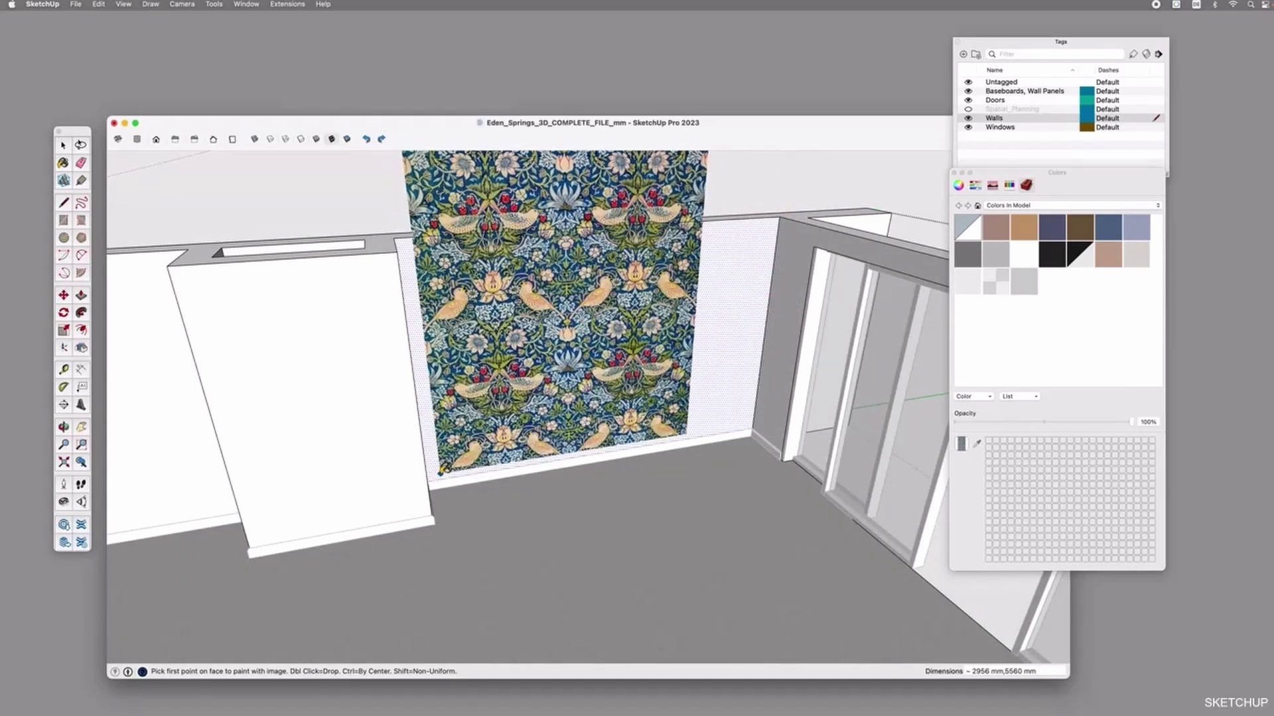
pyautogui.click(439, 473)
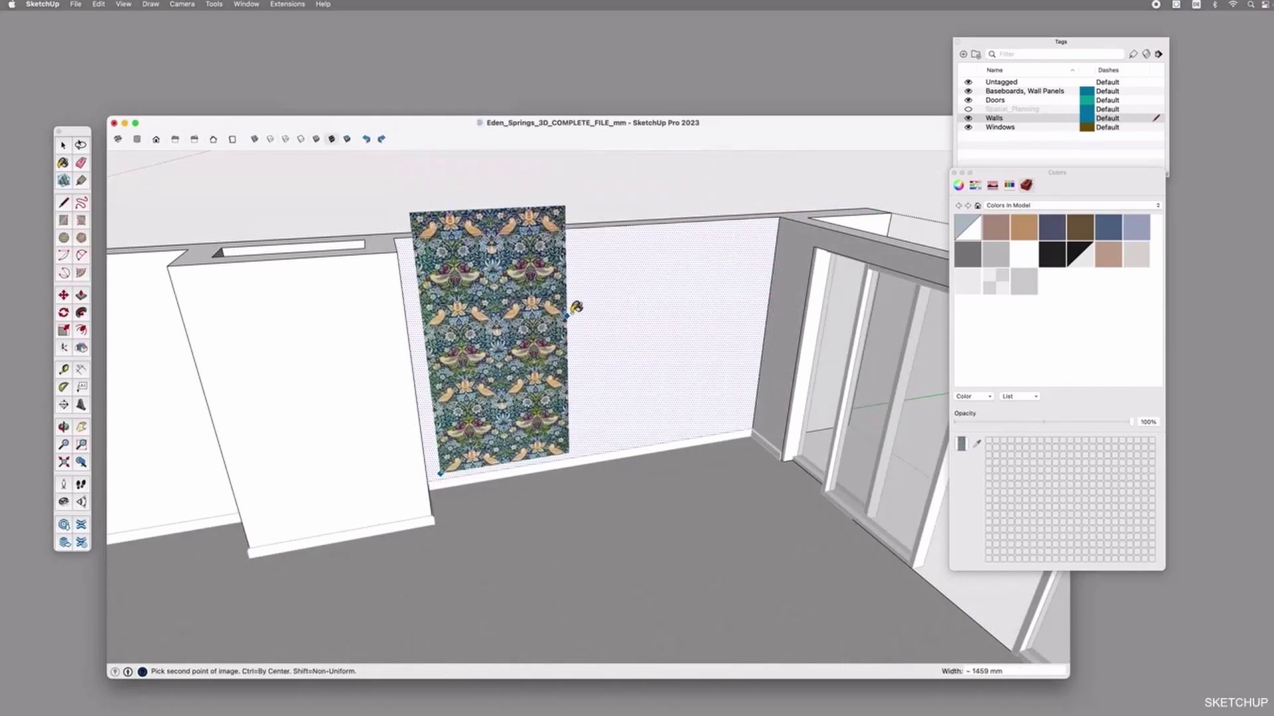
pyautogui.click(603, 285)
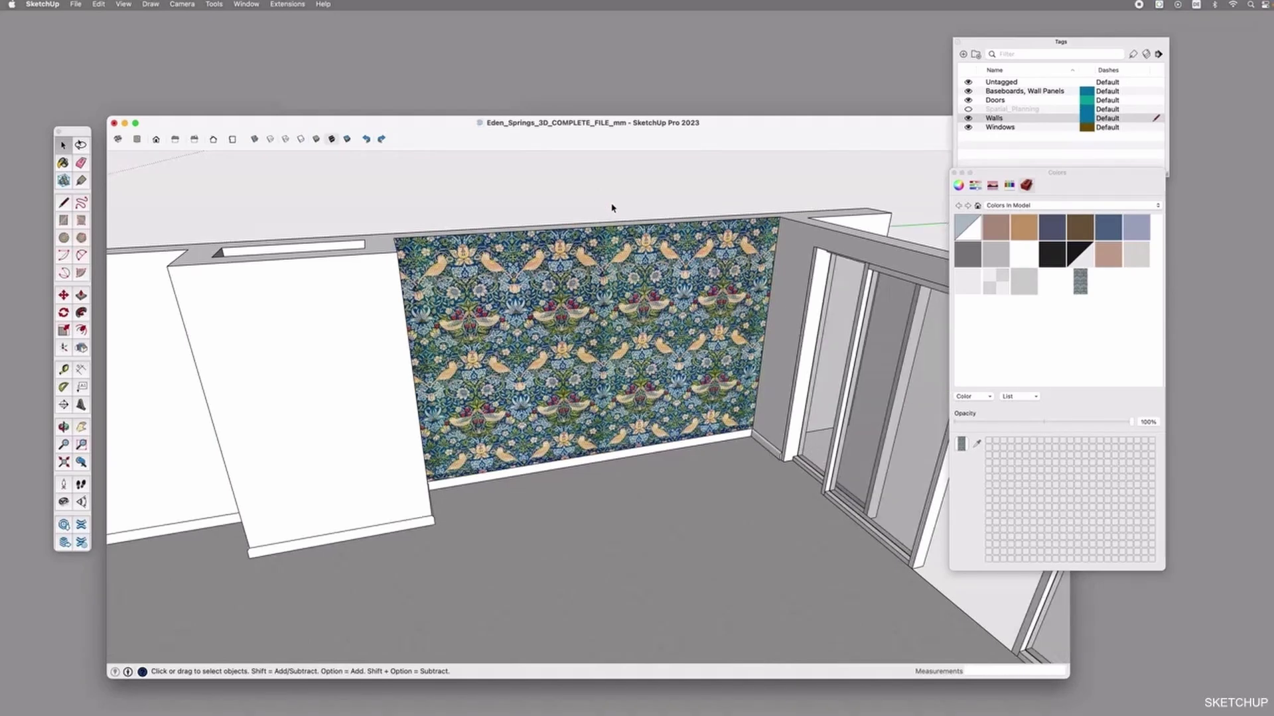
# In Edit Material, change the floral wallpaper texture width to 500 mm, then 800 mm
pyautogui.click(1081, 280)
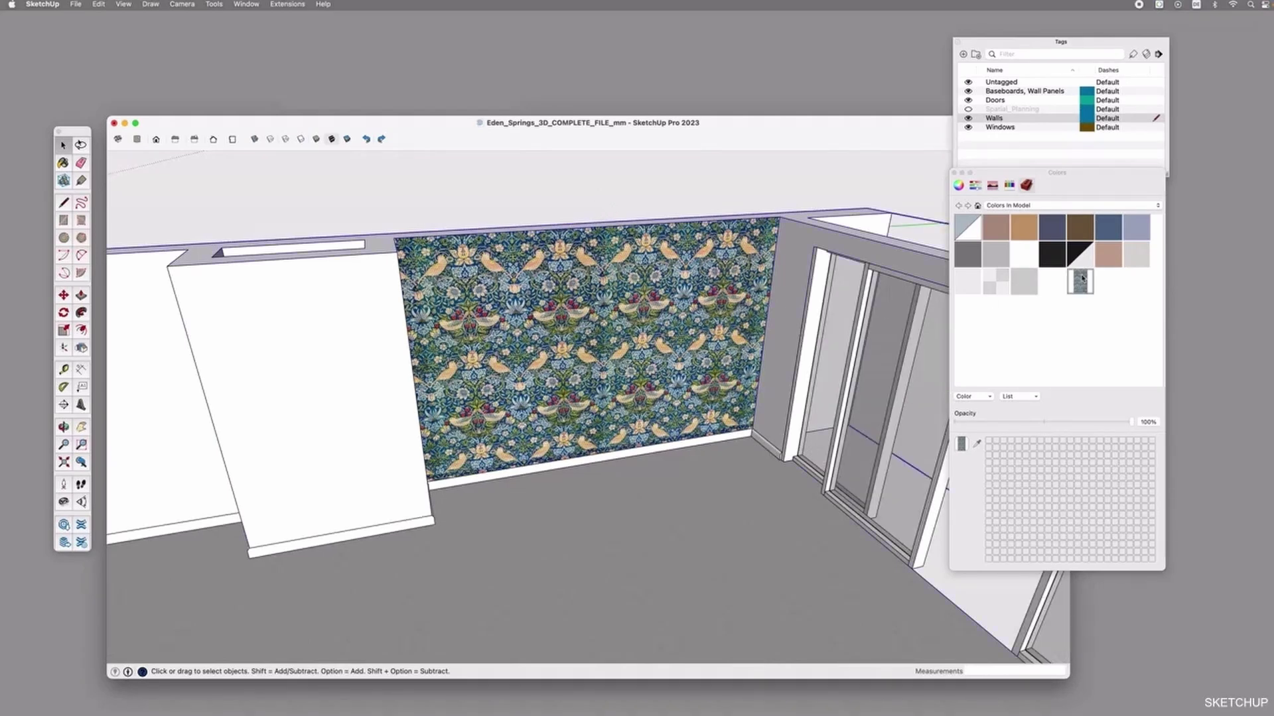
pyautogui.doubleClick(1081, 281)
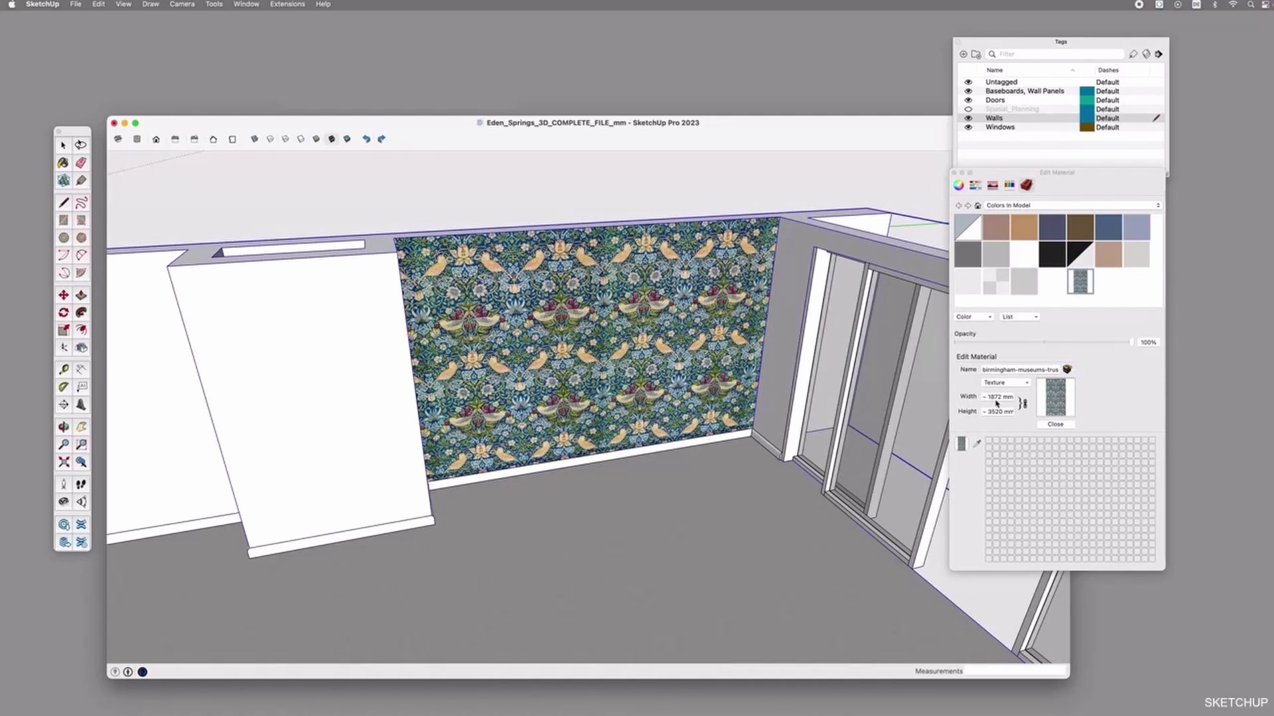
pyautogui.click(999, 397)
pyautogui.write('500')
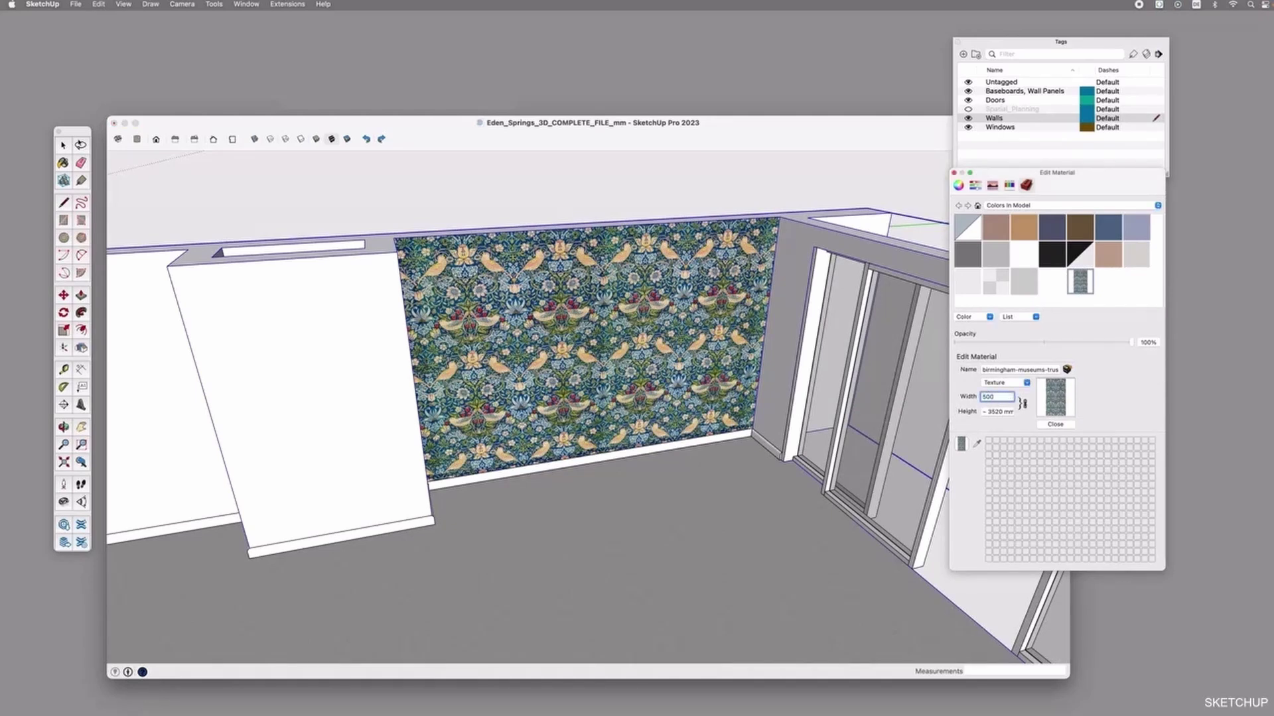
pyautogui.press('Return')
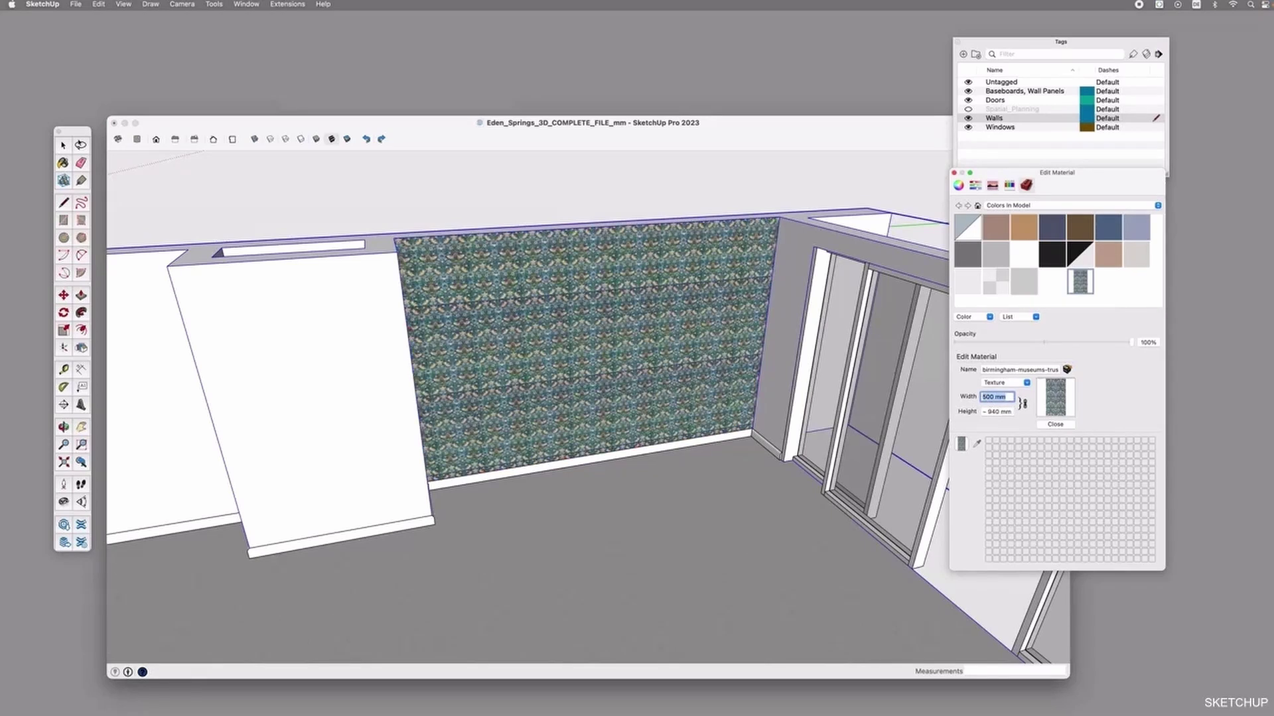
pyautogui.write('800')
pyautogui.press('Return')
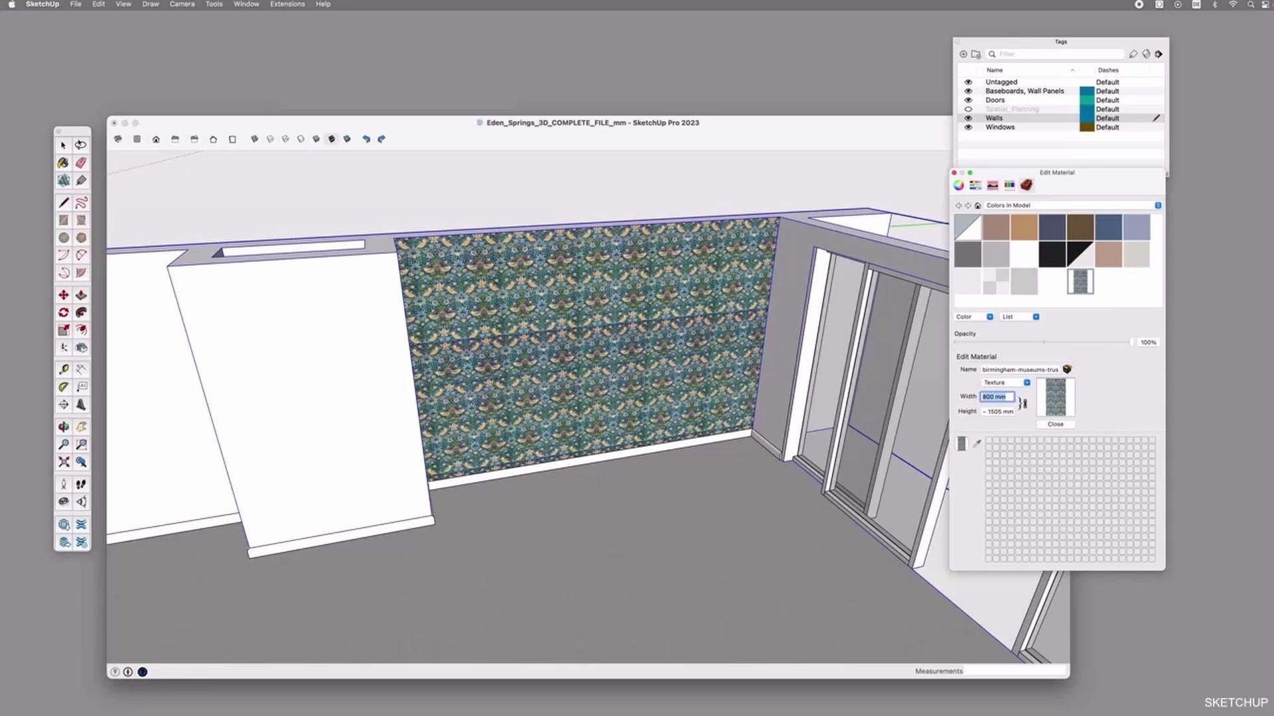
pyautogui.click(1063, 425)
# Orbit up to inspect the wallpapered wall, then scroll through the wallpaper material results
pyautogui.scroll(5, 593, 257)
pyautogui.moveTo(650, 372)
pyautogui.mouseDown(button='middle')
pyautogui.moveTo(593, 339)
pyautogui.moveTo(596, 371)
pyautogui.mouseUp(button='middle')
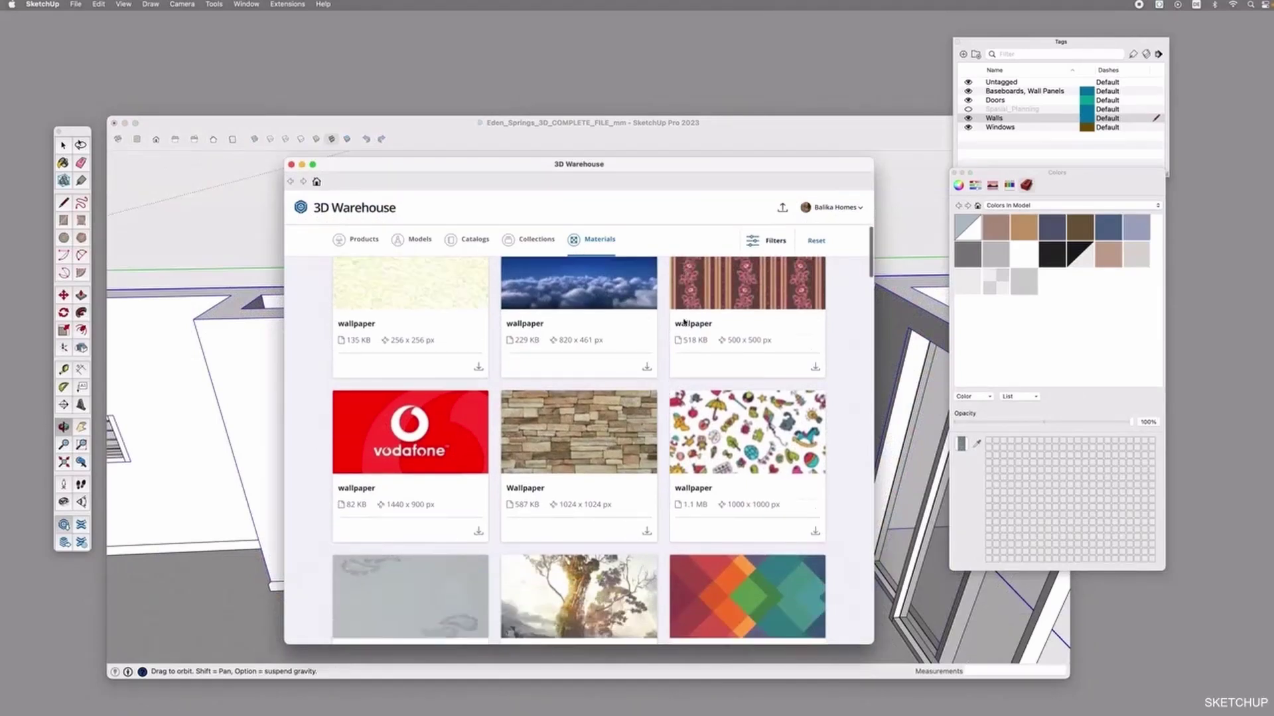
pyautogui.scroll(-7, 684, 323)
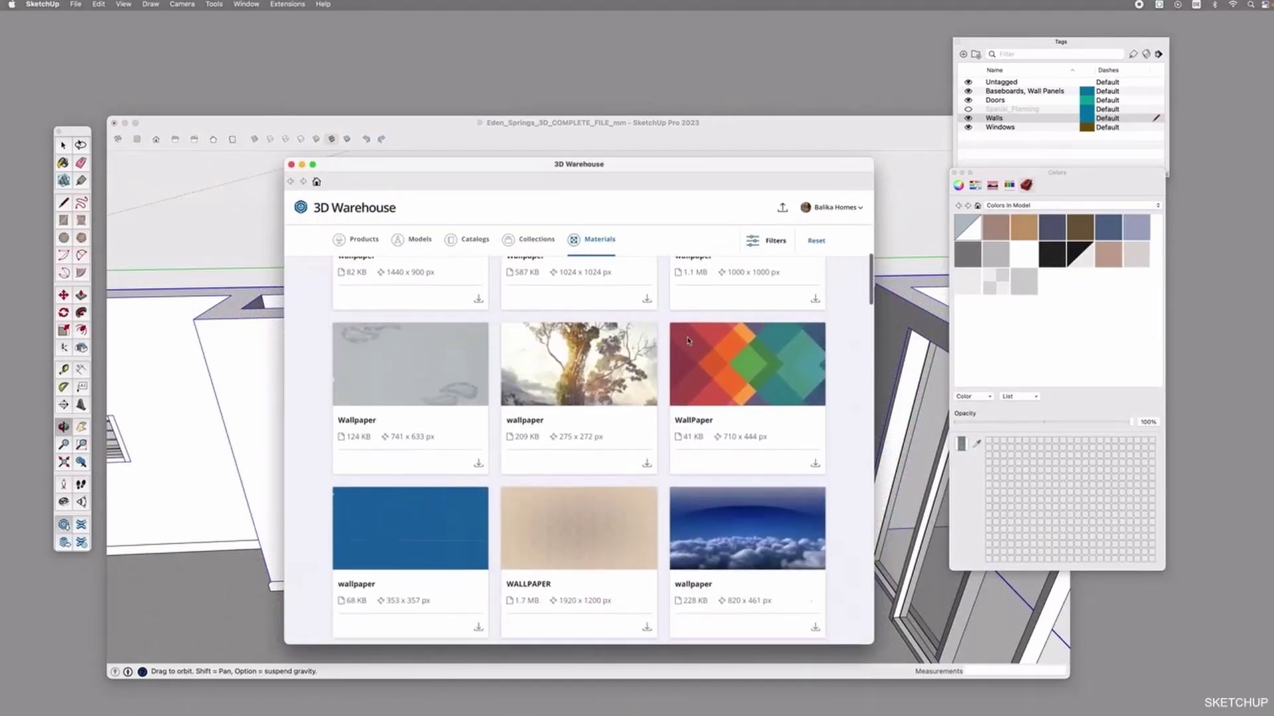
pyautogui.scroll(-5, 684, 345)
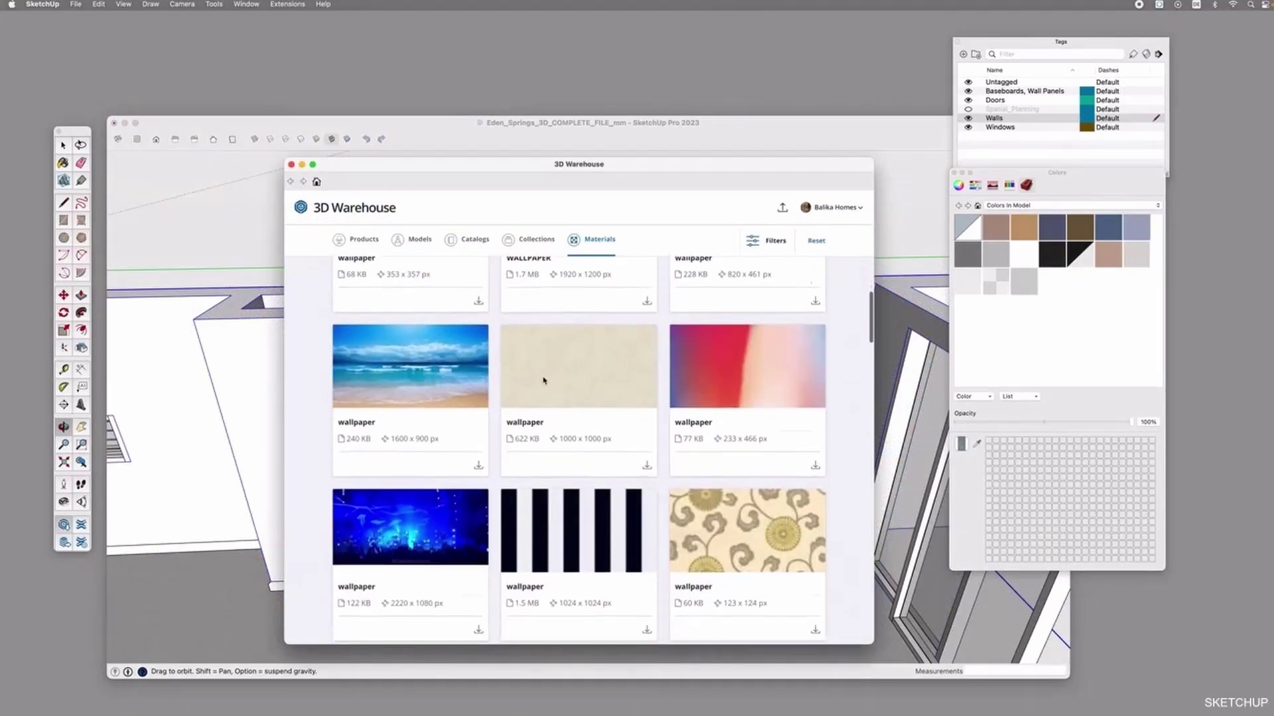
pyautogui.scroll(-5, 791, 464)
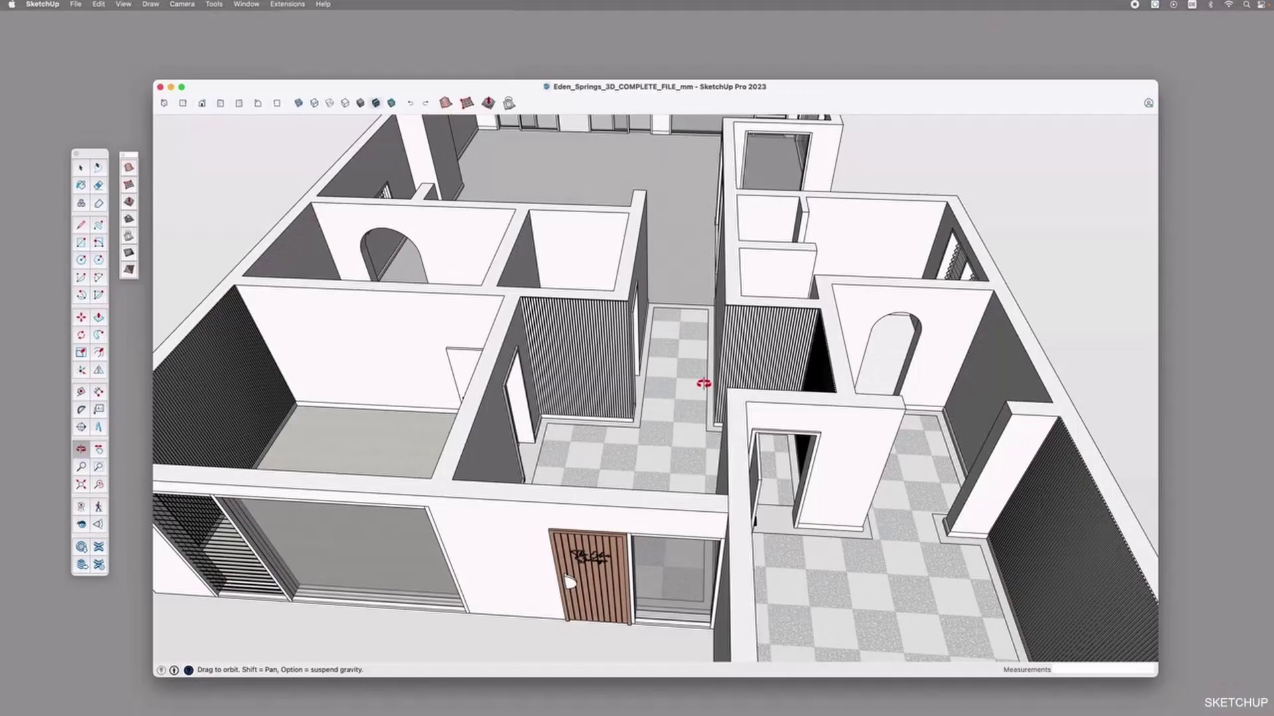
pyautogui.scroll(5, 704, 383)
pyautogui.moveTo(749, 380); pyautogui.dragTo(674, 372)
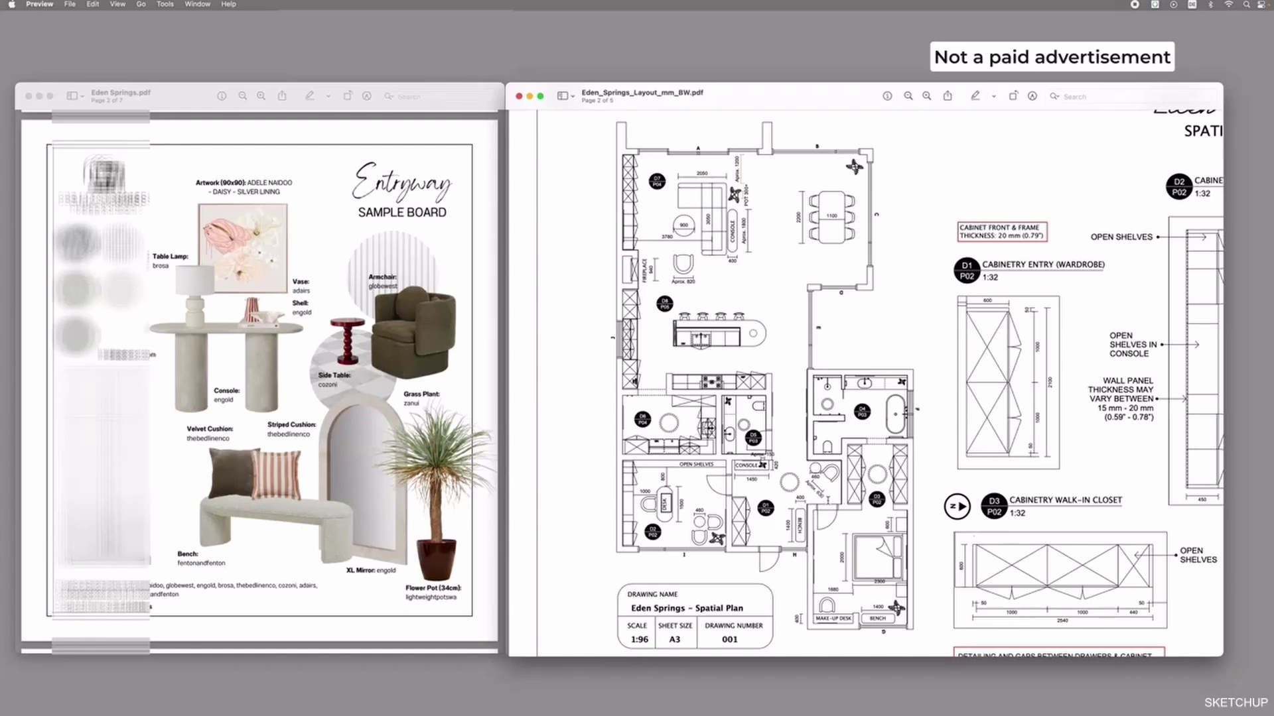
# Bring Eden Springs.pdf forward and scroll past the Bedroom board to the Living Room sample board
pyautogui.click(304, 343)
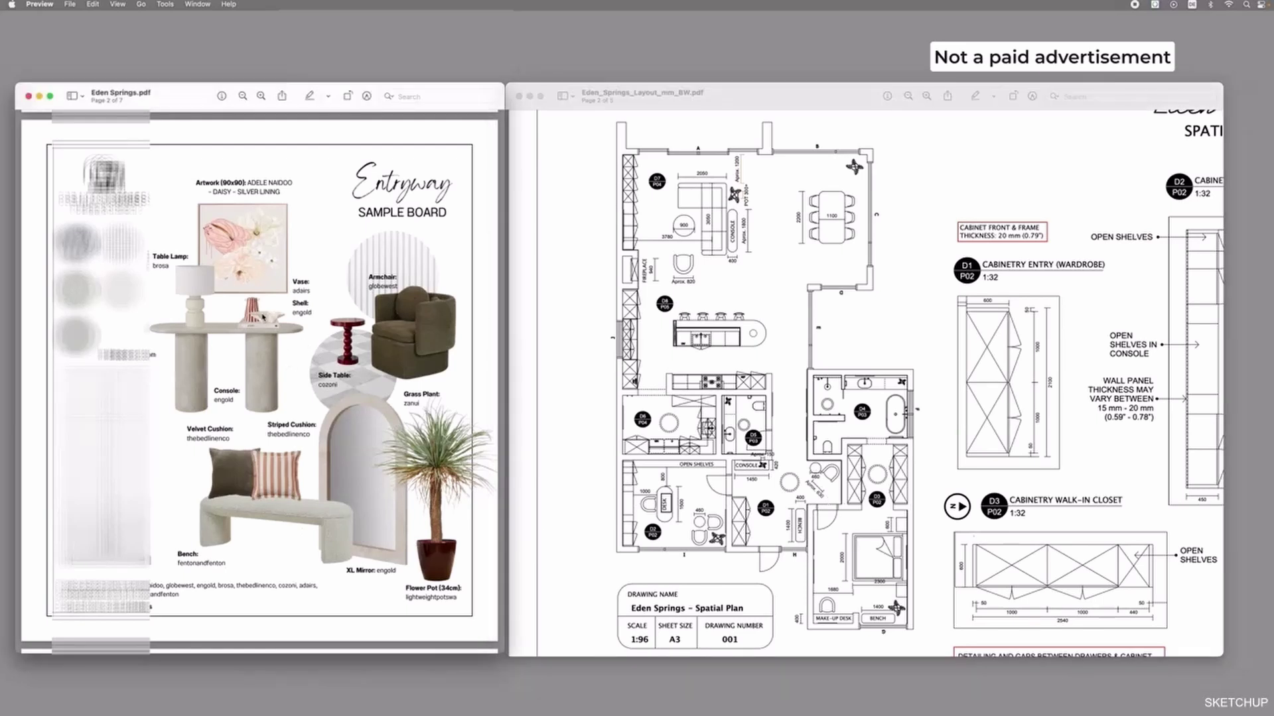
pyautogui.scroll(-10, 264, 317)
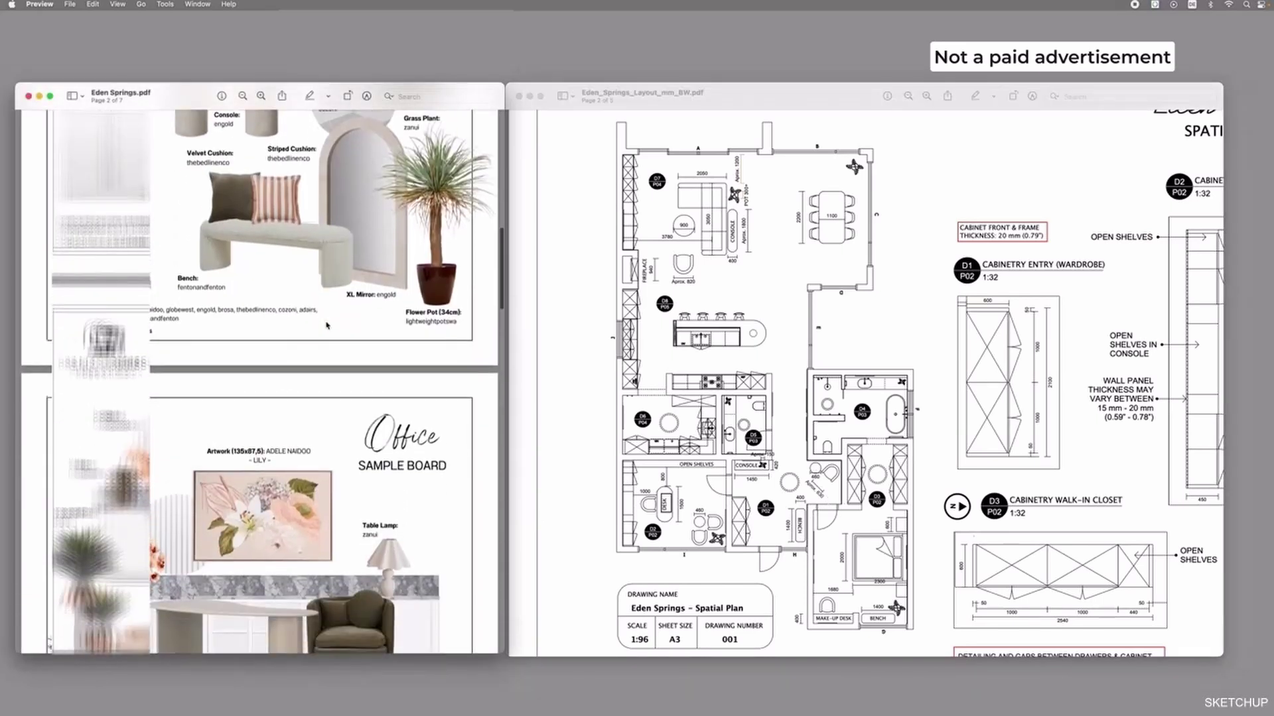
pyautogui.scroll(-10, 326, 325)
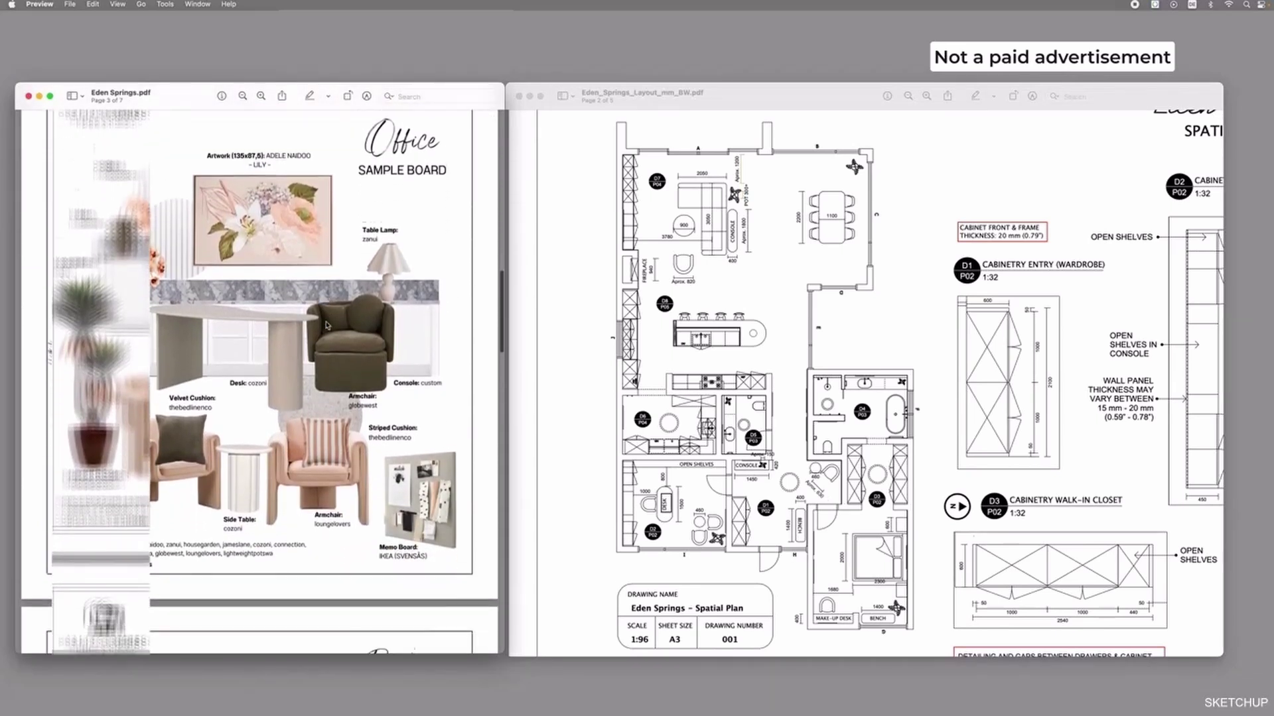
pyautogui.scroll(-10, 326, 325)
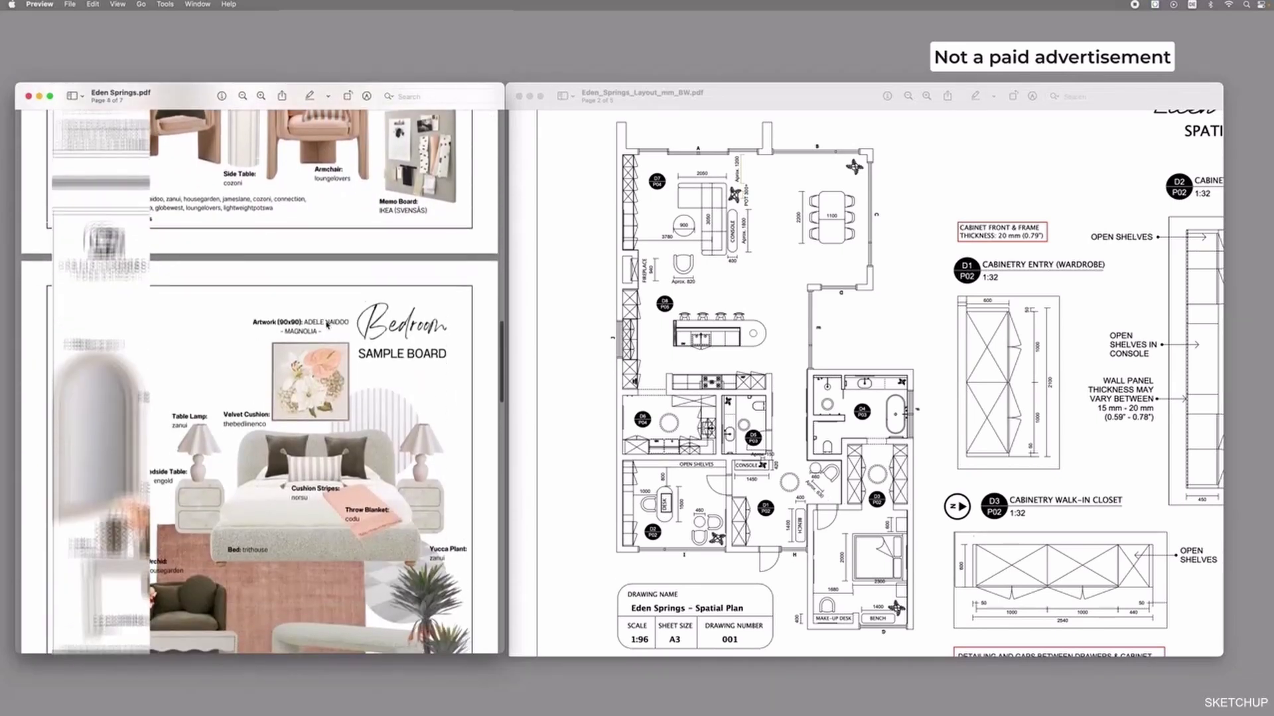
pyautogui.scroll(-5, 327, 325)
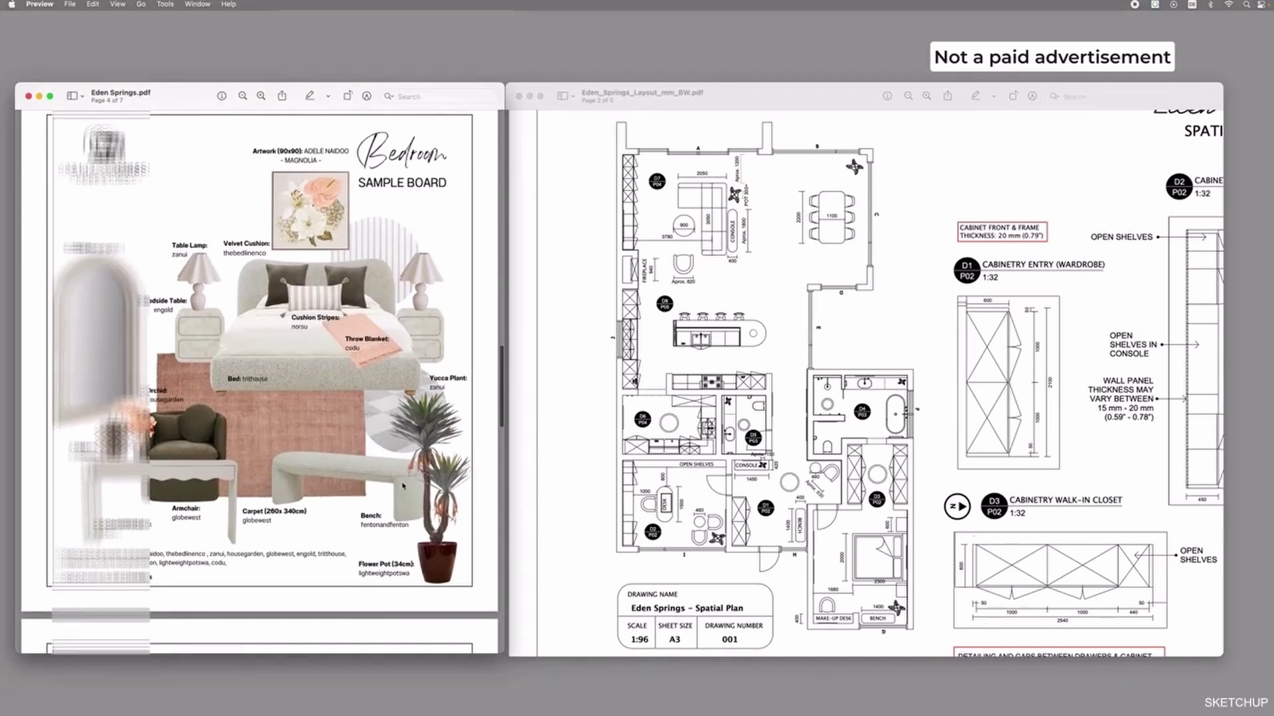
pyautogui.scroll(-5, 408, 350)
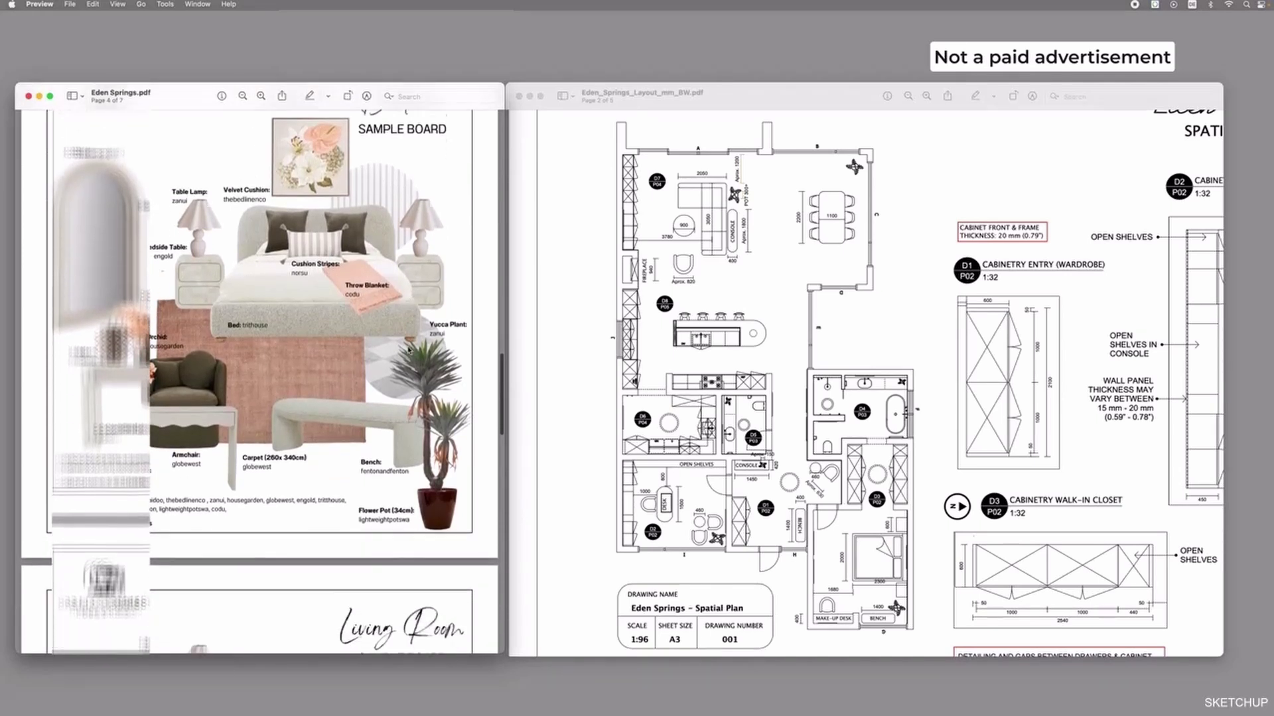
pyautogui.scroll(-6, 408, 351)
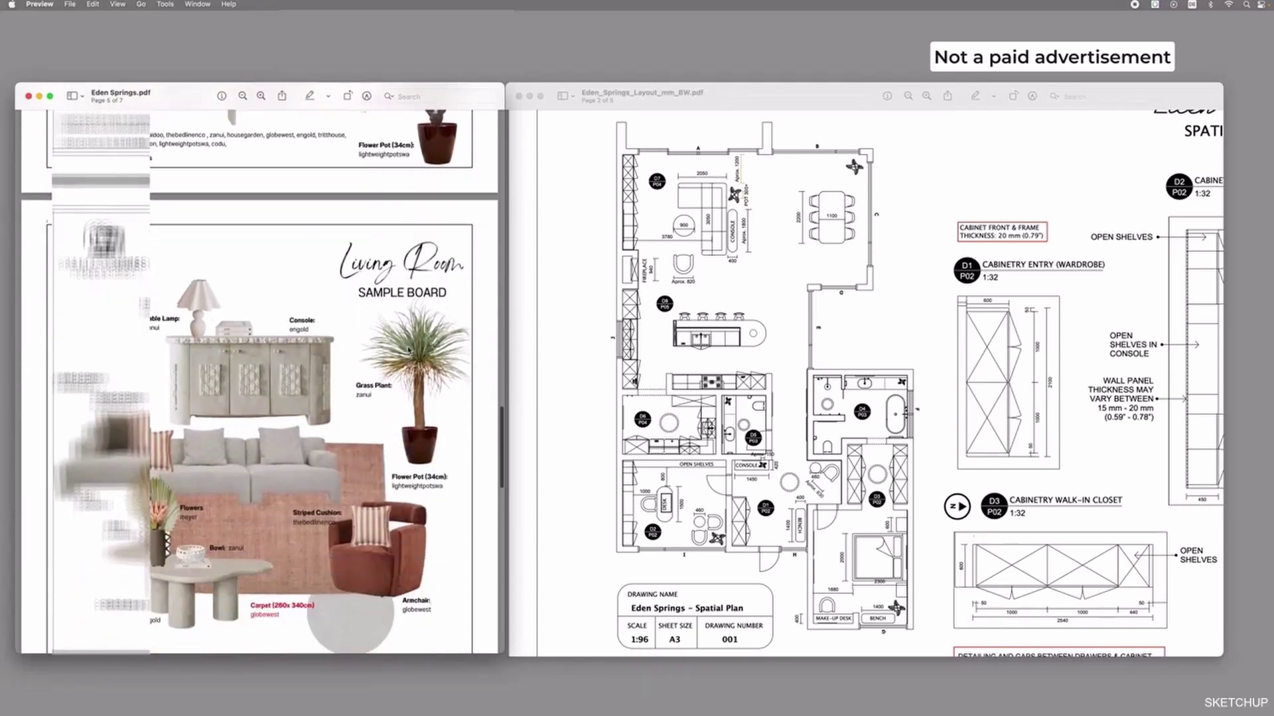
pyautogui.scroll(-6, 408, 350)
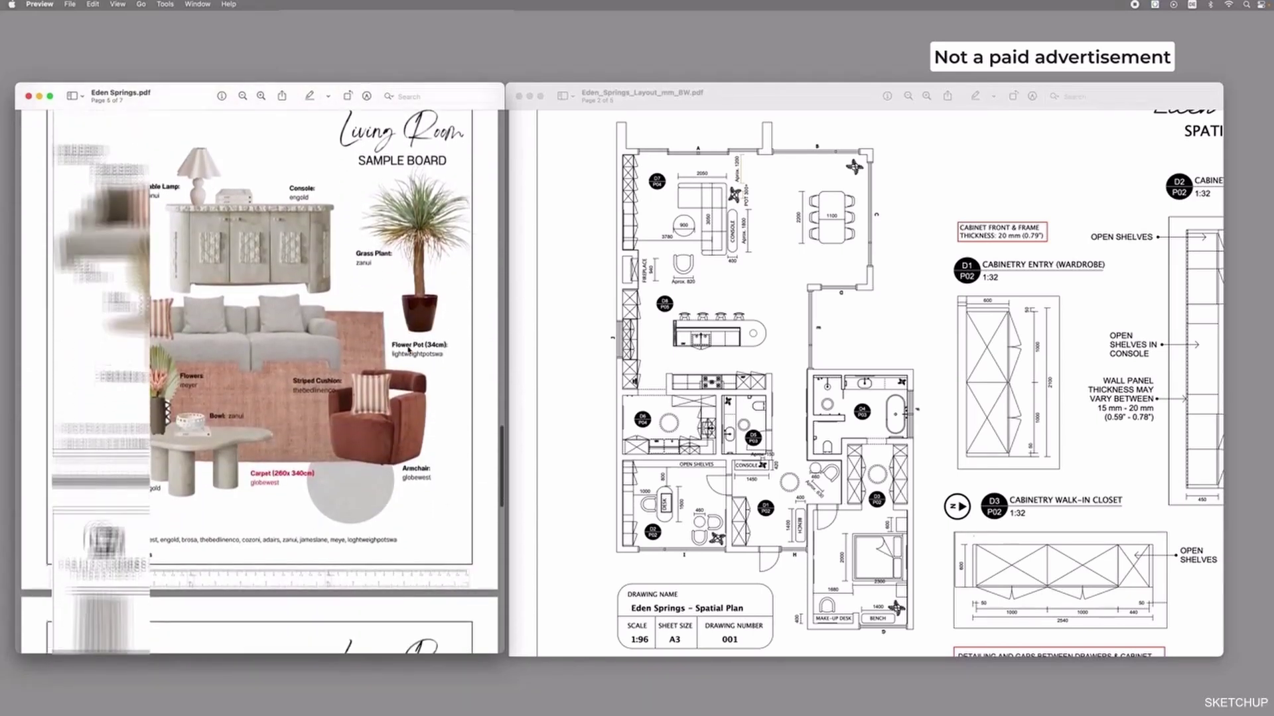
pyautogui.scroll(-5, 408, 351)
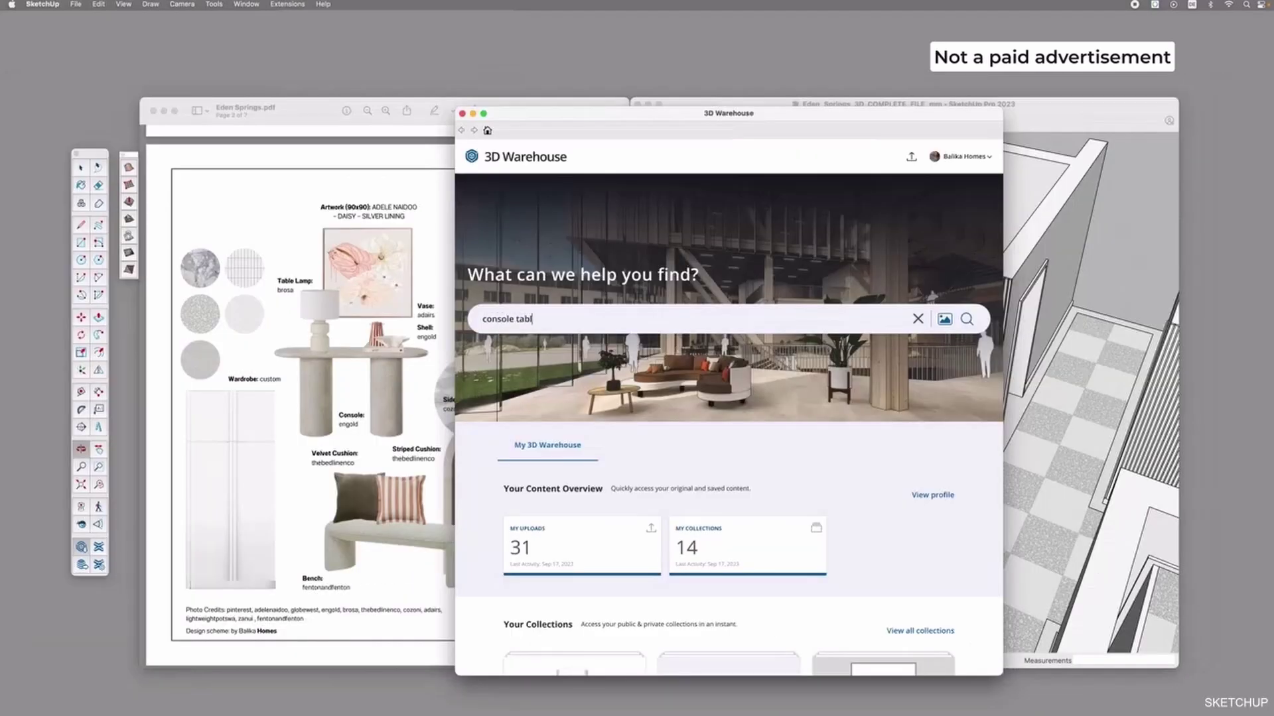
# Search 3D Warehouse for 'console table' and browse the Models results
pyautogui.write('e')
pyautogui.press('Return')
pyautogui.click(587, 189)
pyautogui.scroll(-3, 738, 354)
pyautogui.scroll(-15, 738, 353)
pyautogui.scroll(-15, 850, 451)
pyautogui.scroll(-10, 806, 445)
pyautogui.scroll(20, 764, 451)
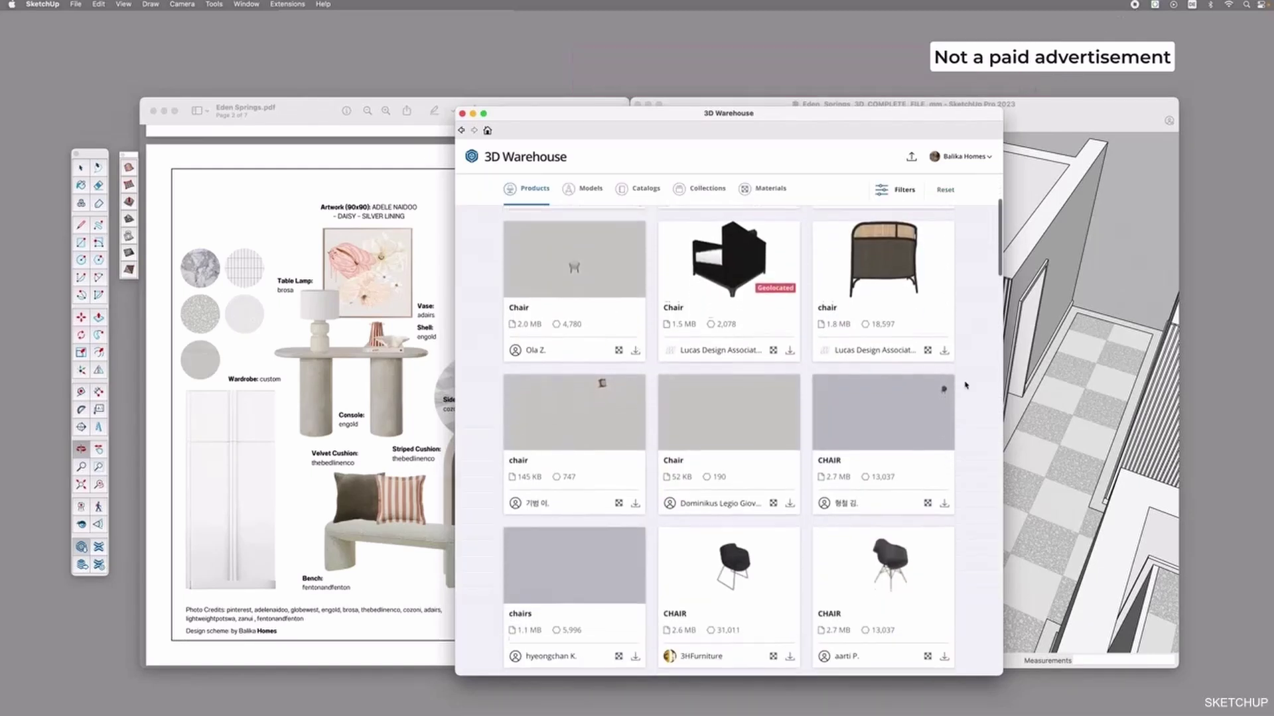
# Scroll down through the chair product results, including the extra loaded batch
pyautogui.scroll(-4, 924, 262)
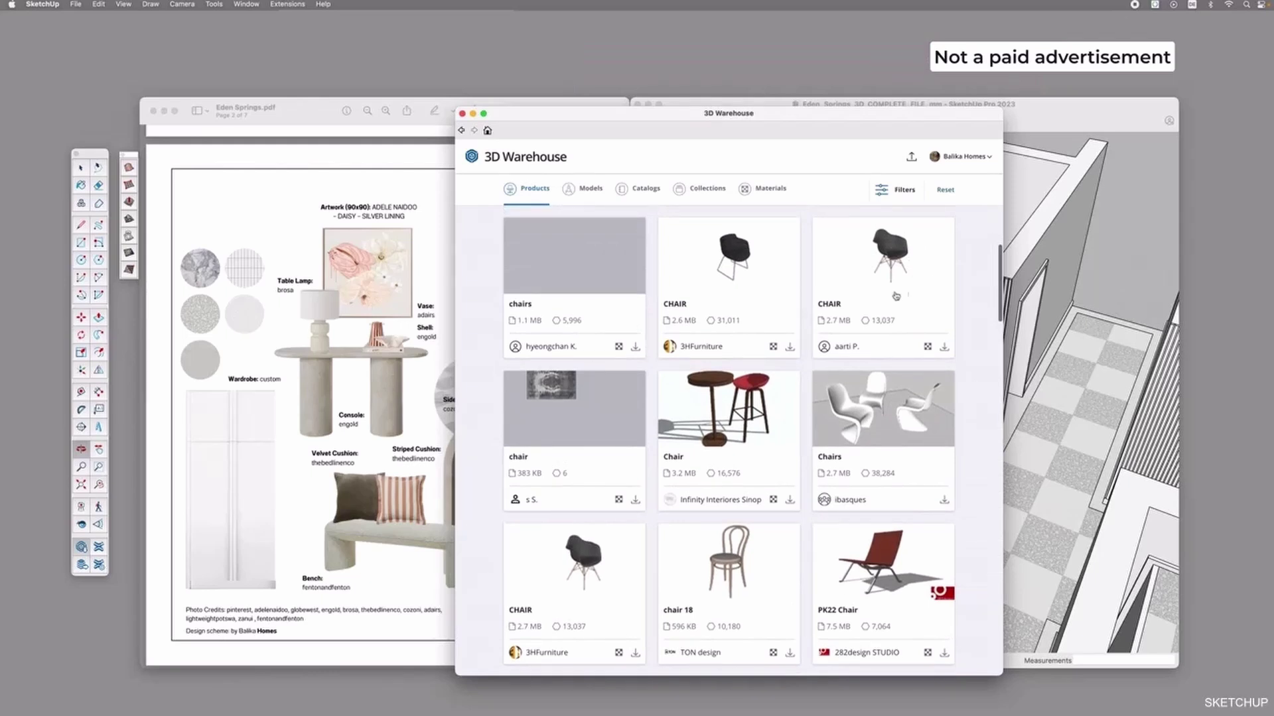
pyautogui.scroll(-1, 914, 250)
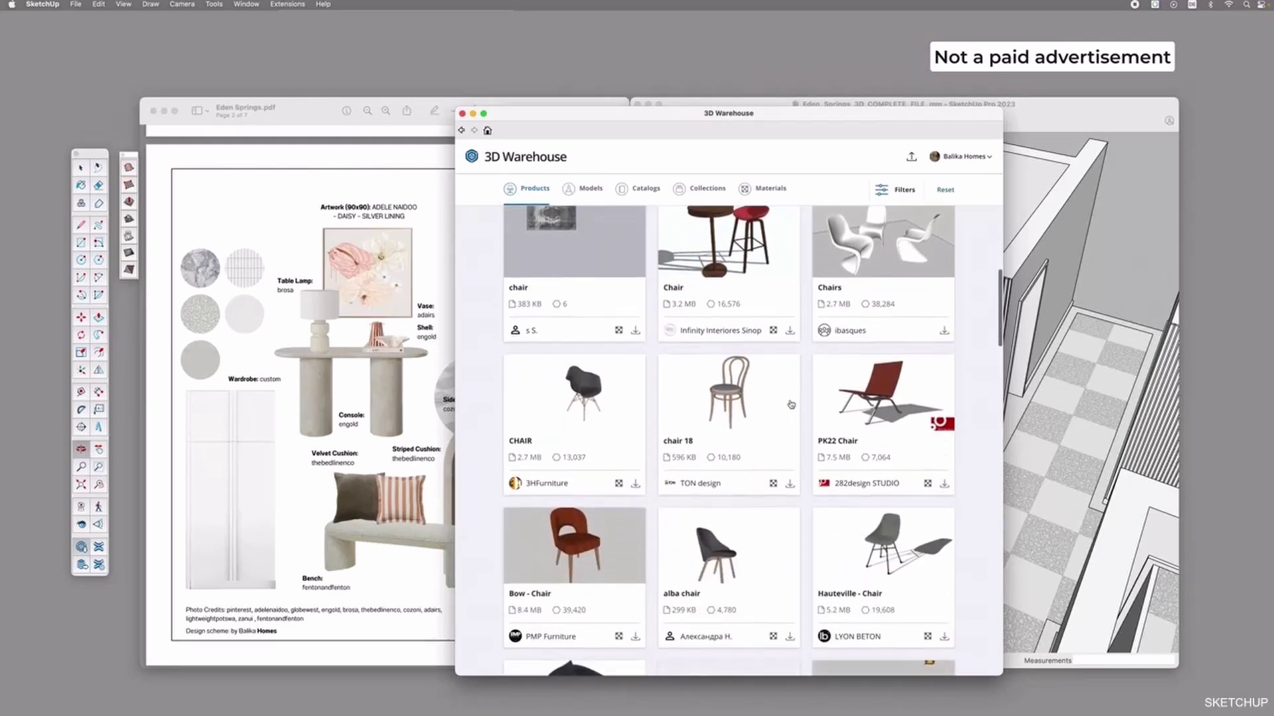
pyautogui.scroll(-3, 734, 411)
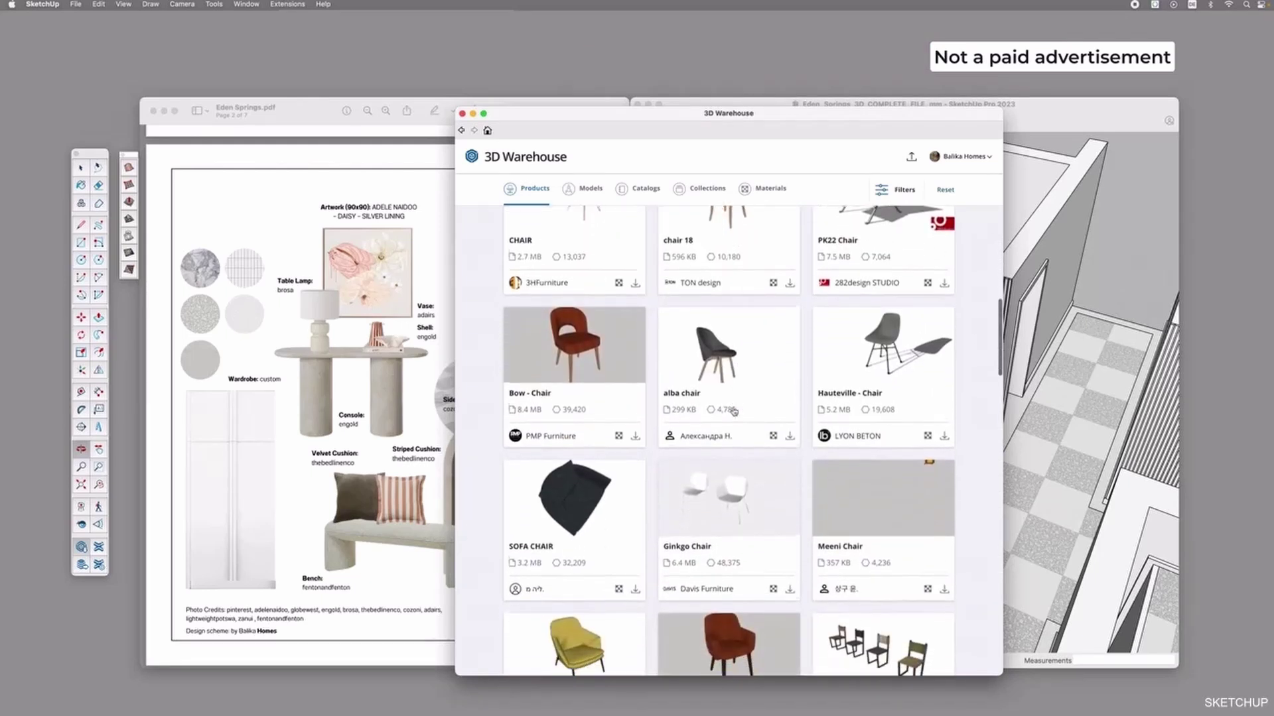
pyautogui.scroll(-2, 734, 411)
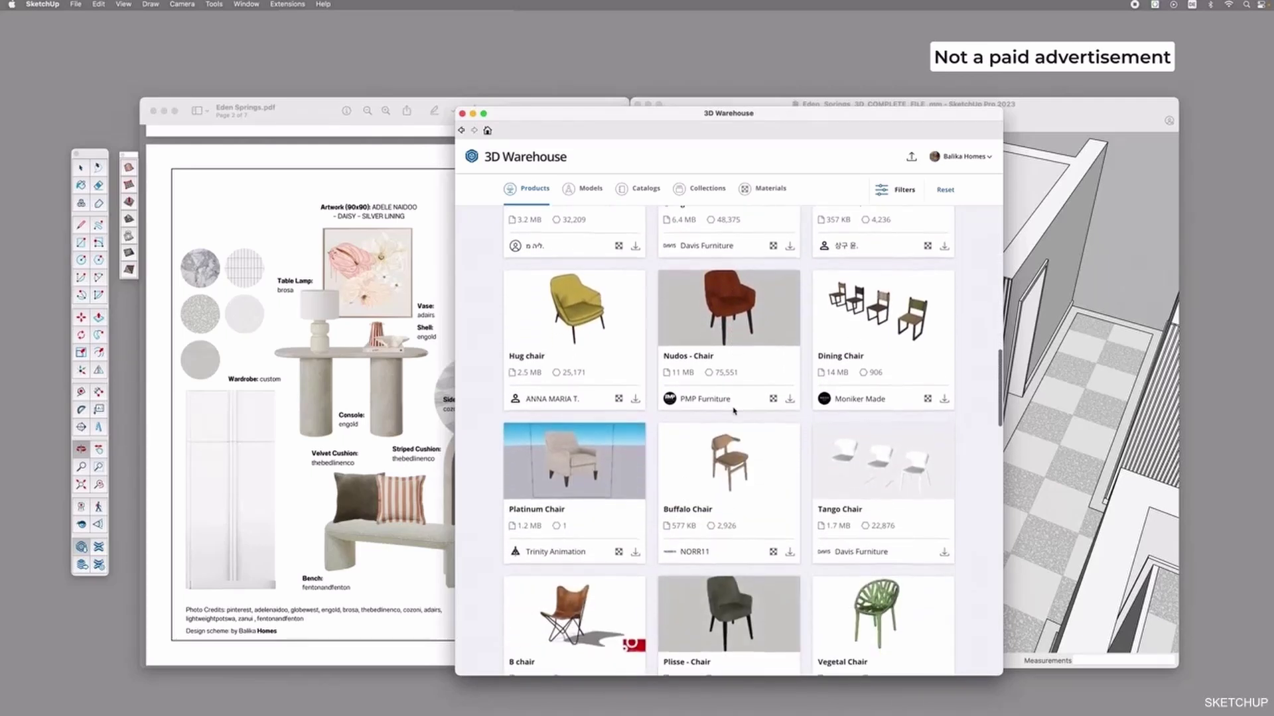
pyautogui.scroll(-4, 734, 411)
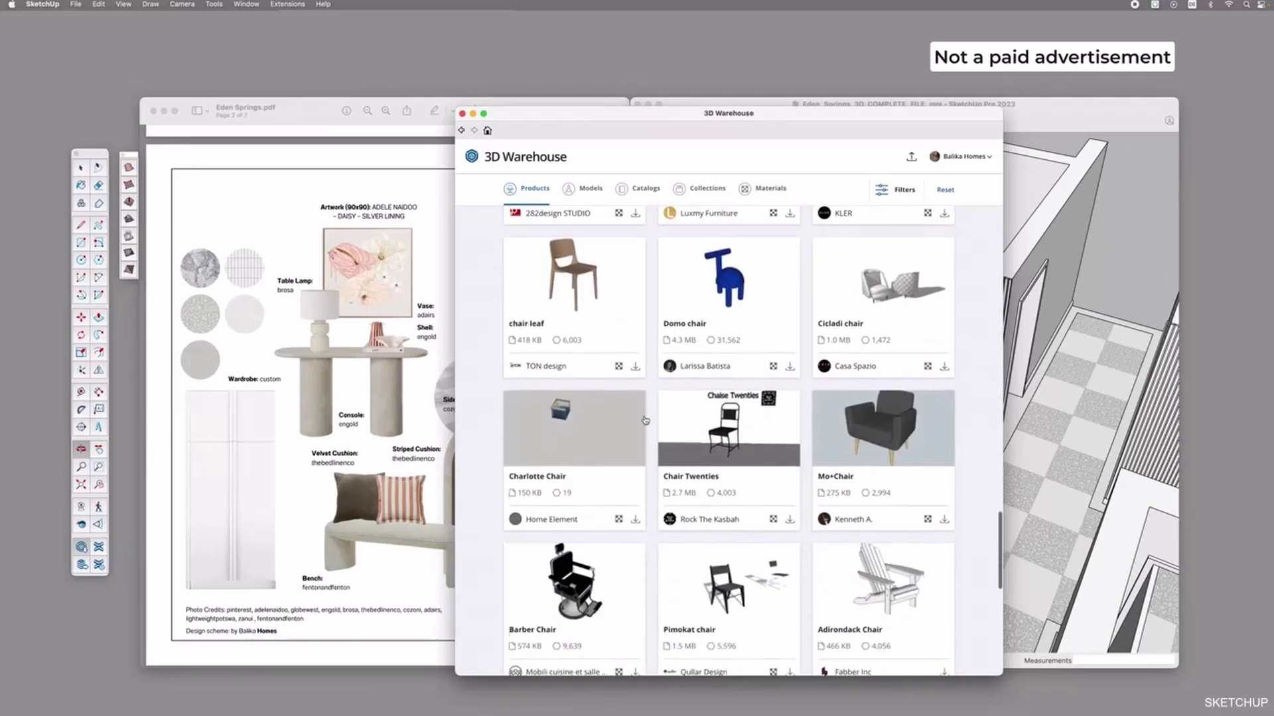
pyautogui.scroll(-2, 781, 428)
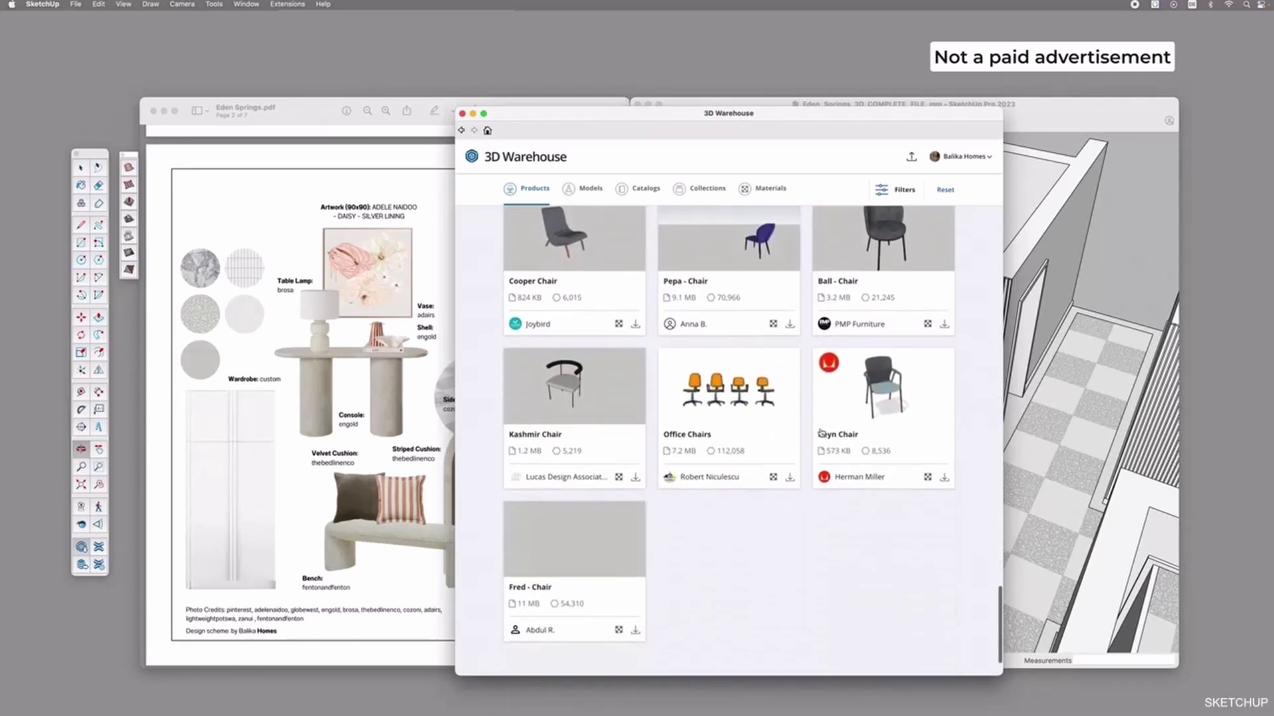
pyautogui.scroll(-2, 768, 523)
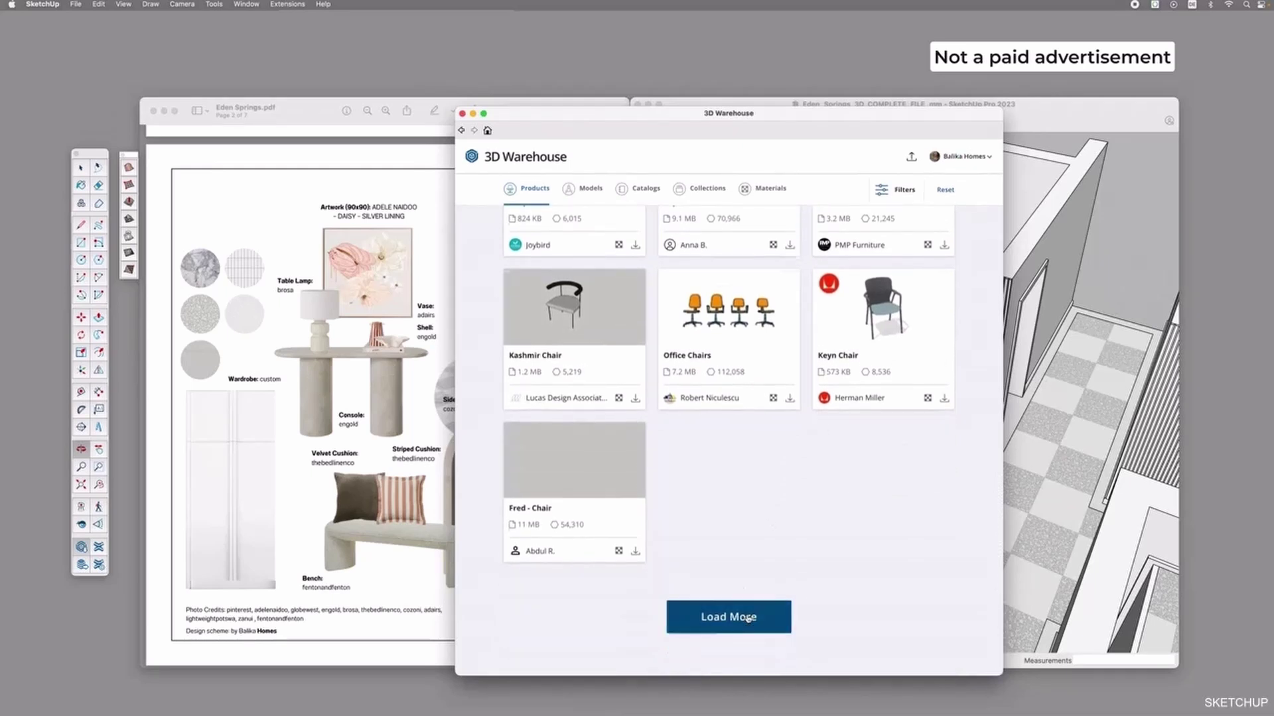
pyautogui.scroll(-6, 784, 486)
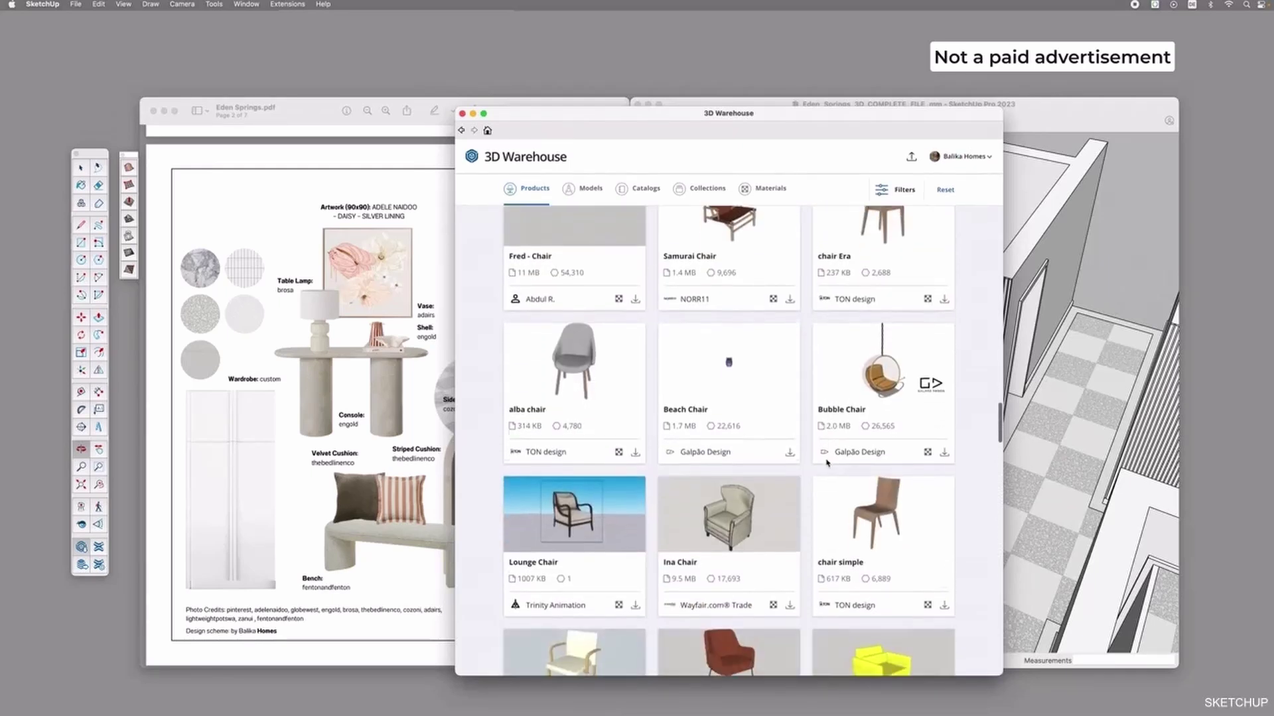
# Copy 'FRIHETEN' from the IKEA page and search 3D Warehouse Models for it
pyautogui.scroll(-2, 831, 461)
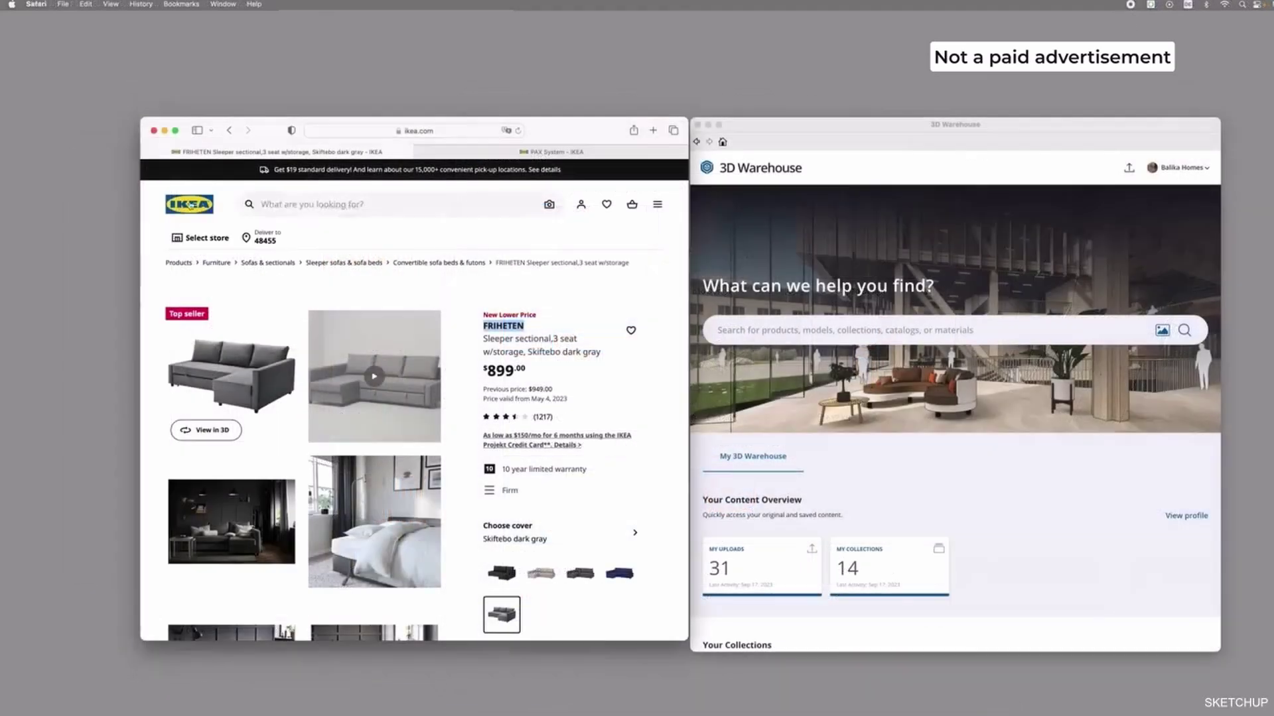
pyautogui.press('super+c')
pyautogui.click(843, 330)
pyautogui.press('super+v')
pyautogui.press('Return')
pyautogui.click(789, 199)
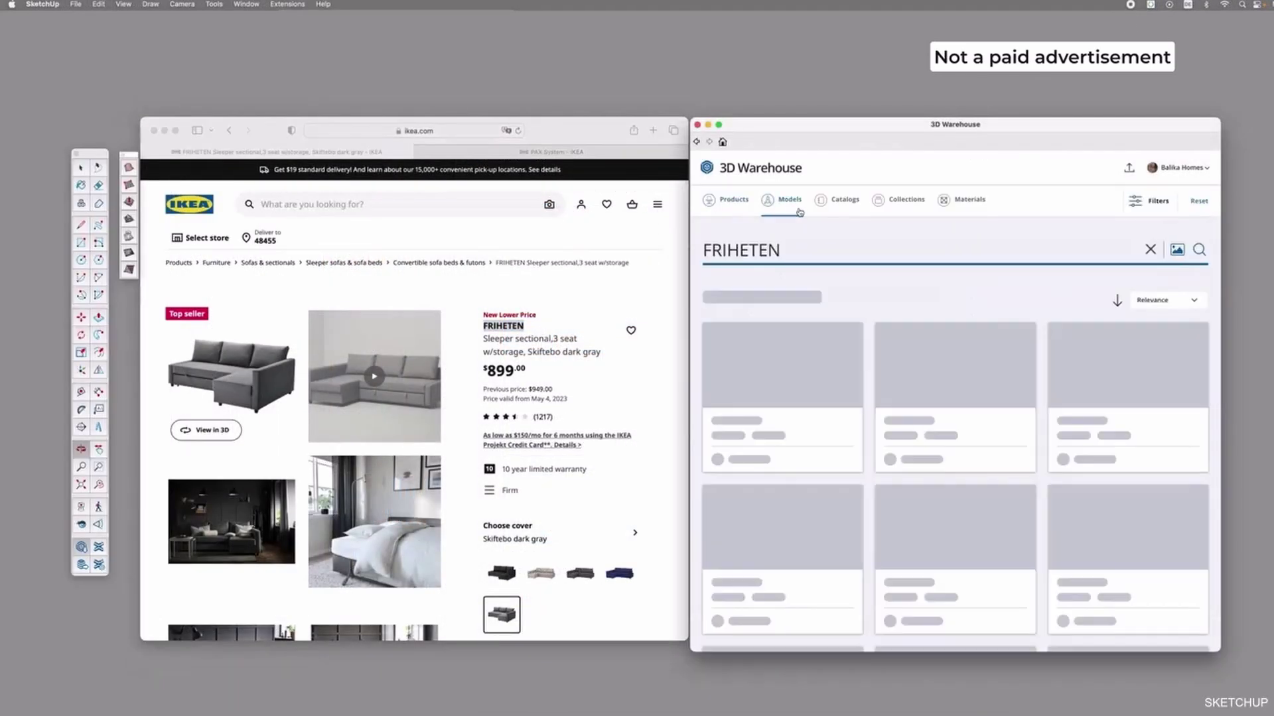
pyautogui.scroll(-5, 788, 330)
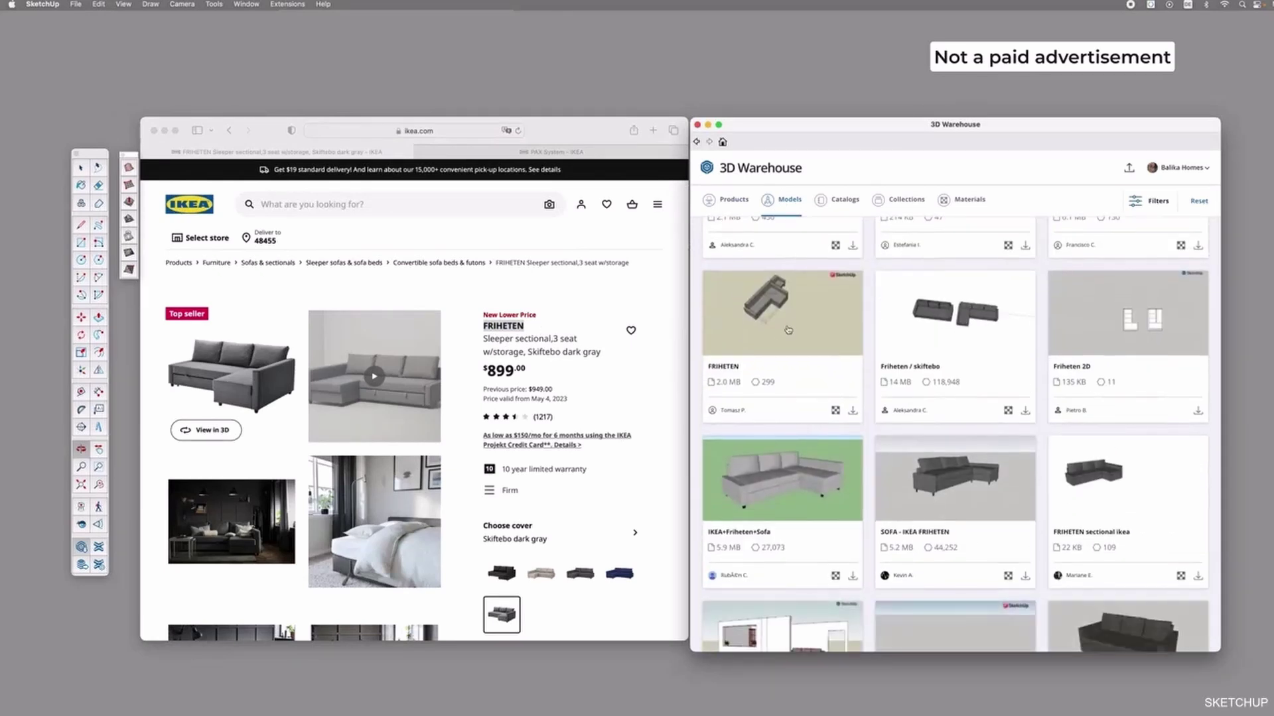
pyautogui.scroll(-2, 959, 494)
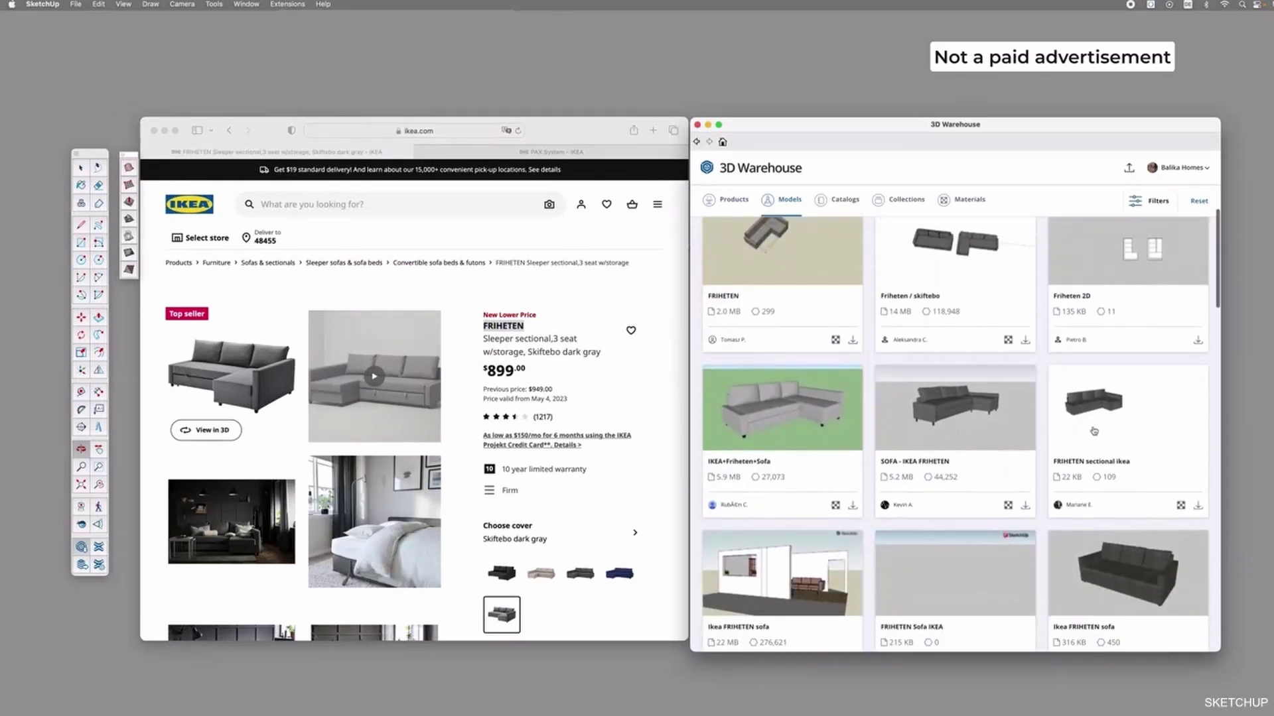
# From the IKEA PAX System page, search 3D Warehouse for PAX and scroll the results
pyautogui.click(518, 152)
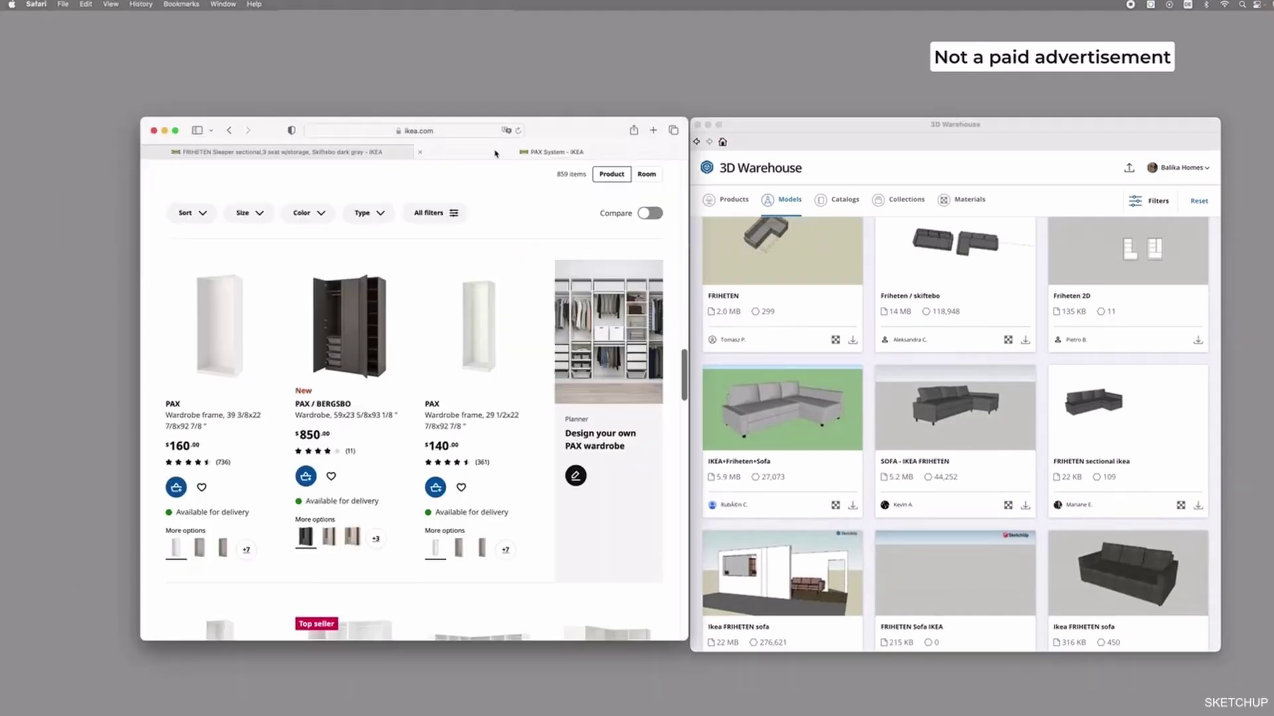
pyautogui.scroll(7, 853, 252)
pyautogui.click(852, 252)
pyautogui.press('super+a')
pyautogui.write('P')
pyautogui.press('Return')
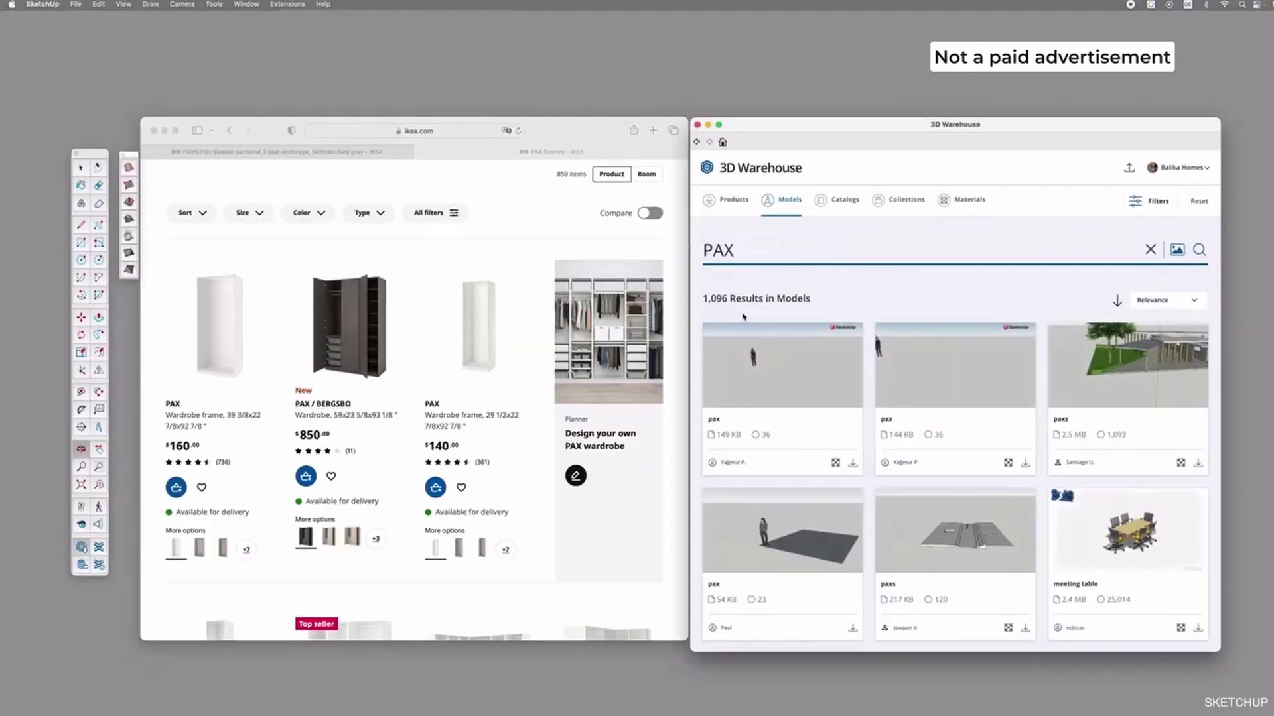
pyautogui.moveTo(824, 304); pyautogui.dragTo(703, 302)
pyautogui.click(826, 300)
pyautogui.scroll(-7, 928, 354)
pyautogui.scroll(-10, 928, 354)
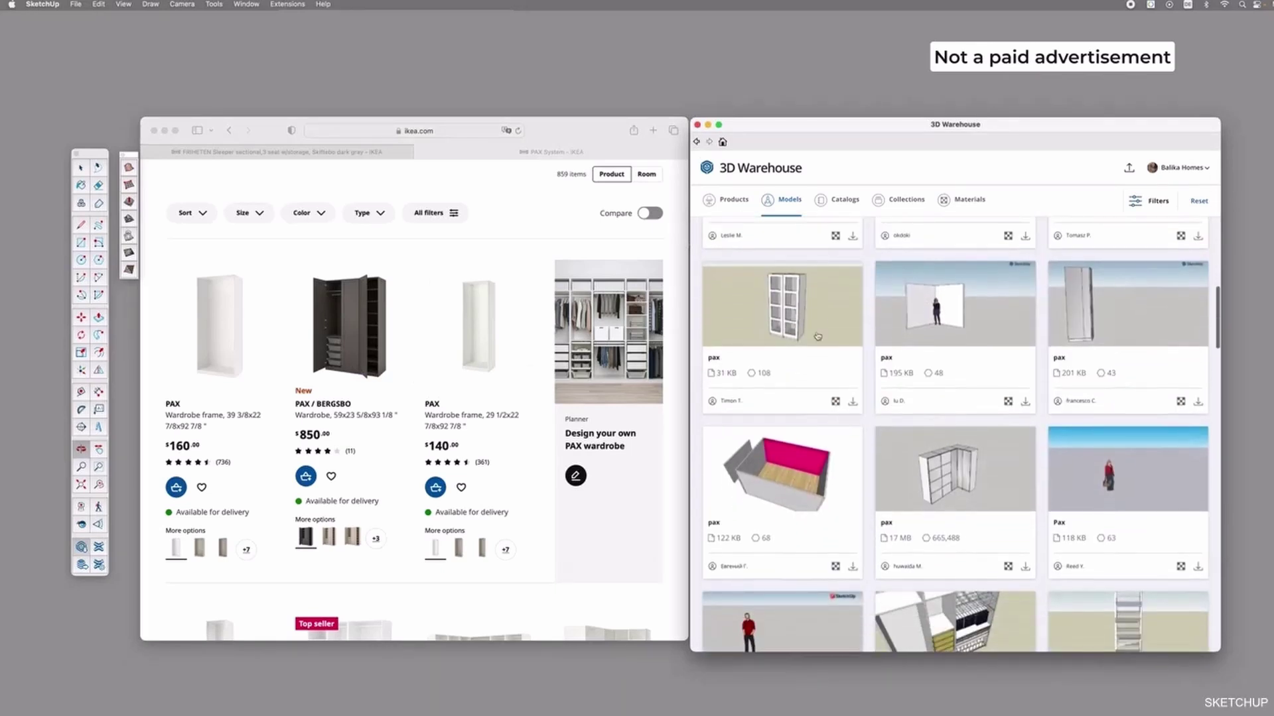
pyautogui.scroll(-10, 784, 339)
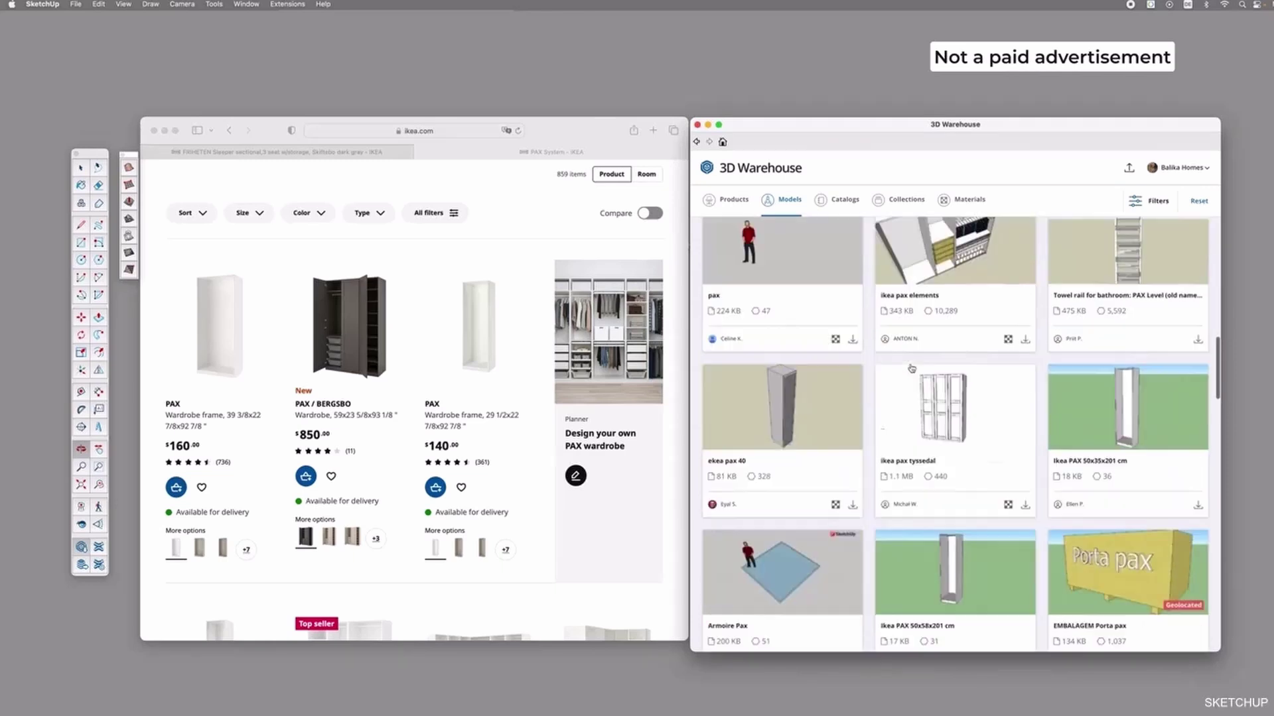
pyautogui.scroll(-8, 912, 368)
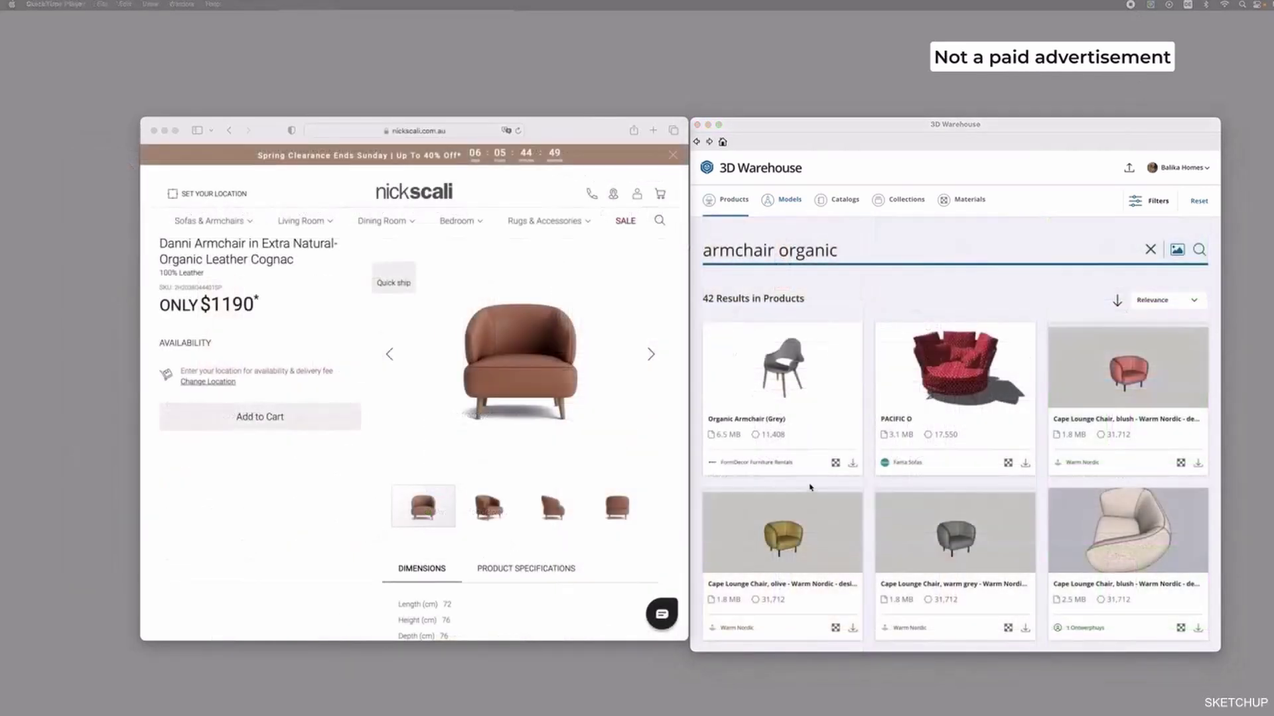
# Return to the 3D Warehouse results and open the olive Cape Lounge Chair
pyautogui.click(635, 301)
pyautogui.click(891, 302)
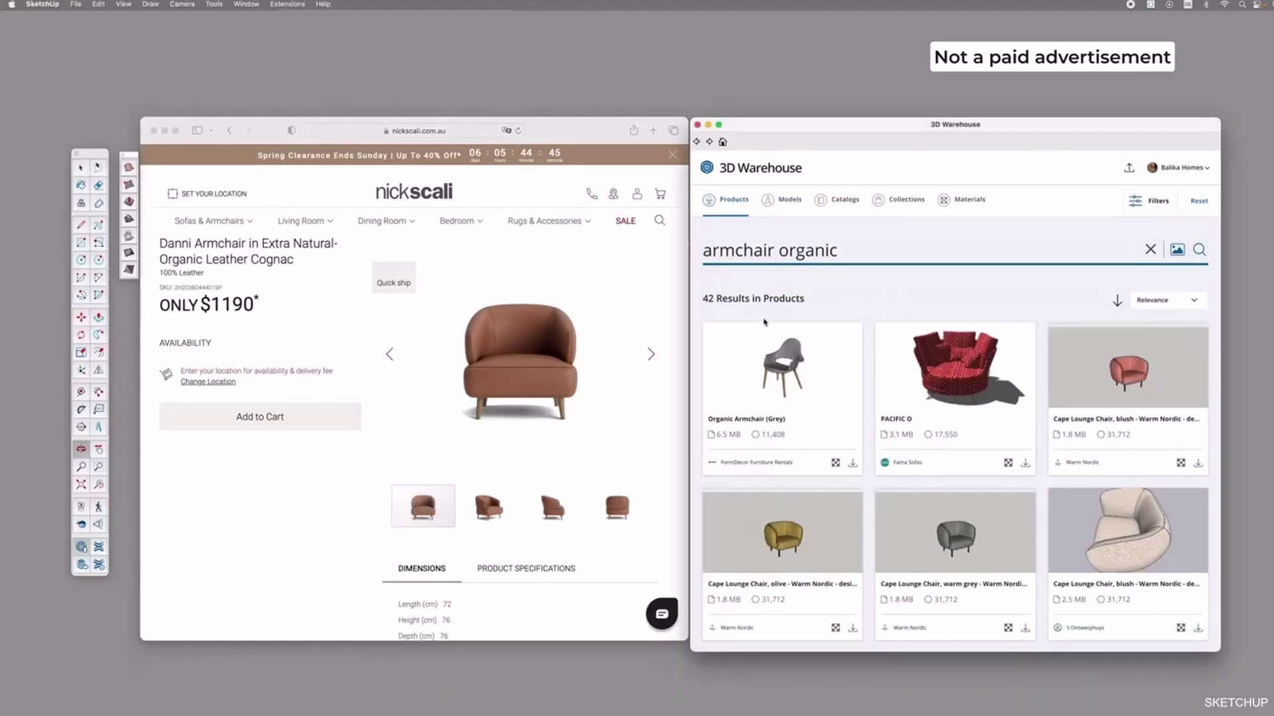
pyautogui.scroll(-3, 822, 312)
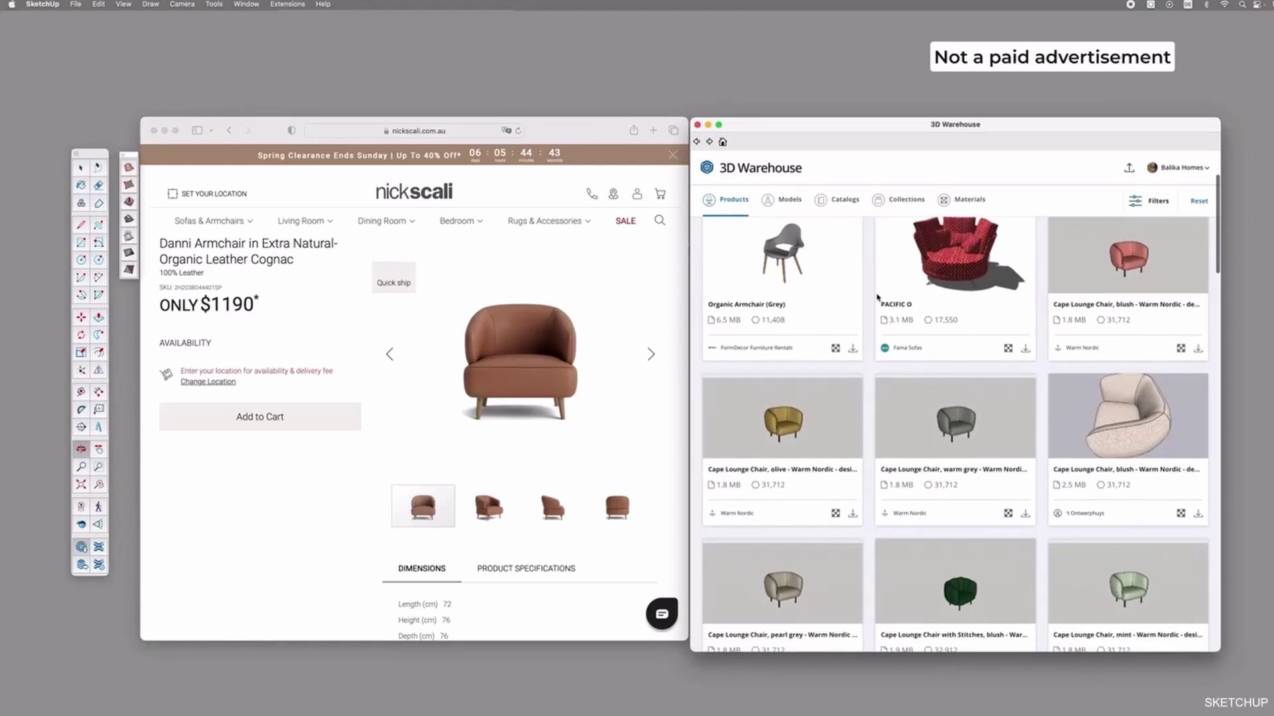
pyautogui.scroll(-2, 877, 297)
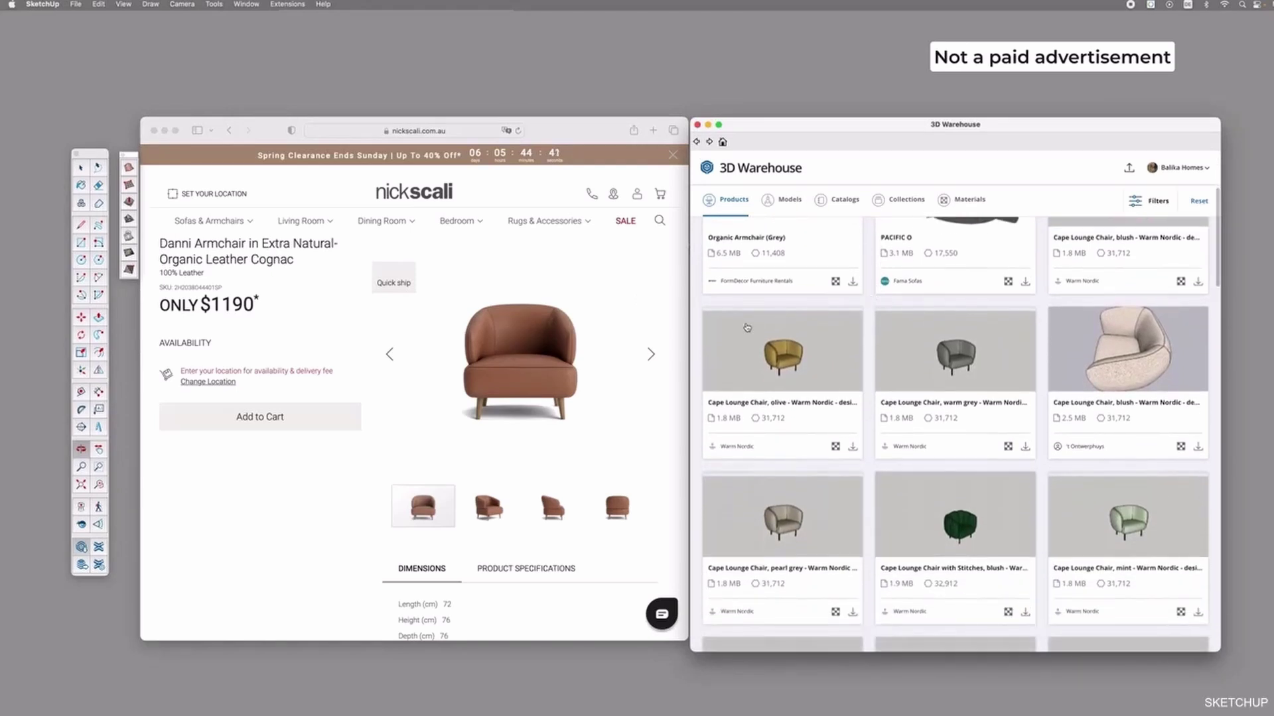
pyautogui.click(789, 358)
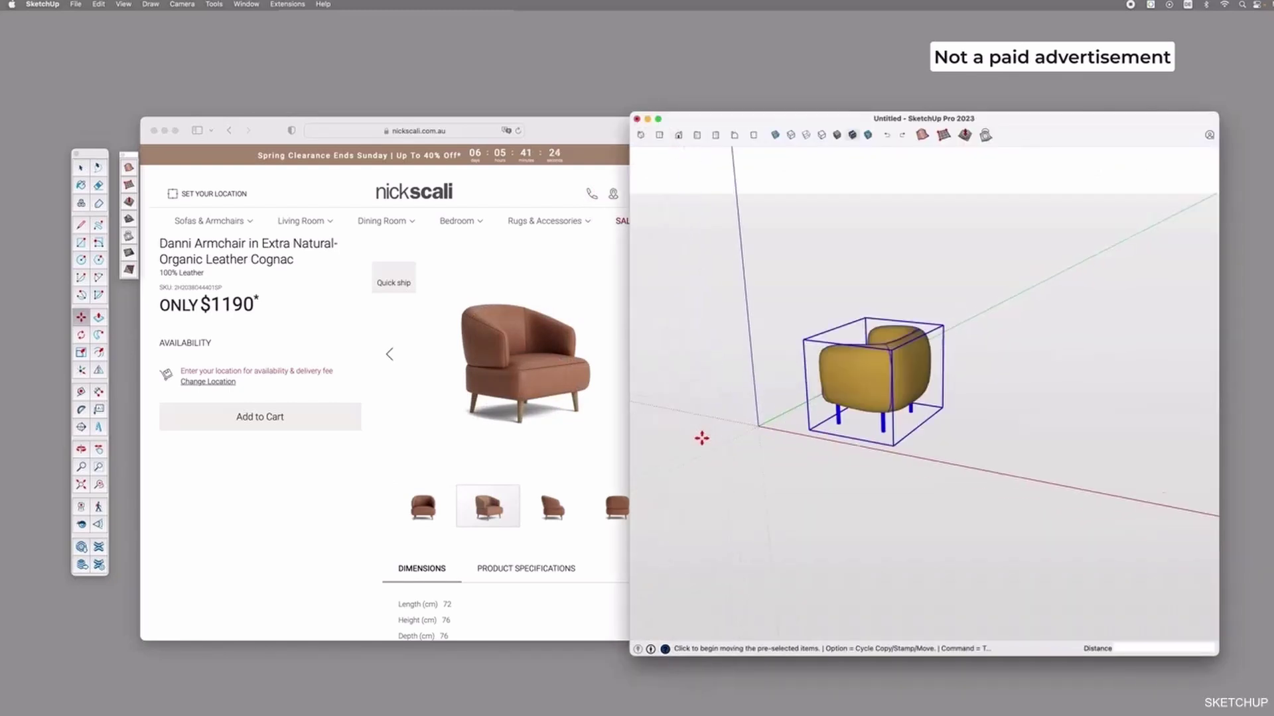
# Squash the imported armchair vertically to 0.70 scale
pyautogui.moveTo(701, 438)
pyautogui.mouseDown(button='middle')
pyautogui.moveTo(969, 431)
pyautogui.moveTo(936, 335)
pyautogui.moveTo(939, 345)
pyautogui.mouseUp(button='middle')
pyautogui.scroll(5, 876, 366)
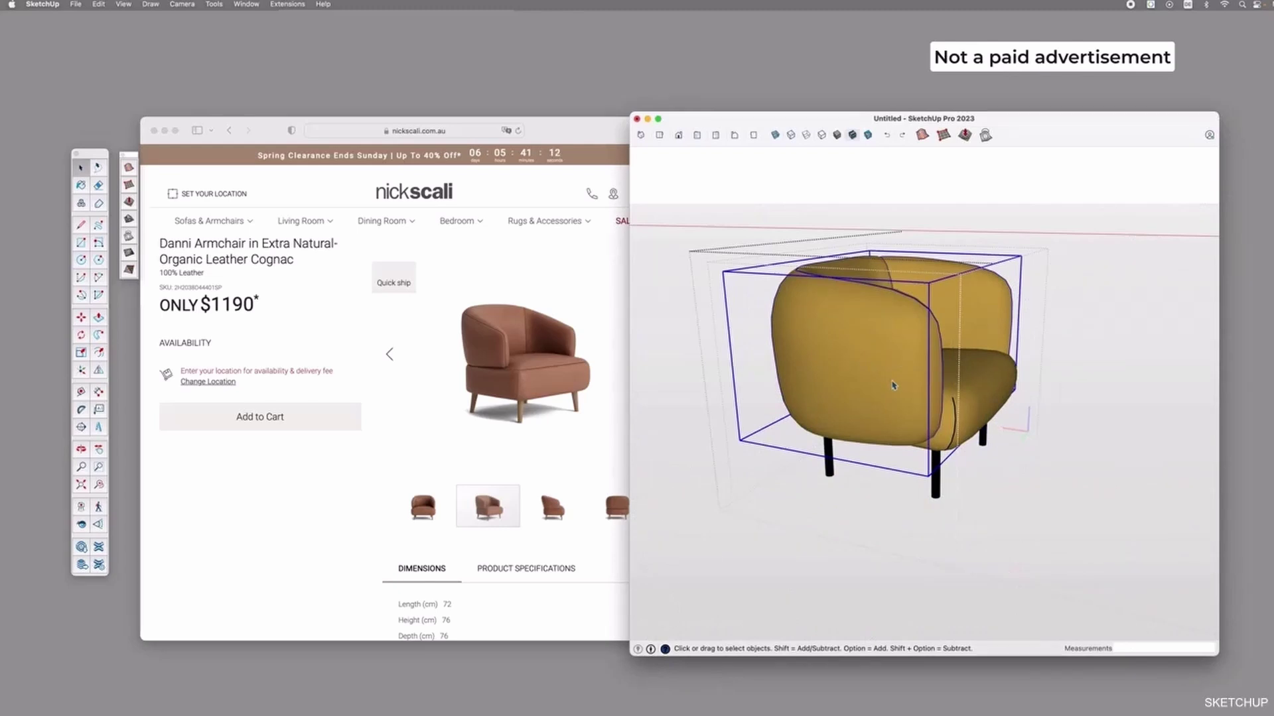
pyautogui.press('s')
pyautogui.click(891, 262)
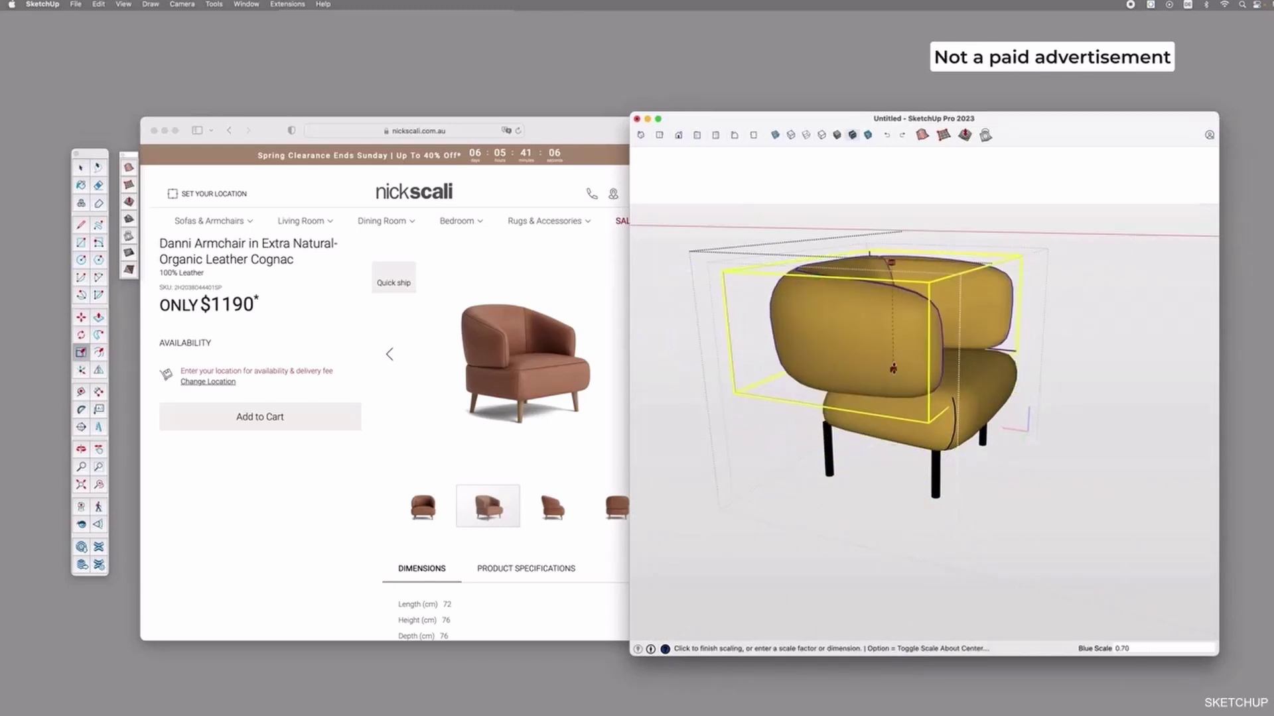
# Scale the seat cushion wider sideways using its side grip
pyautogui.click(893, 371)
pyautogui.press('space')
pyautogui.click(888, 426)
pyautogui.press('s')
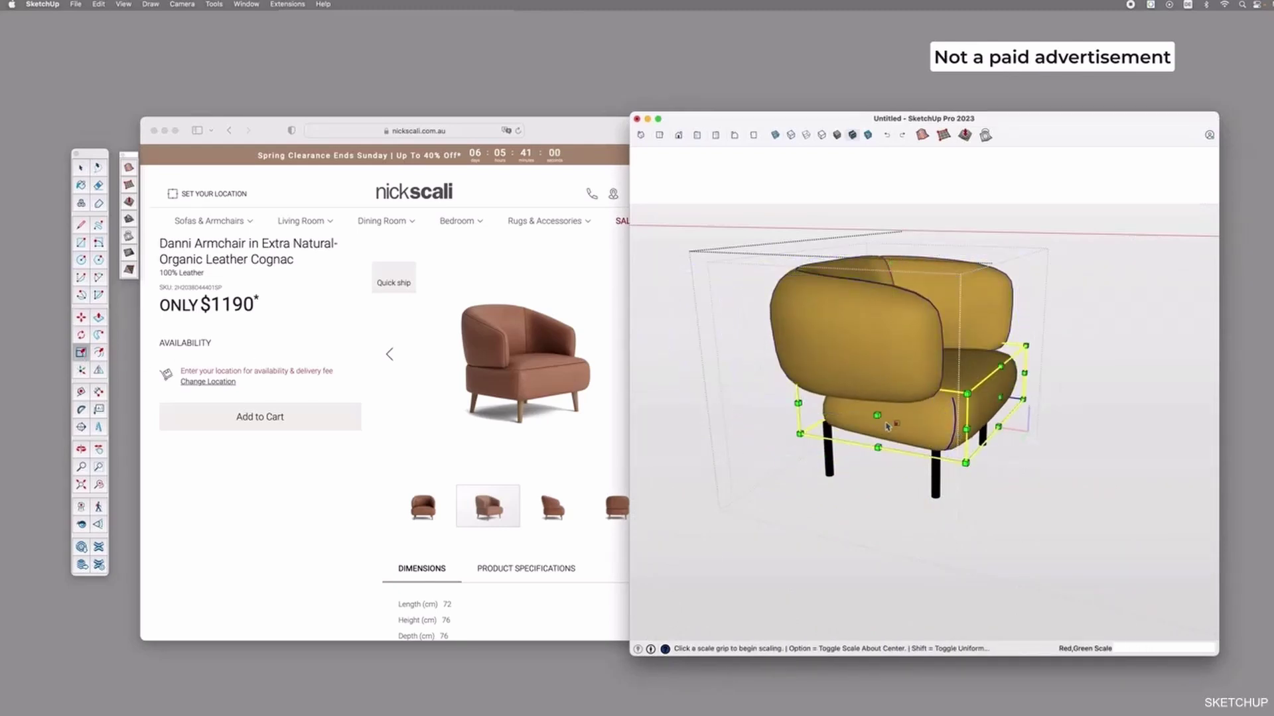
pyautogui.moveTo(887, 427); pyautogui.dragTo(1120, 426, button='middle')
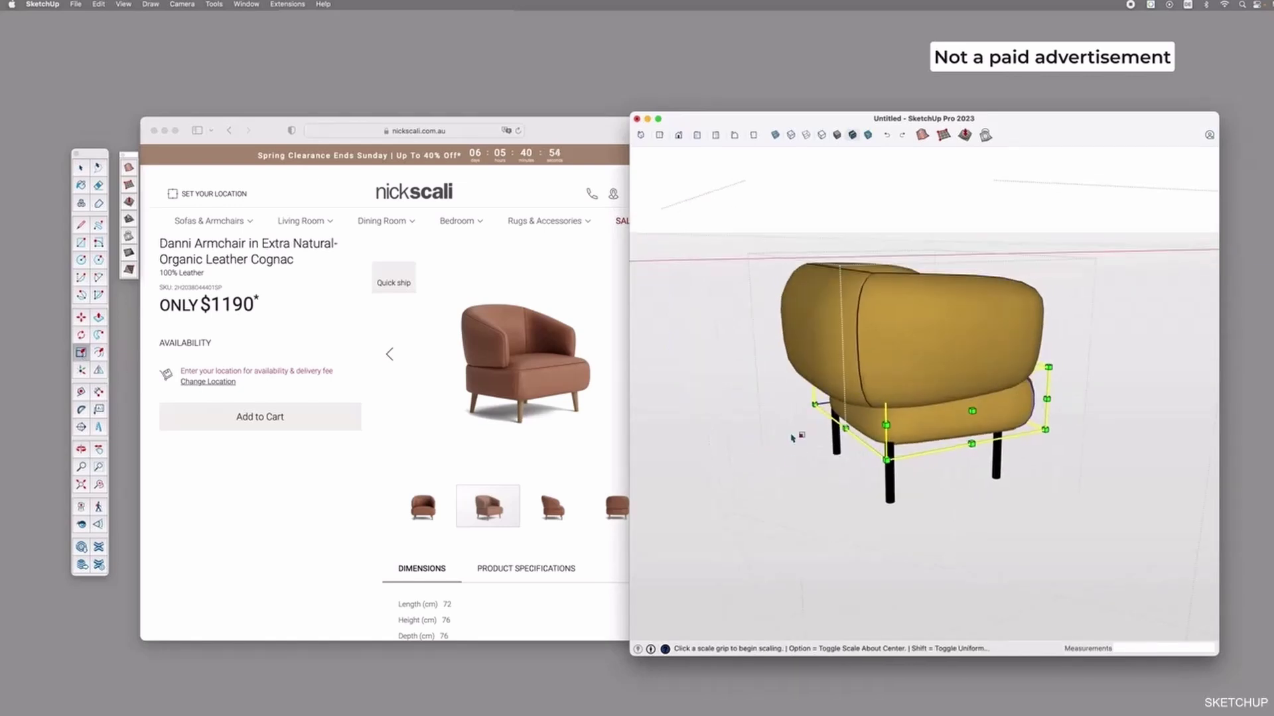
pyautogui.click(837, 402)
pyautogui.click(783, 352)
pyautogui.moveTo(783, 352); pyautogui.dragTo(932, 382, button='middle')
pyautogui.press('space')
# With X-ray on, shorten the backrest vertically from its bottom, then turn X-ray off
pyautogui.click(80, 352)
pyautogui.click(775, 138)
pyautogui.click(904, 378)
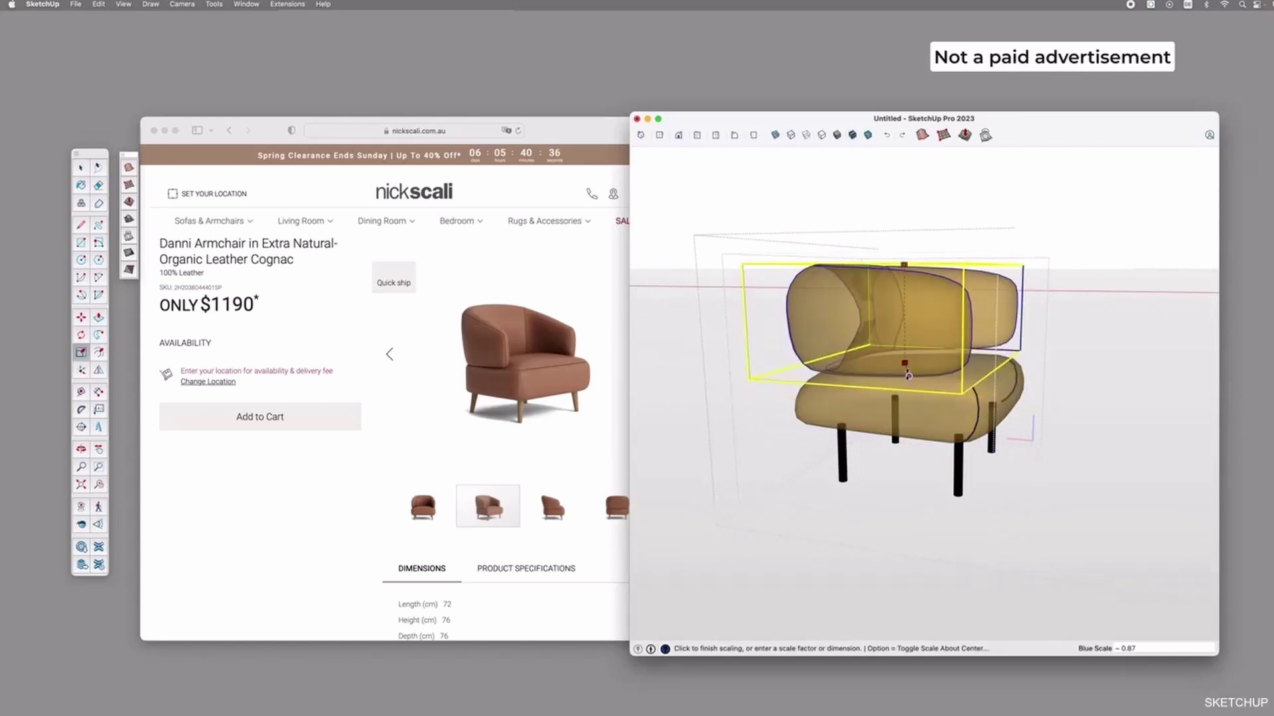
pyautogui.click(964, 394)
pyautogui.click(775, 138)
pyautogui.press('space')
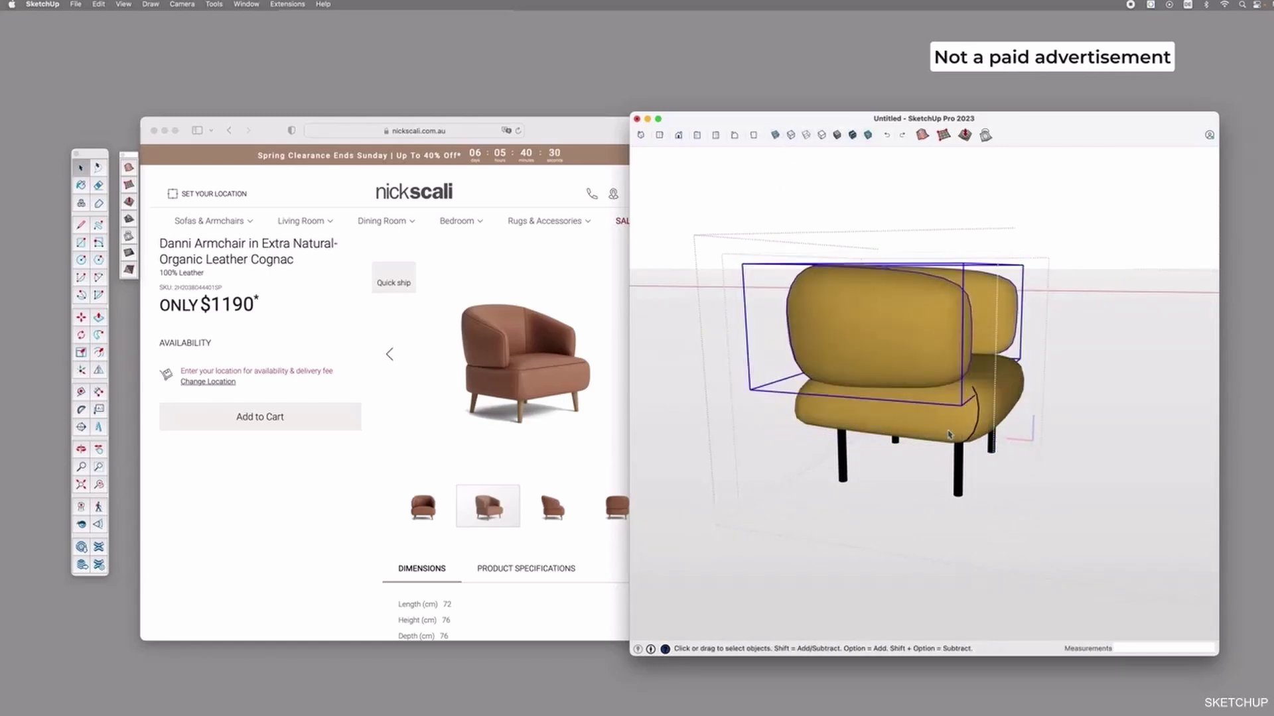
pyautogui.doubleClick(882, 392)
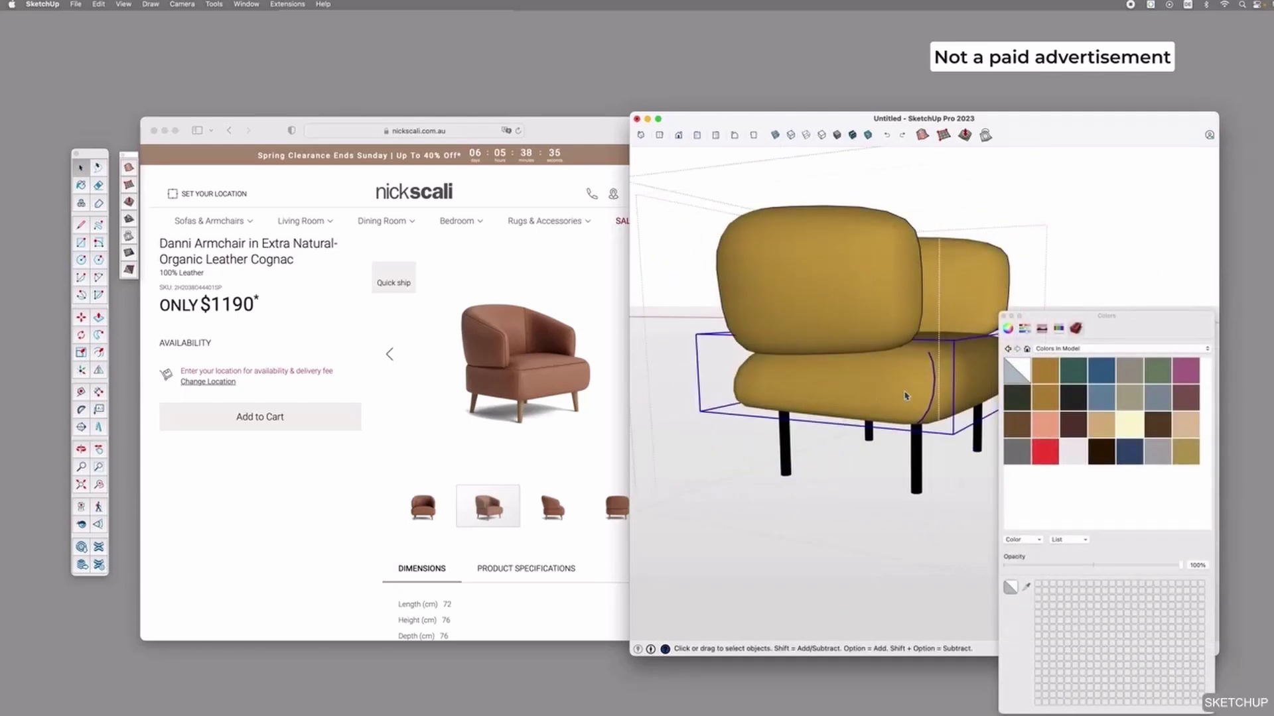
# Search 3D Warehouse materials for 'leather brown' and load the Brown leather material
pyautogui.click(81, 546)
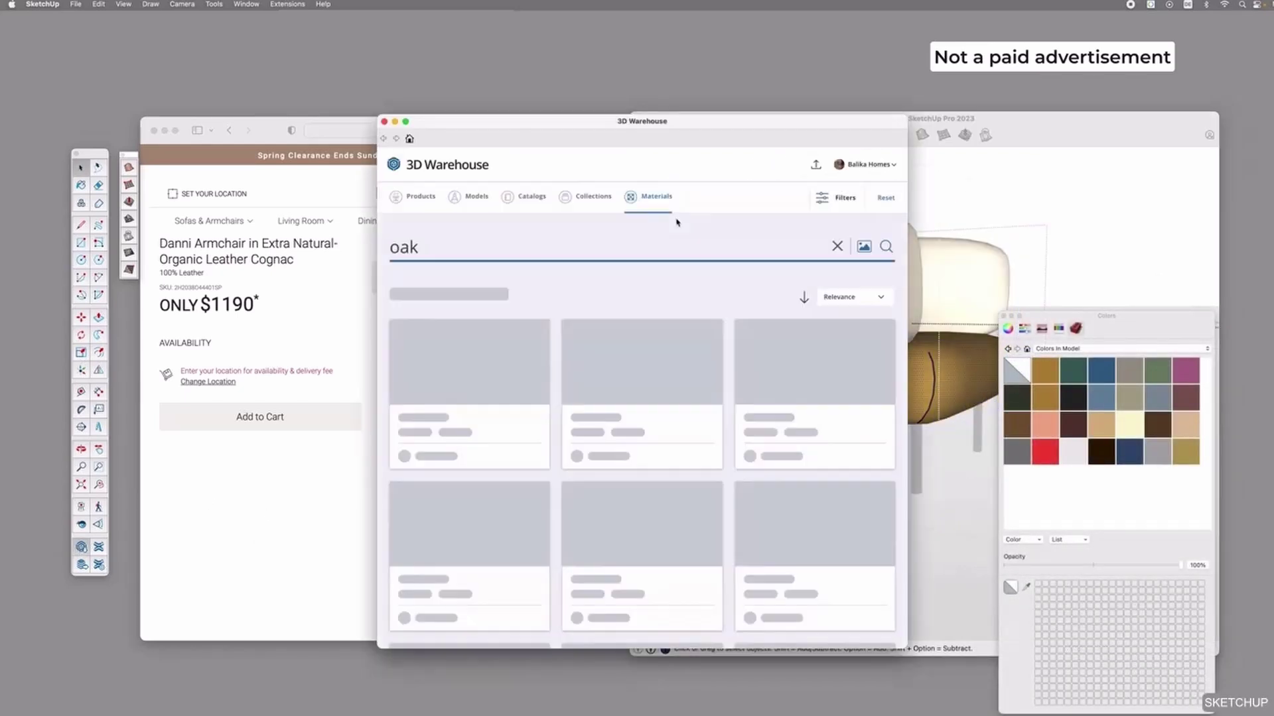
pyautogui.tripleClick(543, 266)
pyautogui.write('leather brown')
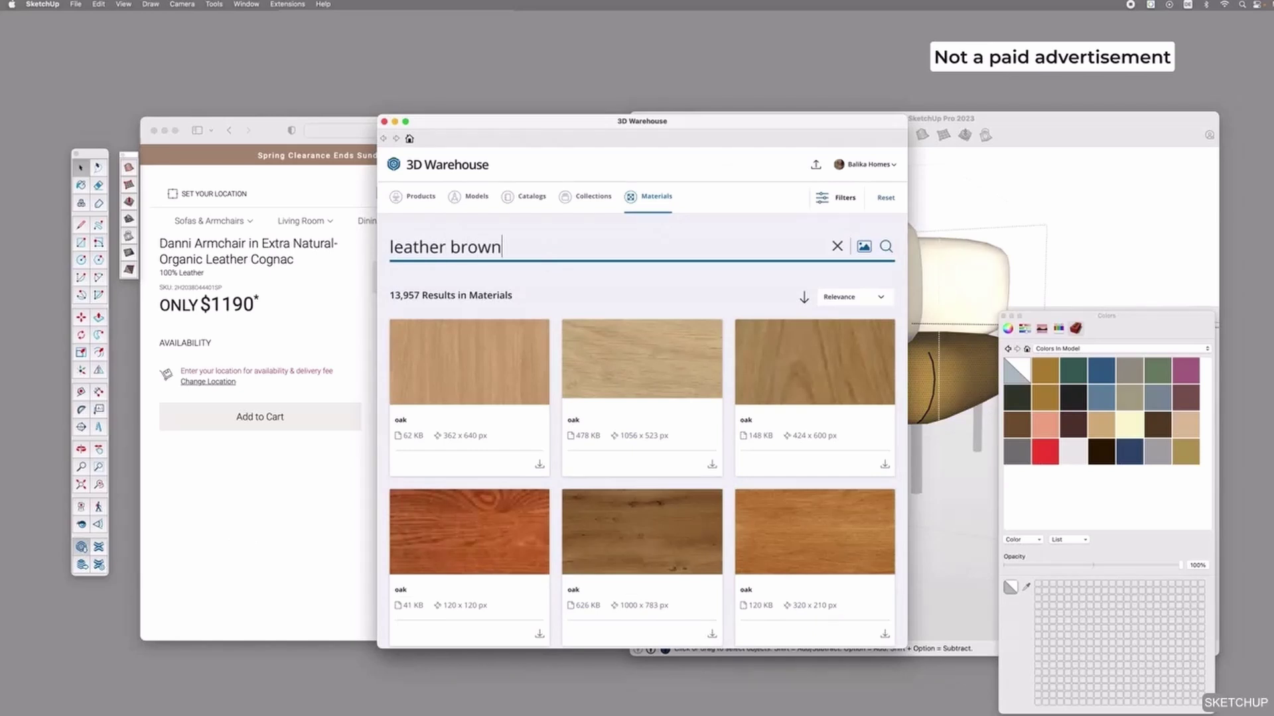
pyautogui.press('Return')
pyautogui.moveTo(671, 124); pyautogui.dragTo(852, 135)
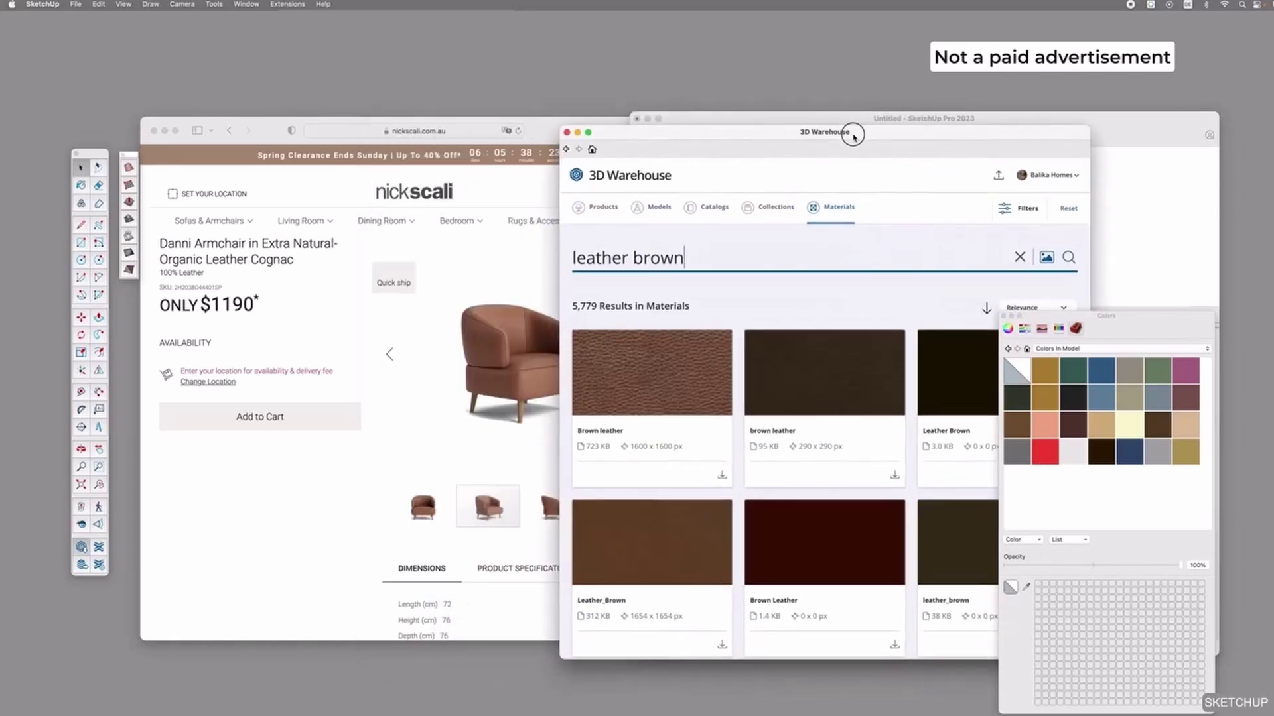
pyautogui.click(750, 466)
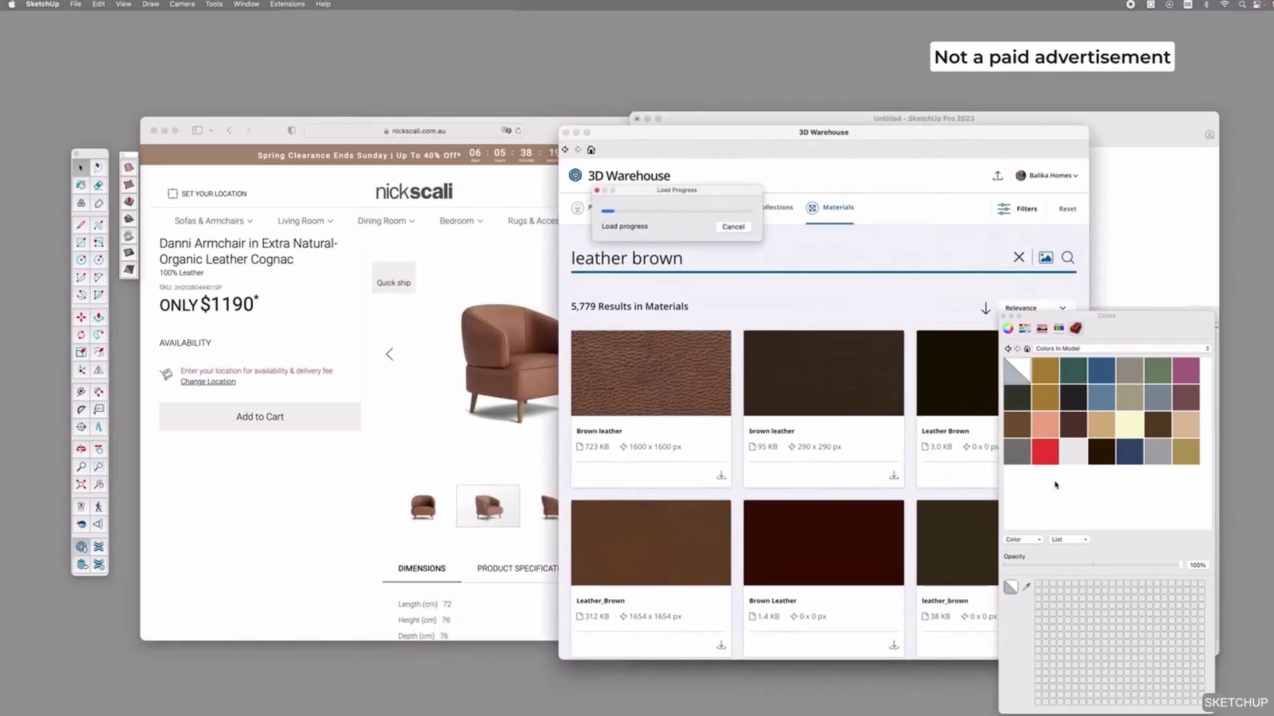
# Paint the seat cushion and backrest groups with the Brown leather material
pyautogui.click(914, 377)
pyautogui.press('space')
pyautogui.click(851, 341)
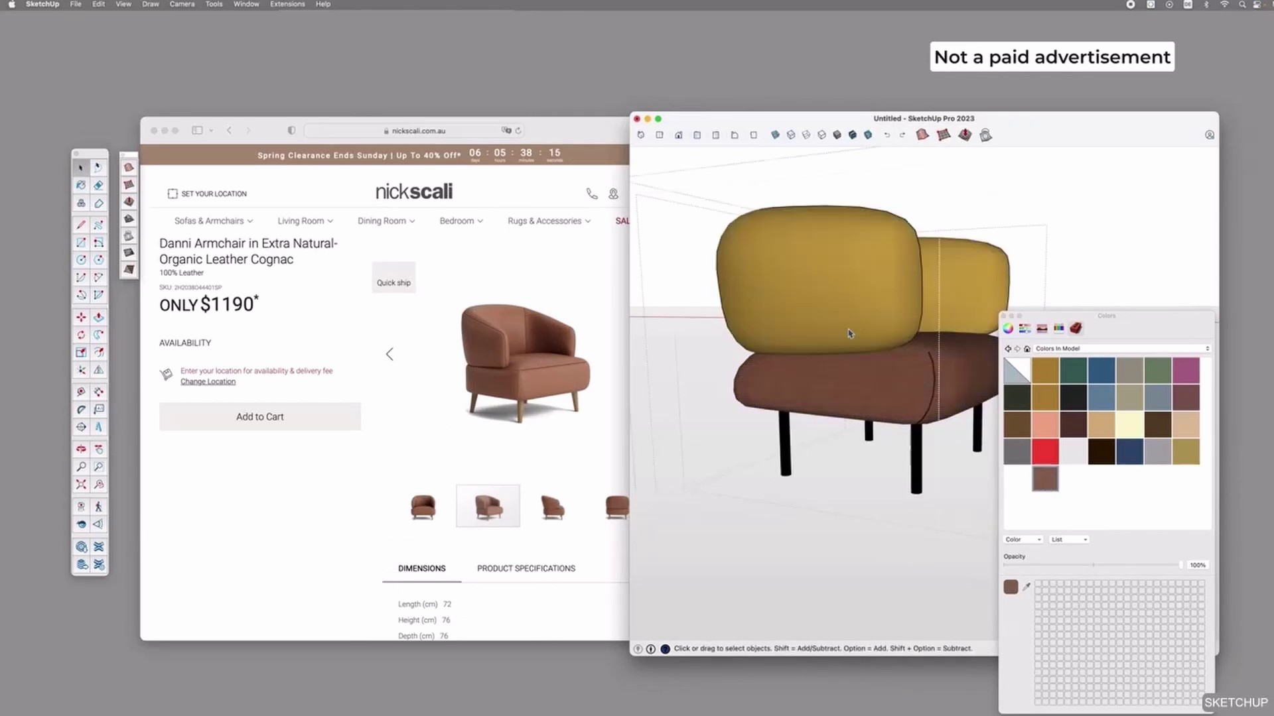
pyautogui.doubleClick(822, 325)
pyautogui.press('b')
pyautogui.keyDown('shift'); pyautogui.click(849, 298); pyautogui.keyUp('shift')
pyautogui.click(850, 298)
pyautogui.press('space')
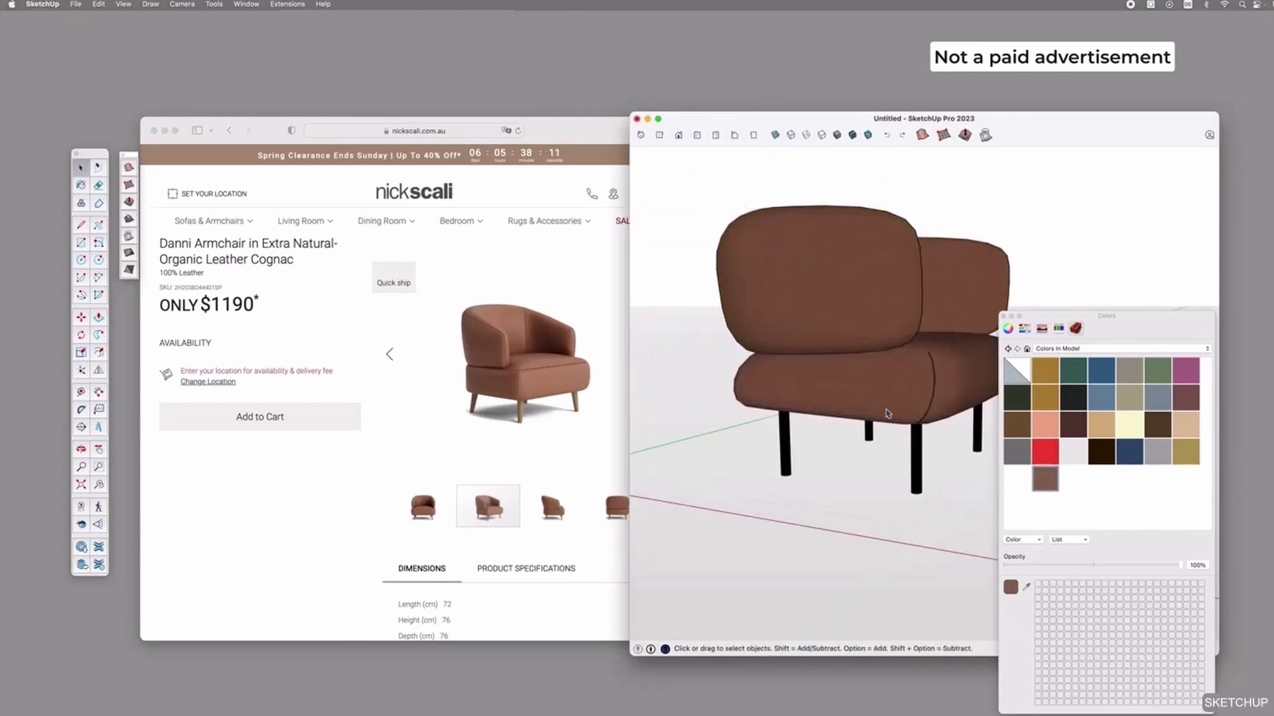
# Orbit to a front view of the chair and begin scaling the whole chair group
pyautogui.moveTo(906, 447); pyautogui.dragTo(794, 506, button='middle')
pyautogui.scroll(-3, 795, 507)
pyautogui.doubleClick(805, 391)
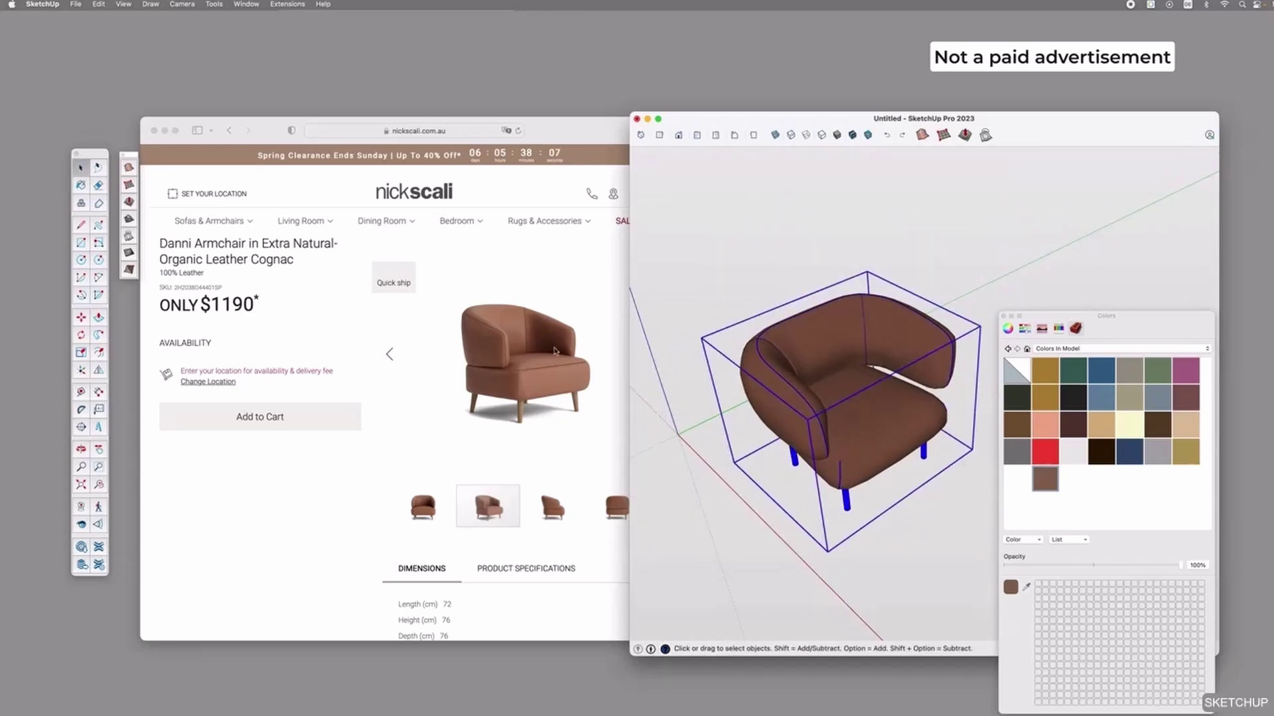
pyautogui.press('s')
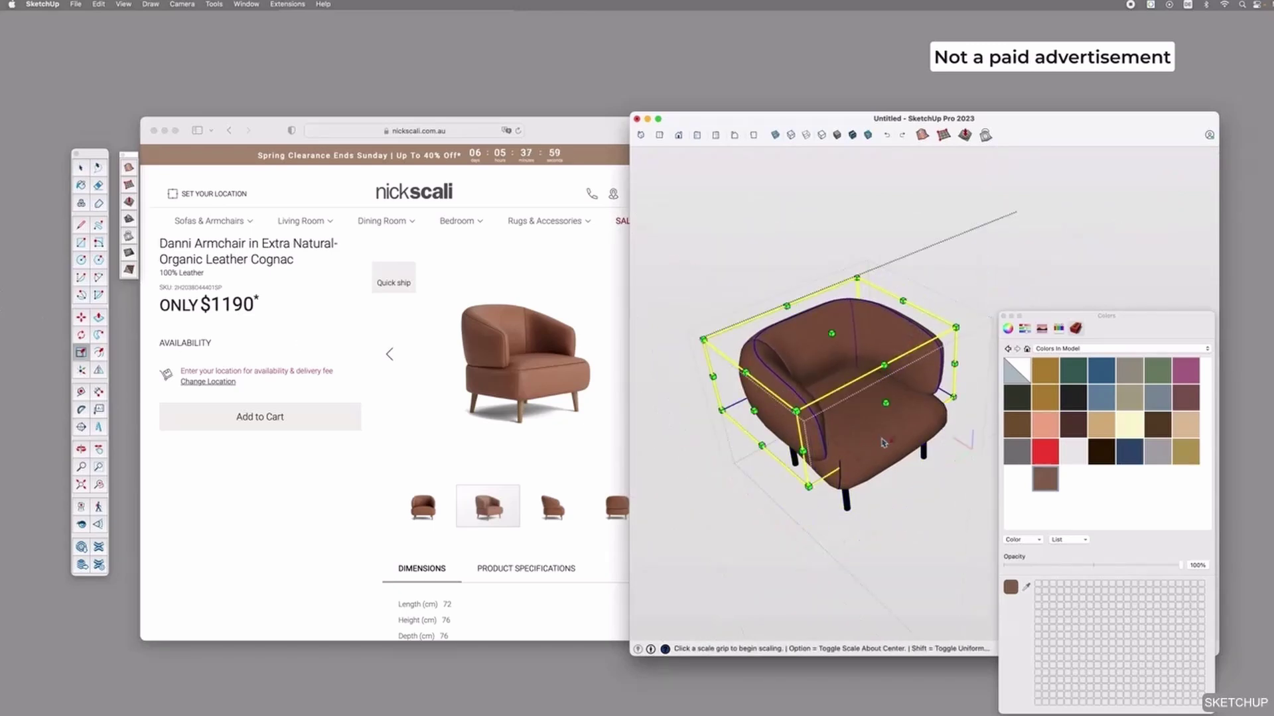
pyautogui.moveTo(906, 344); pyautogui.dragTo(662, 383, button='middle')
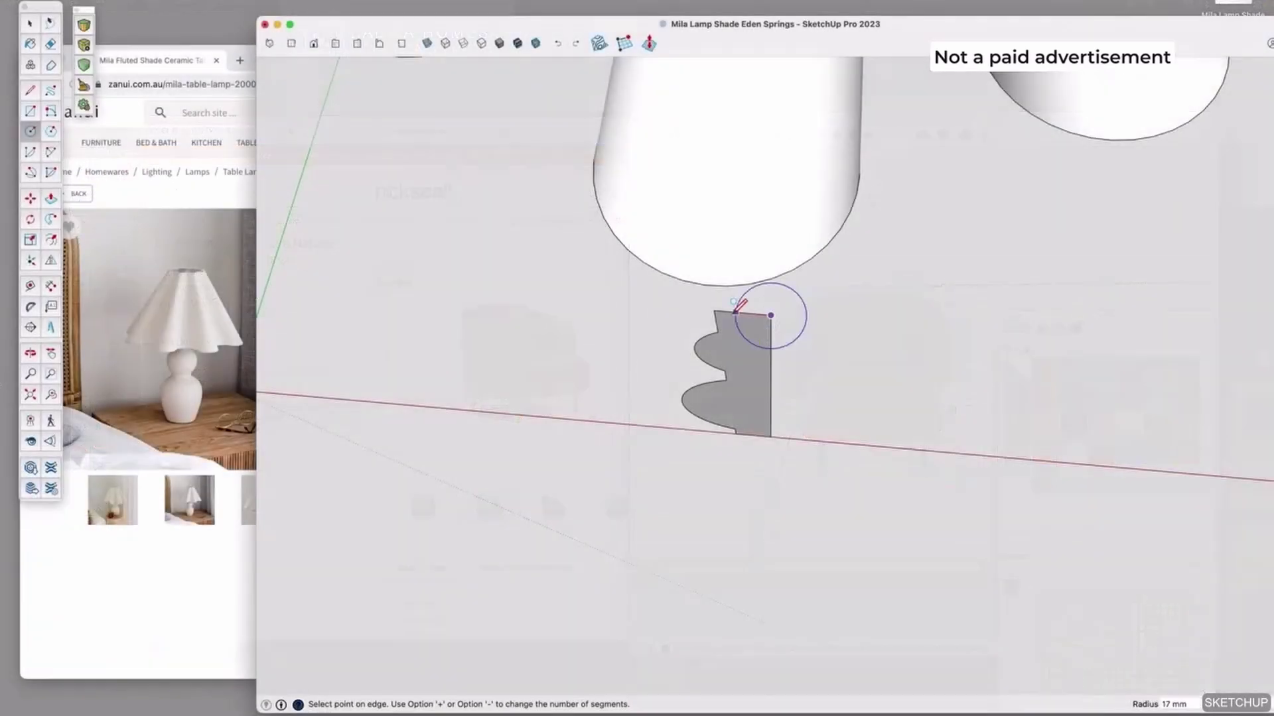
# Explode the lamp profile group and Follow Me it around the top circle into a round base
pyautogui.moveTo(766, 366); pyautogui.dragTo(800, 425, button='middle')
pyautogui.press('space')
pyautogui.click(757, 269)
pyautogui.click(728, 319)
pyautogui.rightClick(723, 312)
pyautogui.click(751, 412)
pyautogui.click(733, 283)
pyautogui.click(54, 216)
pyautogui.click(723, 358)
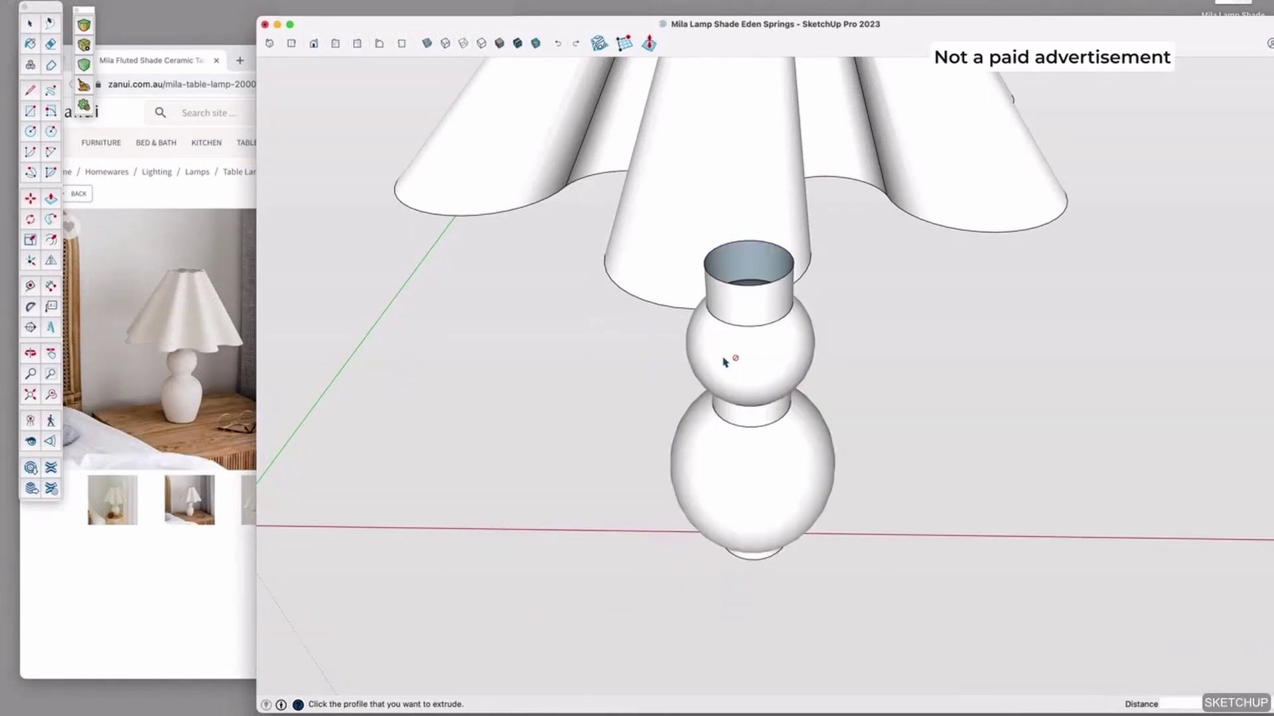
# Draw a line across the neck rim to close the top opening with a face
pyautogui.scroll(5, 762, 246)
pyautogui.press('l')
pyautogui.click(760, 253)
pyautogui.click(777, 255)
pyautogui.scroll(-7, 766, 264)
pyautogui.moveTo(778, 424)
pyautogui.mouseDown(button='middle')
pyautogui.moveTo(817, 239)
pyautogui.moveTo(830, 524)
pyautogui.moveTo(748, 369)
pyautogui.mouseUp(button='middle')
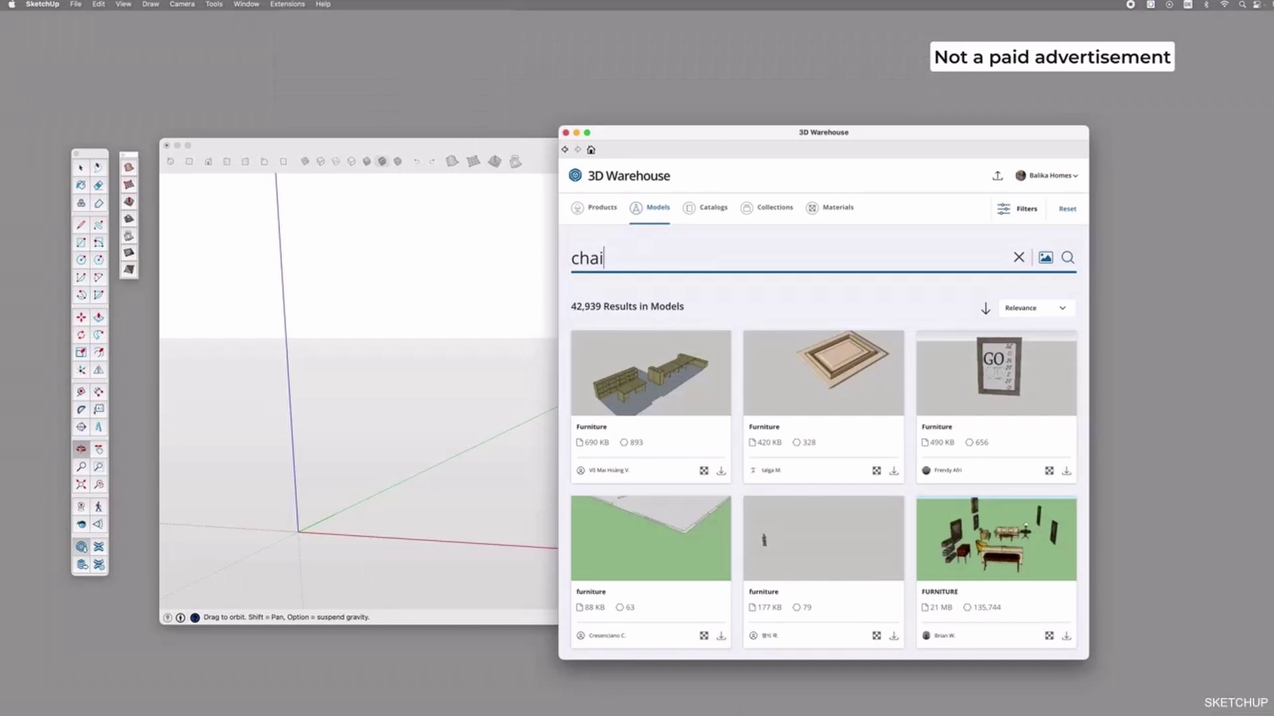
# Replace the 'chair' search with 'eden springs' and run the Models search
pyautogui.write('r')
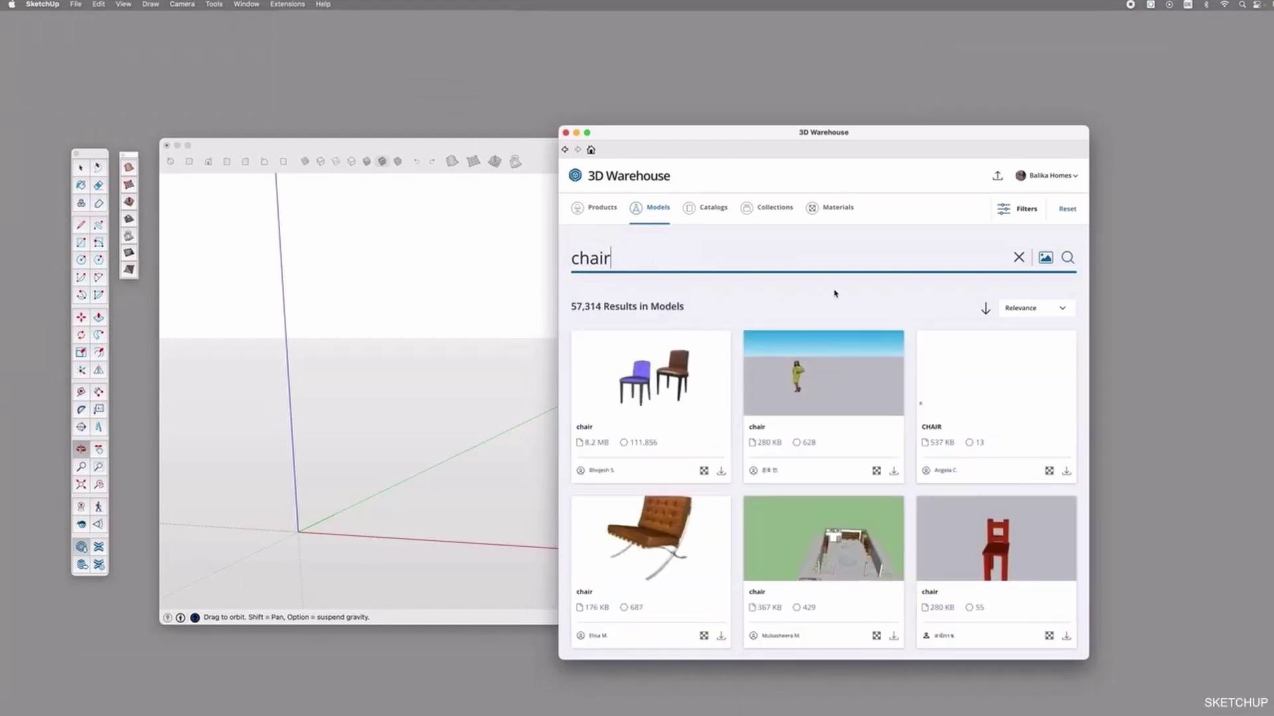
pyautogui.scroll(-10, 833, 293)
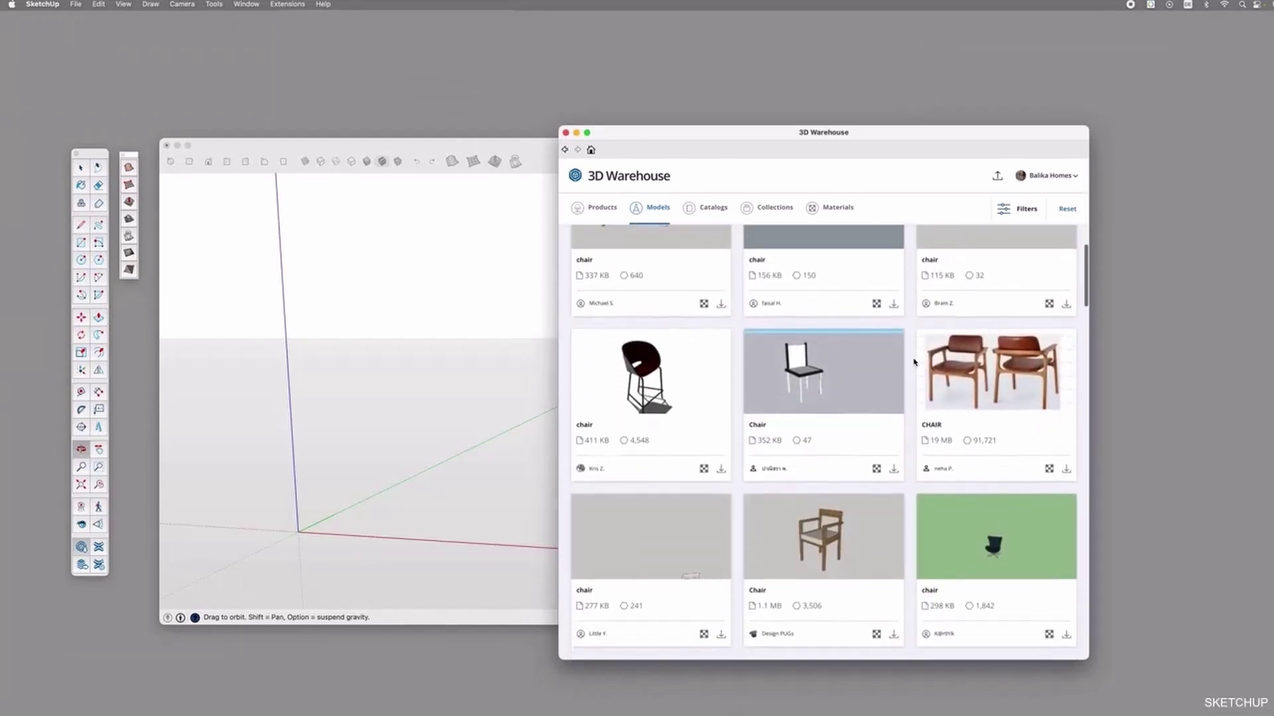
pyautogui.scroll(10, 882, 298)
pyautogui.doubleClick(640, 250)
pyautogui.write('d')
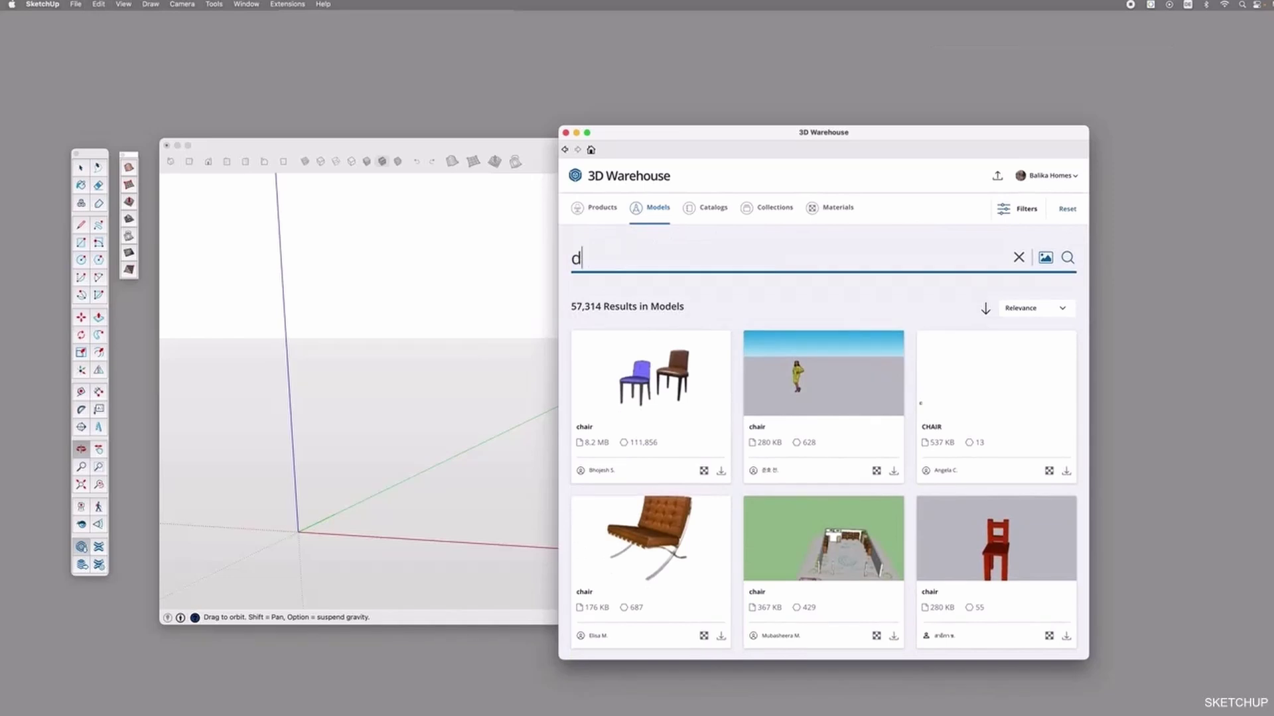
pyautogui.write('den springs')
pyautogui.press('Return')
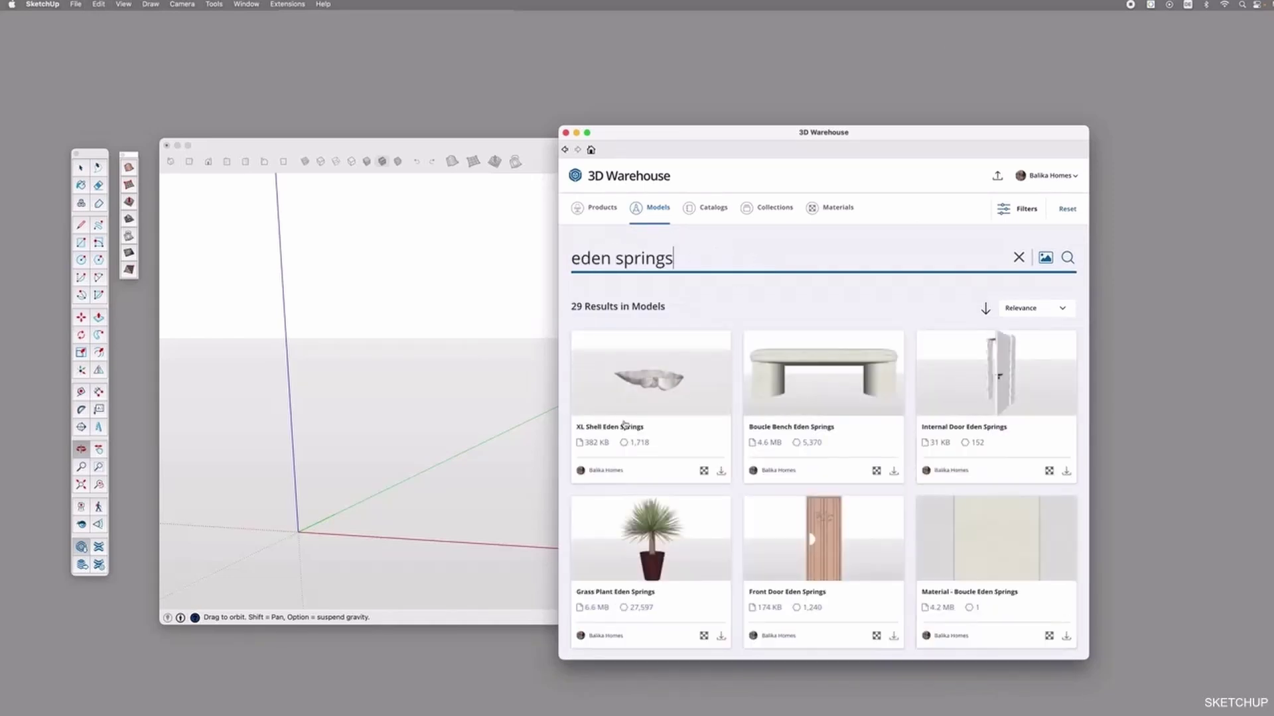
# Open the model author's profile and scroll through their Collections, like Chairs & Seaters
pyautogui.click(596, 471)
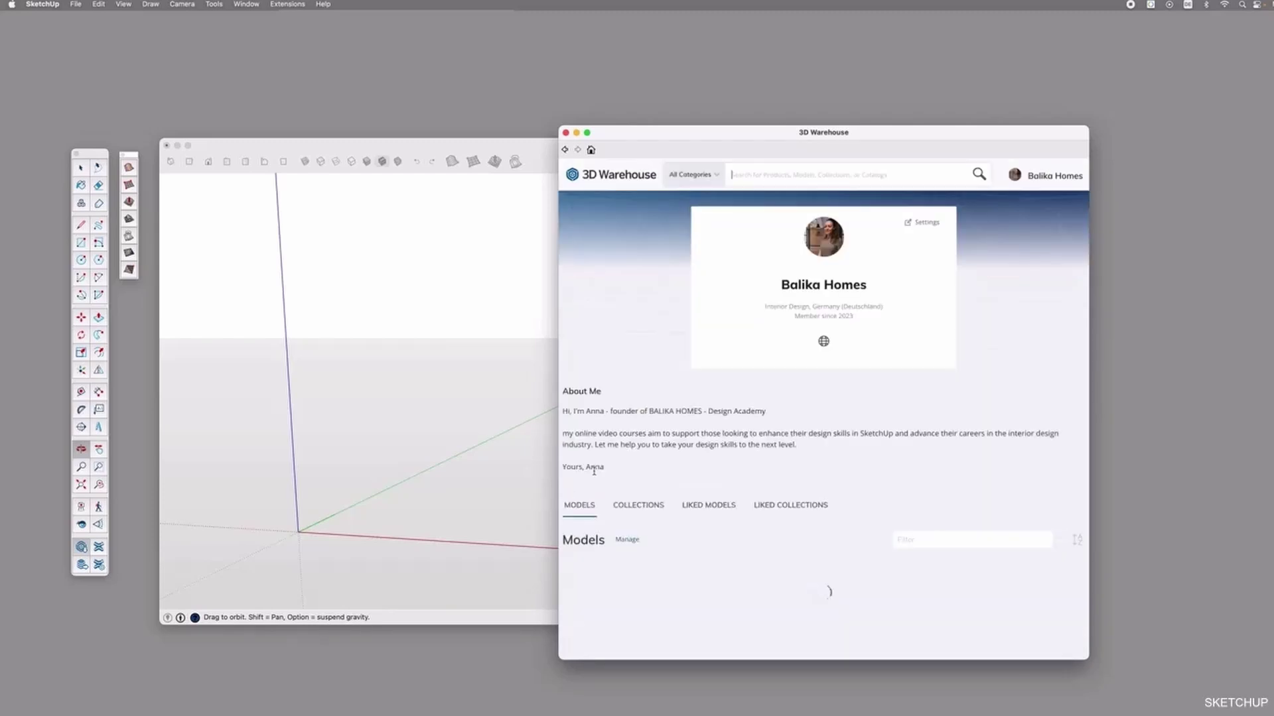
pyautogui.click(639, 508)
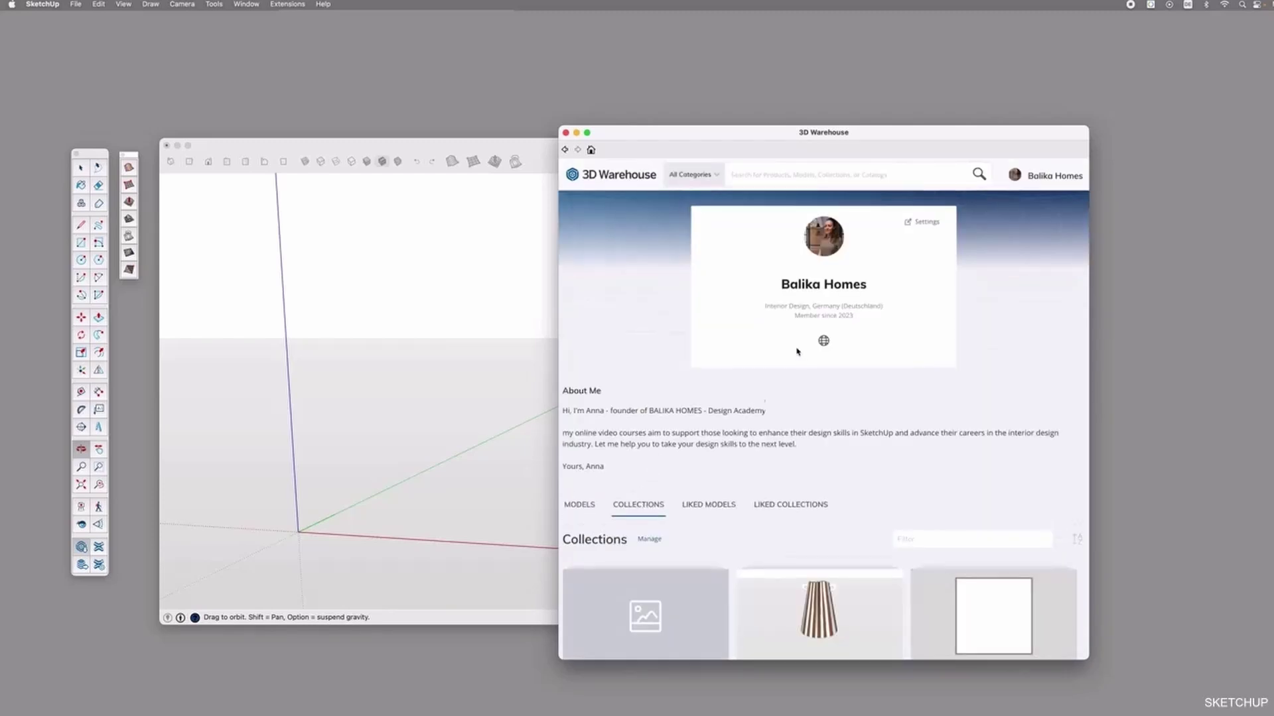
pyautogui.scroll(-3, 803, 398)
pyautogui.scroll(-7, 815, 513)
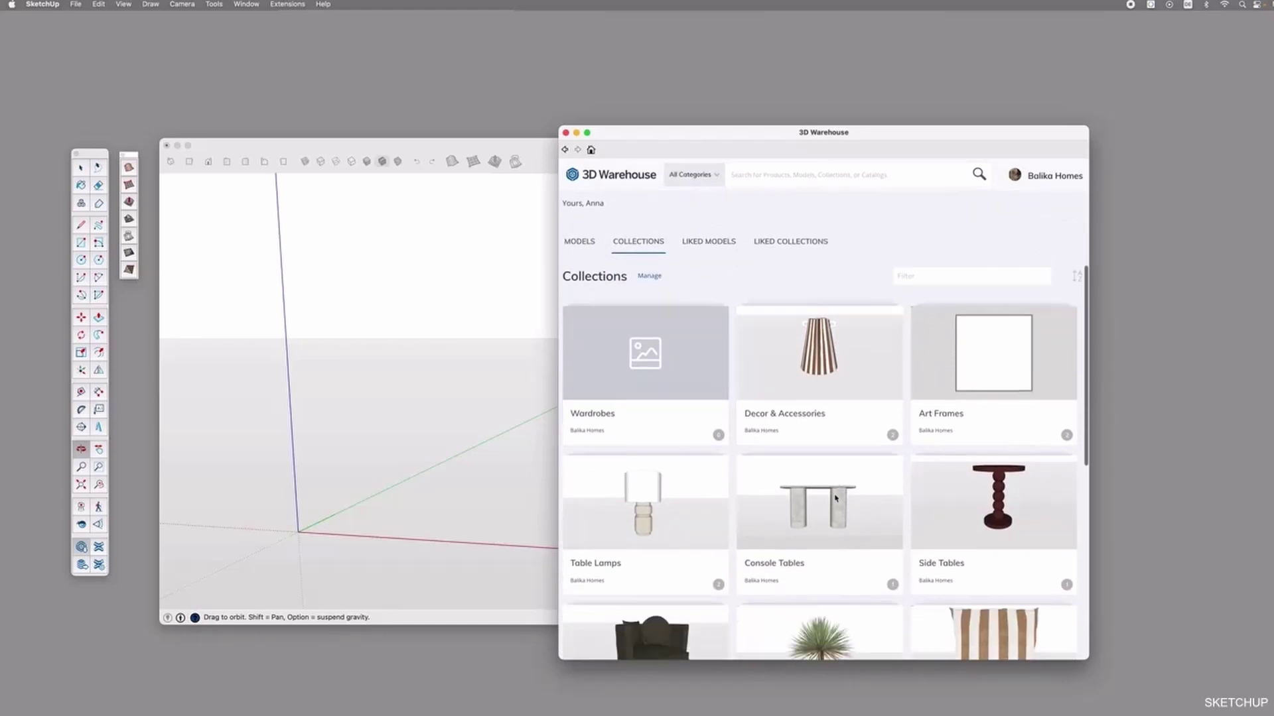
pyautogui.scroll(-2, 800, 458)
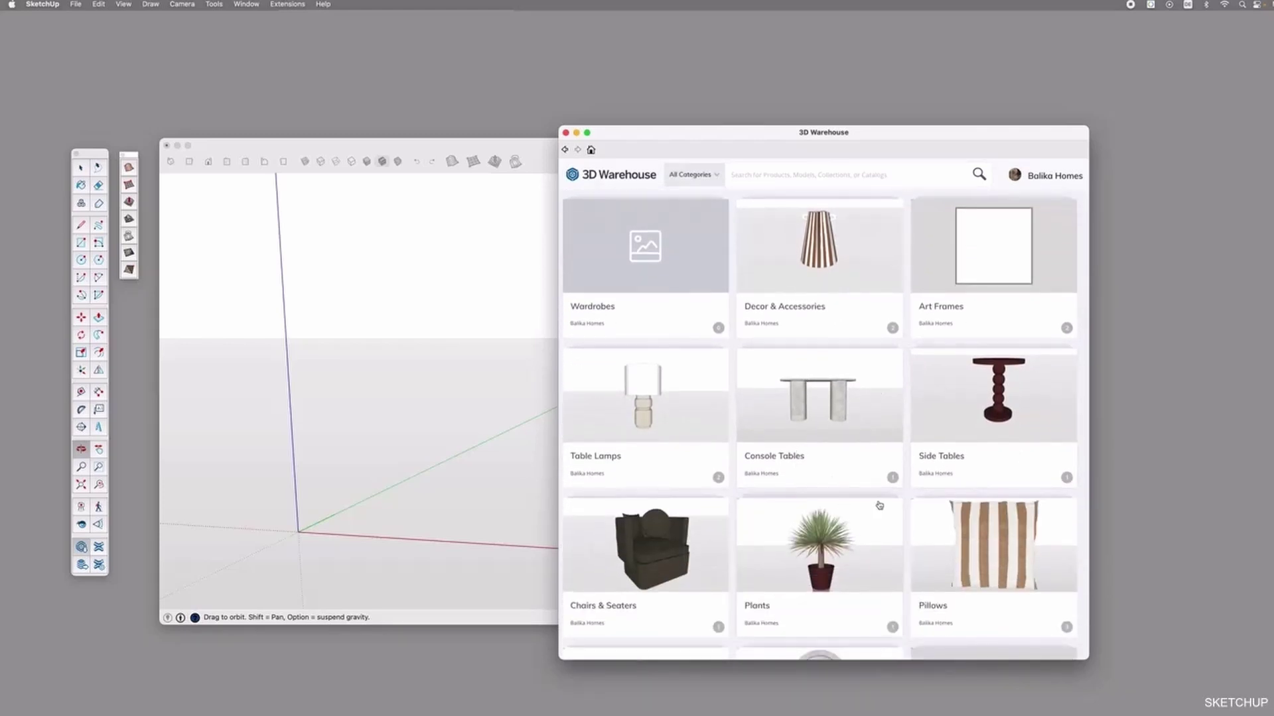
pyautogui.scroll(-3, 876, 506)
pyautogui.scroll(1, 879, 506)
pyautogui.scroll(10, 879, 506)
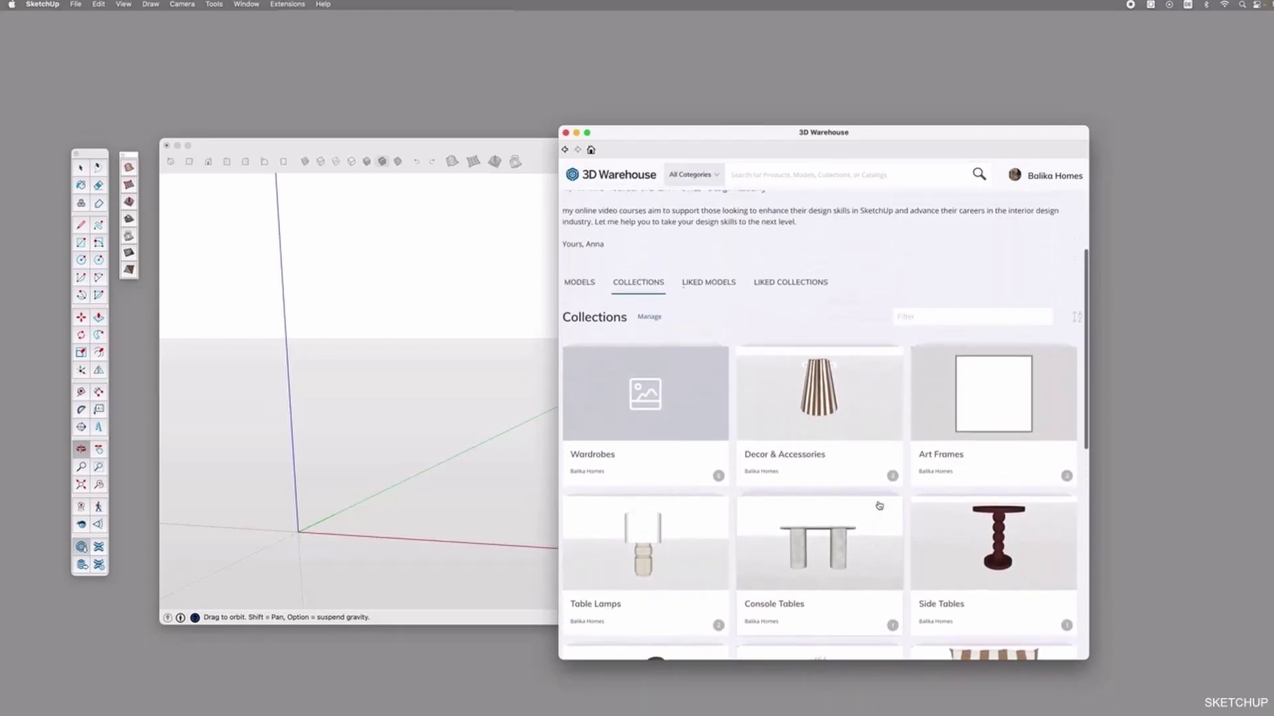
pyautogui.scroll(2, 916, 432)
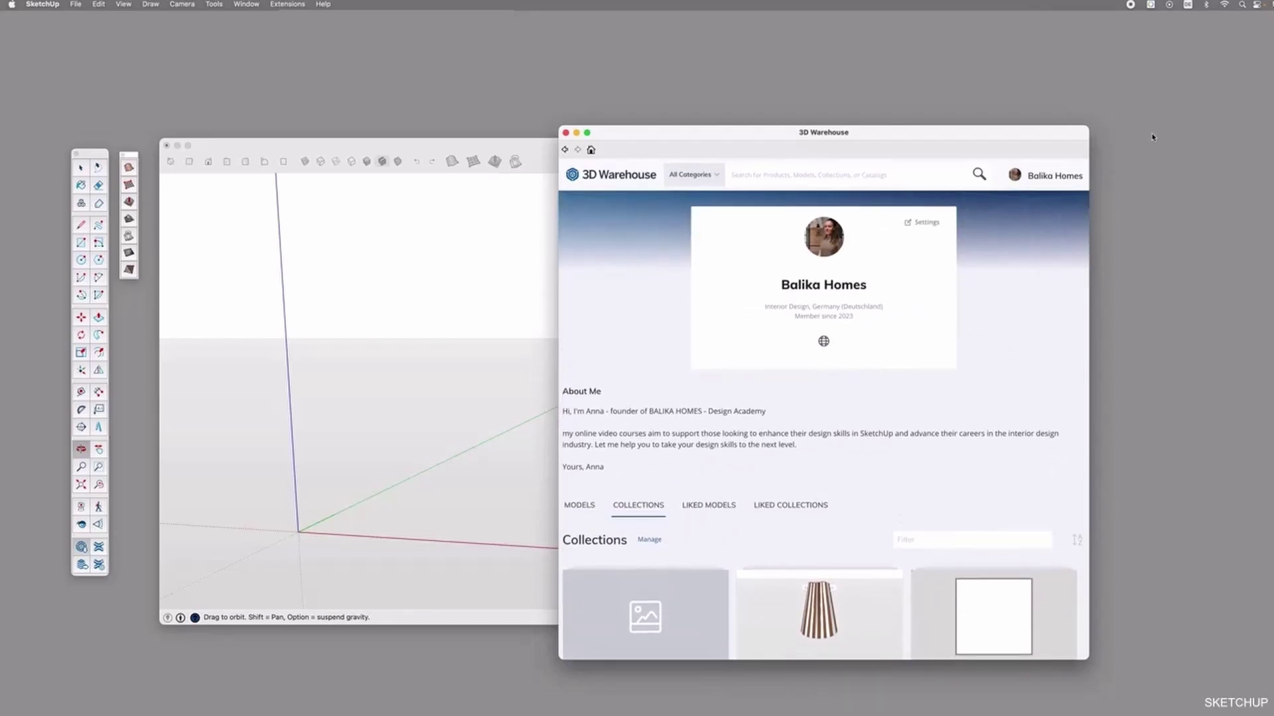
pyautogui.scroll(-15, 841, 466)
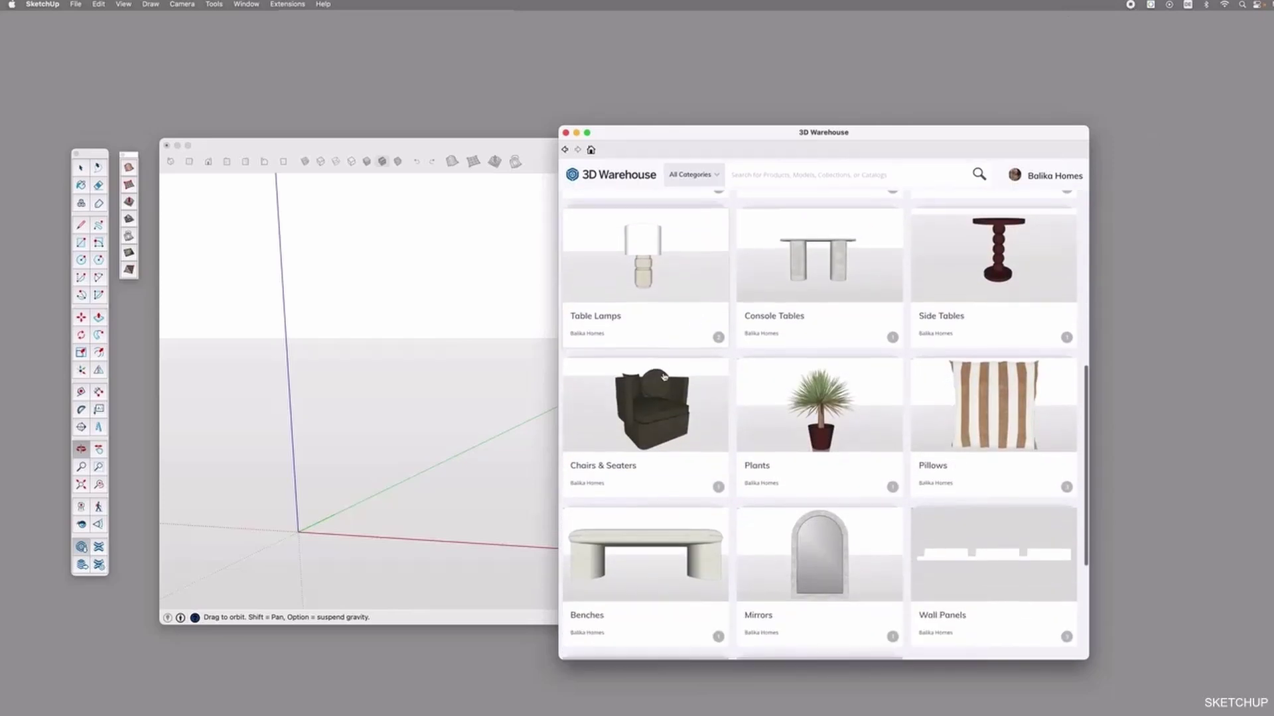
pyautogui.scroll(1, 841, 467)
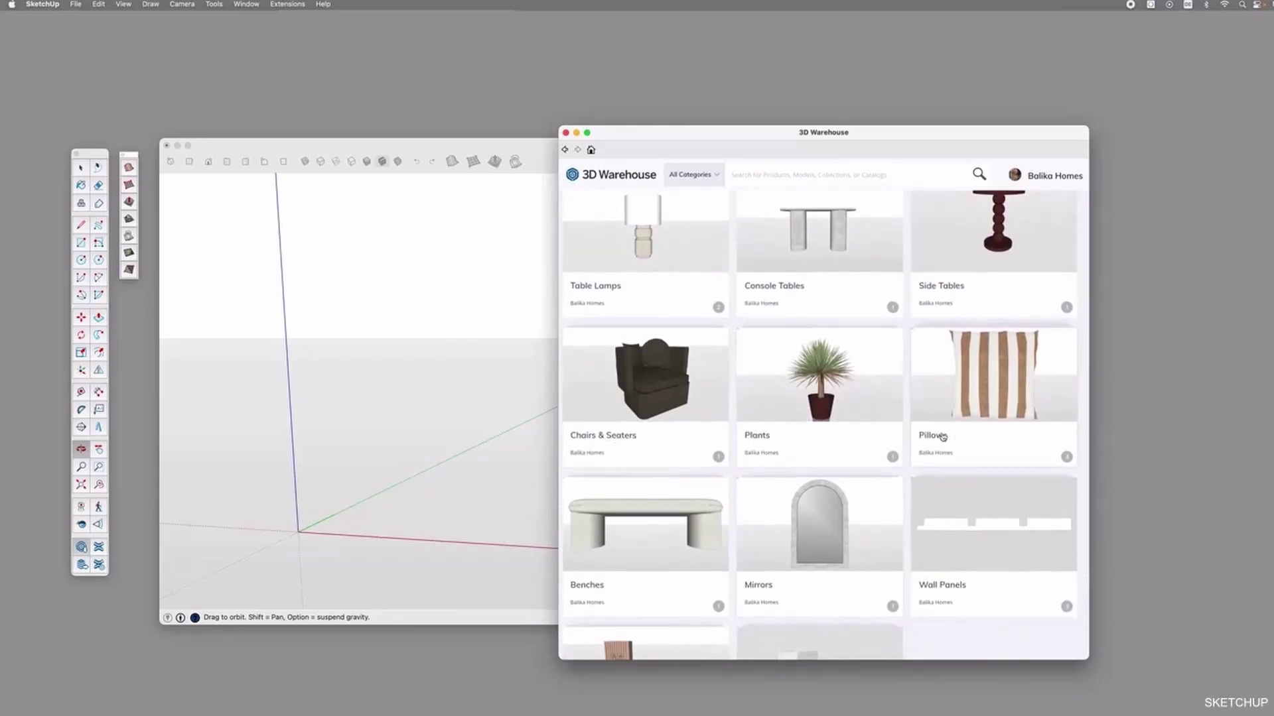
pyautogui.scroll(-1, 700, 495)
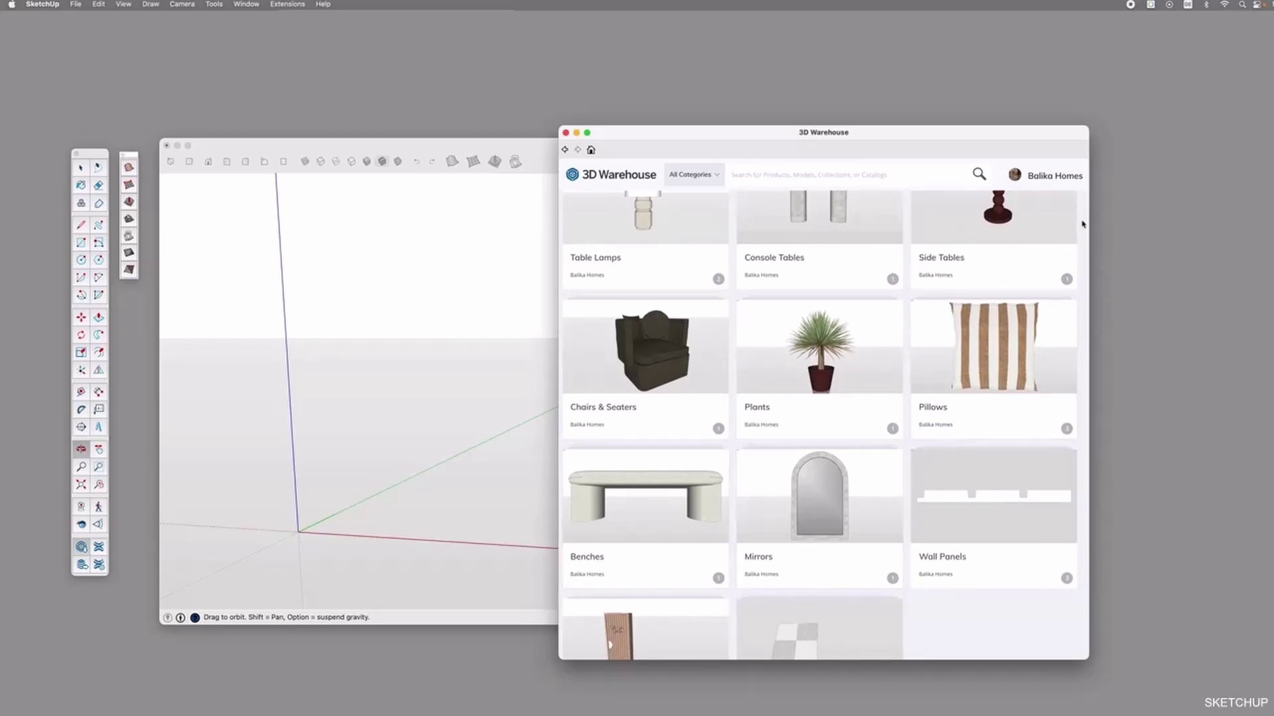
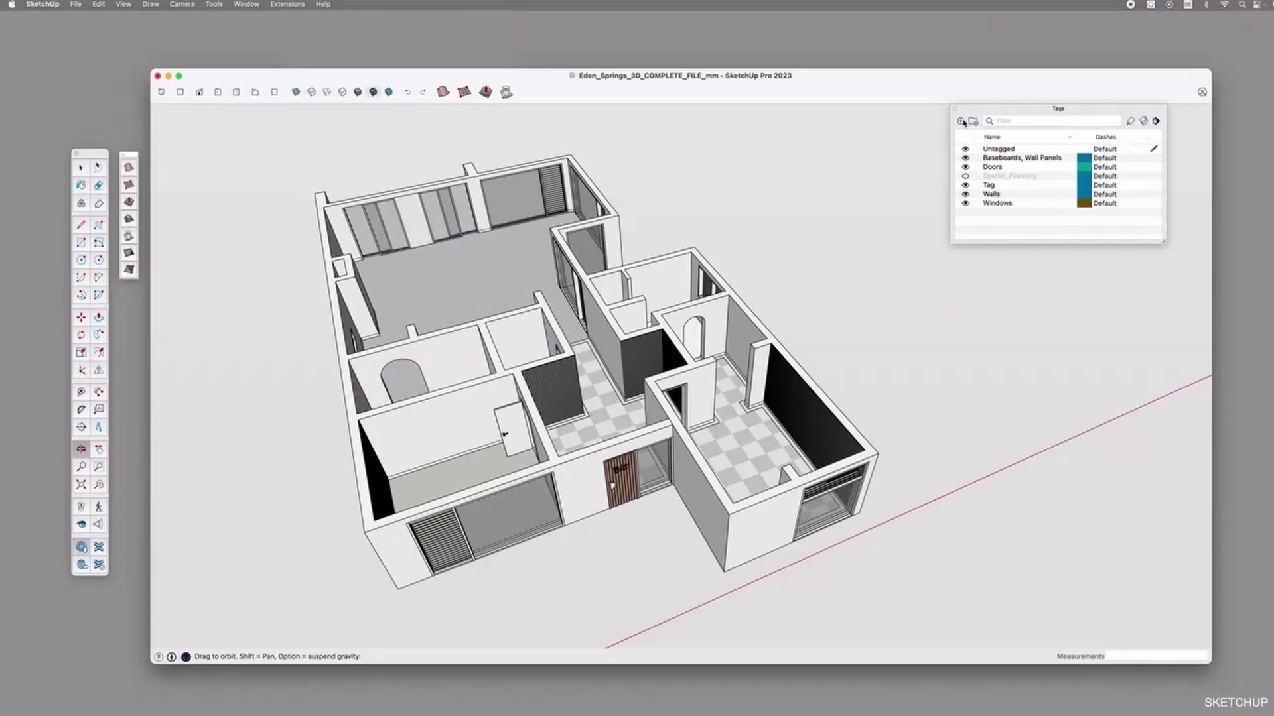
# Add a new tag named 'Furniture & Accessories' to the Tags panel
pyautogui.click(961, 122)
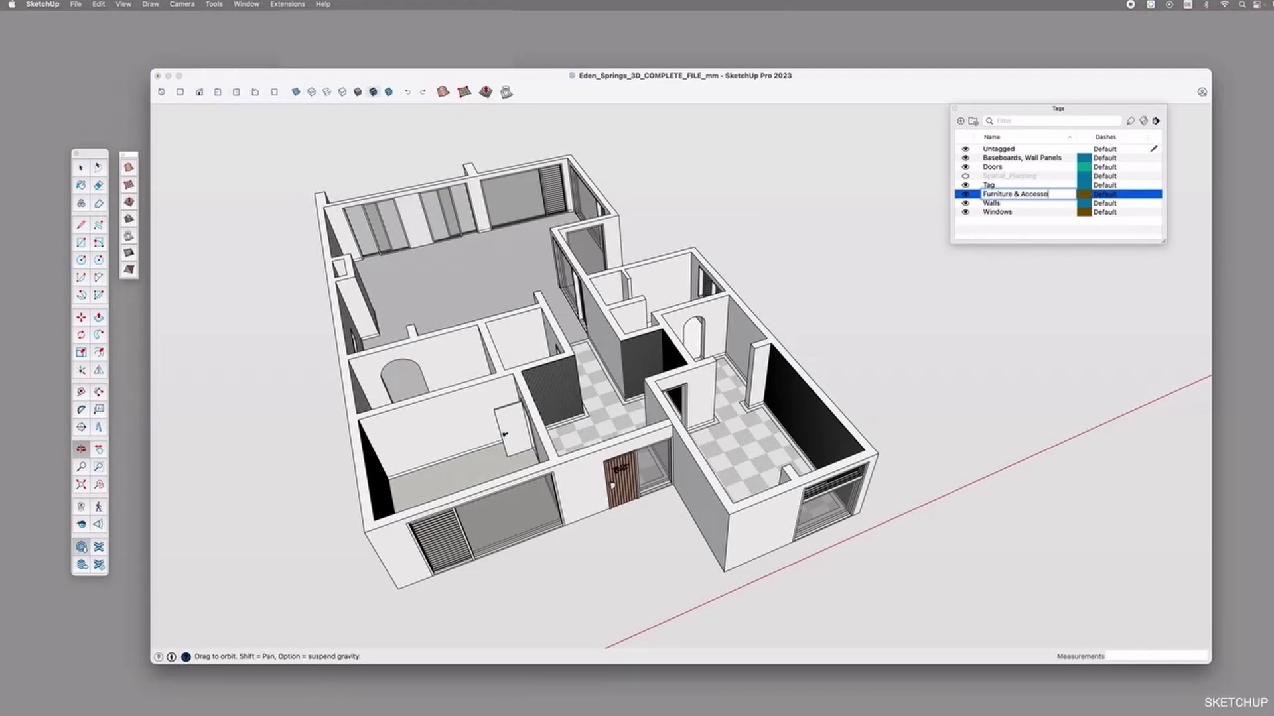
pyautogui.press('Return')
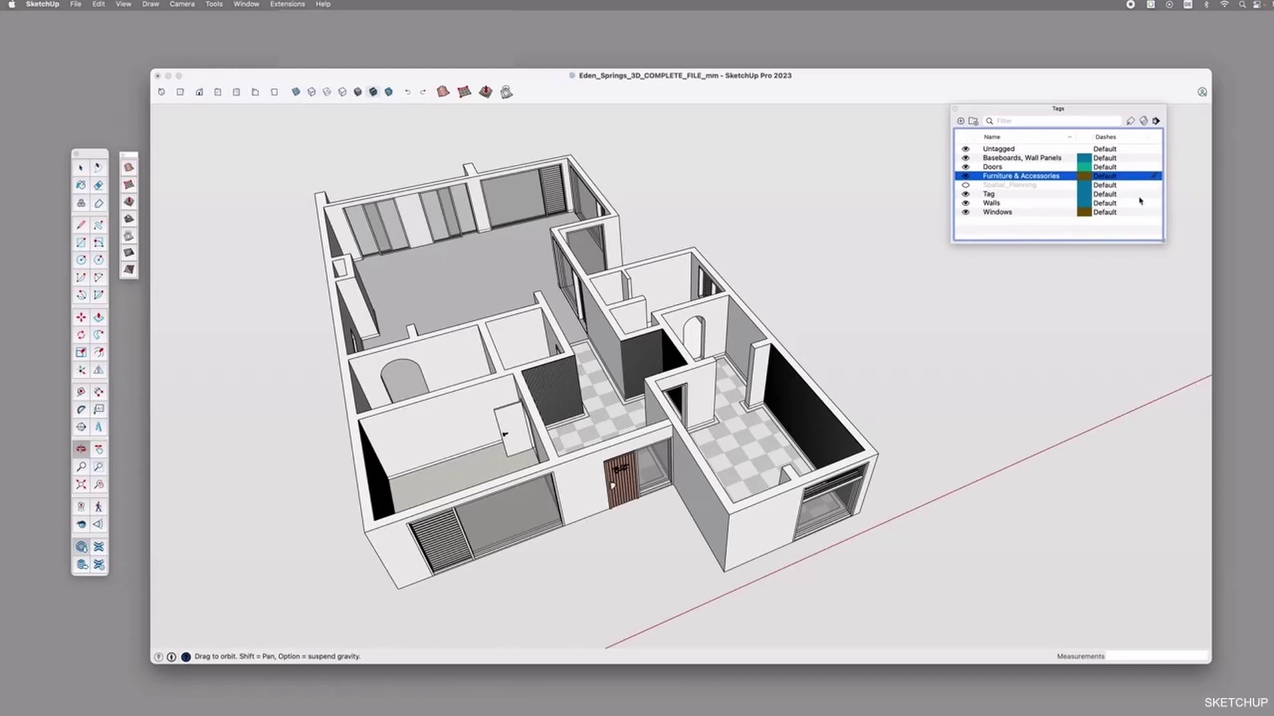
pyautogui.click(721, 384)
# From a top-down view, show the Spatial_Planning tag's outlines, then hide them again
pyautogui.moveTo(733, 367); pyautogui.dragTo(707, 435)
pyautogui.scroll(5, 599, 422)
pyautogui.moveTo(599, 422); pyautogui.dragTo(671, 426)
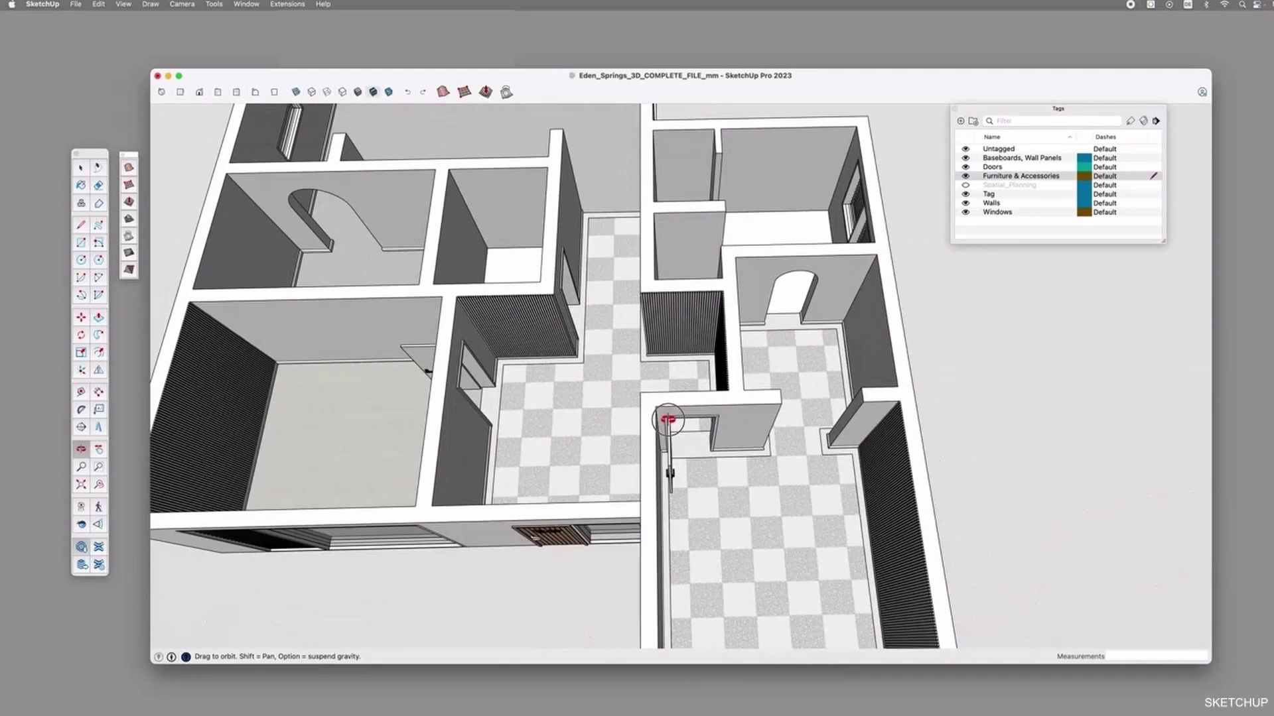
pyautogui.click(966, 186)
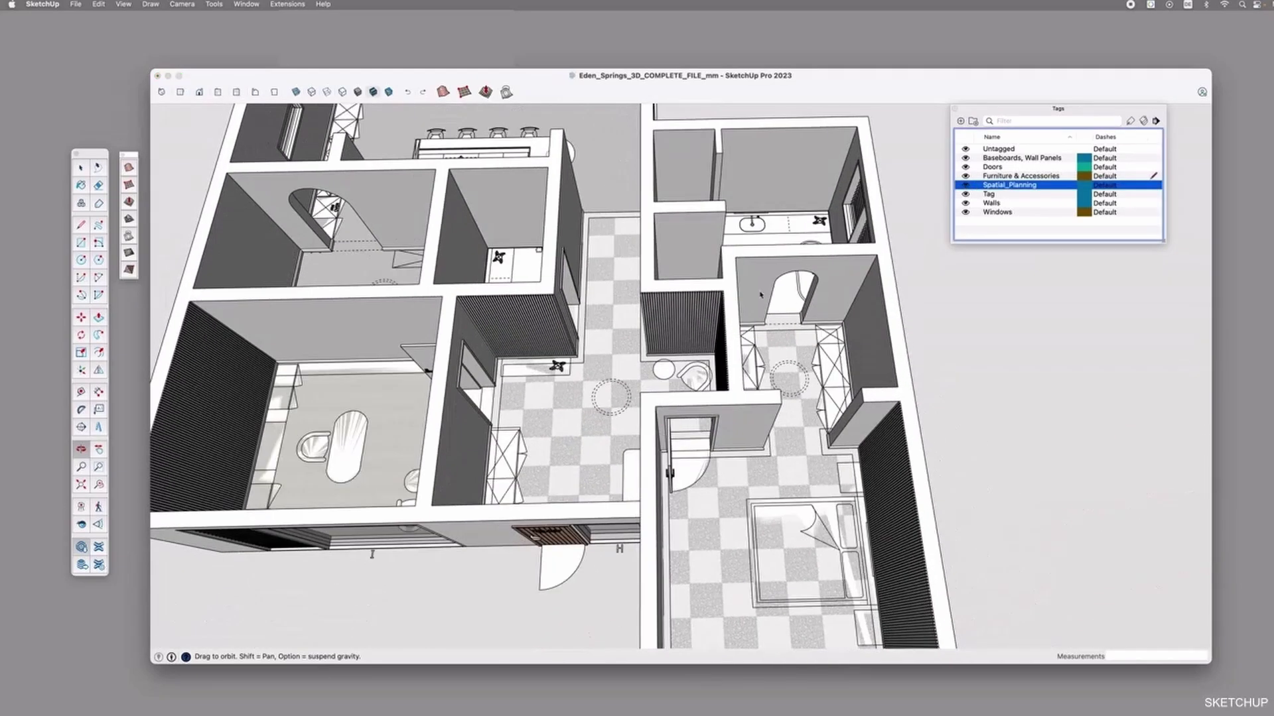
pyautogui.scroll(3, 624, 426)
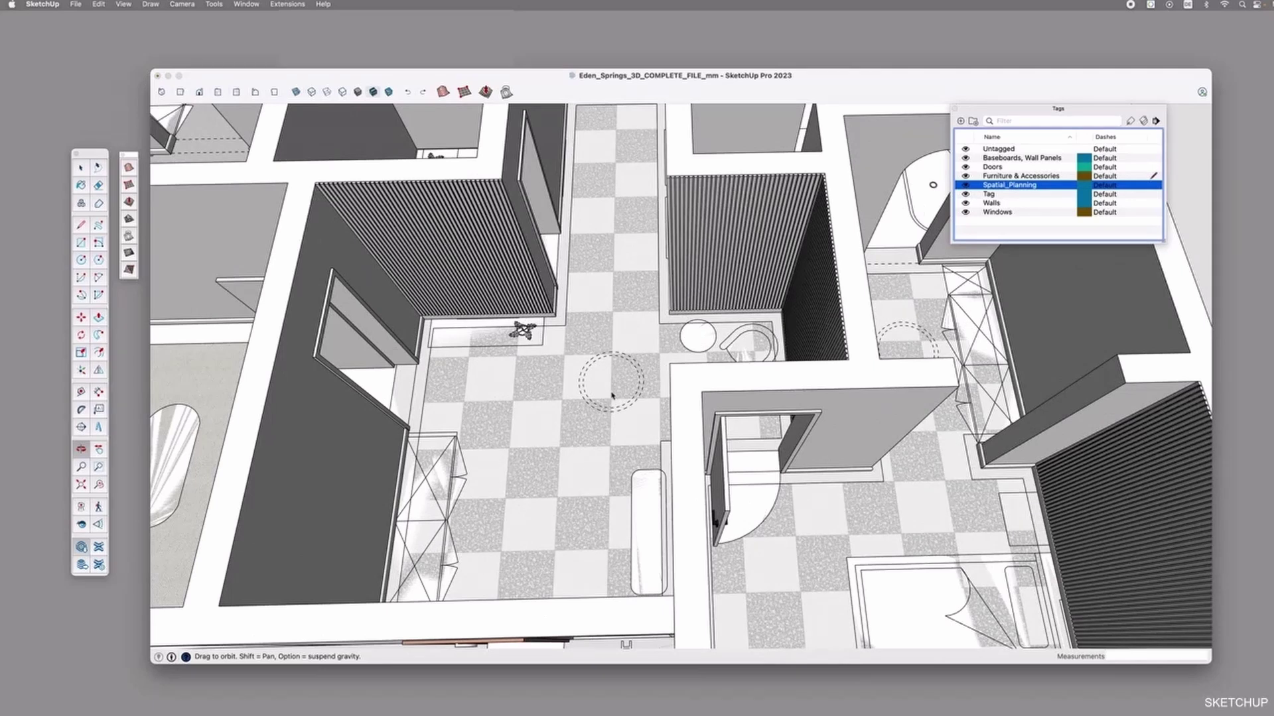
pyautogui.moveTo(597, 378)
pyautogui.mouseDown()
pyautogui.moveTo(721, 323)
pyautogui.moveTo(717, 390)
pyautogui.mouseUp()
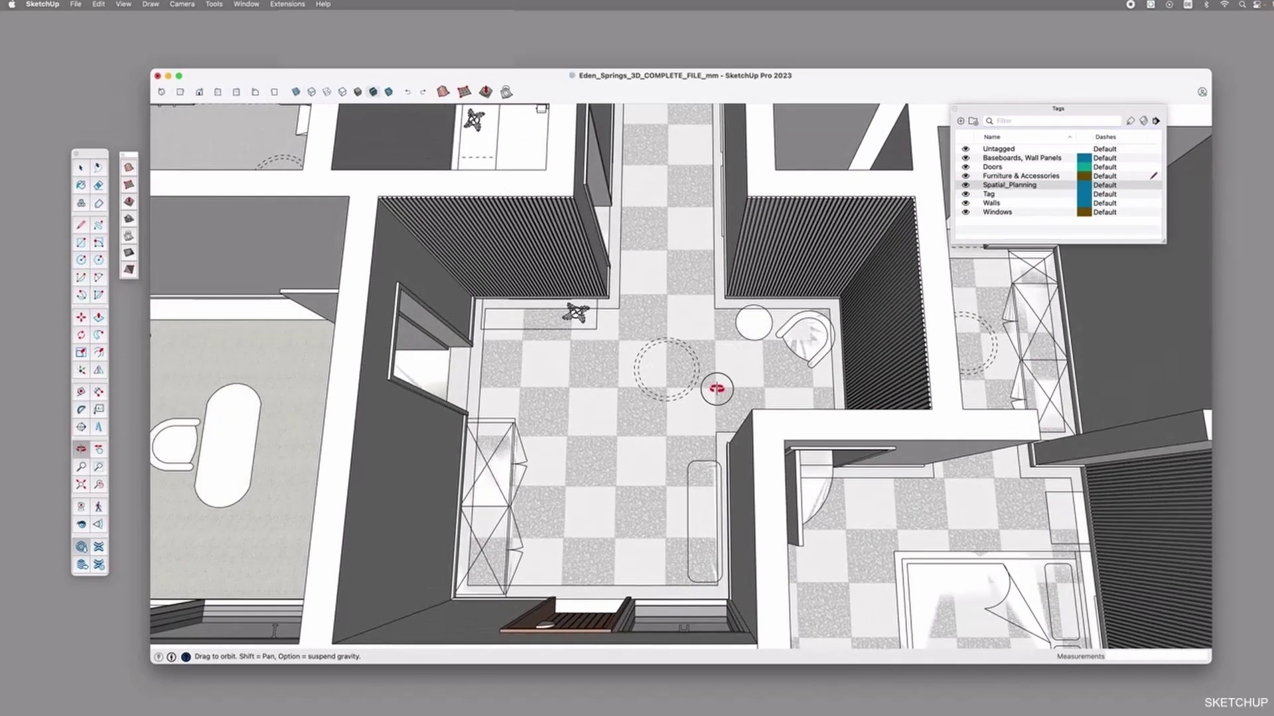
pyautogui.click(964, 190)
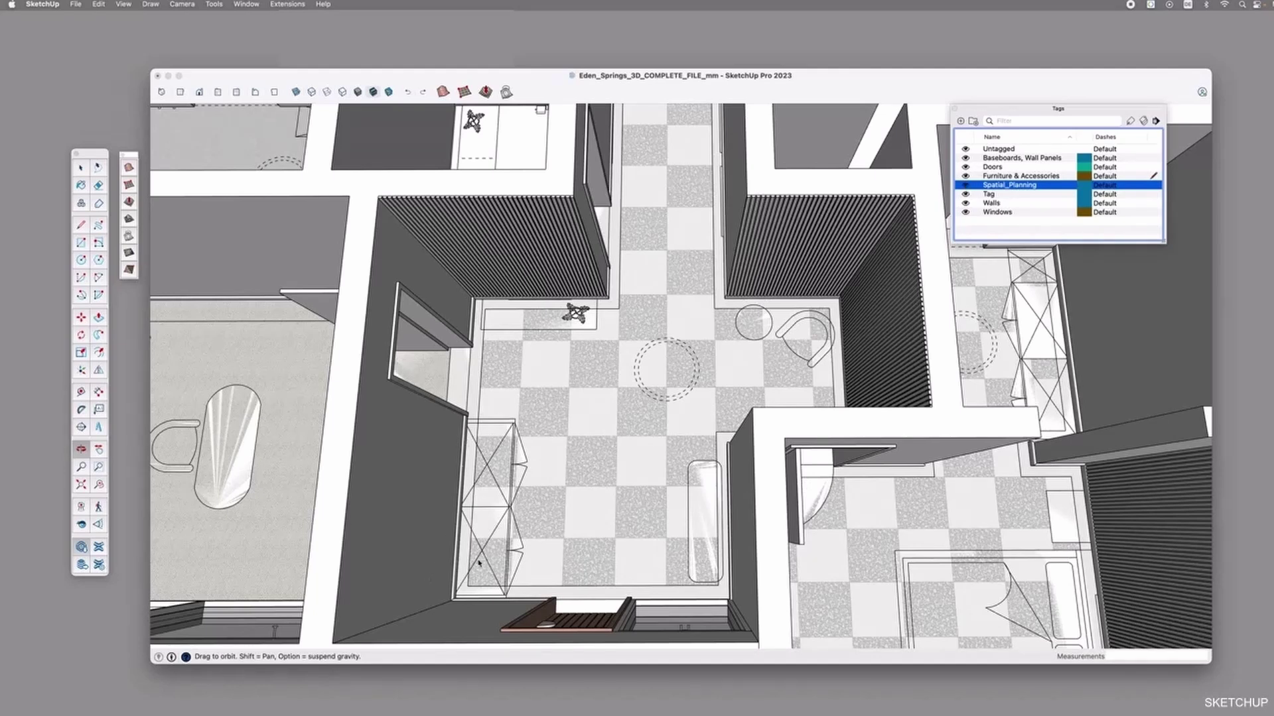
pyautogui.click(491, 446)
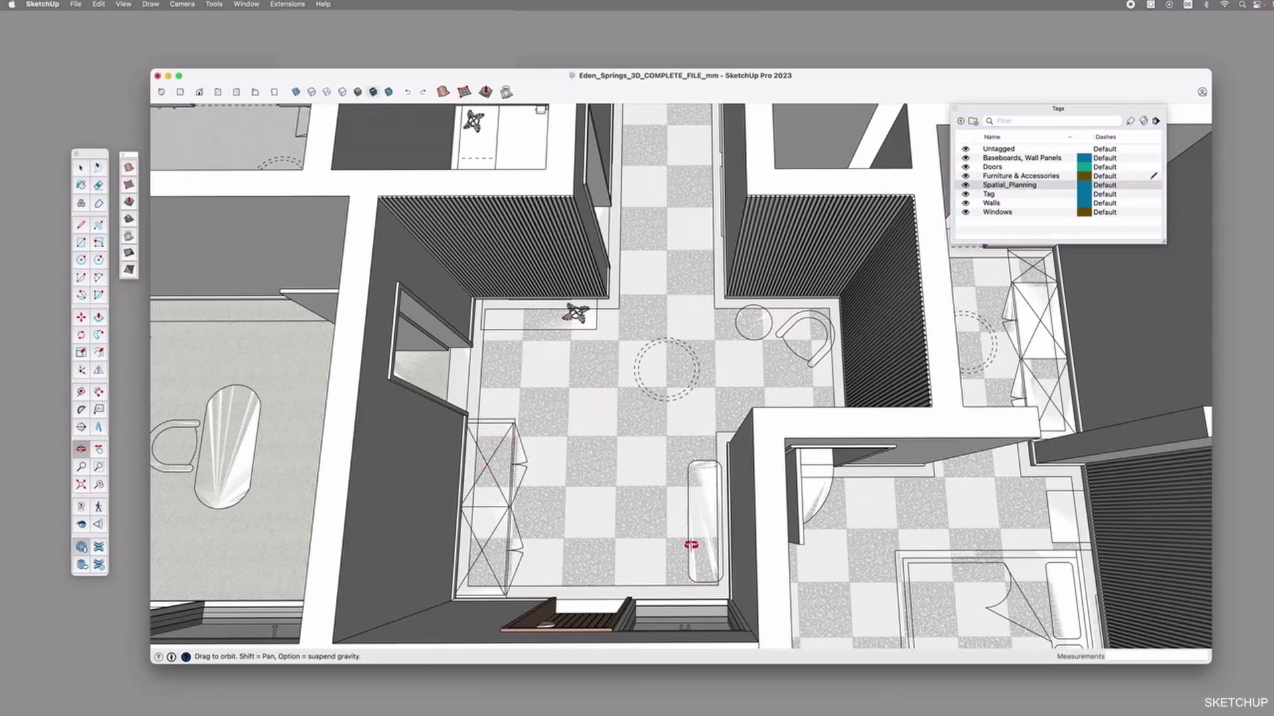
pyautogui.click(966, 188)
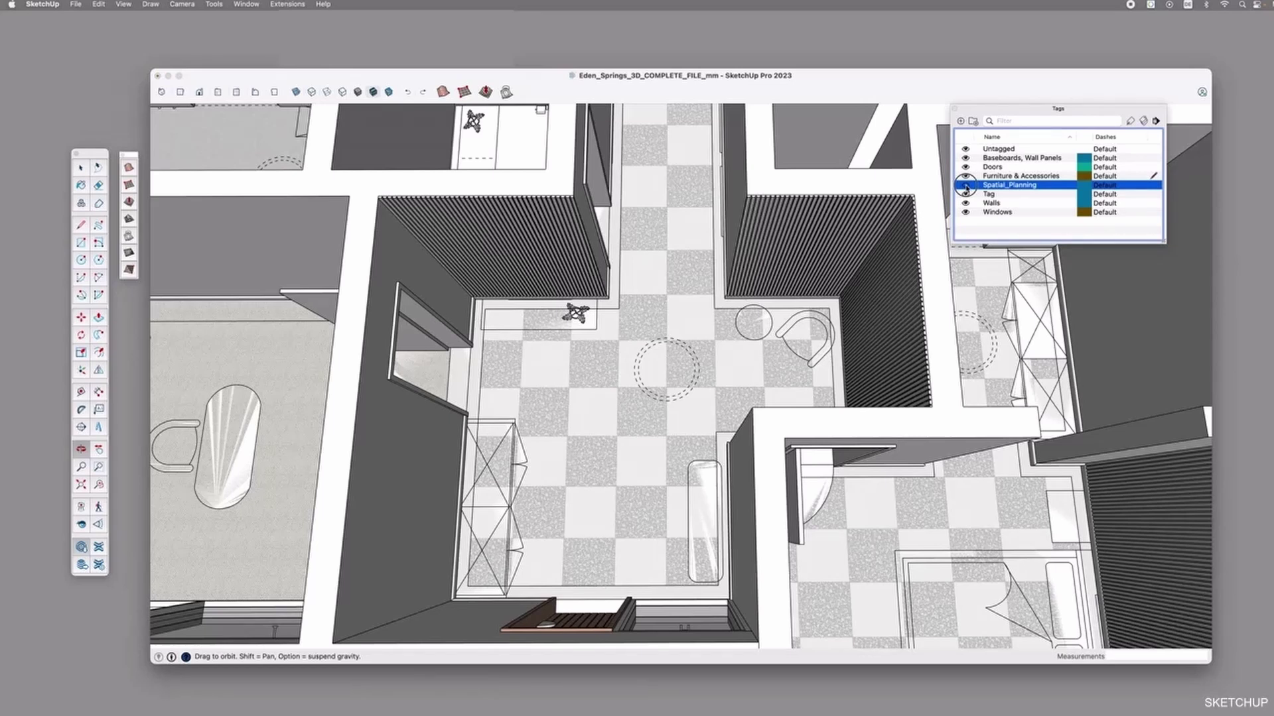
pyautogui.click(965, 185)
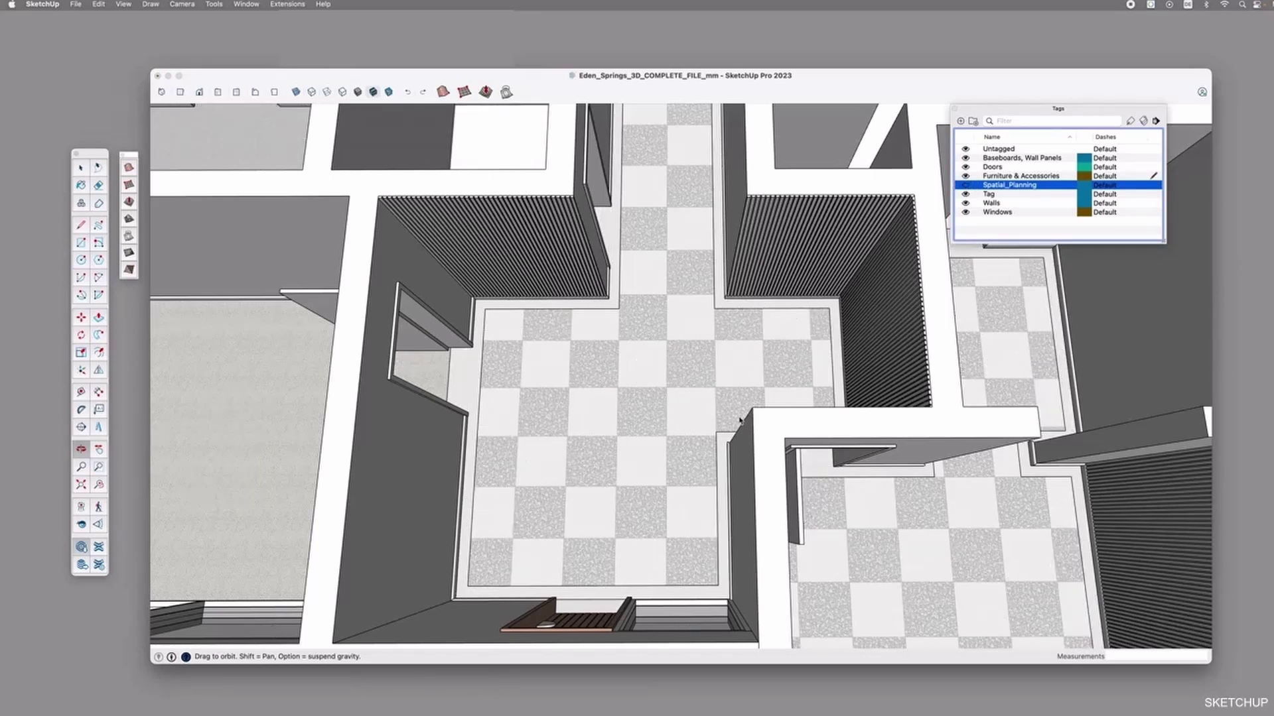
# Search 3D Warehouse for 'bench eden springs'
pyautogui.click(80, 549)
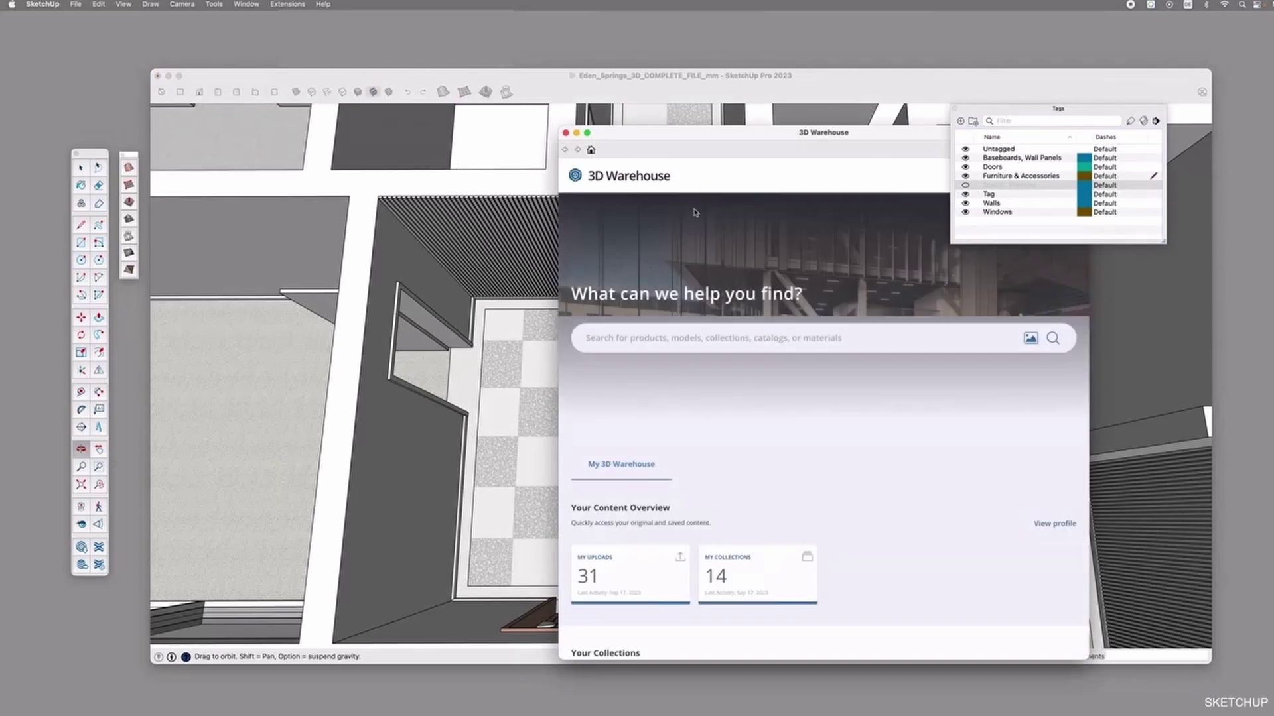
pyautogui.write('bench')
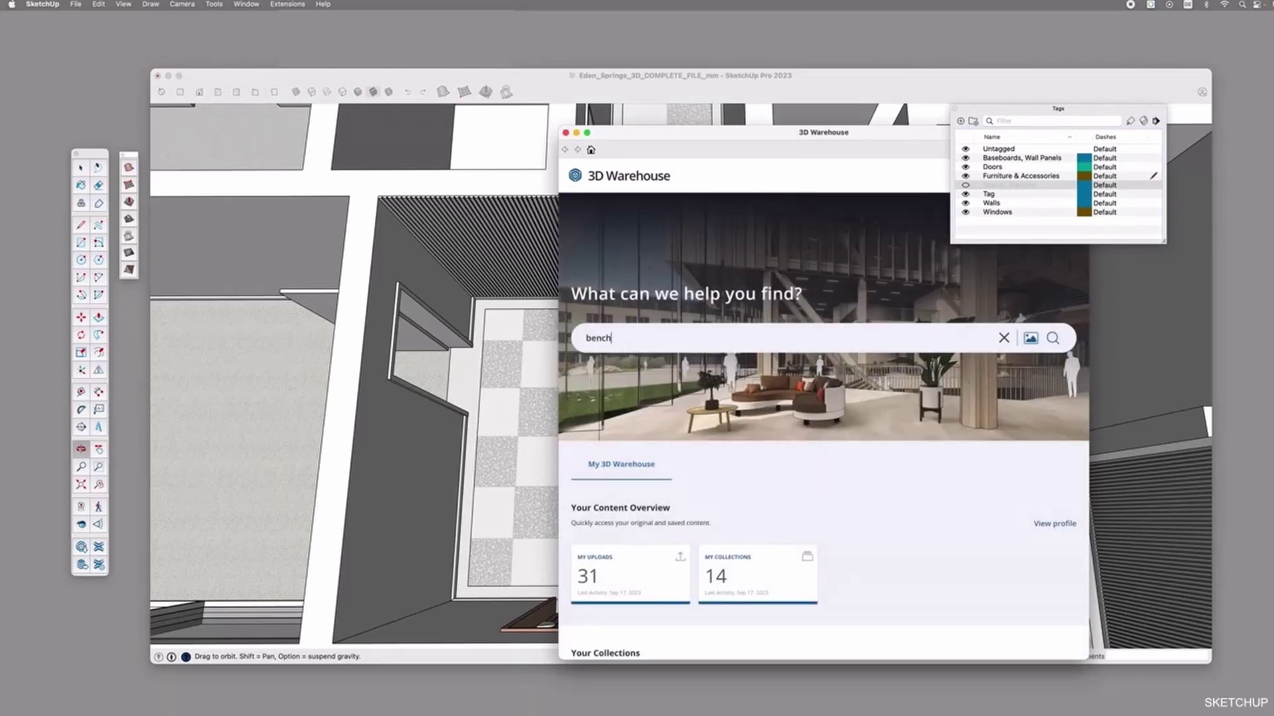
pyautogui.press('Return')
pyautogui.scroll(-5, 754, 296)
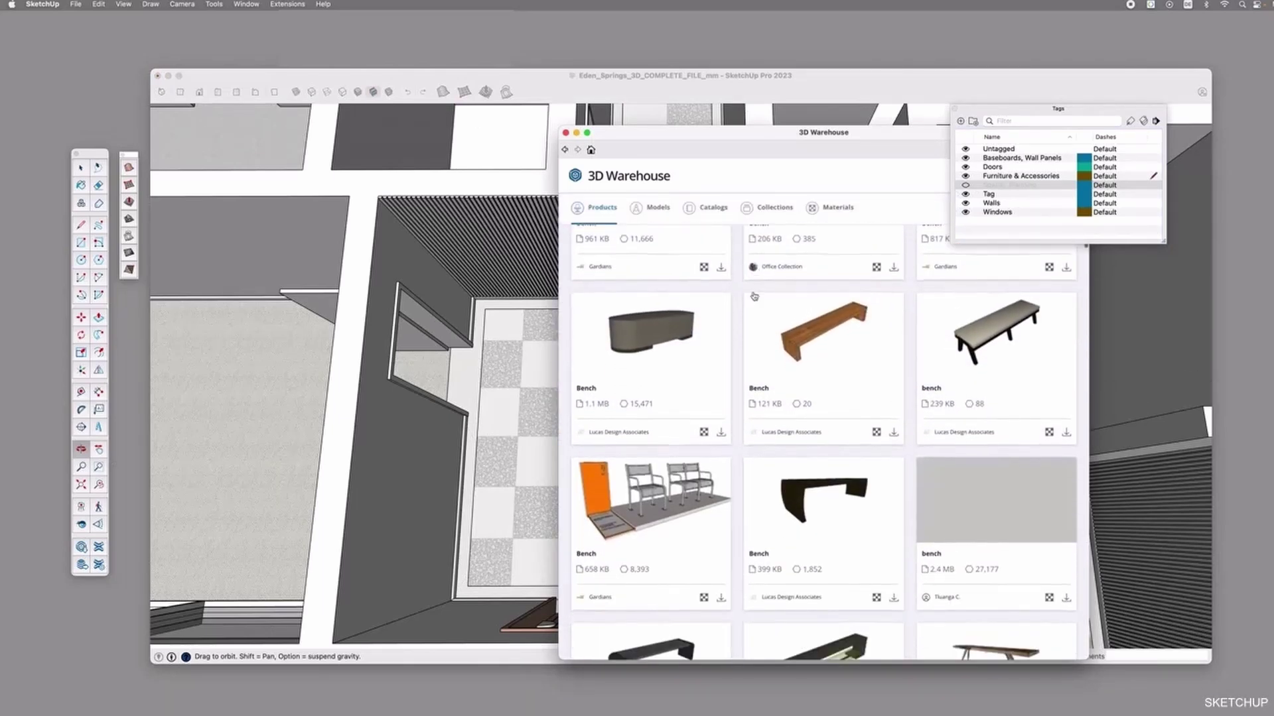
pyautogui.scroll(5, 754, 297)
pyautogui.write('eden sprin')
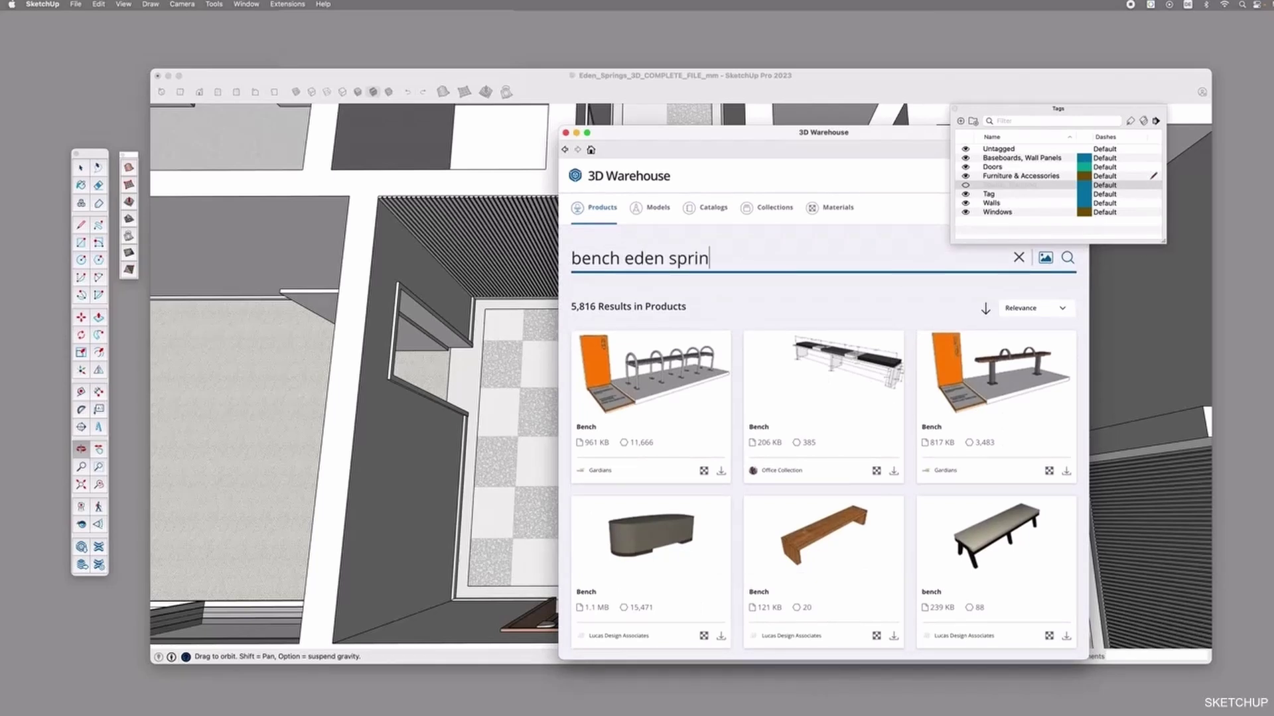
pyautogui.write('gs')
pyautogui.press('Return')
# Filter to Models, open Boucle Bench Eden Springs and load it into the model
pyautogui.click(651, 211)
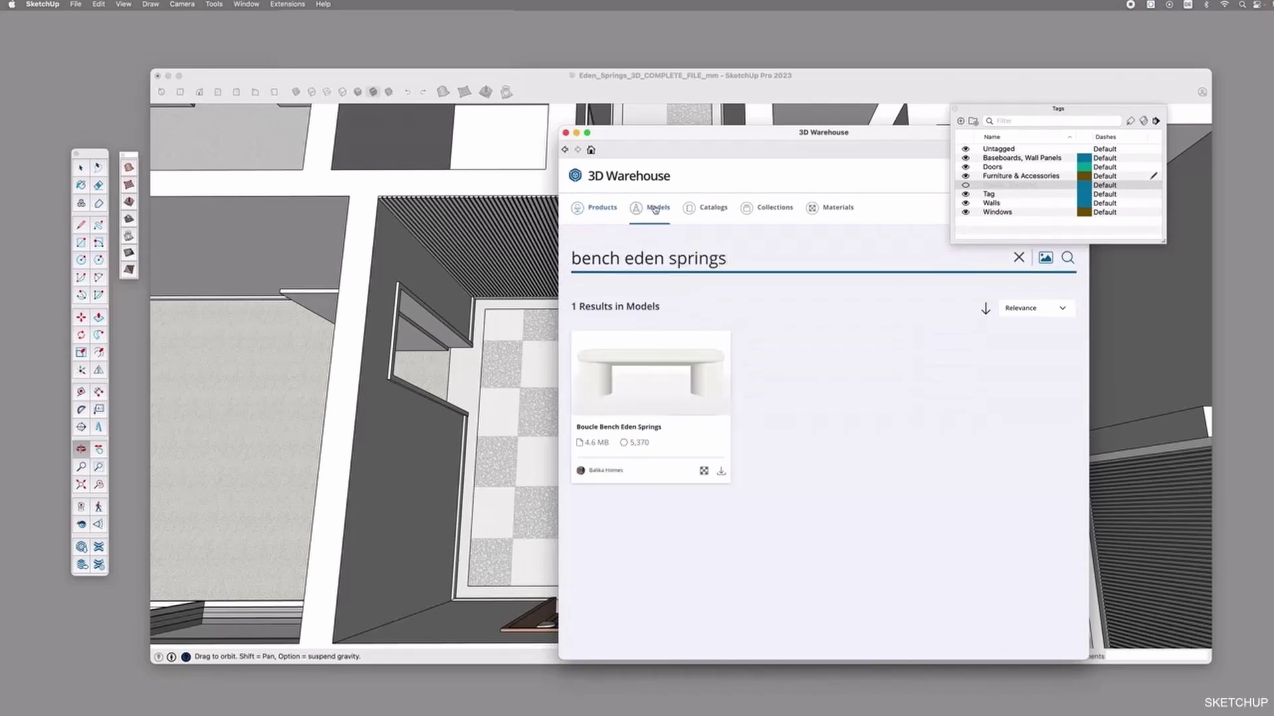
pyautogui.click(627, 429)
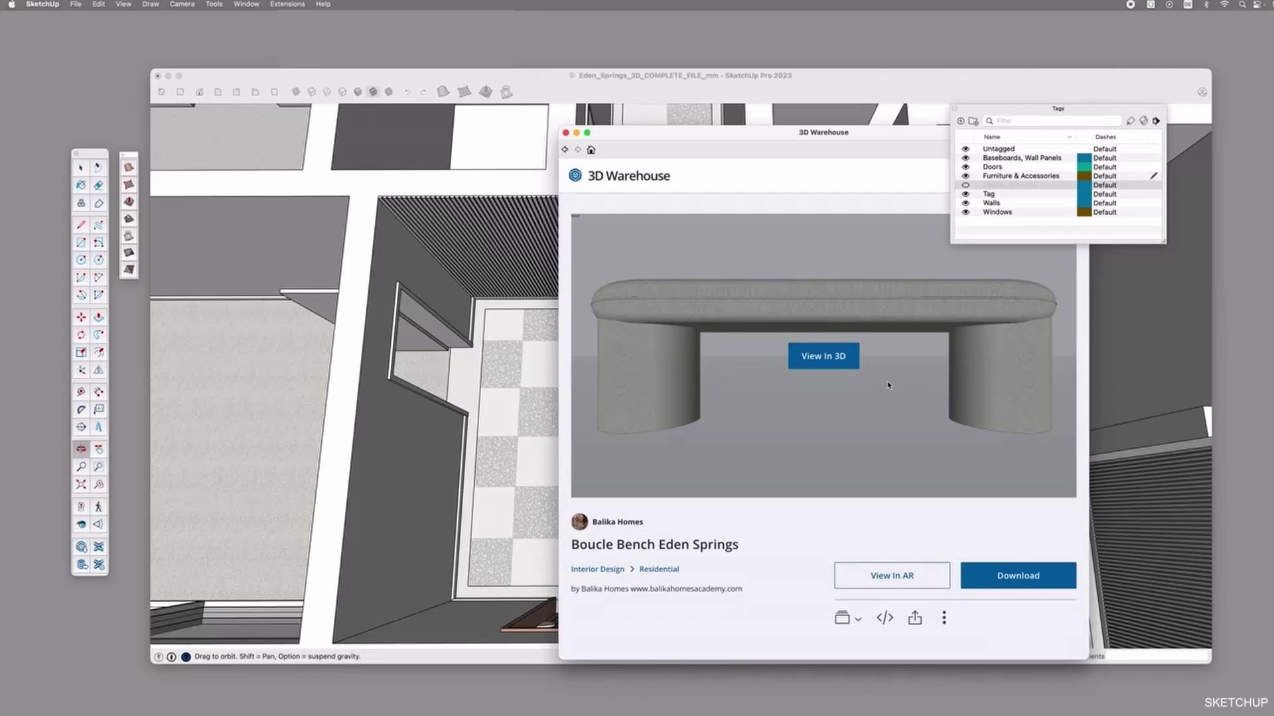
pyautogui.click(1000, 579)
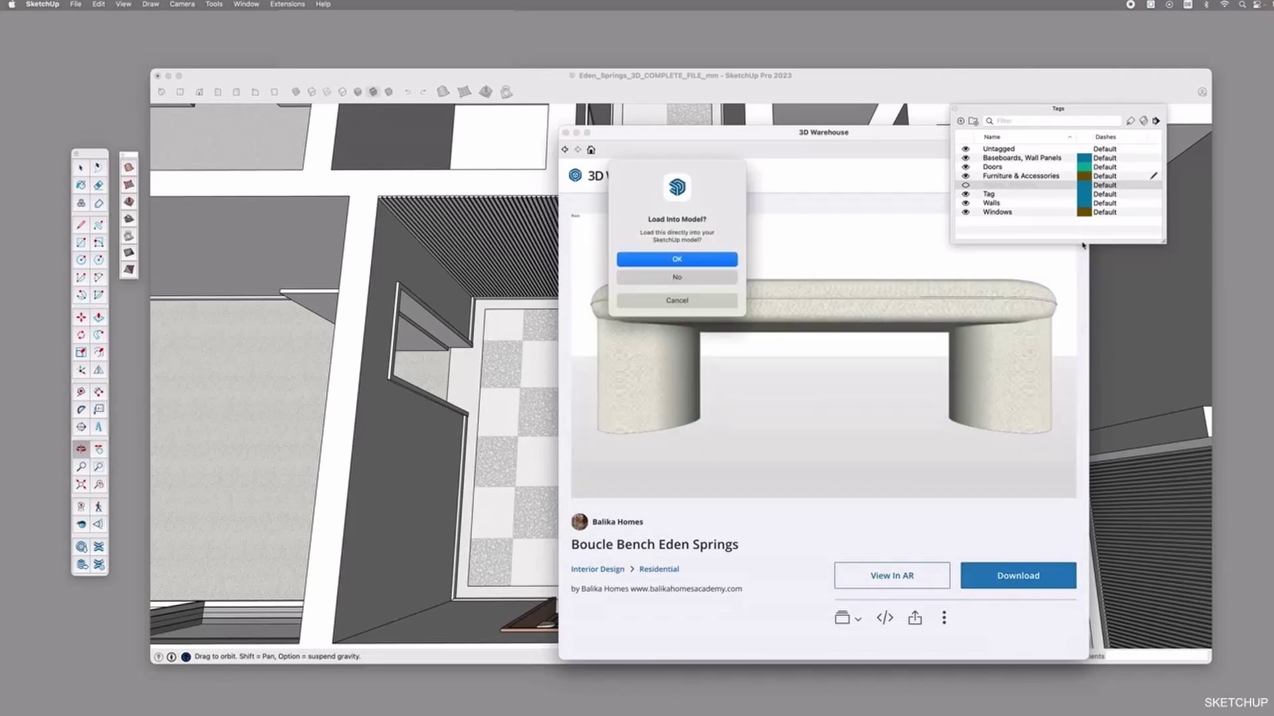
pyautogui.click(725, 260)
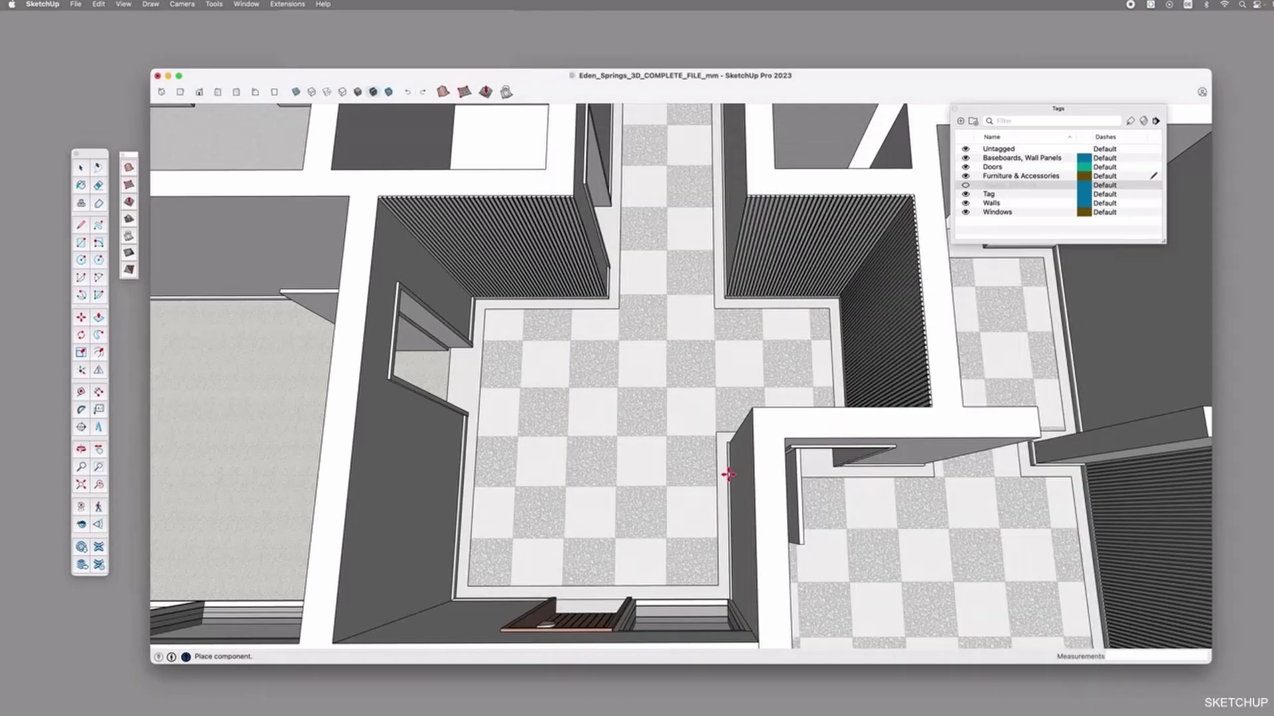
# Place the bench, rotate it 90 degrees and set it against the wall corner
pyautogui.click(573, 503)
pyautogui.click(697, 480)
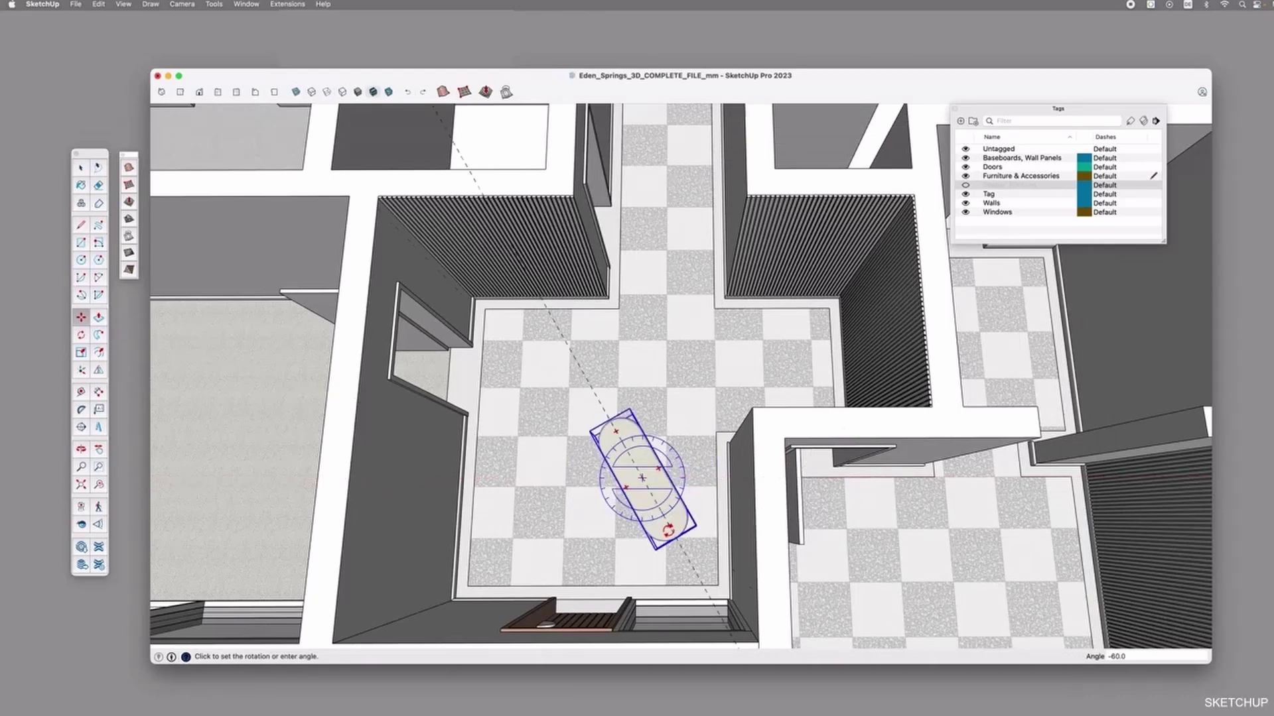
pyautogui.click(648, 537)
pyautogui.moveTo(549, 520); pyautogui.dragTo(862, 425, button='middle')
pyautogui.scroll(5, 676, 471)
pyautogui.moveTo(617, 495); pyautogui.dragTo(901, 415, button='middle')
pyautogui.click(694, 506)
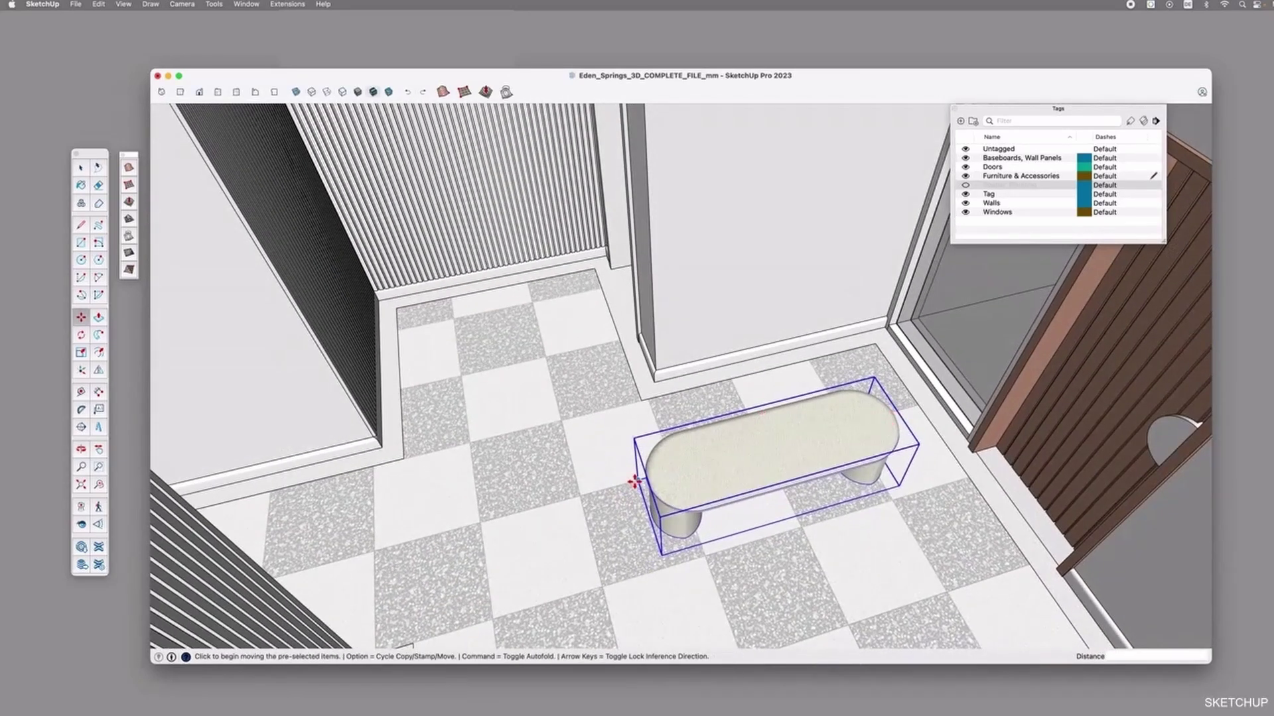
pyautogui.click(672, 380)
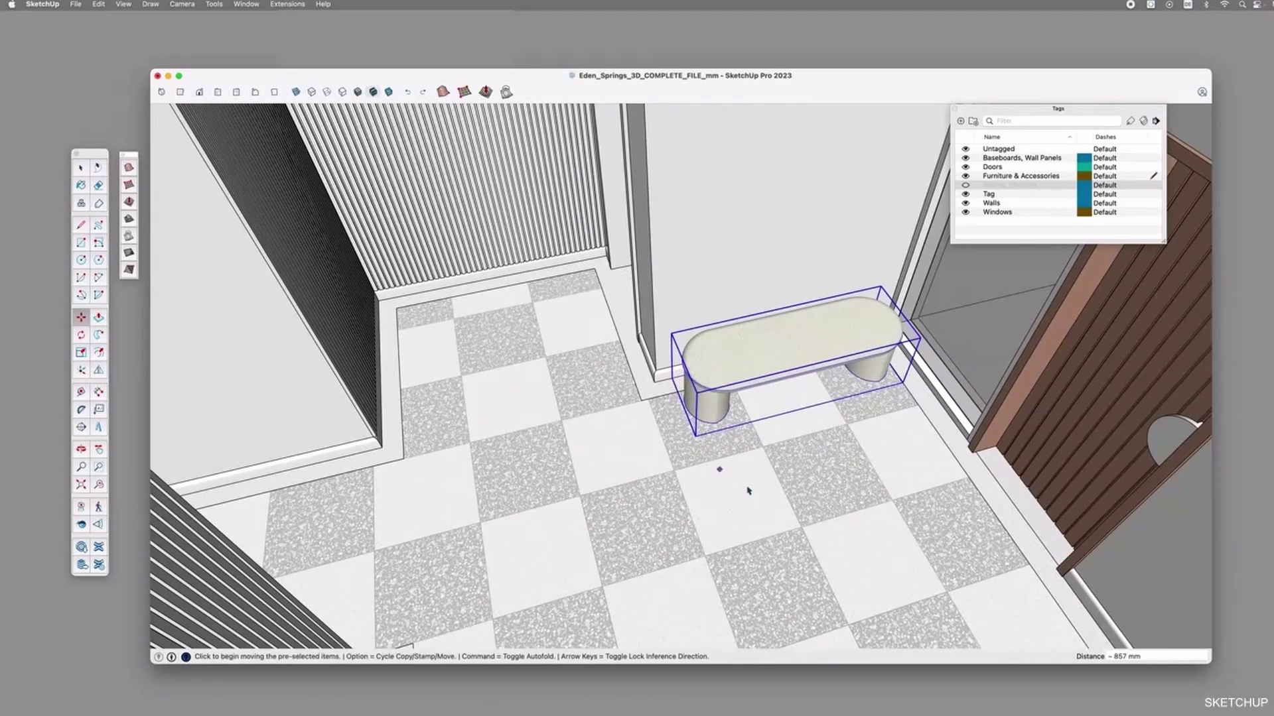
# Select the bench and start shortening it with Scale, then cancel the resize
pyautogui.press('space')
pyautogui.click(763, 497)
pyautogui.click(706, 356)
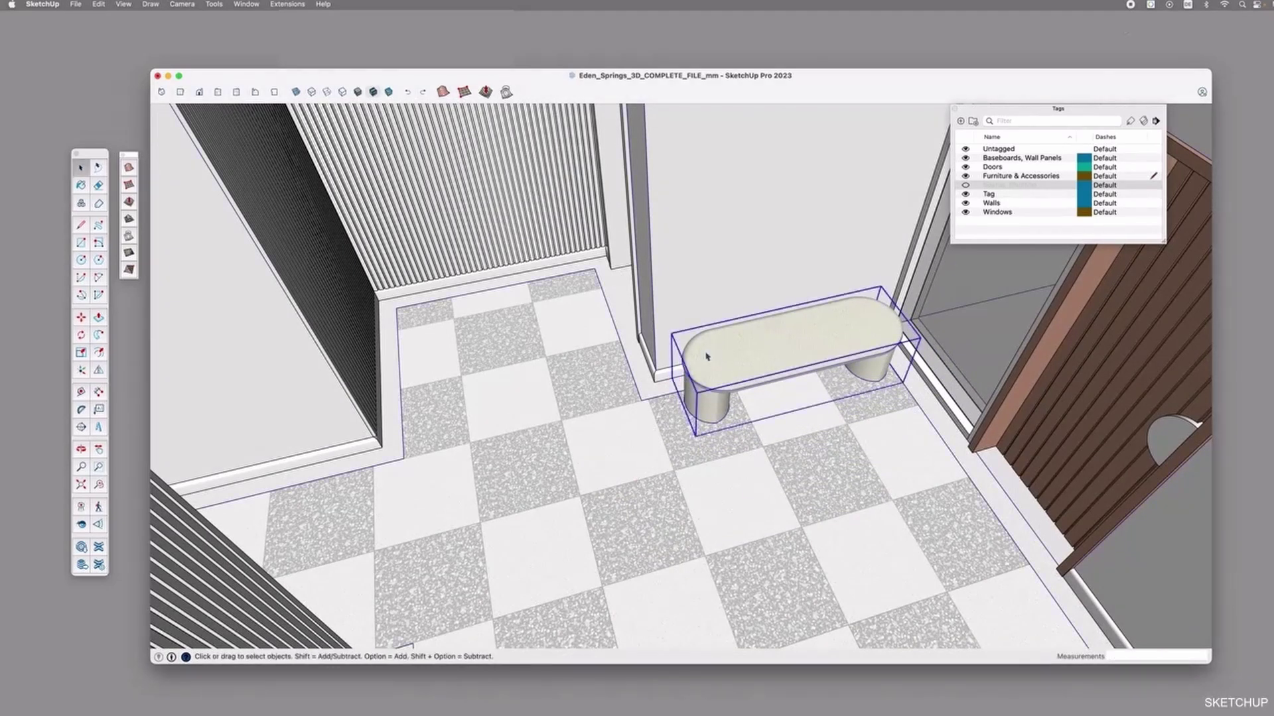
pyautogui.click(82, 353)
pyautogui.click(683, 385)
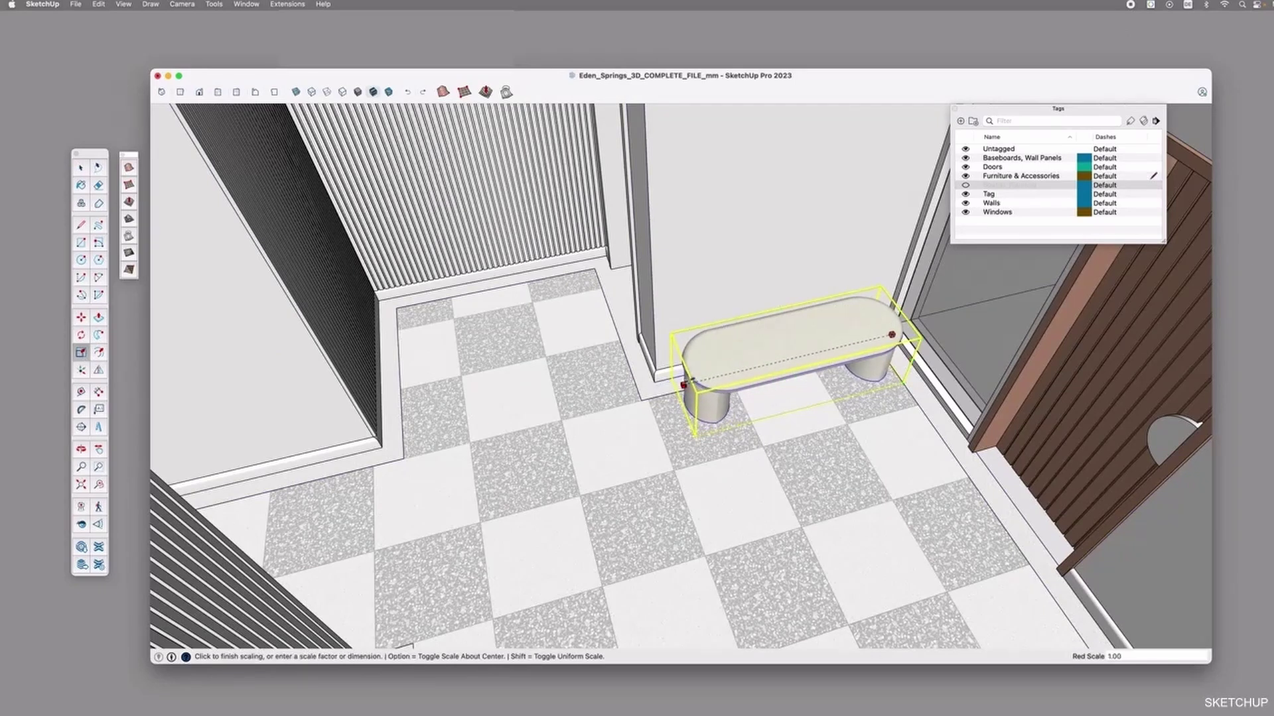
pyautogui.scroll(2, 684, 384)
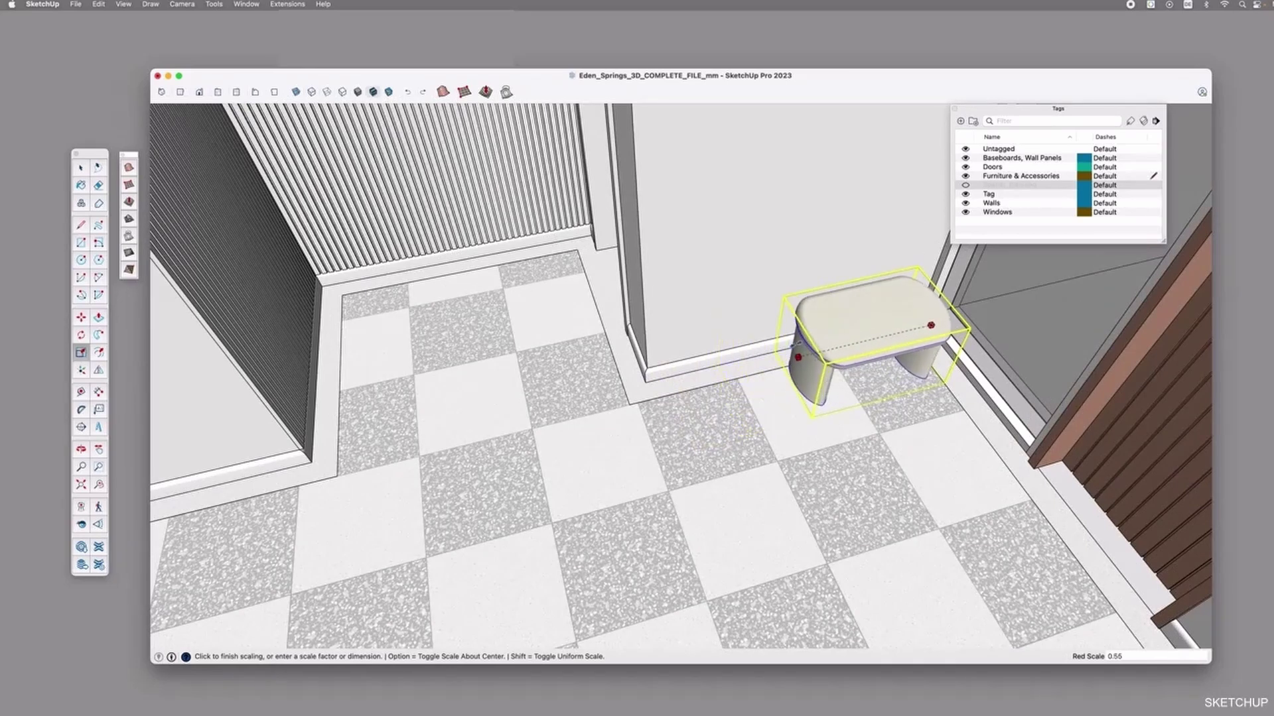
pyautogui.press('Escape')
# Open the bench component for editing and select its geometry
pyautogui.press('space')
pyautogui.click(793, 464)
pyautogui.click(756, 390)
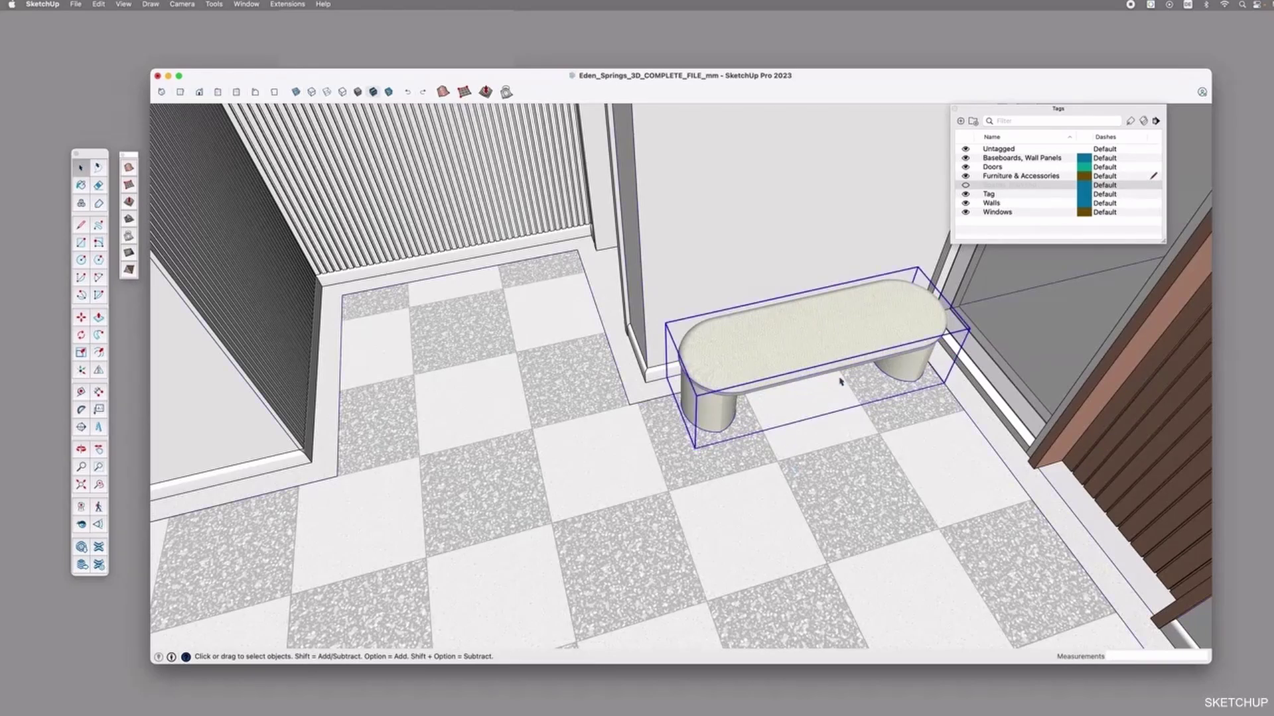
pyautogui.doubleClick(810, 337)
pyautogui.click(816, 358)
pyautogui.scroll(3, 934, 359)
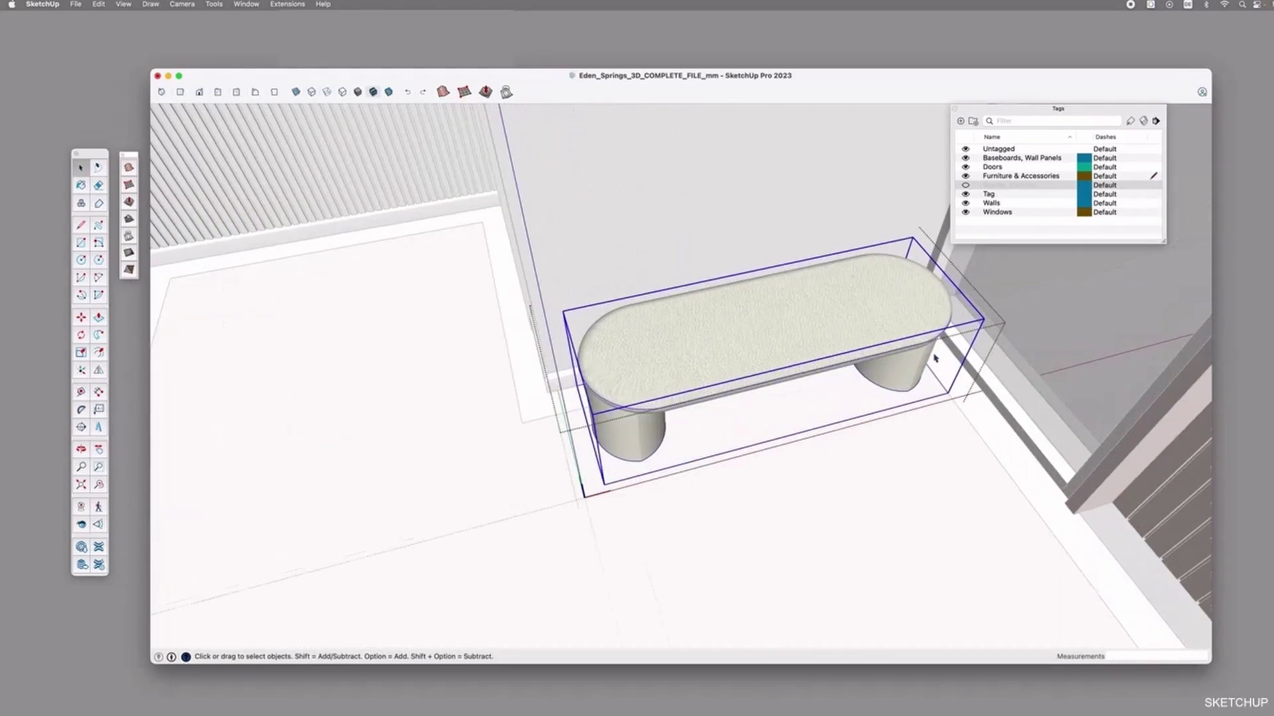
pyautogui.moveTo(834, 340); pyautogui.dragTo(642, 367, button='middle')
# Select the bench legs individually and try sliding the left leg, then cancel
pyautogui.click(638, 444)
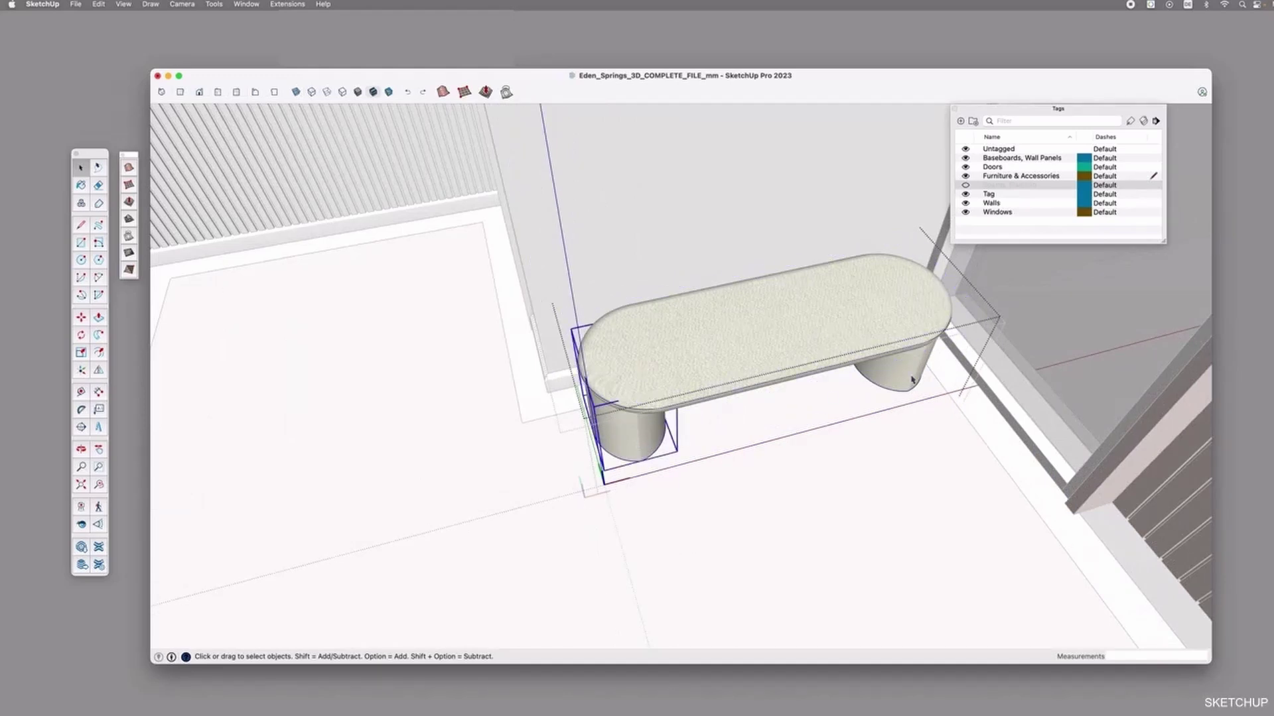
pyautogui.click(887, 318)
pyautogui.click(617, 433)
pyautogui.click(806, 357)
pyautogui.click(911, 377)
pyautogui.click(641, 440)
pyautogui.press('m')
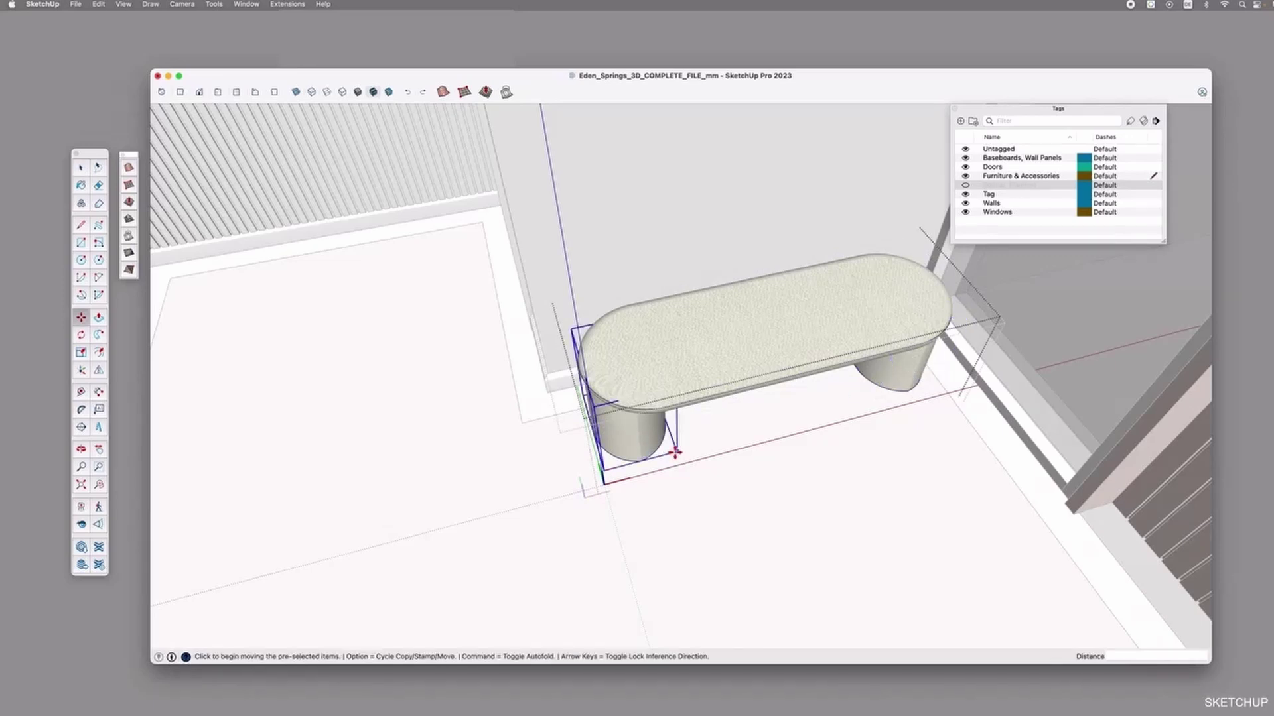
pyautogui.click(676, 451)
pyautogui.press('space')
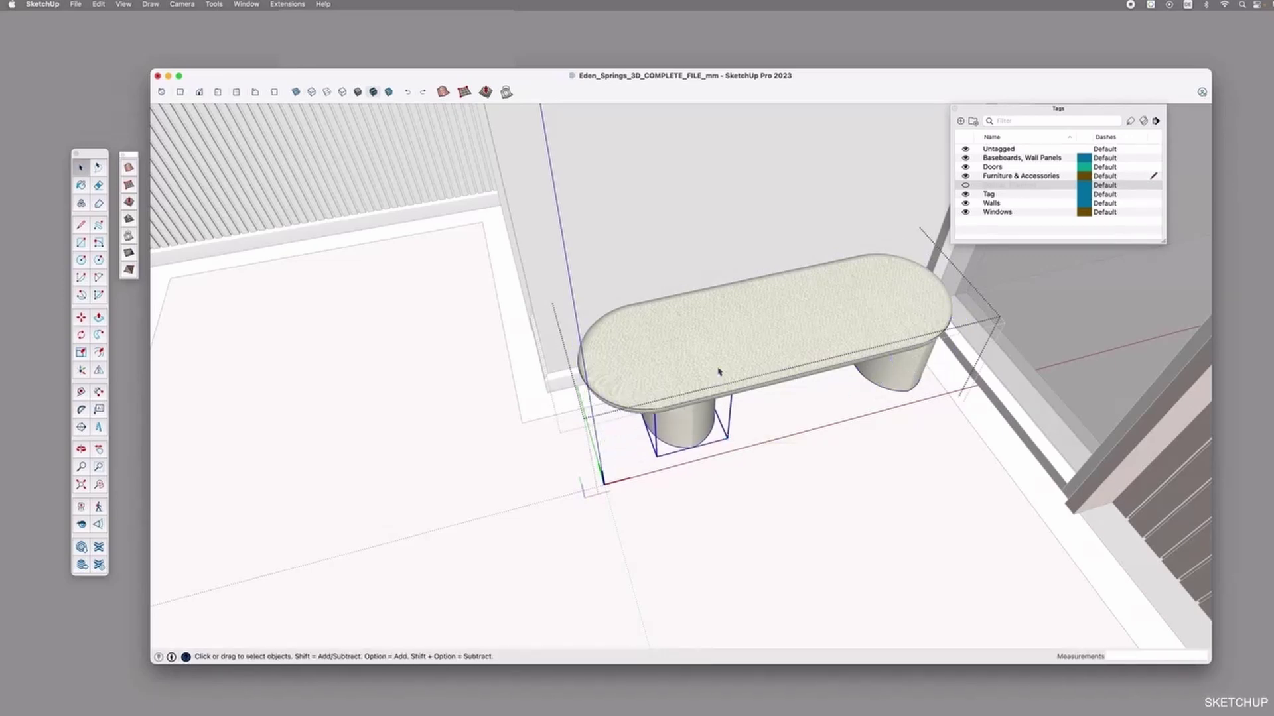
# Scale the whole bench shorter along its length to 0.86
pyautogui.click(657, 351)
pyautogui.click(80, 352)
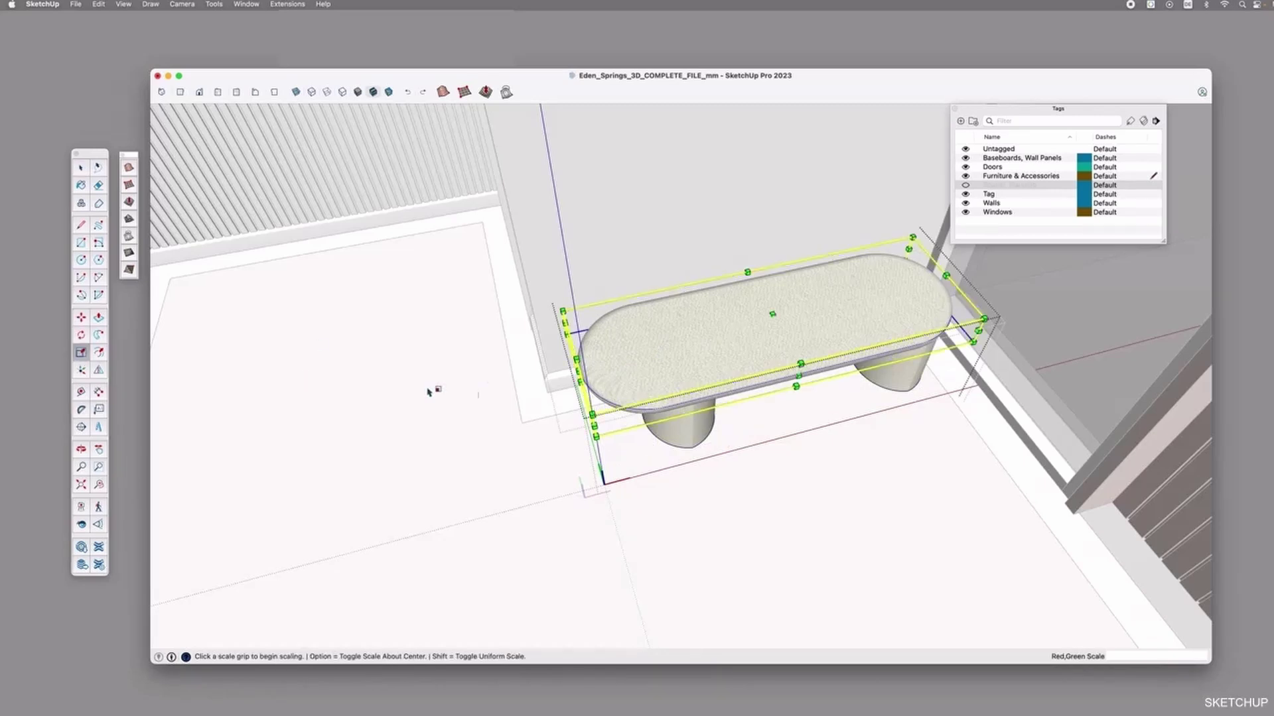
pyautogui.click(579, 382)
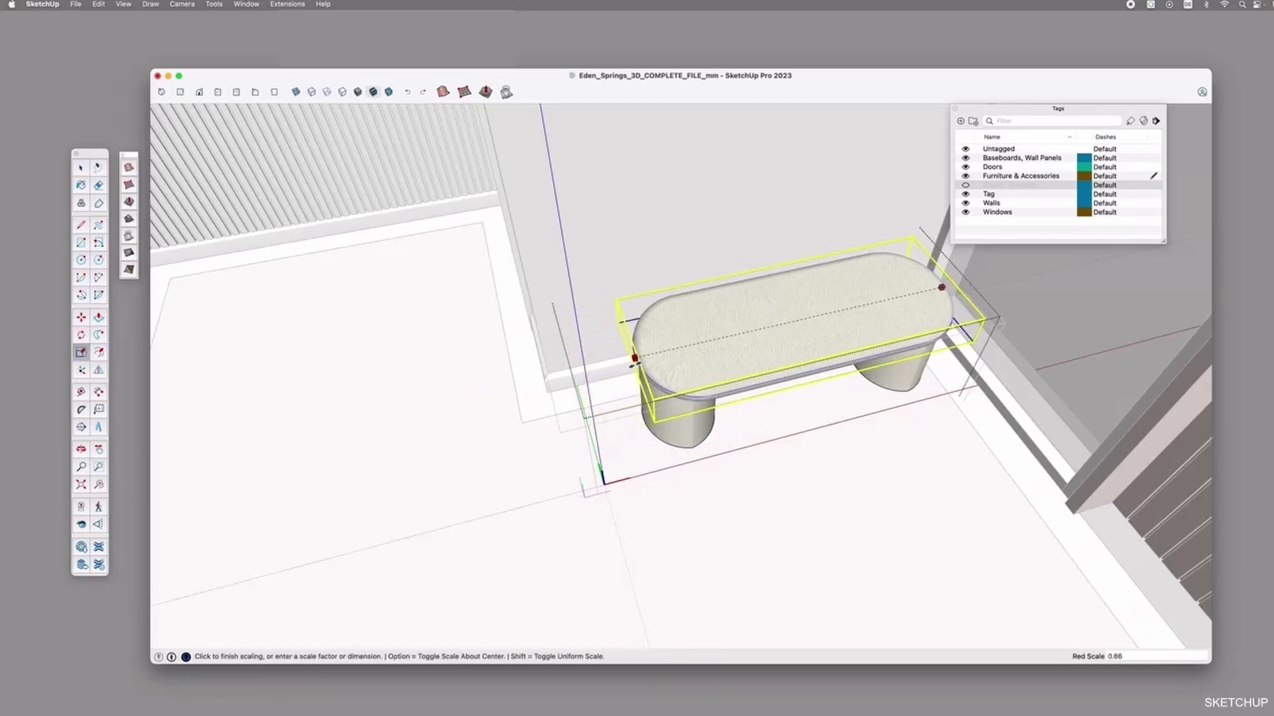
pyautogui.click(632, 364)
pyautogui.press('space')
pyautogui.click(1003, 342)
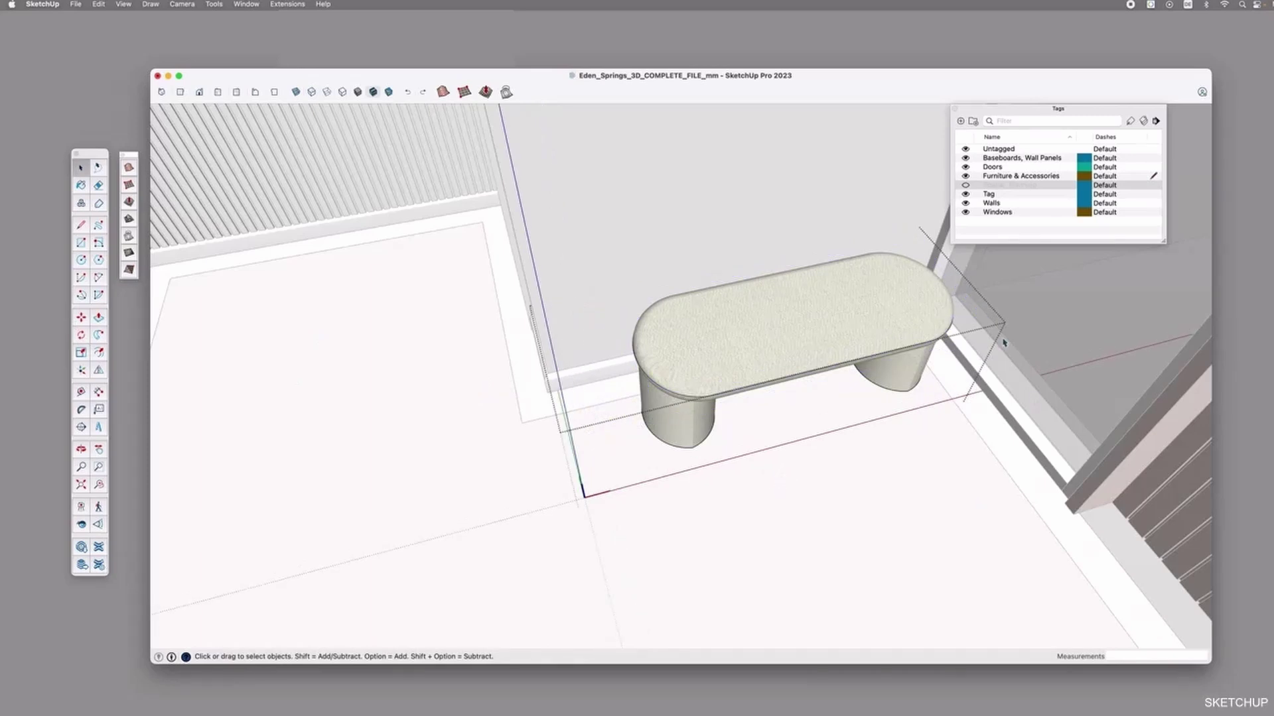
pyautogui.moveTo(734, 444); pyautogui.dragTo(987, 390, button='middle')
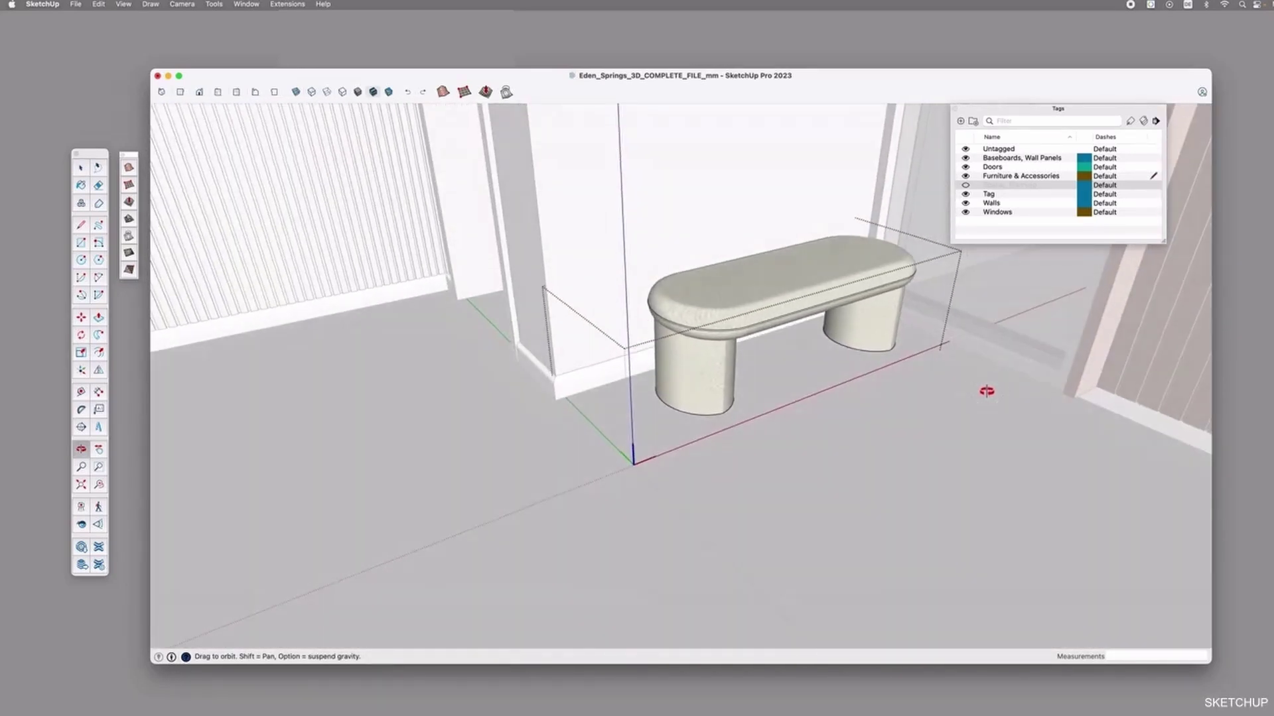
# Undo the last bench edits and exit both levels of group editing
pyautogui.press('super+z')
pyautogui.press('super+z')
pyautogui.press('super+z')
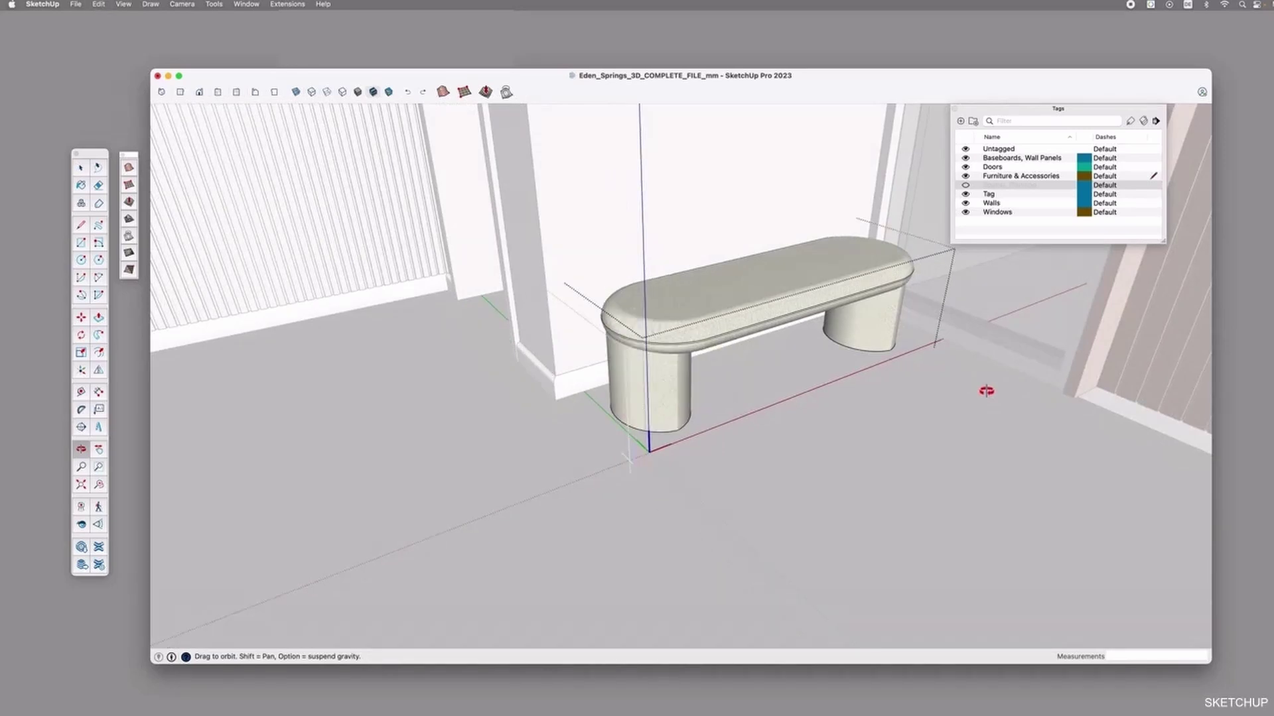
pyautogui.press('space')
pyautogui.click(938, 398)
pyautogui.click(938, 398)
# Orbit around the bench beside the entry door to inspect it
pyautogui.press('o')
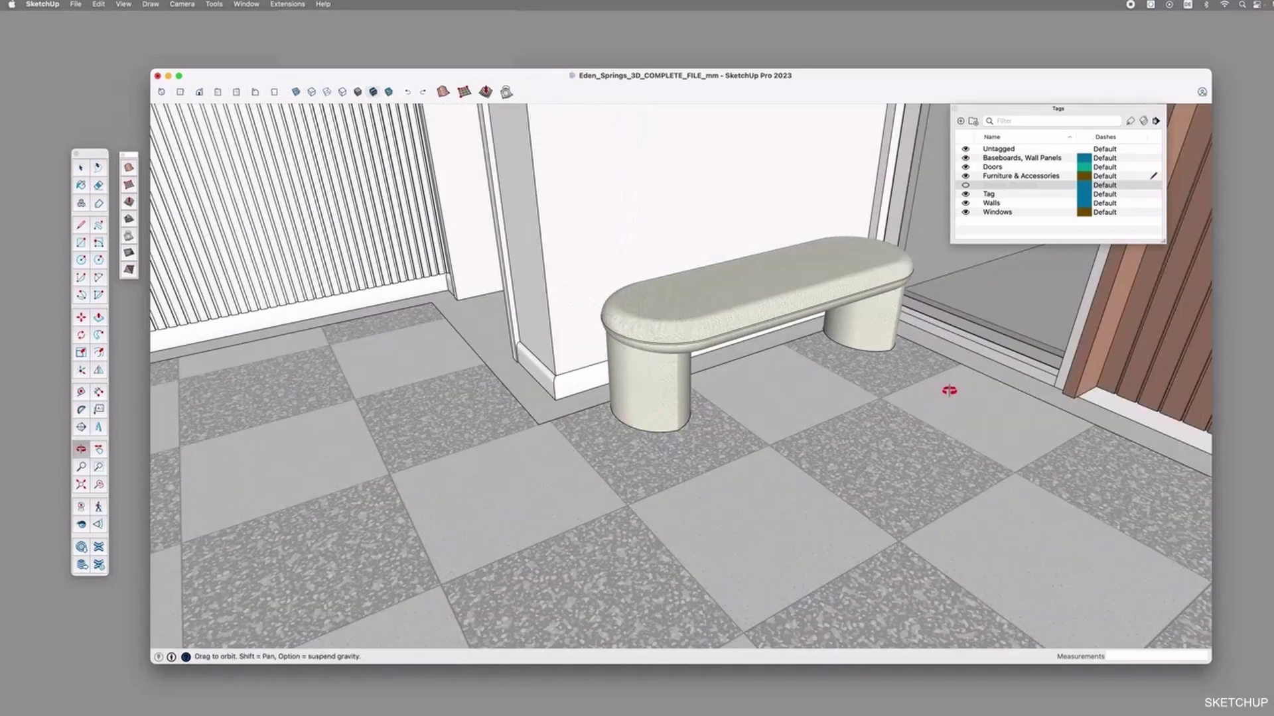
pyautogui.moveTo(954, 385); pyautogui.dragTo(793, 518)
pyautogui.scroll(-5, 849, 438)
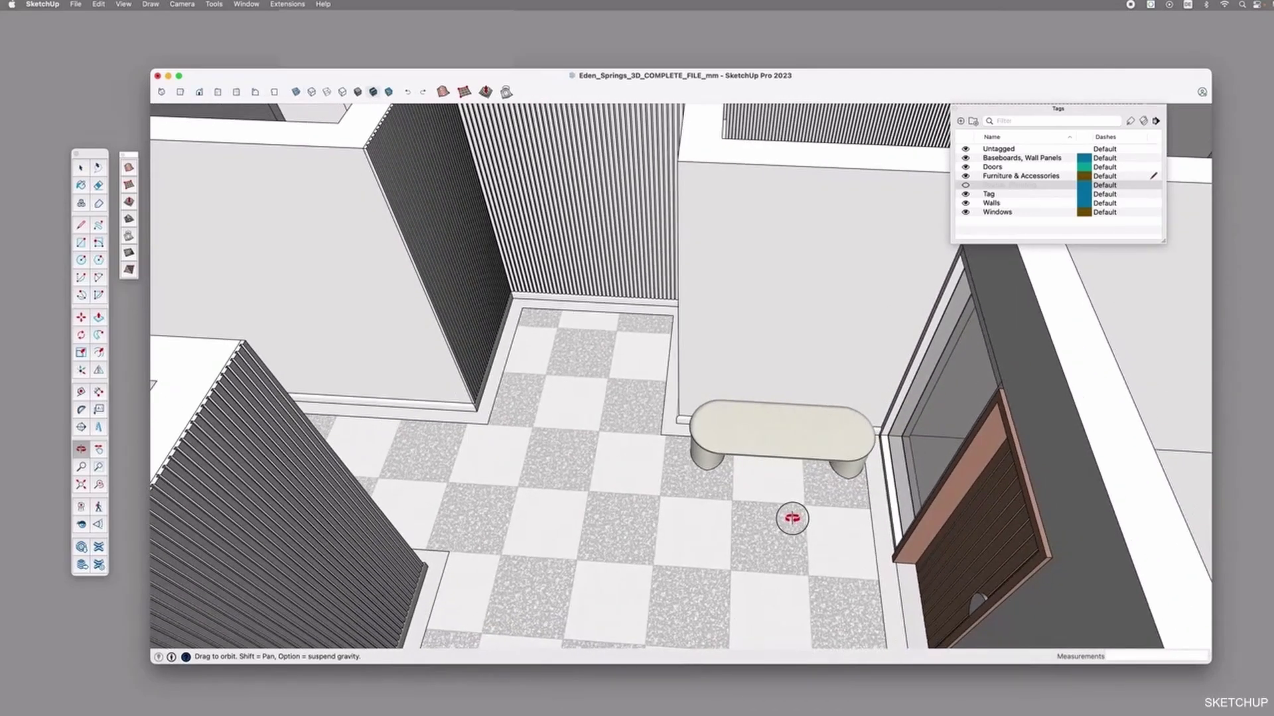
pyautogui.scroll(5, 807, 515)
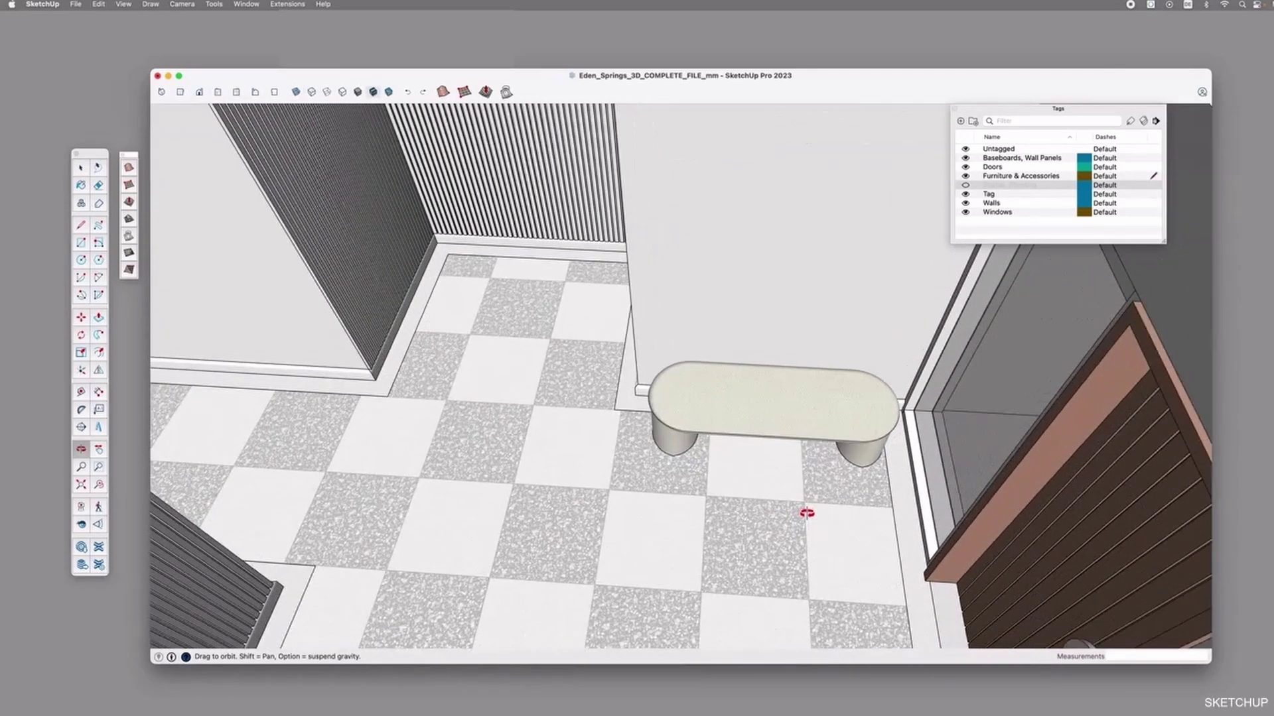
pyautogui.moveTo(795, 534); pyautogui.dragTo(714, 408)
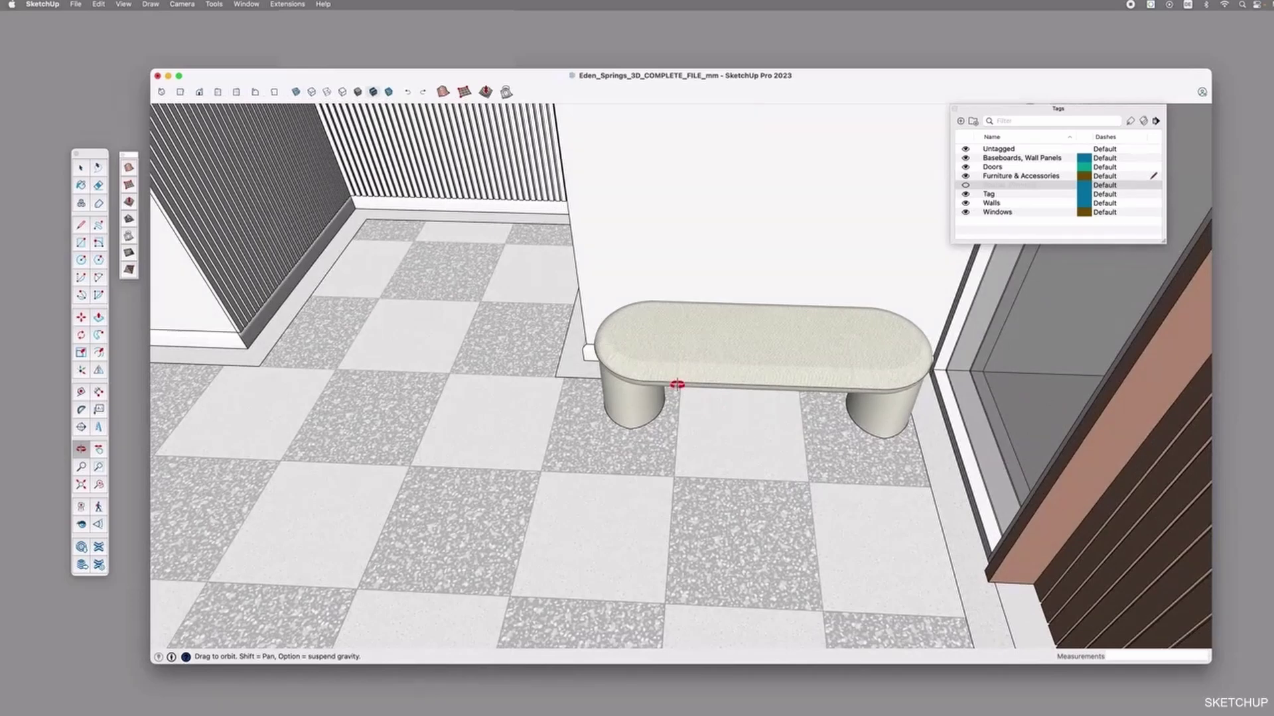
pyautogui.moveTo(678, 463); pyautogui.dragTo(782, 446)
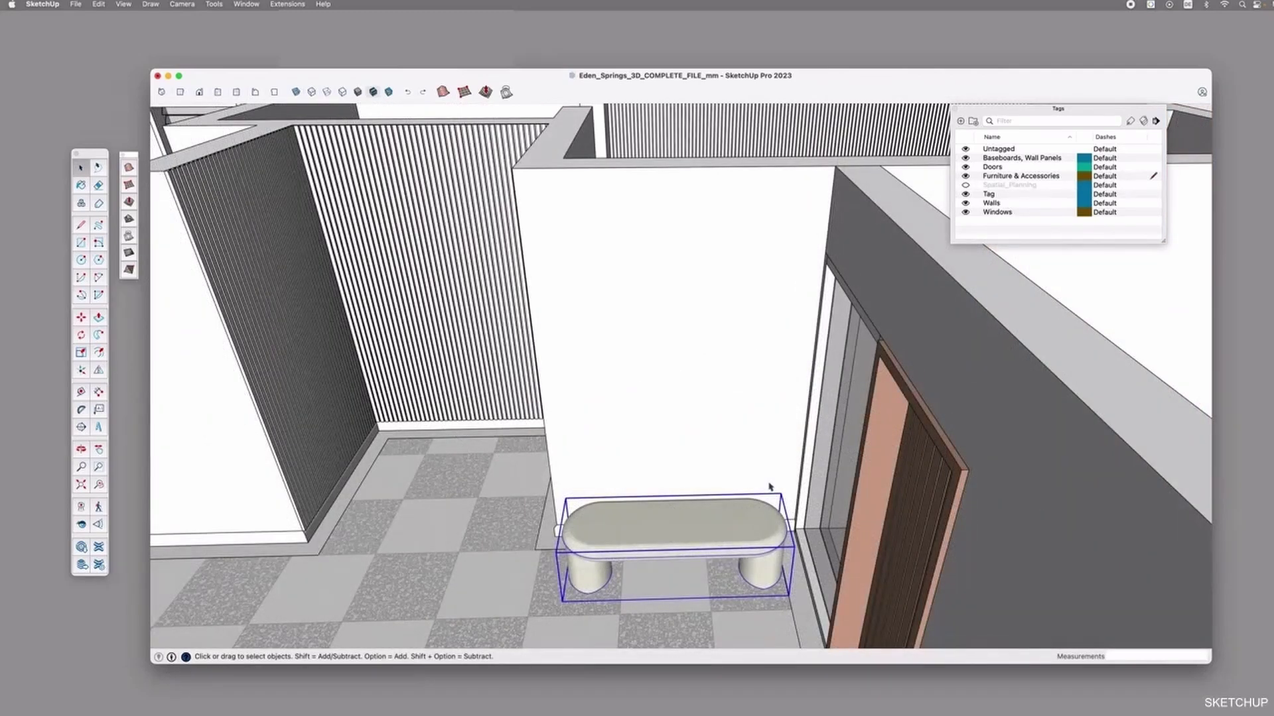
pyautogui.press('o')
pyautogui.moveTo(671, 529); pyautogui.dragTo(741, 396)
# Download the Mirror model from the 3D Warehouse Mirrors collection
pyautogui.press('space')
pyautogui.click(719, 537)
pyautogui.click(81, 550)
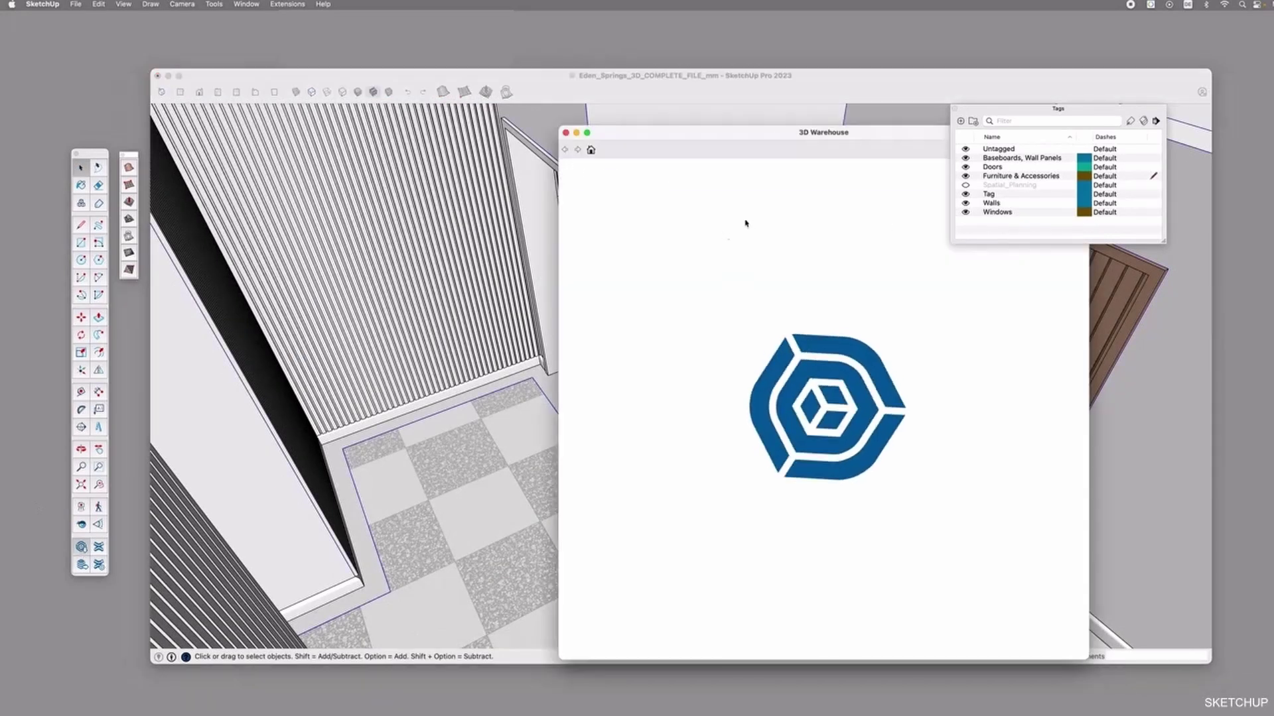
pyautogui.click(576, 508)
pyautogui.click(960, 562)
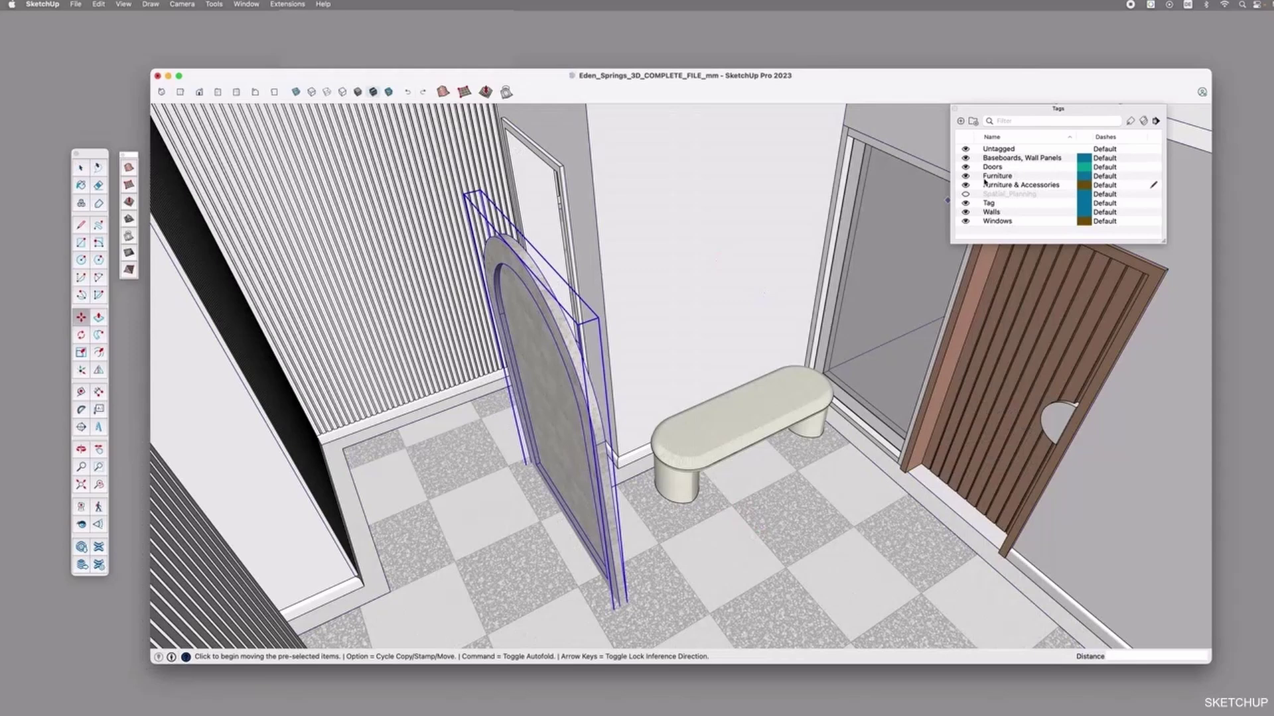
# Delete the Furniture tag from the model
pyautogui.click(985, 176)
pyautogui.rightClick(985, 177)
pyautogui.click(1014, 222)
pyautogui.click(719, 272)
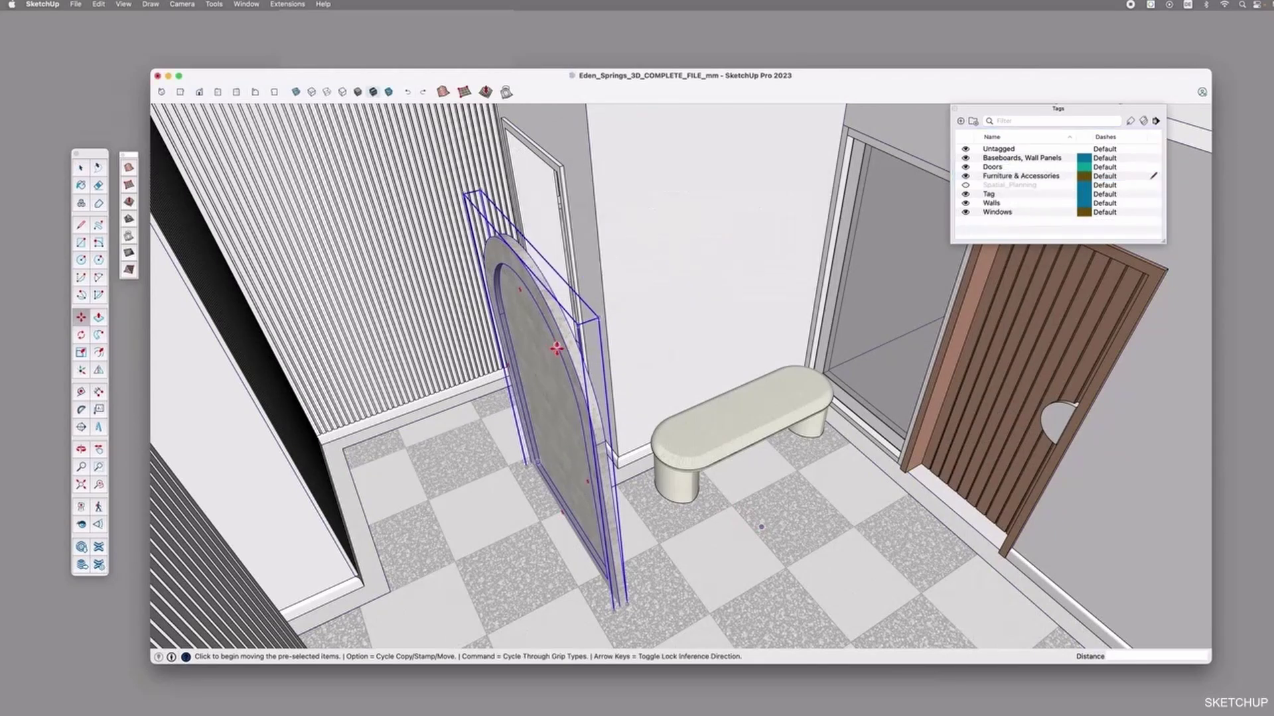
# Place the arched mirror and rotate it upright against the wall behind the bench
pyautogui.moveTo(520, 299); pyautogui.dragTo(478, 219, button='middle')
pyautogui.click(560, 276)
pyautogui.moveTo(560, 276); pyautogui.dragTo(763, 416, button='middle')
pyautogui.click(710, 273)
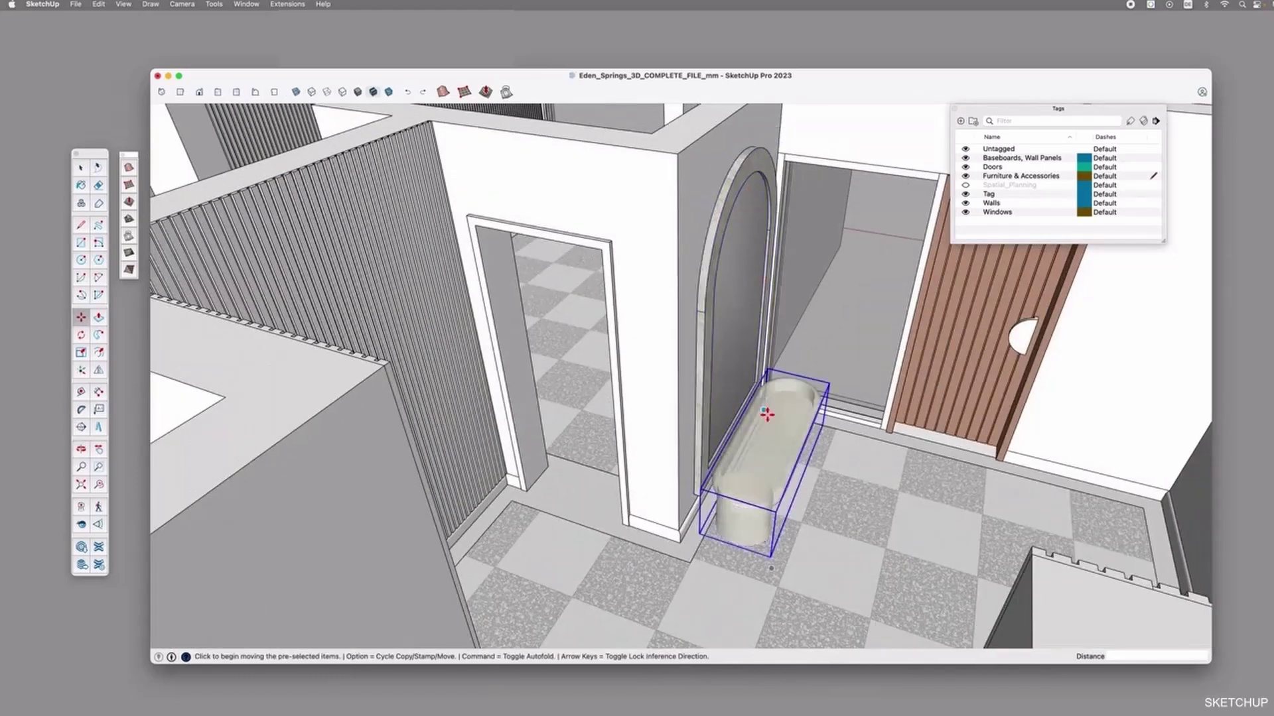
pyautogui.click(702, 532)
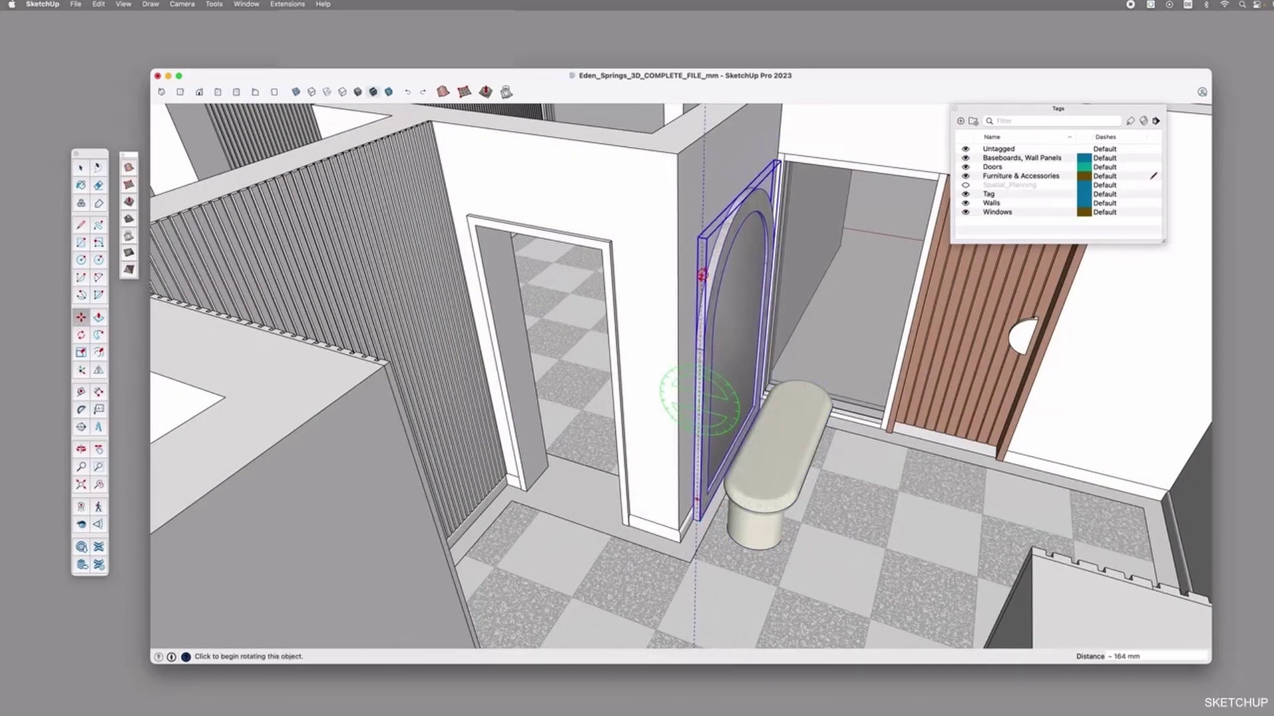
pyautogui.click(702, 275)
pyautogui.click(714, 523)
pyautogui.click(699, 275)
pyautogui.click(700, 273)
pyautogui.click(700, 269)
pyautogui.click(698, 265)
# Load the striped pillow from the Pillows collection into the model
pyautogui.moveTo(864, 464); pyautogui.dragTo(643, 551, button='middle')
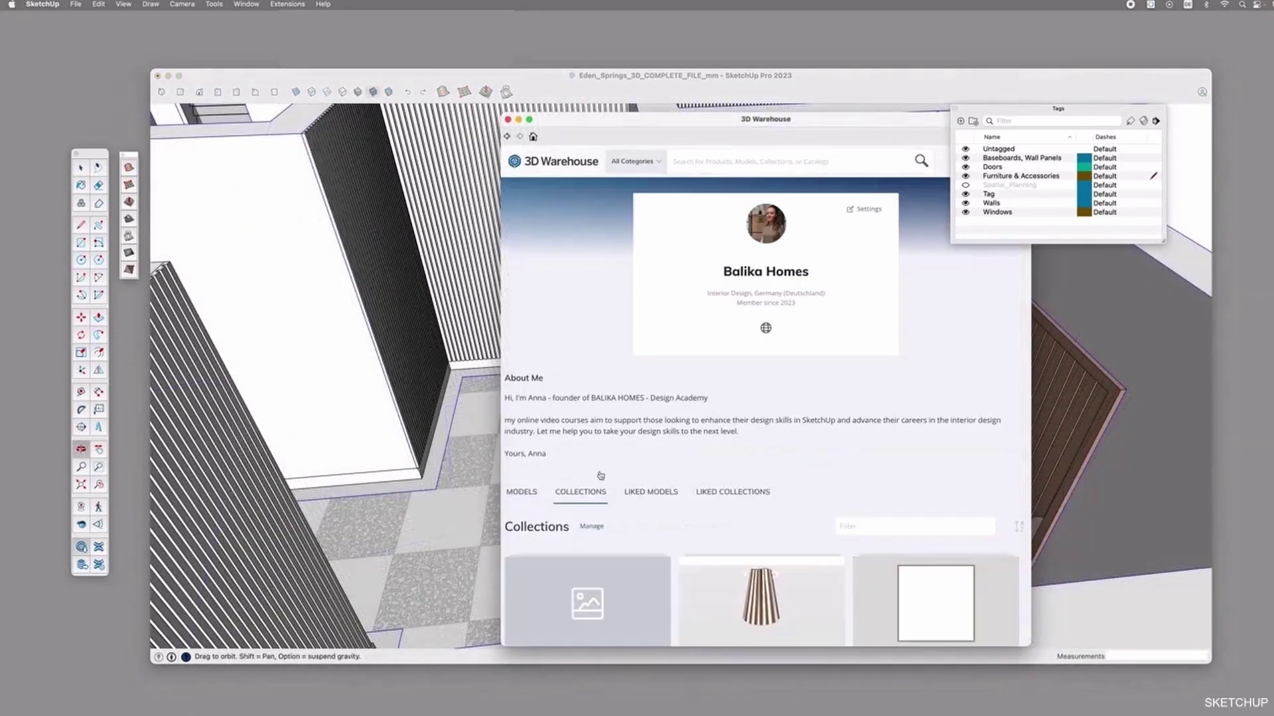
pyautogui.scroll(-5, 917, 421)
pyautogui.click(918, 422)
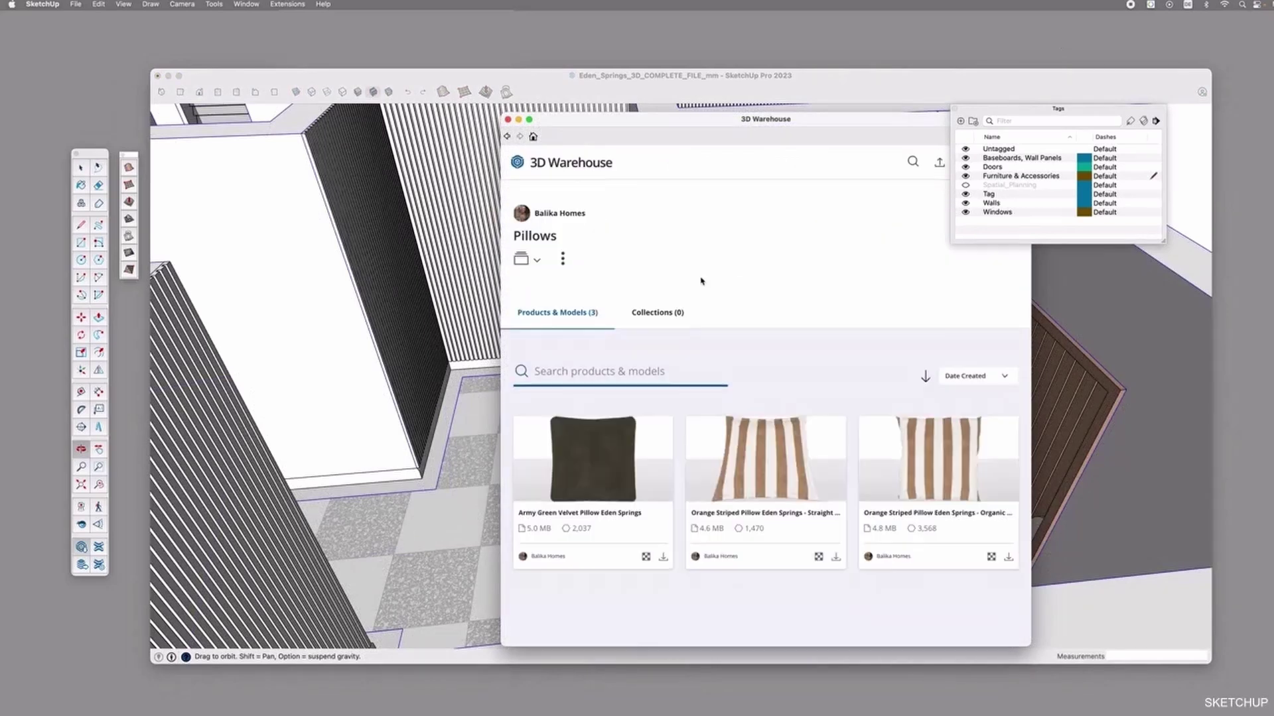
pyautogui.click(835, 558)
pyautogui.click(724, 259)
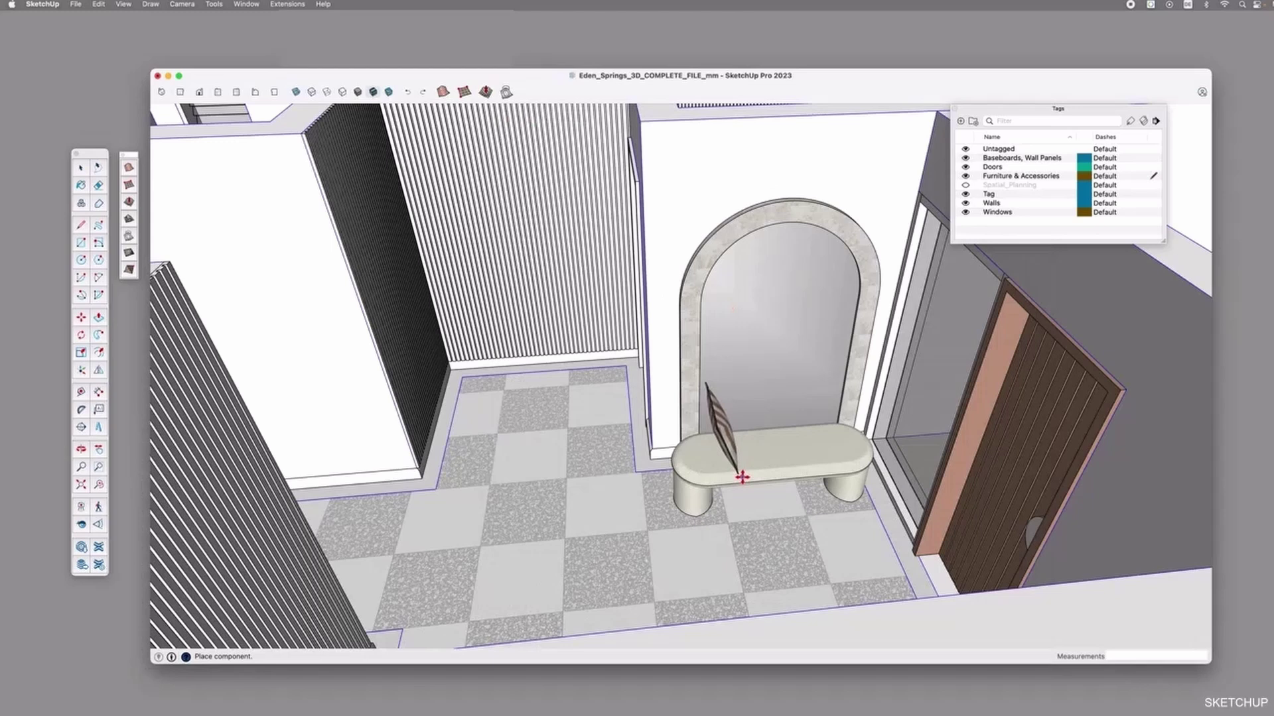
# Place the striped pillow on the bench, turned -90° to face forward
pyautogui.click(743, 475)
pyautogui.click(735, 406)
pyautogui.click(773, 395)
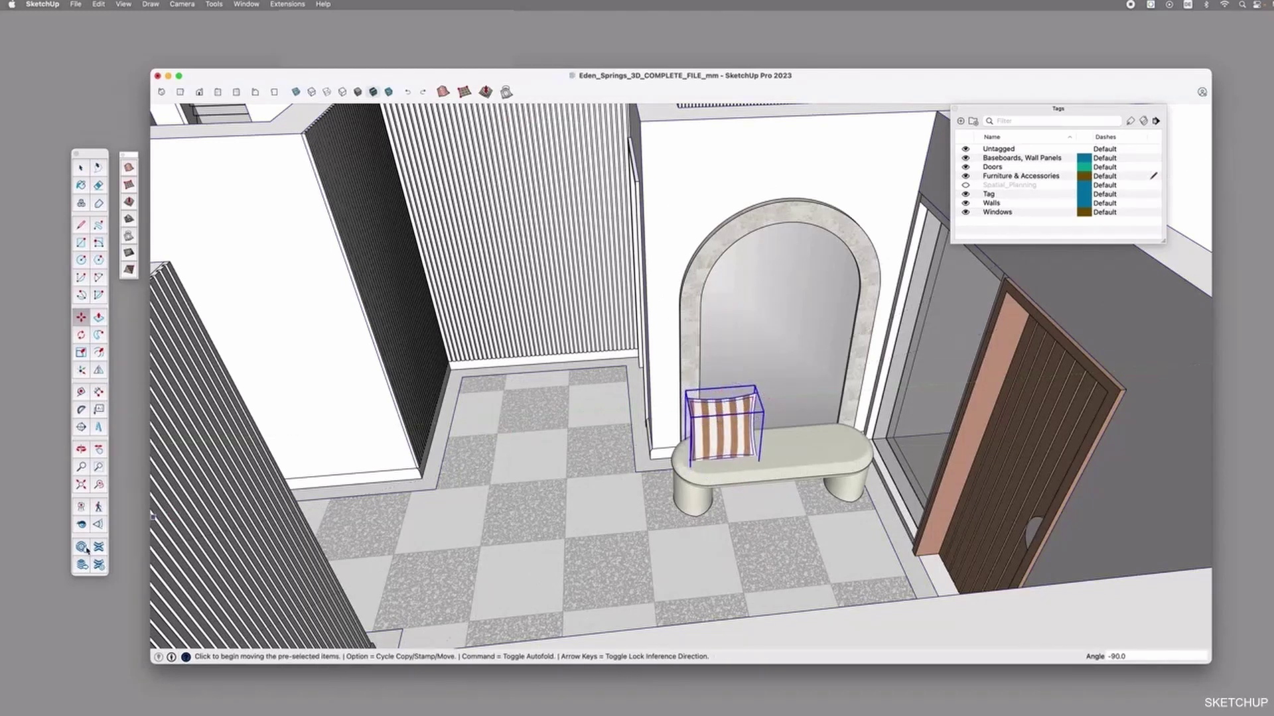
# Import the Army Green Velvet Pillow and stand it more upright on the bench
pyautogui.click(86, 548)
pyautogui.click(663, 558)
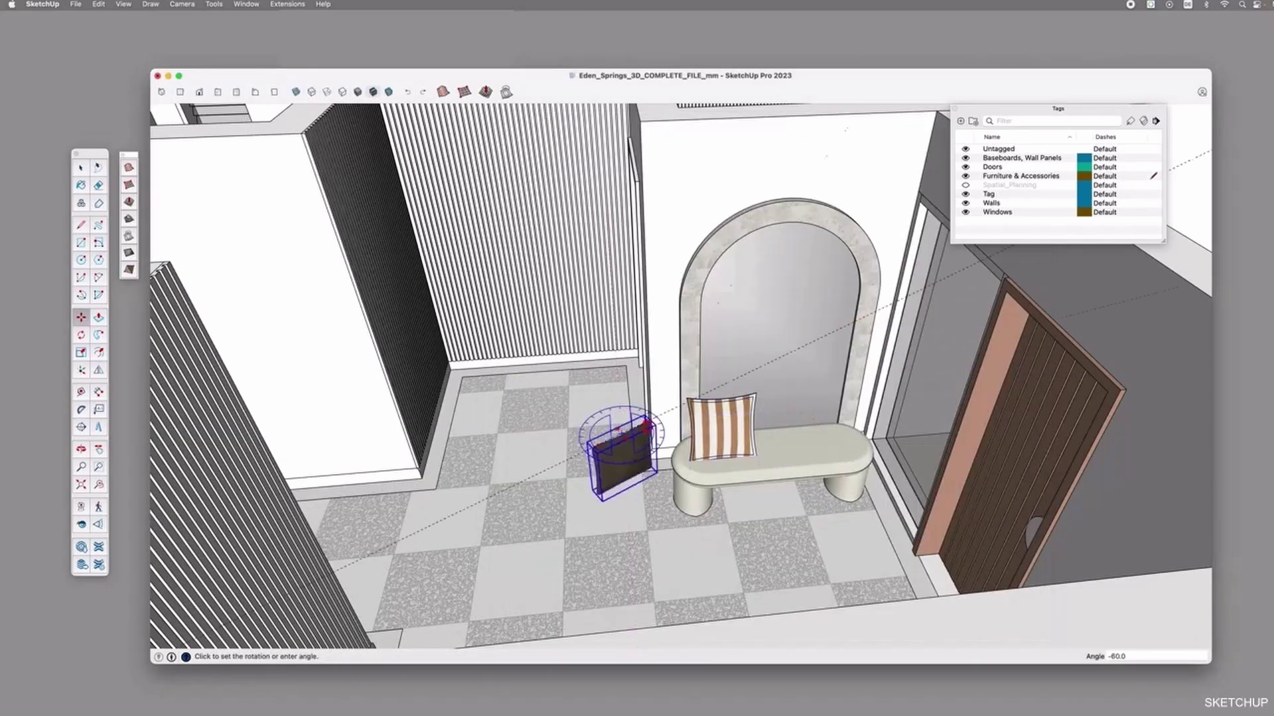
pyautogui.click(810, 447)
pyautogui.scroll(8, 796, 441)
pyautogui.moveTo(743, 464); pyautogui.dragTo(790, 372, button='middle')
pyautogui.click(704, 265)
pyautogui.click(728, 467)
# Arrange the dark pillow behind the striped one on the bench
pyautogui.press('m')
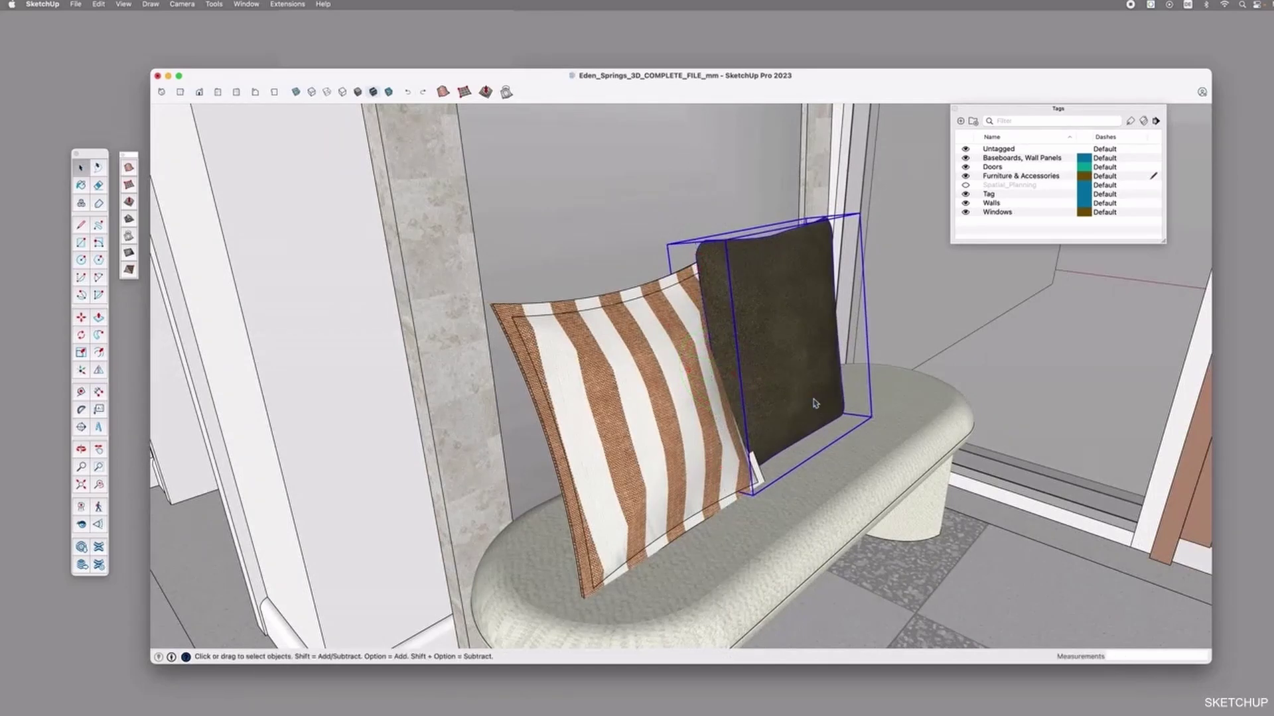
pyautogui.click(816, 406)
pyautogui.click(759, 390)
pyautogui.click(637, 452)
pyautogui.click(662, 462)
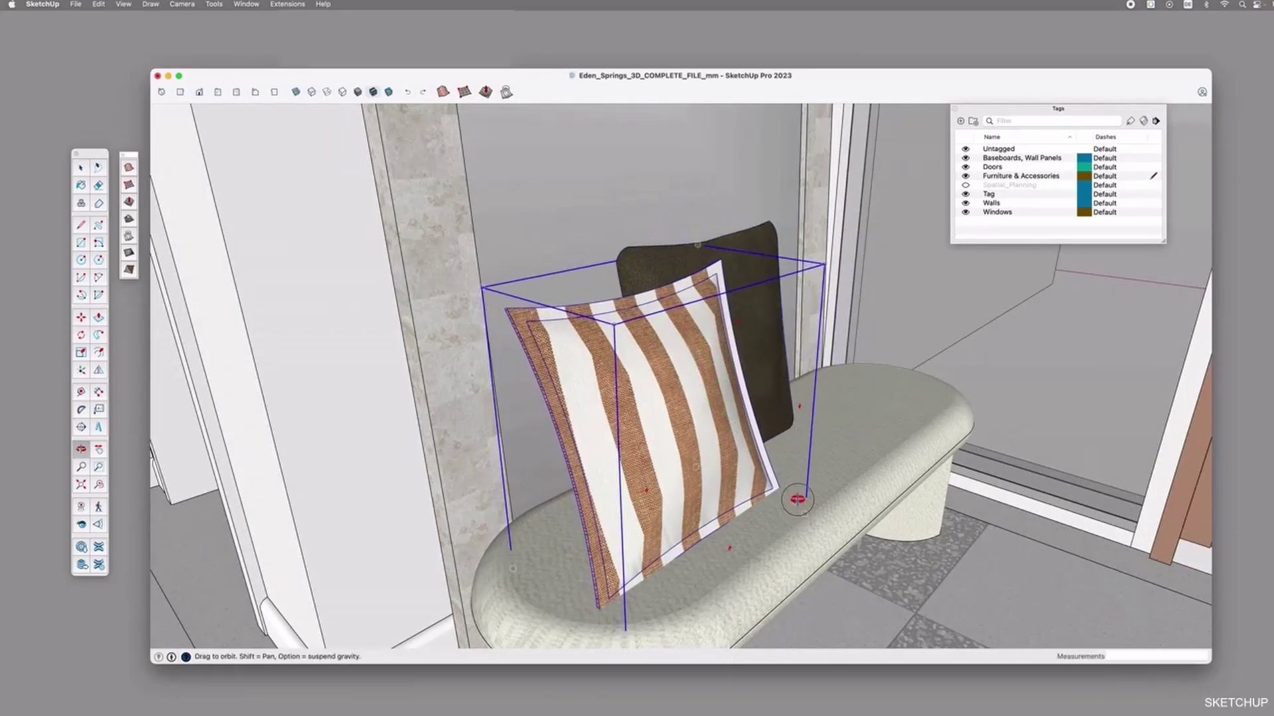
pyautogui.moveTo(797, 498); pyautogui.dragTo(788, 274, button='middle')
pyautogui.click(857, 507)
pyautogui.click(804, 505)
pyautogui.scroll(-8, 804, 501)
pyautogui.moveTo(822, 487); pyautogui.dragTo(763, 464, button='middle')
pyautogui.press('space')
pyautogui.click(709, 534)
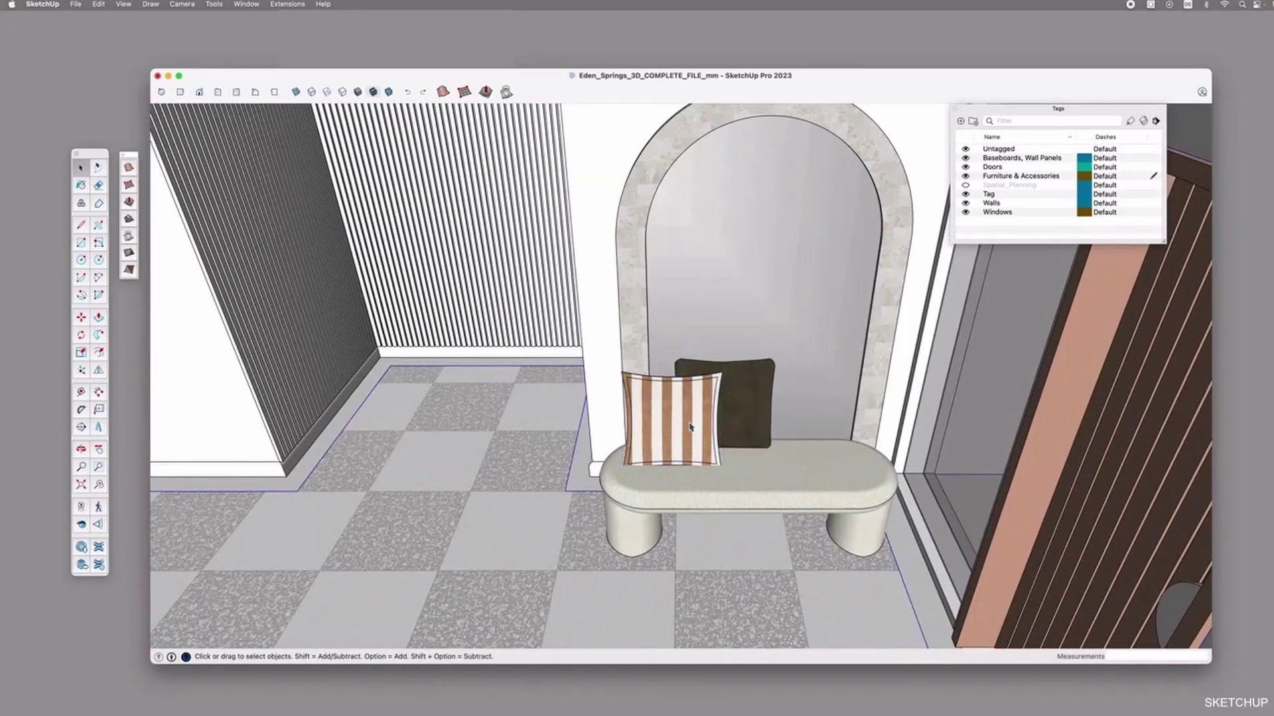
# Load the Grass Plant from the designer's Plants collection into the model
pyautogui.click(77, 549)
pyautogui.click(560, 214)
pyautogui.click(580, 491)
pyautogui.scroll(-10, 767, 455)
pyautogui.click(766, 454)
pyautogui.click(663, 557)
pyautogui.click(681, 261)
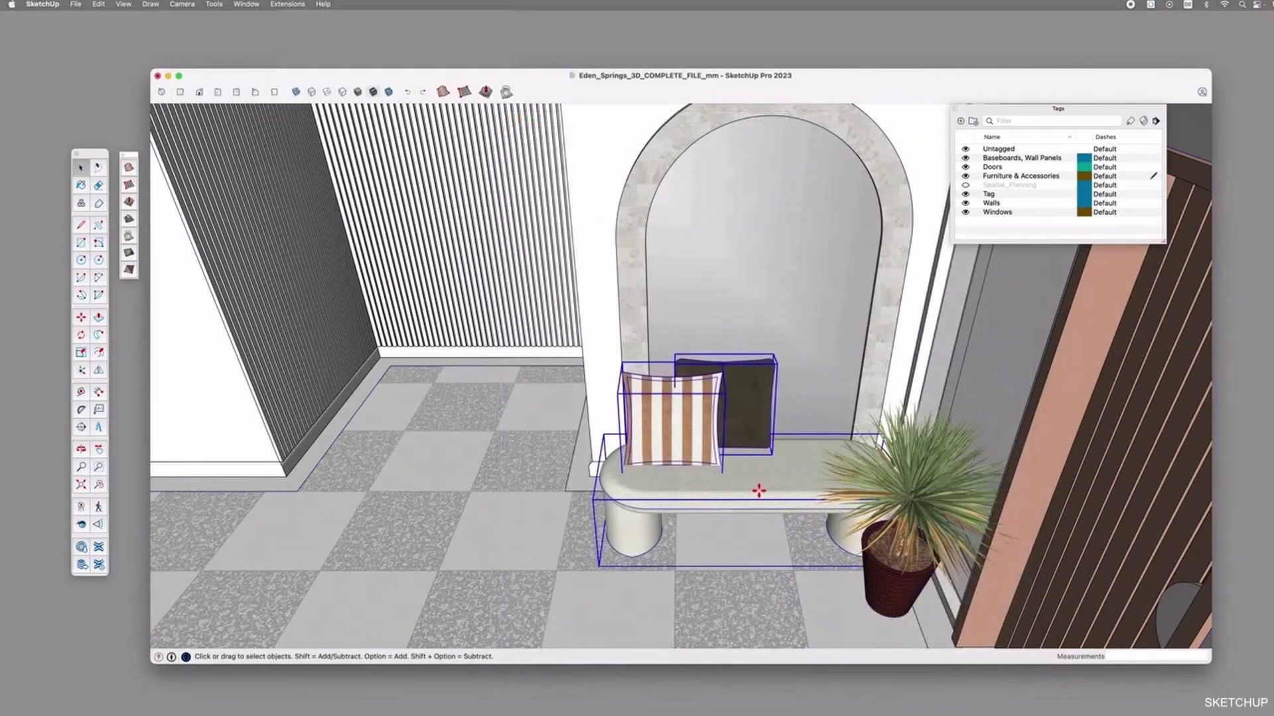
# Place the grass plant beside the bench and nudge the arched mirror slightly left
pyautogui.press('m')
pyautogui.click(792, 484)
pyautogui.click(782, 487)
pyautogui.moveTo(782, 486); pyautogui.dragTo(723, 552, button='middle')
pyautogui.click(769, 218)
pyautogui.click(761, 219)
pyautogui.scroll(-5, 850, 435)
pyautogui.moveTo(849, 438); pyautogui.dragTo(604, 472, button='middle')
# Orbit and zoom around the entryway armchair, then toward the console and artwork wall
pyautogui.moveTo(873, 455); pyautogui.dragTo(857, 428, button='middle')
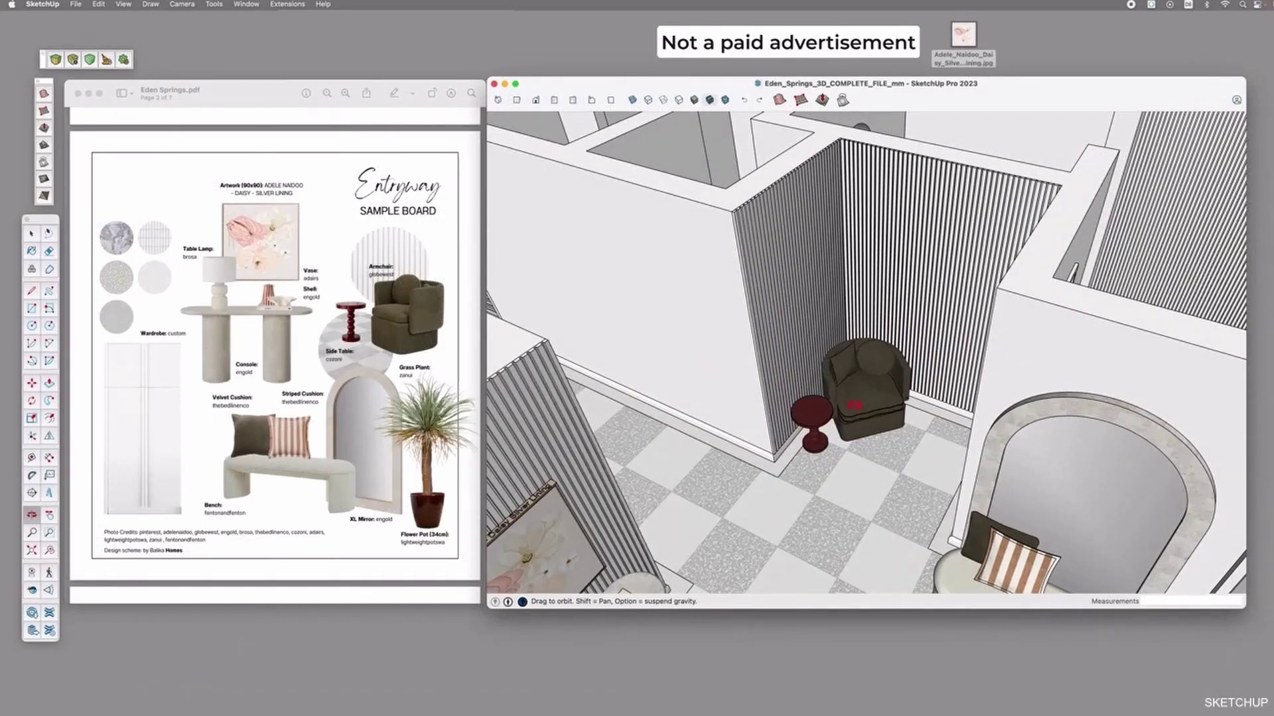
pyautogui.scroll(5, 855, 405)
pyautogui.moveTo(872, 463)
pyautogui.mouseDown()
pyautogui.moveTo(881, 421)
pyautogui.moveTo(848, 419)
pyautogui.mouseUp()
pyautogui.moveTo(848, 419); pyautogui.dragTo(812, 420, button='middle')
pyautogui.moveTo(915, 391); pyautogui.dragTo(919, 447)
pyautogui.moveTo(837, 455)
pyautogui.mouseDown()
pyautogui.moveTo(872, 474)
pyautogui.moveTo(876, 438)
pyautogui.moveTo(895, 441)
pyautogui.mouseUp()
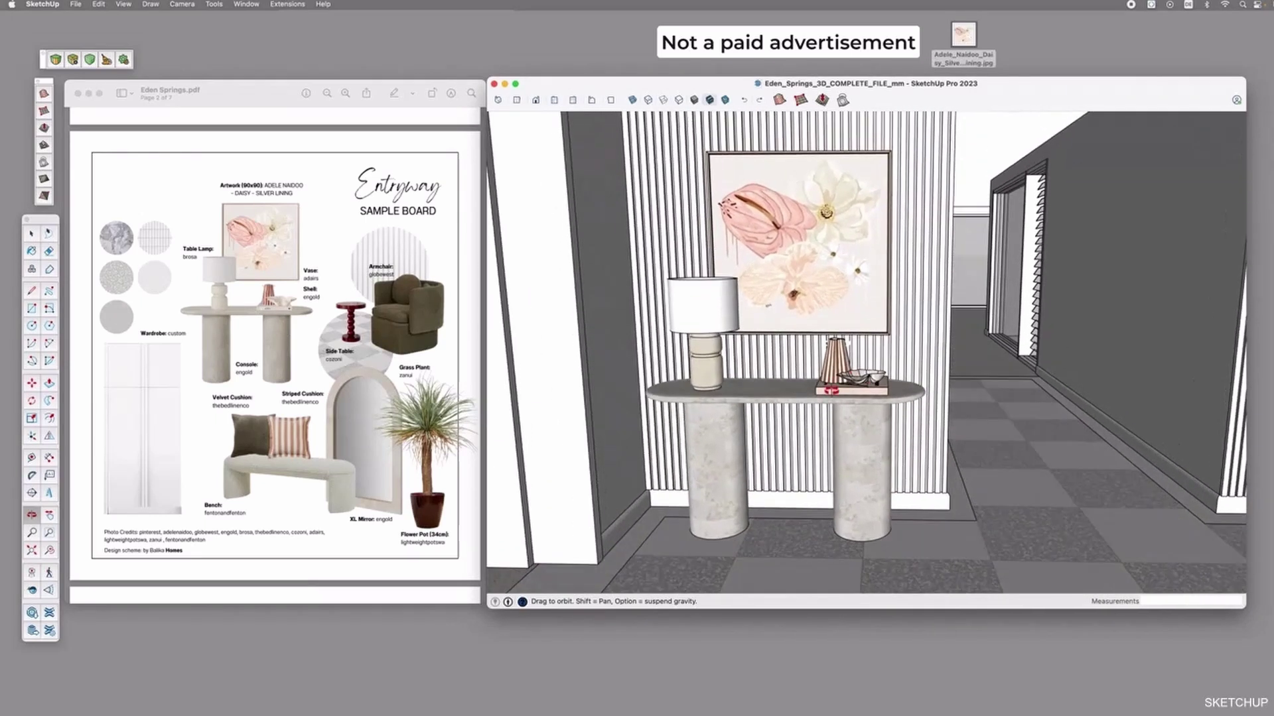
pyautogui.moveTo(920, 374); pyautogui.dragTo(836, 460)
pyautogui.scroll(3, 834, 388)
pyautogui.moveTo(823, 340); pyautogui.dragTo(841, 345)
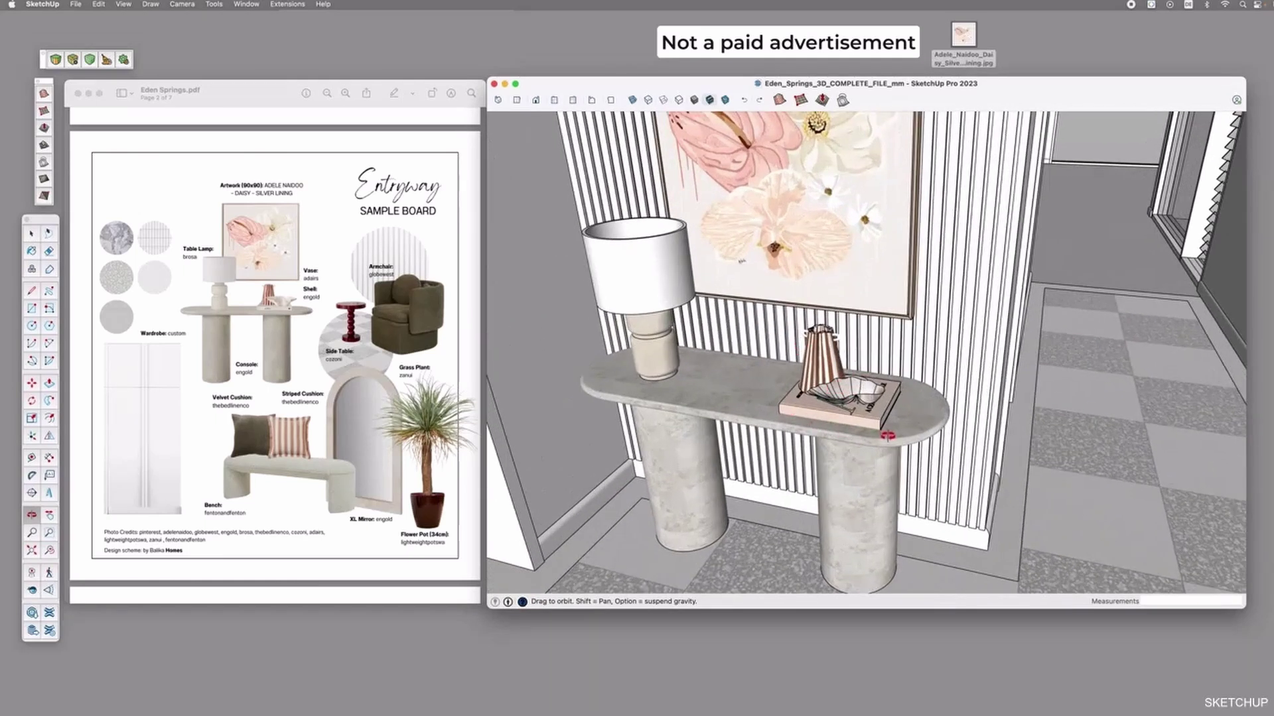
pyautogui.moveTo(887, 436)
pyautogui.mouseDown()
pyautogui.moveTo(889, 425)
pyautogui.moveTo(844, 487)
pyautogui.moveTo(868, 421)
pyautogui.moveTo(847, 288)
pyautogui.mouseUp()
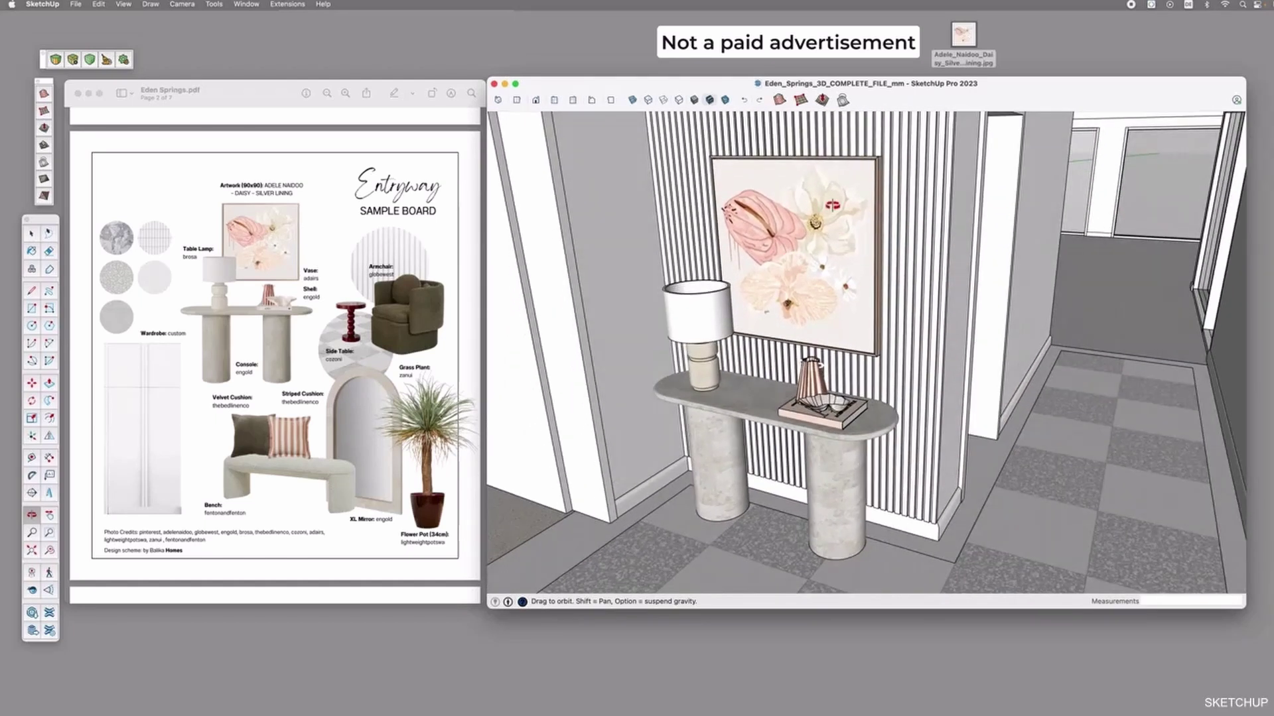
# Select the fluted wall and then the artwork frame
pyautogui.press('space')
pyautogui.click(798, 270)
pyautogui.click(878, 168)
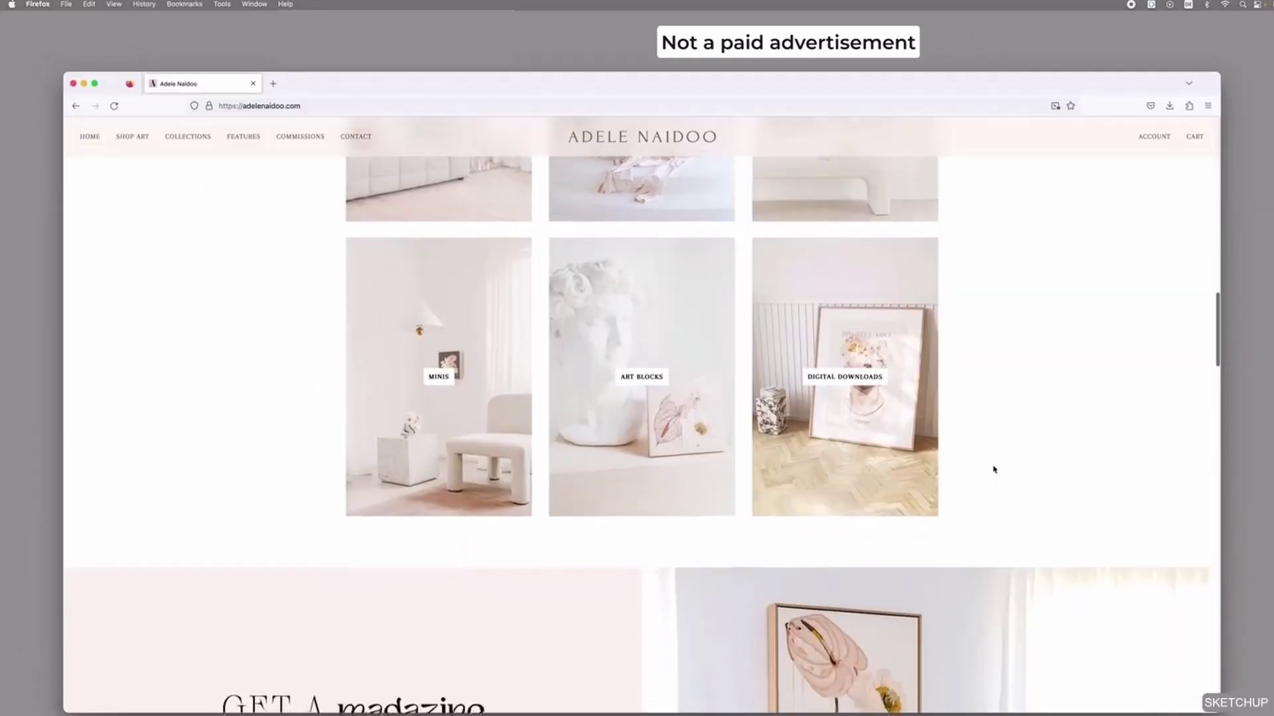
# Scroll the adelenaidoo.com page past the art guide to the Featured In and Instagram sections
pyautogui.scroll(-5, 993, 469)
pyautogui.scroll(-5, 993, 469)
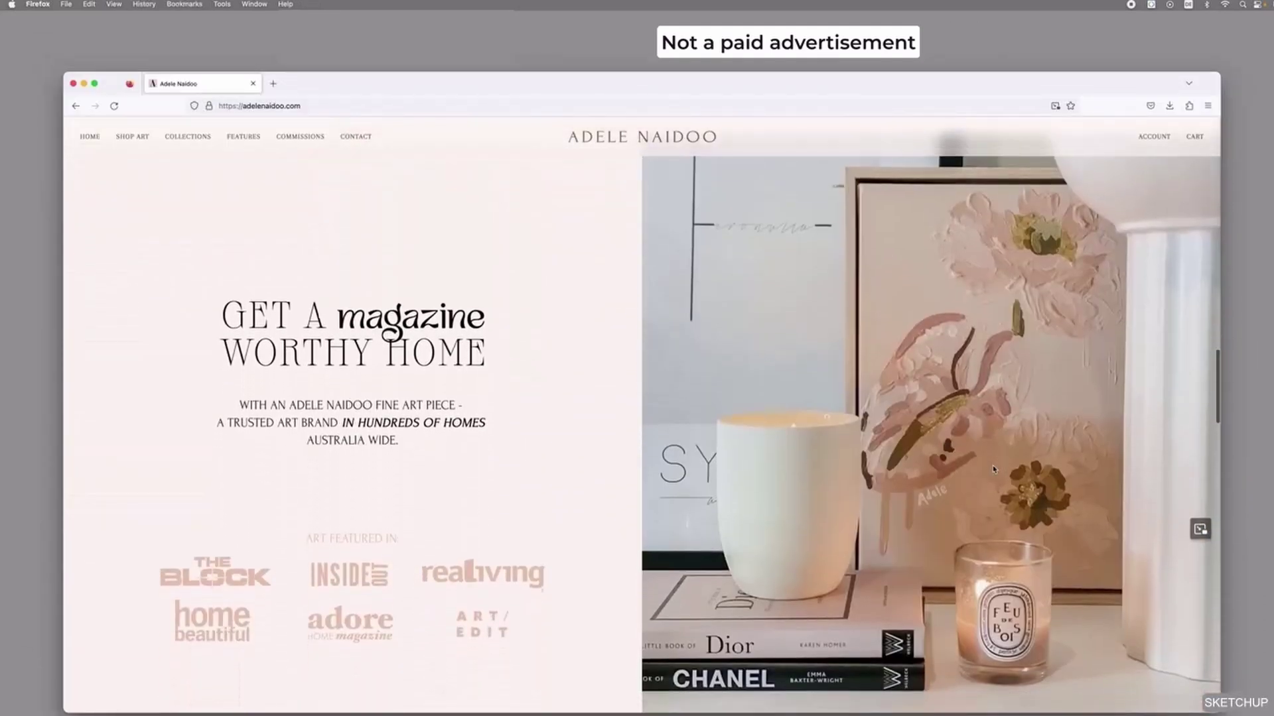
pyautogui.scroll(-5, 546, 420)
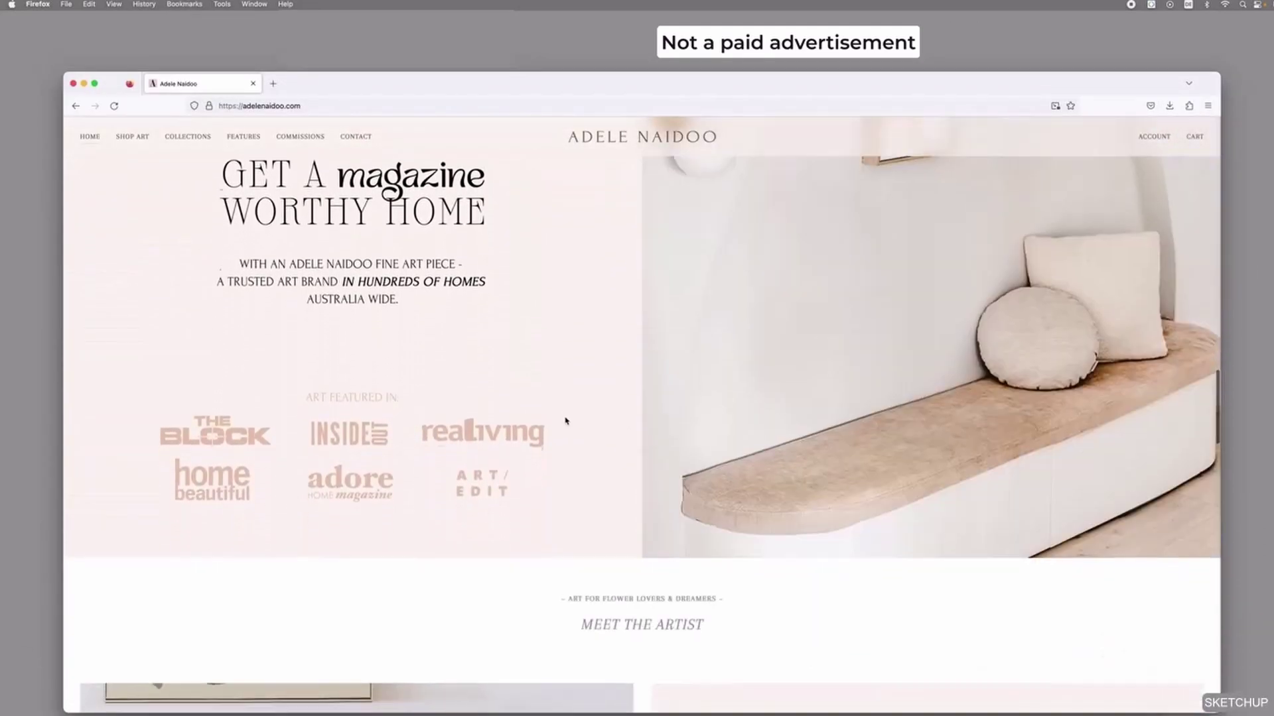
pyautogui.scroll(-5, 604, 422)
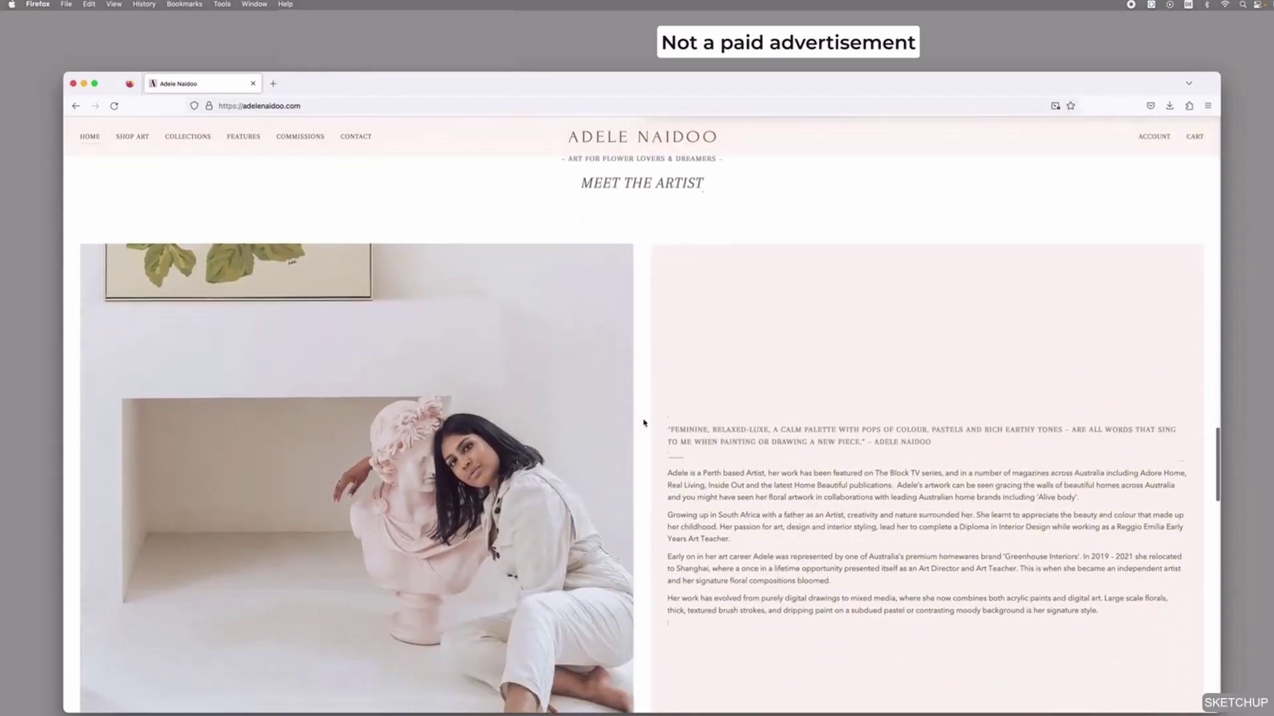
pyautogui.scroll(-6, 645, 424)
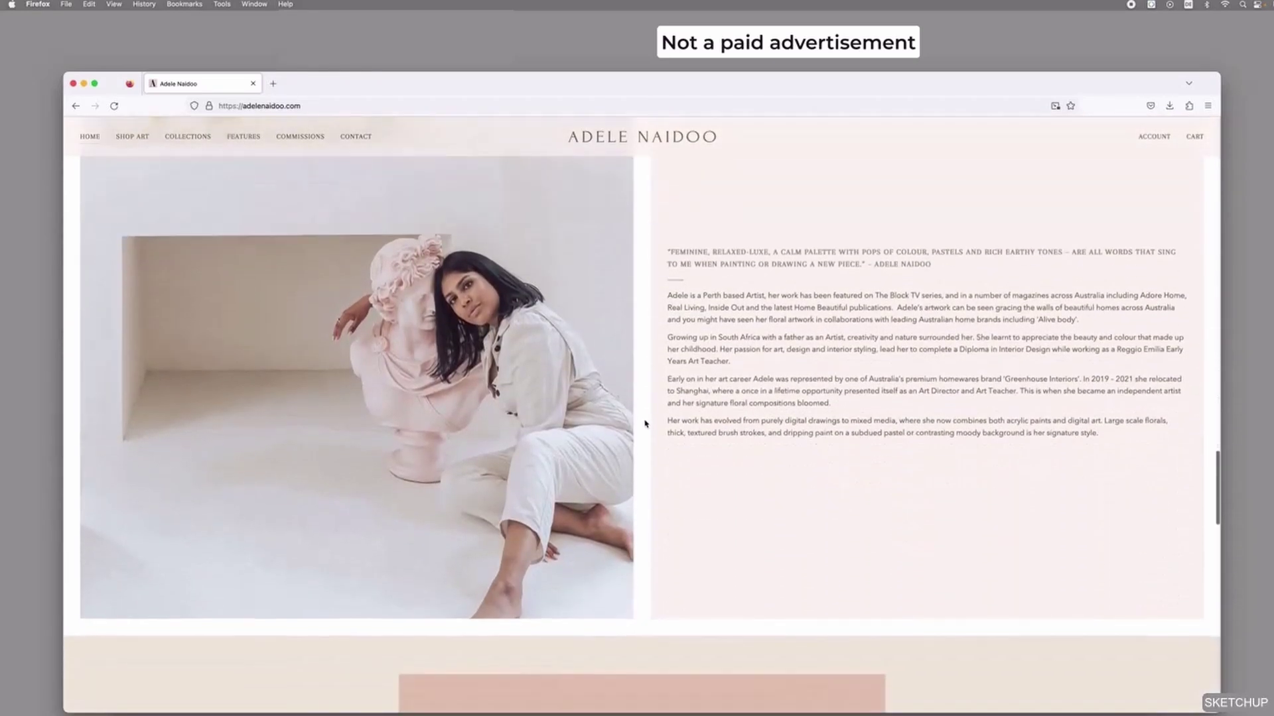
pyautogui.scroll(-3, 648, 423)
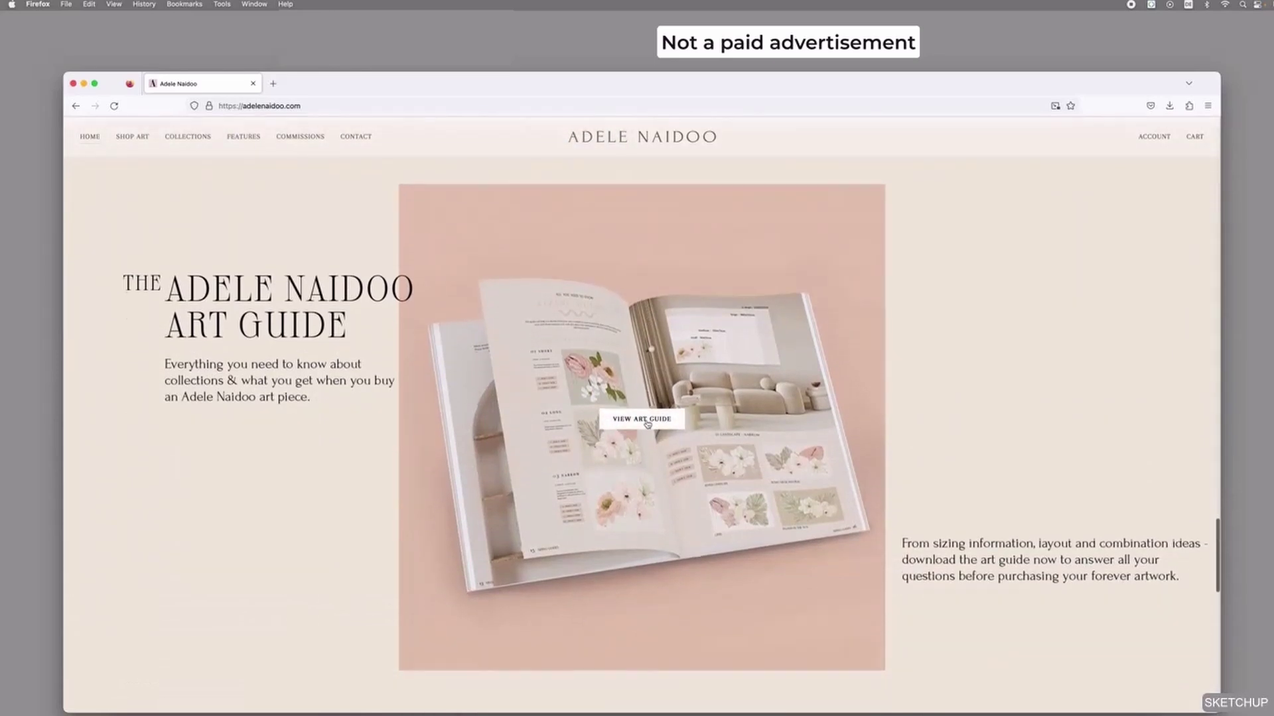
pyautogui.scroll(-4, 925, 440)
pyautogui.scroll(-5, 928, 446)
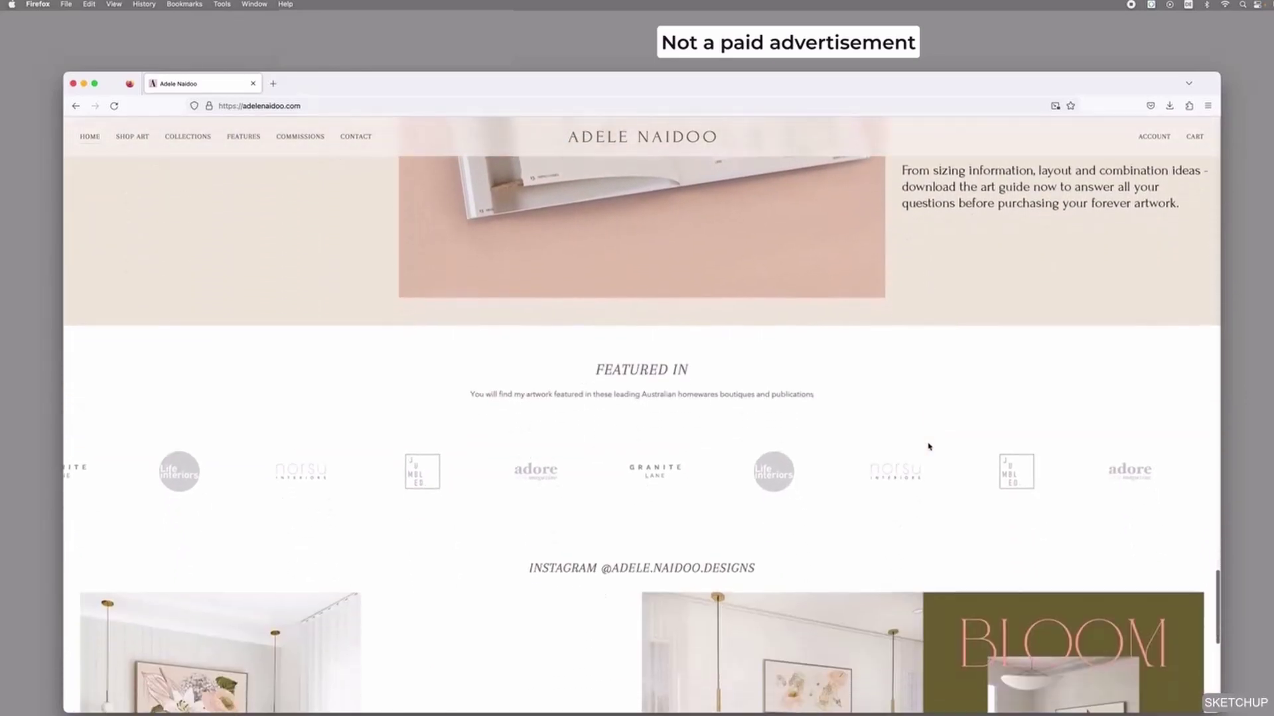
pyautogui.scroll(-1, 928, 446)
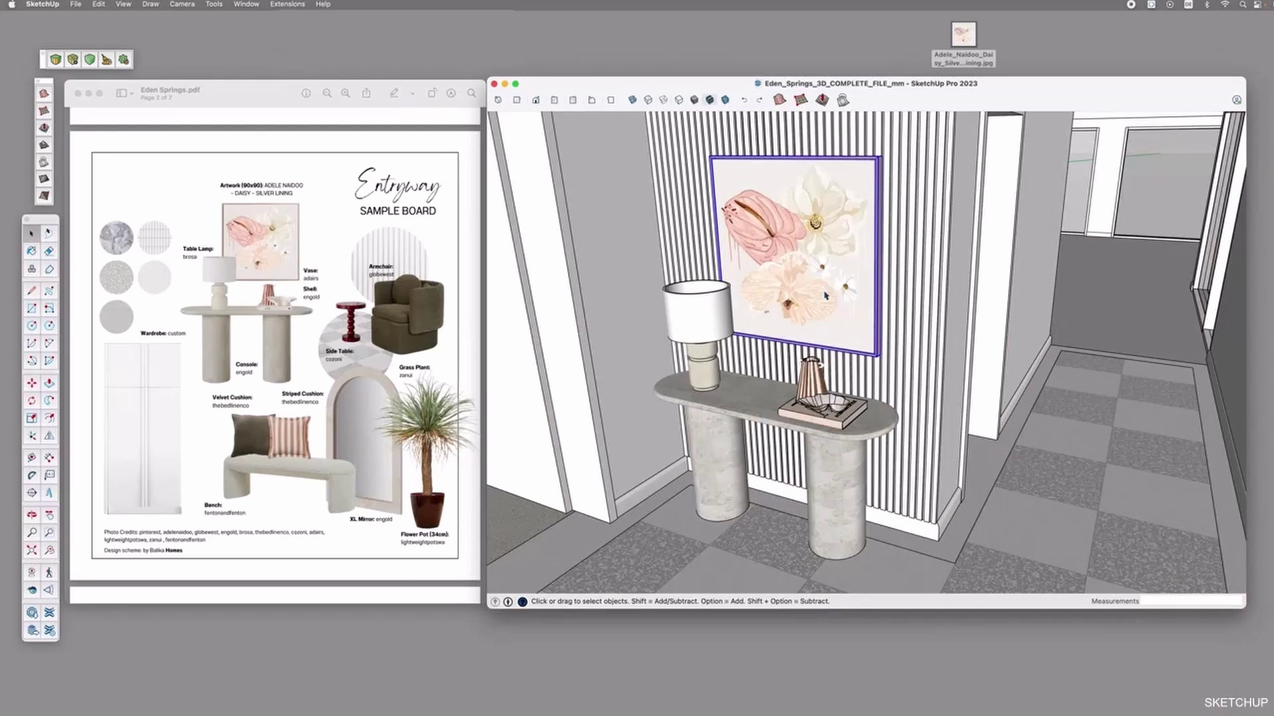
# Download the 90 x 90 frame from the Art Frames collection onto the floor
pyautogui.click(32, 613)
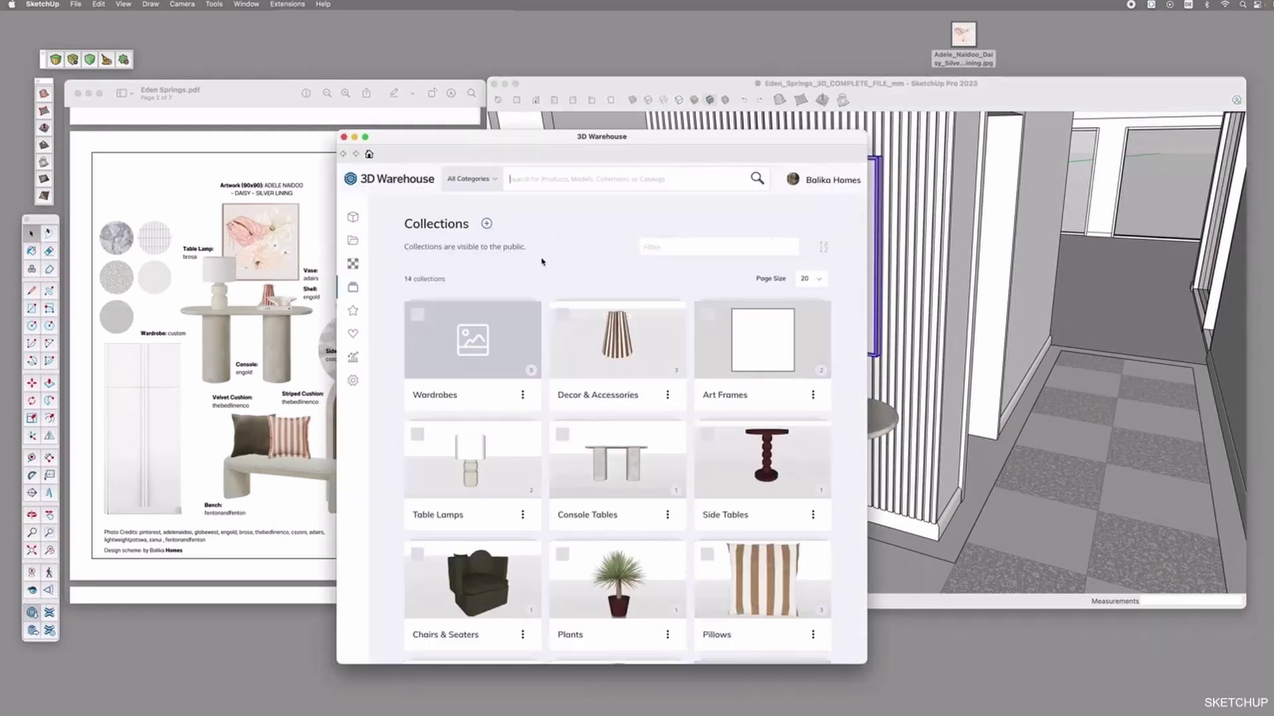
pyautogui.click(775, 349)
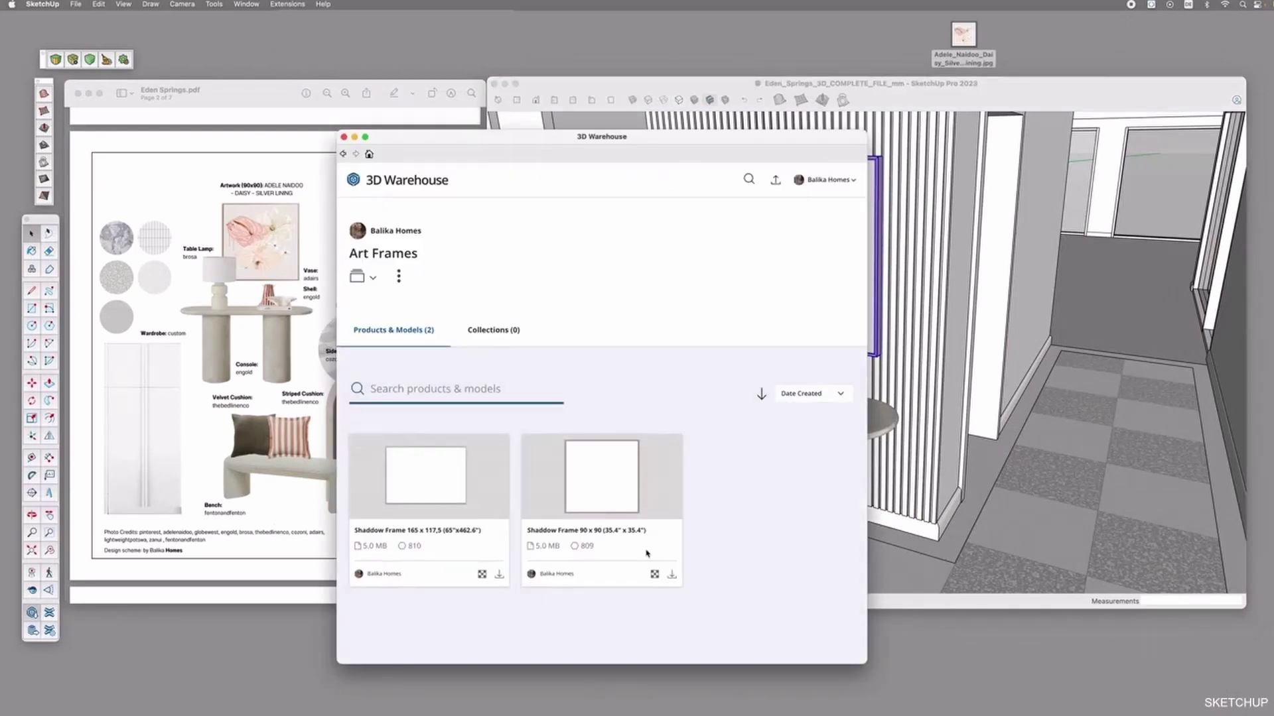
pyautogui.click(671, 574)
pyautogui.click(685, 263)
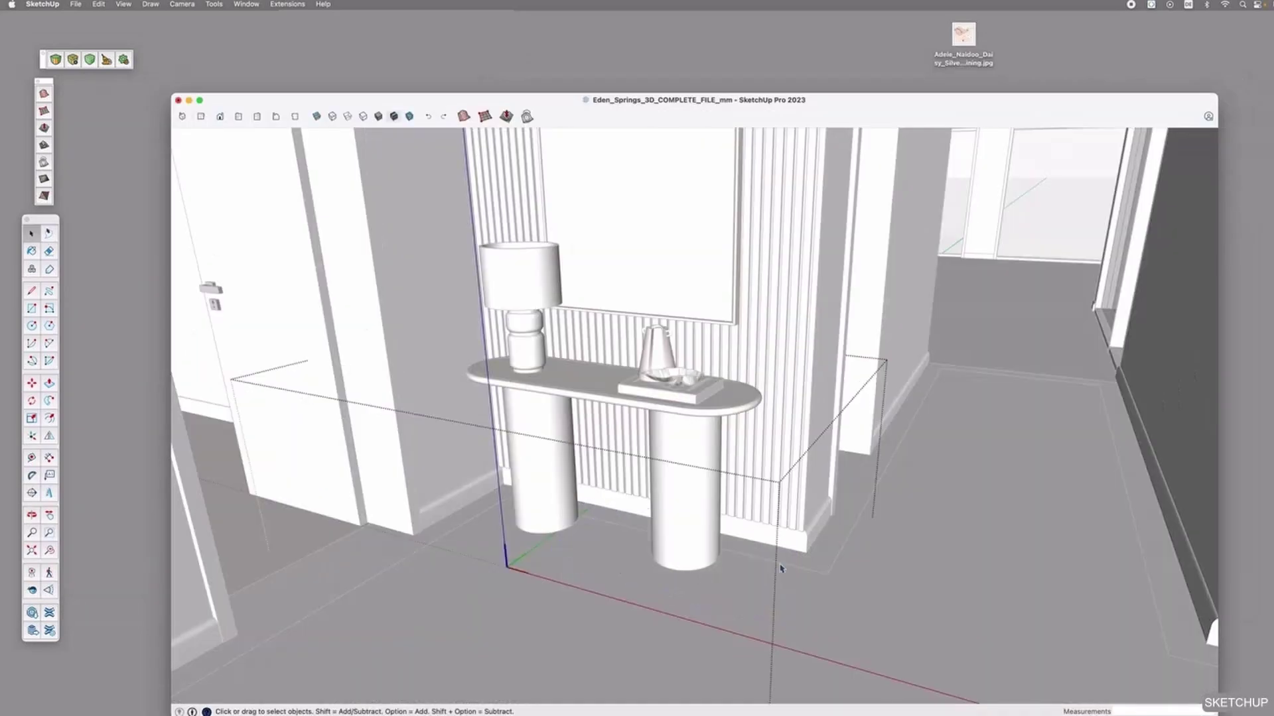
pyautogui.click(730, 560)
# Rotate the frame upright with Move and place it beside the console
pyautogui.press('super+v')
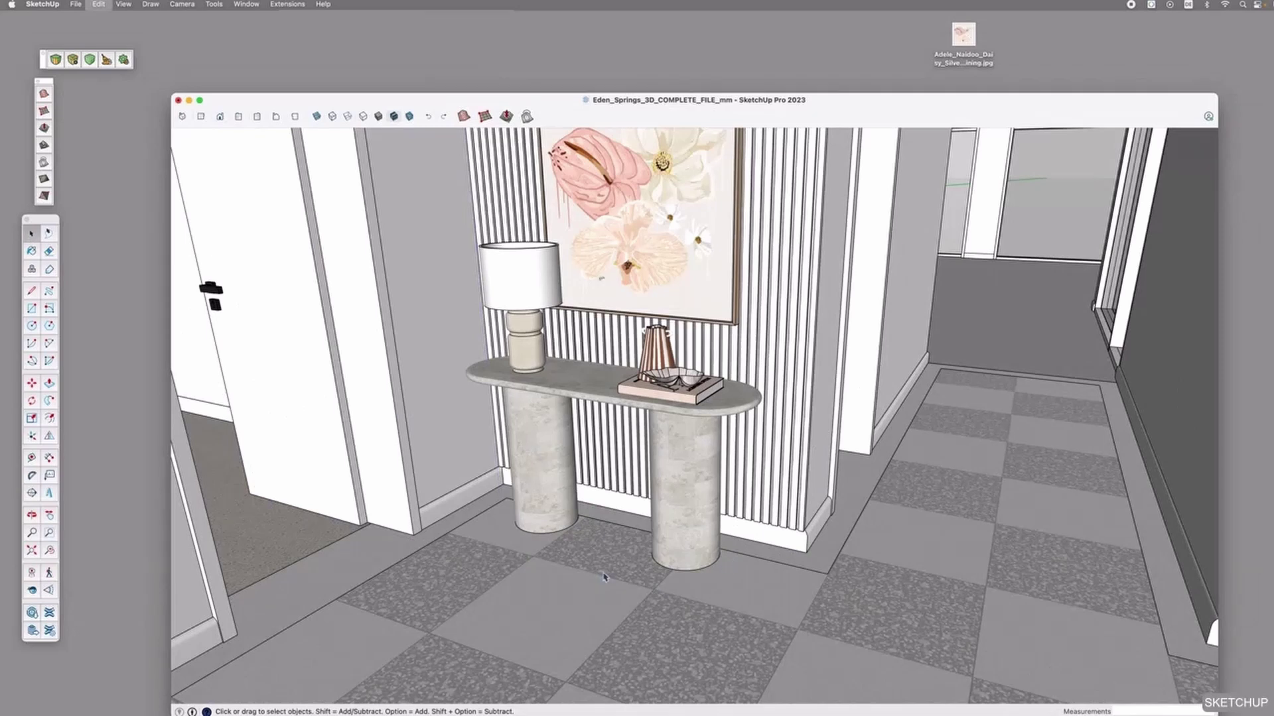
pyautogui.click(602, 575)
pyautogui.moveTo(867, 577)
pyautogui.mouseDown(button='middle')
pyautogui.moveTo(728, 569)
pyautogui.moveTo(867, 583)
pyautogui.mouseUp(button='middle')
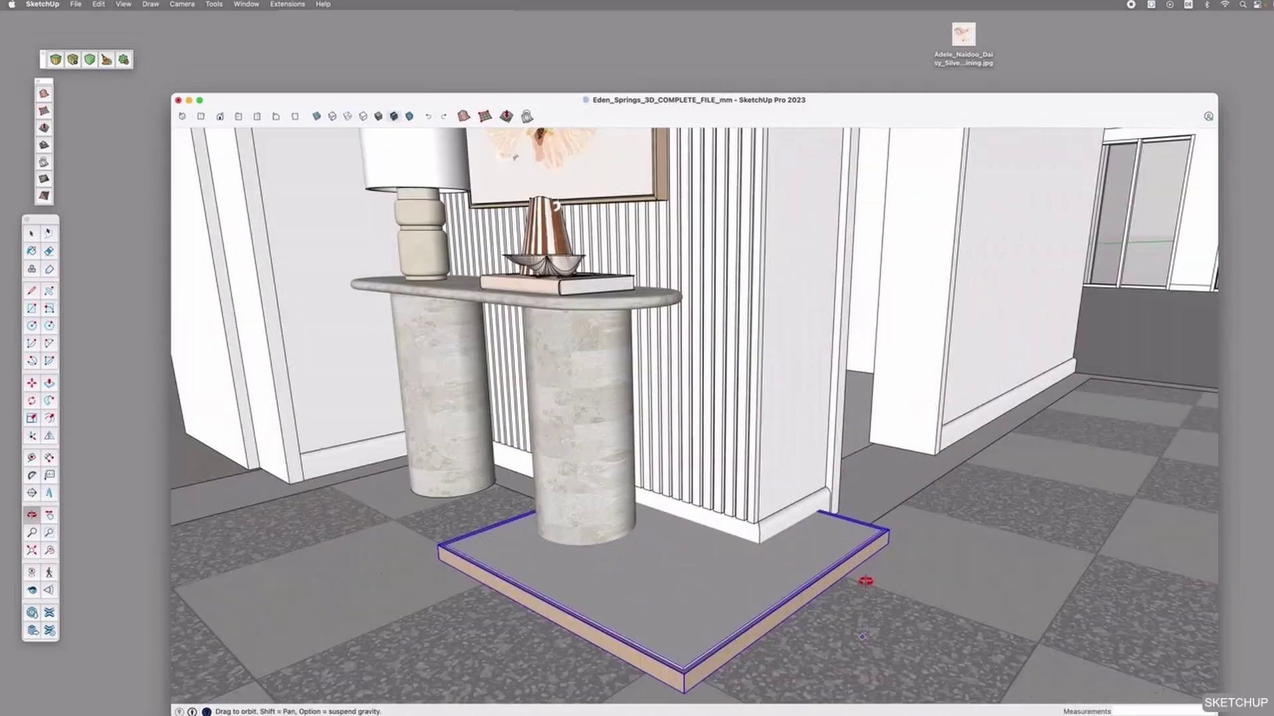
pyautogui.click(867, 583)
pyautogui.click(815, 433)
pyautogui.click(819, 417)
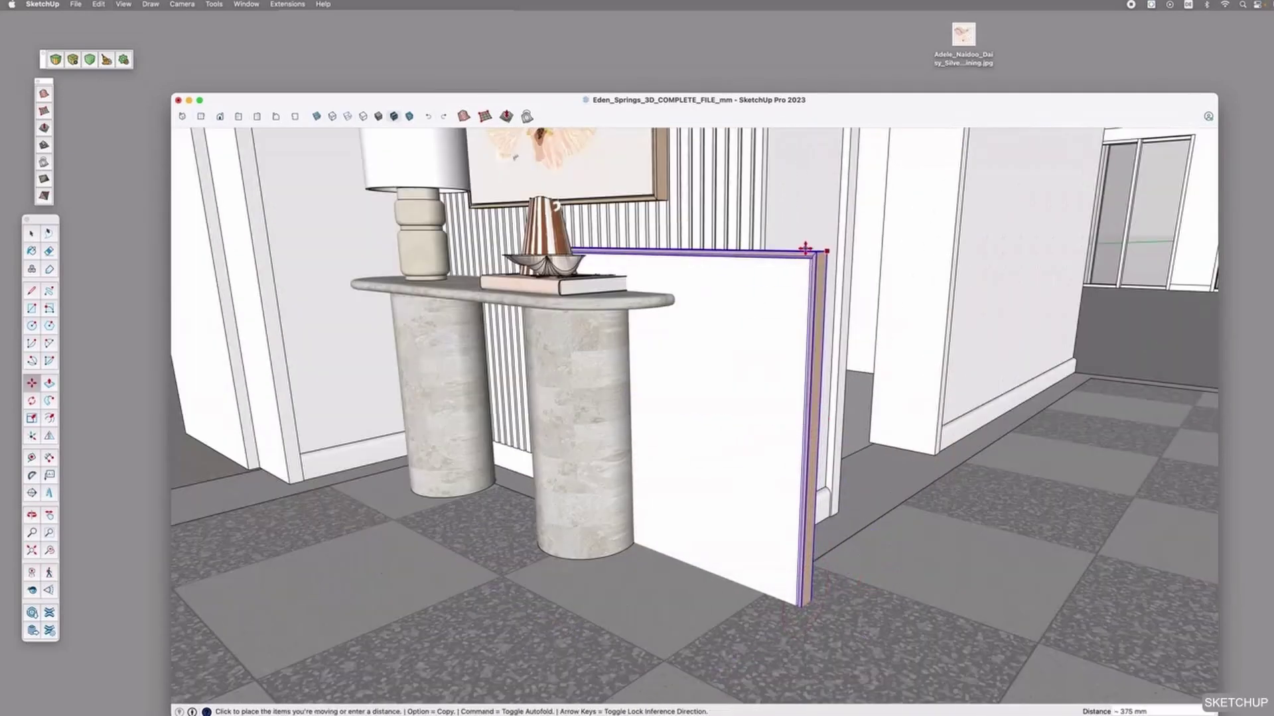
pyautogui.click(828, 209)
pyautogui.click(815, 591)
pyautogui.click(579, 660)
# Open the frame group and select its inner panel for editing
pyautogui.moveTo(579, 637); pyautogui.dragTo(708, 529, button='middle')
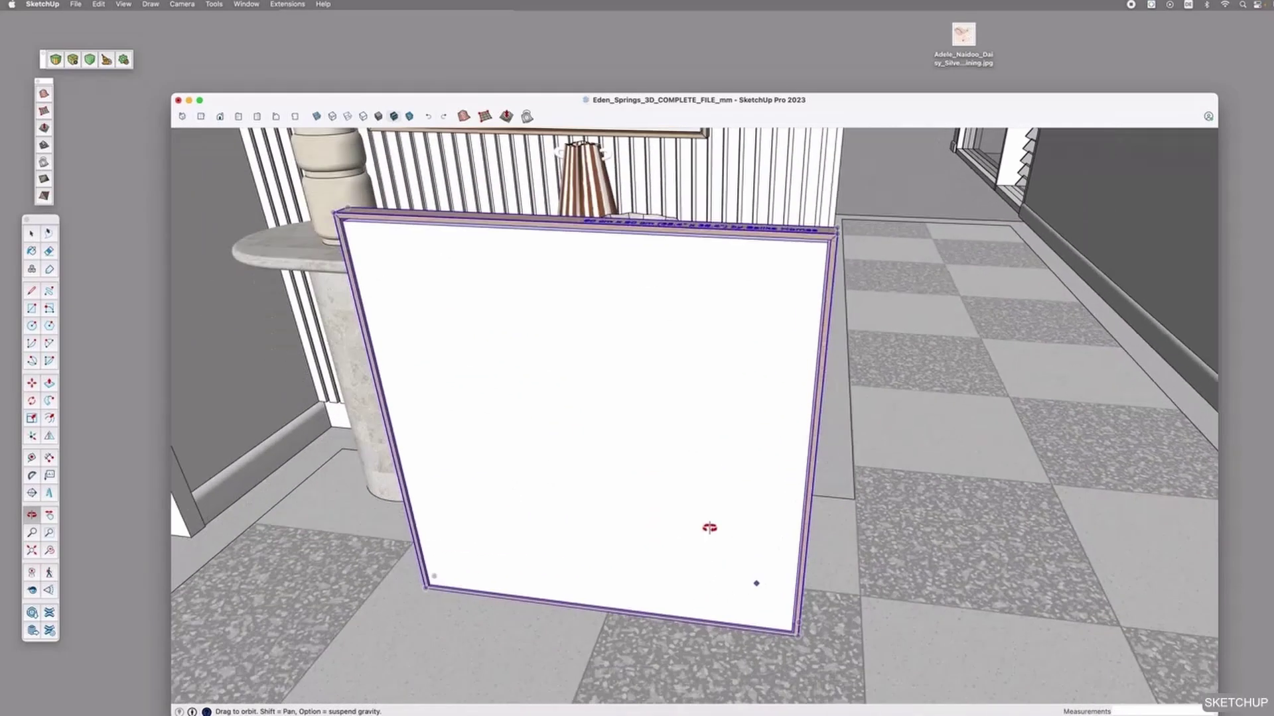
pyautogui.scroll(-3, 707, 528)
pyautogui.press('space')
pyautogui.doubleClick(658, 436)
pyautogui.click(609, 454)
pyautogui.doubleClick(609, 454)
pyautogui.click(609, 454)
# Import the Daisy Silver Lining JPG as a texture on the panel, 900 wide
pyautogui.click(76, 5)
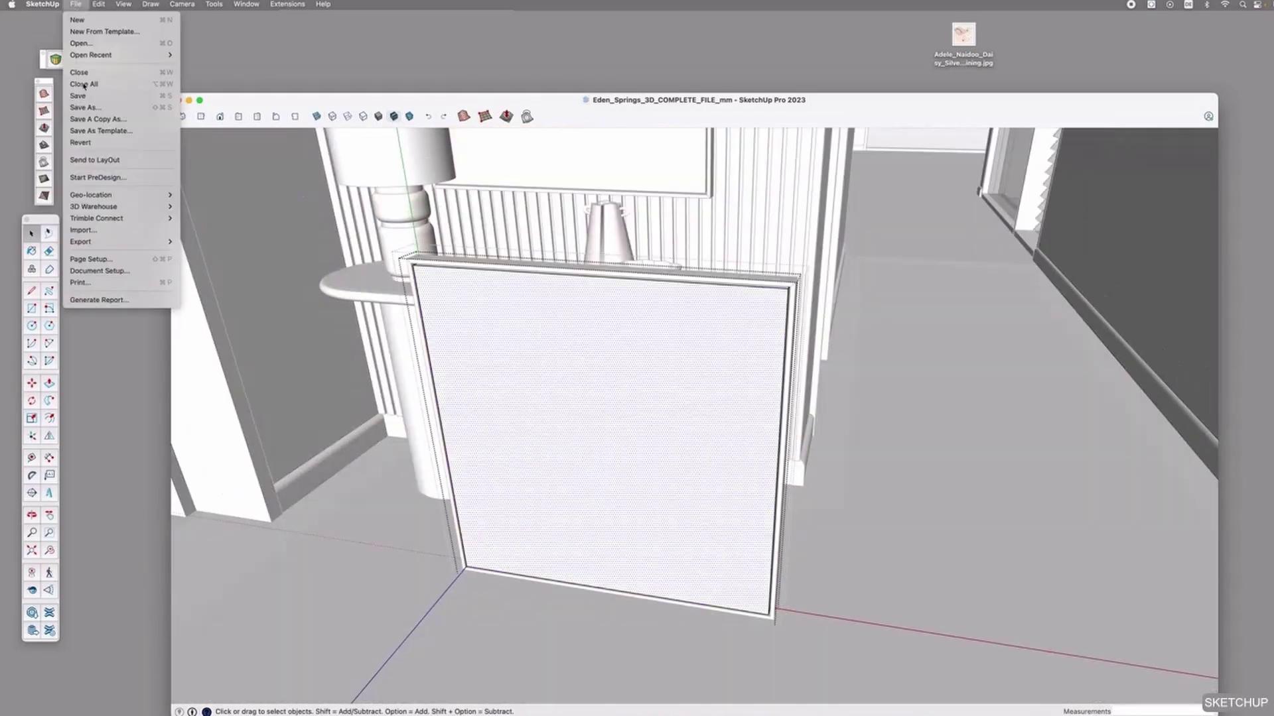
pyautogui.click(84, 231)
pyautogui.moveTo(963, 39); pyautogui.dragTo(639, 385)
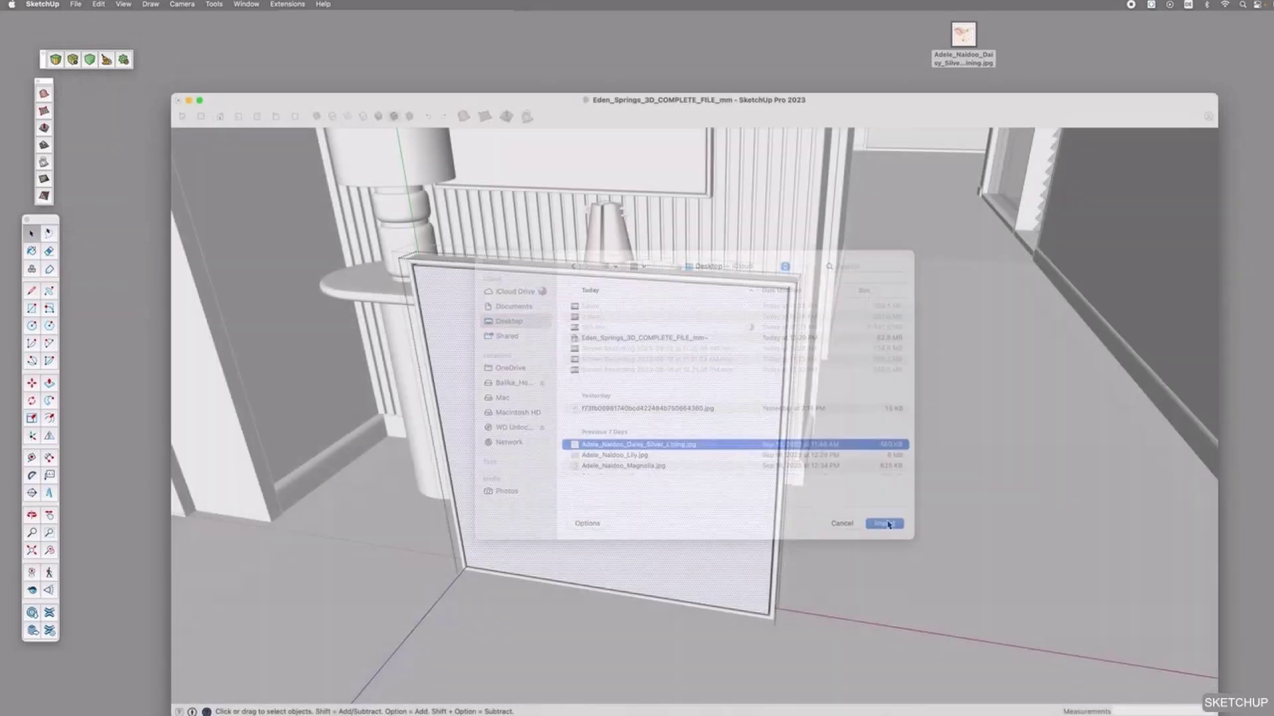
pyautogui.click(885, 534)
pyautogui.click(466, 567)
pyautogui.write('900')
pyautogui.press('Return')
# Reposition the artwork texture on the panel face with Texture > Position and Done
pyautogui.press('Escape')
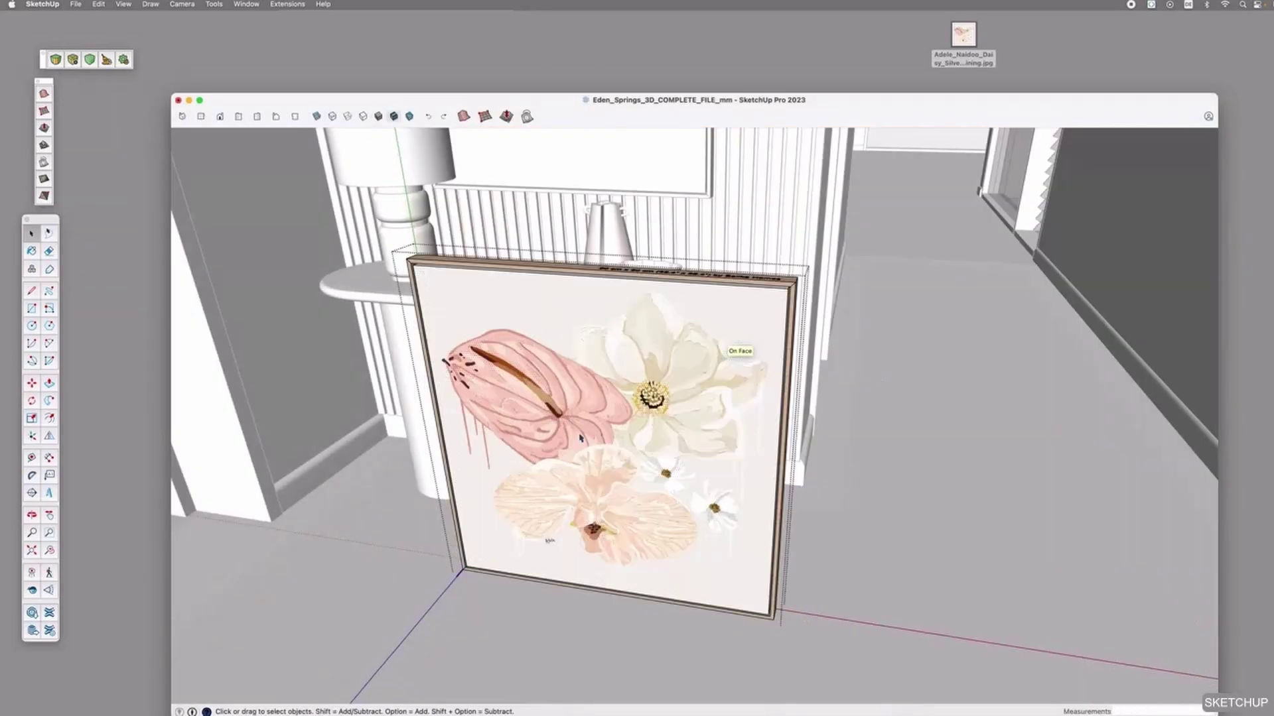
pyautogui.press('b')
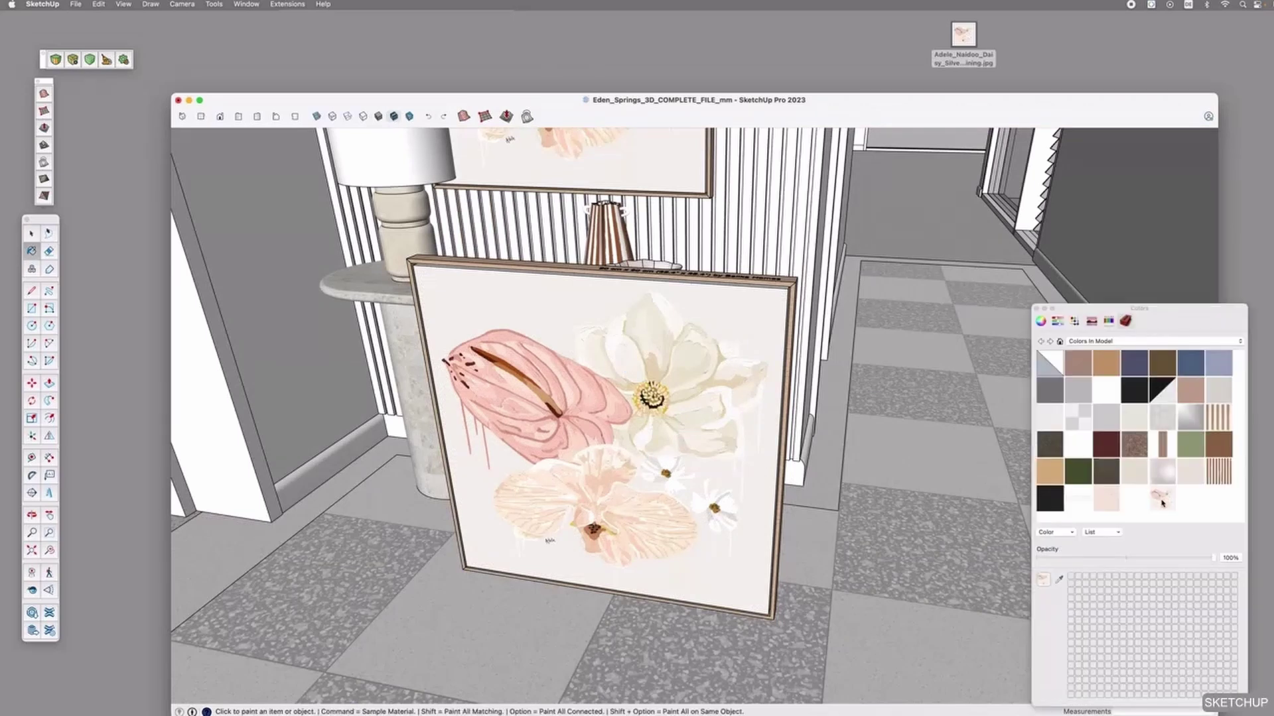
pyautogui.press('space')
pyautogui.moveTo(731, 509); pyautogui.dragTo(842, 486, button='middle')
pyautogui.doubleClick(677, 377)
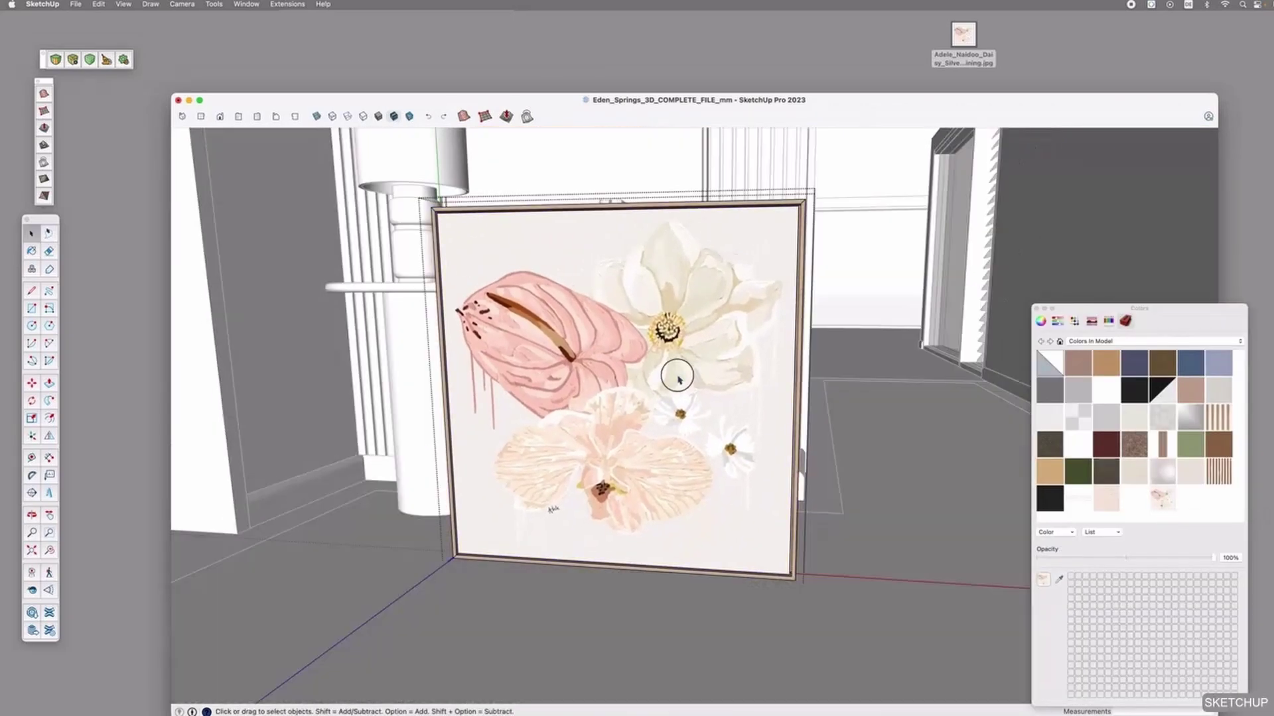
pyautogui.rightClick(686, 357)
pyautogui.doubleClick(678, 367)
pyautogui.rightClick(659, 368)
pyautogui.moveTo(728, 512)
pyautogui.click(780, 511)
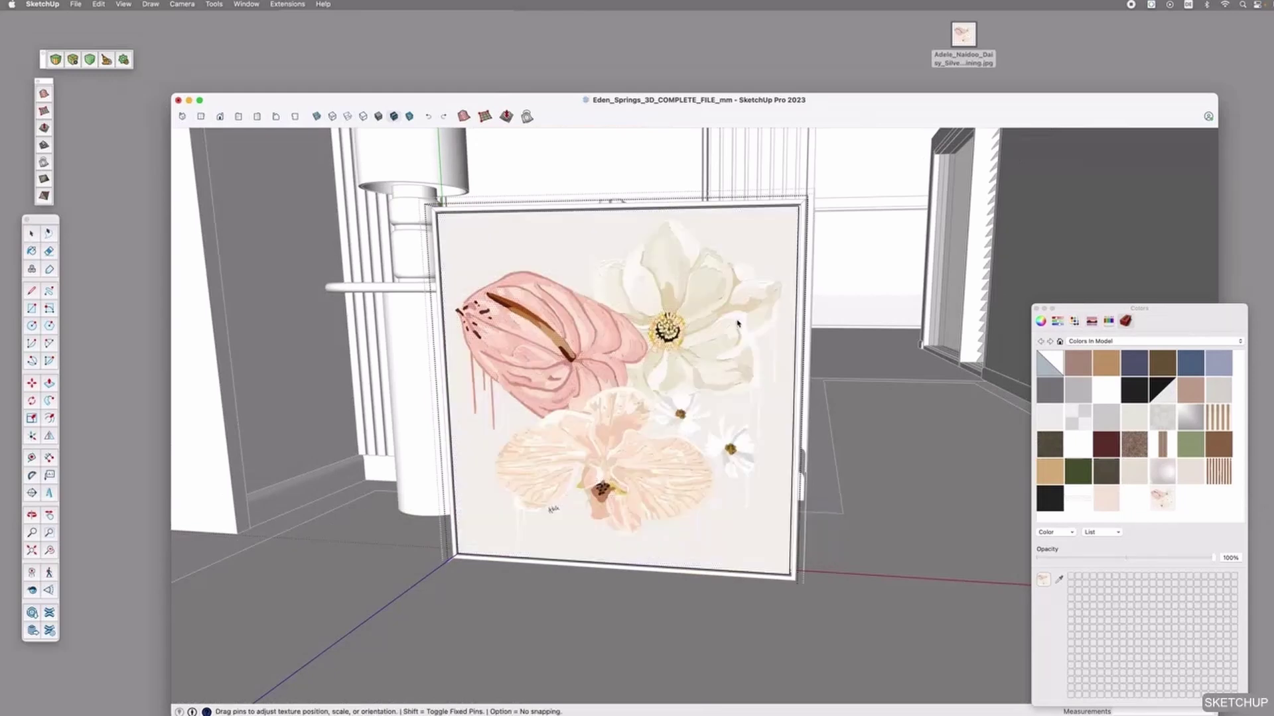
pyautogui.rightClick(760, 321)
pyautogui.click(776, 331)
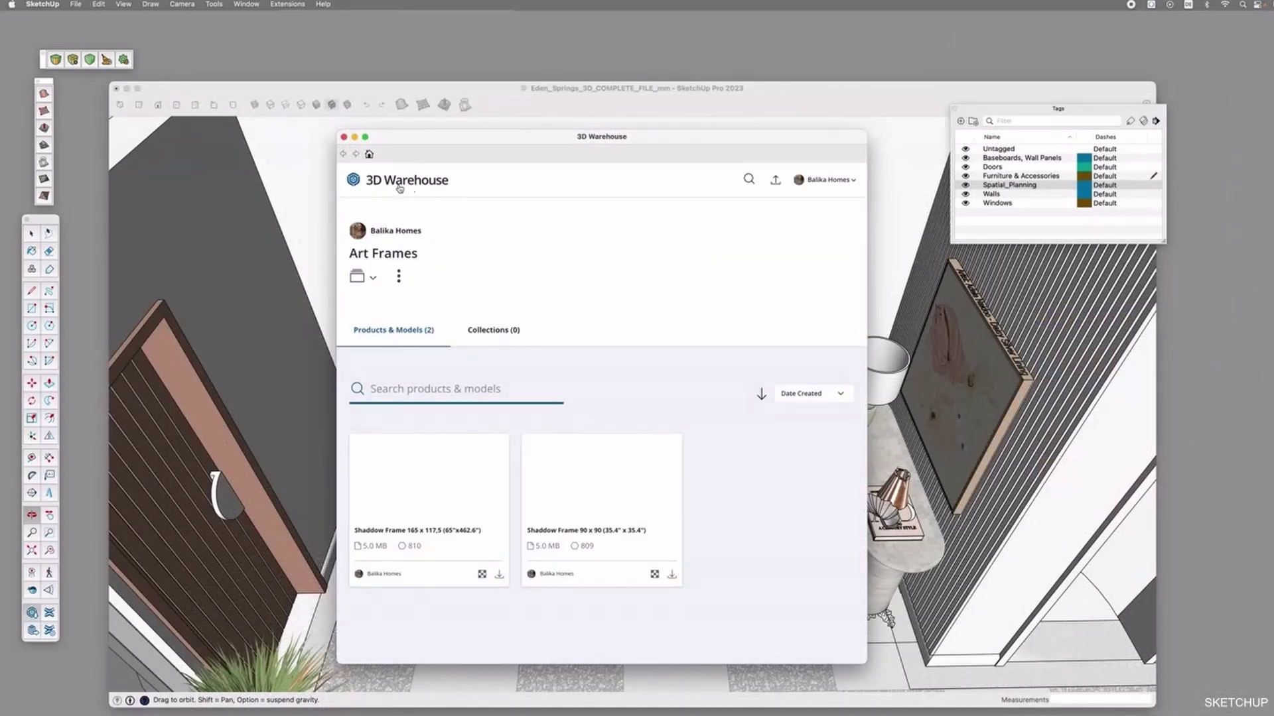
# Search 3D Warehouse for 'wardrobe' and scroll through the results
pyautogui.click(399, 185)
pyautogui.click(463, 345)
pyautogui.write('wardrobe')
pyautogui.press('Return')
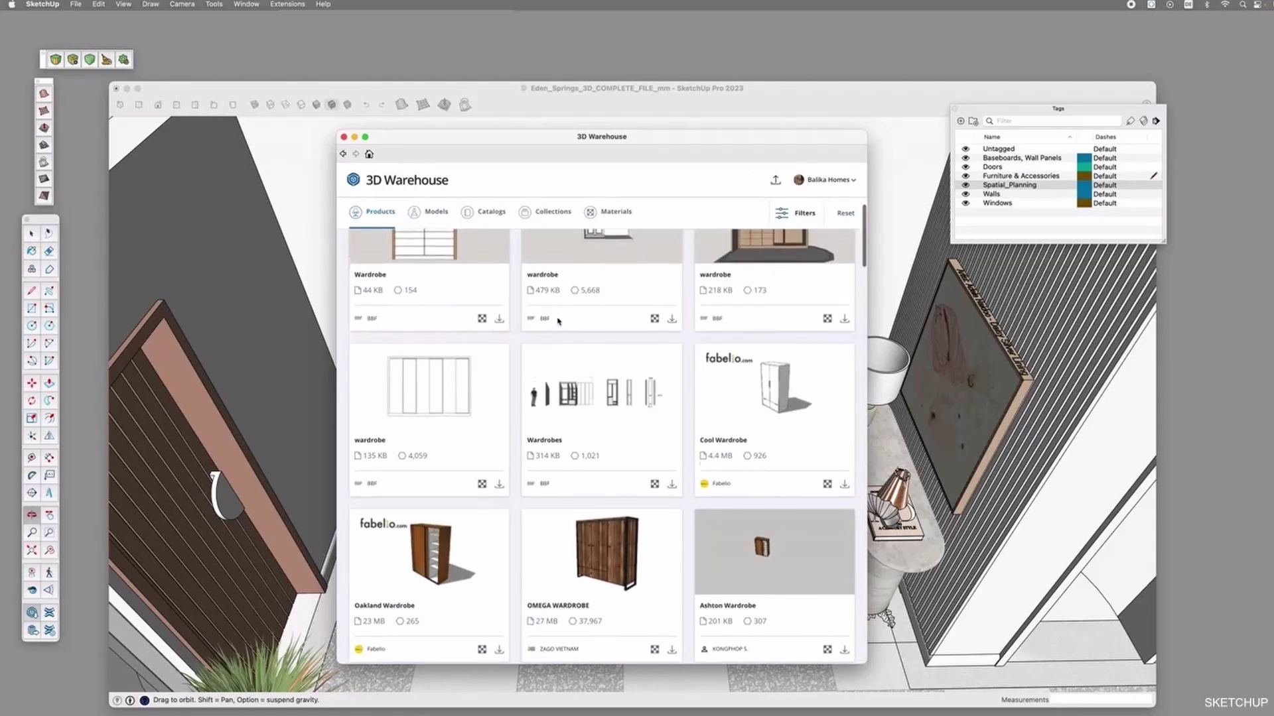
pyautogui.moveTo(558, 141); pyautogui.dragTo(724, 88)
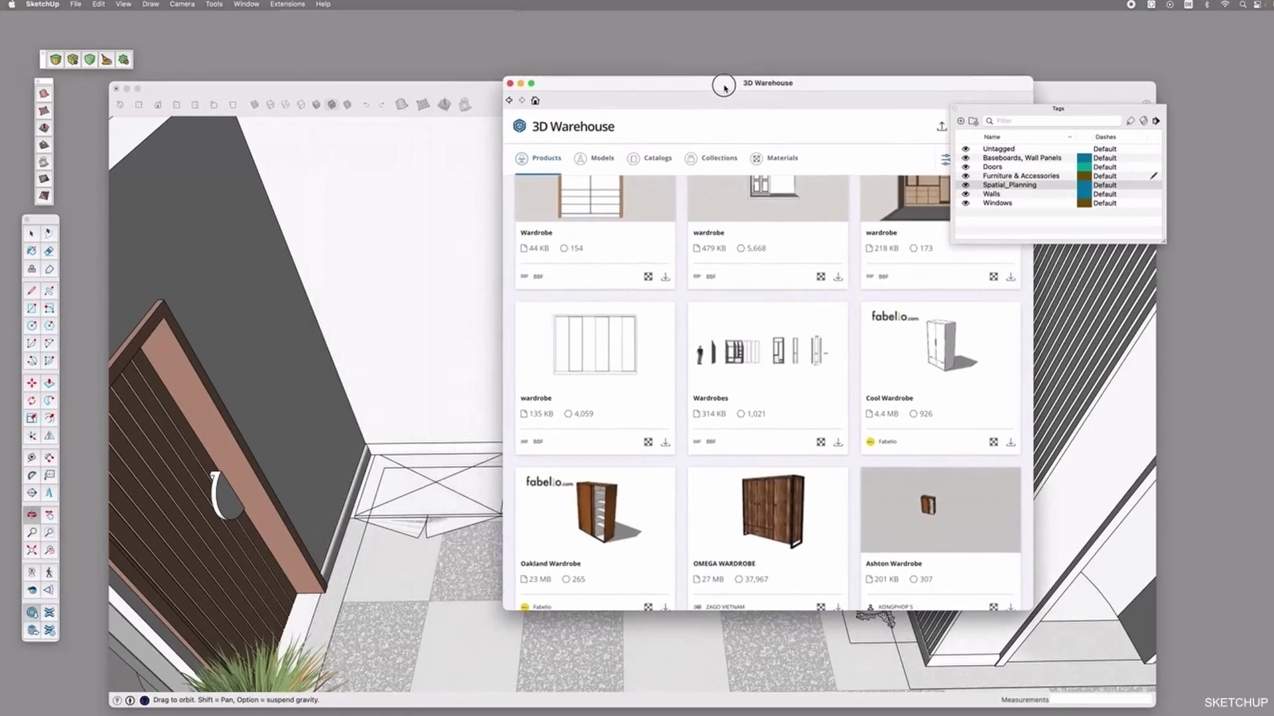
pyautogui.scroll(-5, 972, 384)
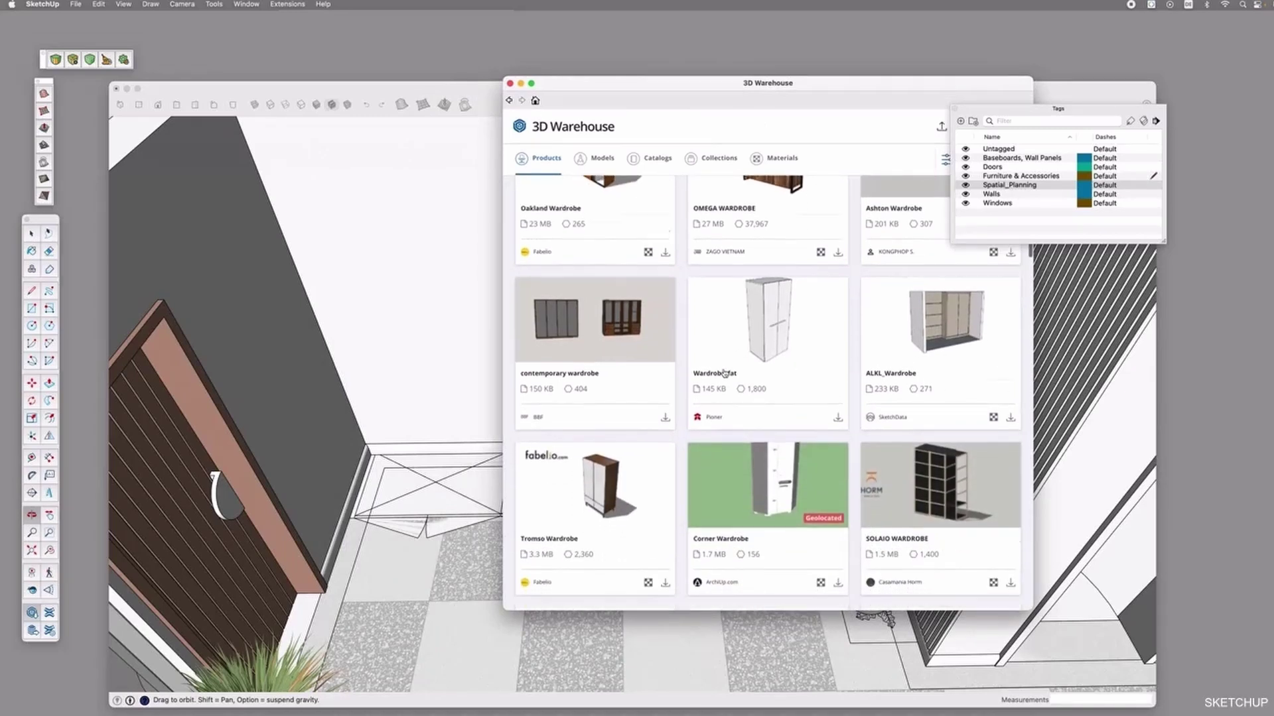
pyautogui.scroll(-3, 816, 465)
pyautogui.scroll(-5, 825, 510)
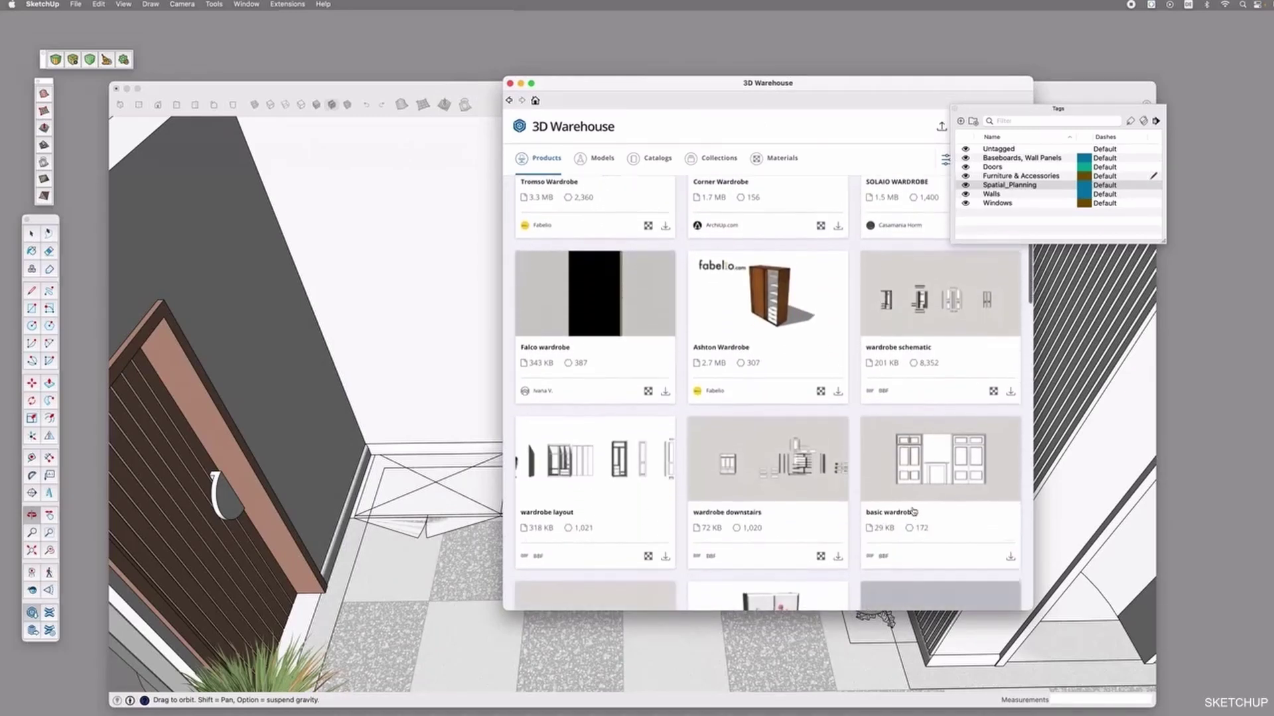
pyautogui.scroll(-5, 677, 491)
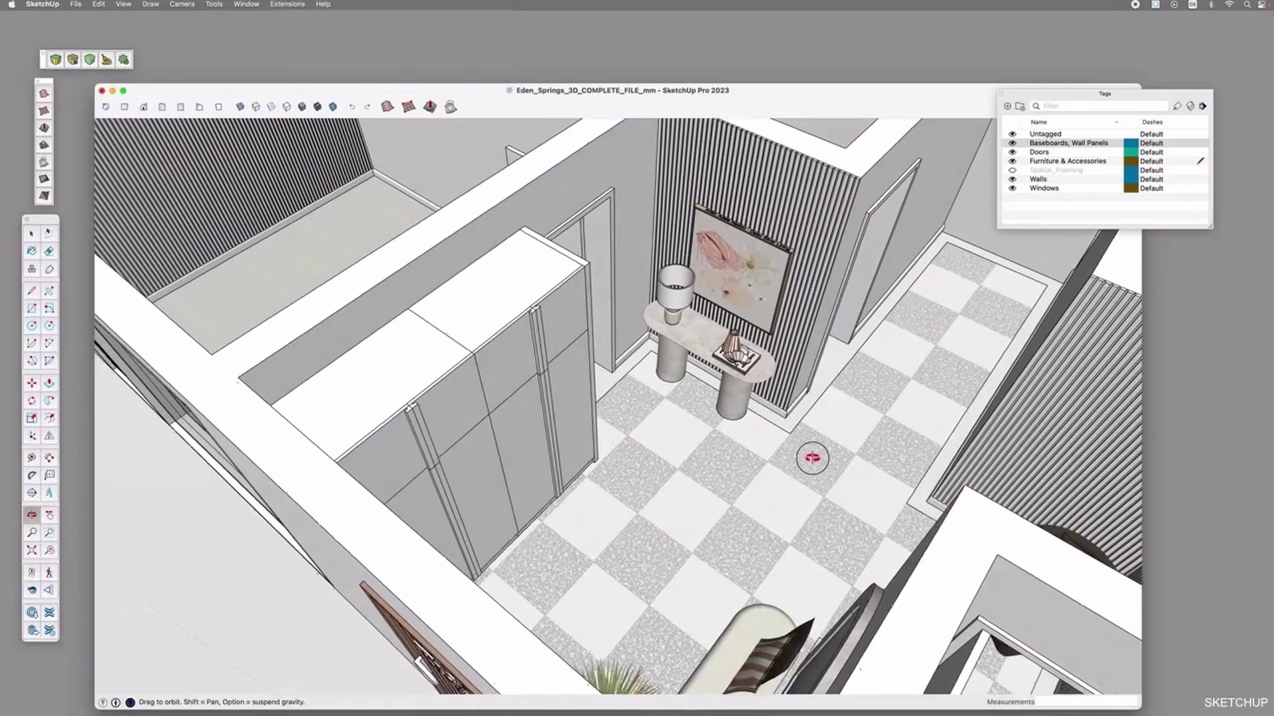
pyautogui.moveTo(816, 455); pyautogui.dragTo(565, 477)
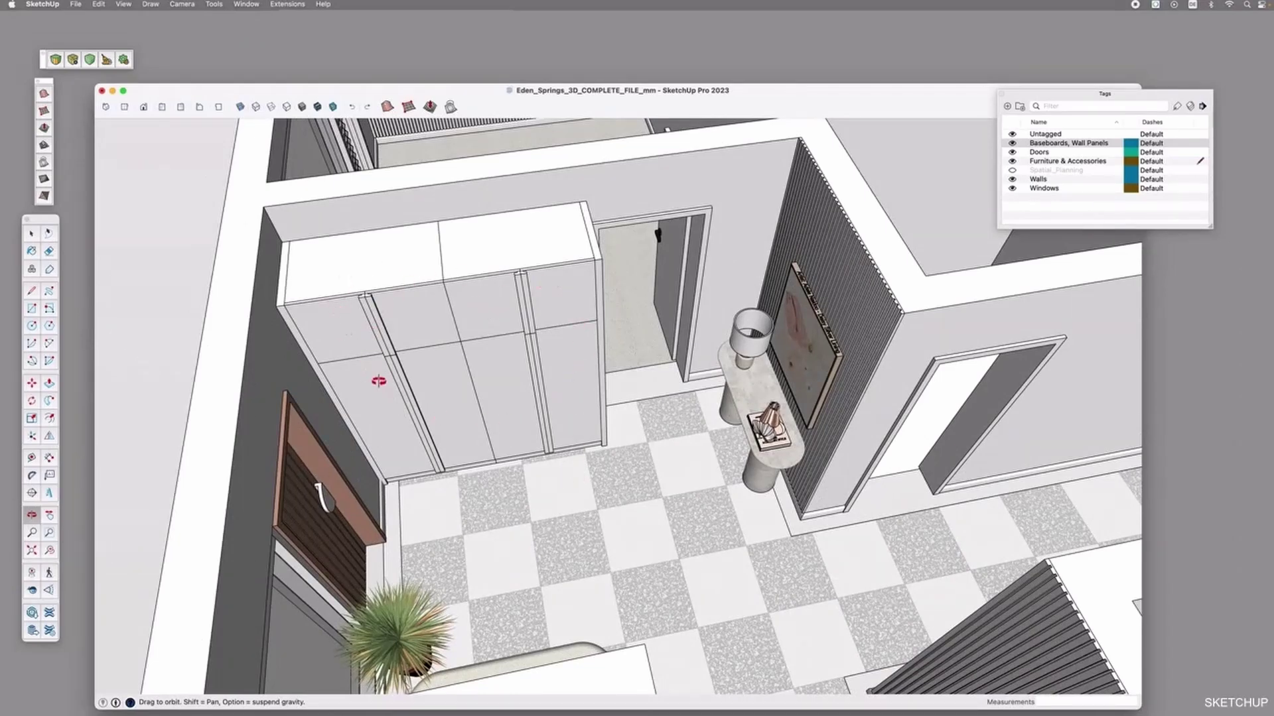
pyautogui.moveTo(540, 447); pyautogui.dragTo(733, 465)
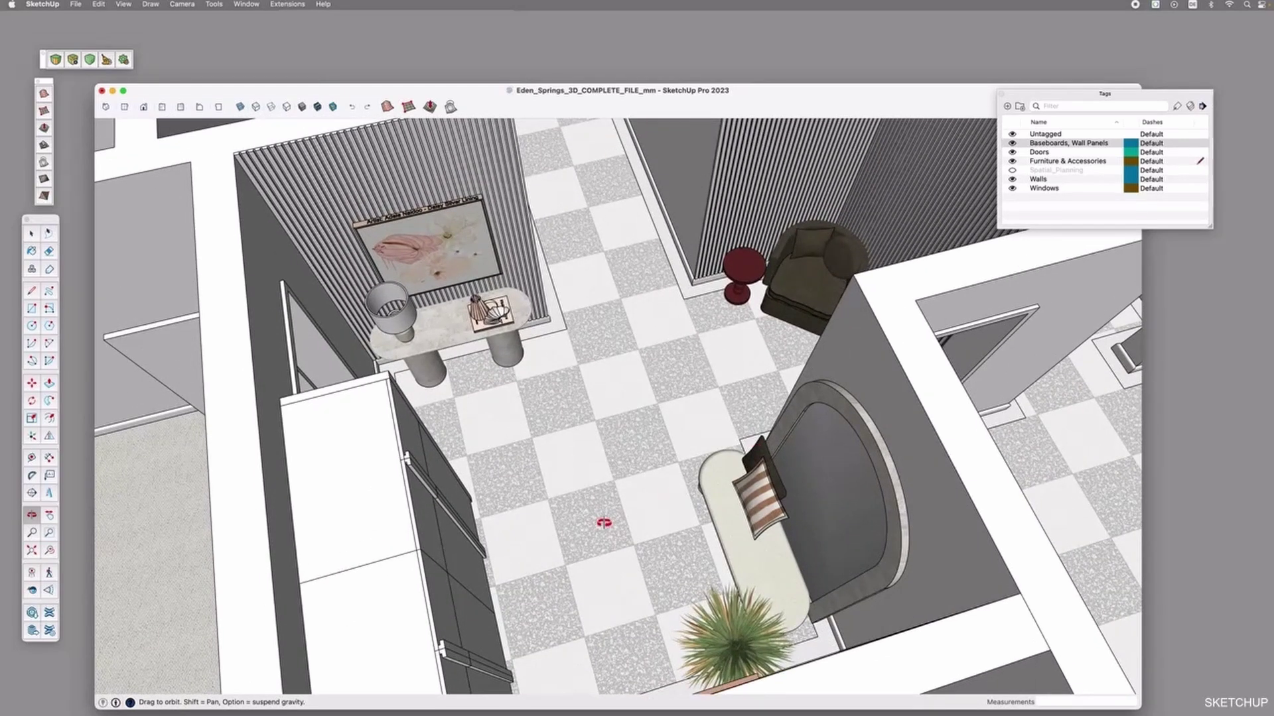
pyautogui.moveTo(749, 545); pyautogui.dragTo(581, 287)
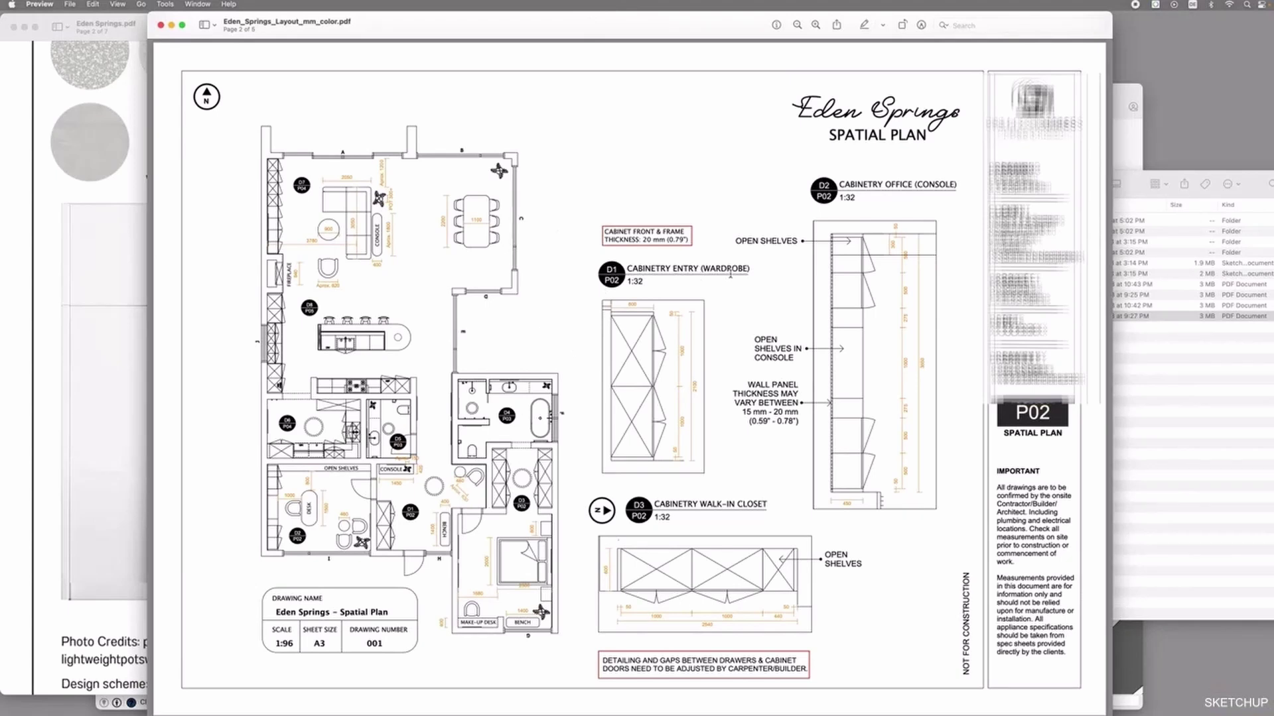
# Quick Look the spatial plan page of the inches layout PDF, then return to the mm PDF
pyautogui.scroll(5, 656, 390)
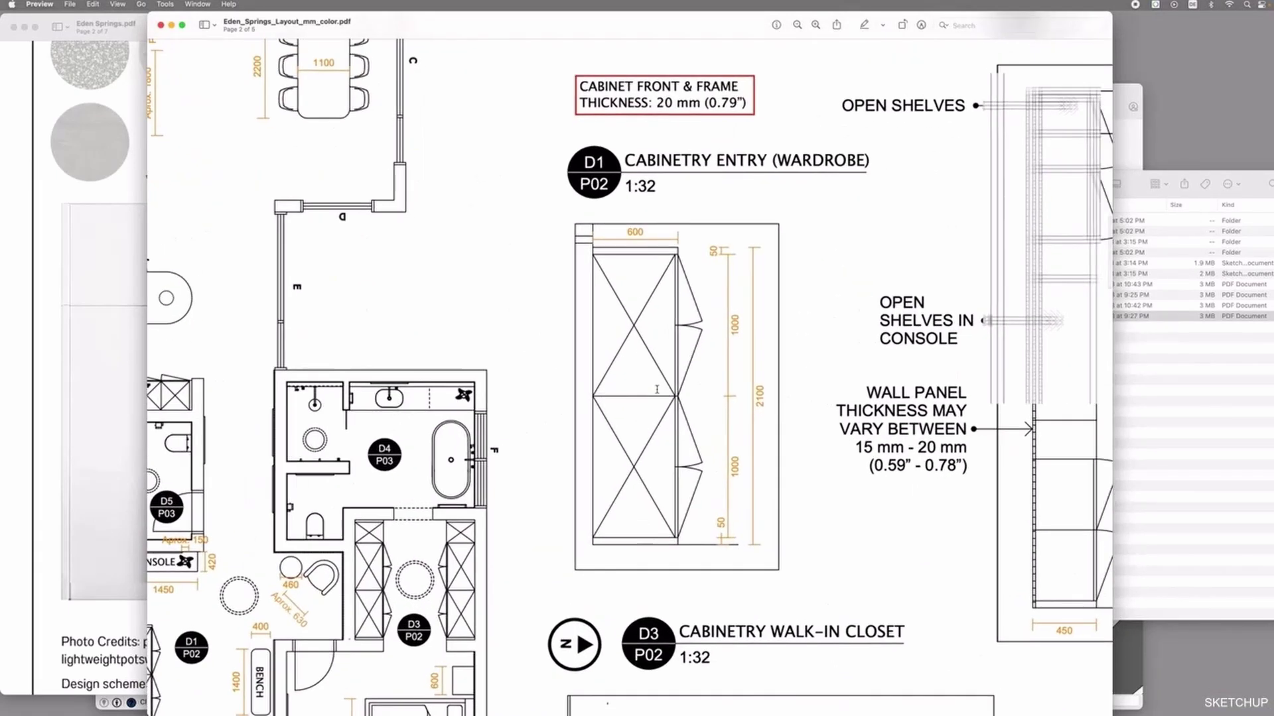
pyautogui.click(1227, 396)
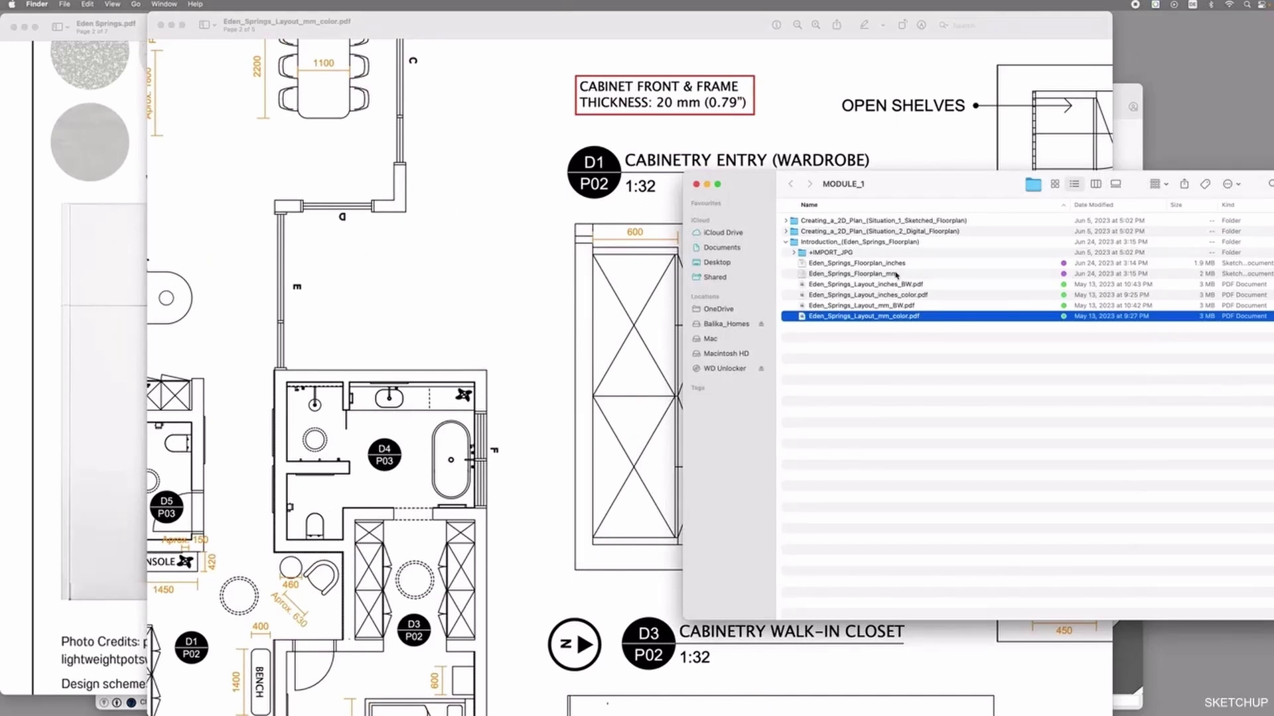
pyautogui.click(897, 294)
pyautogui.press('space')
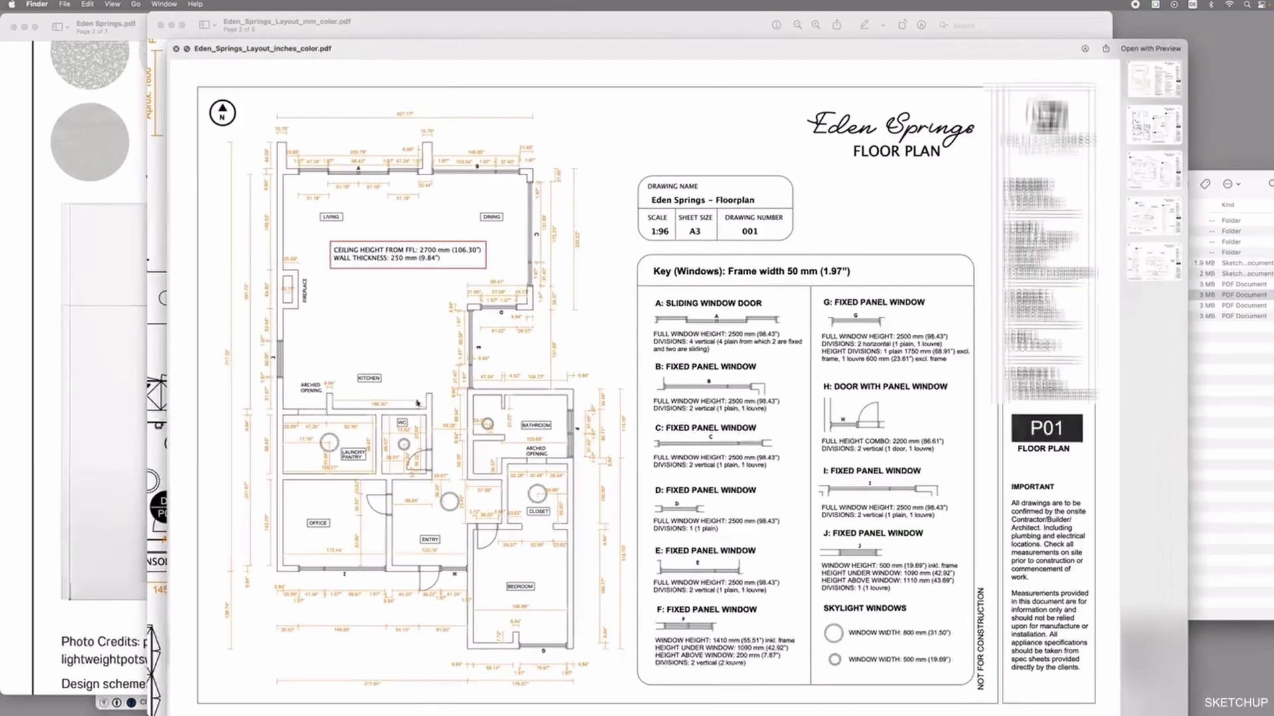
pyautogui.click(1152, 137)
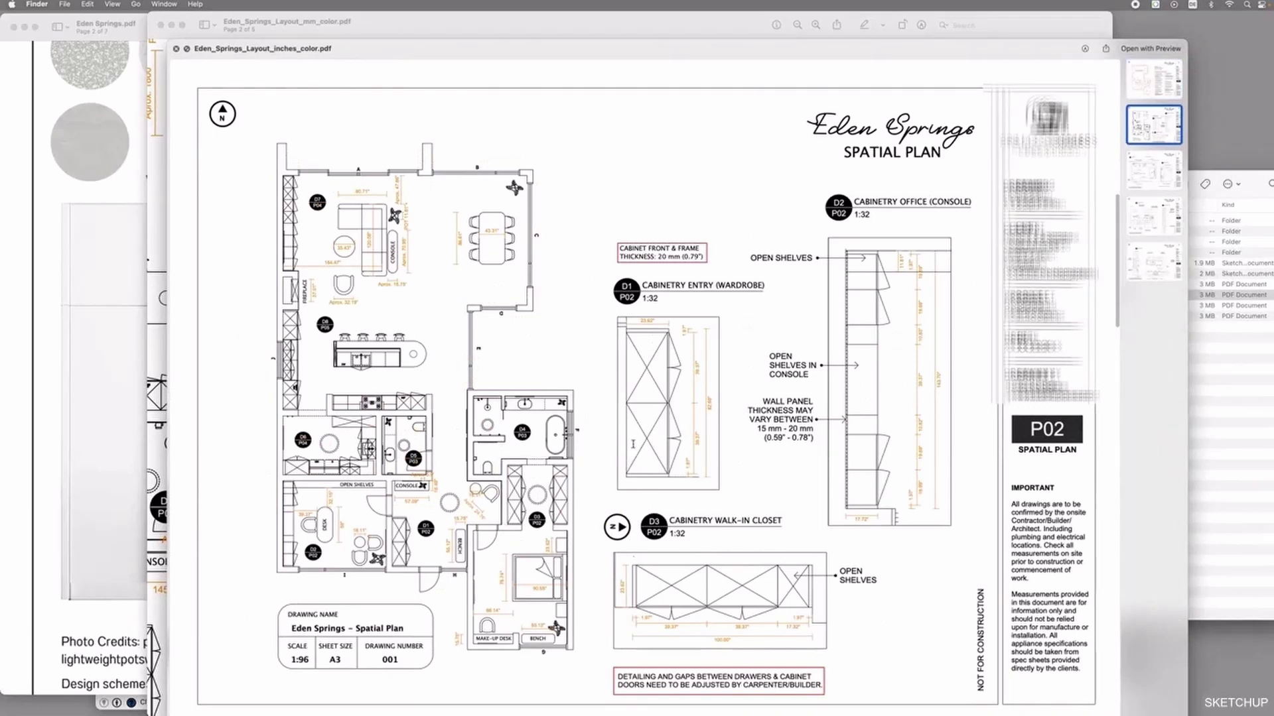
pyautogui.press('space')
pyautogui.click(562, 341)
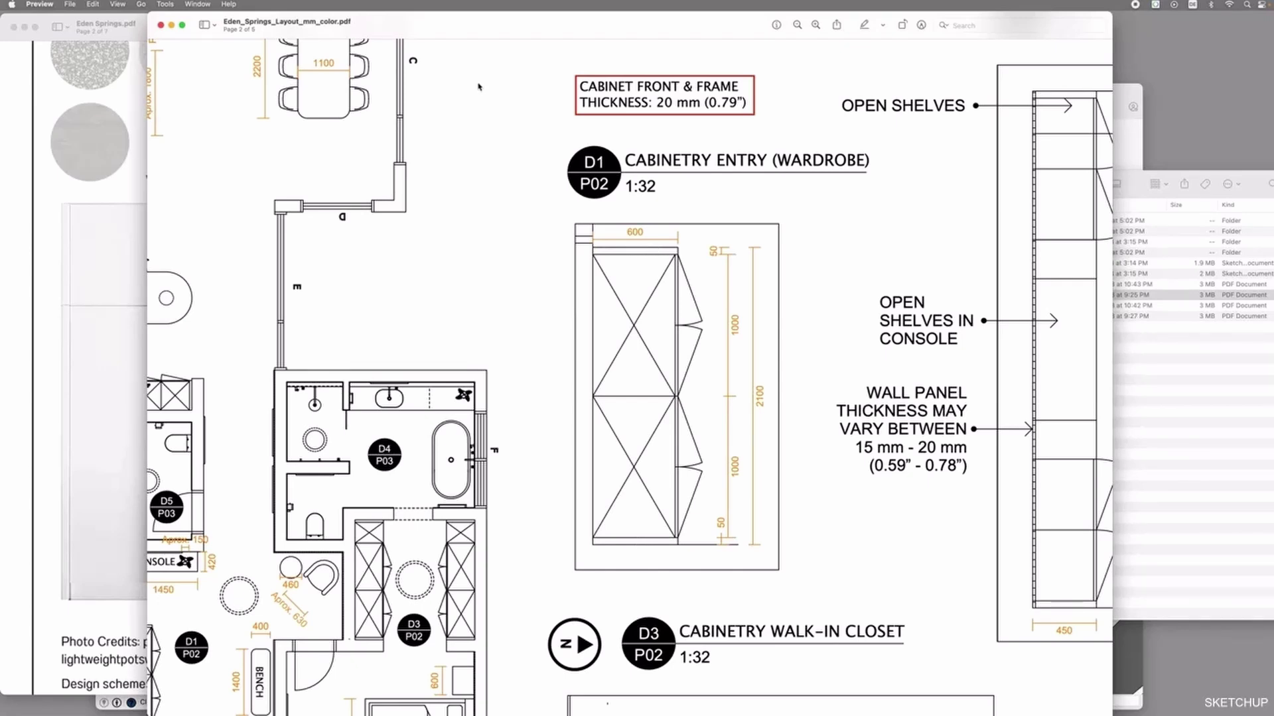
# Bring the Eden Springs sample board forward, then close it
pyautogui.moveTo(266, 24); pyautogui.dragTo(391, 24)
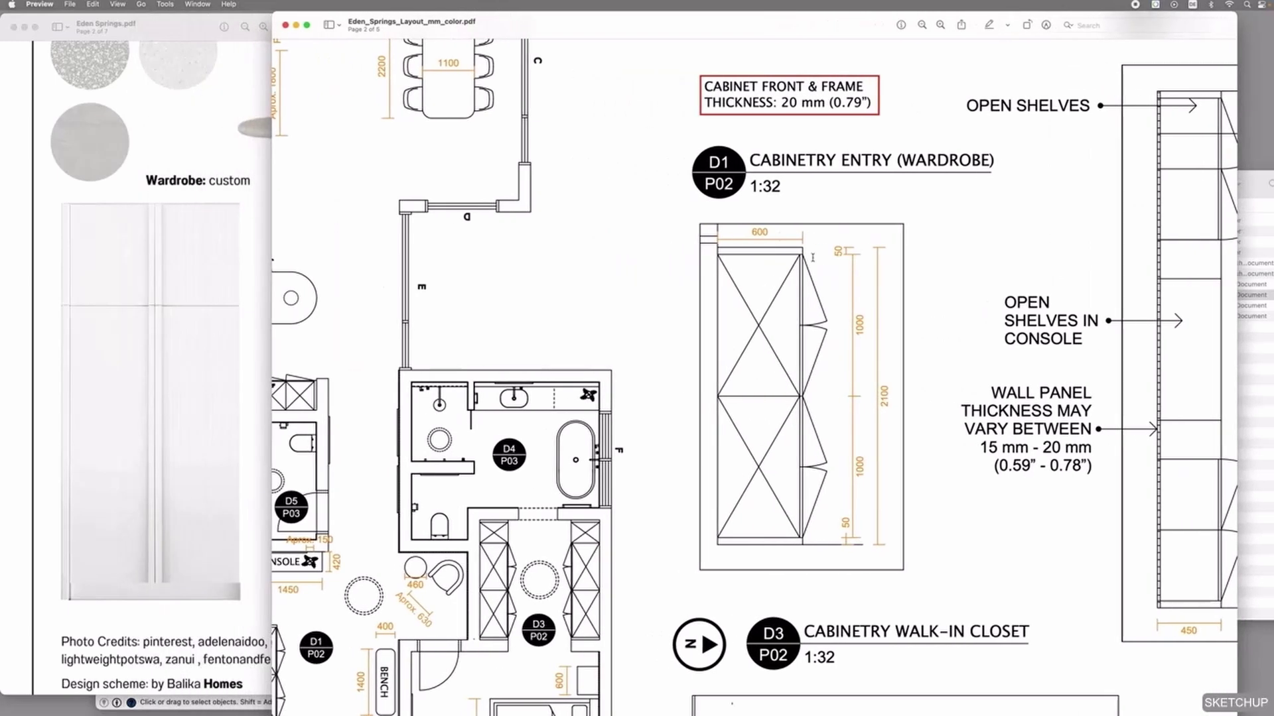
pyautogui.click(162, 396)
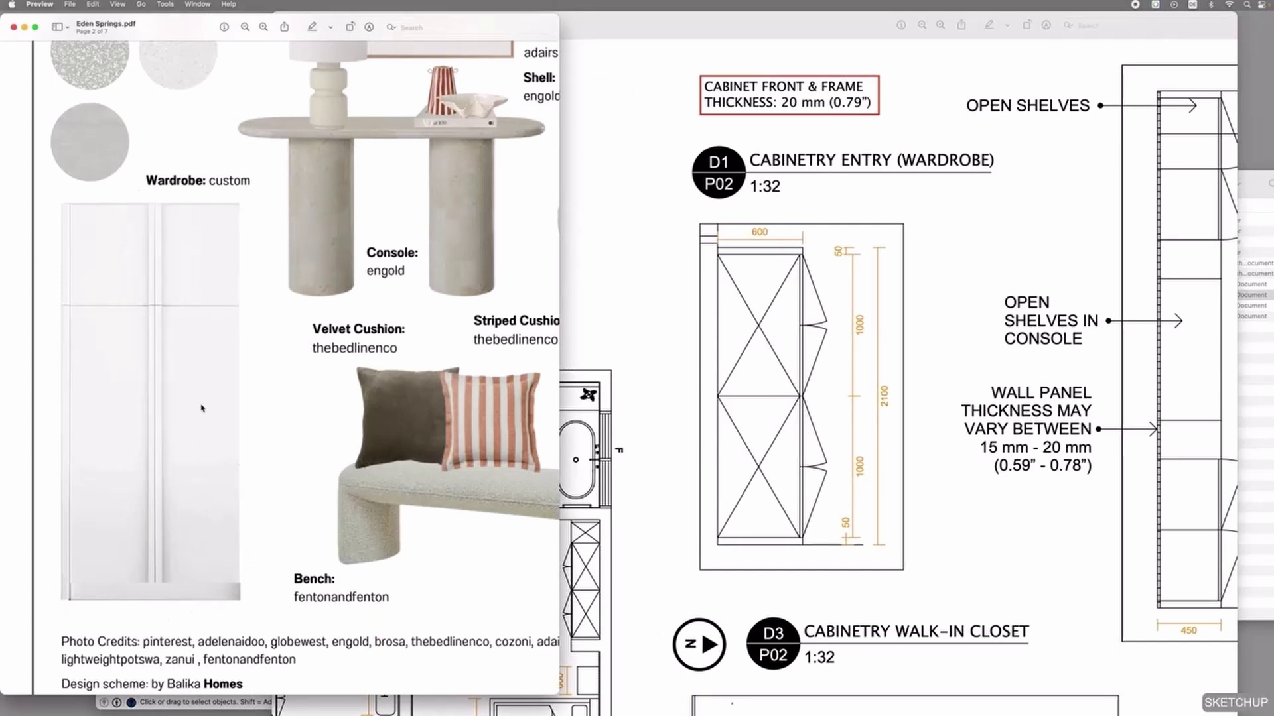
pyautogui.click(13, 28)
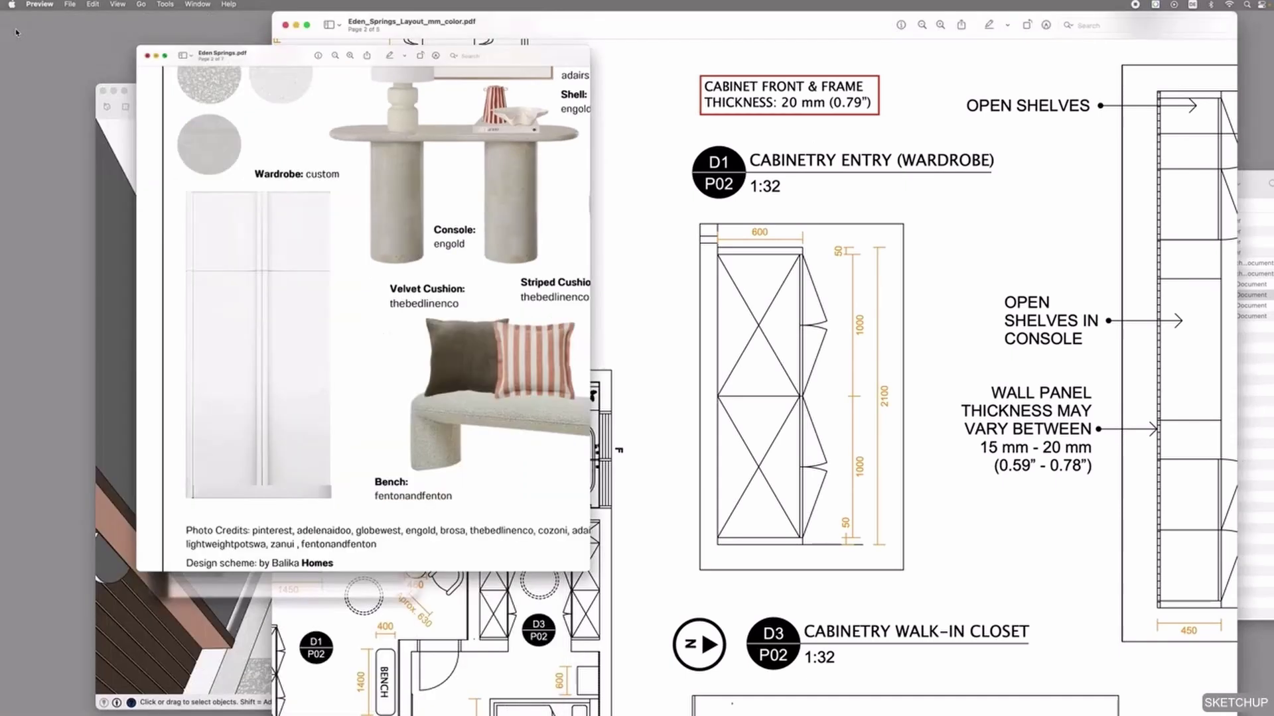
# Close the PDF preview and orbit out to show the entry room's wardrobe outline
pyautogui.click(286, 28)
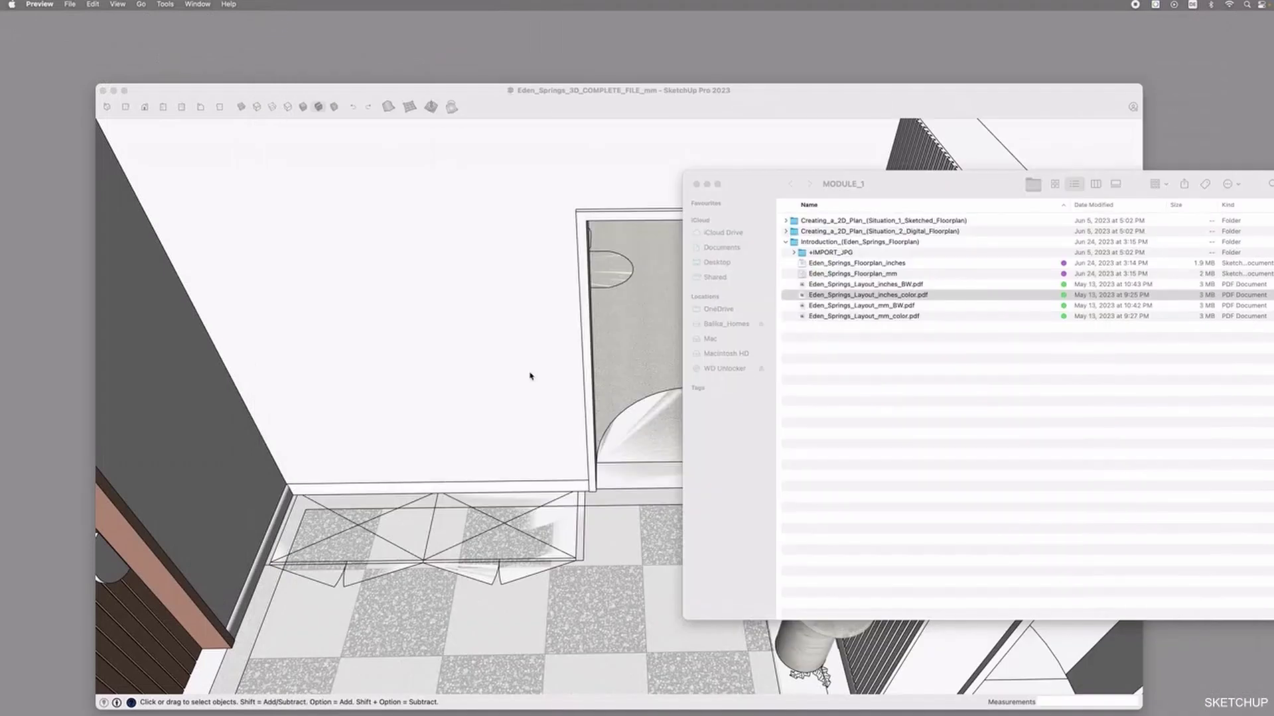
pyautogui.click(433, 548)
pyautogui.moveTo(498, 566); pyautogui.dragTo(663, 544, button='middle')
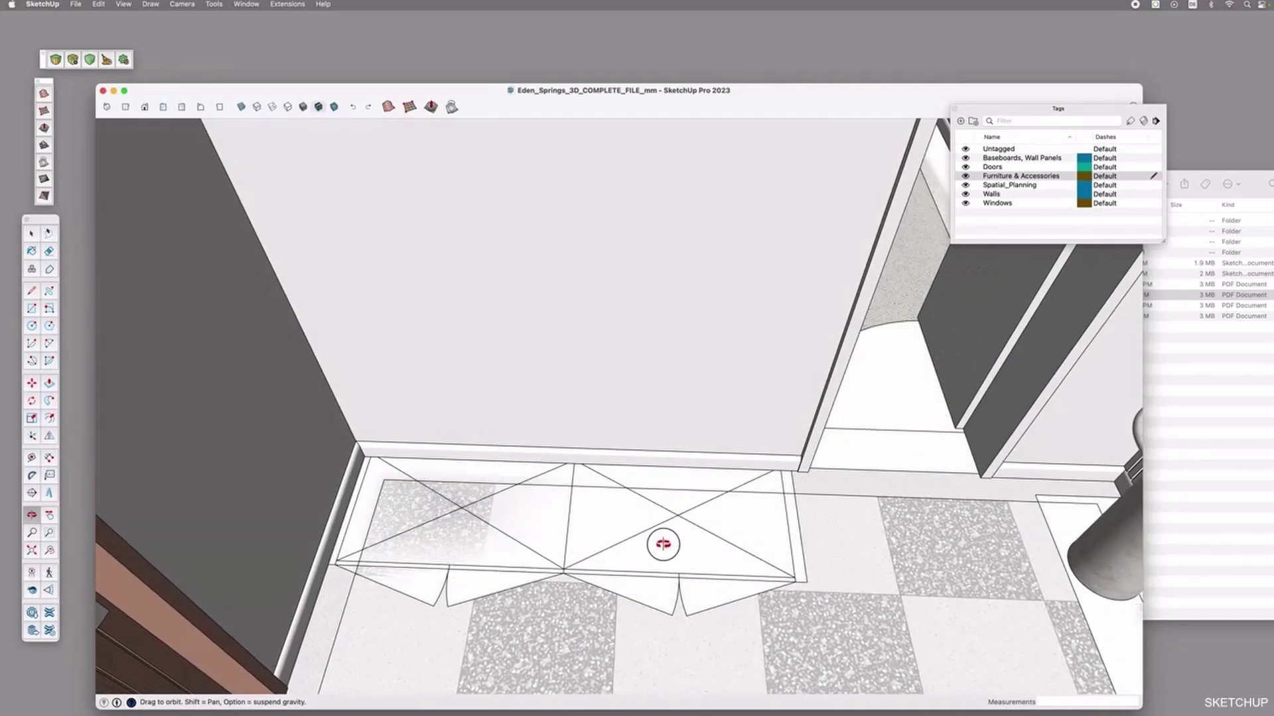
pyautogui.scroll(-5, 663, 544)
pyautogui.moveTo(650, 539); pyautogui.dragTo(665, 545)
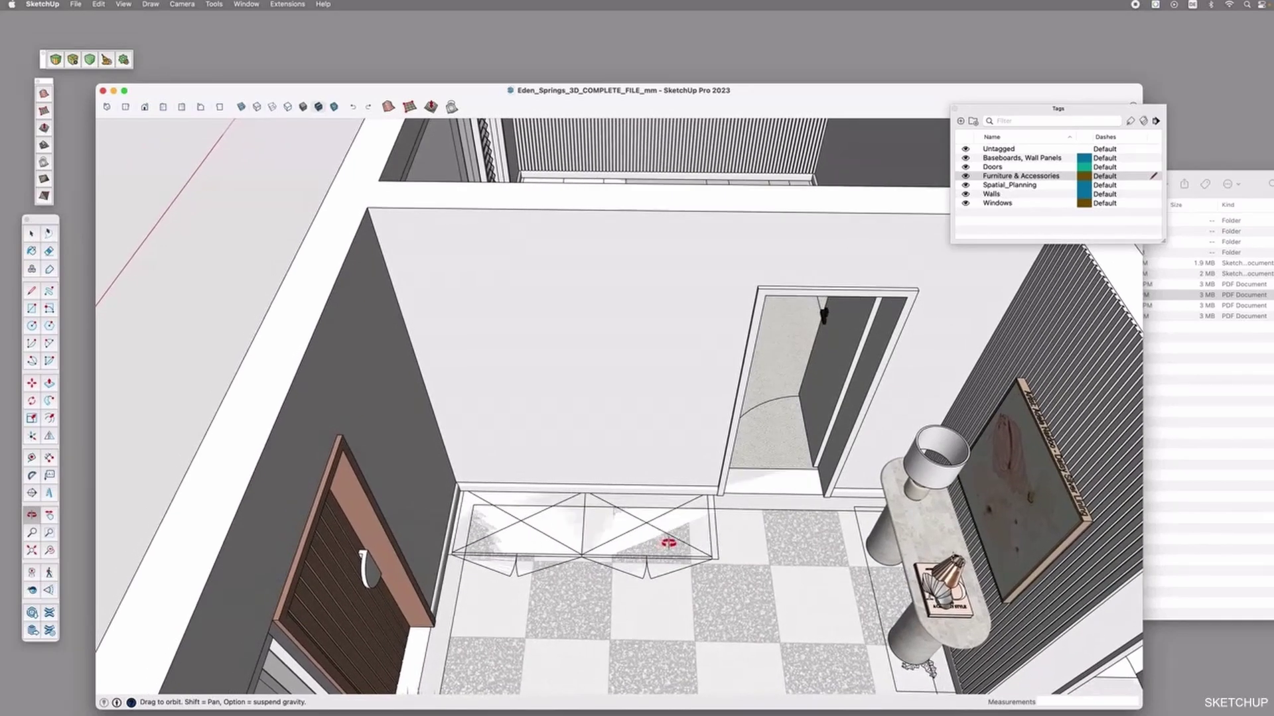
# Draw a rectangle over the wardrobe outline and pull it up 1582 mm
pyautogui.press('r')
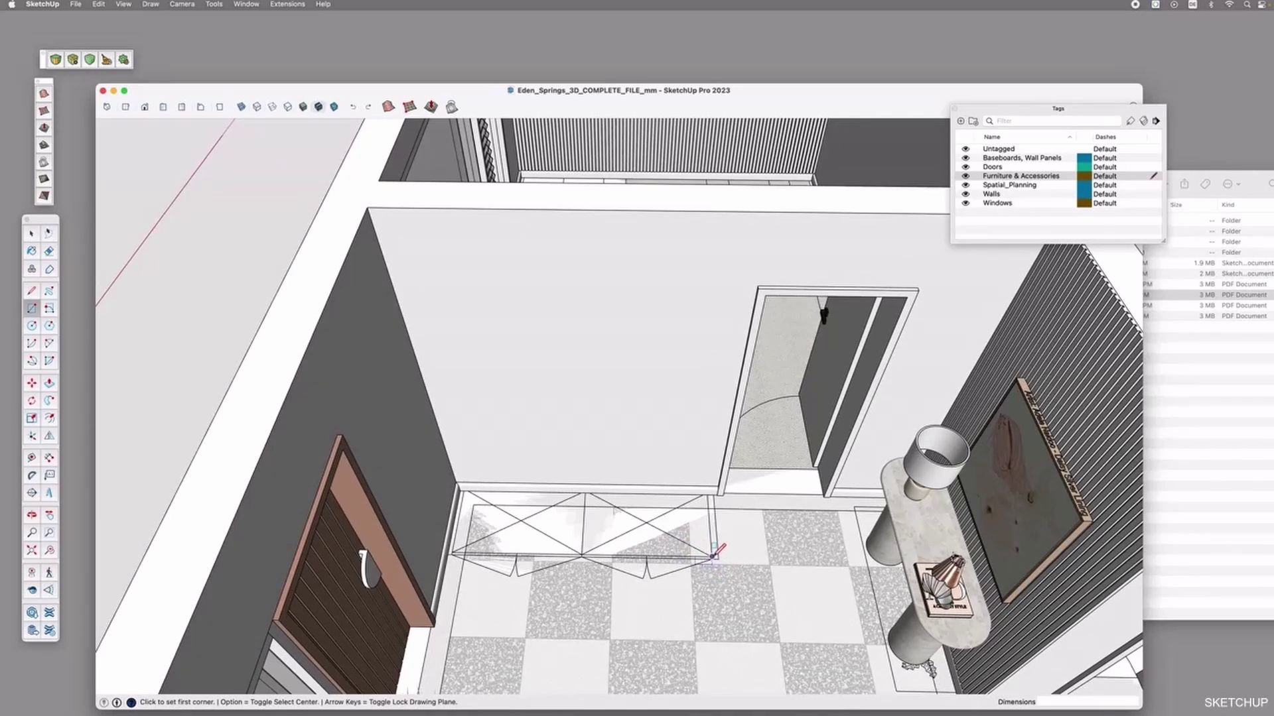
pyautogui.click(713, 555)
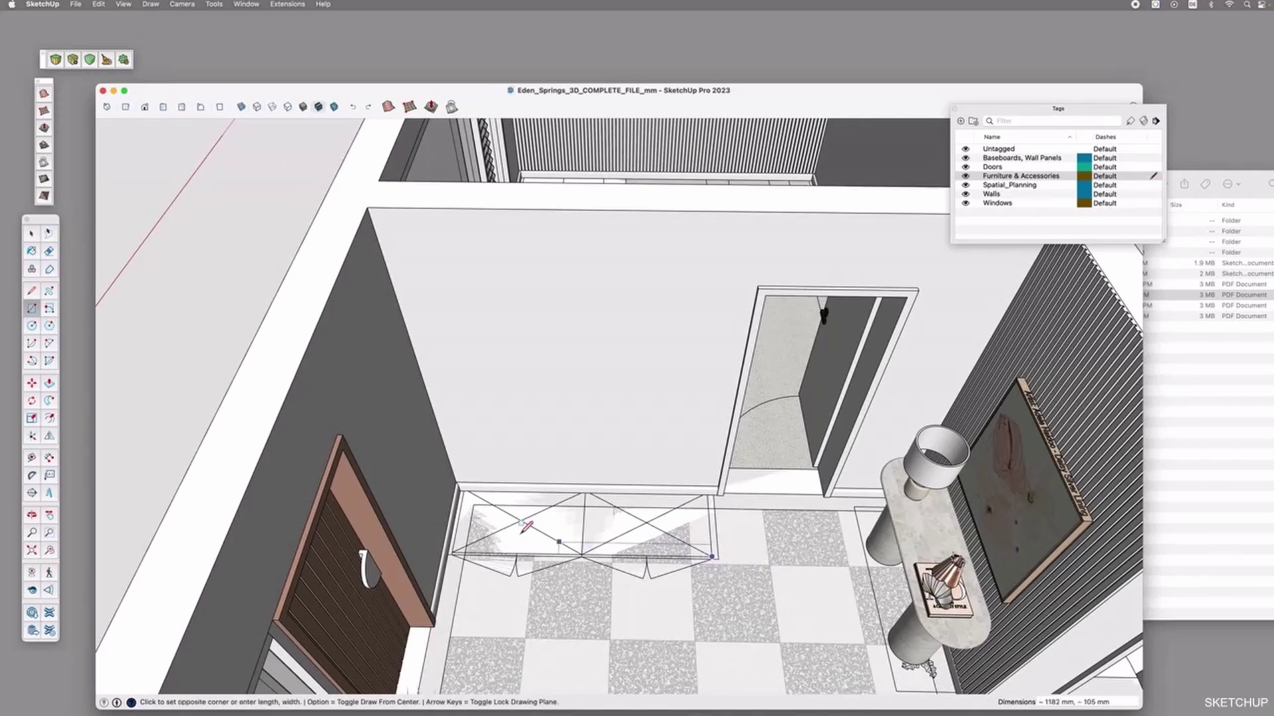
pyautogui.click(467, 489)
pyautogui.press('space')
pyautogui.click(622, 516)
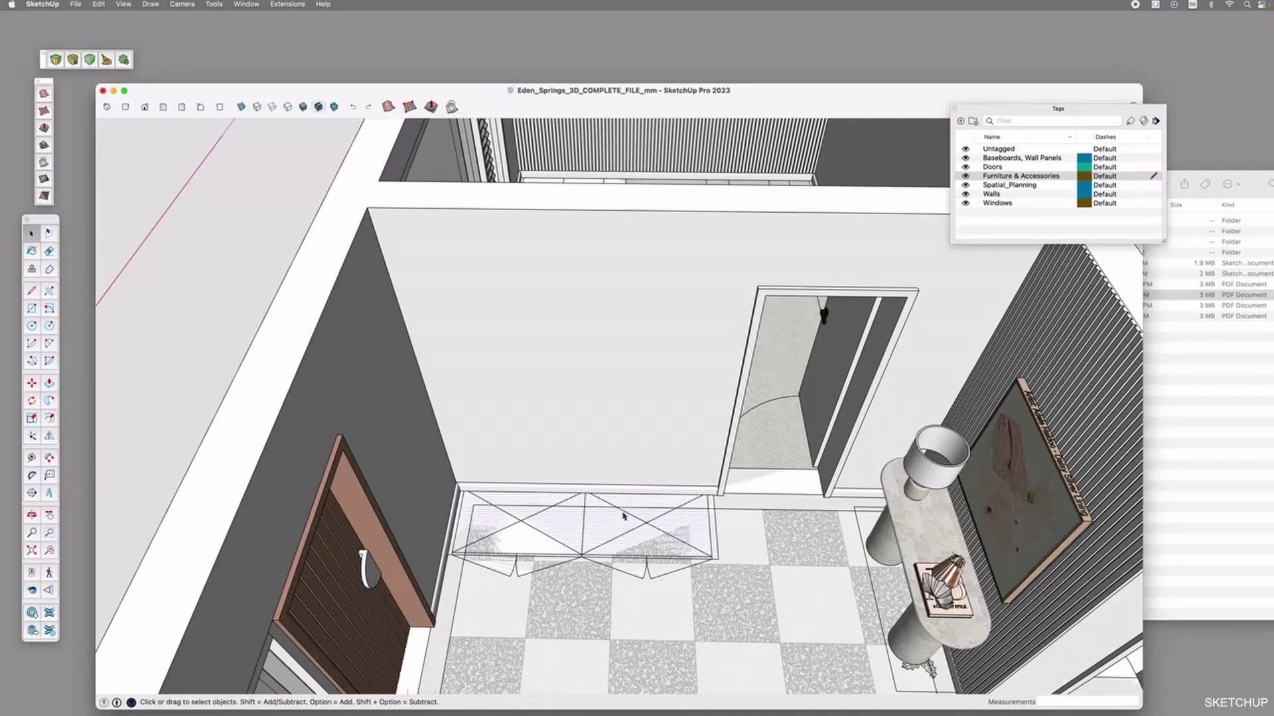
pyautogui.press('p')
pyautogui.click(704, 432)
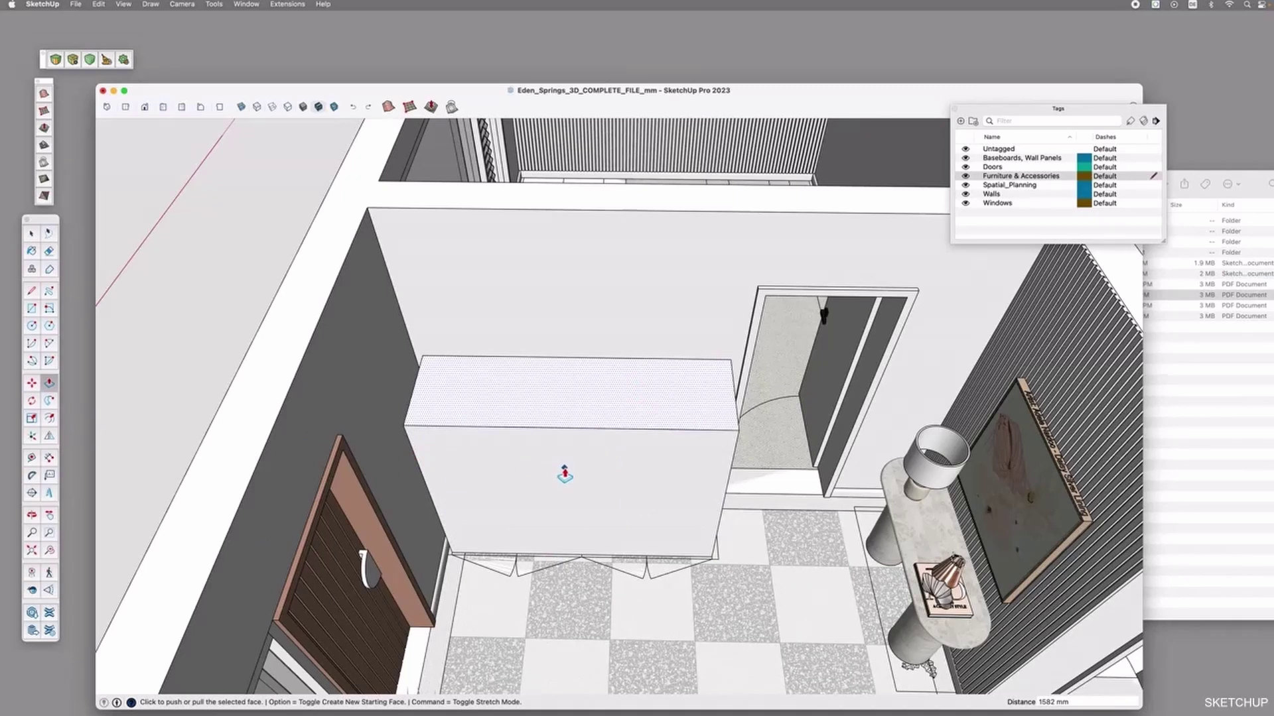
# Orbit around the box to reveal the doorway and bring the file browser forward
pyautogui.press('space')
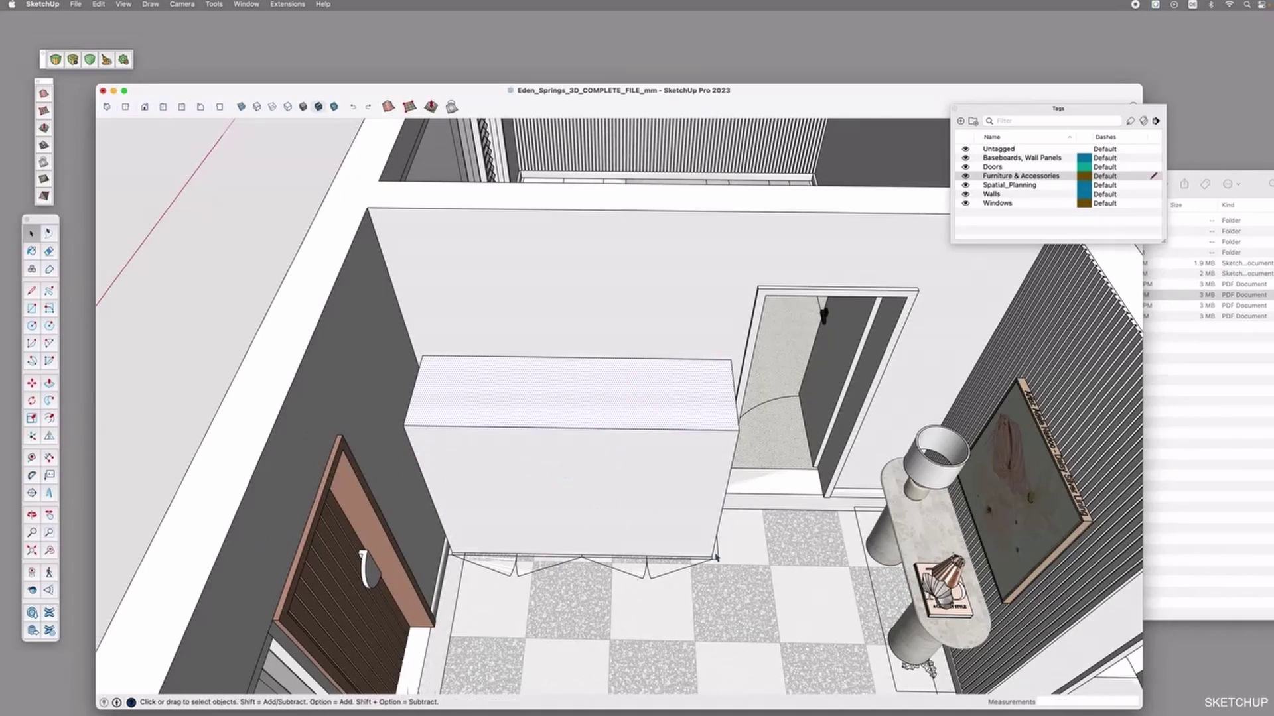
pyautogui.scroll(5, 715, 557)
pyautogui.moveTo(746, 582)
pyautogui.mouseDown(button='middle')
pyautogui.moveTo(651, 557)
pyautogui.moveTo(650, 520)
pyautogui.moveTo(636, 523)
pyautogui.moveTo(695, 521)
pyautogui.moveTo(767, 587)
pyautogui.mouseUp(button='middle')
pyautogui.scroll(-5, 766, 587)
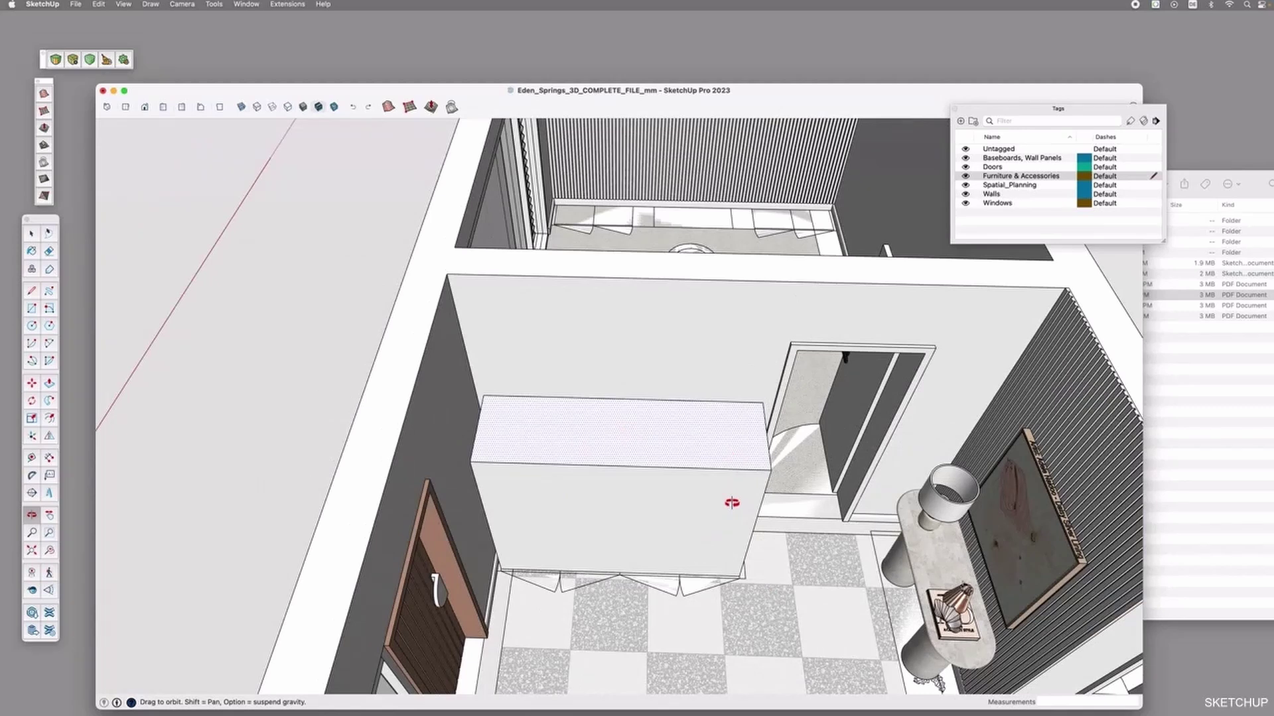
pyautogui.click(1223, 386)
# Quick Look the layout PDF's Spatial Plan page, then close the preview
pyautogui.press('space')
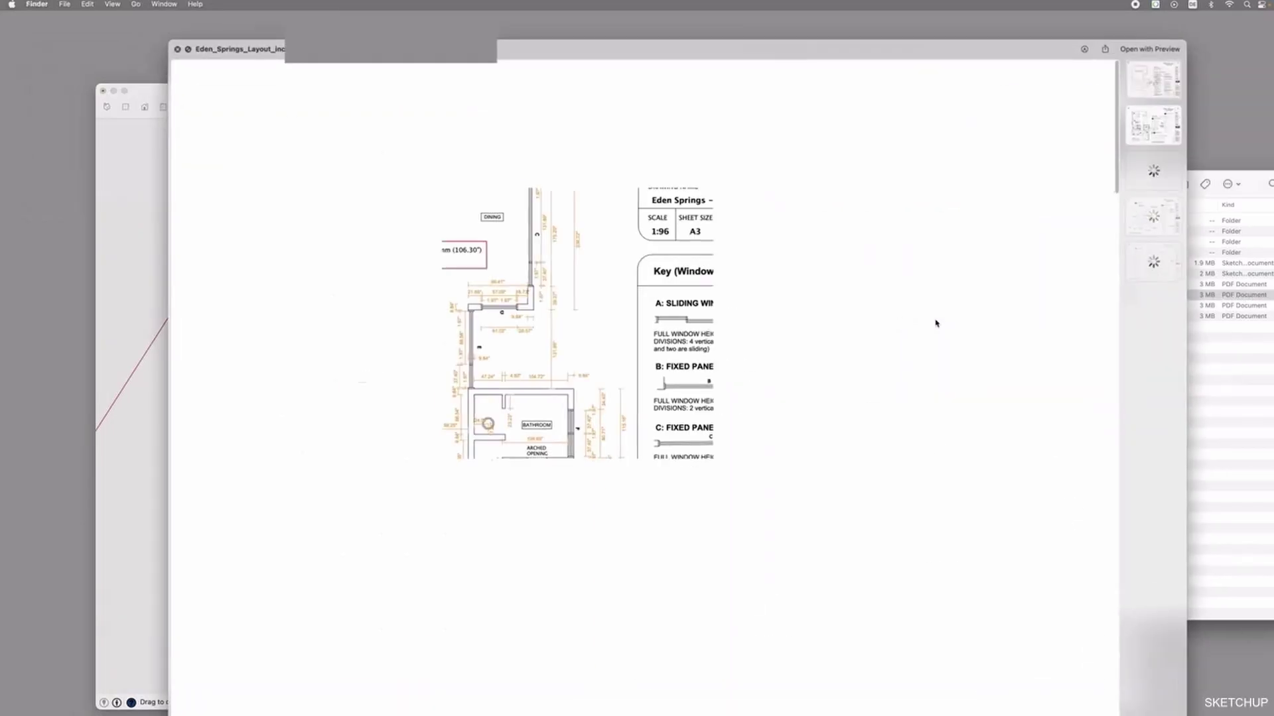
pyautogui.click(1147, 139)
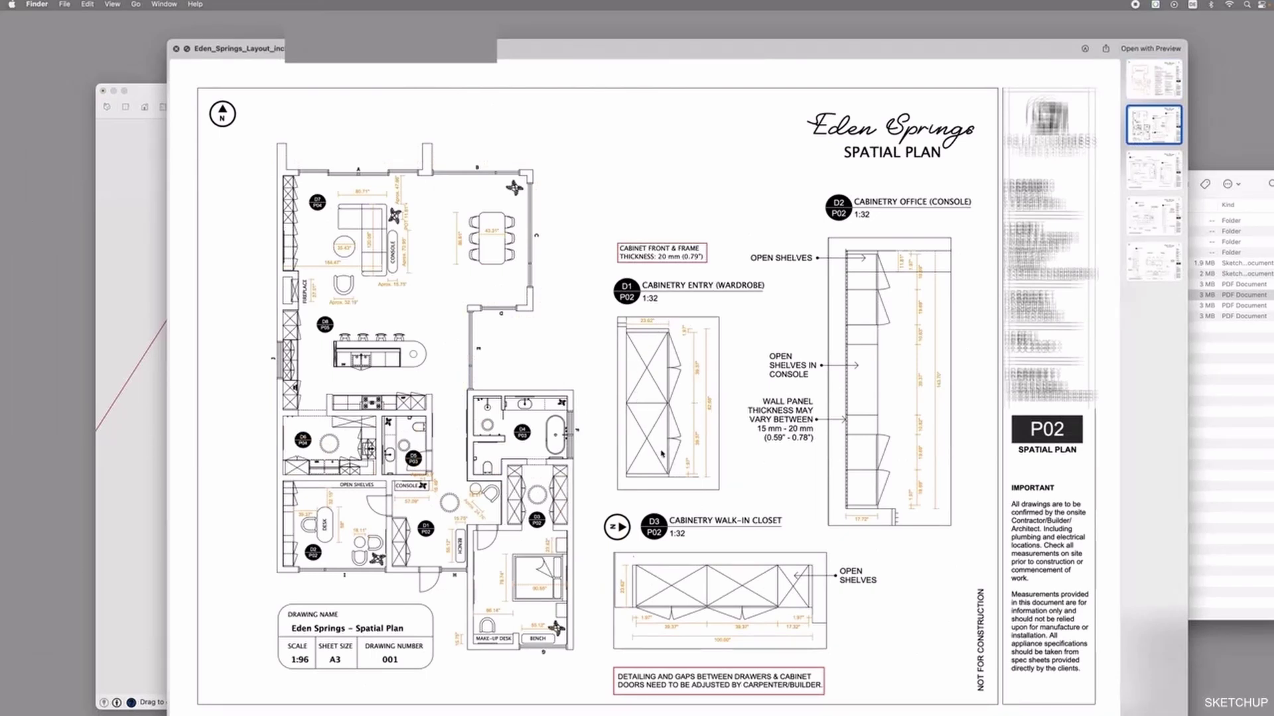
pyautogui.press('space')
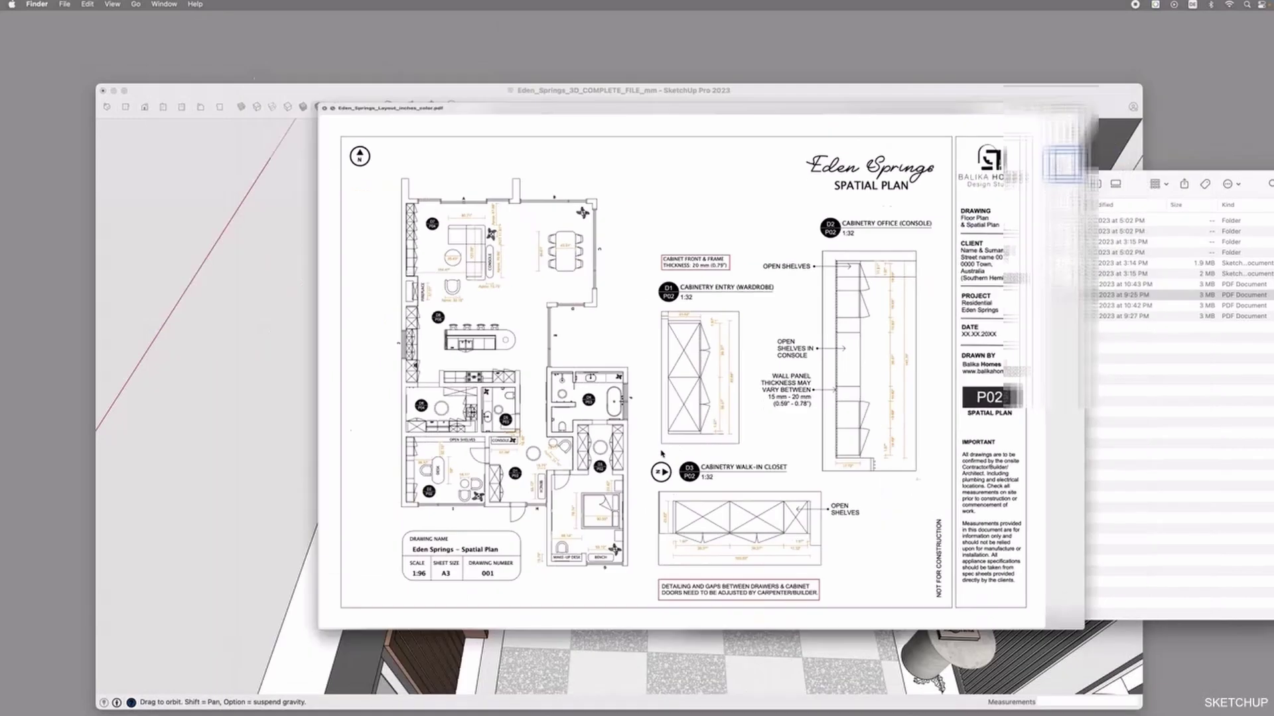
# Undo the tall wardrobe box, keeping the Spatial_Planning symbols
pyautogui.click(446, 422)
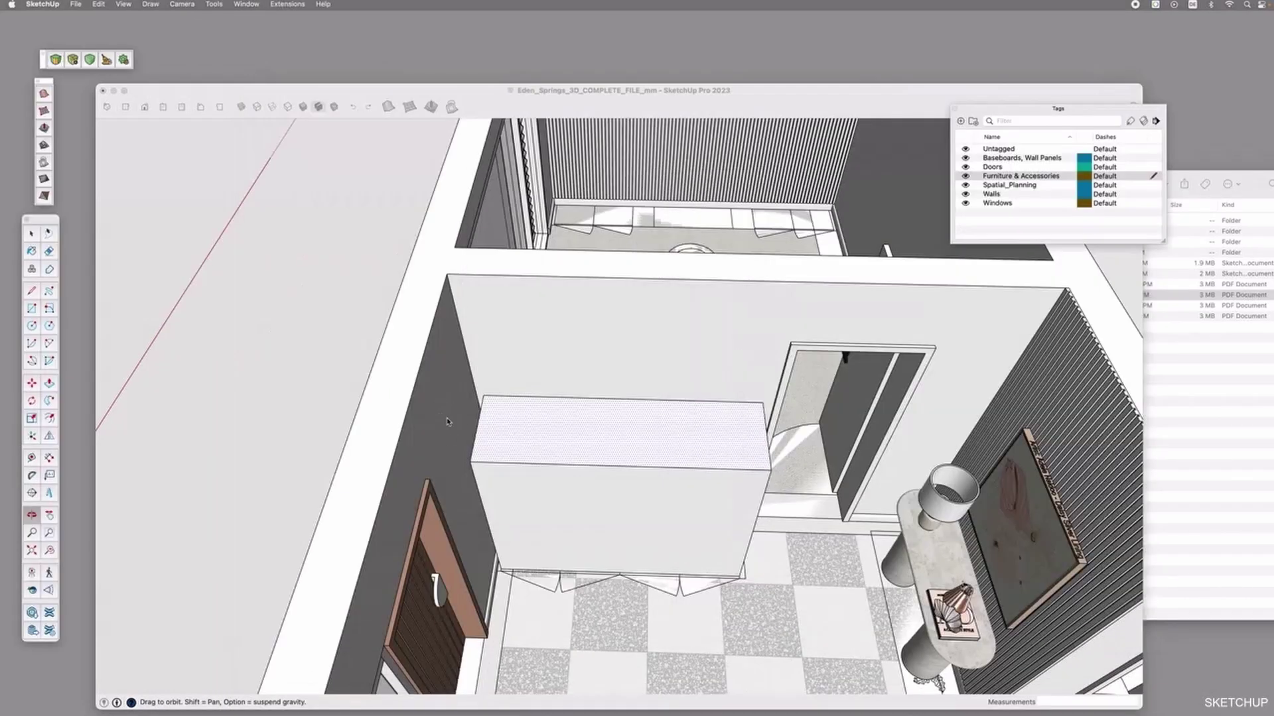
pyautogui.click(680, 496)
pyautogui.press('super+z')
pyautogui.moveTo(711, 583); pyautogui.dragTo(654, 516)
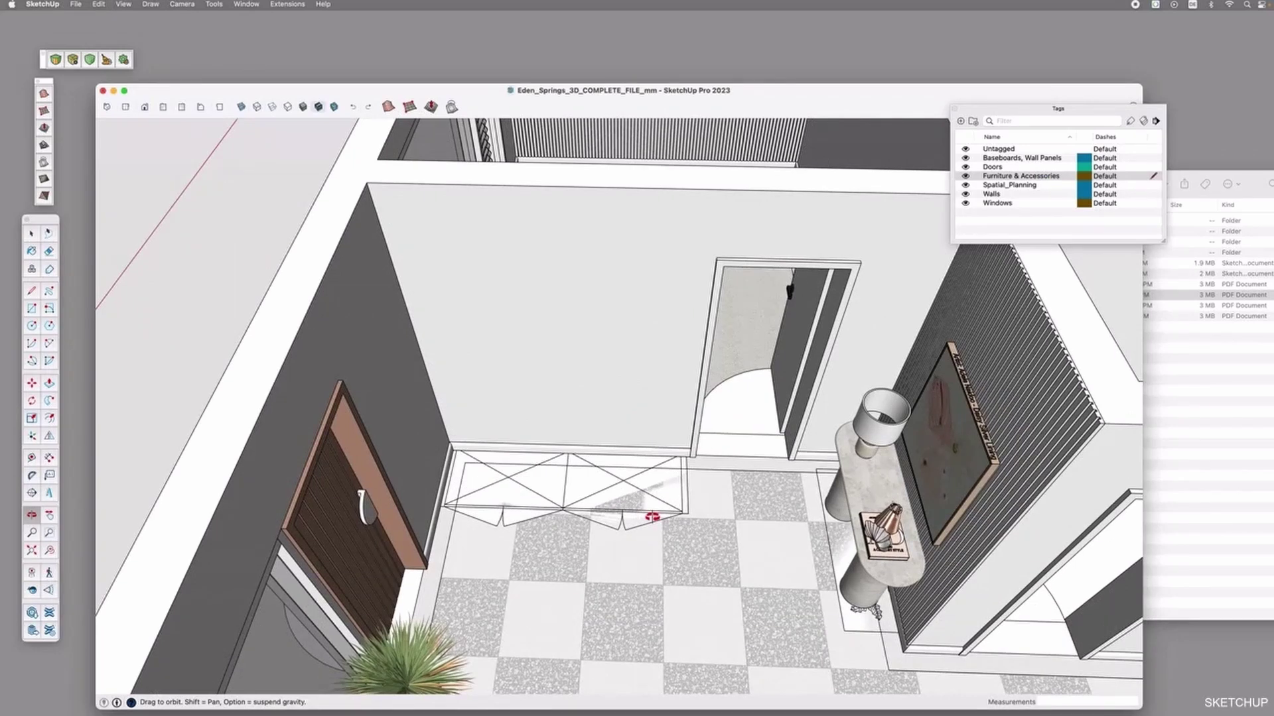
pyautogui.press('super+z')
pyautogui.press('super+shift+z')
pyautogui.press('space')
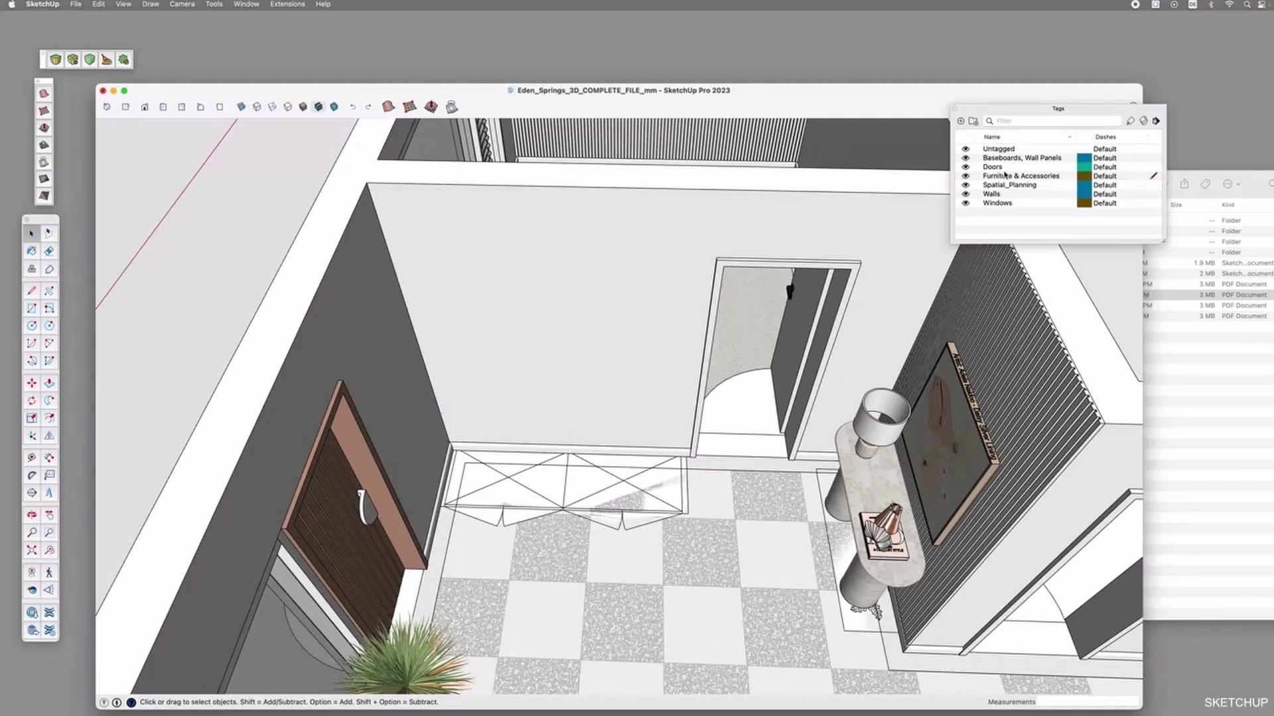
# Hide the Baseboards, Wall Panels tag and select Furniture & Accessories
pyautogui.click(965, 159)
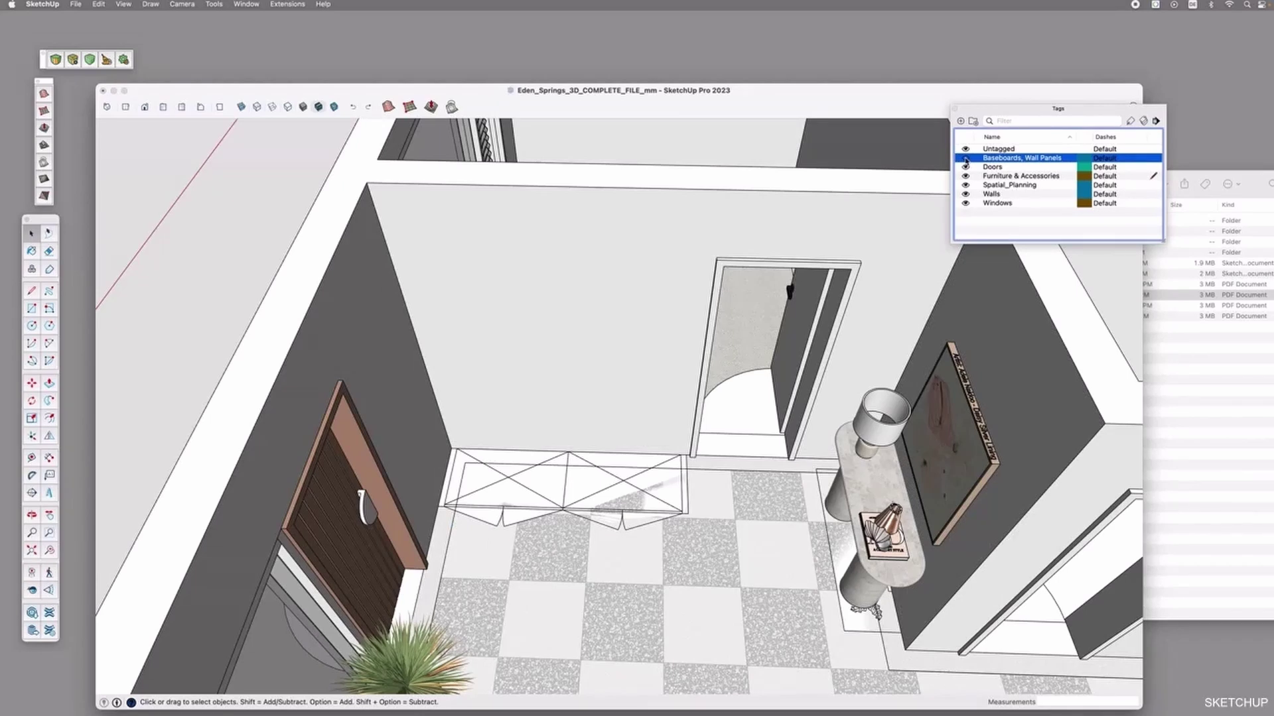
pyautogui.click(1026, 177)
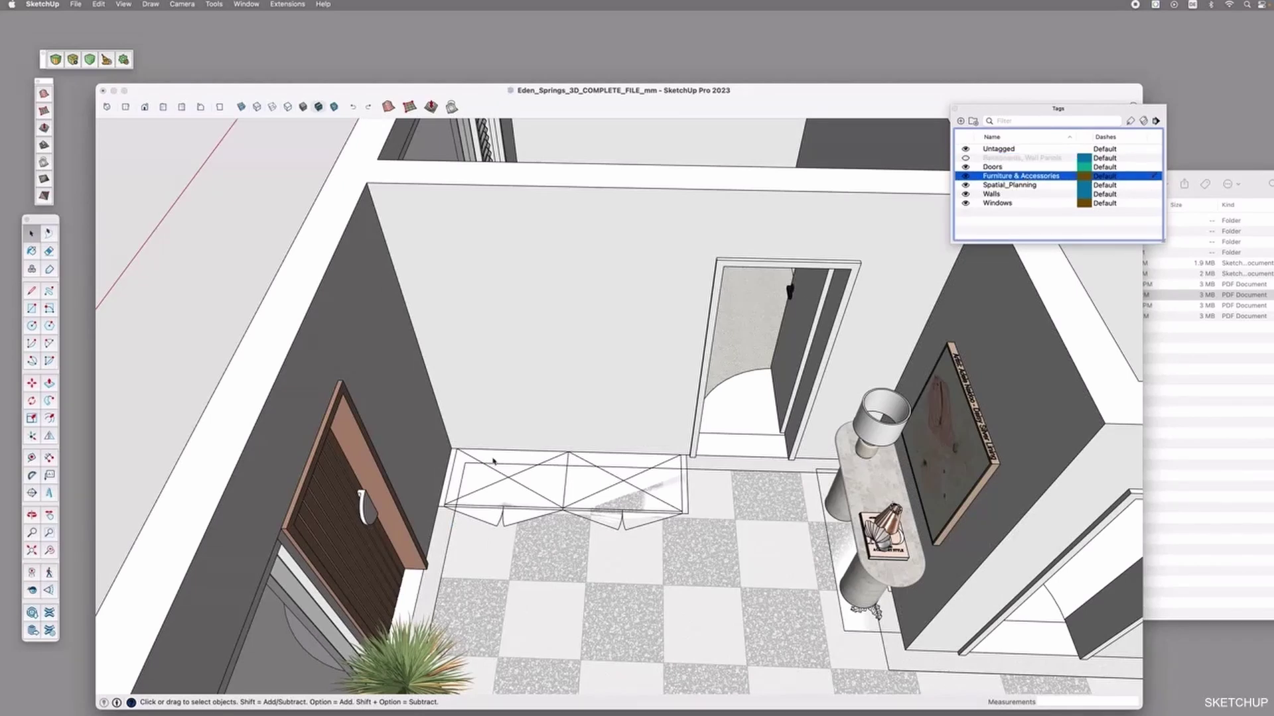
pyautogui.scroll(5, 493, 460)
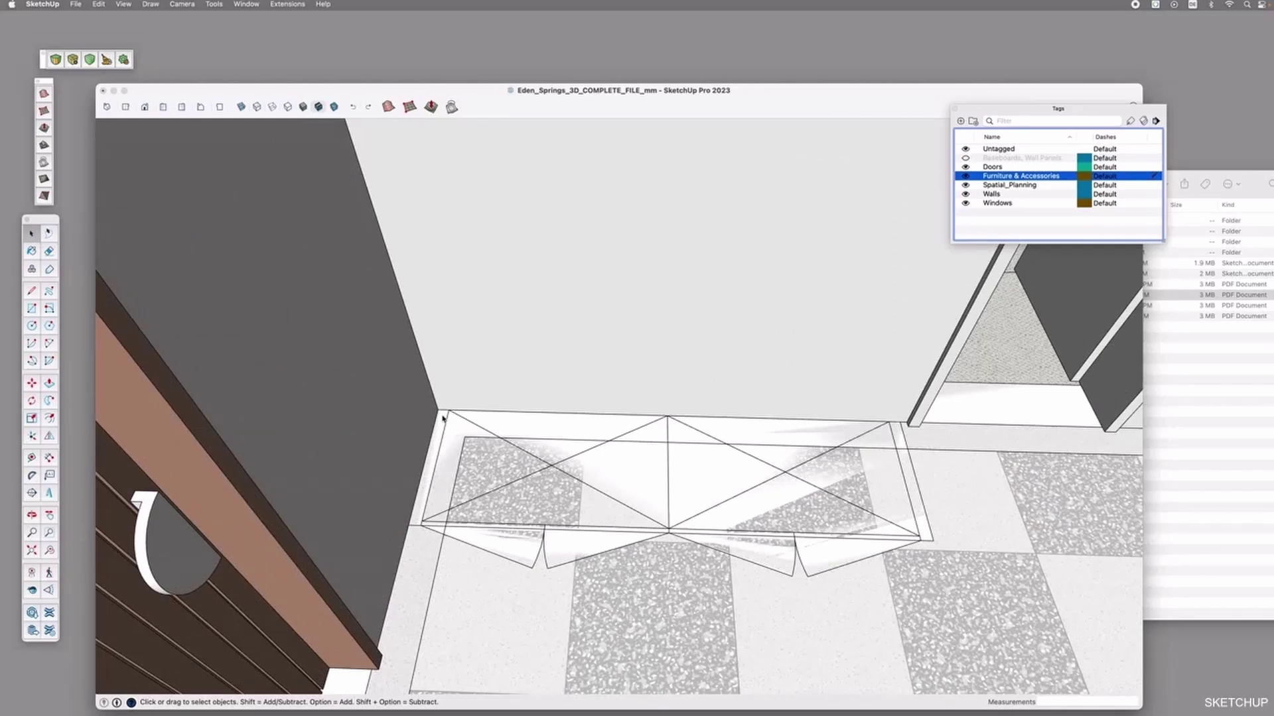
# Draw a 1000 × 580 mm rectangle from the wall corner and raise it 100 mm
pyautogui.click(459, 417)
pyautogui.press('r')
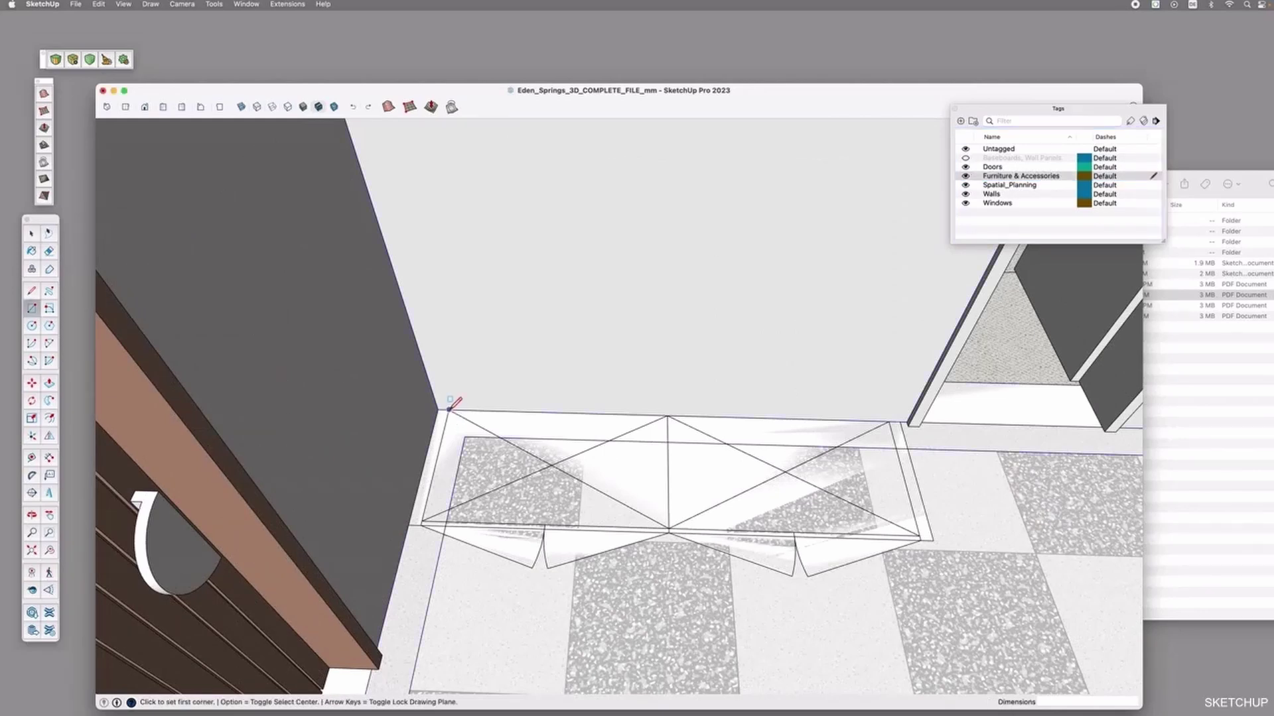
pyautogui.click(449, 409)
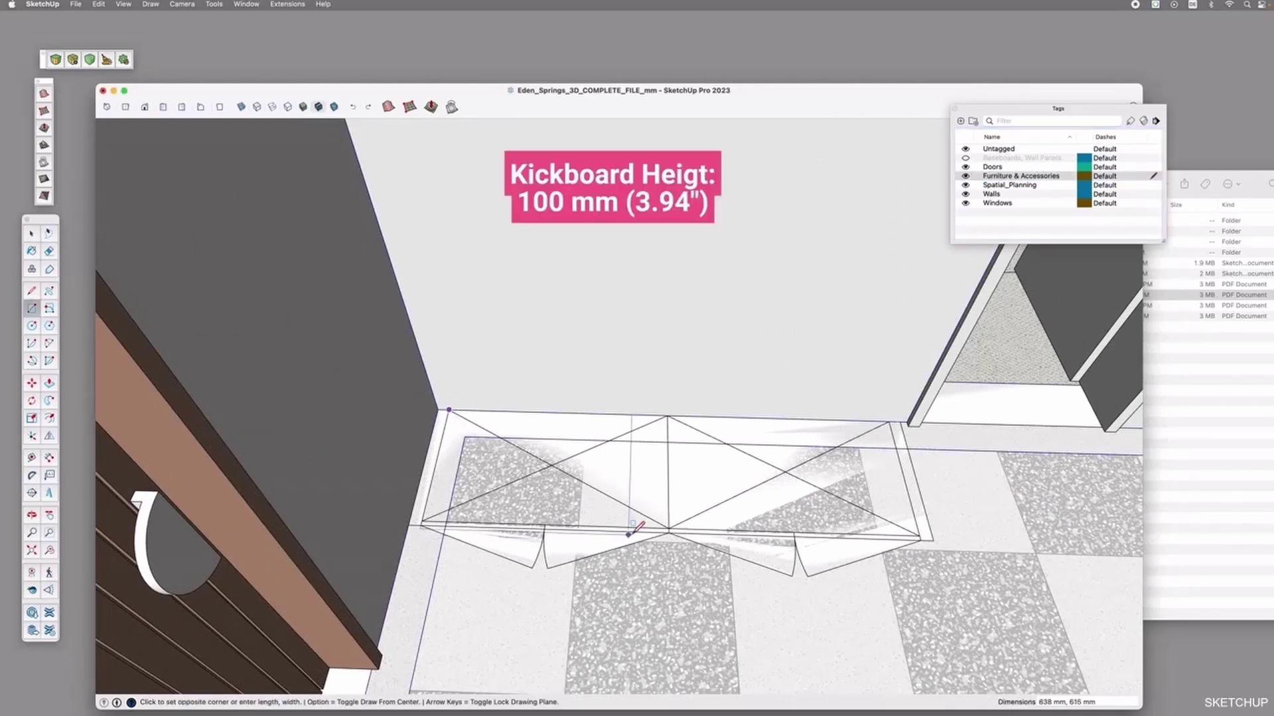
pyautogui.click(670, 529)
pyautogui.press('p')
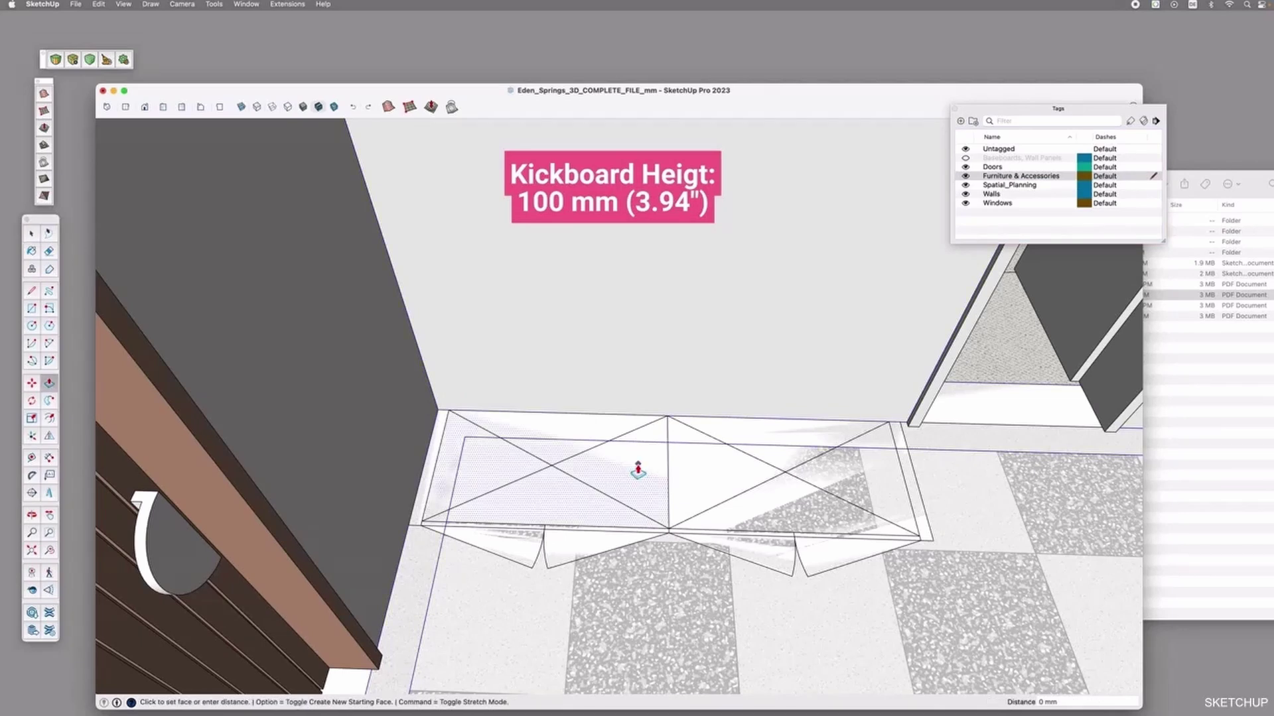
pyautogui.click(639, 472)
pyautogui.write('100')
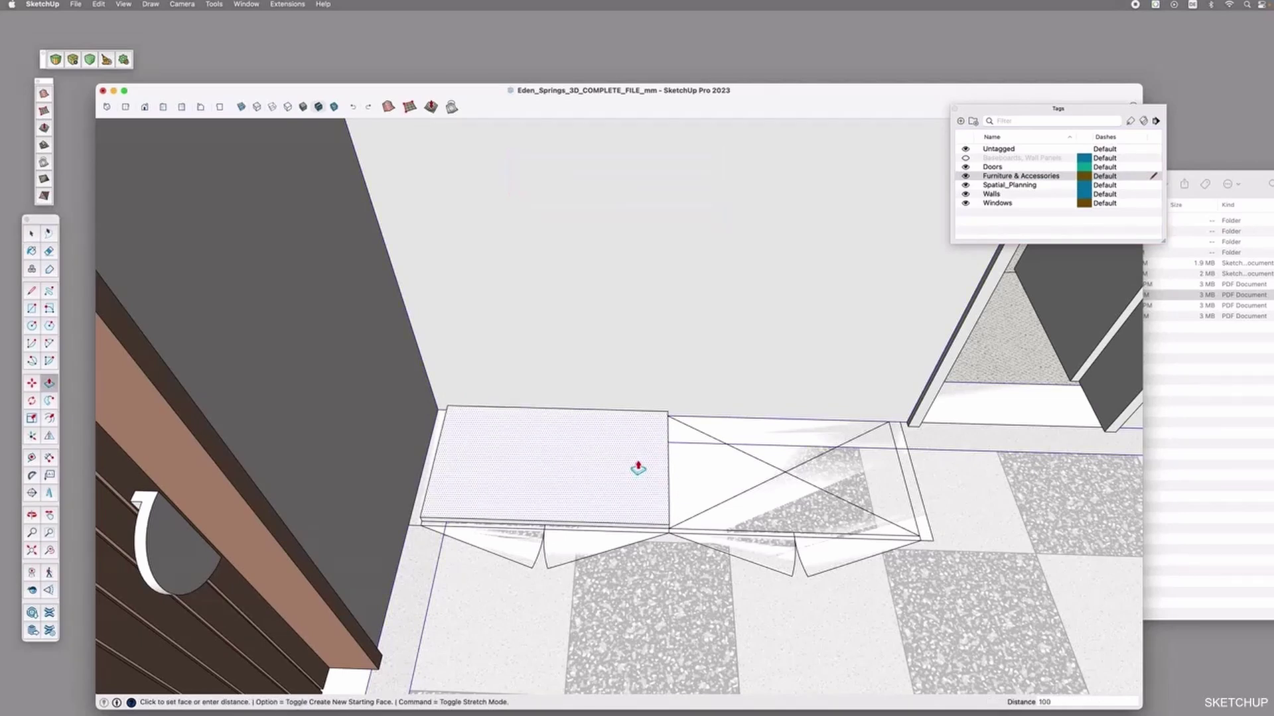
pyautogui.press('Return')
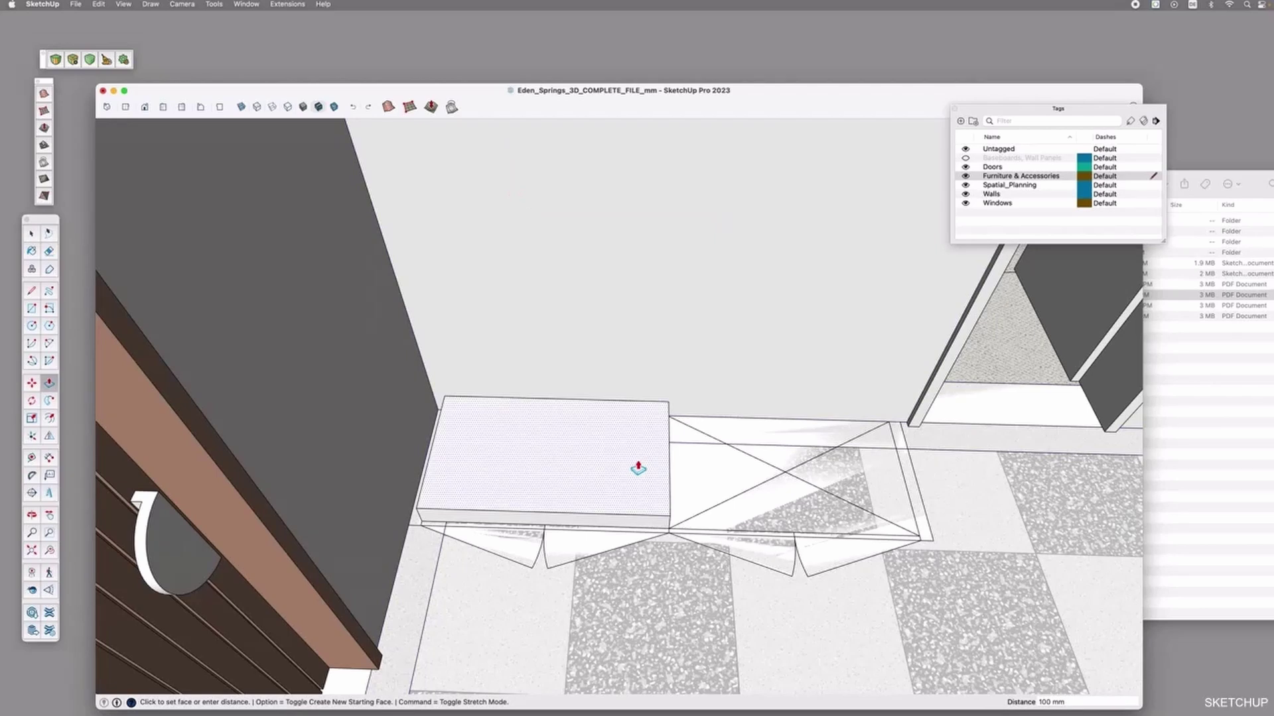
# Group the kickboard block into one object
pyautogui.press('space')
pyautogui.click(564, 446)
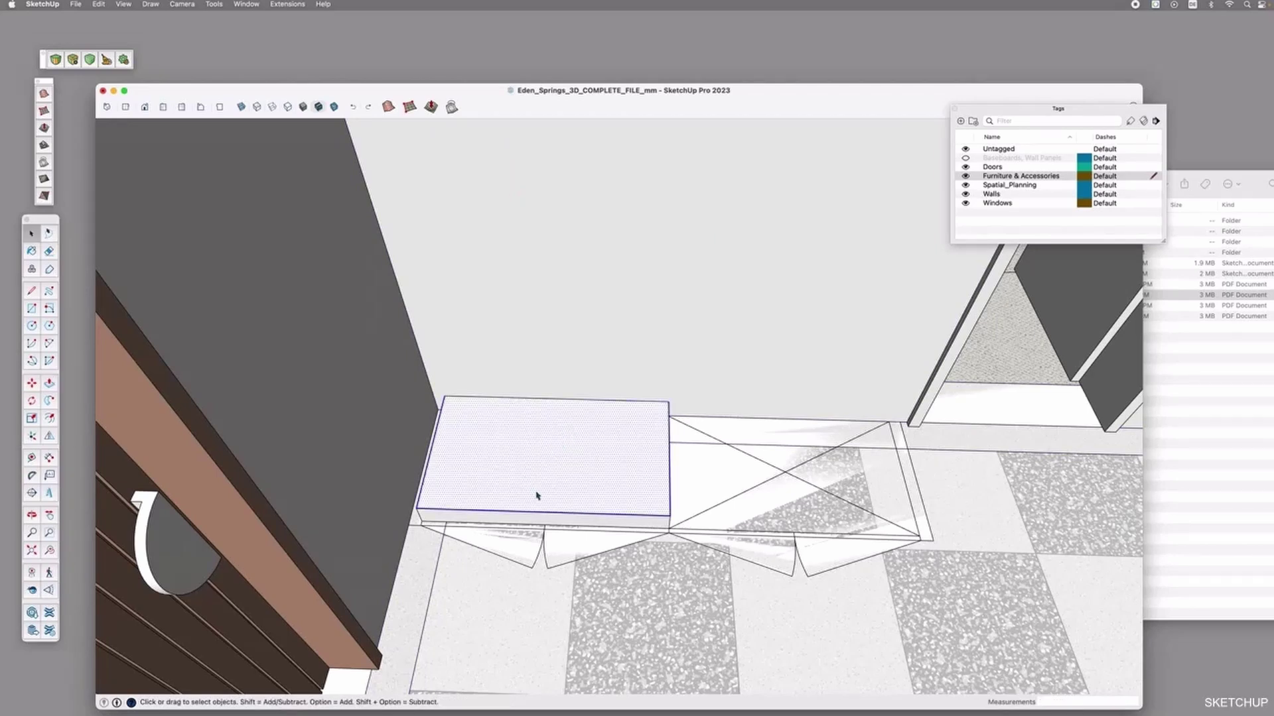
pyautogui.moveTo(548, 499); pyautogui.dragTo(561, 419, button='middle')
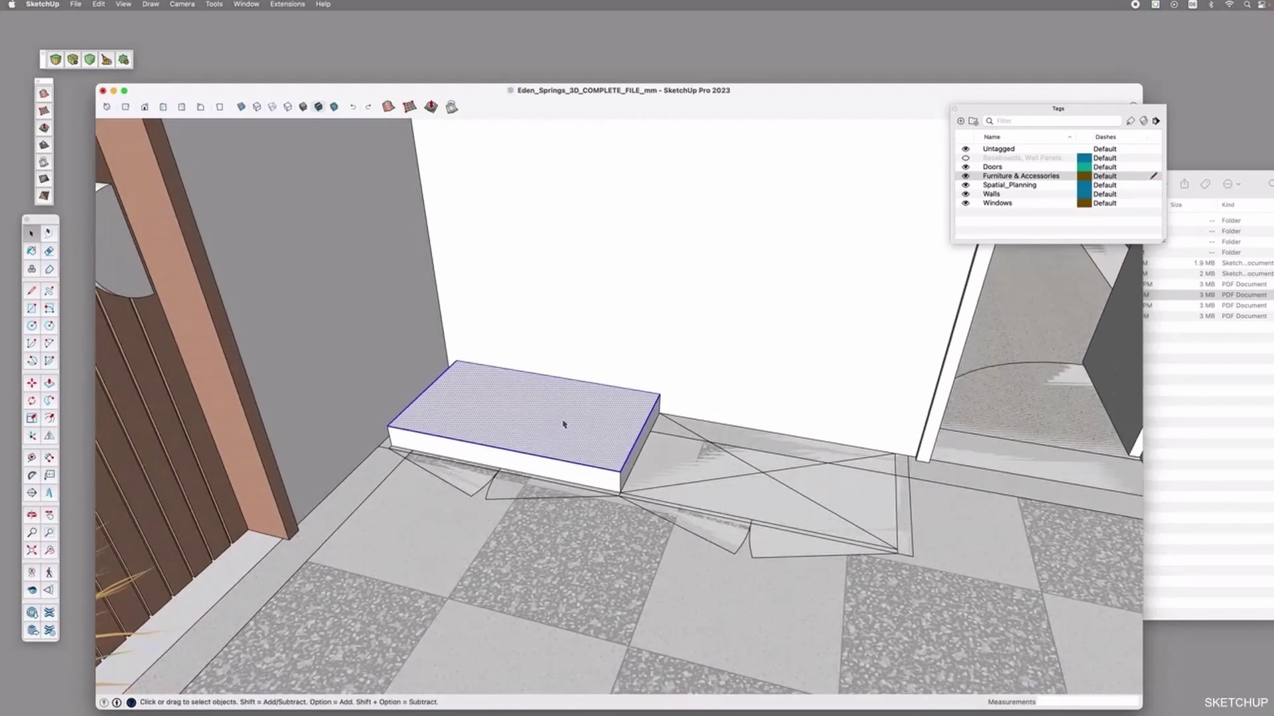
pyautogui.tripleClick(480, 418)
pyautogui.press('super+g')
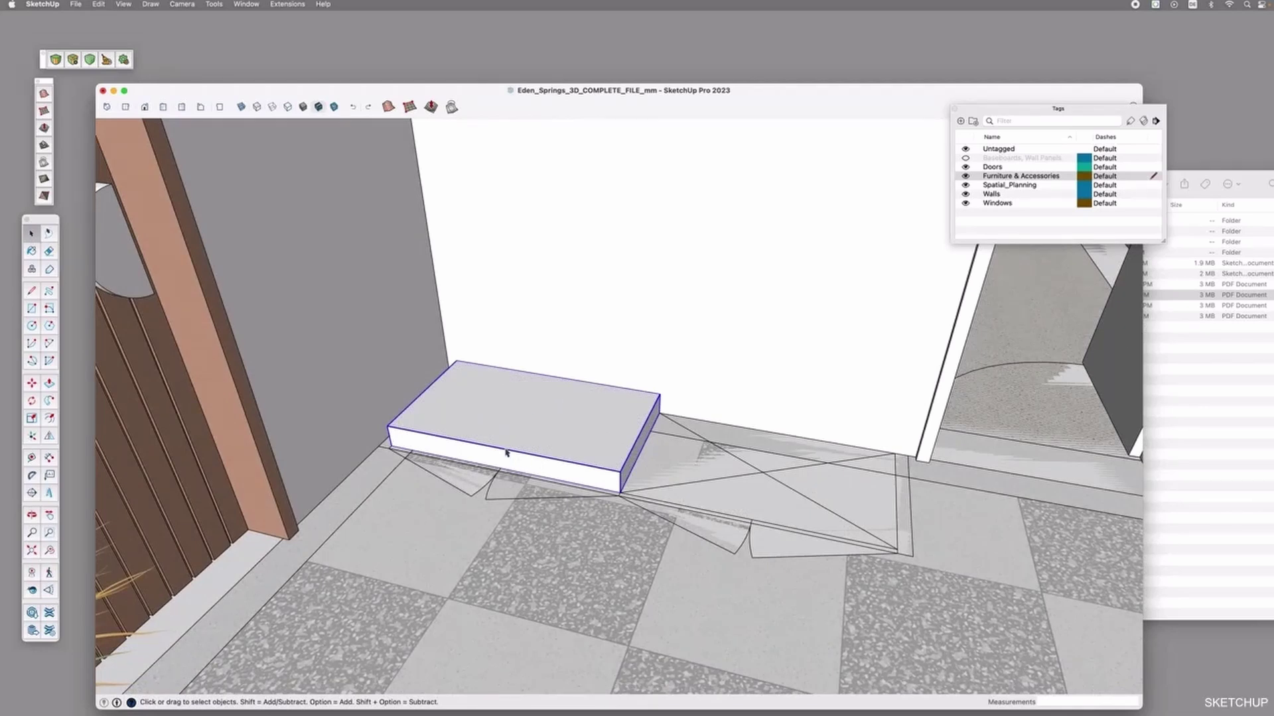
pyautogui.moveTo(505, 448); pyautogui.dragTo(587, 470, button='middle')
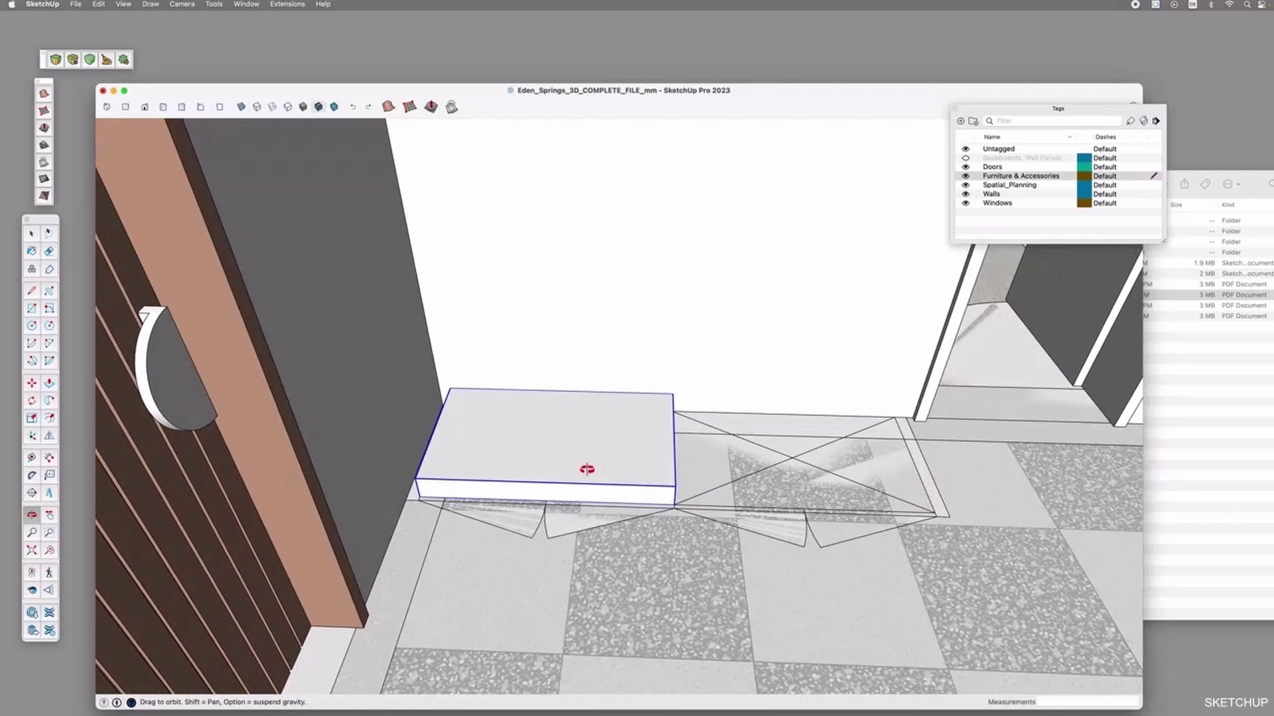
# Check the Spatial Plan page of the layout PDF for the 20 mm cabinet frame thickness
pyautogui.click(1193, 373)
pyautogui.press('space')
pyautogui.click(1132, 134)
pyautogui.click(1131, 131)
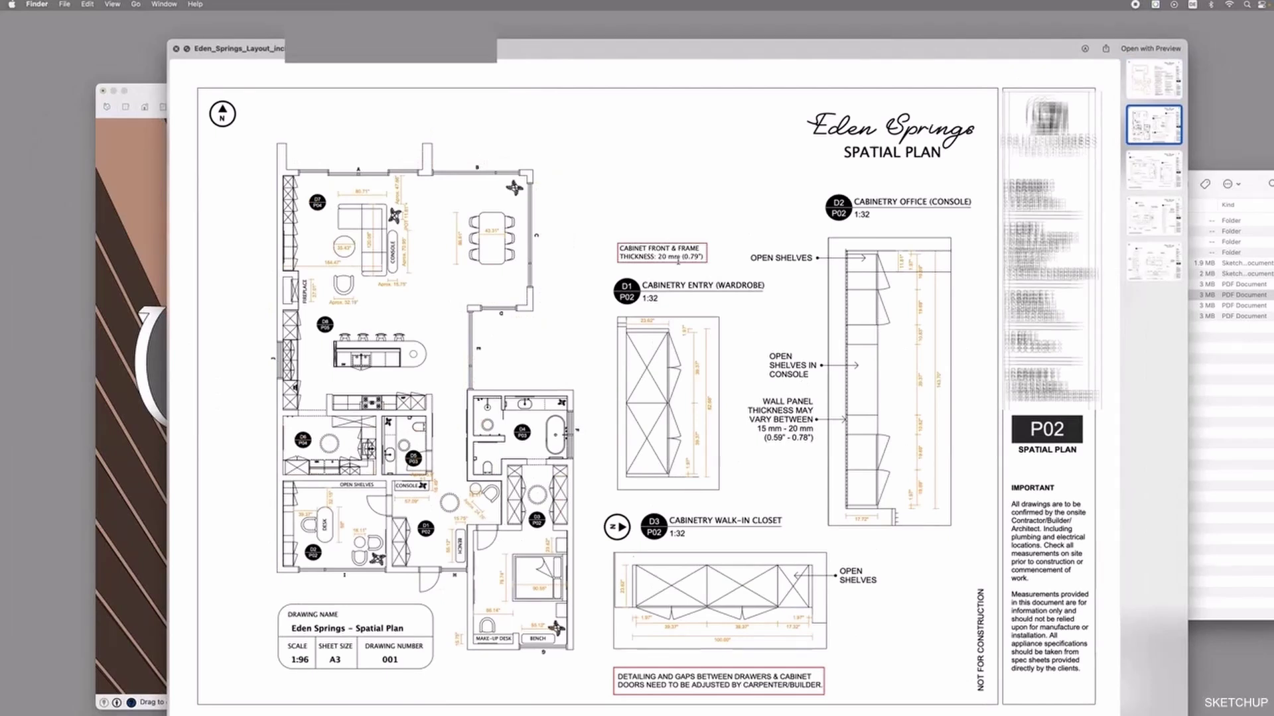
pyautogui.moveTo(657, 257); pyautogui.dragTo(702, 259)
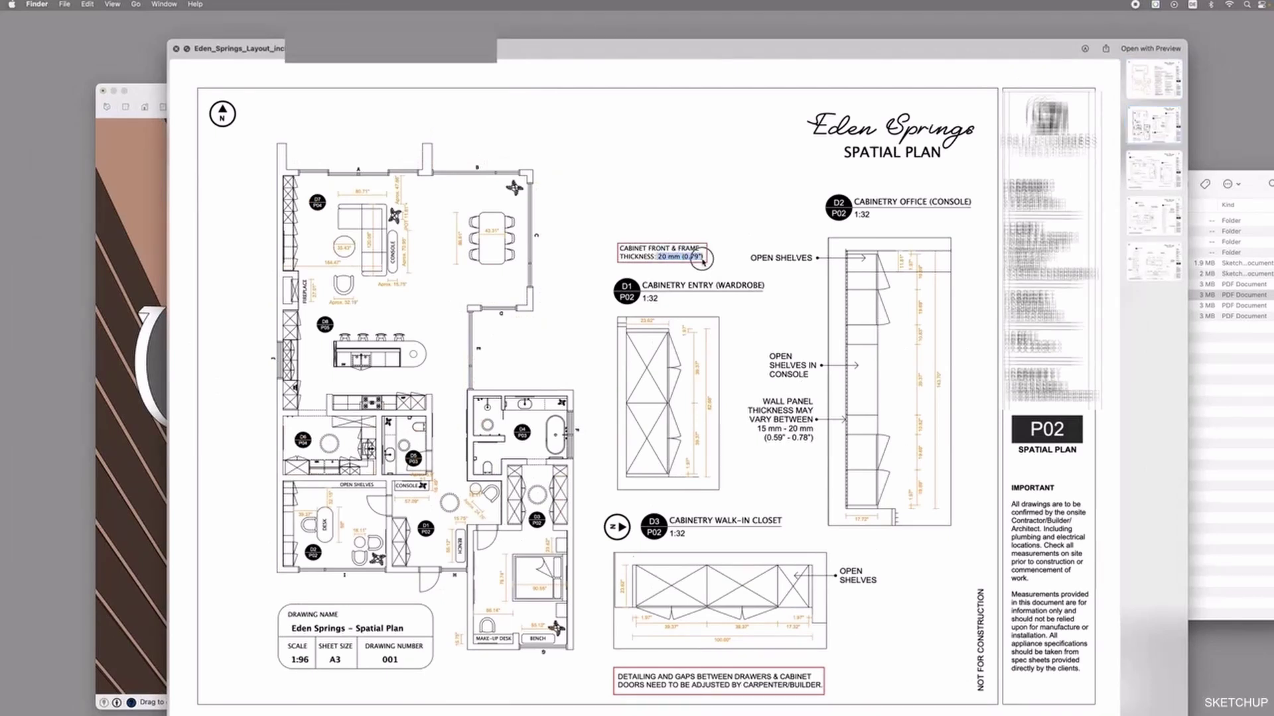
pyautogui.press('space')
pyautogui.click(465, 409)
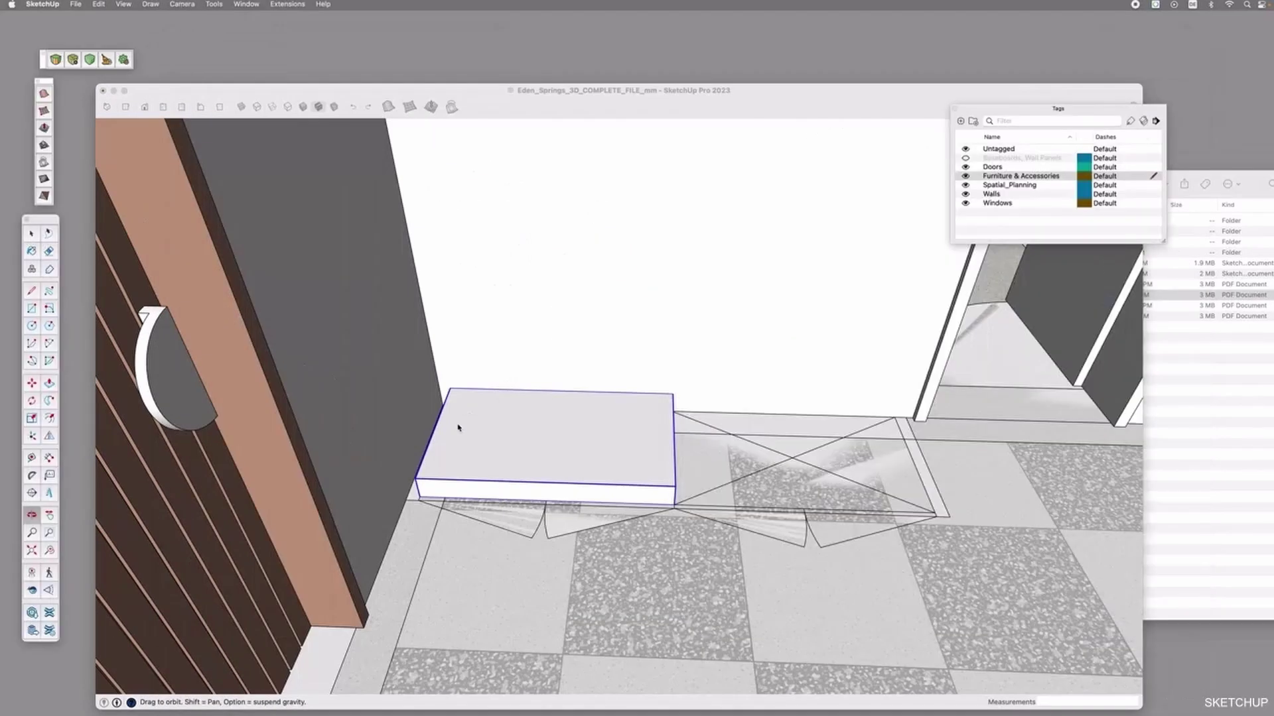
# Draw a 20 mm wide rectangle on top of the kickboard block
pyautogui.press('r')
pyautogui.click(417, 476)
pyautogui.click(469, 387)
pyautogui.click(1071, 702)
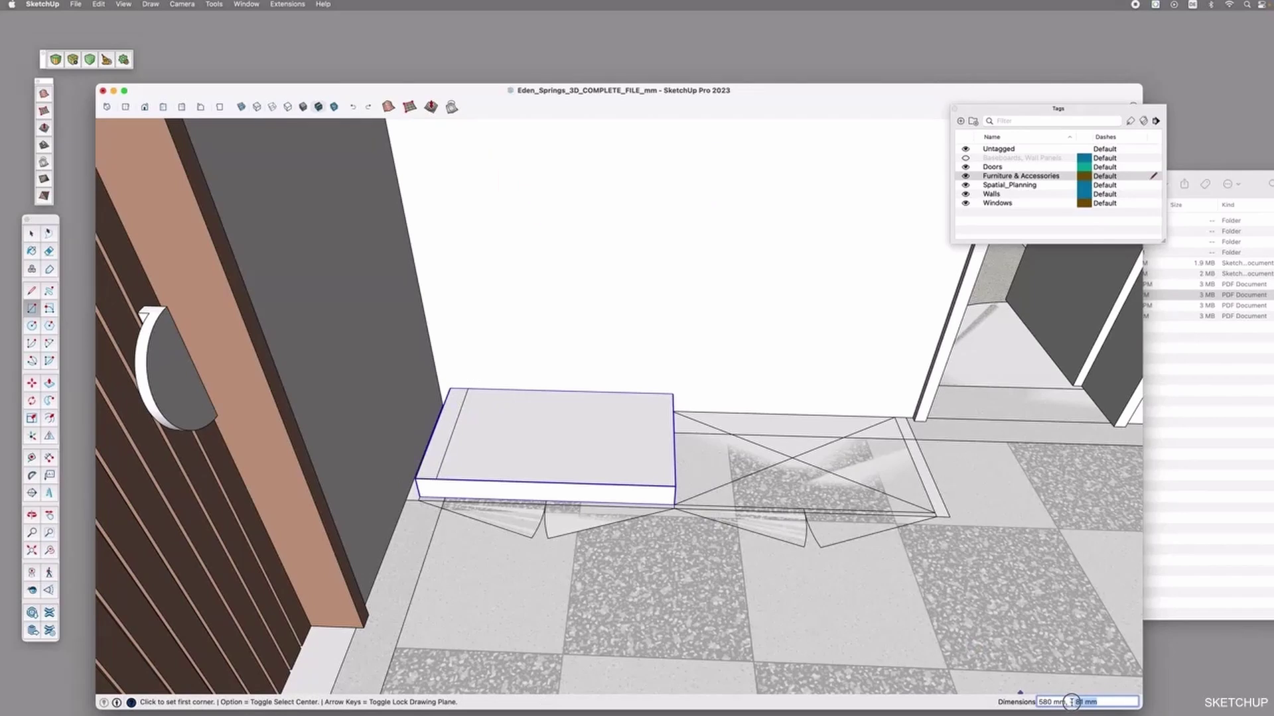
pyautogui.write('20')
pyautogui.press('Return')
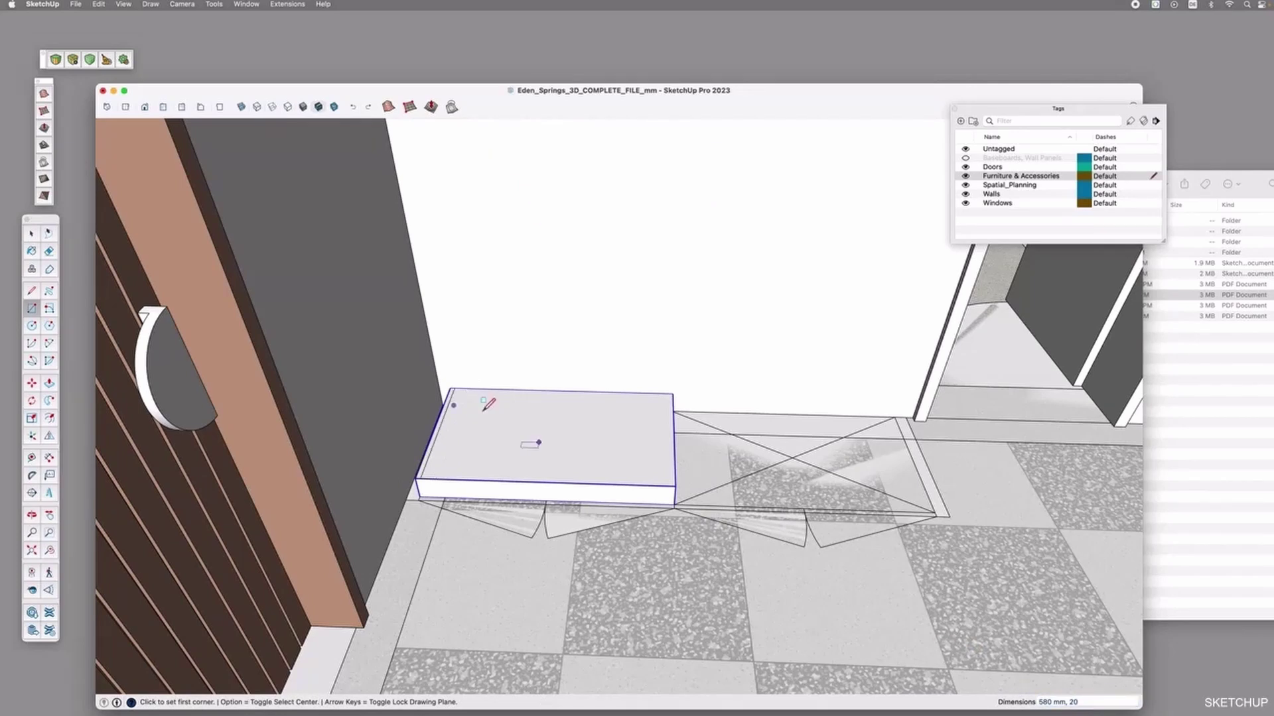
# Push/Pull the 20 mm strip up into a tall side panel and select it
pyautogui.press('space')
pyautogui.click(438, 431)
pyautogui.press('p')
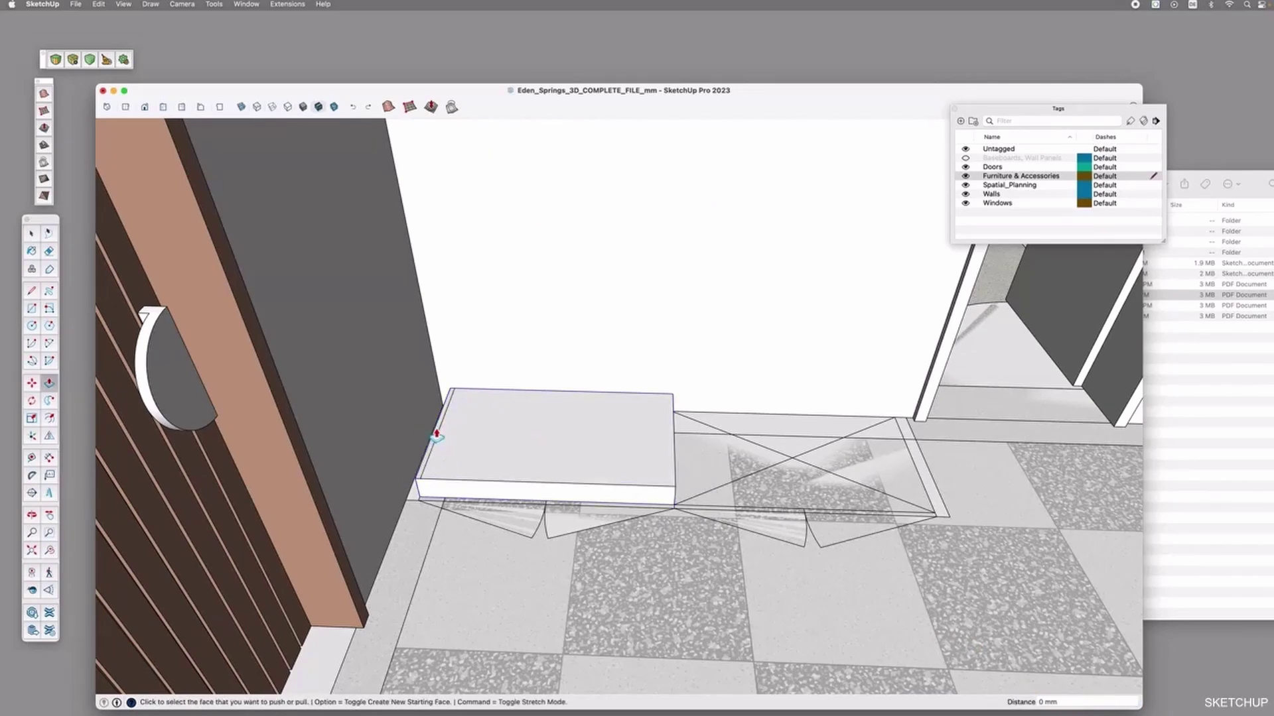
pyautogui.click(437, 428)
pyautogui.scroll(-10, 438, 400)
pyautogui.click(444, 296)
pyautogui.scroll(10, 443, 296)
pyautogui.press('space')
pyautogui.tripleClick(428, 325)
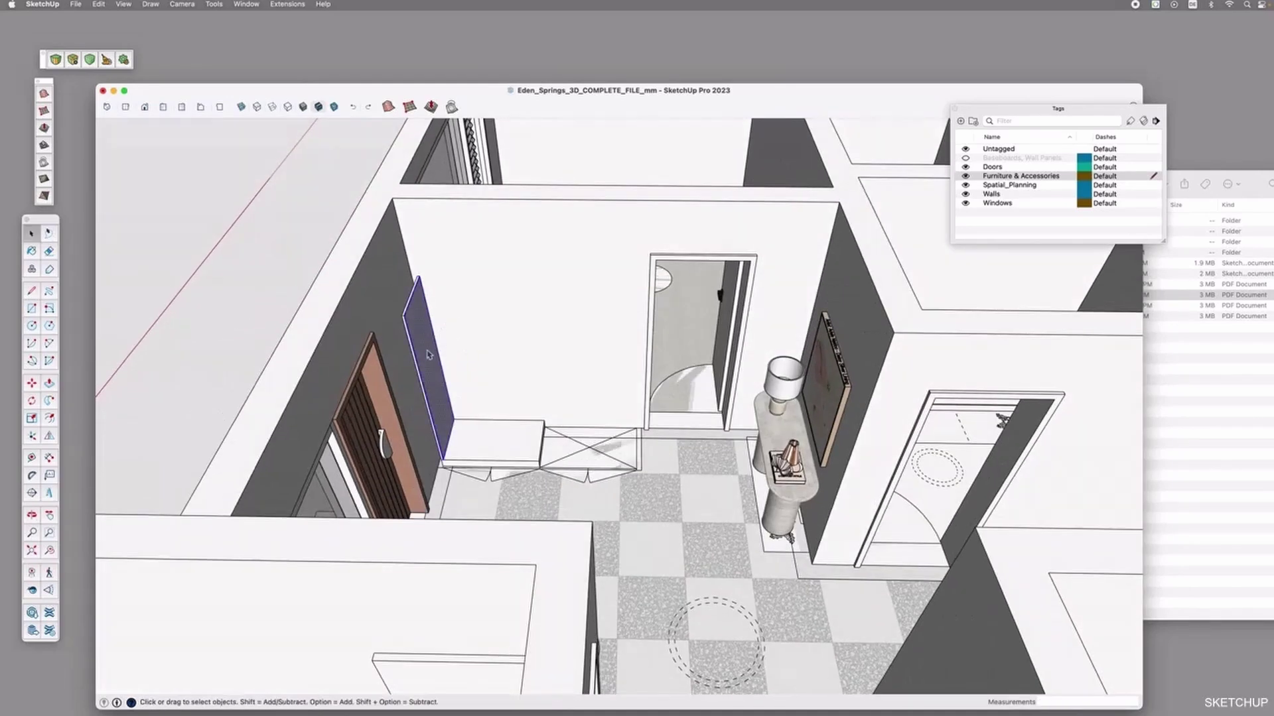
pyautogui.scroll(8, 458, 410)
# Copy the side panel to the right as the opposite cabinet side
pyautogui.press('m')
pyautogui.click(447, 398)
pyautogui.press('alt')
# Shift a panel copy 350 mm left, rotate it 90°, and set it against the left side as the back
pyautogui.press('alt')
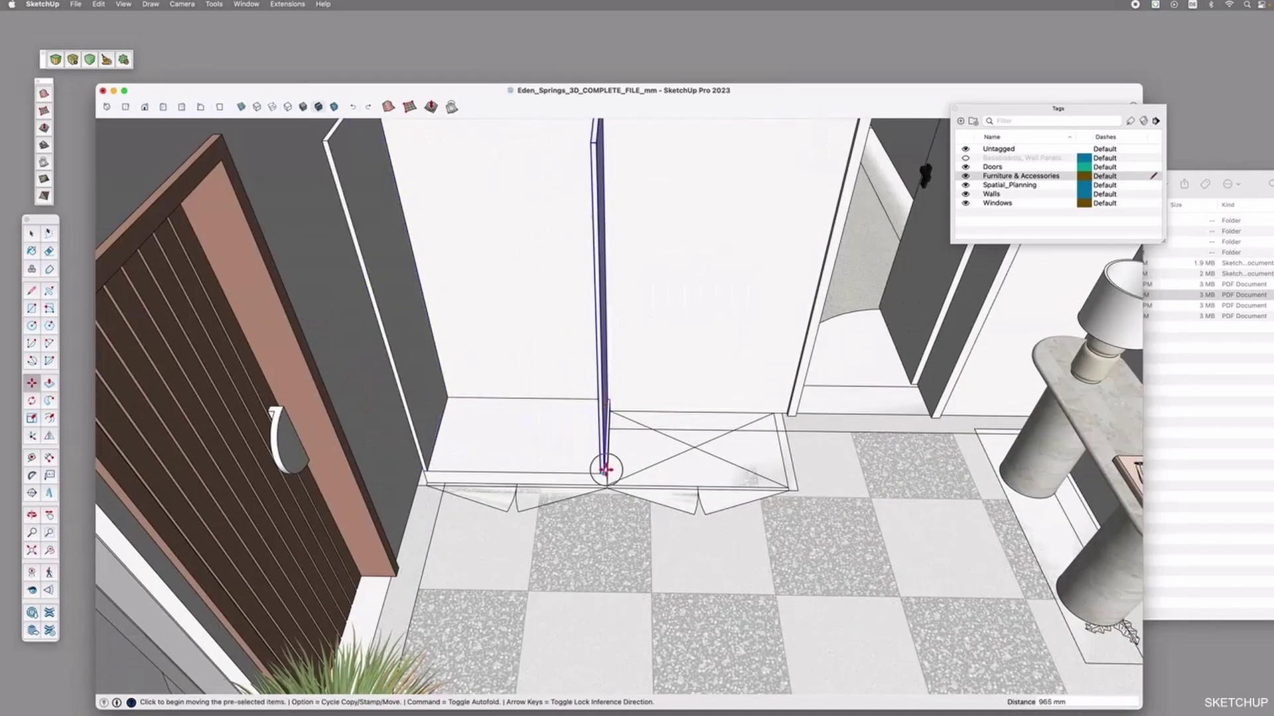
pyautogui.scroll(5, 603, 464)
pyautogui.click(646, 470)
pyautogui.scroll(-5, 619, 478)
pyautogui.click(619, 477)
pyautogui.press('alt')
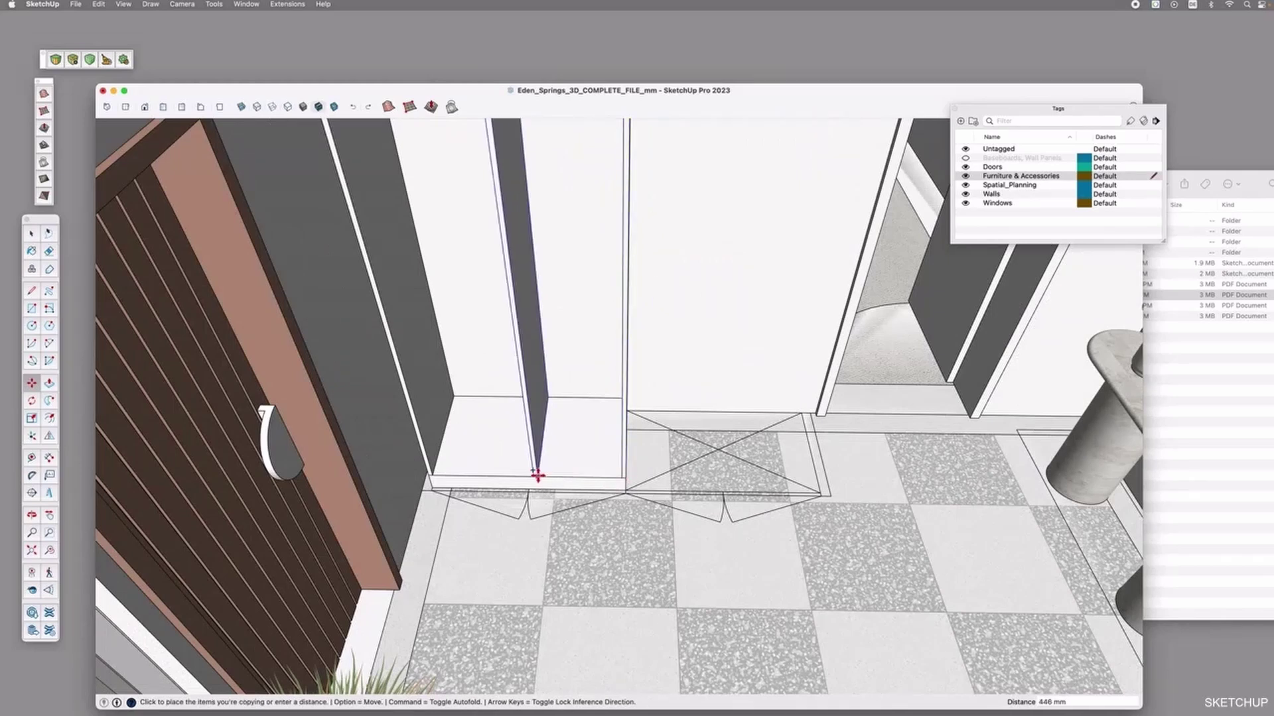
pyautogui.click(539, 477)
pyautogui.scroll(-5, 557, 471)
pyautogui.click(560, 298)
pyautogui.click(593, 316)
pyautogui.scroll(6, 527, 315)
pyautogui.click(511, 323)
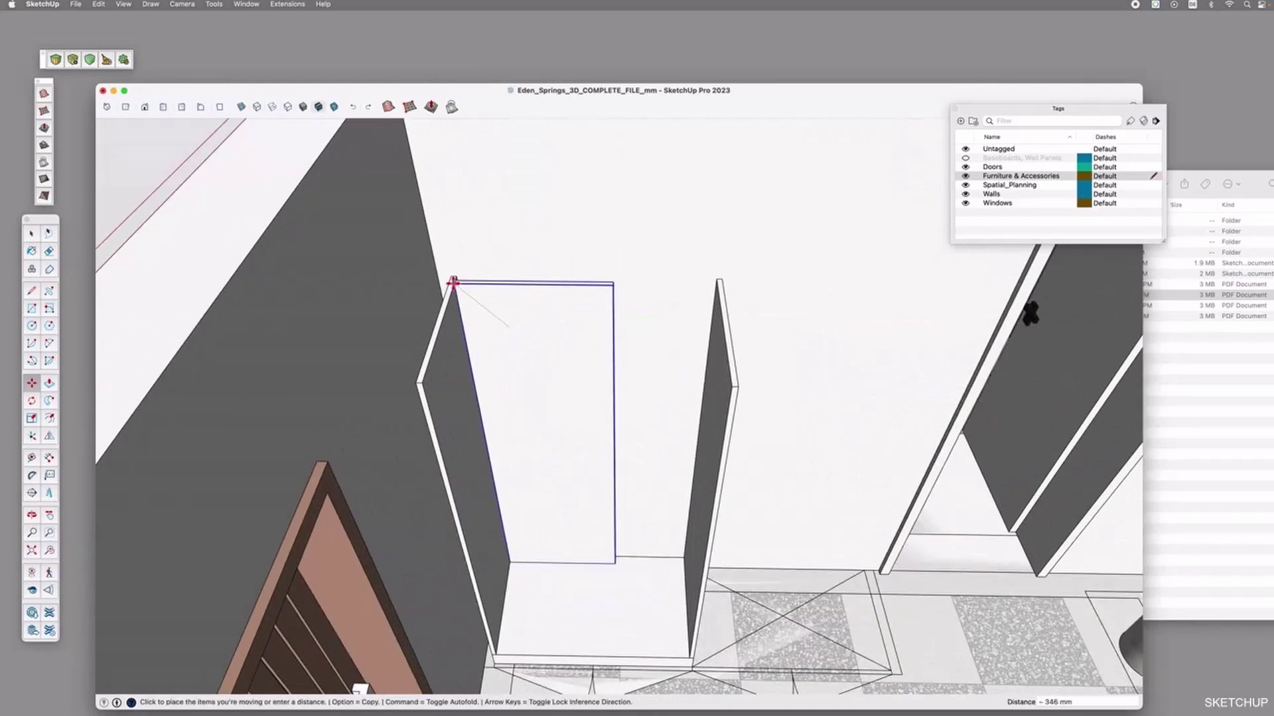
pyautogui.click(455, 278)
# Scale the back panel so it stretches across to the right side panel
pyautogui.click(32, 418)
pyautogui.click(615, 448)
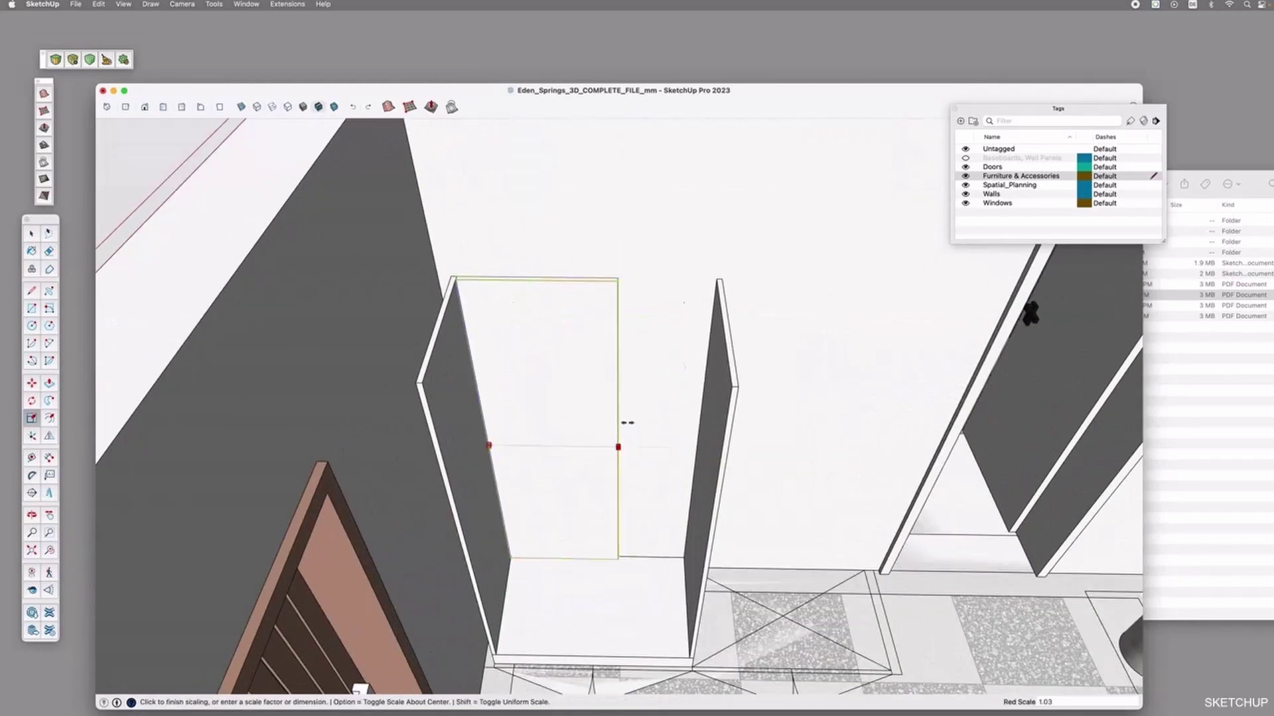
pyautogui.click(717, 280)
pyautogui.scroll(-5, 694, 497)
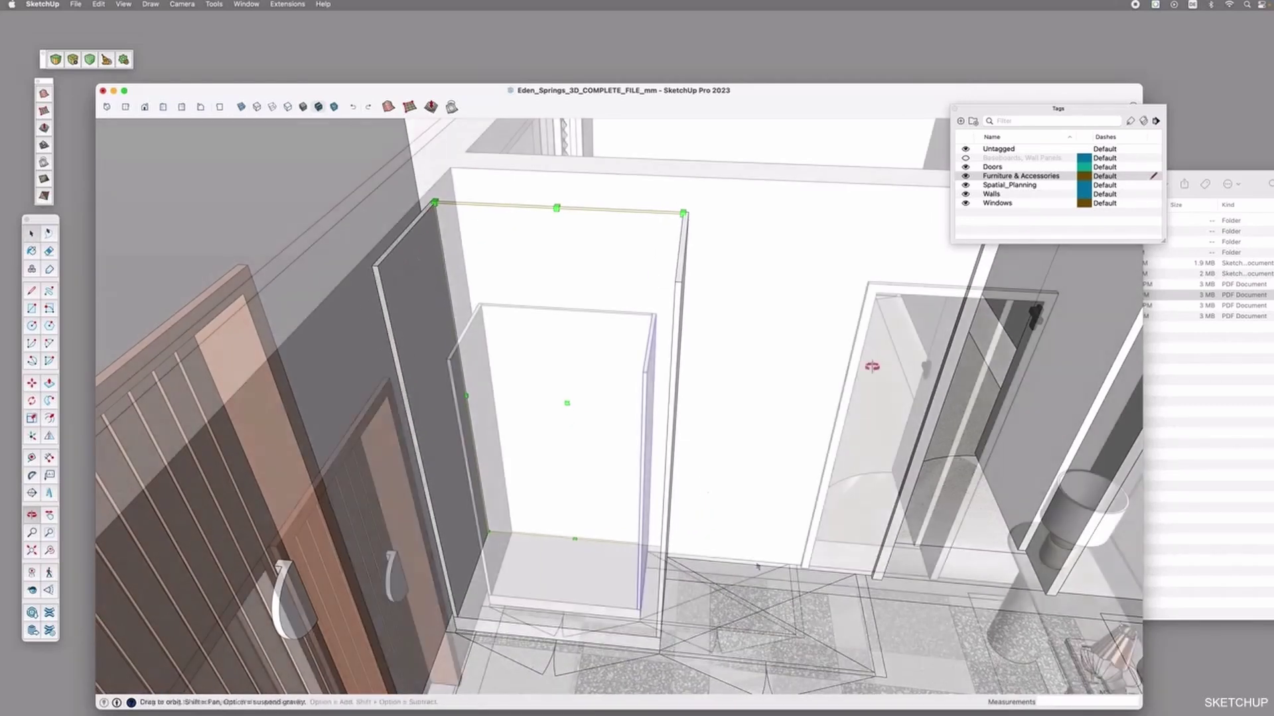
pyautogui.press('space')
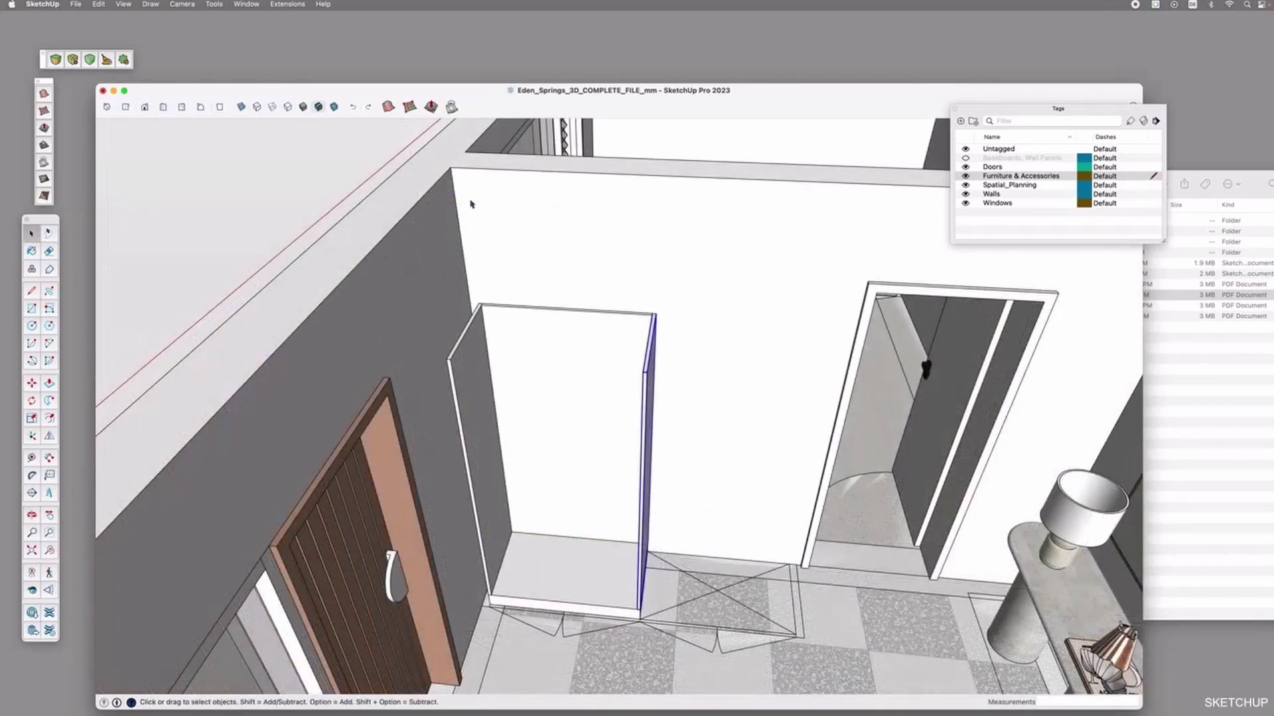
# Place a Tape Measure guide 2400 mm up from the wall base
pyautogui.press('t')
pyautogui.click(705, 556)
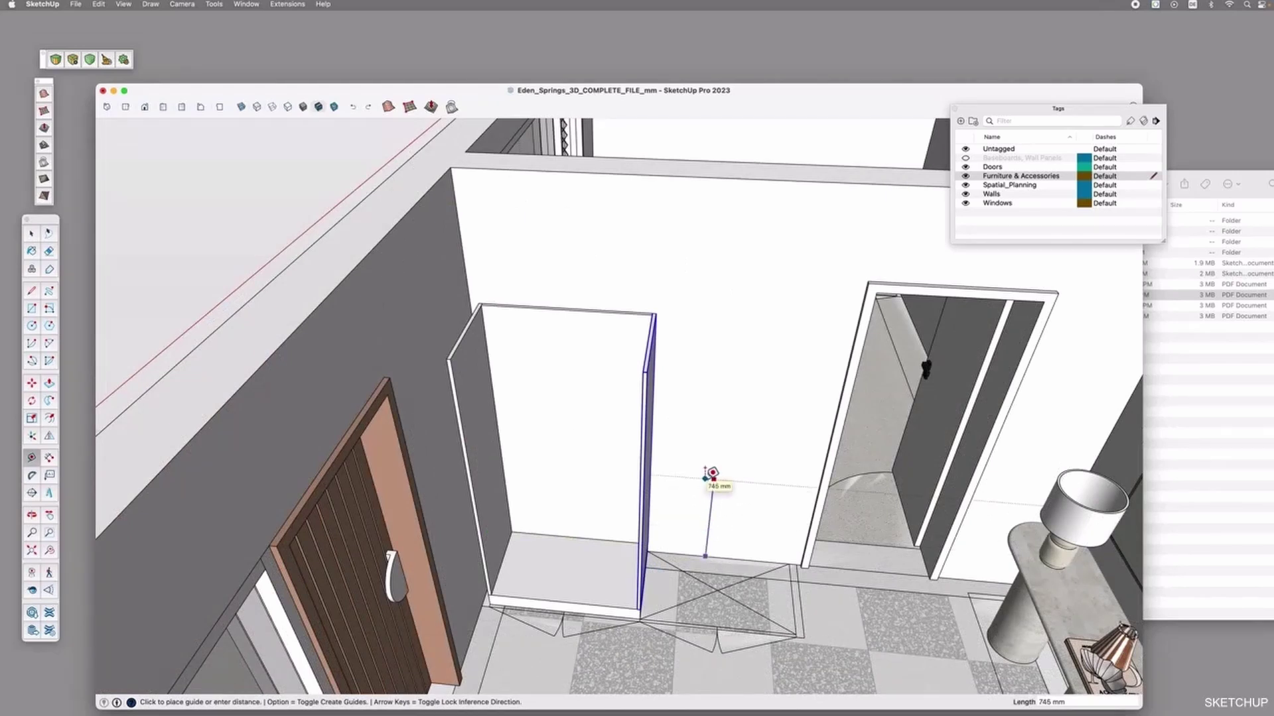
pyautogui.write('2400')
pyautogui.press('Return')
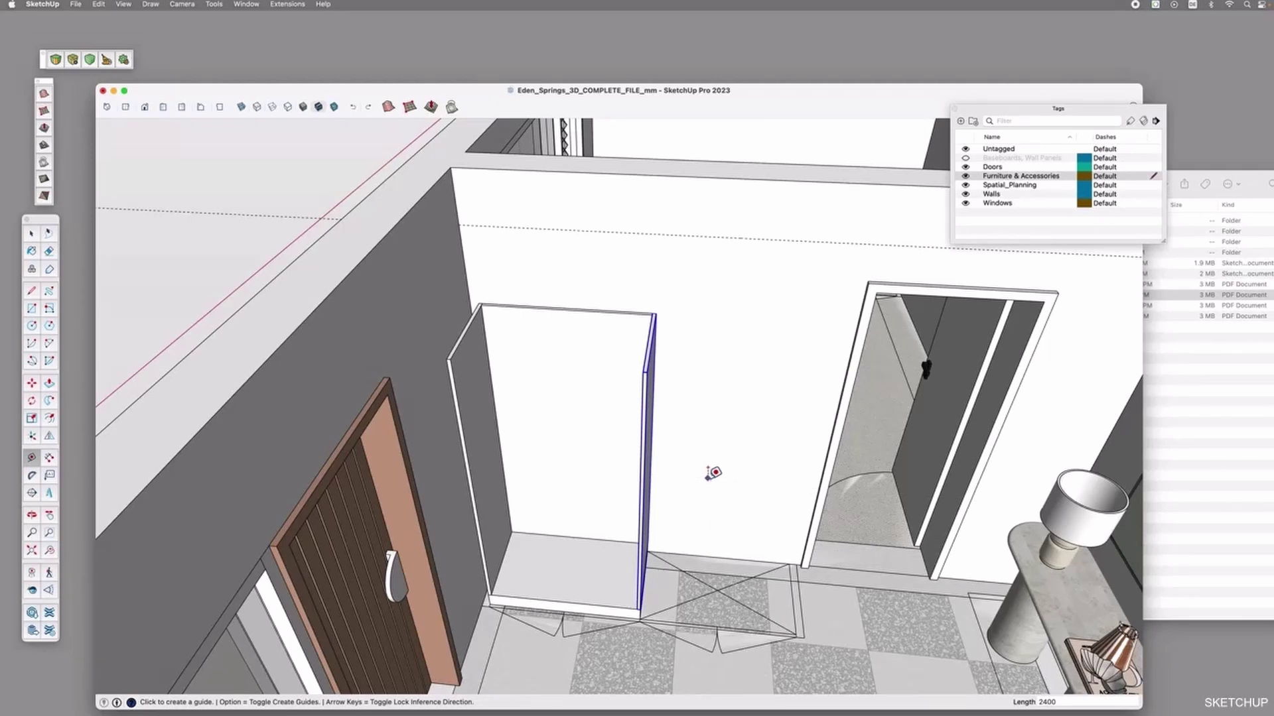
pyautogui.press('space')
# Draw a rectangle across the side panels' tops for the cabinet top
pyautogui.moveTo(713, 473); pyautogui.dragTo(531, 416, button='middle')
pyautogui.keyDown('shift'); pyautogui.click(441, 330); pyautogui.keyUp('shift')
pyautogui.press('r')
pyautogui.click(416, 335)
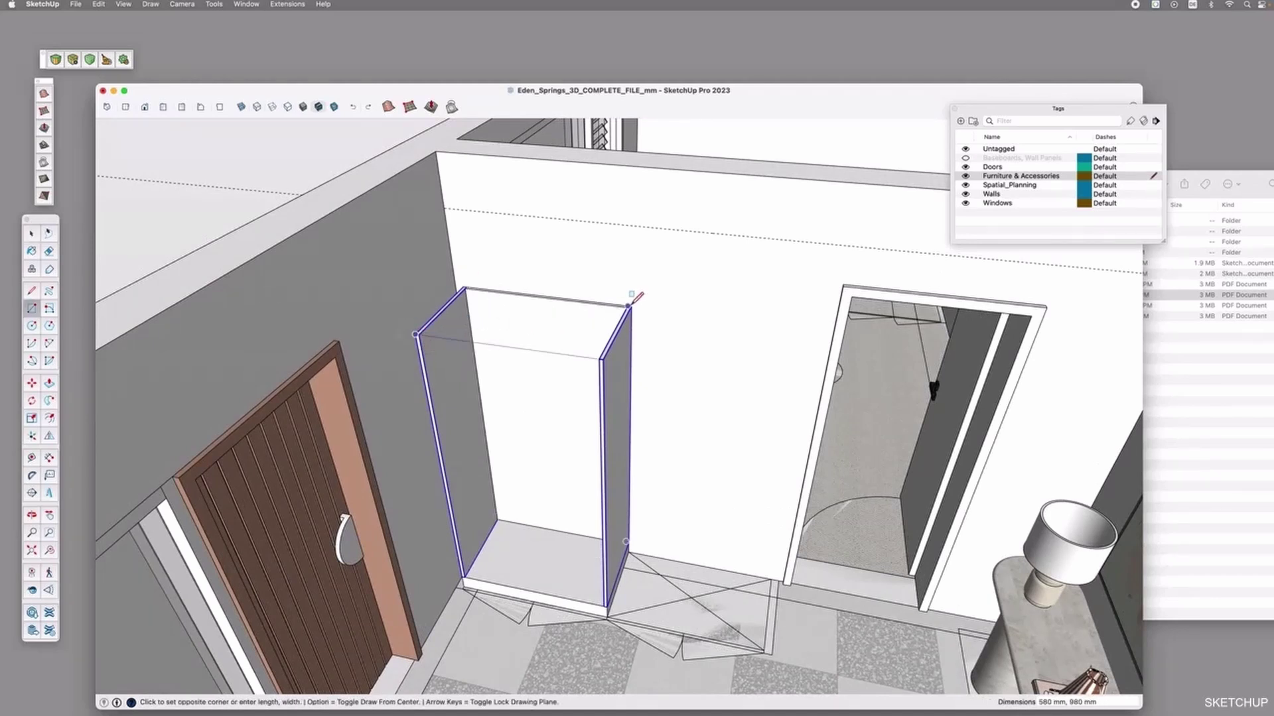
pyautogui.click(628, 306)
pyautogui.press('space')
pyautogui.click(574, 321)
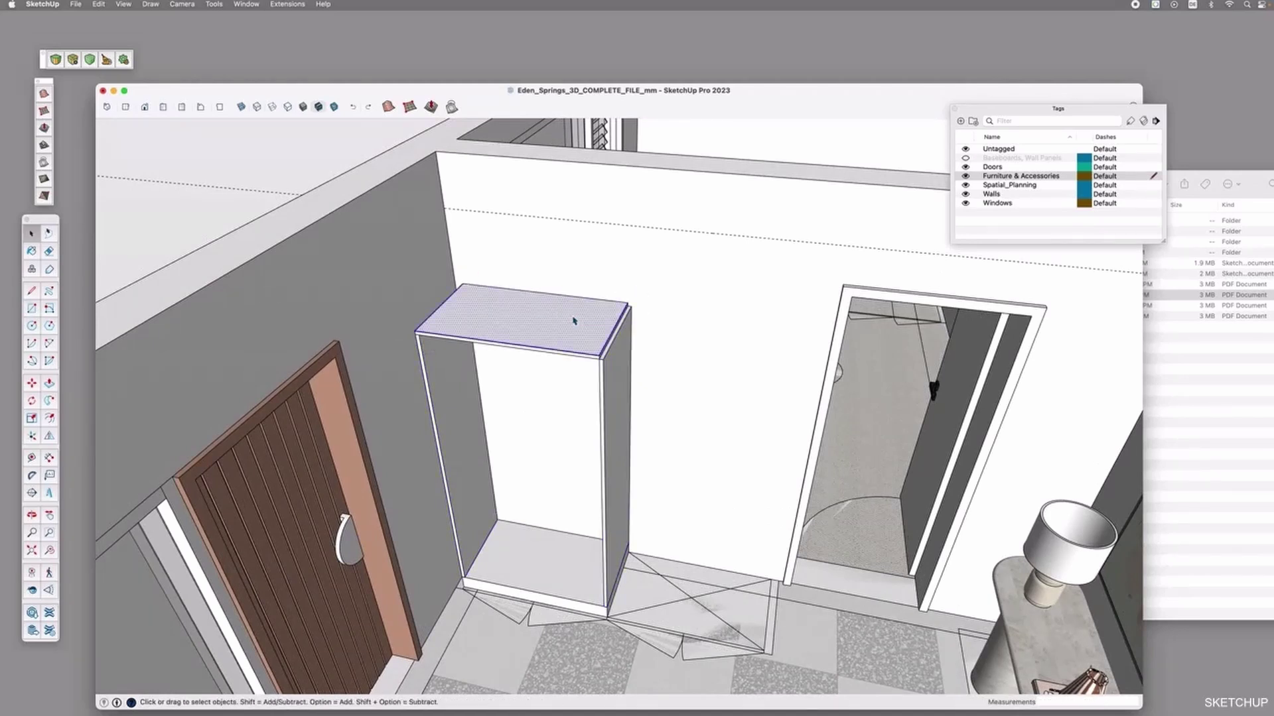
# Push/Pull the top rectangle into a 15 mm board and group it
pyautogui.scroll(5, 574, 321)
pyautogui.press('p')
pyautogui.click(573, 363)
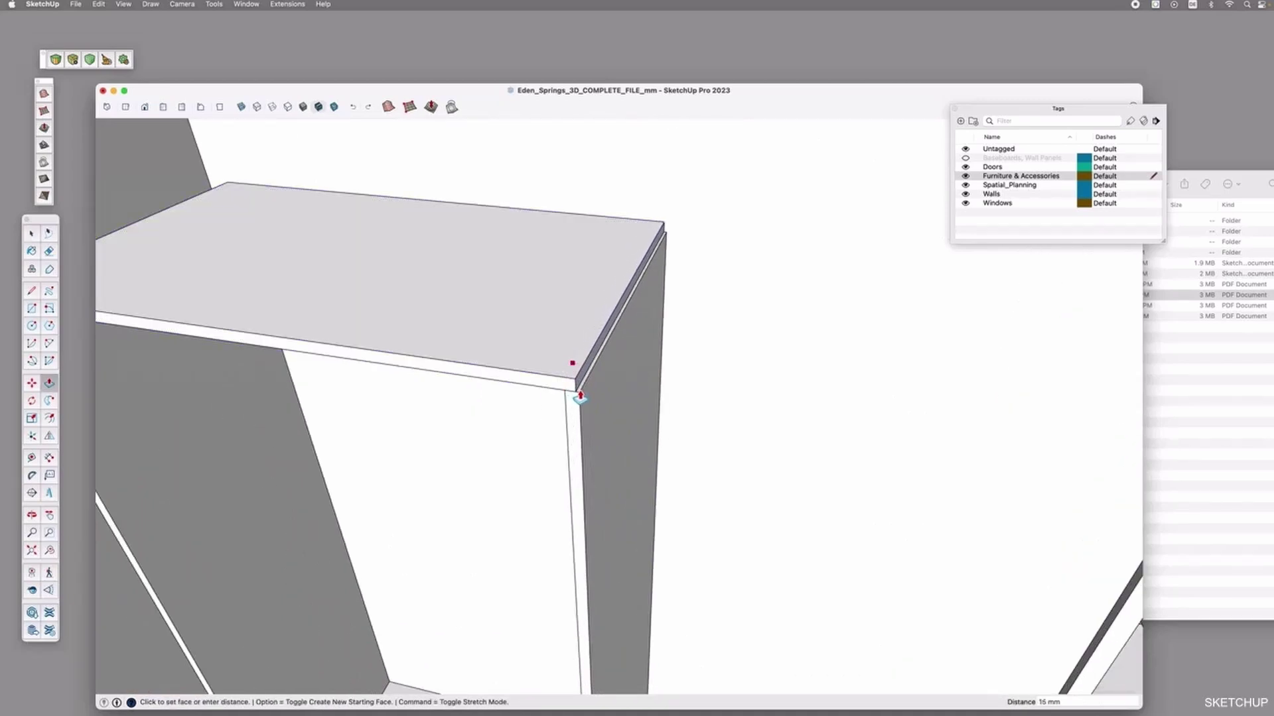
pyautogui.click(581, 397)
pyautogui.scroll(-5, 648, 362)
pyautogui.press('space')
pyautogui.tripleClick(560, 335)
pyautogui.press('super+g')
# Move the top board up so it floats above the cabinet
pyautogui.press('m')
pyautogui.click(457, 276)
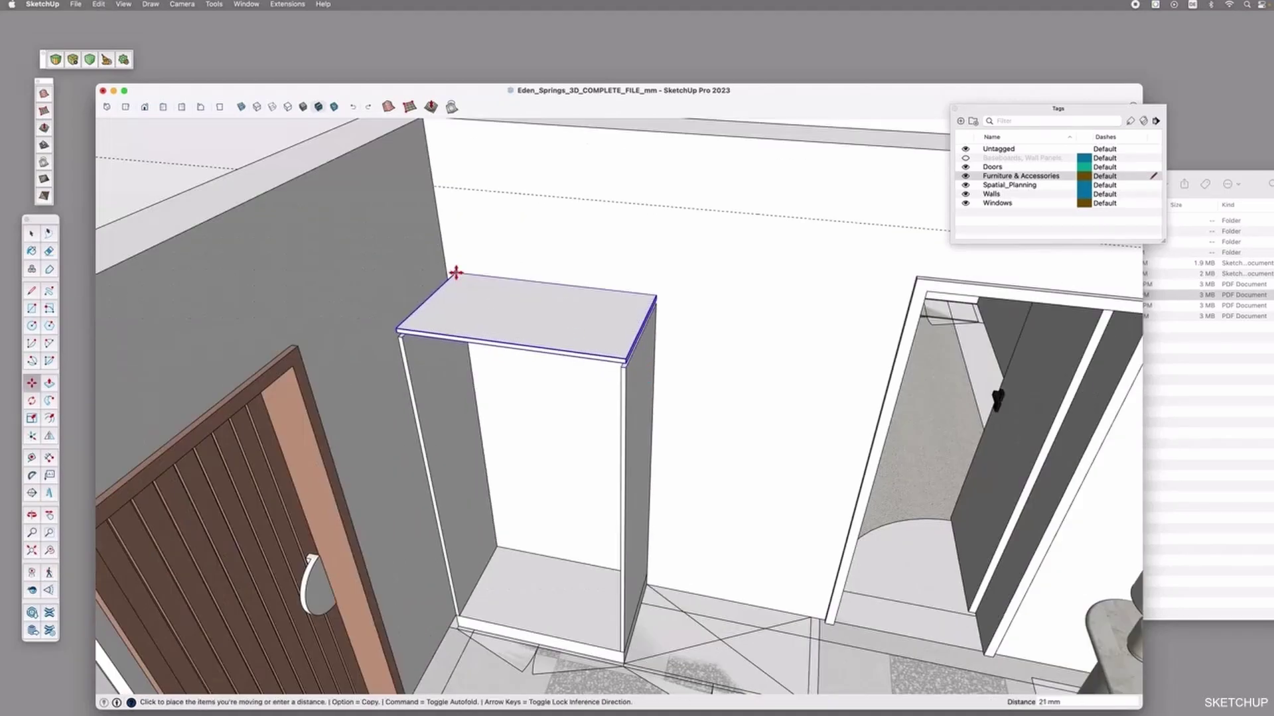
pyautogui.click(441, 187)
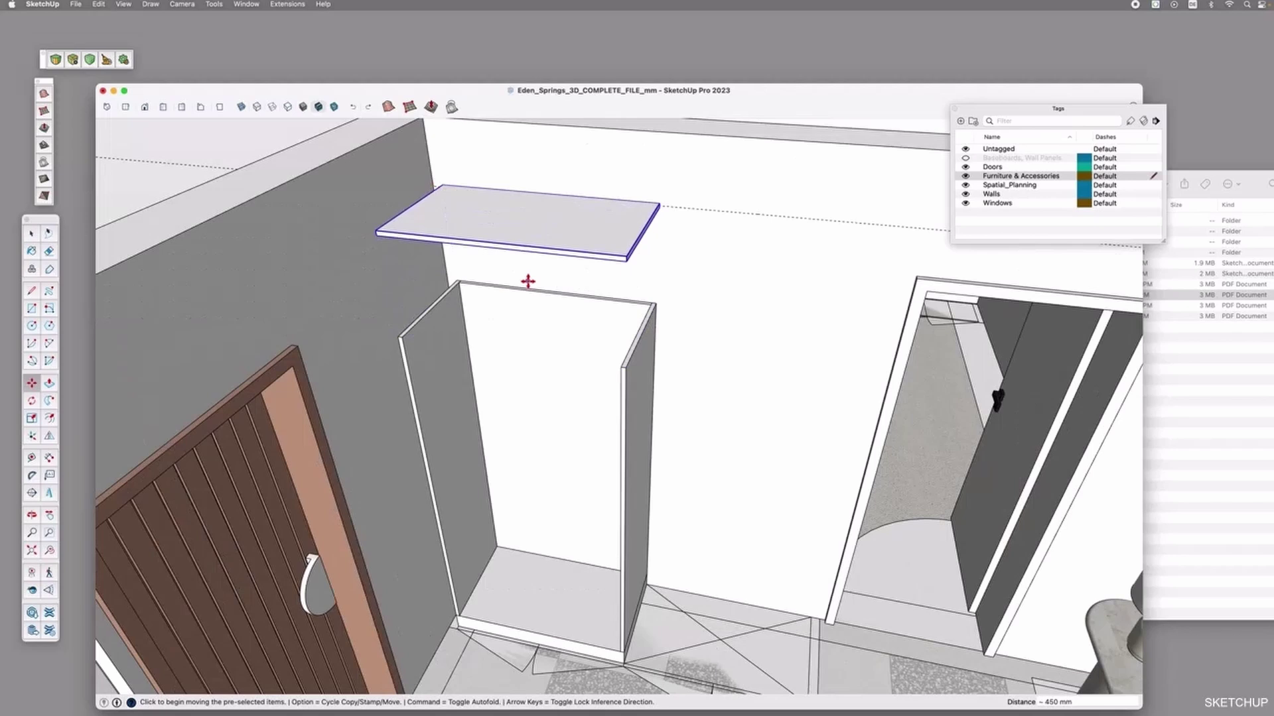
pyautogui.click(660, 206)
pyautogui.press('space')
pyautogui.click(446, 340)
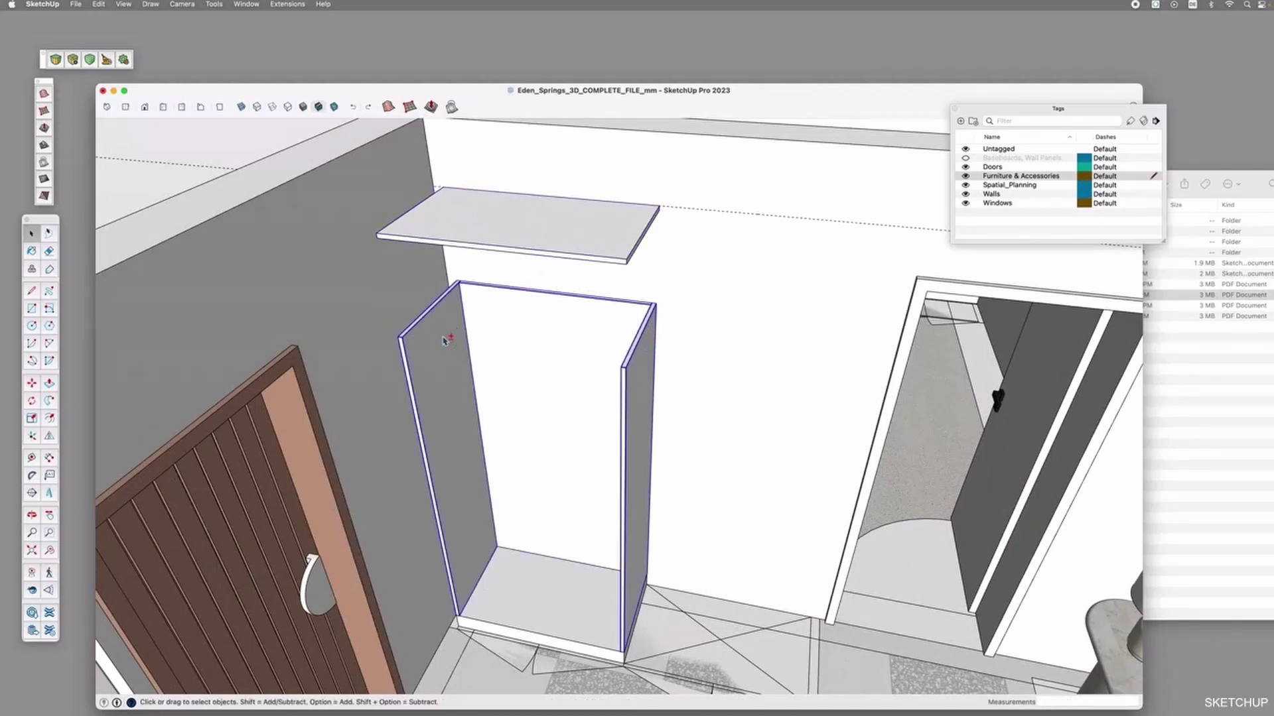
# Scale the cabinet carcass upward by 1.24 so its sides and back reach the top board
pyautogui.press('s')
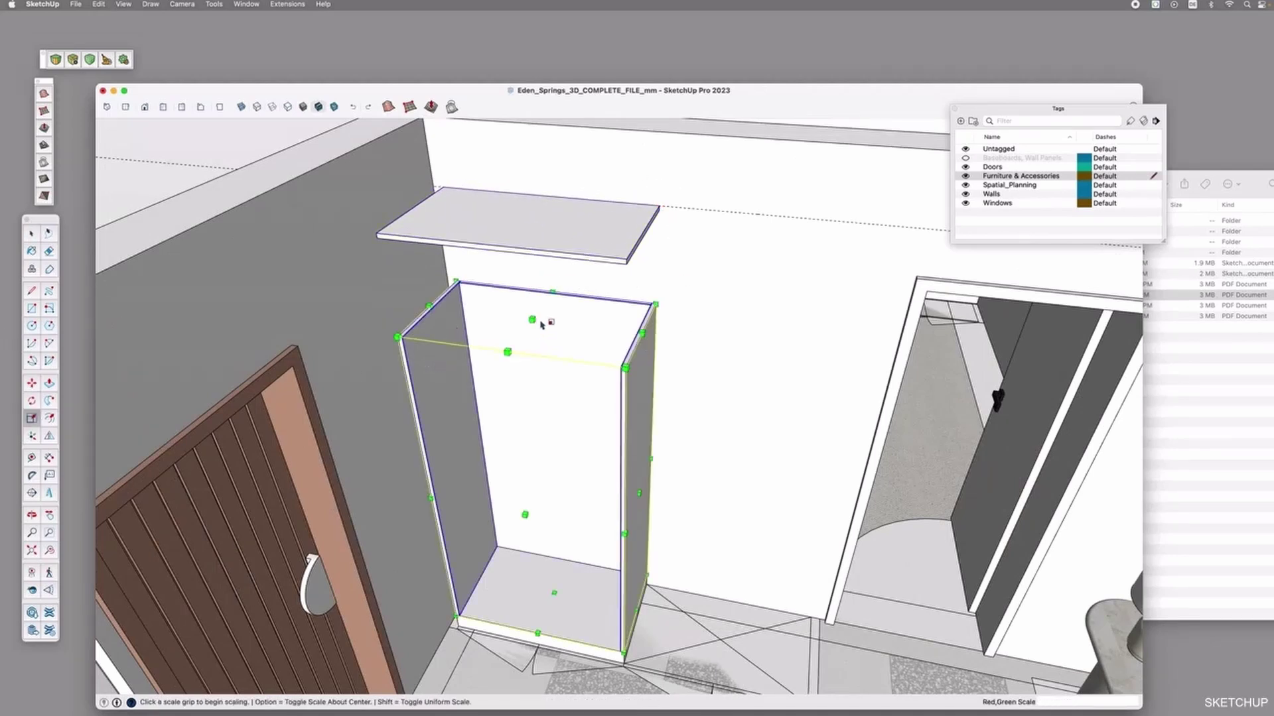
pyautogui.click(502, 280)
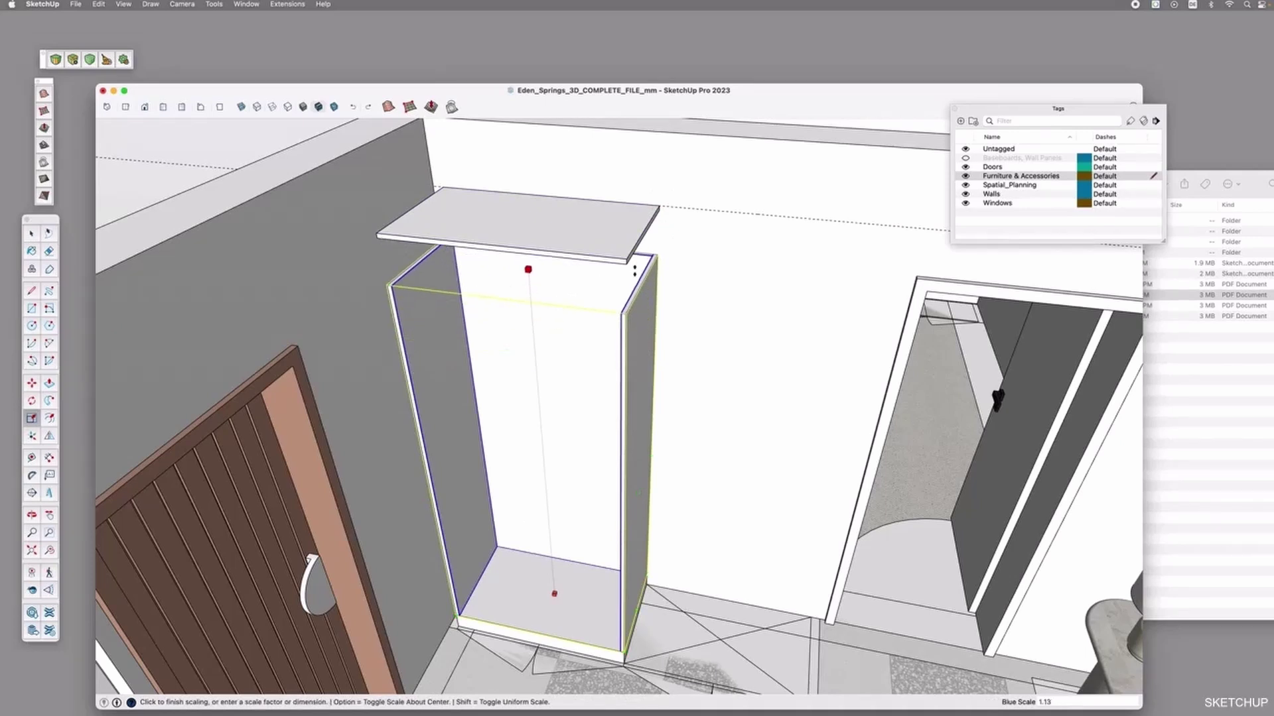
pyautogui.click(627, 264)
pyautogui.scroll(-2, 719, 276)
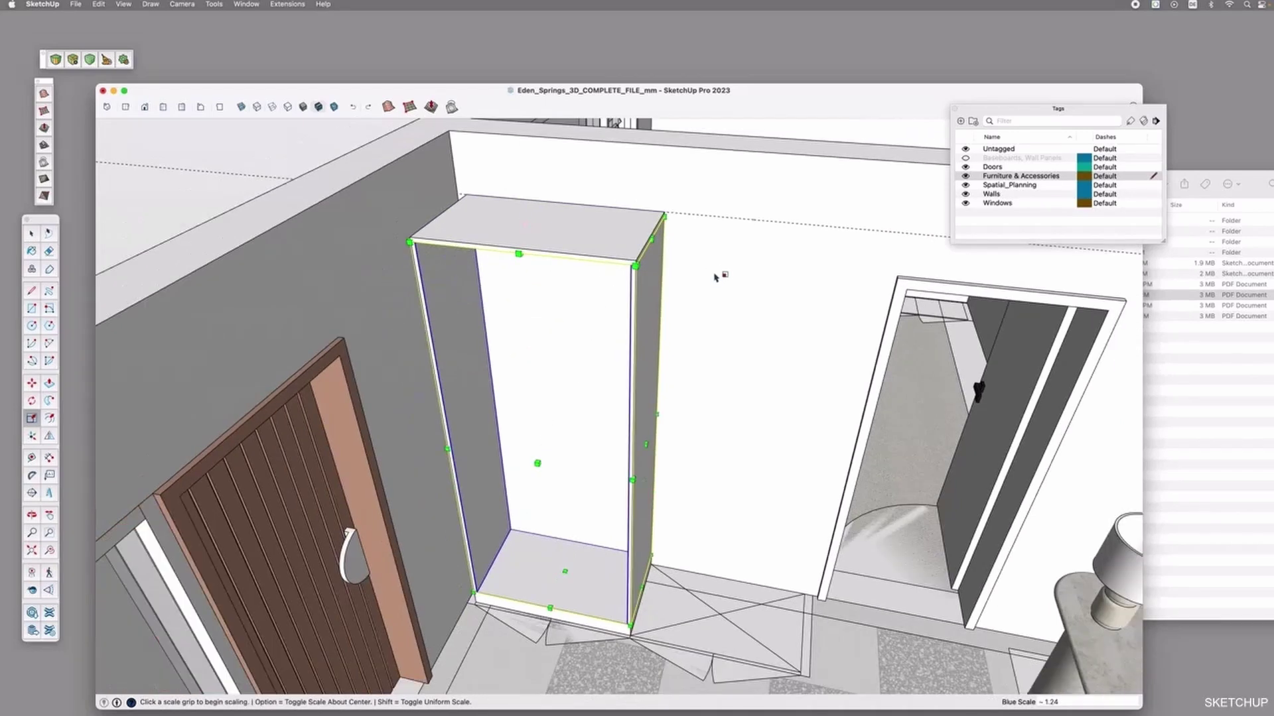
pyautogui.press('space')
pyautogui.moveTo(478, 609); pyautogui.dragTo(584, 585, button='middle')
# Draw a floor rectangle and Push/Pull it into a 2400 mm tall panel
pyautogui.press('r')
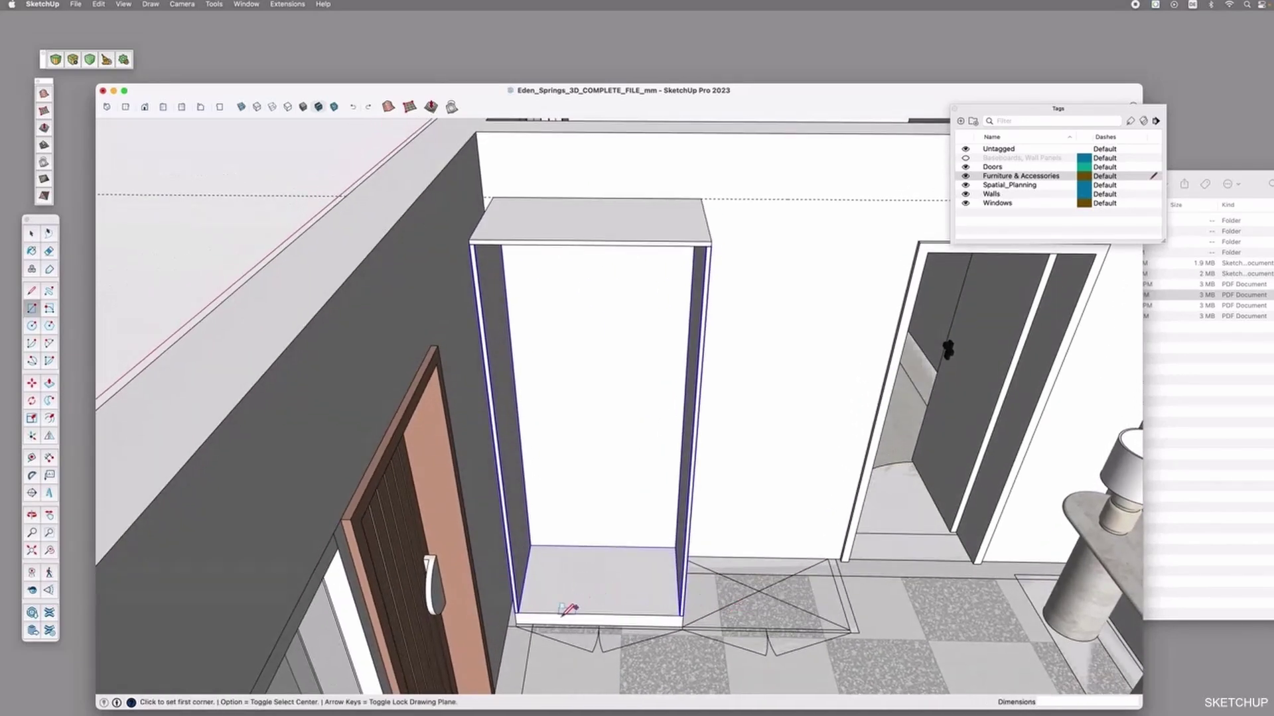
pyautogui.click(828, 560)
pyautogui.click(859, 629)
pyautogui.press('space')
pyautogui.click(845, 595)
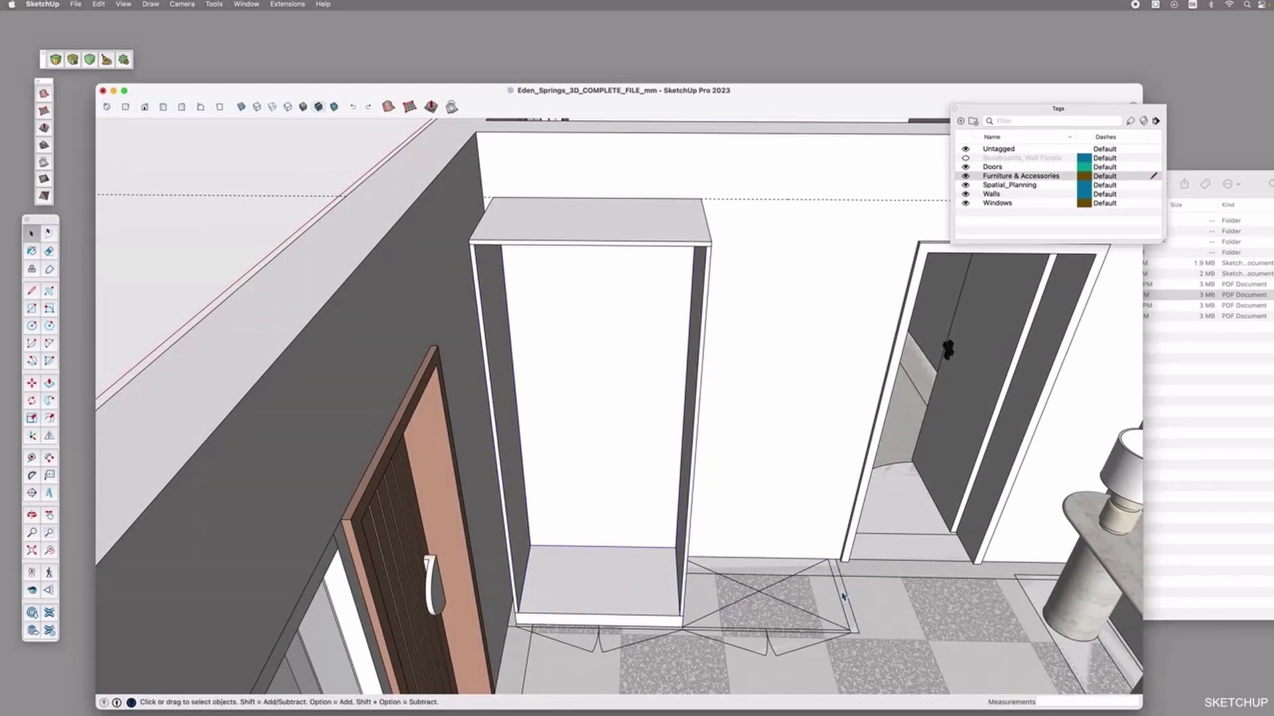
pyautogui.press('p')
pyautogui.click(841, 591)
pyautogui.click(712, 247)
pyautogui.press('space')
pyautogui.click(903, 383)
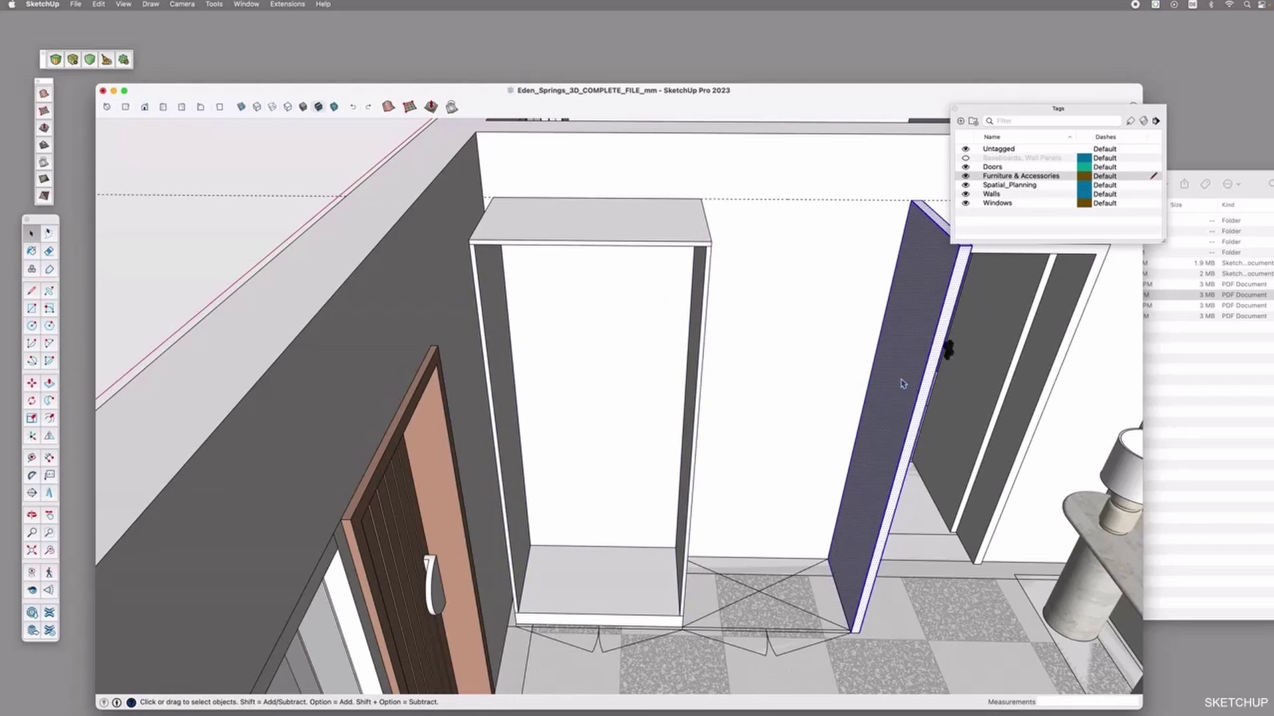
# Copy the tall panel over against the cabinet
pyautogui.press('m')
pyautogui.click(850, 633)
pyautogui.press('alt')
pyautogui.click(509, 627)
pyautogui.moveTo(598, 345); pyautogui.dragTo(573, 365, button='middle')
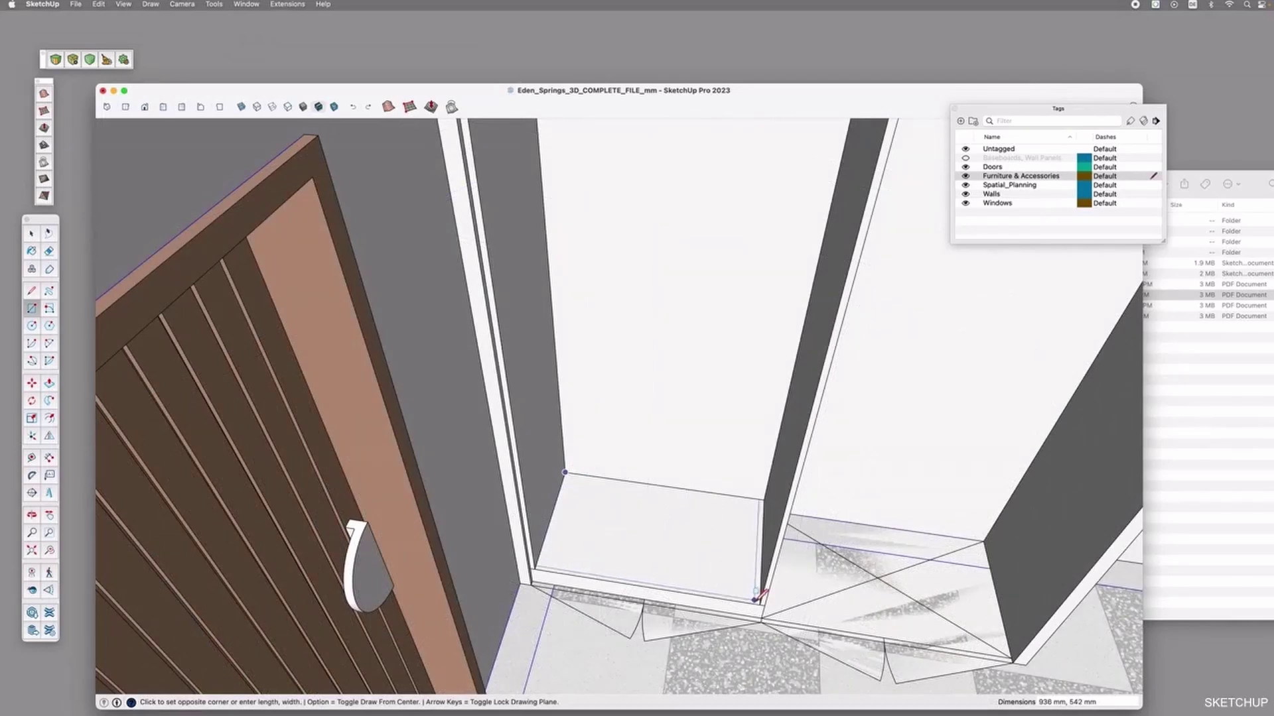
# Draw the cabinet floor face and raise it into a 20 mm base
pyautogui.click(761, 603)
pyautogui.press('space')
pyautogui.click(712, 529)
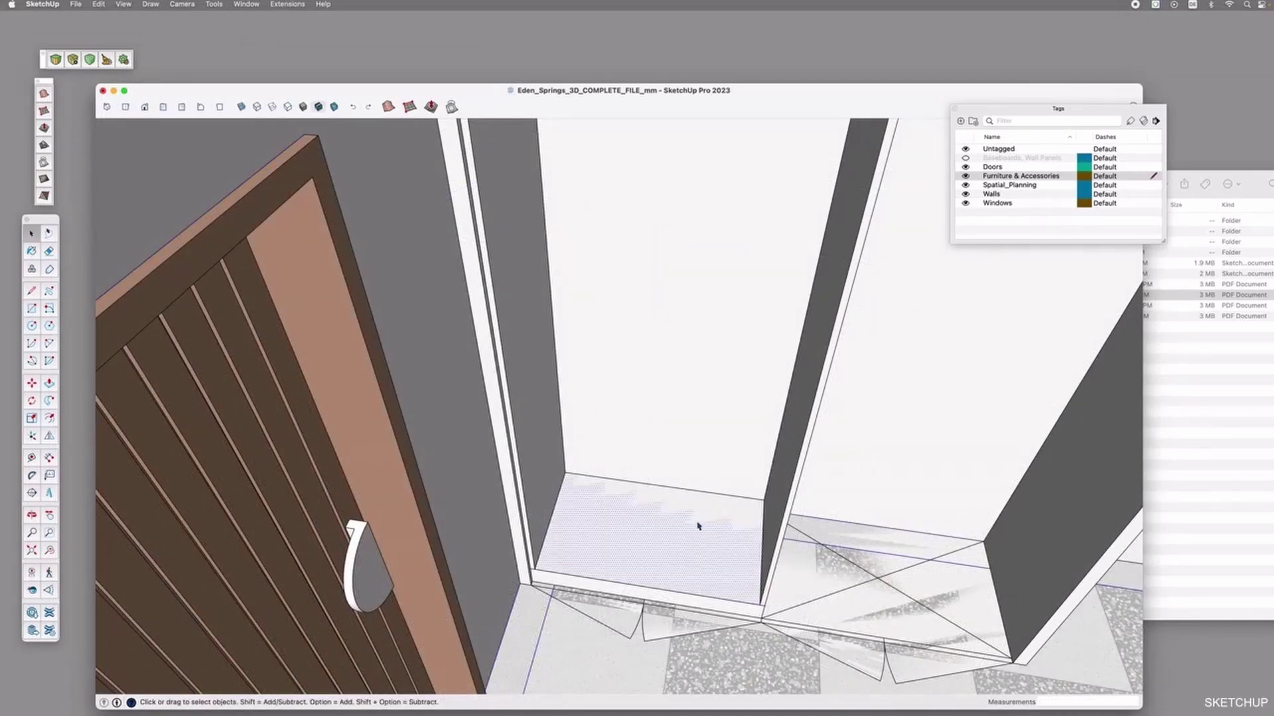
pyautogui.press('p')
pyautogui.click(695, 529)
pyautogui.write('20')
pyautogui.press('Return')
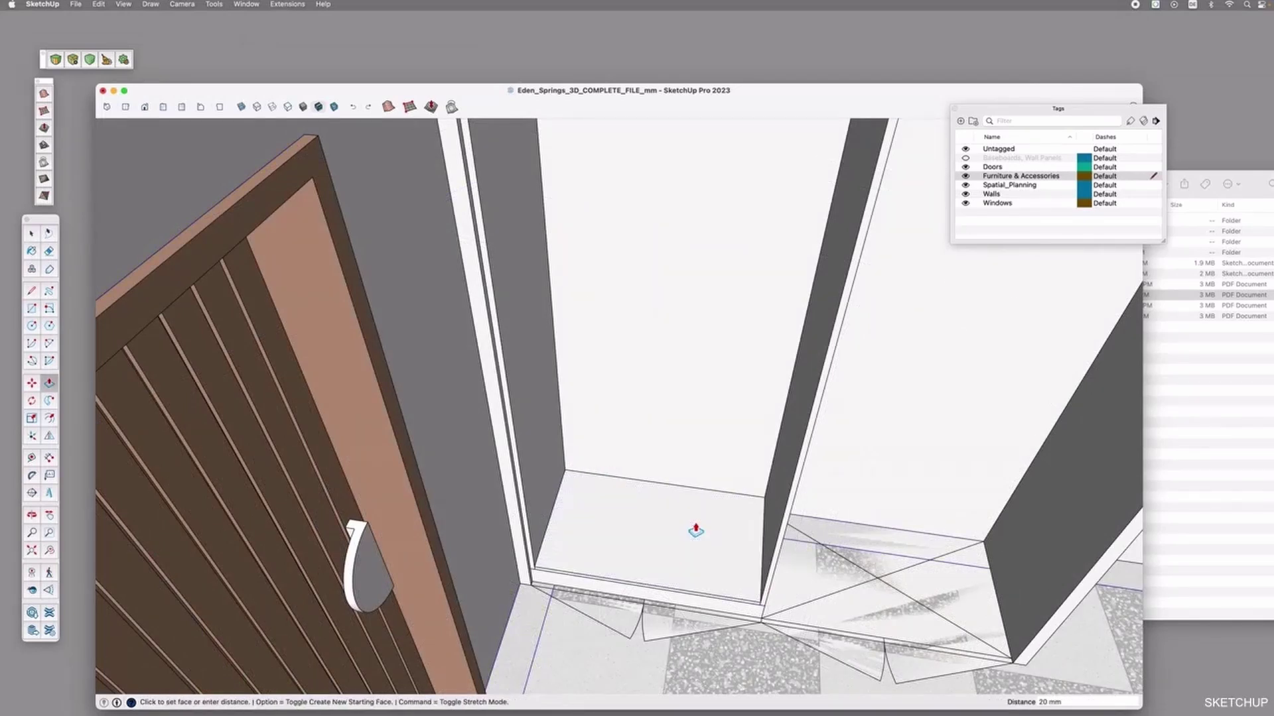
pyautogui.press('space')
pyautogui.click(691, 522)
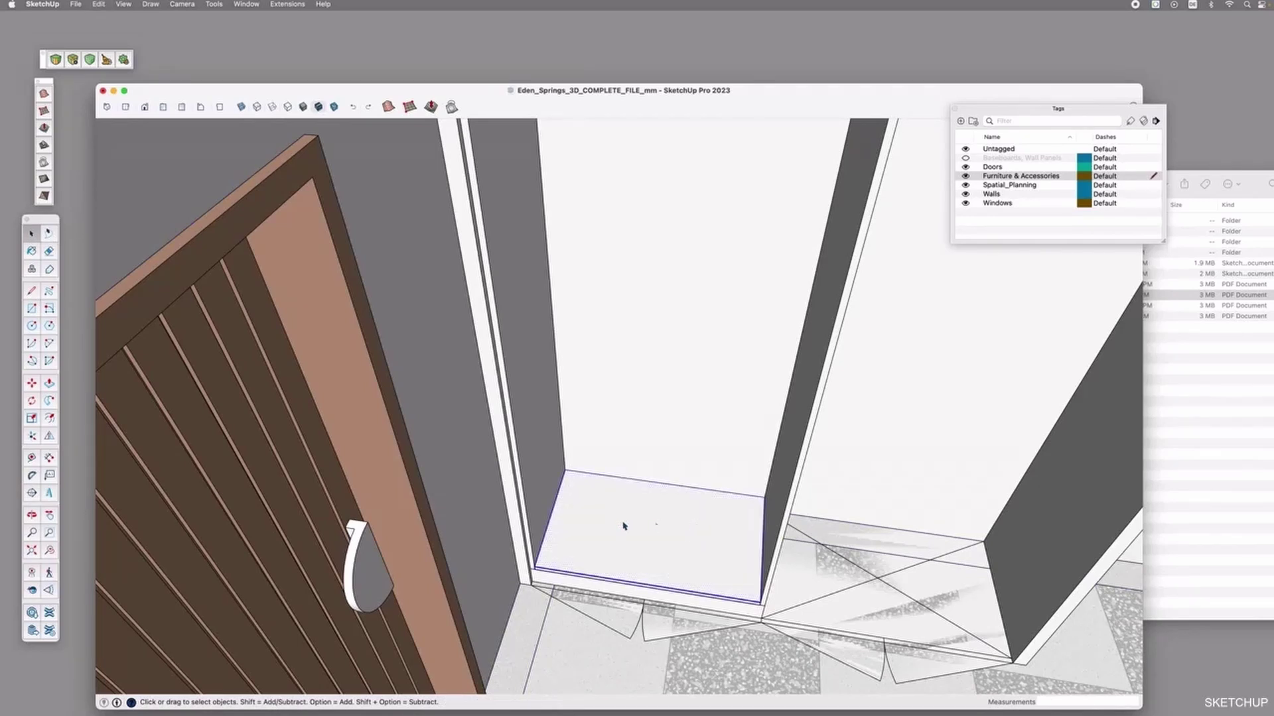
# Copy the 20 mm base upward and array it into three evenly spaced shelves
pyautogui.press('m')
pyautogui.click(565, 472)
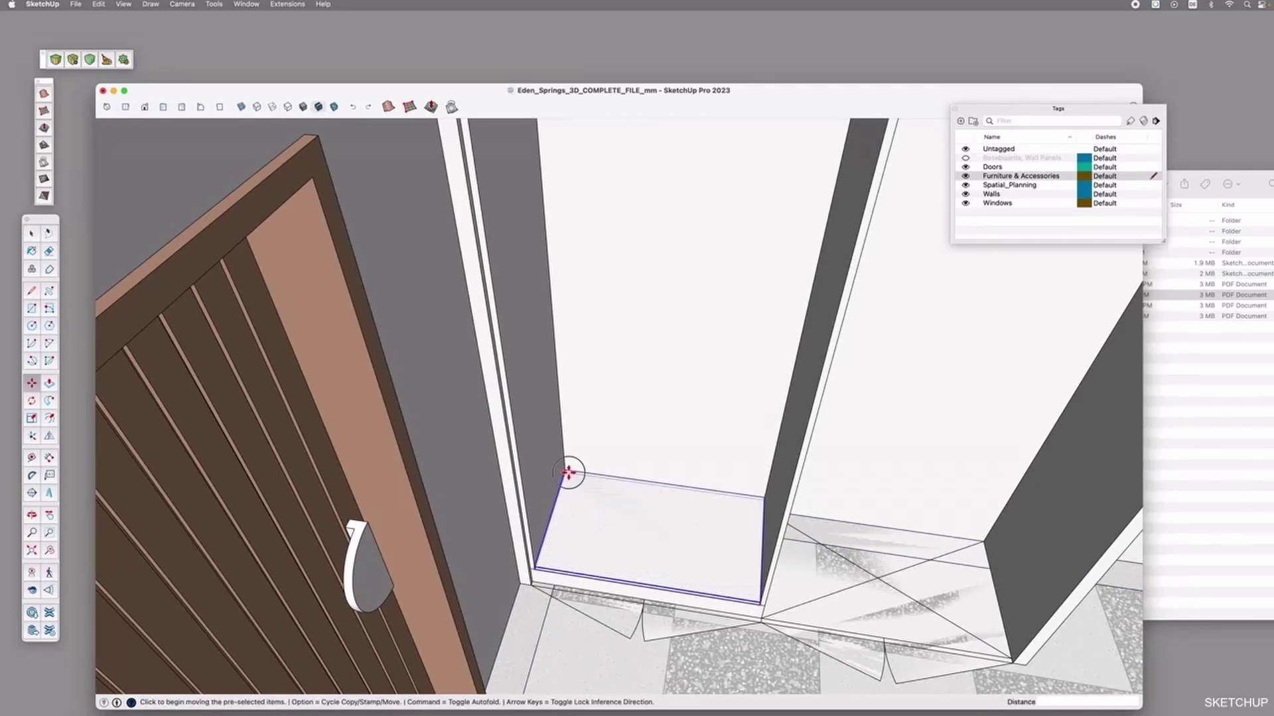
pyautogui.scroll(-5, 568, 471)
pyautogui.press('alt')
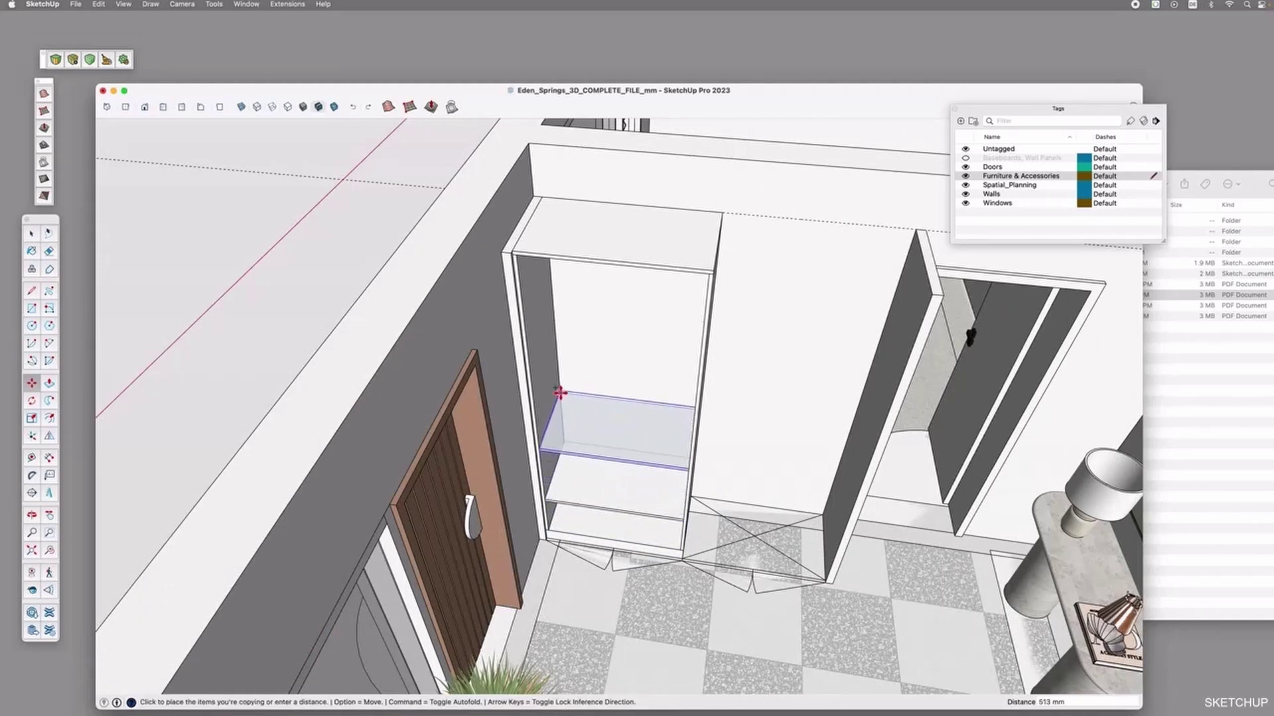
pyautogui.click(559, 399)
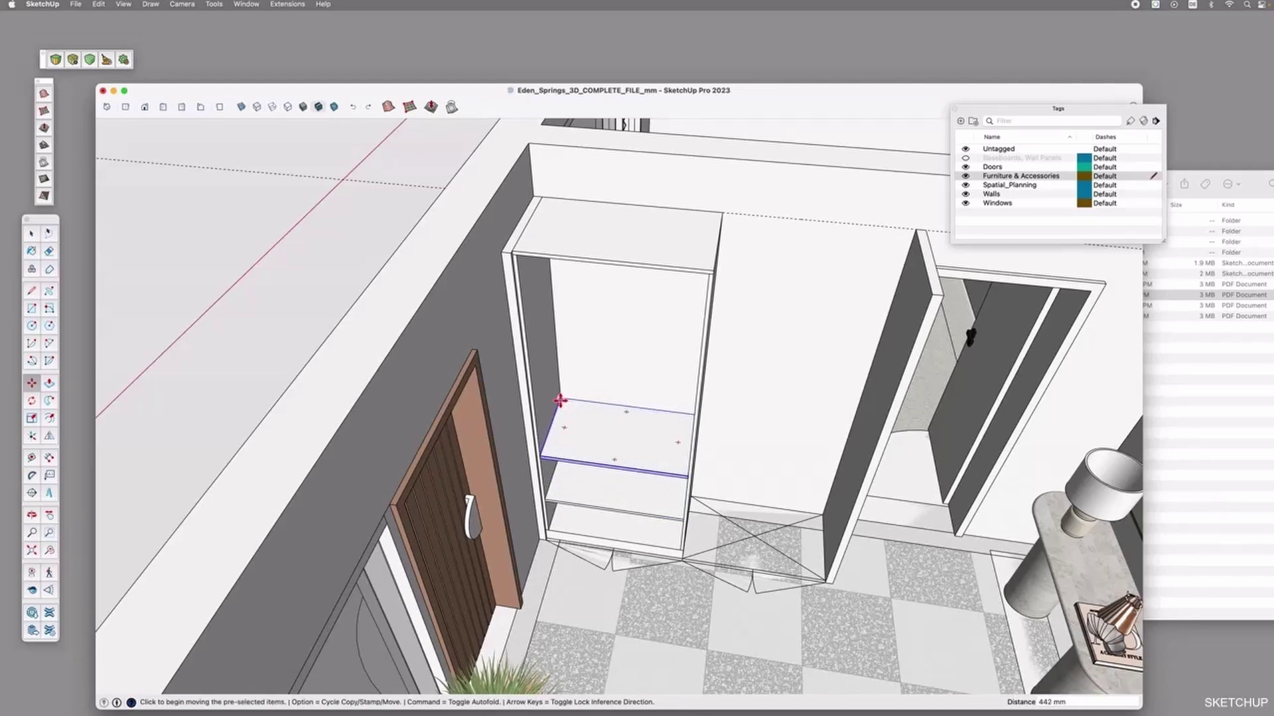
pyautogui.press('Return')
pyautogui.moveTo(559, 401); pyautogui.dragTo(568, 441, button='middle')
# Select the cabinet's top, both side panels and all the shelves
pyautogui.press('space')
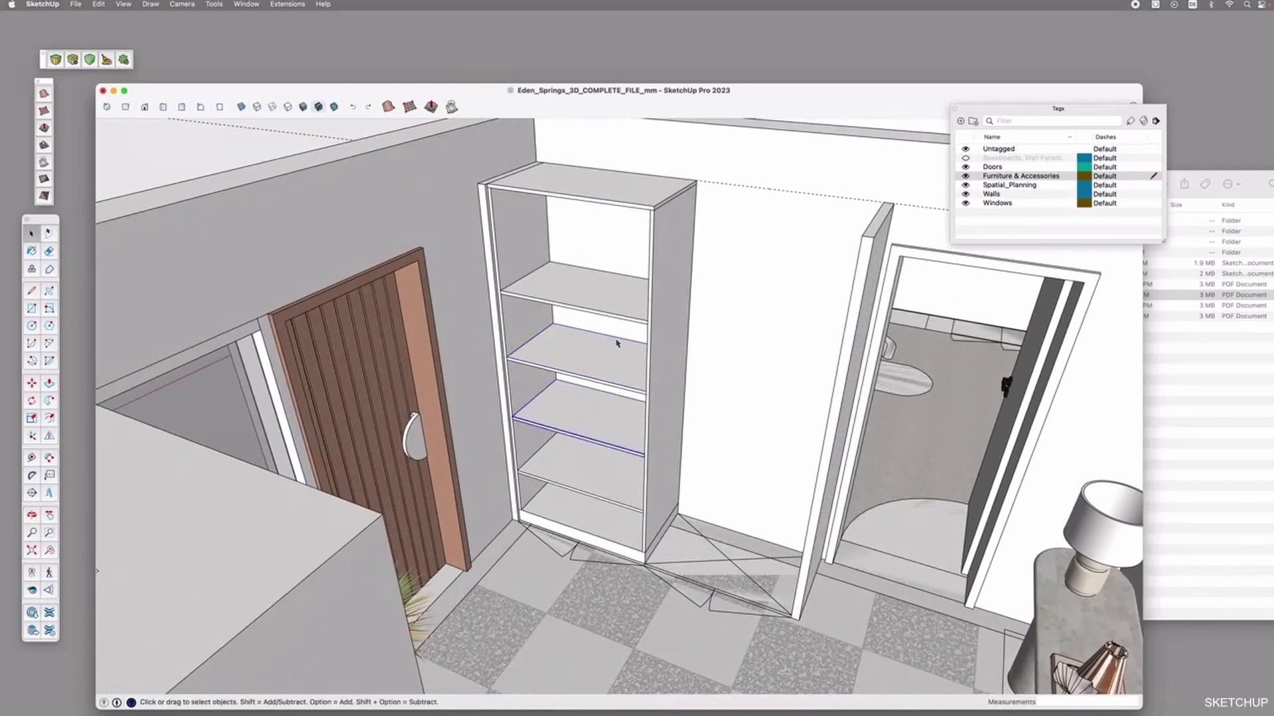
pyautogui.click(650, 208)
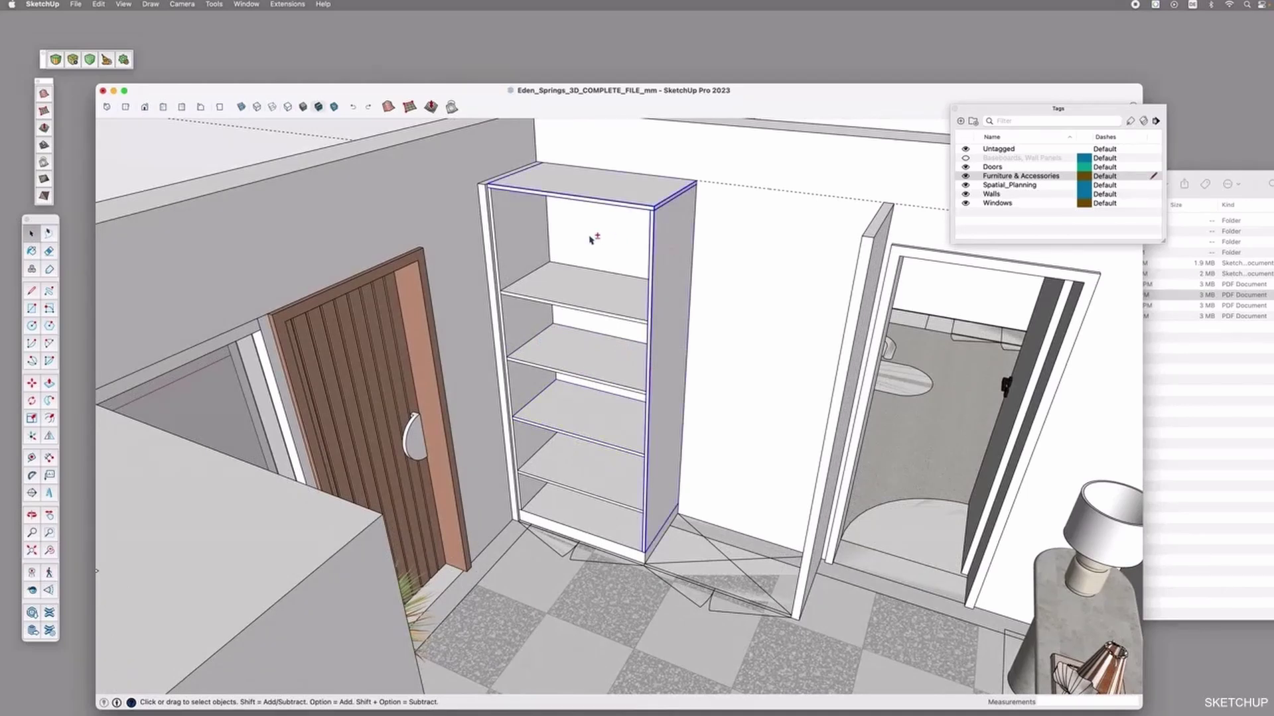
pyautogui.keyDown('shift'); pyautogui.click(539, 237); pyautogui.keyUp('shift')
pyautogui.keyDown('shift'); pyautogui.click(542, 292); pyautogui.keyUp('shift')
pyautogui.keyDown('shift'); pyautogui.click(551, 345); pyautogui.keyUp('shift')
pyautogui.keyDown('shift'); pyautogui.click(556, 472); pyautogui.keyUp('shift')
pyautogui.keyDown('shift'); pyautogui.click(555, 499); pyautogui.keyUp('shift')
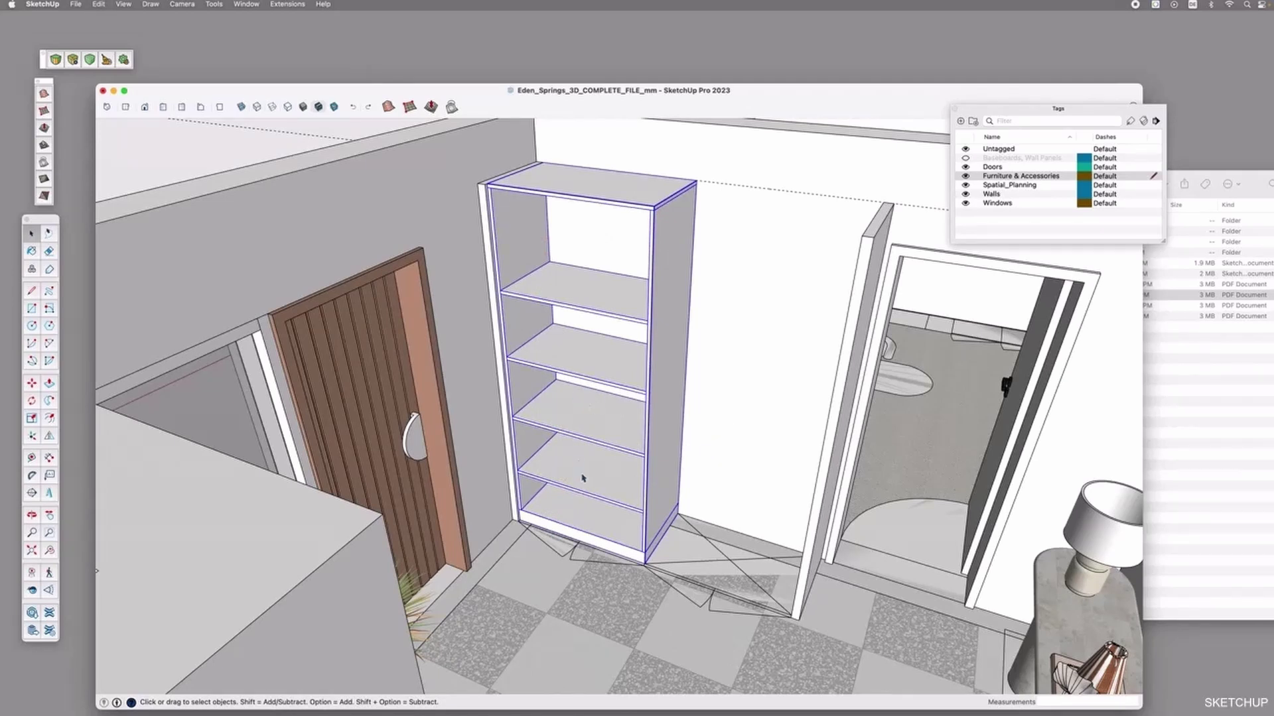
# Enter the bookcase component and zoom in to face its front
pyautogui.doubleClick(562, 285)
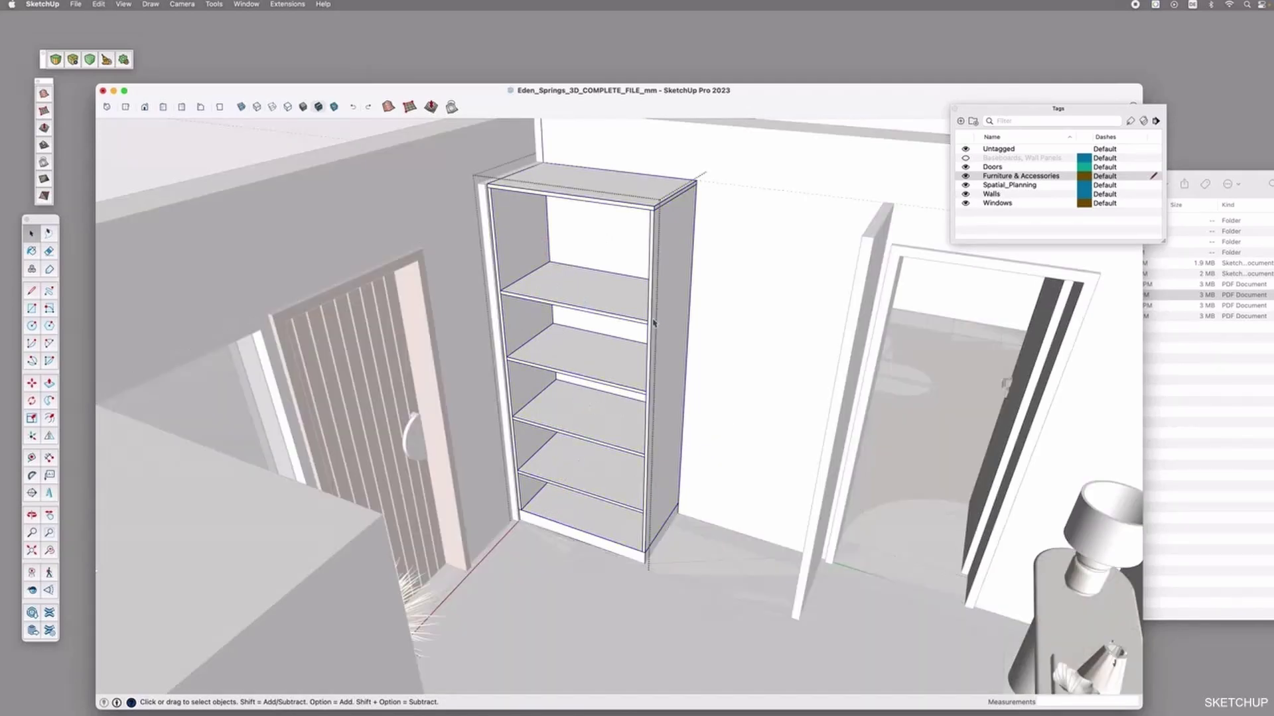
pyautogui.scroll(3, 577, 438)
pyautogui.moveTo(583, 447); pyautogui.dragTo(595, 484, button='middle')
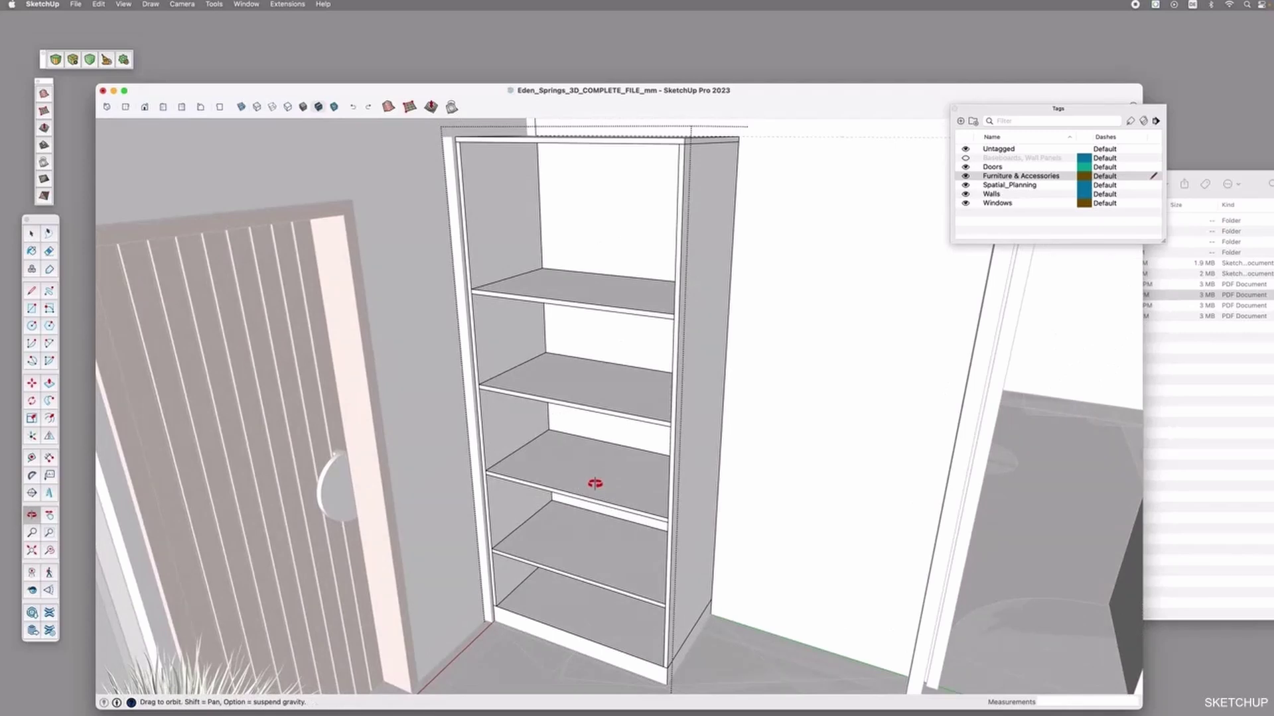
# Add Tape Measure guides 500 mm from the left edge, 1700 mm up, and 600 mm below the top
pyautogui.press('t')
pyautogui.click(459, 171)
pyautogui.click(568, 131)
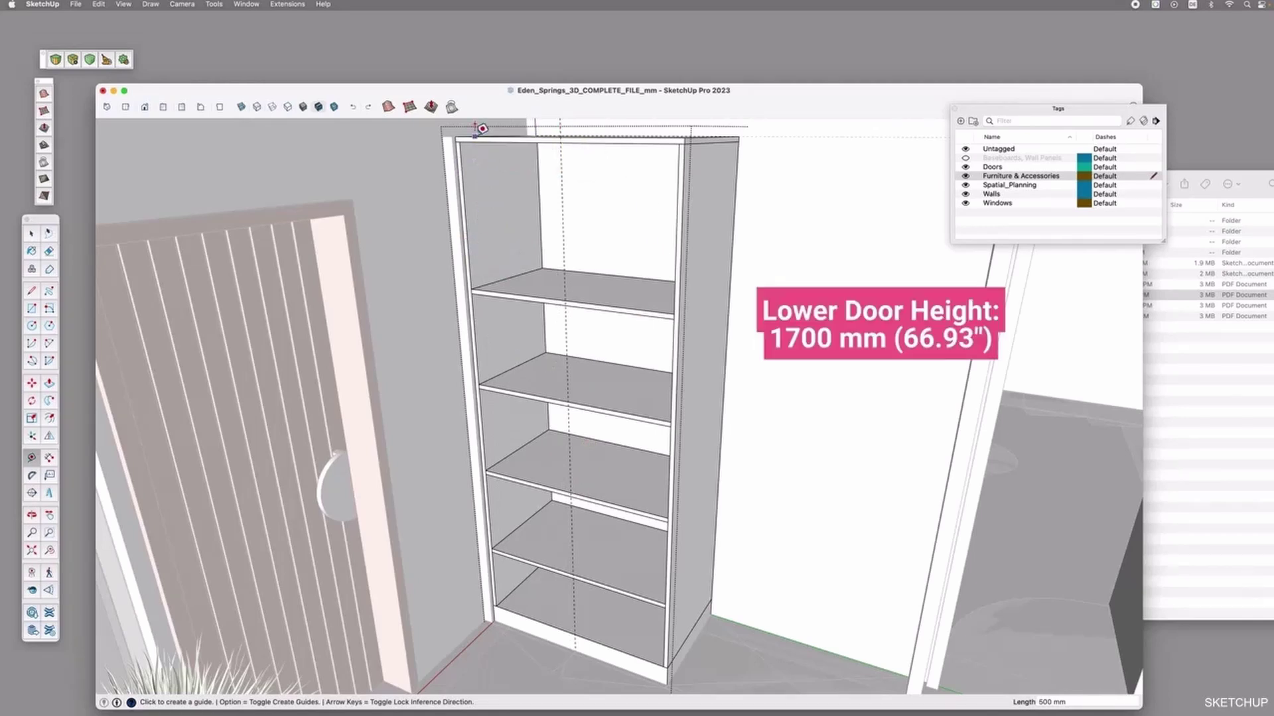
pyautogui.click(518, 612)
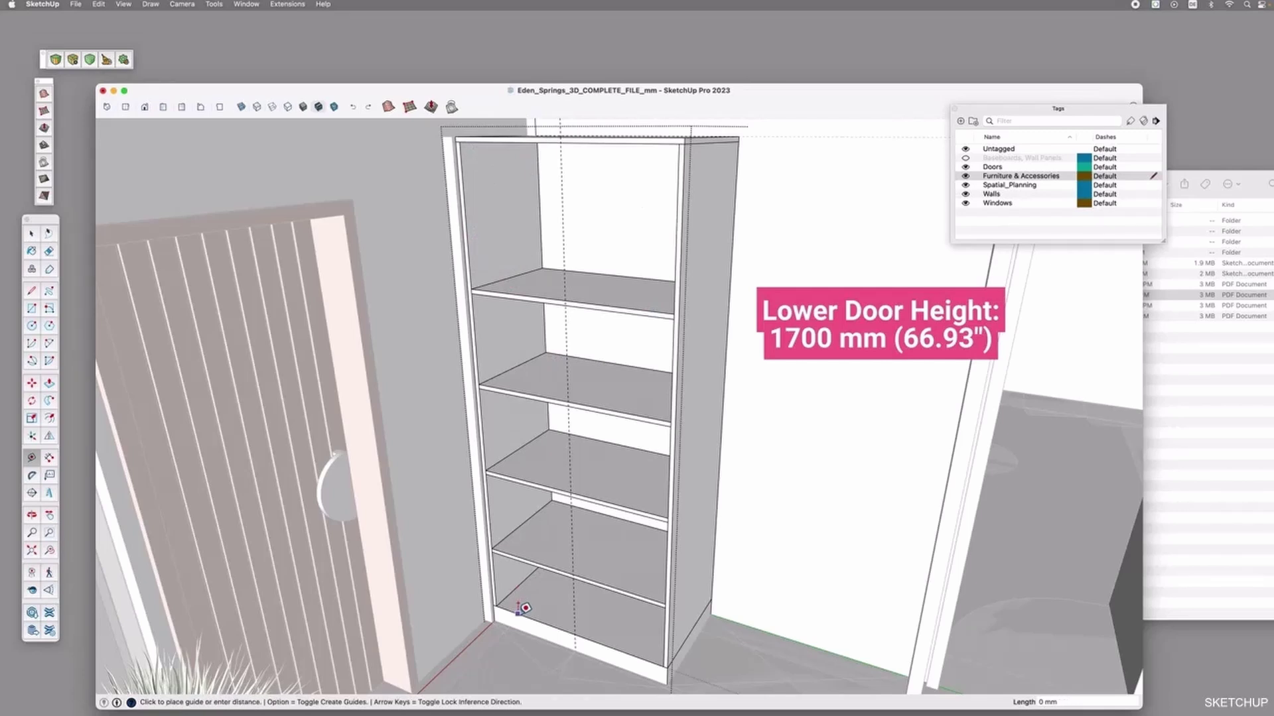
pyautogui.write('1700')
pyautogui.press('Return')
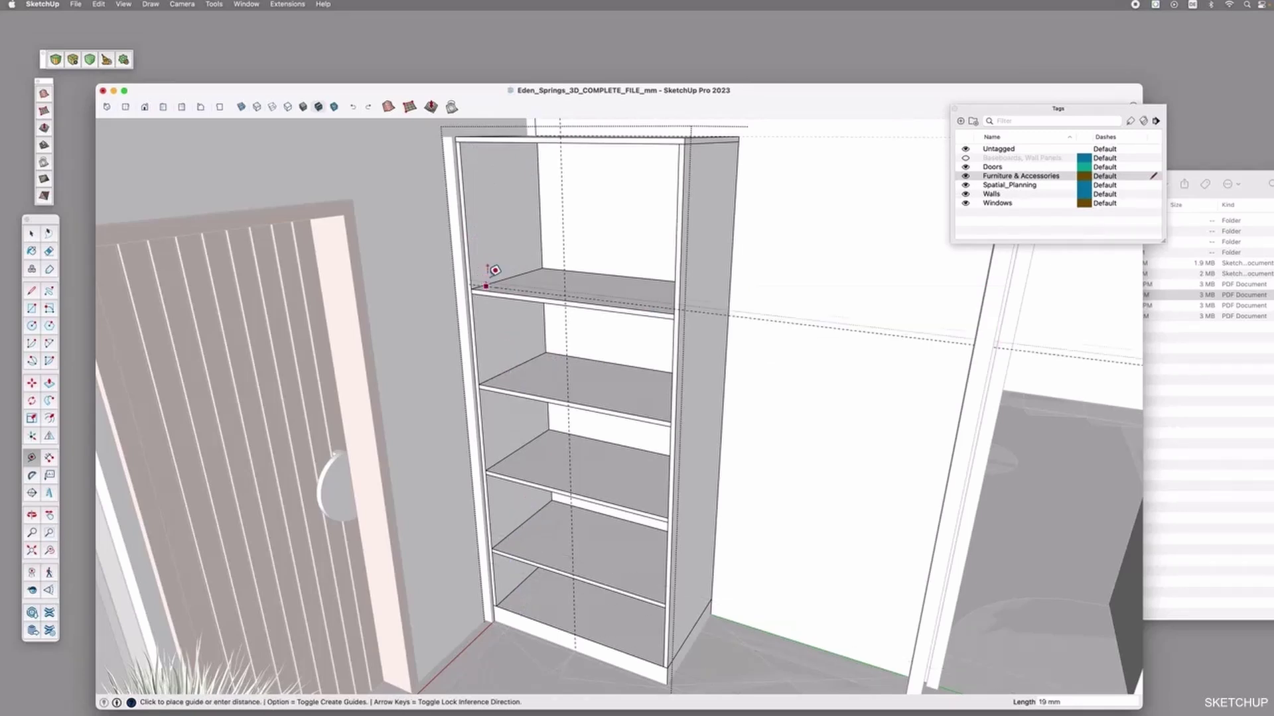
pyautogui.click(479, 135)
pyautogui.click(491, 285)
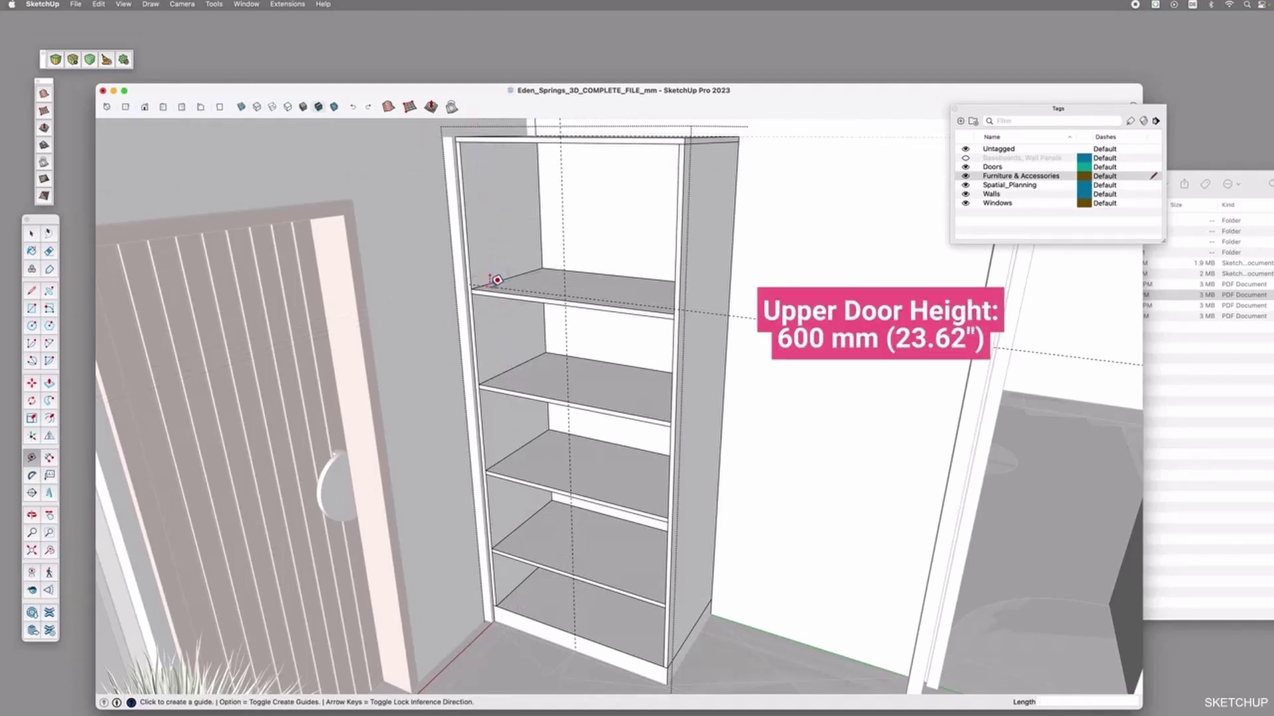
pyautogui.click(478, 285)
pyautogui.click(472, 128)
# Draw the upper-left door rectangle to the guide intersection, give it thickness and group it
pyautogui.press('r')
pyautogui.click(456, 136)
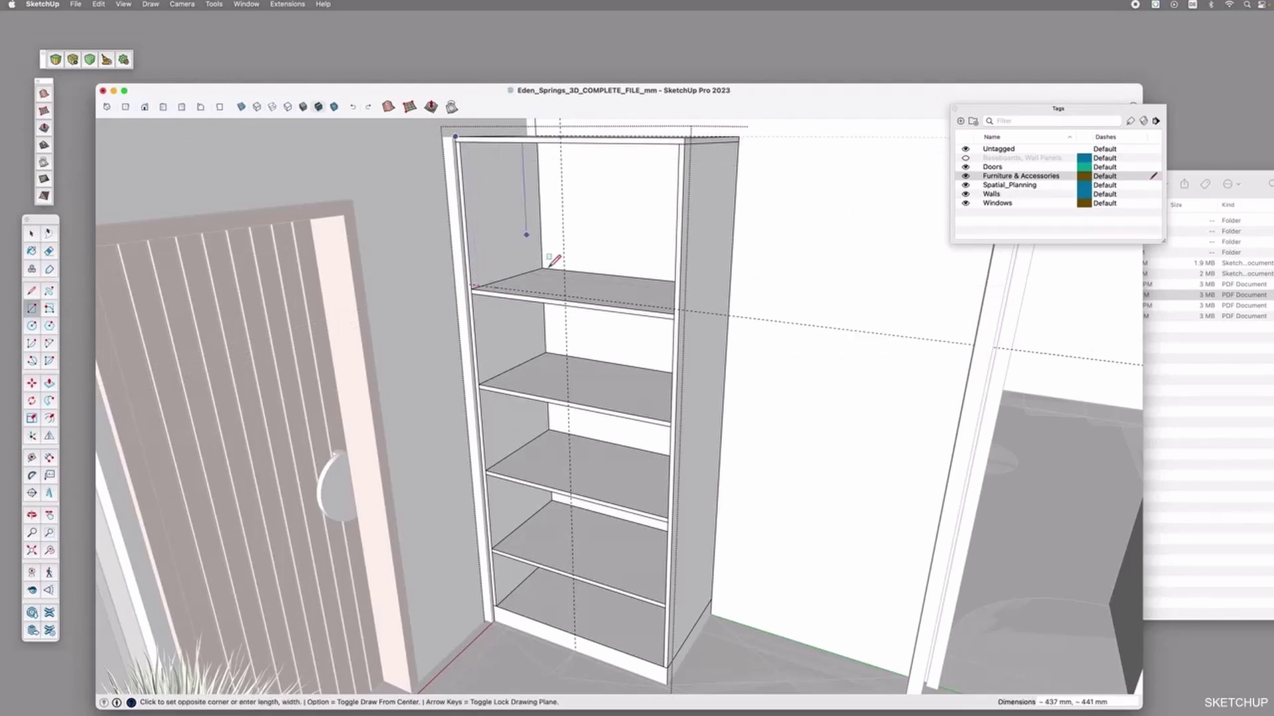
pyautogui.click(565, 292)
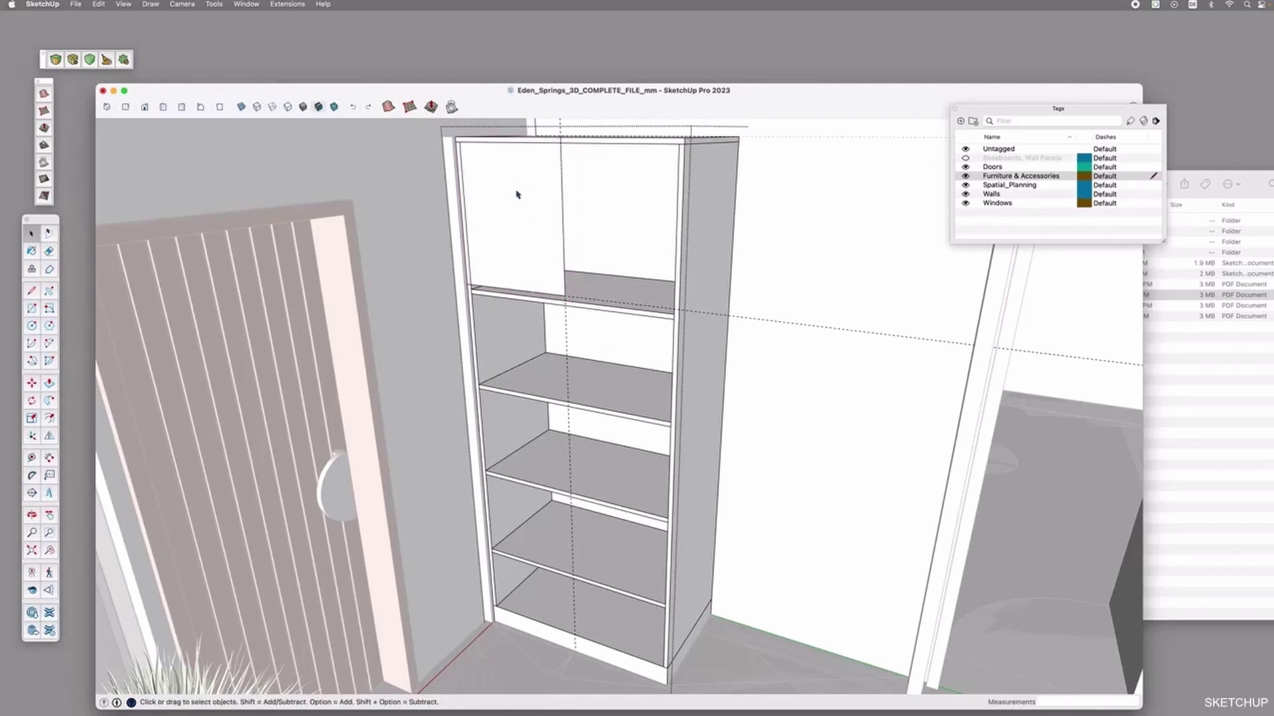
pyautogui.press('p')
pyautogui.click(513, 196)
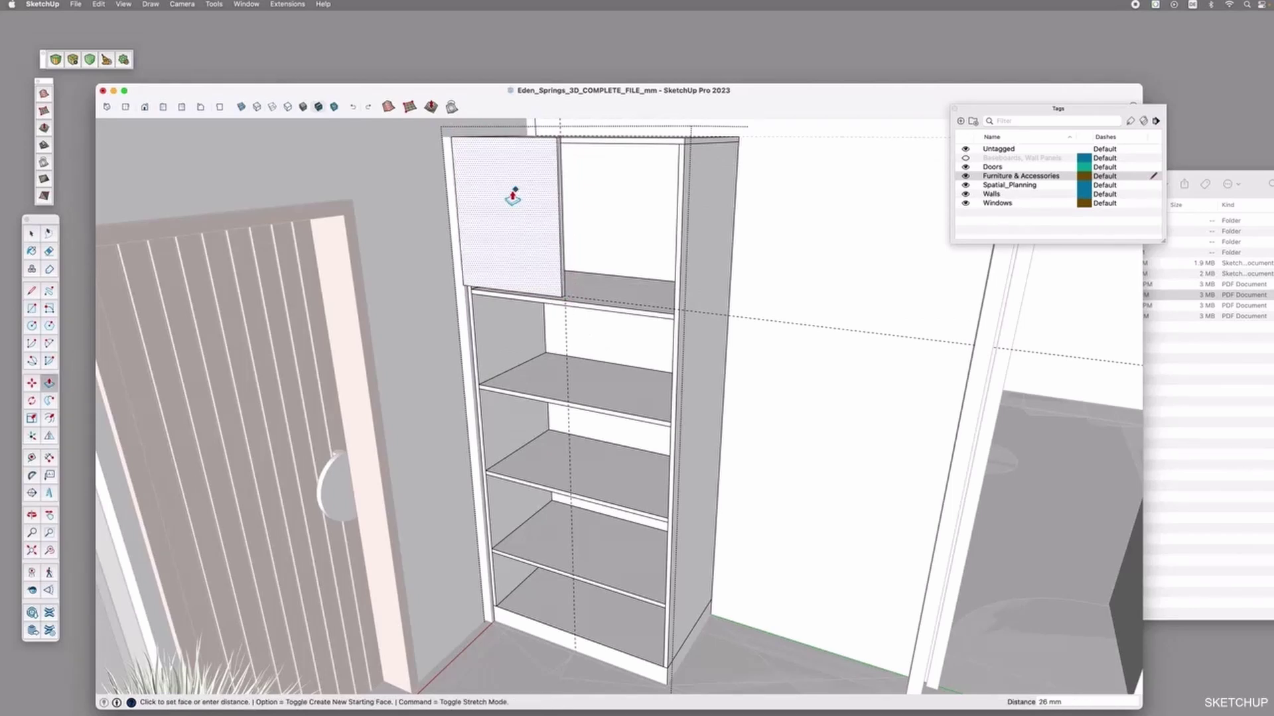
pyautogui.click(513, 196)
pyautogui.press('space')
pyautogui.click(512, 192)
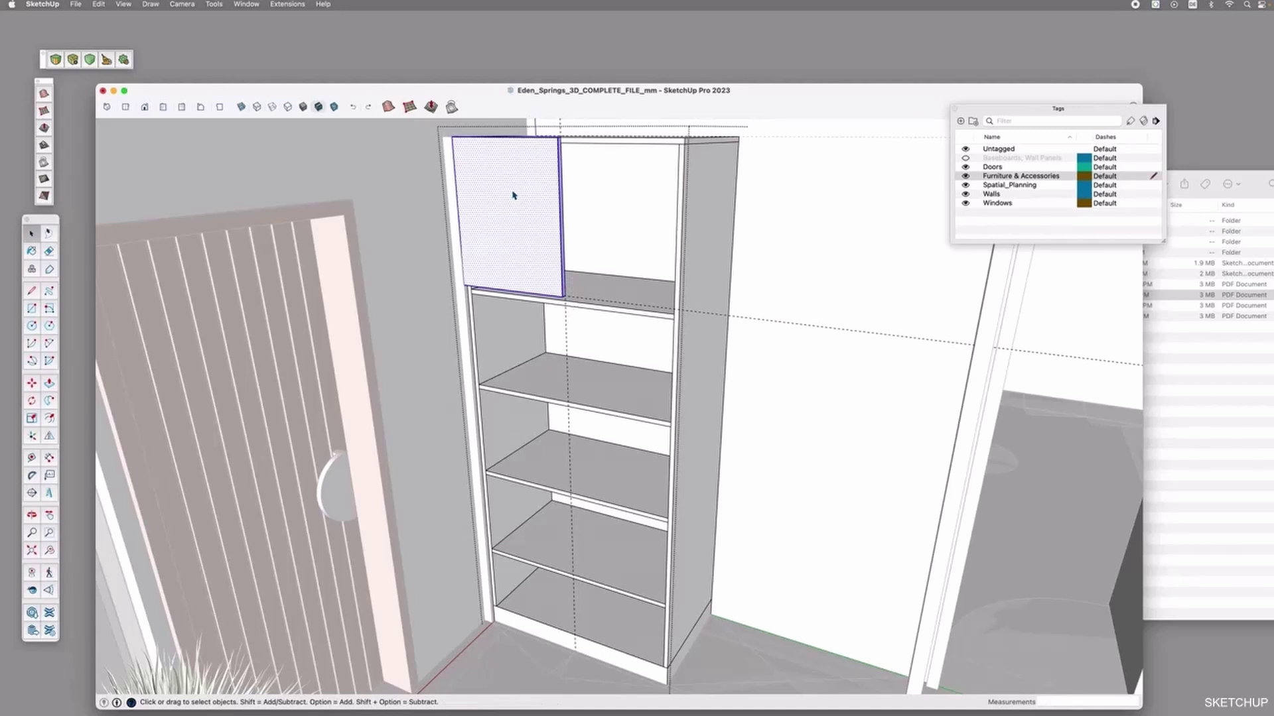
pyautogui.press('super+g')
# Copy the door 500 mm right to form the upper pair, then select both doors
pyautogui.press('m')
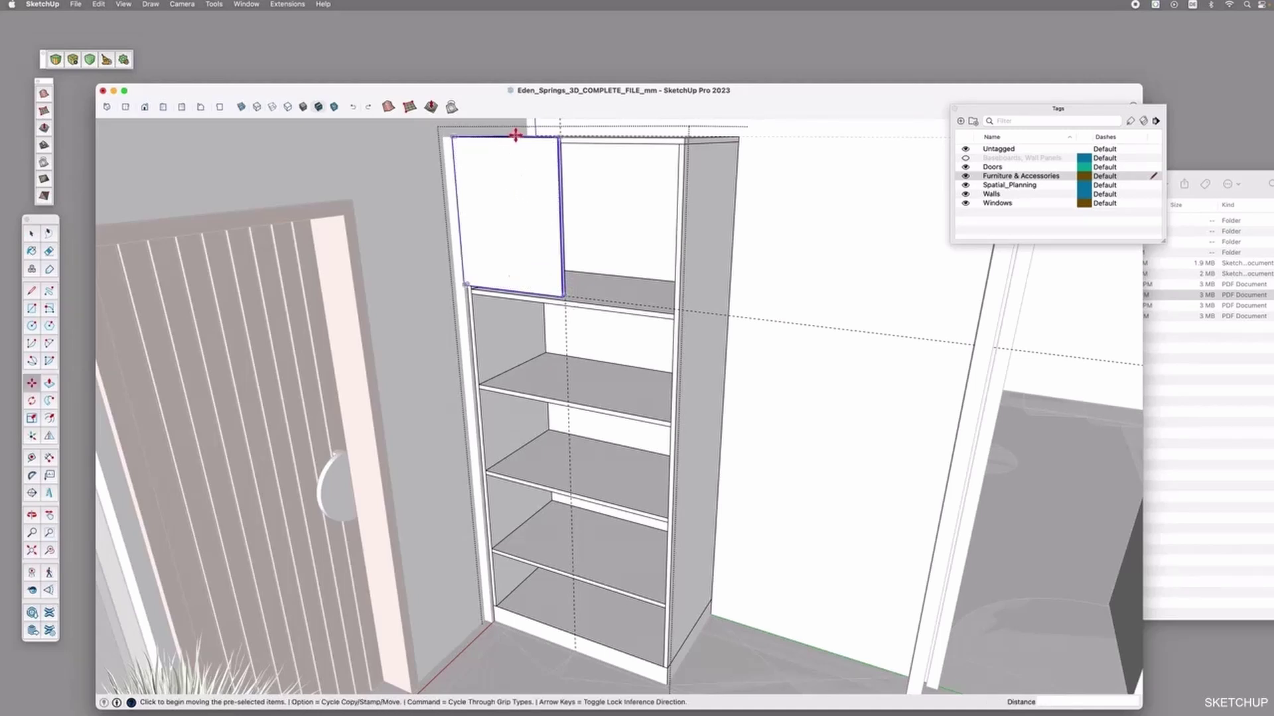
pyautogui.click(452, 136)
pyautogui.press('alt')
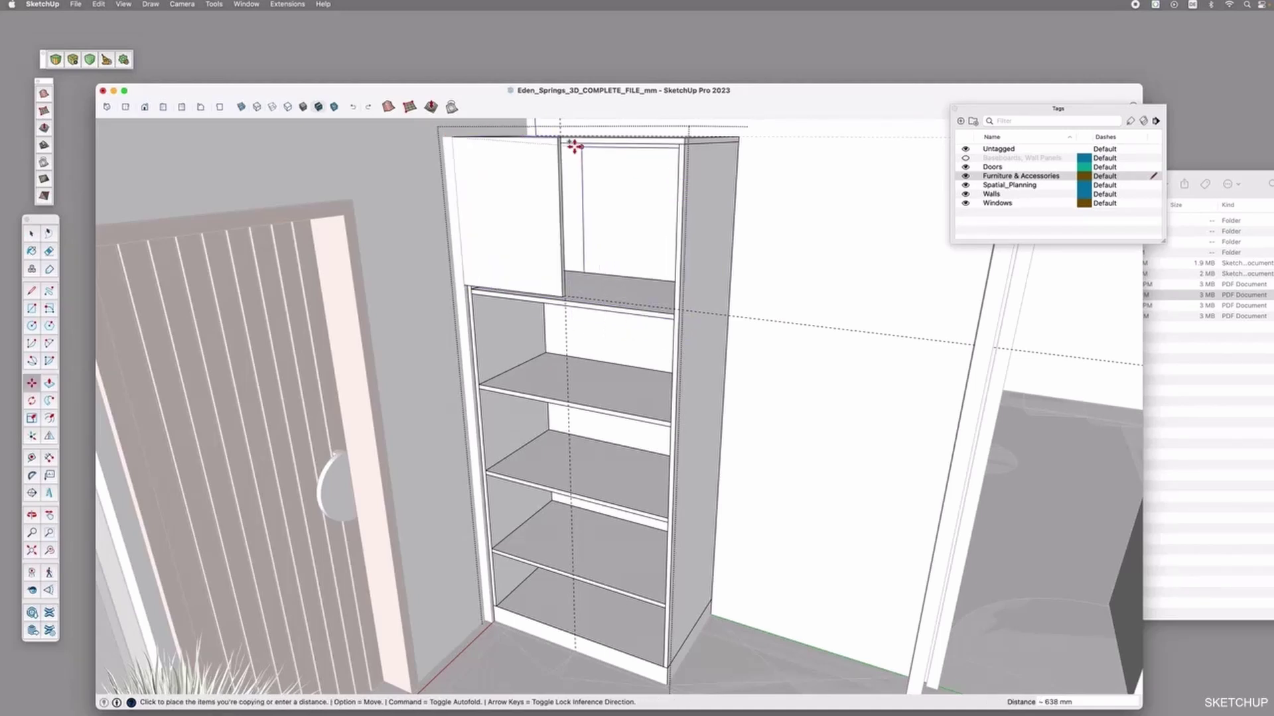
pyautogui.click(559, 138)
pyautogui.press('space')
pyautogui.keyDown('shift'); pyautogui.click(538, 217); pyautogui.keyUp('shift')
# Copy the upper door pair 600 mm down
pyautogui.press('m')
pyautogui.click(454, 136)
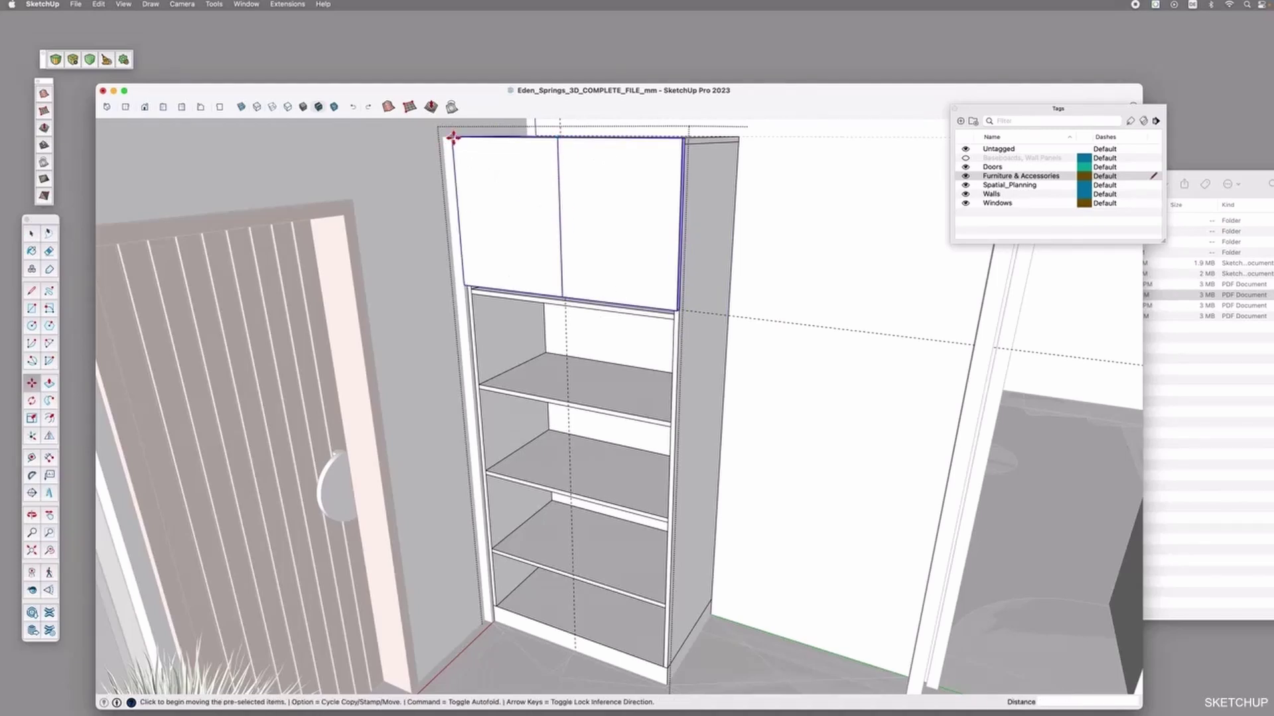
pyautogui.press('alt')
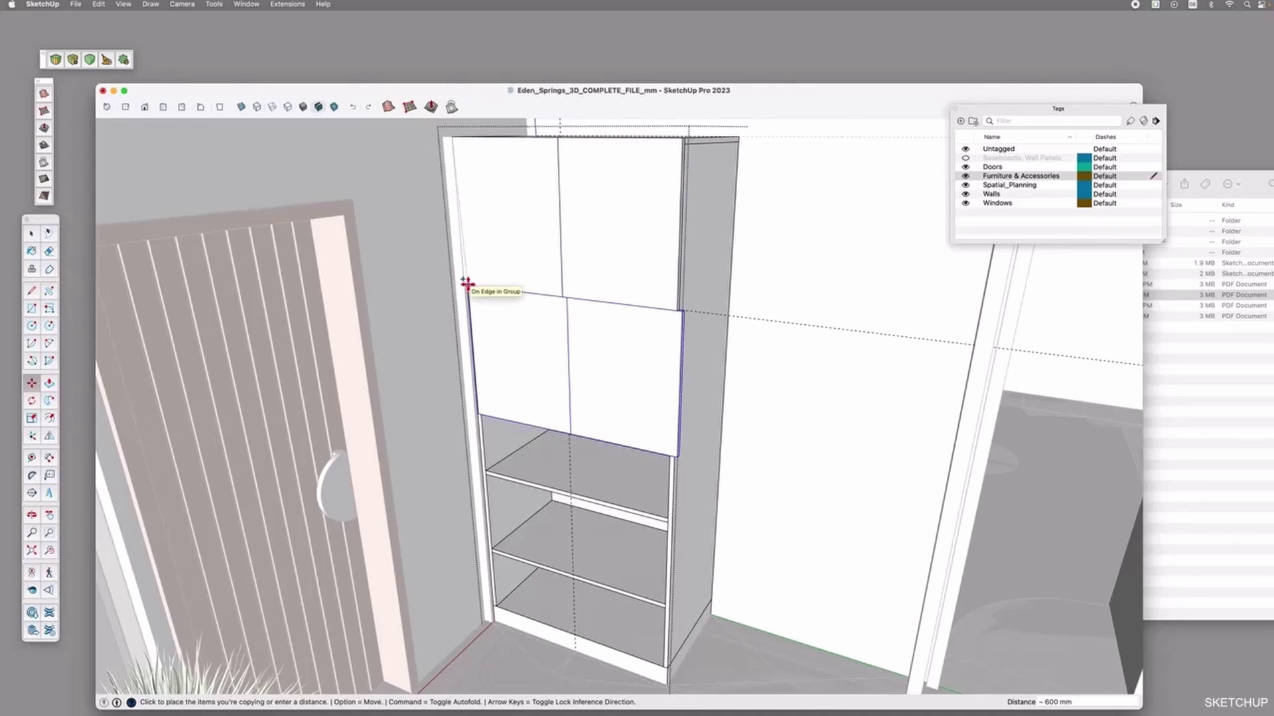
pyautogui.click(467, 284)
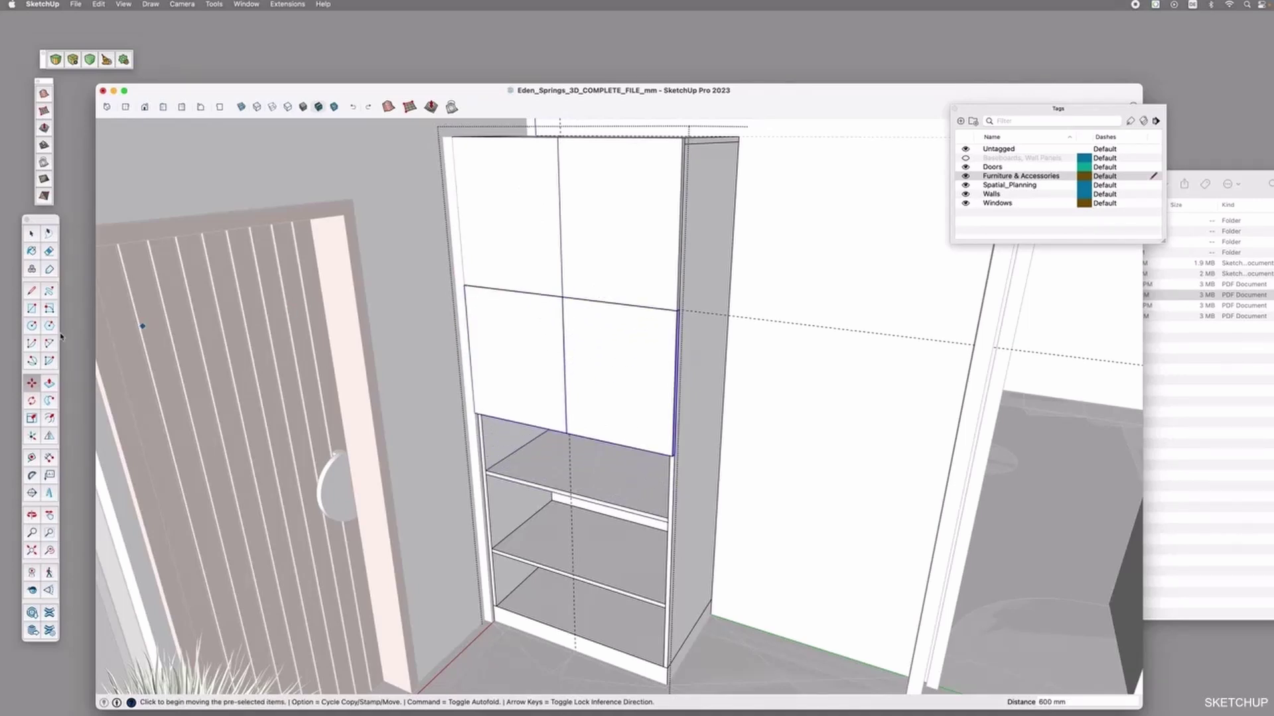
# Scale the lower door pair down so it reaches the floor
pyautogui.press('s')
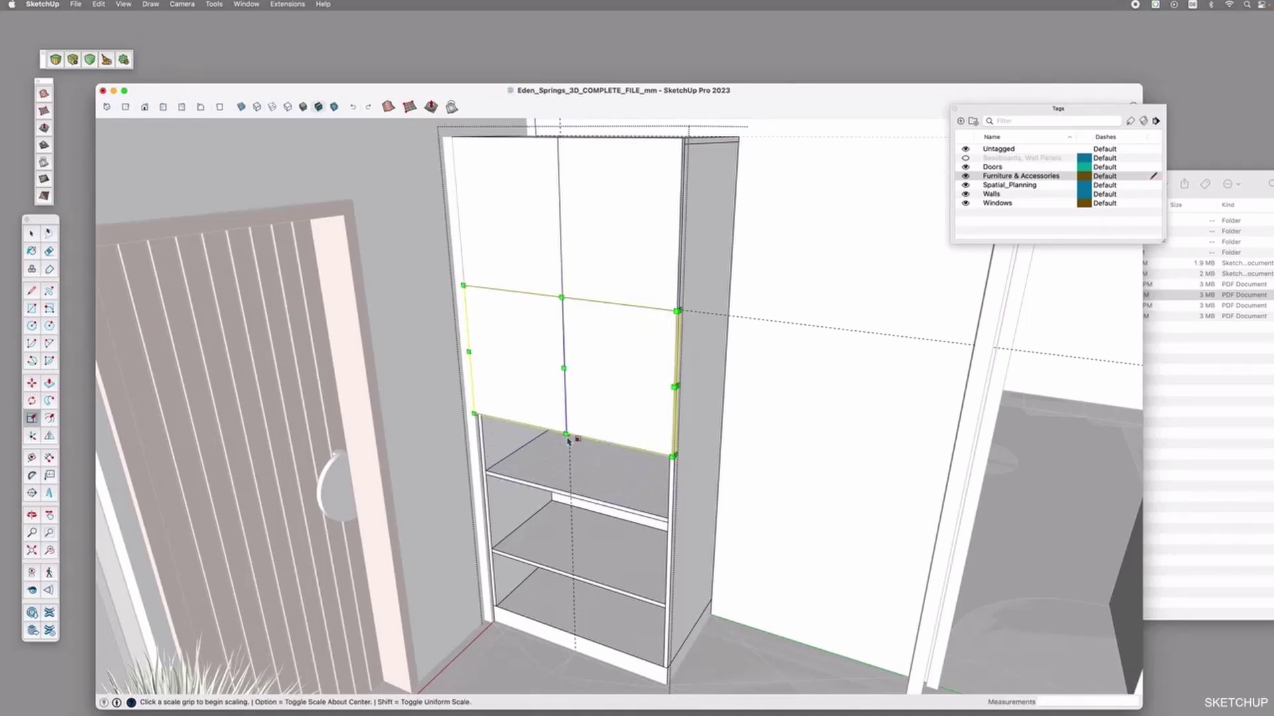
pyautogui.click(567, 436)
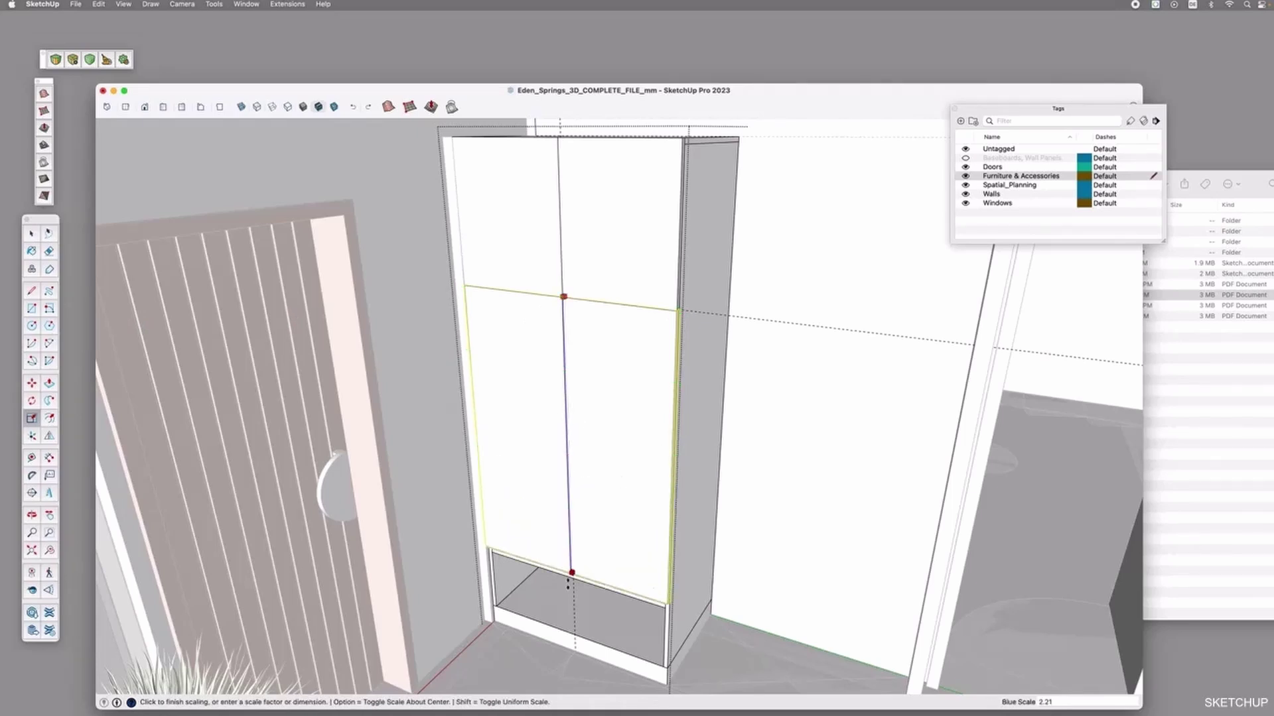
pyautogui.click(665, 671)
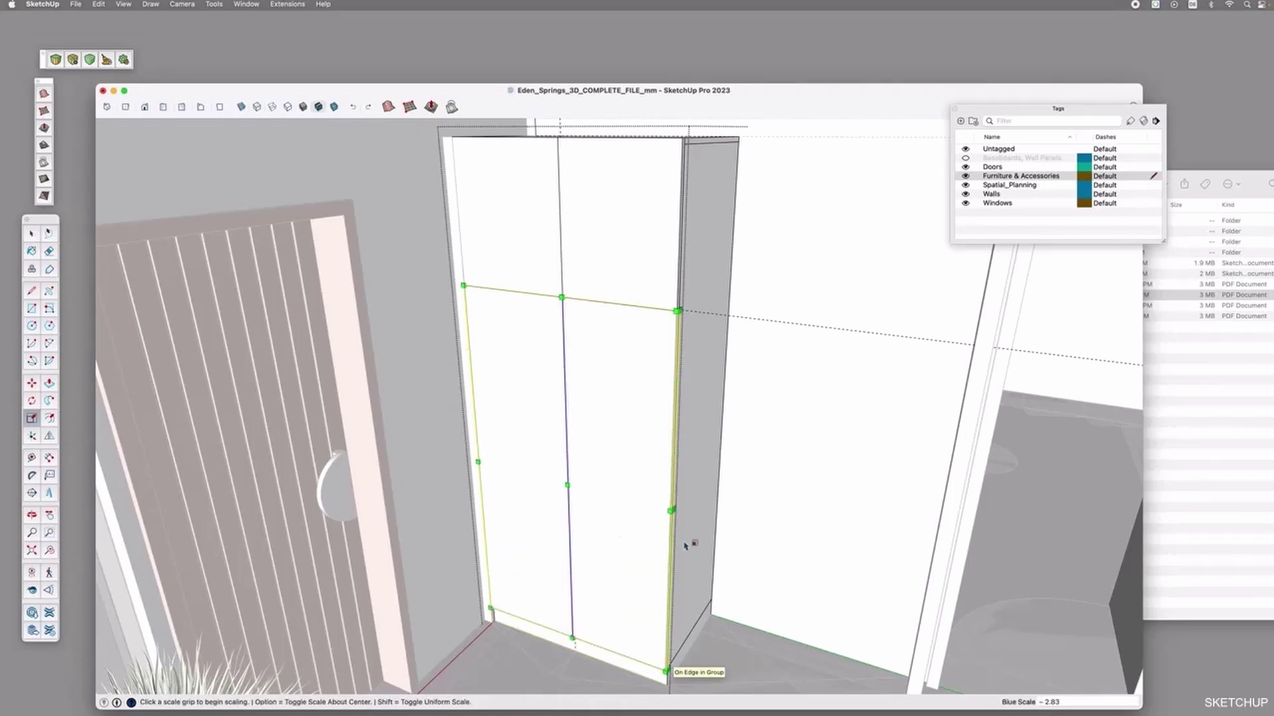
pyautogui.press('space')
pyautogui.click(707, 319)
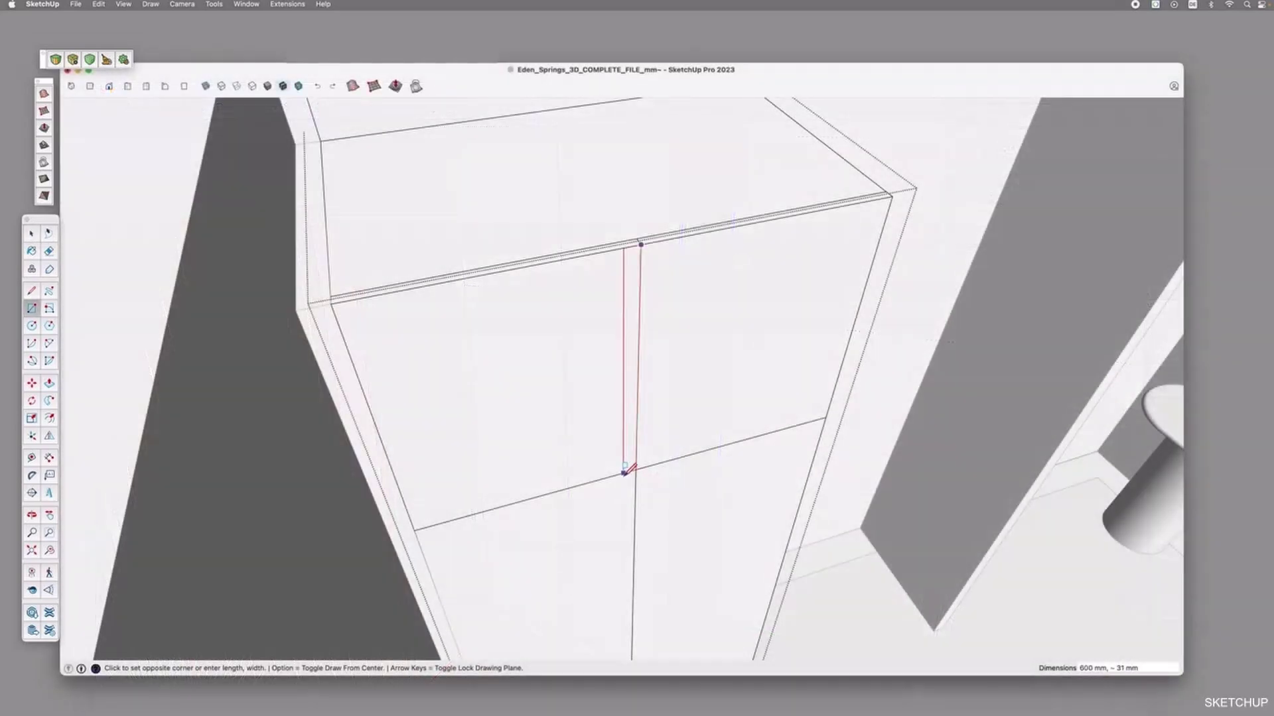
# Draw a 600 × 20 mm strip rectangle and extrude it to thickness
pyautogui.click(1111, 669)
pyautogui.write('600 mm, 20')
pyautogui.press('Return')
pyautogui.press('p')
pyautogui.click(635, 275)
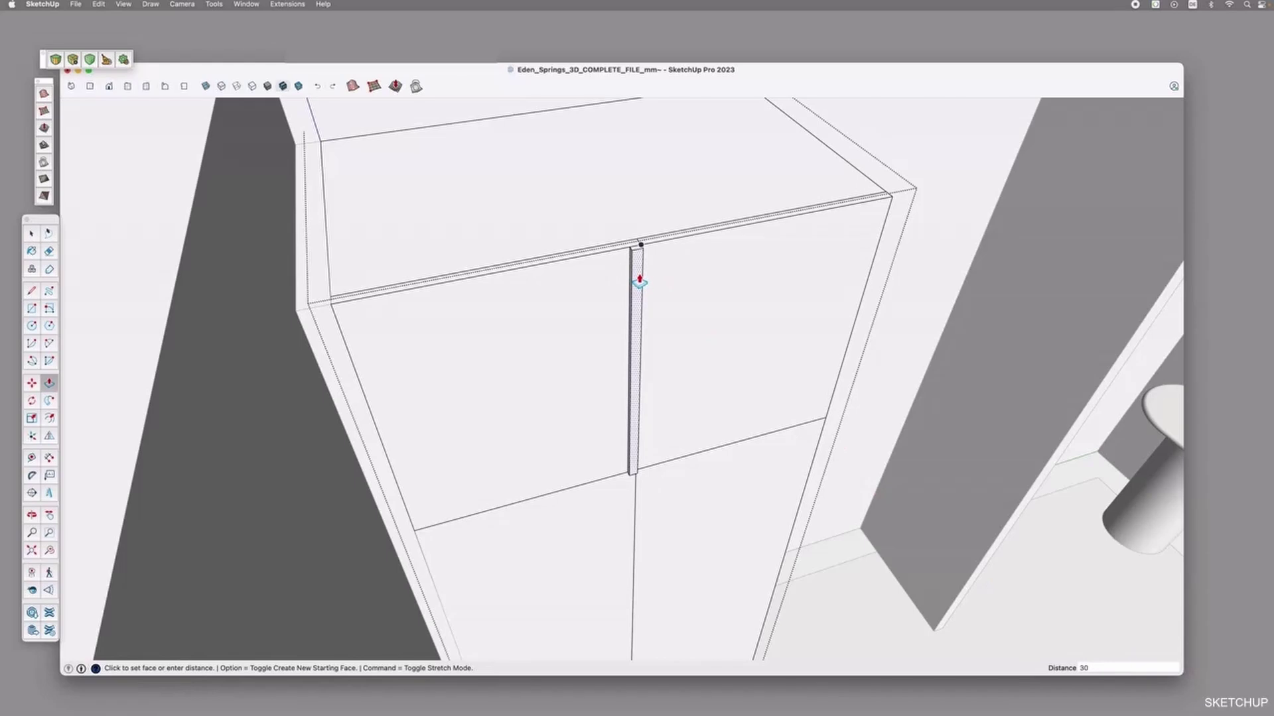
pyautogui.click(640, 279)
pyautogui.press('space')
# Copy a strip edge to its midpoint and push a notch into the strip
pyautogui.scroll(5, 650, 292)
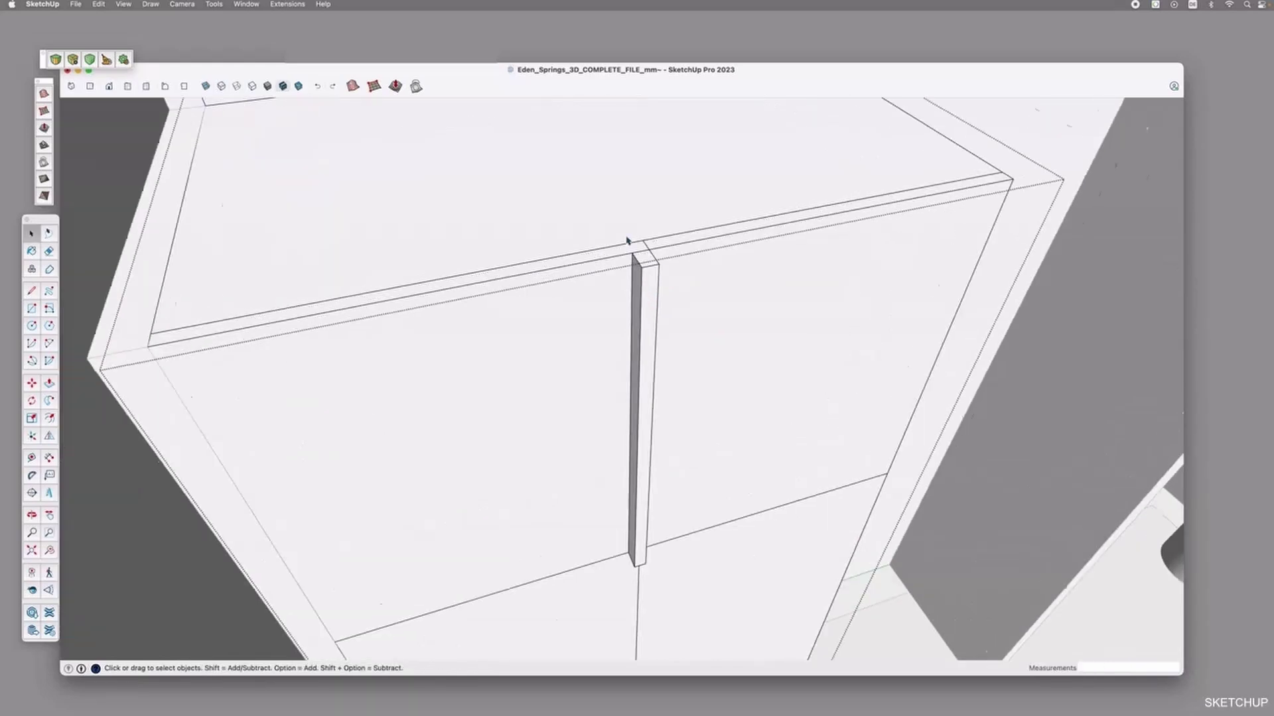
pyautogui.click(650, 297)
pyautogui.press('m')
pyautogui.click(648, 283)
pyautogui.press('alt')
pyautogui.click(641, 269)
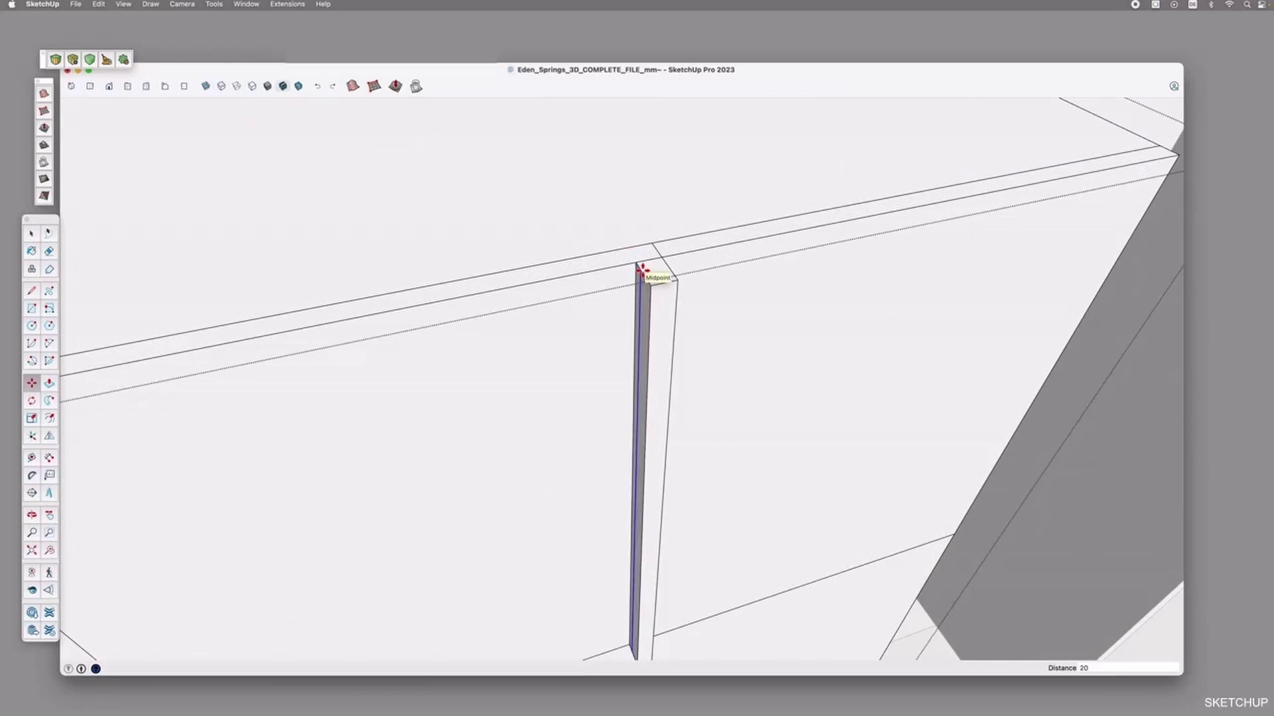
pyautogui.press('space')
pyautogui.press('p')
pyautogui.click(645, 296)
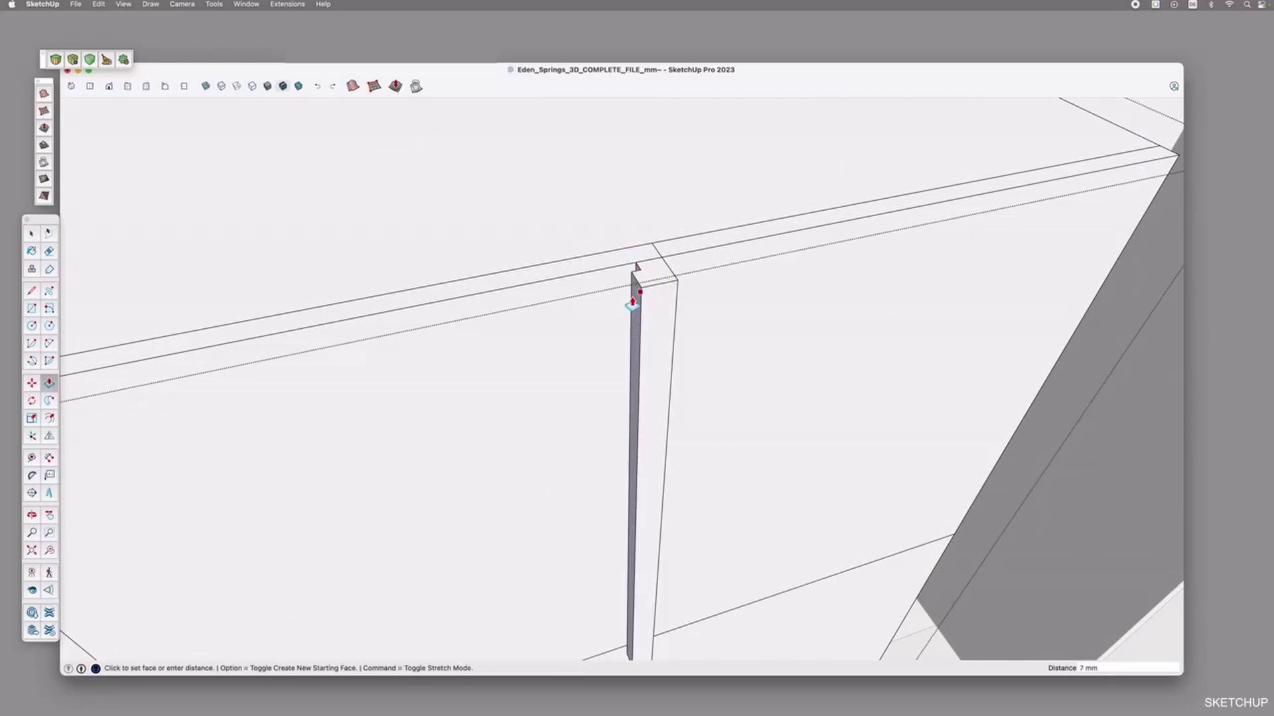
pyautogui.click(633, 303)
pyautogui.press('space')
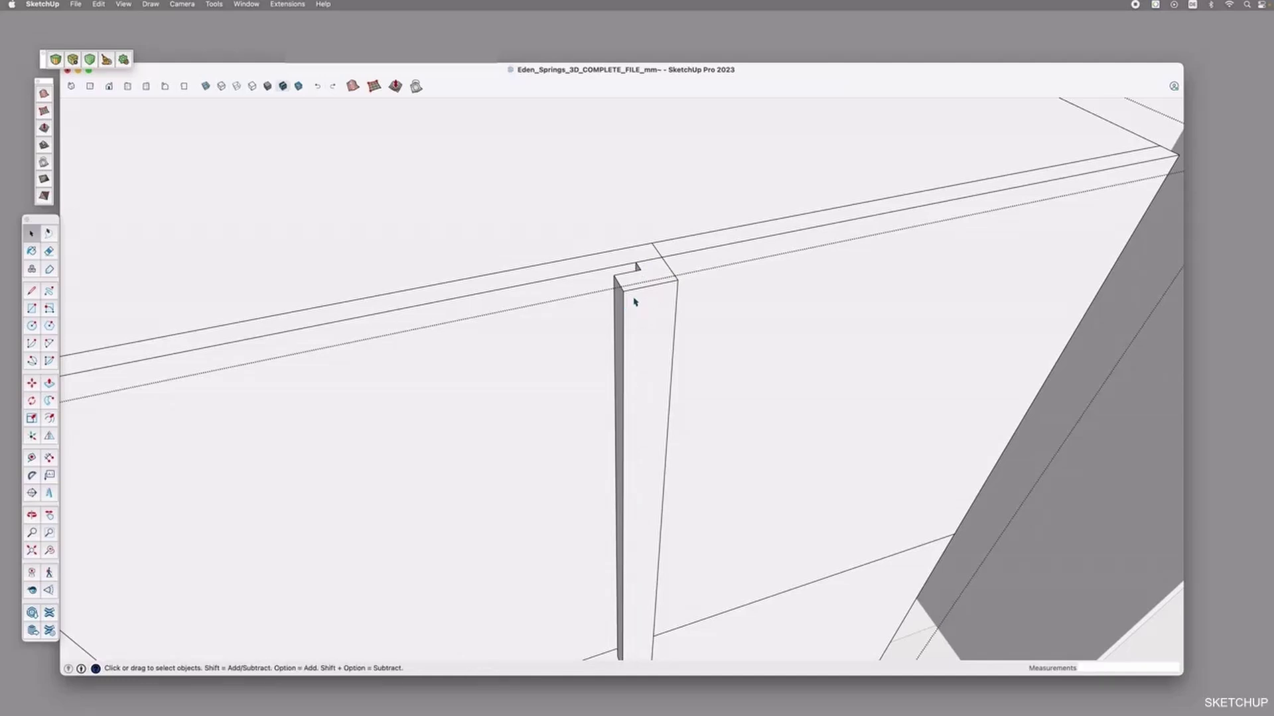
# Select the whole handle column and turn it 90 degrees
pyautogui.tripleClick(643, 307)
pyautogui.moveTo(644, 306); pyautogui.dragTo(663, 345, button='middle')
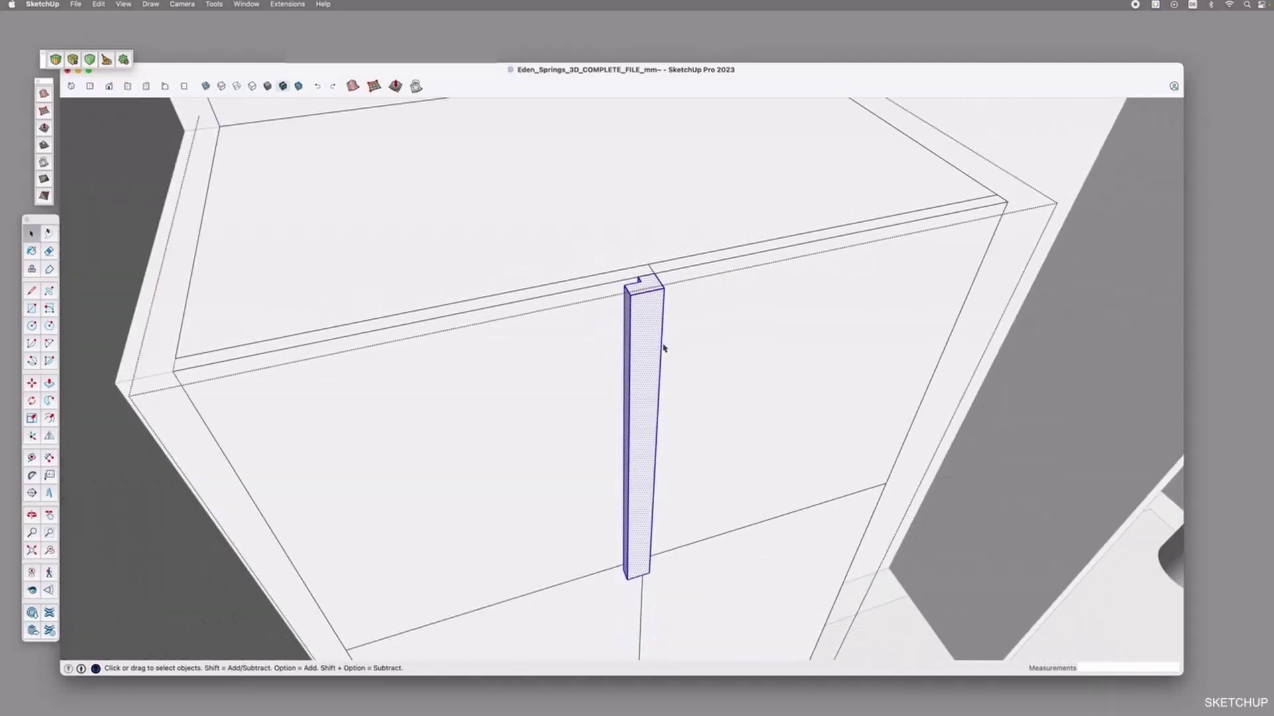
pyautogui.press('m')
pyautogui.click(648, 333)
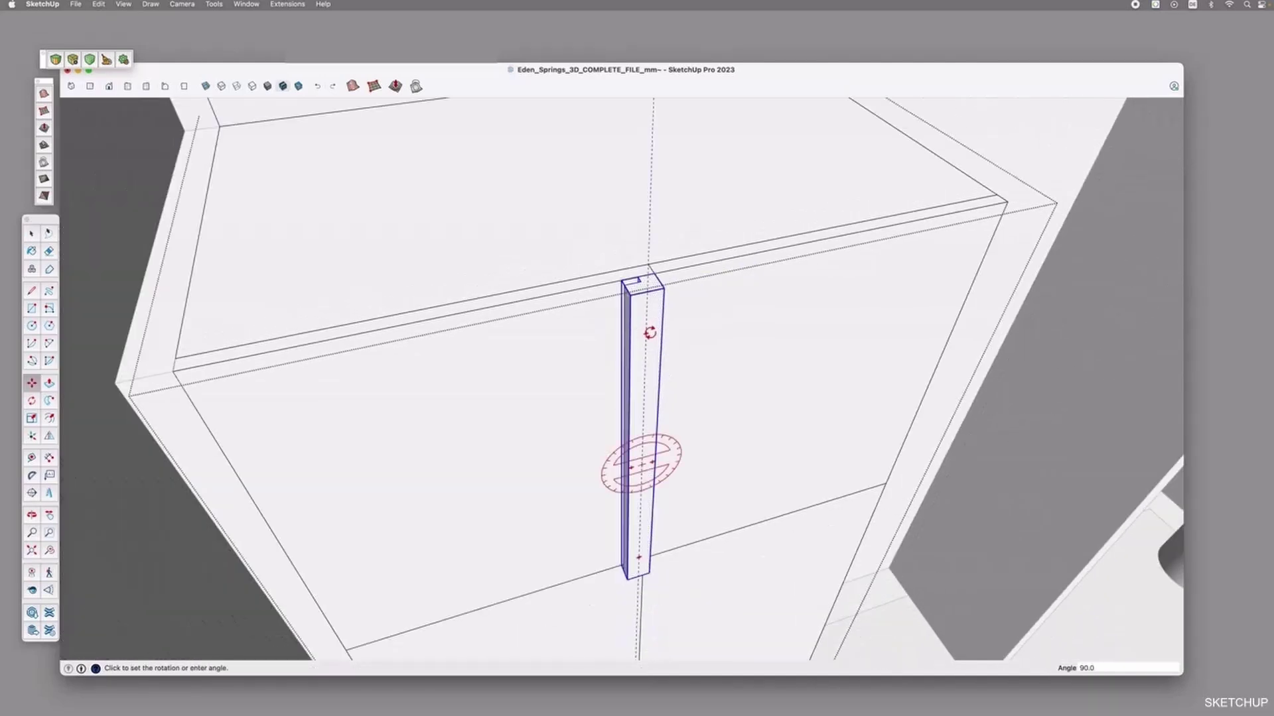
pyautogui.scroll(-5, 648, 333)
pyautogui.click(639, 491)
pyautogui.press('m')
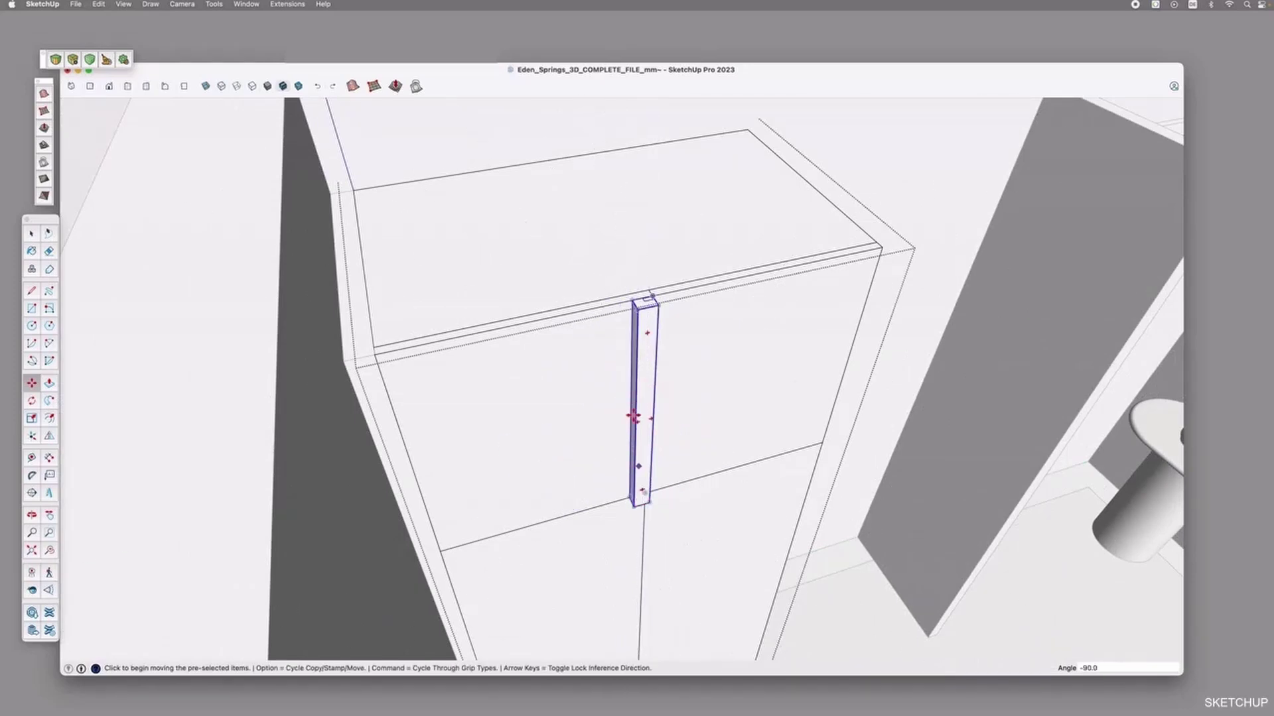
# Shift the handle column into position on the cabinet front
pyautogui.press('q')
pyautogui.moveTo(639, 412); pyautogui.dragTo(645, 427, button='middle')
pyautogui.click(639, 338)
pyautogui.click(654, 354)
pyautogui.press('m')
pyautogui.scroll(3, 647, 319)
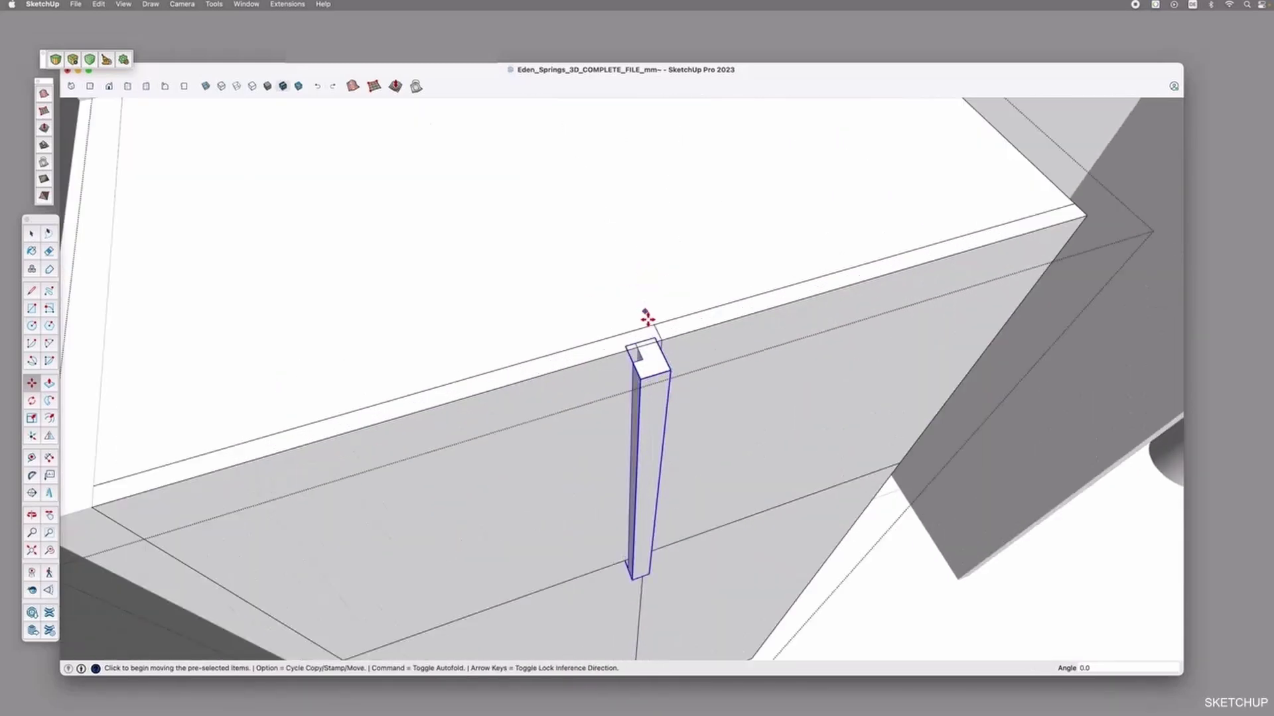
pyautogui.click(657, 340)
pyautogui.moveTo(819, 500); pyautogui.dragTo(601, 407, button='middle')
pyautogui.scroll(-3, 654, 358)
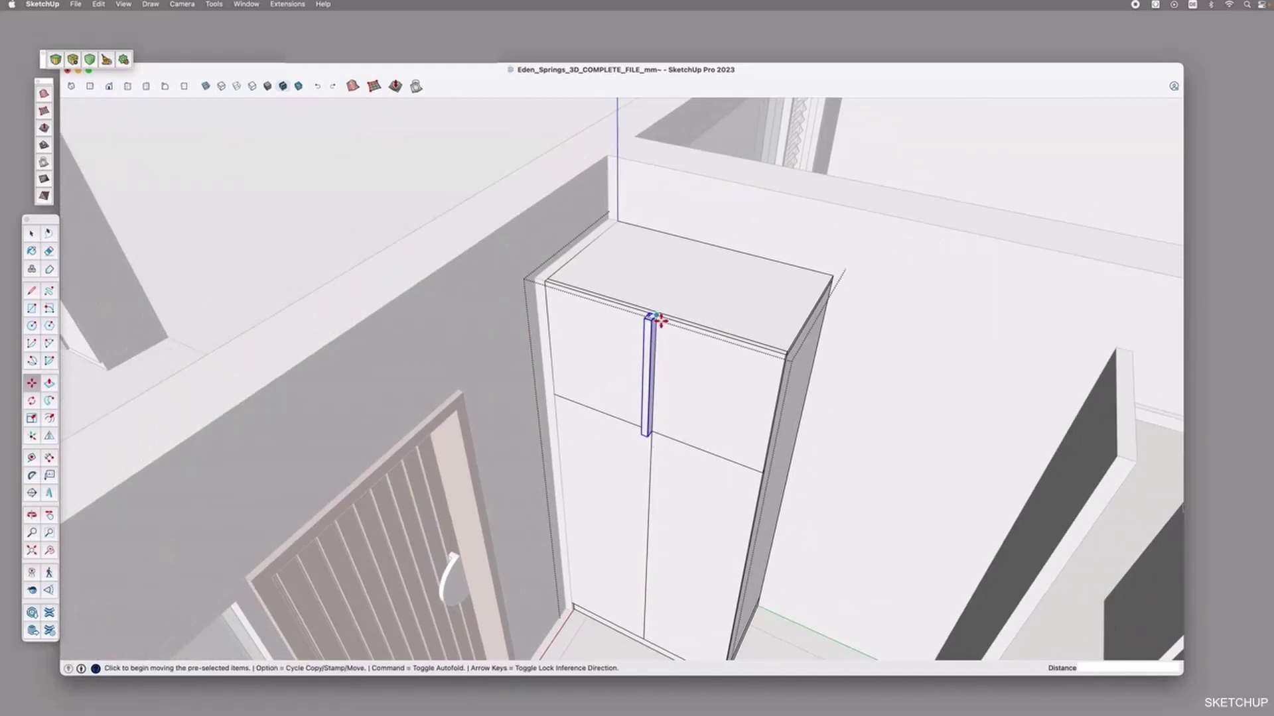
# Copy the handle column onto the lower doors and stretch it down to the floor
pyautogui.click(650, 321)
pyautogui.press('alt')
pyautogui.click(647, 436)
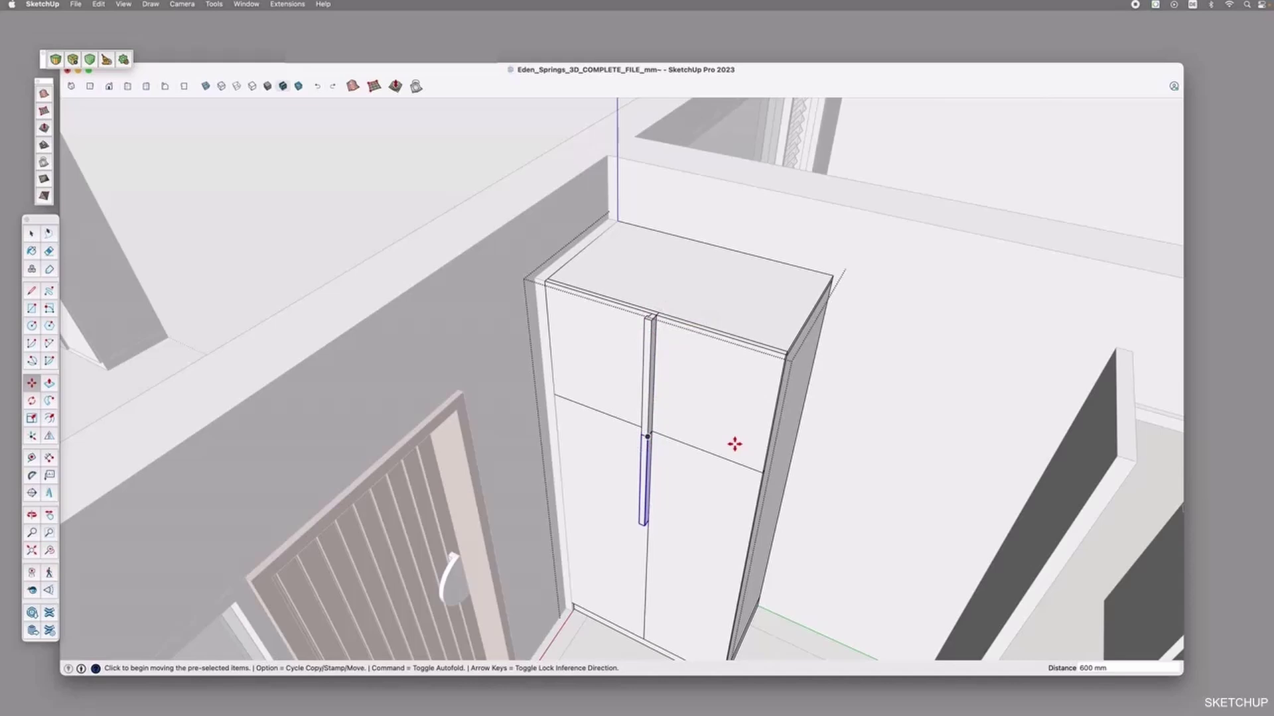
pyautogui.click(32, 419)
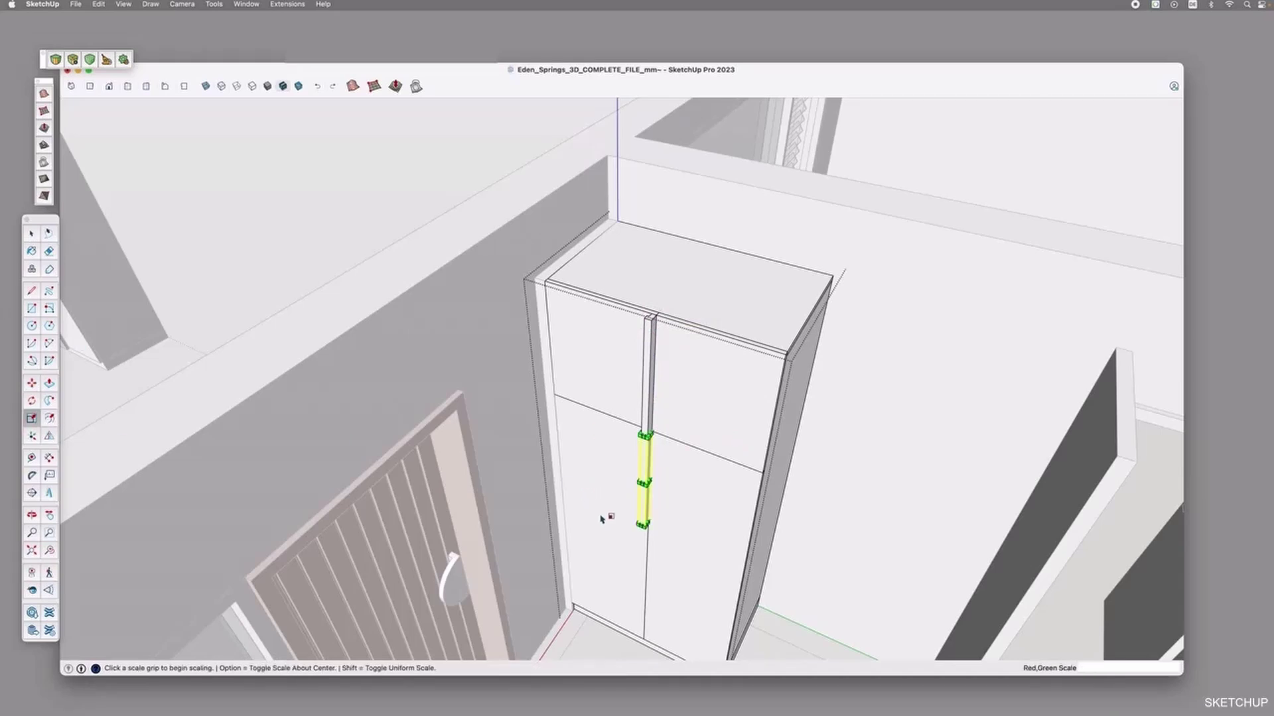
pyautogui.click(642, 522)
pyautogui.click(573, 605)
pyautogui.press('space')
# Copy the central vertical strip 30 mm to the right
pyautogui.click(633, 364)
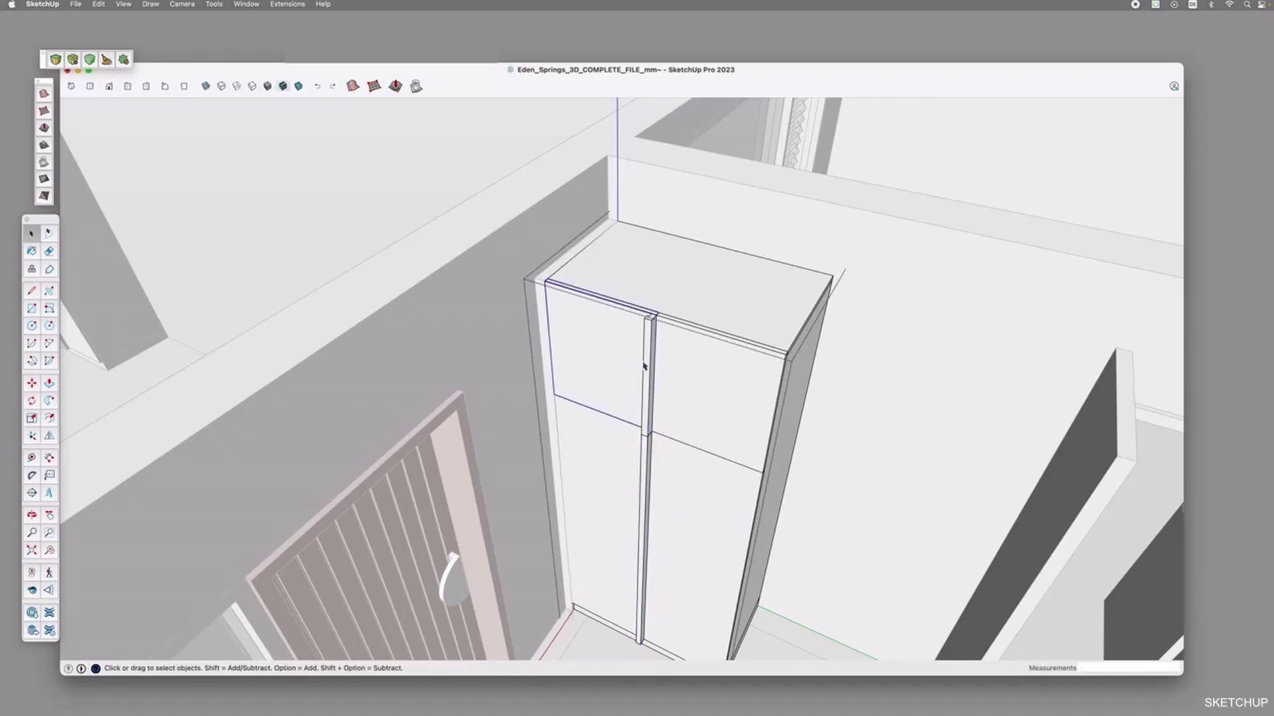
pyautogui.click(651, 362)
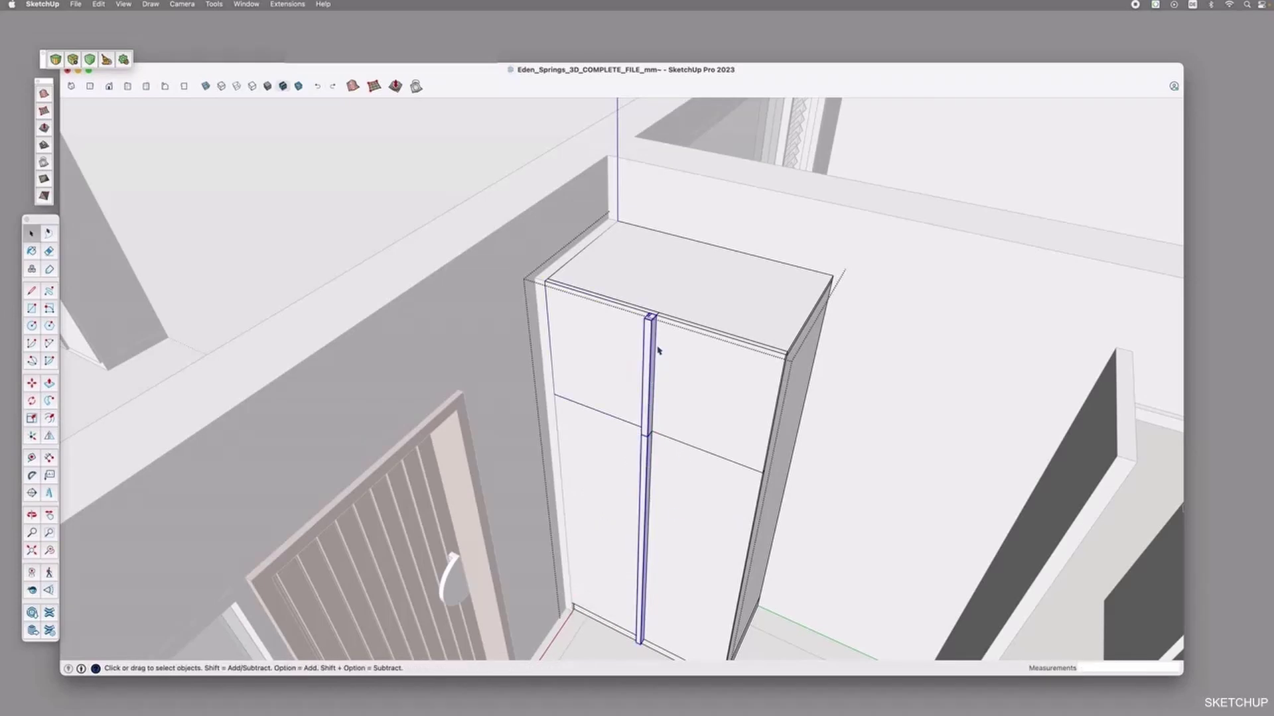
pyautogui.scroll(5, 658, 350)
pyautogui.press('m')
pyautogui.click(631, 295)
pyautogui.press('alt')
pyautogui.click(647, 302)
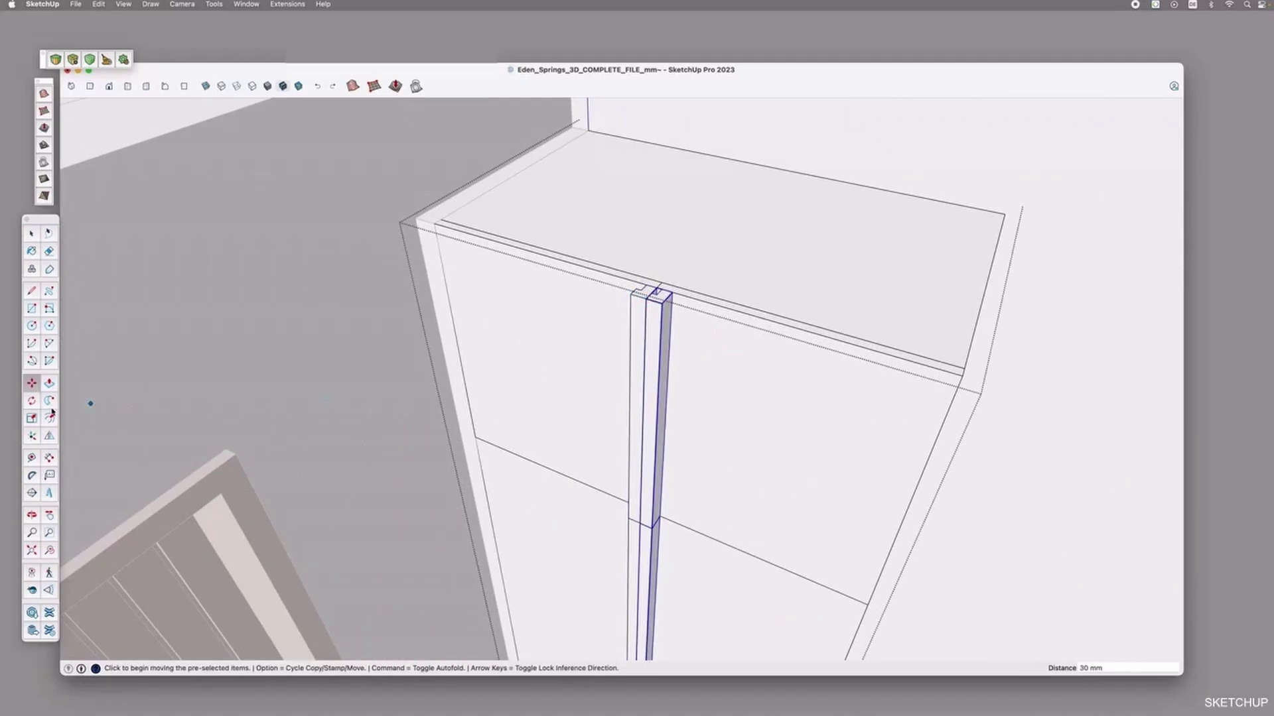
# Mirror the copied strip and set it back in its place
pyautogui.click(49, 434)
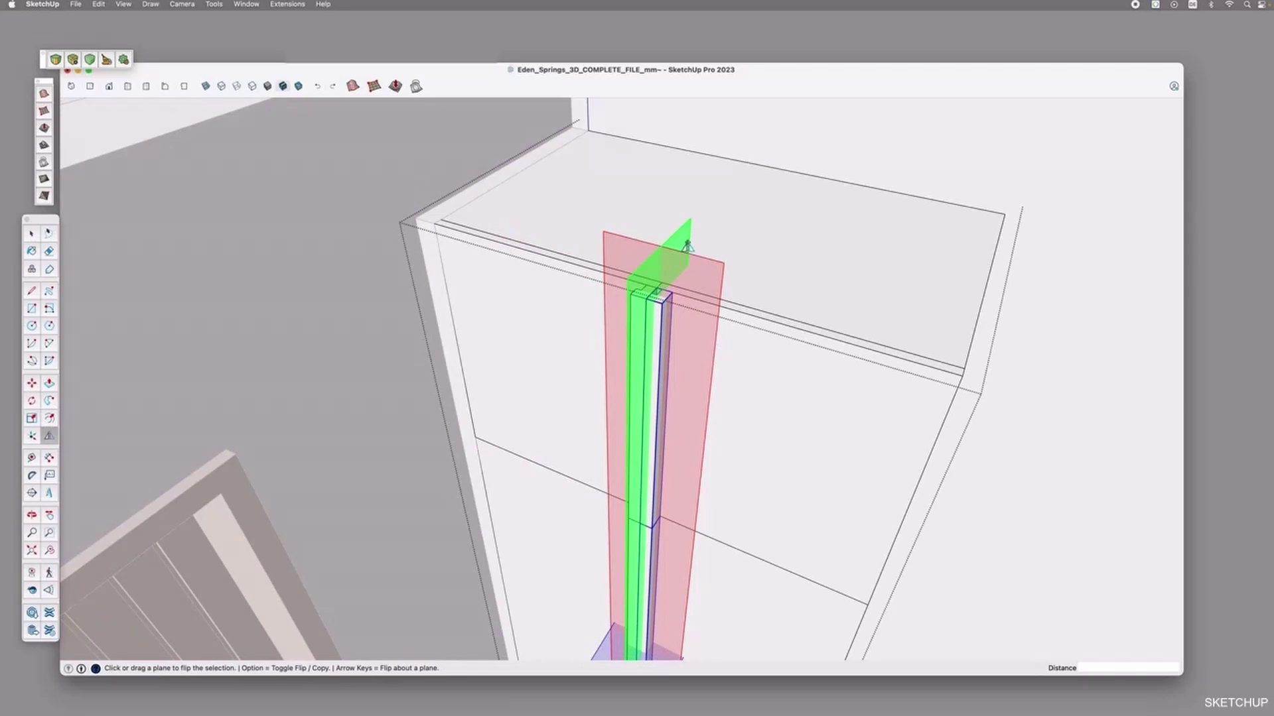
pyautogui.click(680, 249)
pyautogui.click(609, 287)
pyautogui.click(645, 301)
pyautogui.scroll(-3, 700, 312)
pyautogui.press('space')
# Select the left edge strip and door panels to check them, then clear the selection
pyautogui.click(653, 373)
pyautogui.keyDown('shift'); pyautogui.click(622, 357); pyautogui.keyUp('shift')
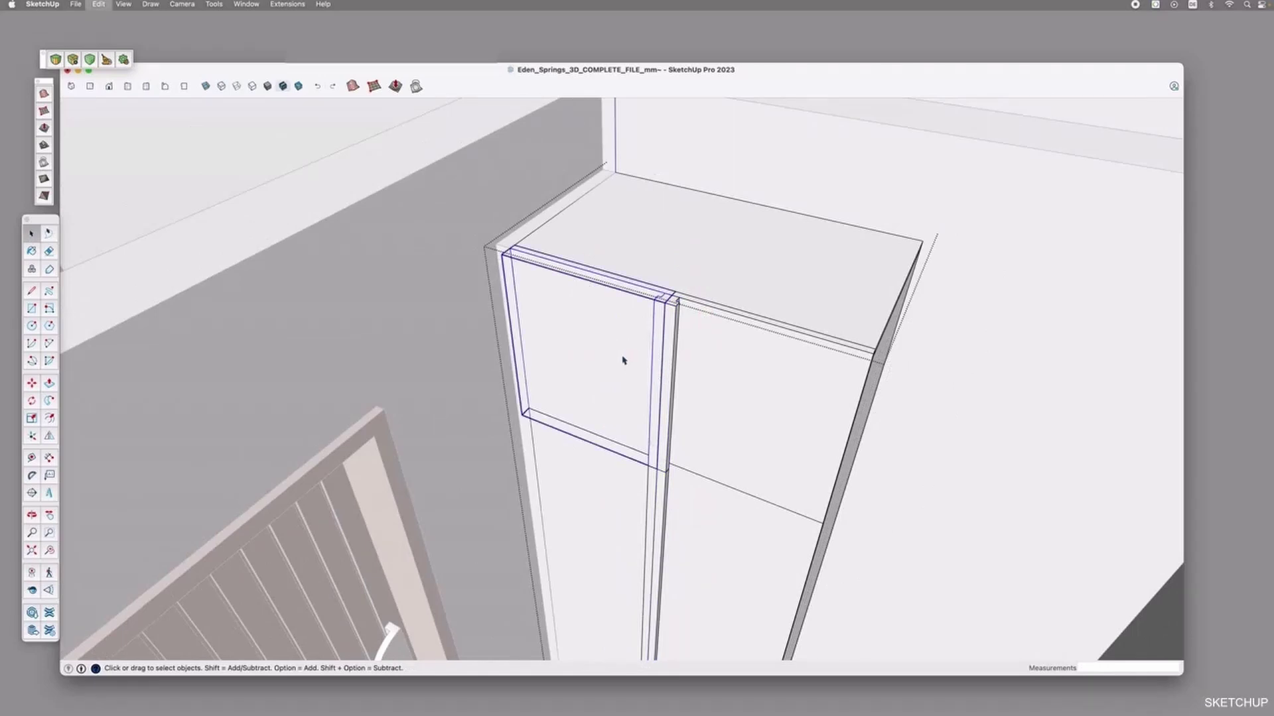
pyautogui.scroll(-5, 622, 360)
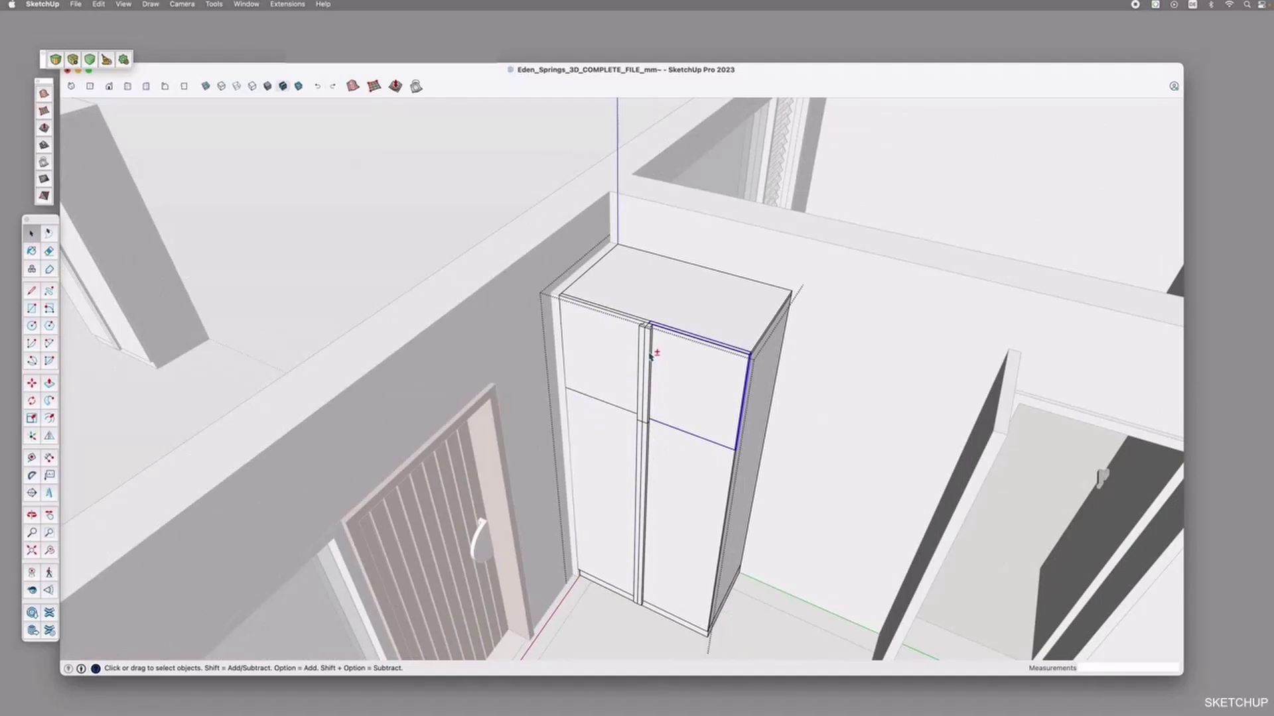
pyautogui.keyDown('shift'); pyautogui.click(648, 442); pyautogui.keyUp('shift')
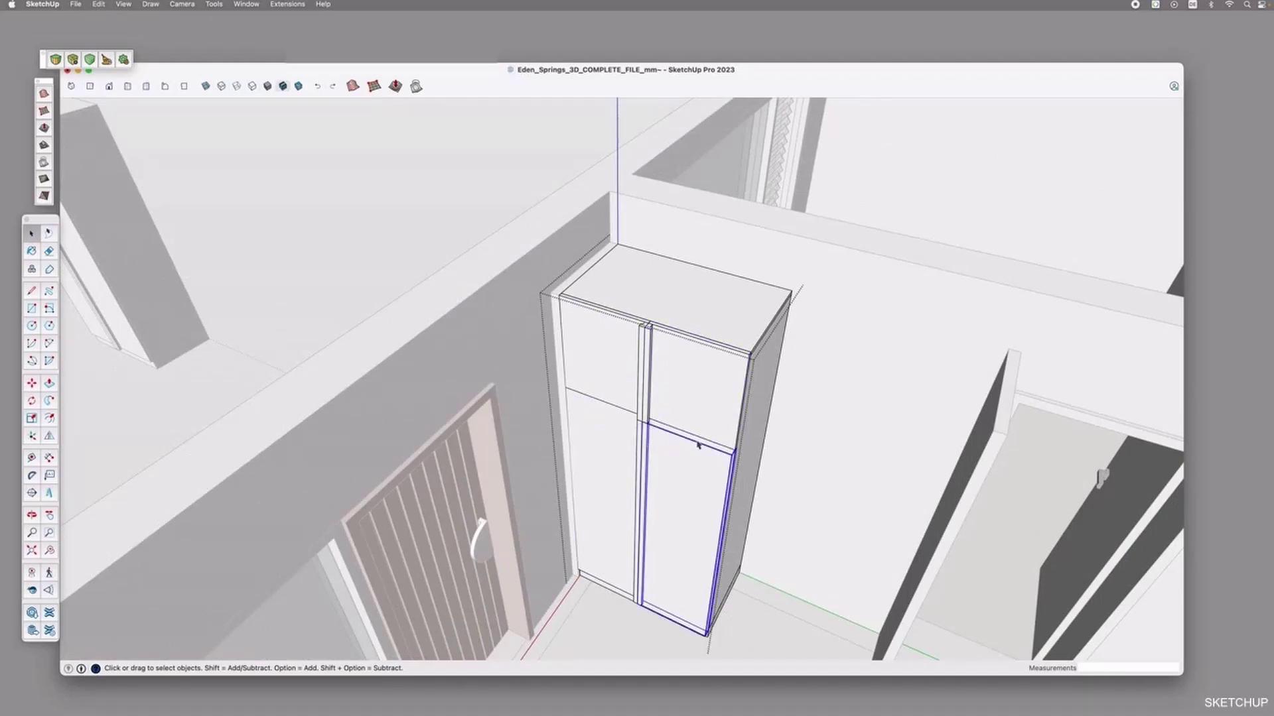
pyautogui.click(779, 413)
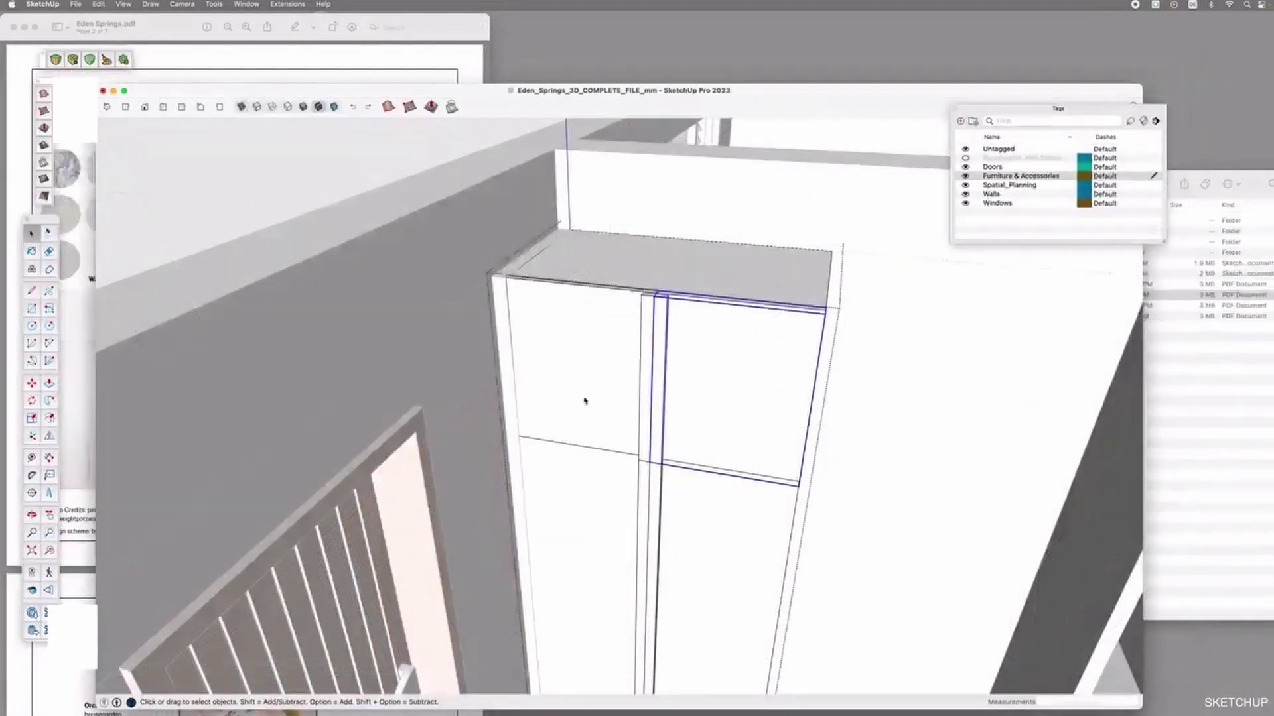
# Turn on X-ray and slide the upper-left door 200 mm out of the way
pyautogui.click(240, 107)
pyautogui.click(549, 447)
pyautogui.scroll(5, 571, 446)
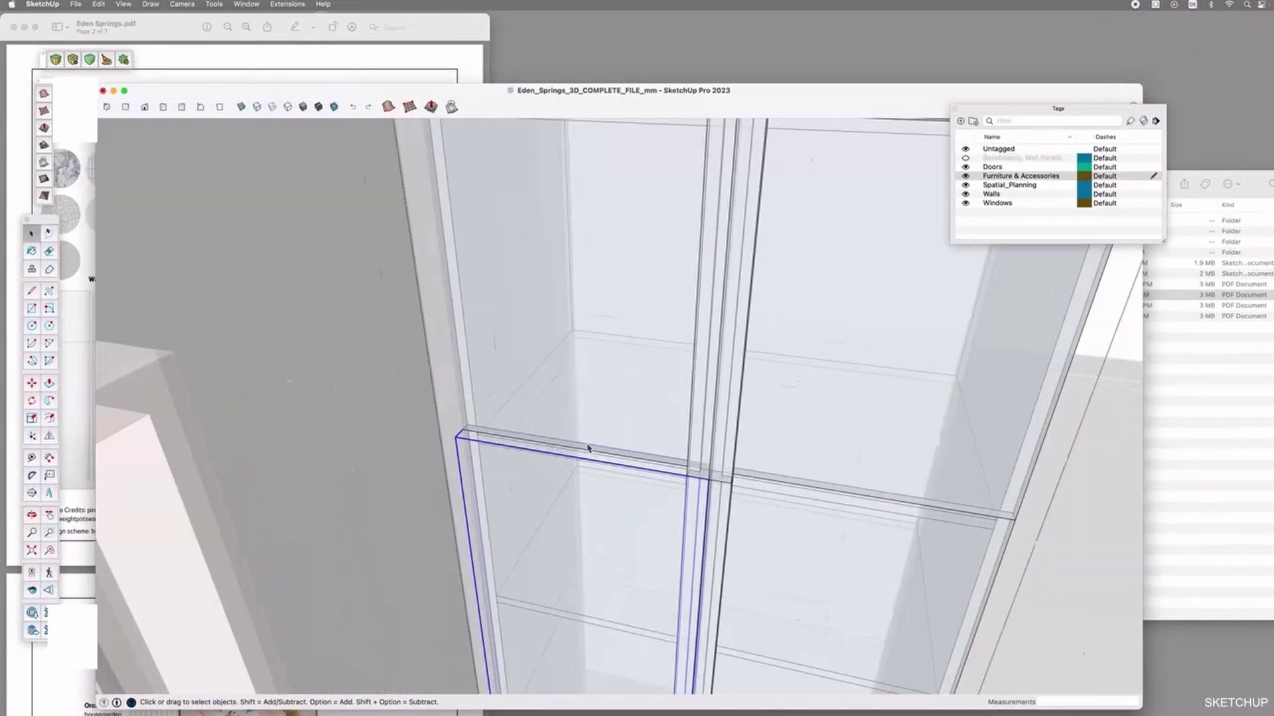
pyautogui.press('m')
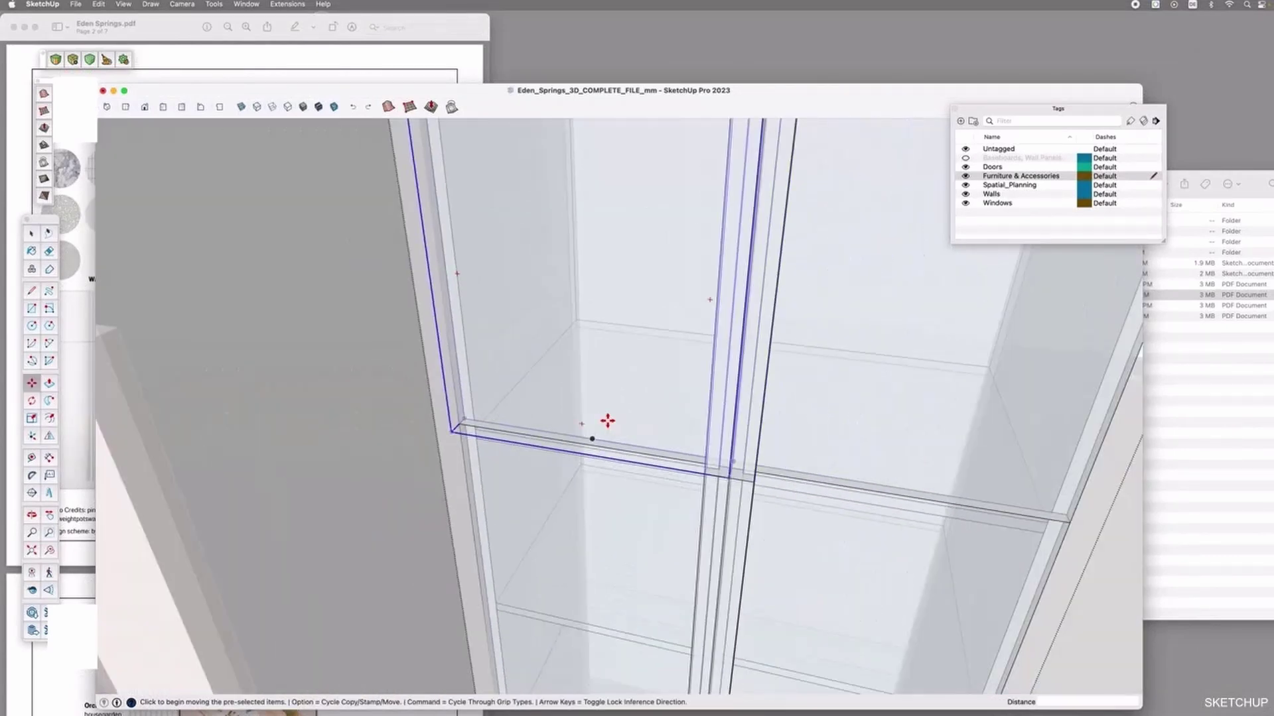
pyautogui.click(608, 421)
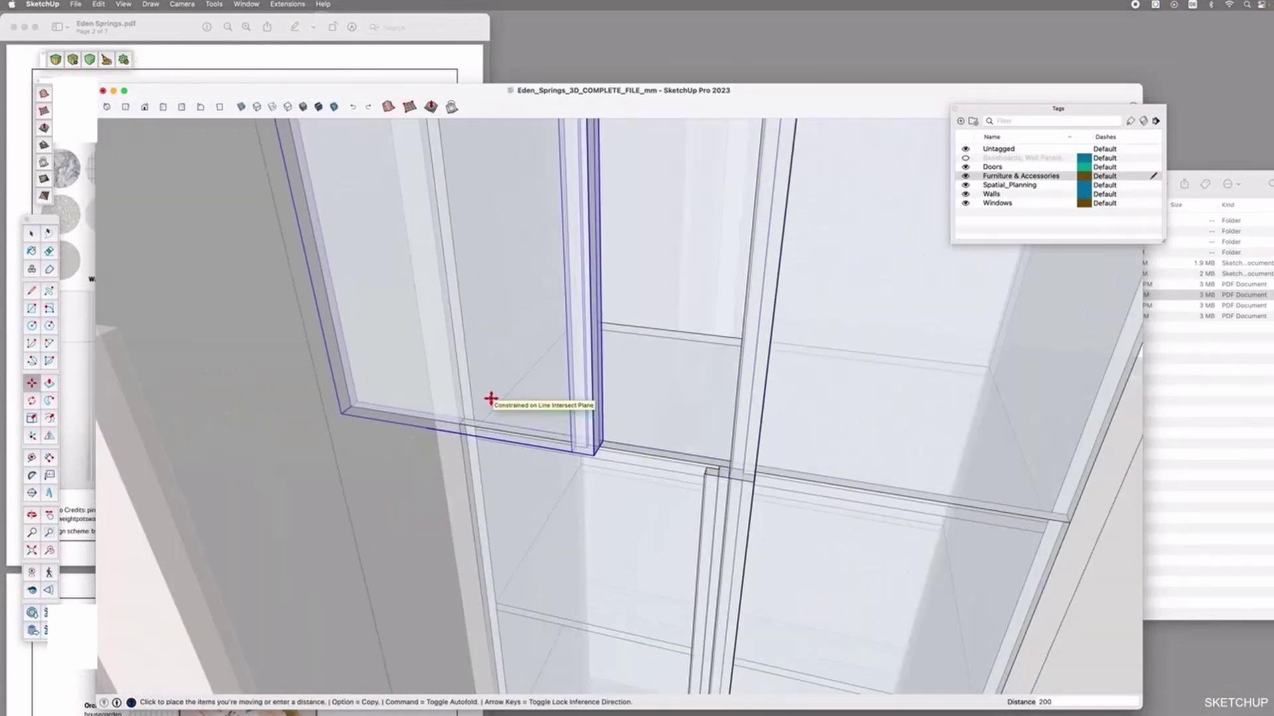
pyautogui.press('Return')
pyautogui.press('space')
# Move the inner shelf up to its new height
pyautogui.click(656, 400)
pyautogui.scroll(3, 640, 451)
pyautogui.press('m')
pyautogui.click(606, 443)
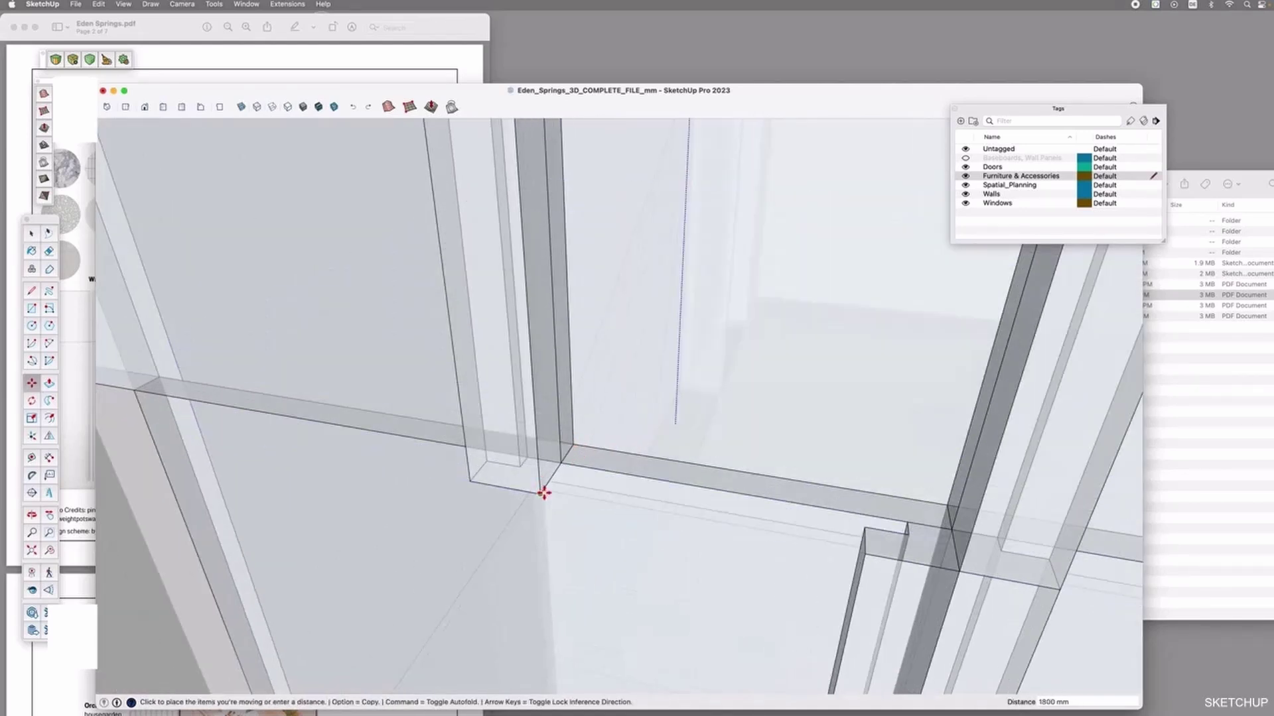
pyautogui.scroll(-4, 544, 493)
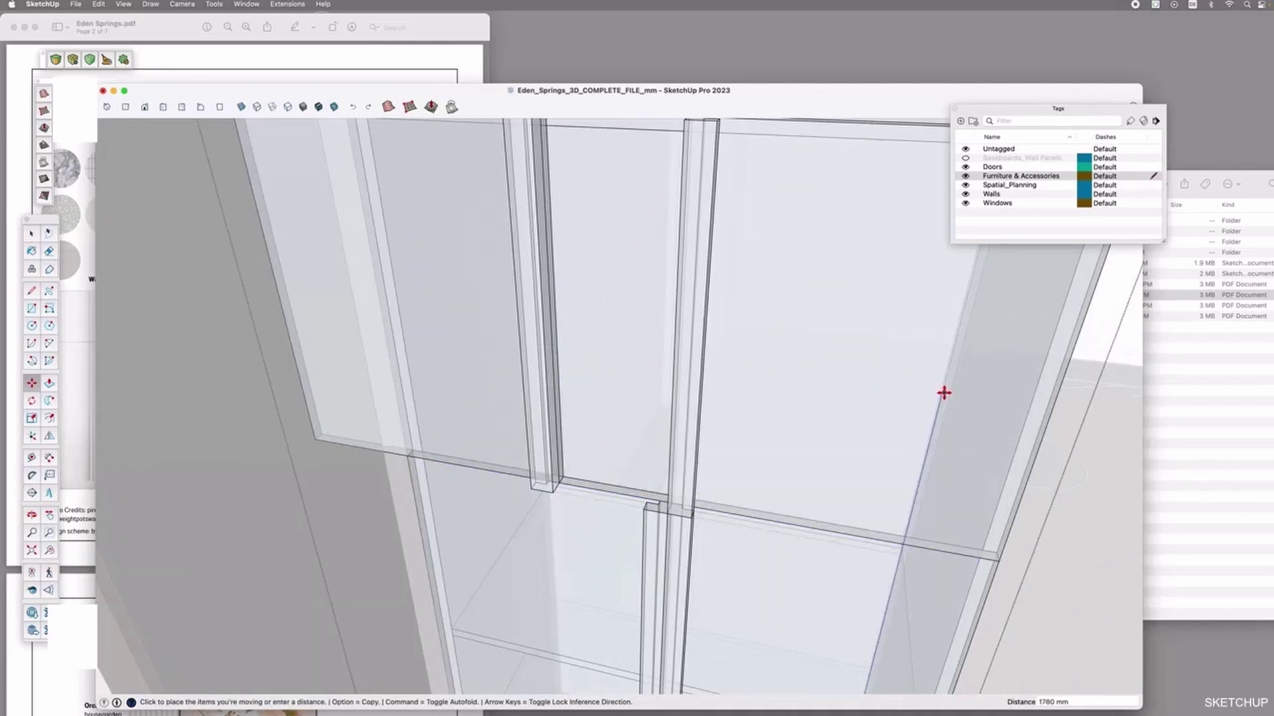
pyautogui.click(563, 477)
pyautogui.scroll(-5, 637, 436)
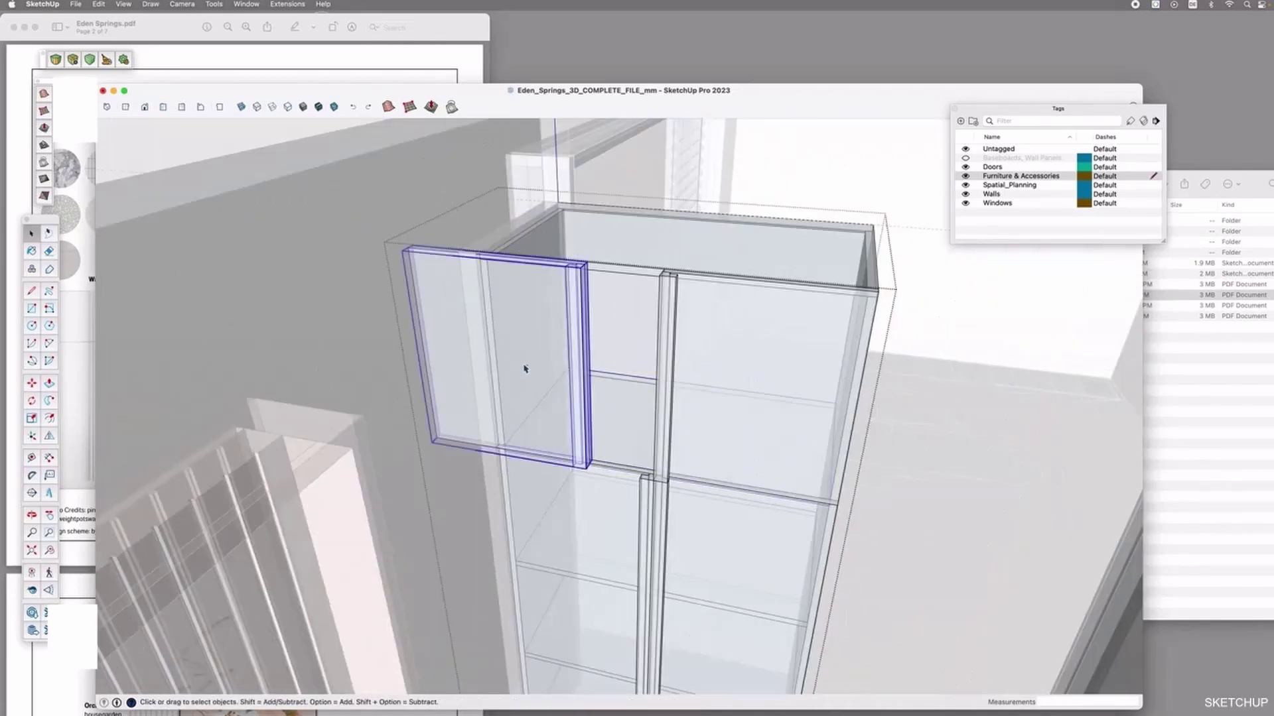
# Return the upper-left door flush into the front and turn X-ray off
pyautogui.click(526, 364)
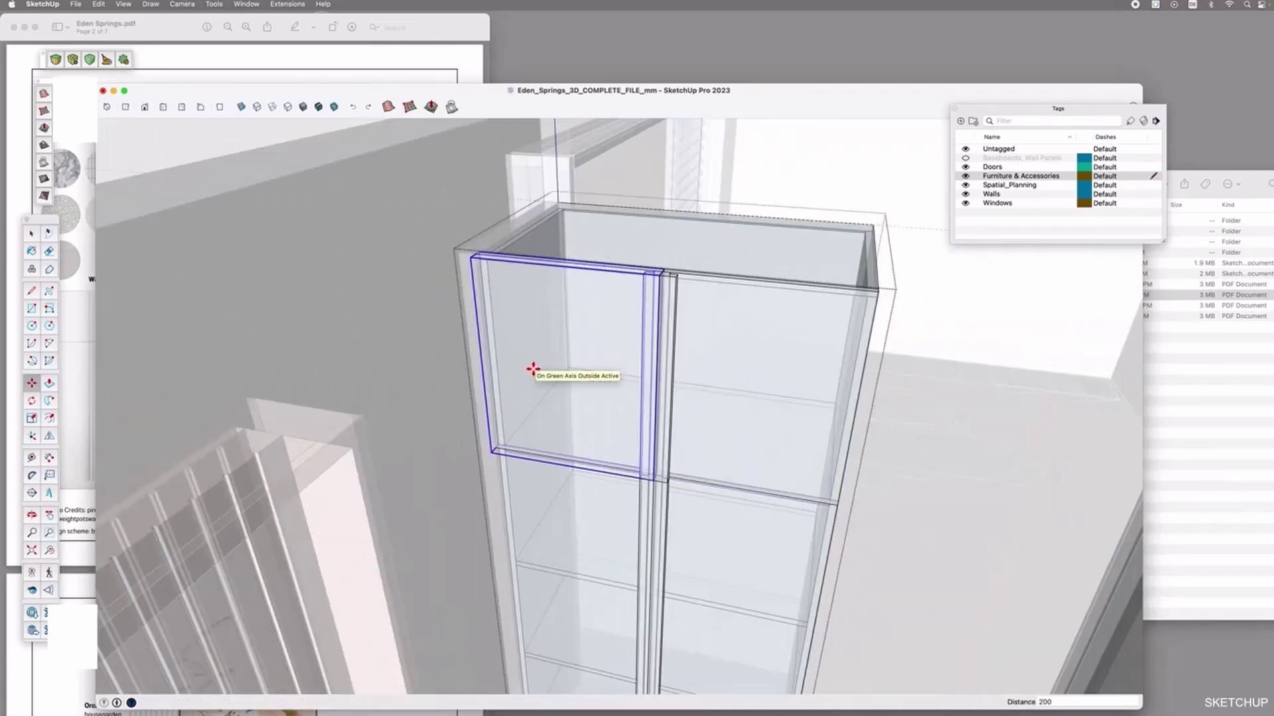
pyautogui.click(532, 367)
pyautogui.press('space')
pyautogui.click(242, 107)
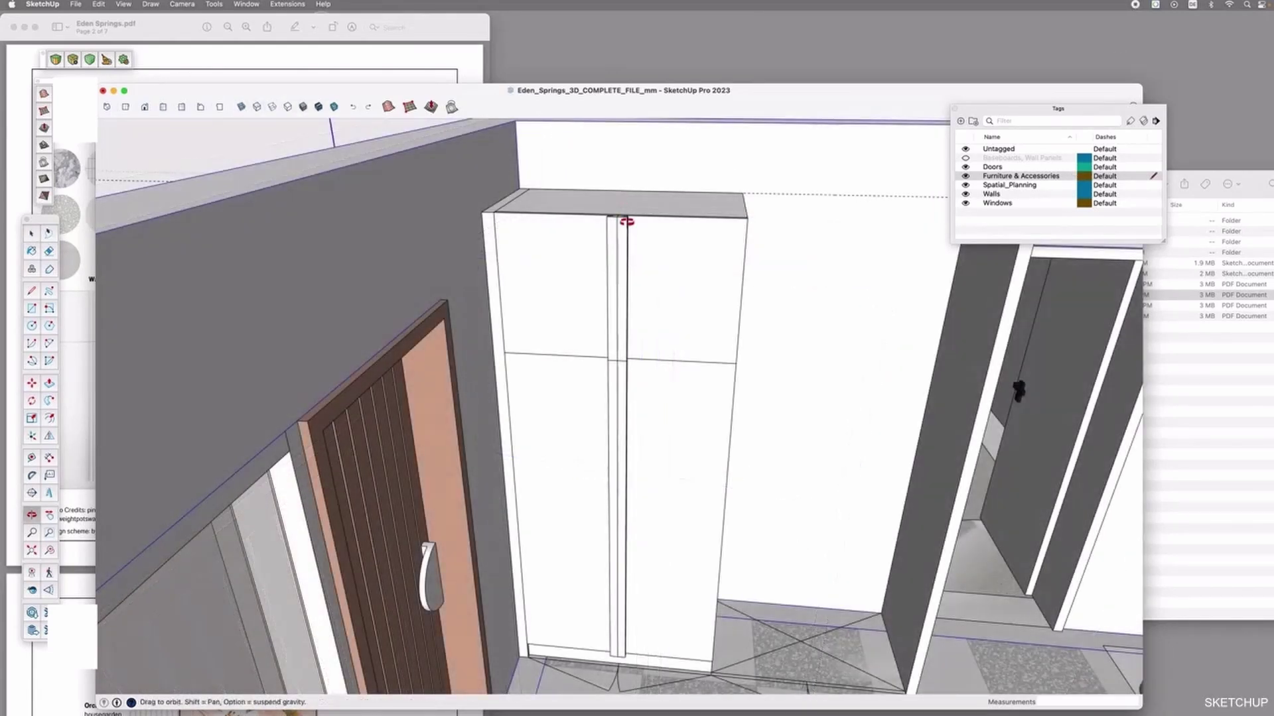
# Shift the right cabinet 2 mm right and the left cabinet 2 mm left
pyautogui.scroll(5, 626, 221)
pyautogui.press('m')
pyautogui.scroll(5, 605, 261)
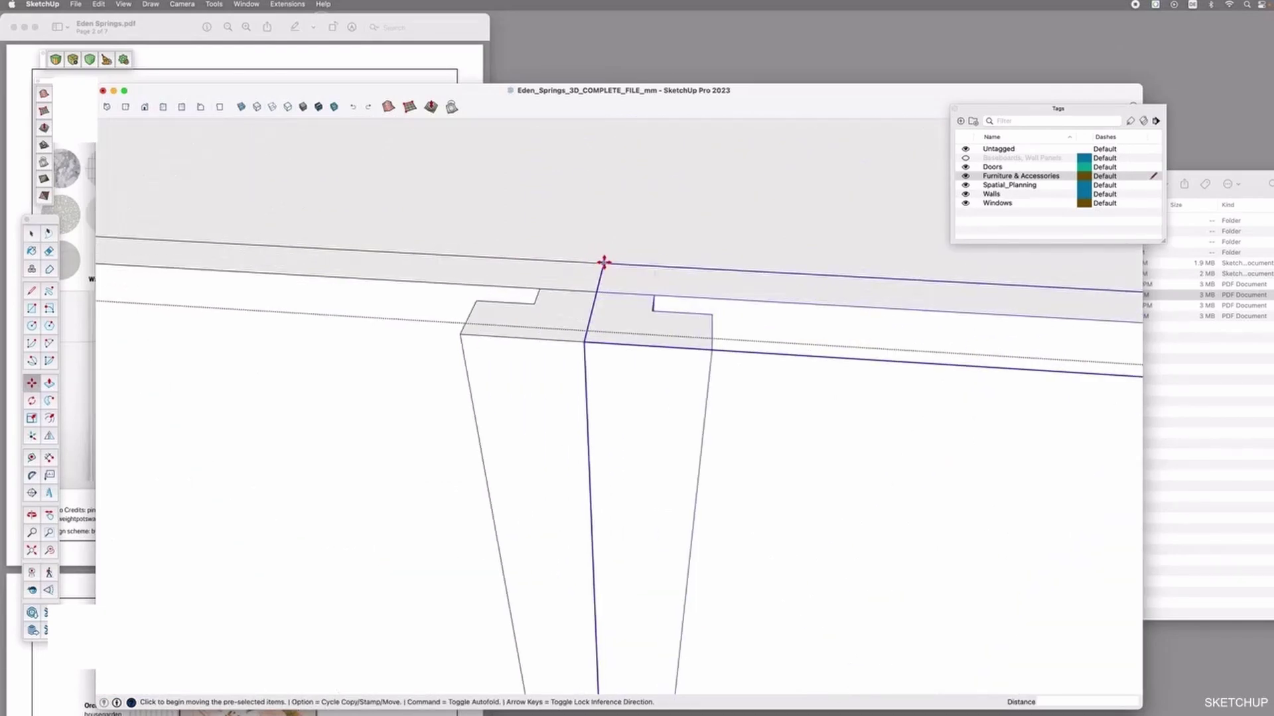
pyautogui.click(603, 263)
pyautogui.press('Return')
pyautogui.press('space')
pyautogui.click(582, 270)
pyautogui.press('m')
pyautogui.click(603, 262)
pyautogui.write('2')
pyautogui.press('Return')
# Check the gap with the Tape Measure from the cabinet's right side
pyautogui.press('t')
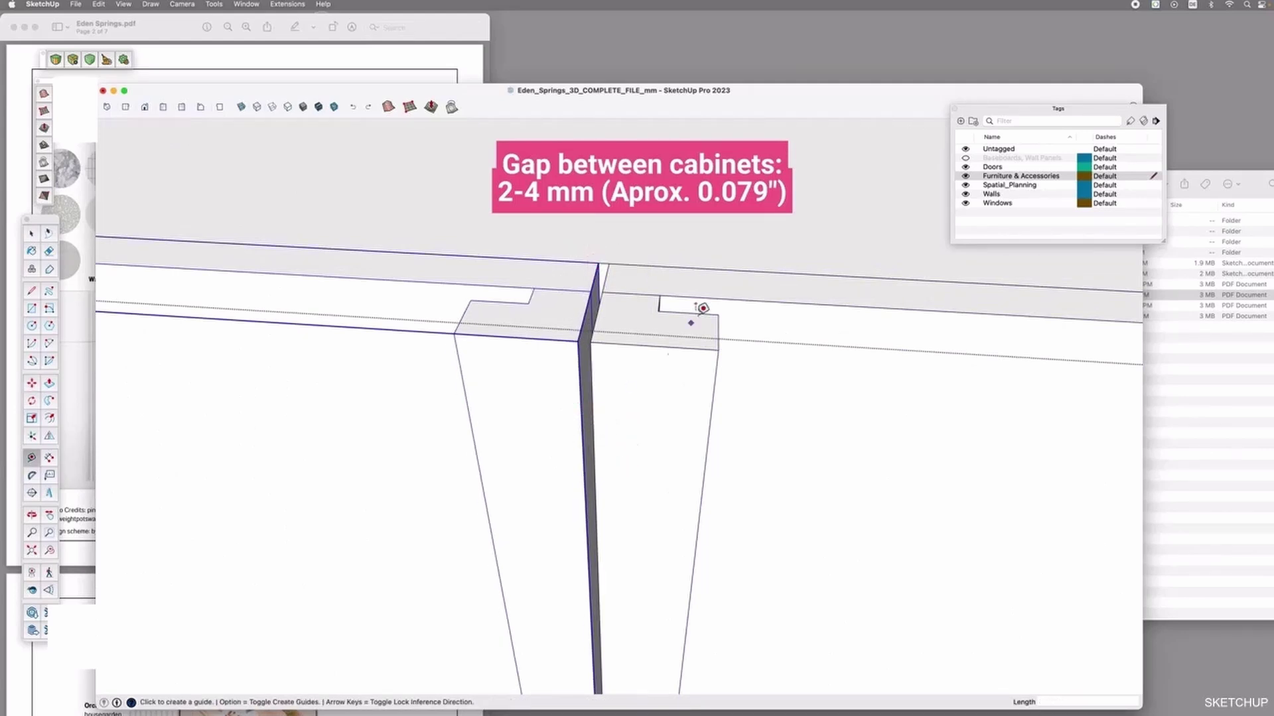
pyautogui.scroll(-5, 690, 308)
pyautogui.scroll(-5, 554, 438)
pyautogui.moveTo(849, 419); pyautogui.dragTo(745, 436, button='middle')
pyautogui.press('space')
# Open the right door for editing, exit it, and select the whole cabinet
pyautogui.click(547, 355)
pyautogui.scroll(4, 547, 355)
pyautogui.doubleClick(549, 356)
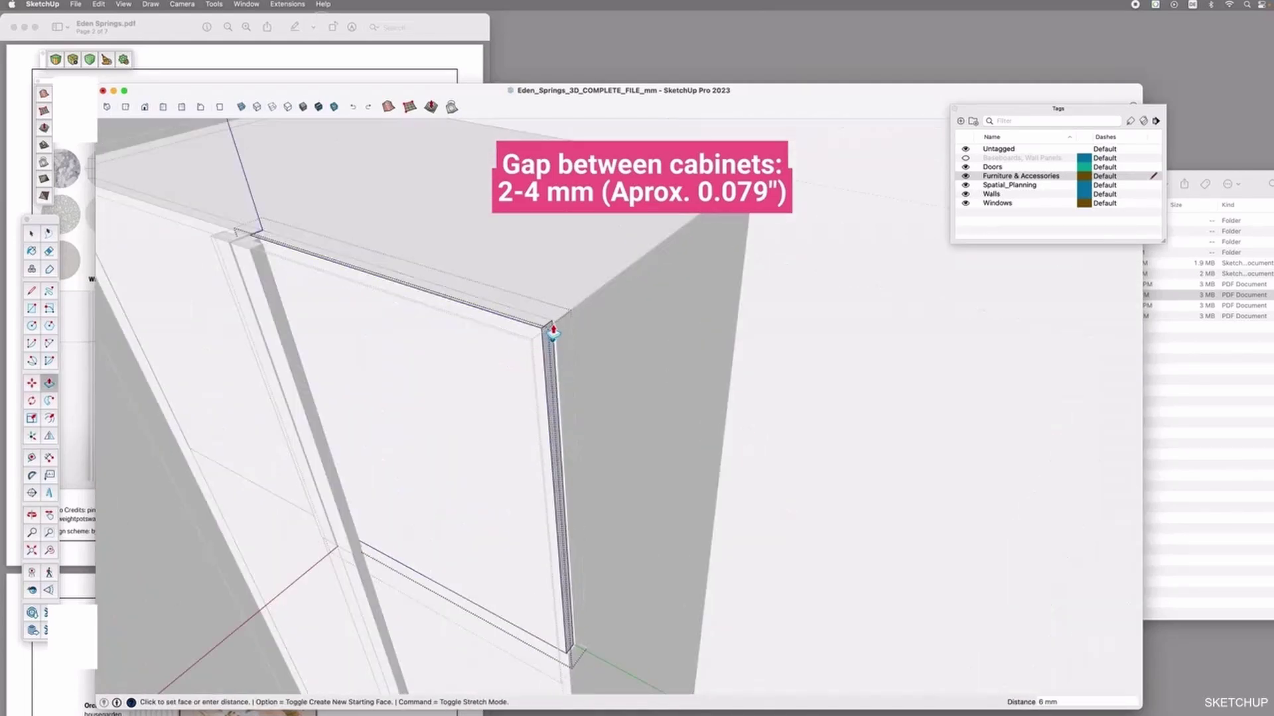
pyautogui.scroll(-5, 704, 377)
pyautogui.click(705, 378)
pyautogui.moveTo(529, 381)
pyautogui.mouseDown(button='middle')
pyautogui.moveTo(674, 347)
pyautogui.moveTo(711, 310)
pyautogui.moveTo(688, 401)
pyautogui.mouseUp(button='middle')
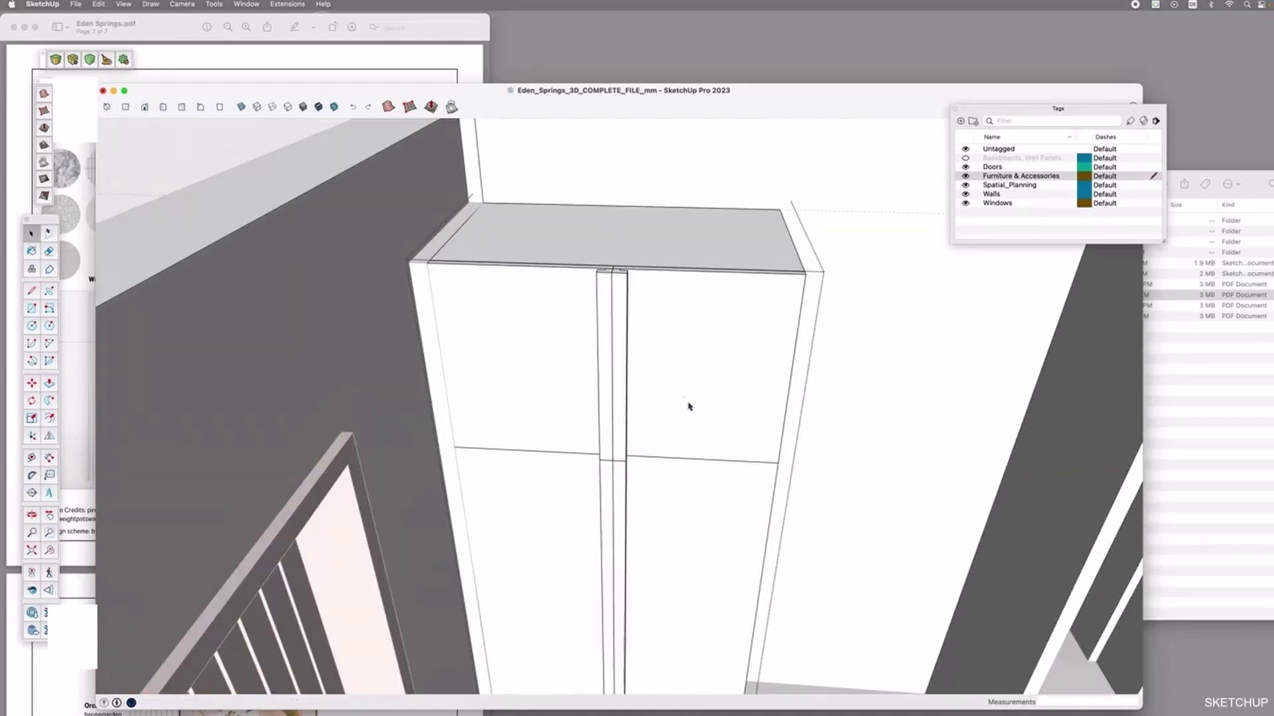
pyautogui.press('Escape')
pyautogui.scroll(-3, 683, 401)
pyautogui.click(600, 369)
# Copy the cabinet 1000 mm so the duplicate sits beside the original
pyautogui.scroll(-2, 506, 330)
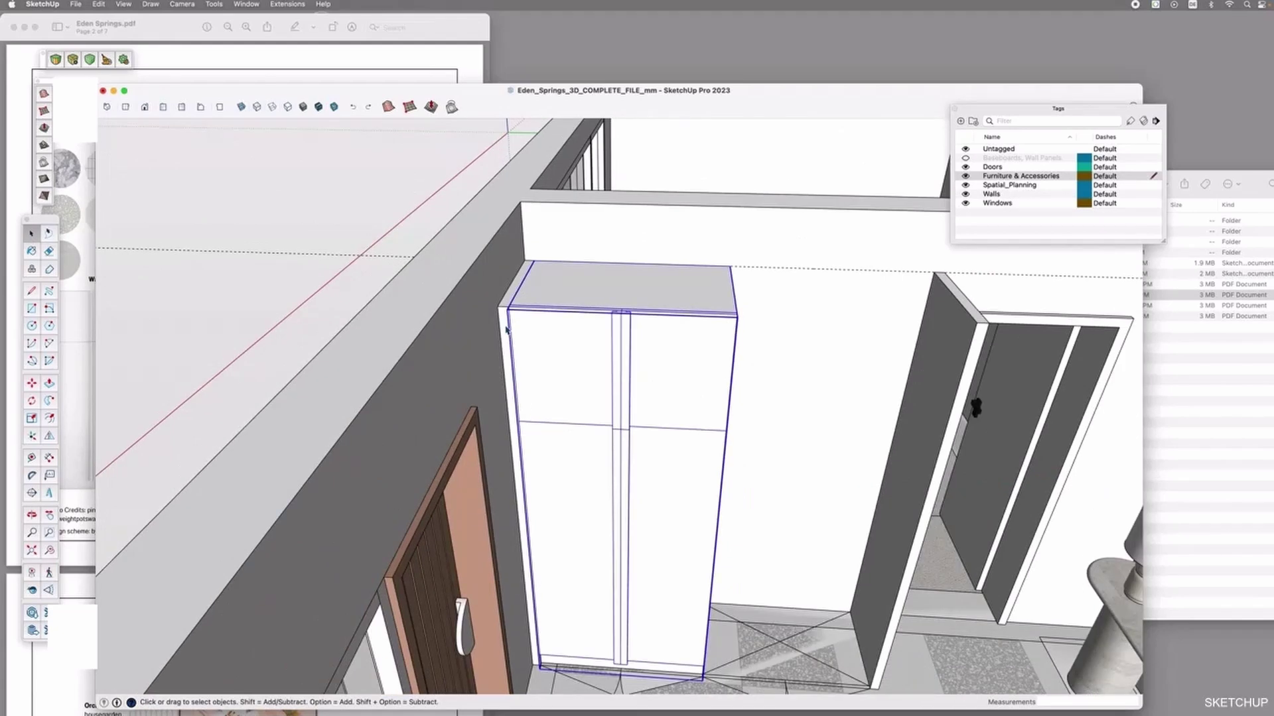
pyautogui.scroll(-2, 660, 337)
pyautogui.moveTo(668, 364); pyautogui.dragTo(667, 362, button='middle')
pyautogui.press('m')
pyautogui.click(517, 272)
pyautogui.press('alt')
pyautogui.click(683, 278)
pyautogui.press('space')
# Explode the copied cabinet into separate parts
pyautogui.click(914, 437)
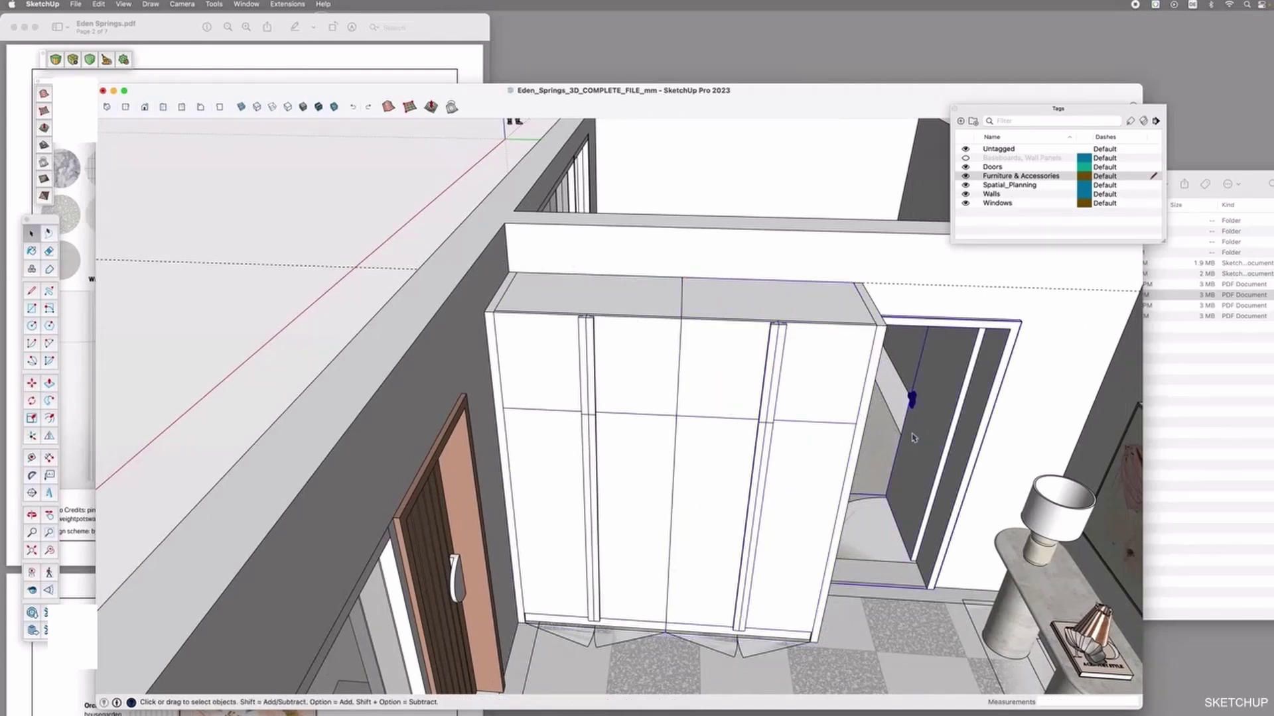
pyautogui.click(834, 407)
pyautogui.rightClick(781, 383)
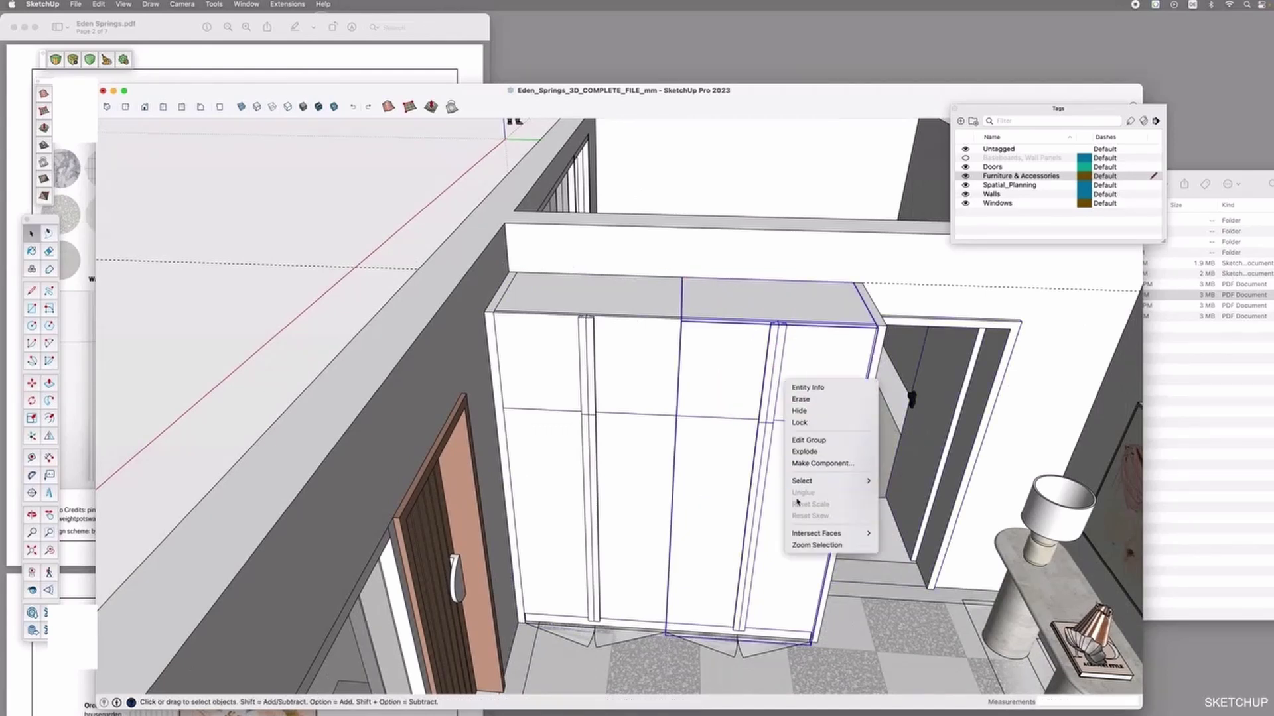
pyautogui.click(815, 452)
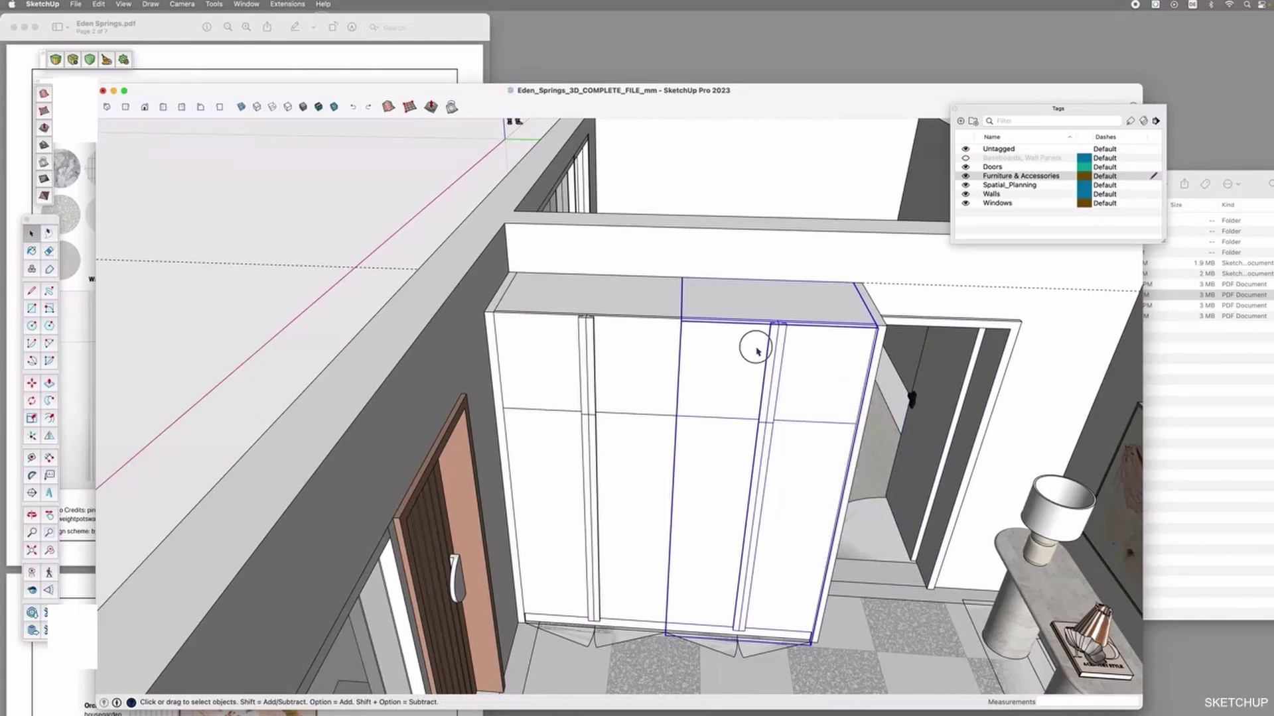
# Move the new cabinet's four doors 1500 mm aside
pyautogui.moveTo(729, 381); pyautogui.dragTo(702, 369, button='middle')
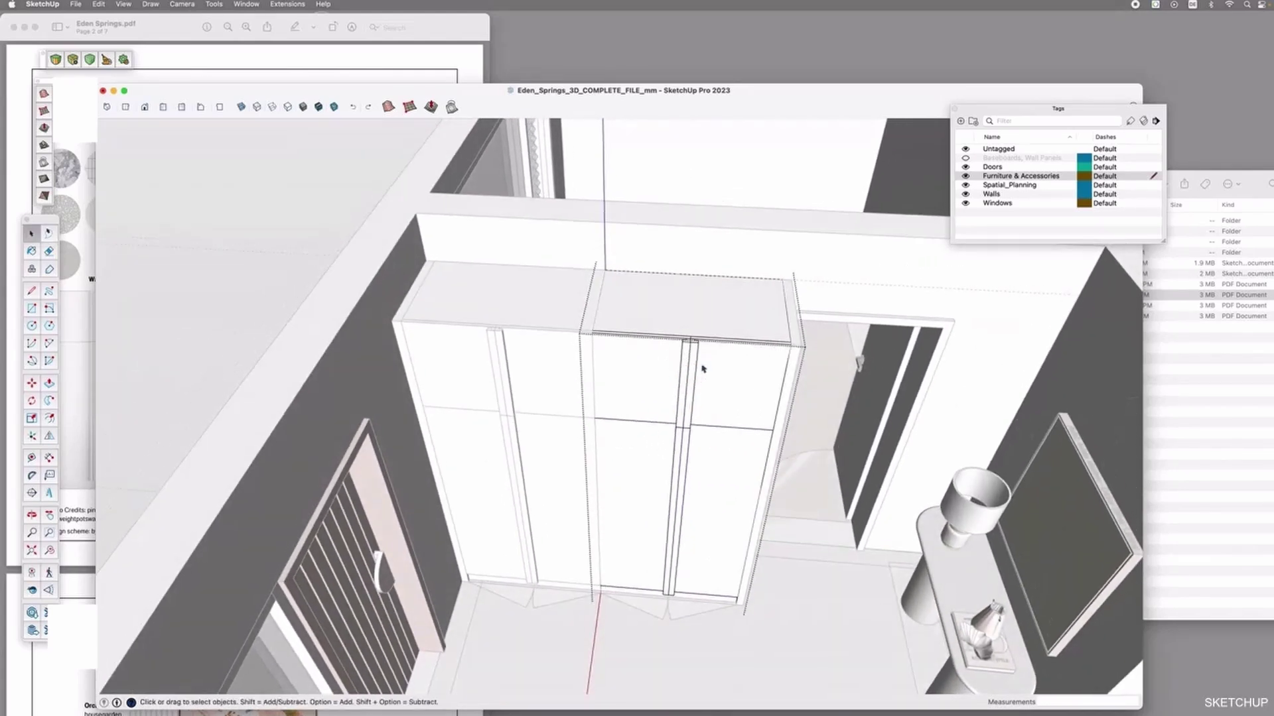
pyautogui.click(703, 390)
pyautogui.keyDown('shift'); pyautogui.click(662, 384); pyautogui.keyUp('shift')
pyautogui.keyDown('shift'); pyautogui.click(663, 483); pyautogui.keyUp('shift')
pyautogui.keyDown('shift'); pyautogui.click(746, 483); pyautogui.keyUp('shift')
pyautogui.press('m')
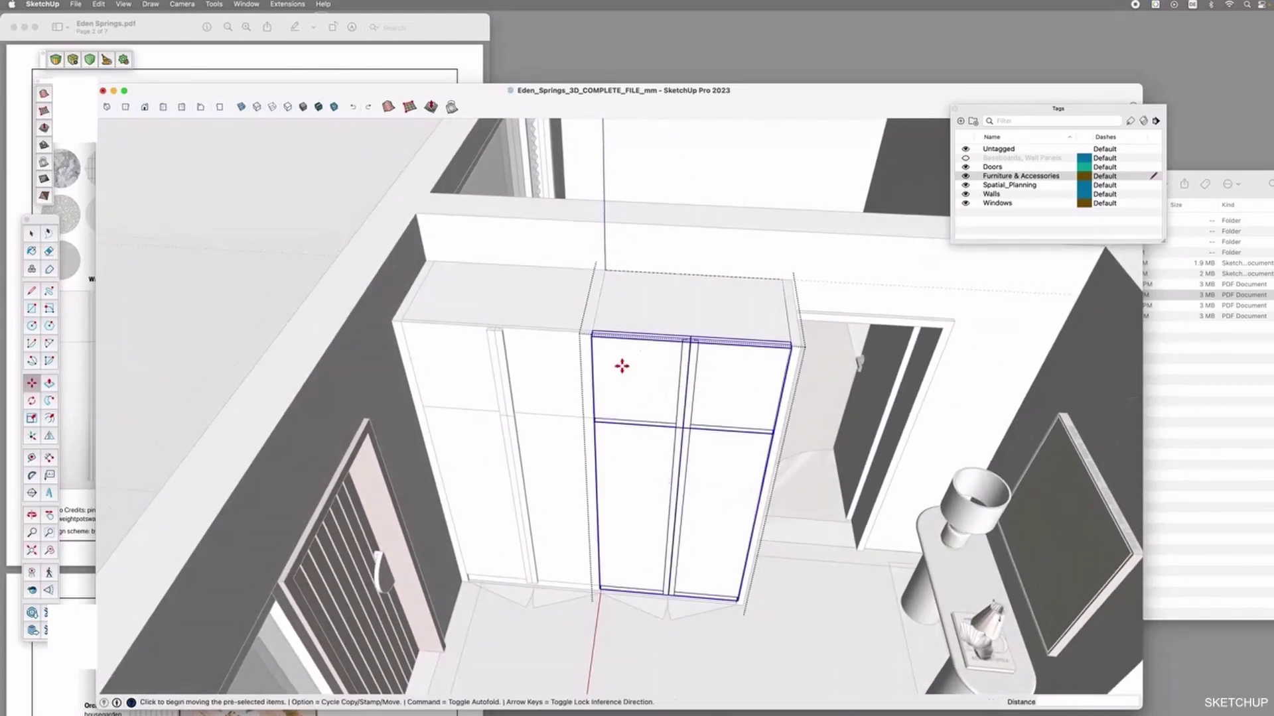
pyautogui.click(622, 366)
pyautogui.write('1500')
pyautogui.press('Return')
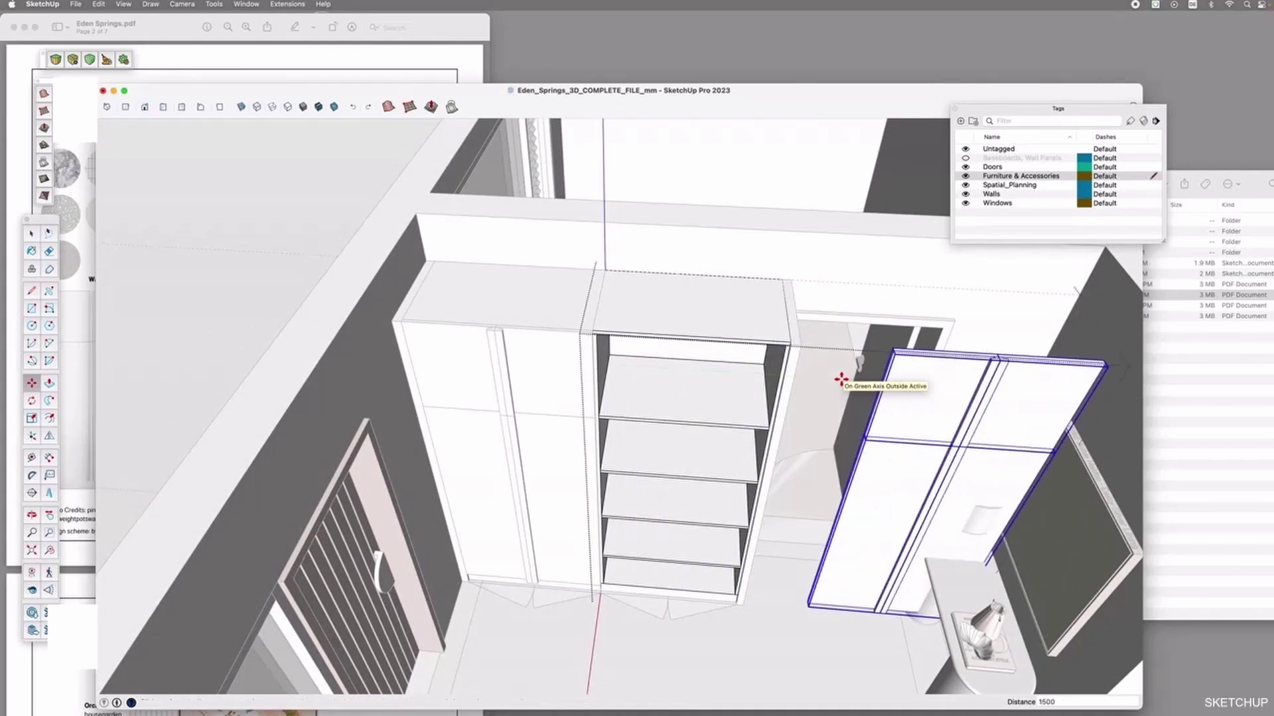
# Delete the two top shelves from the new cabinet
pyautogui.press('space')
pyautogui.click(690, 411)
pyautogui.press('Delete')
pyautogui.click(678, 467)
pyautogui.press('Delete')
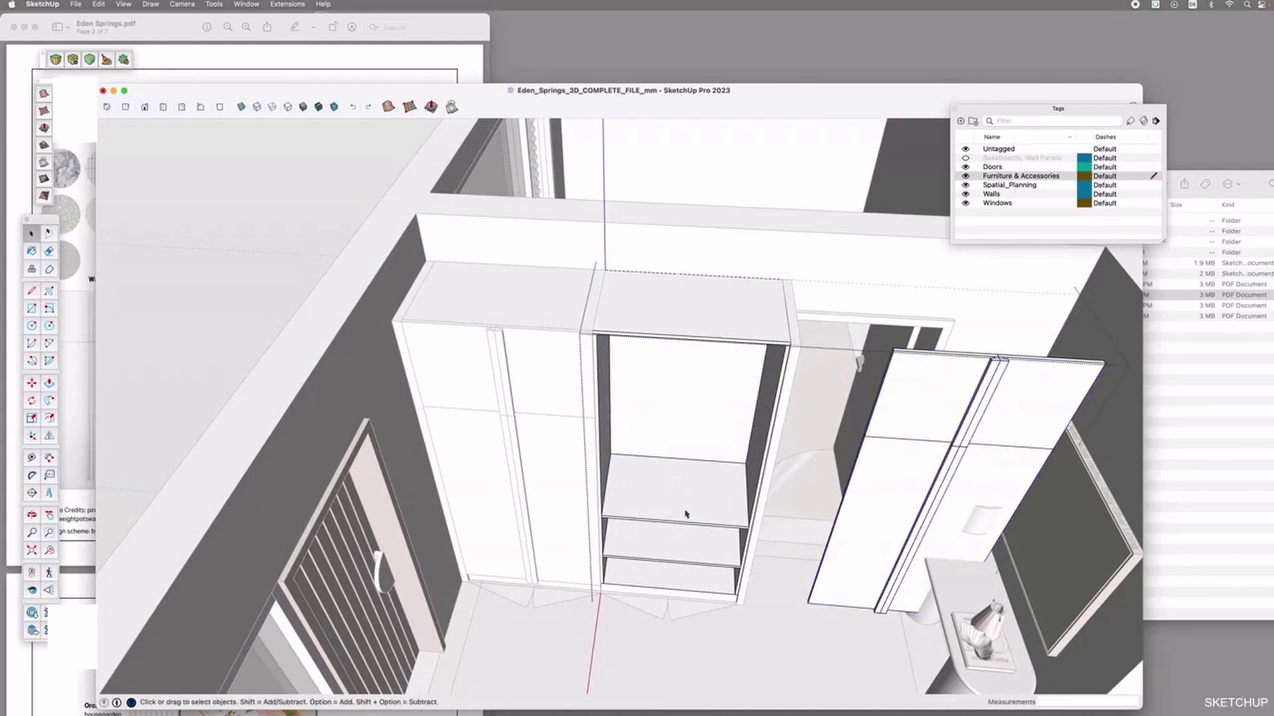
pyautogui.moveTo(694, 486); pyautogui.dragTo(693, 486, button='middle')
pyautogui.scroll(3, 693, 485)
# Draw a 40 mm radius circle as the profile of the hanging rod
pyautogui.scroll(-10, 684, 466)
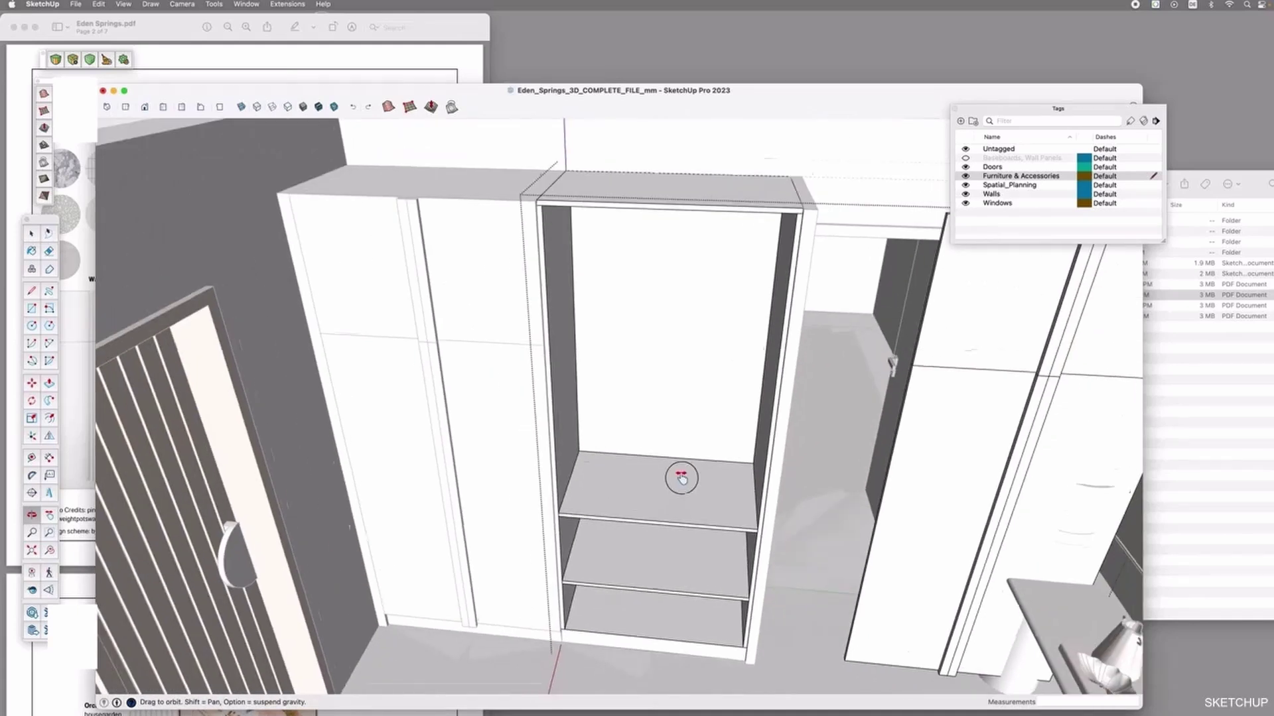
pyautogui.press('r')
pyautogui.click(33, 325)
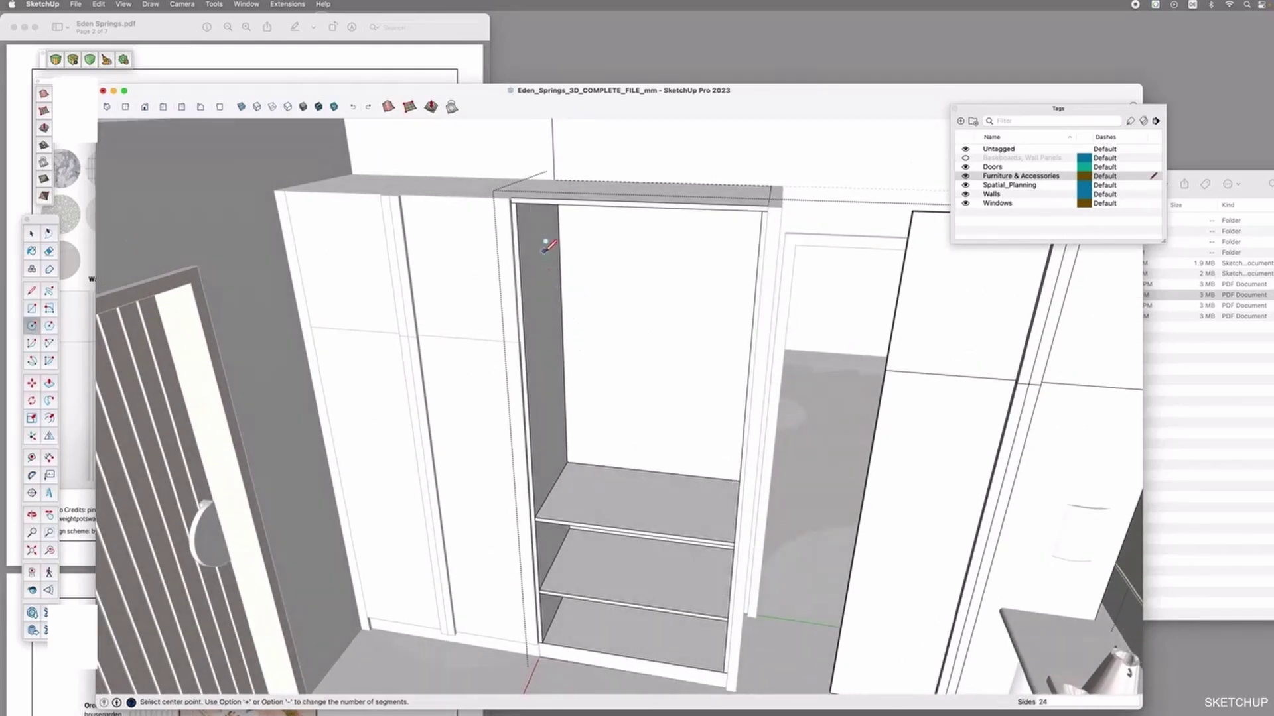
pyautogui.write('4')
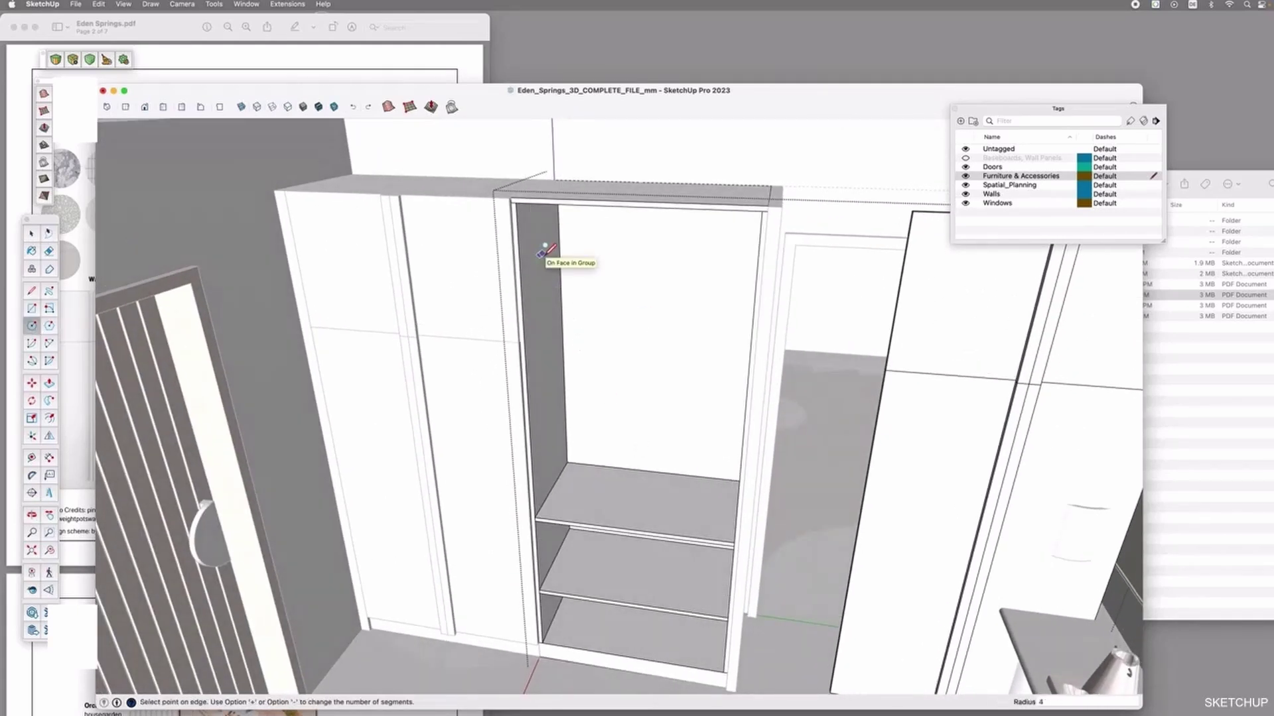
pyautogui.write('0')
pyautogui.press('Return')
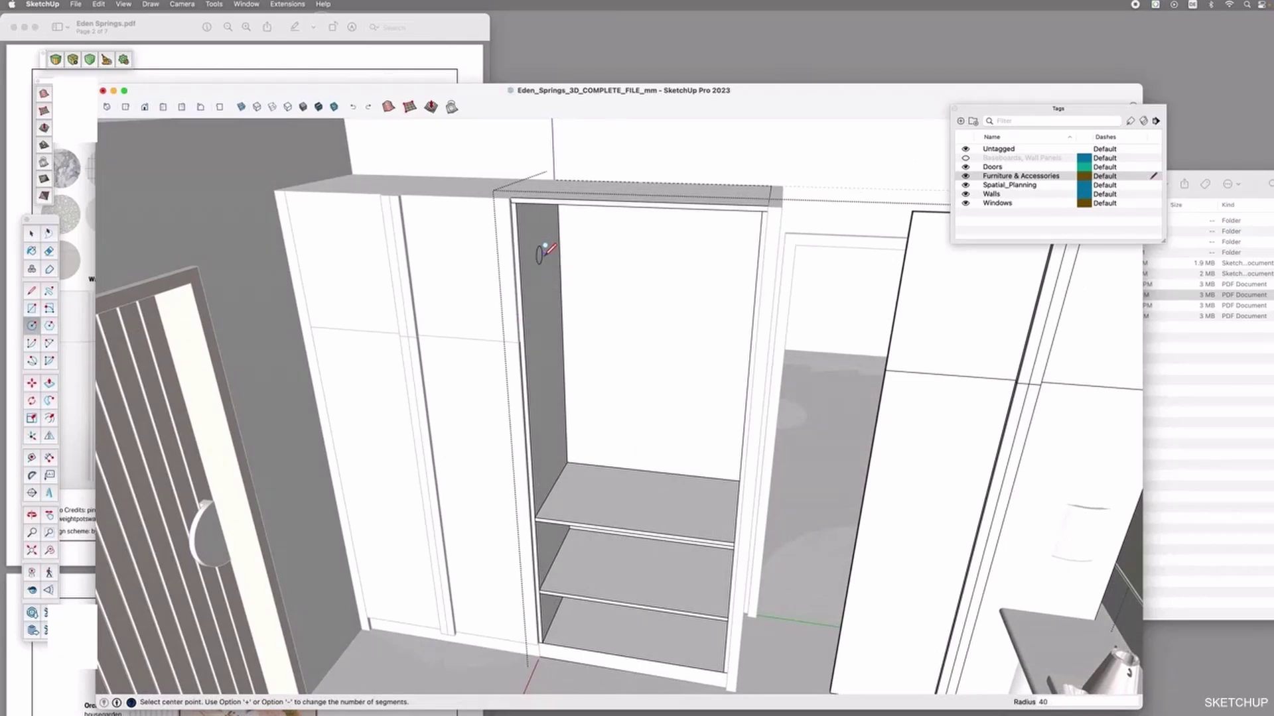
pyautogui.scroll(5, 541, 253)
pyautogui.press('space')
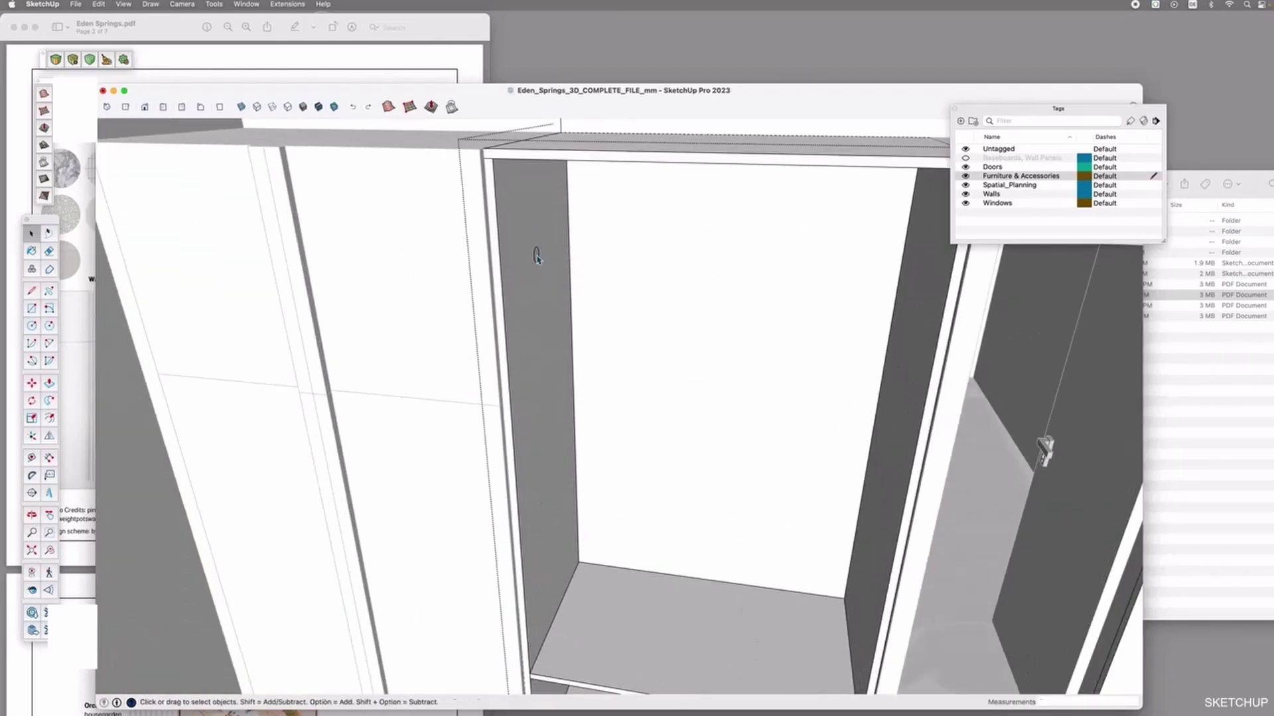
pyautogui.press('p')
# Extrude the circle into a rod across the cabinet and group it
pyautogui.click(538, 258)
pyautogui.scroll(-5, 555, 258)
pyautogui.click(787, 212)
pyautogui.press('space')
pyautogui.tripleClick(582, 264)
pyautogui.press('super+g')
# Delete the top shelf and place a Tape Measure guide across the cabinet
pyautogui.click(652, 546)
pyautogui.press('Delete')
pyautogui.moveTo(666, 542); pyautogui.dragTo(660, 567, button='middle')
pyautogui.press('t')
pyautogui.click(735, 656)
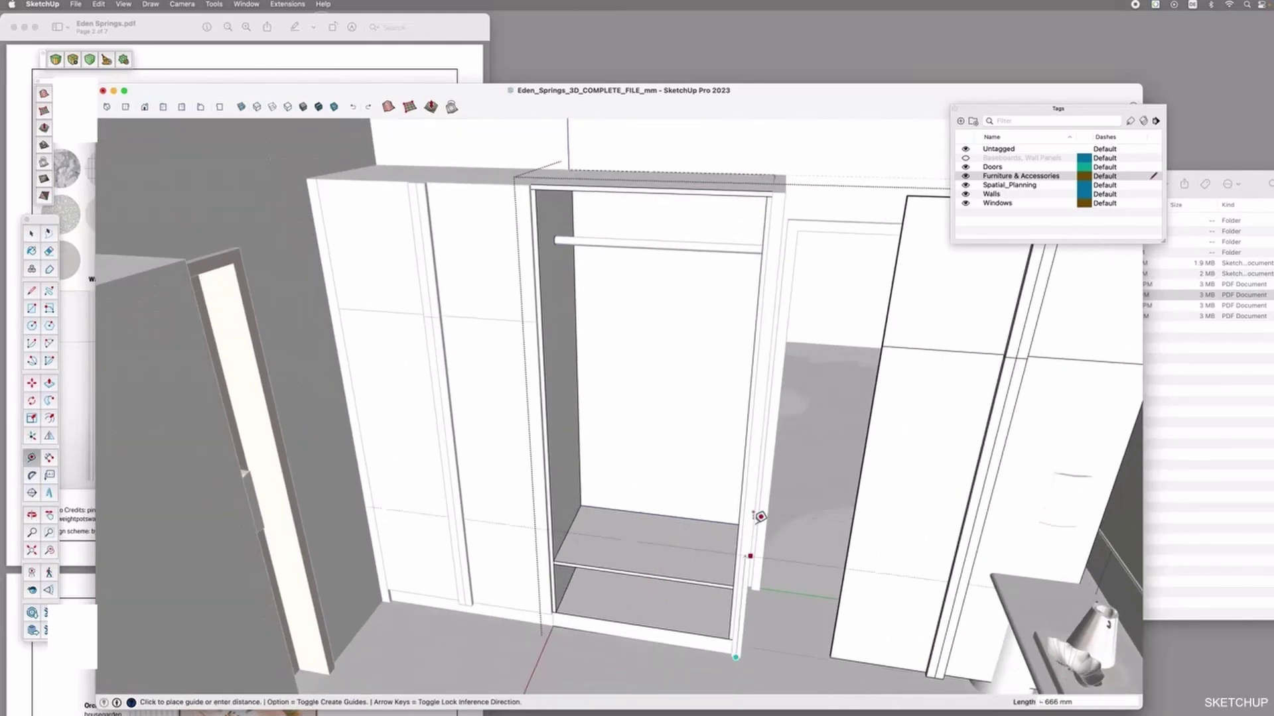
pyautogui.click(754, 489)
# Move the hanging rod down to its lower position at the guide
pyautogui.press('space')
pyautogui.click(558, 243)
pyautogui.press('m')
pyautogui.click(557, 242)
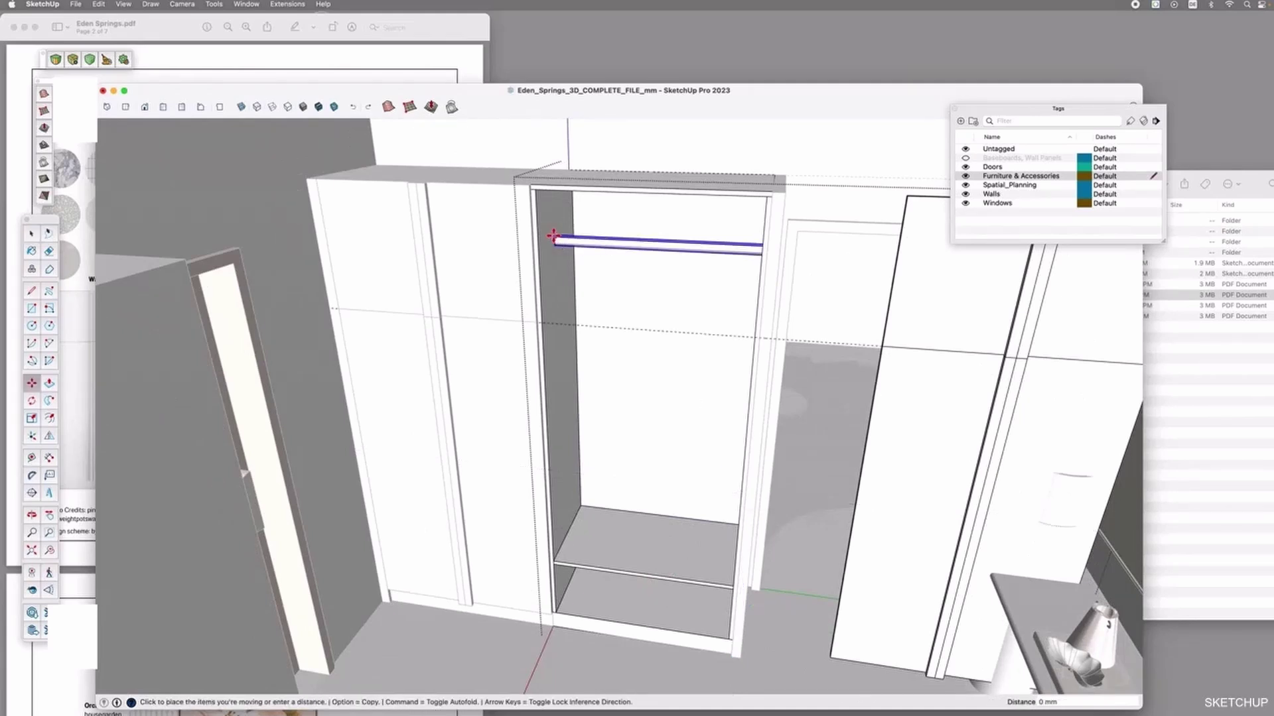
pyautogui.click(542, 323)
pyautogui.moveTo(796, 464); pyautogui.dragTo(533, 276, button='middle')
pyautogui.click(555, 288)
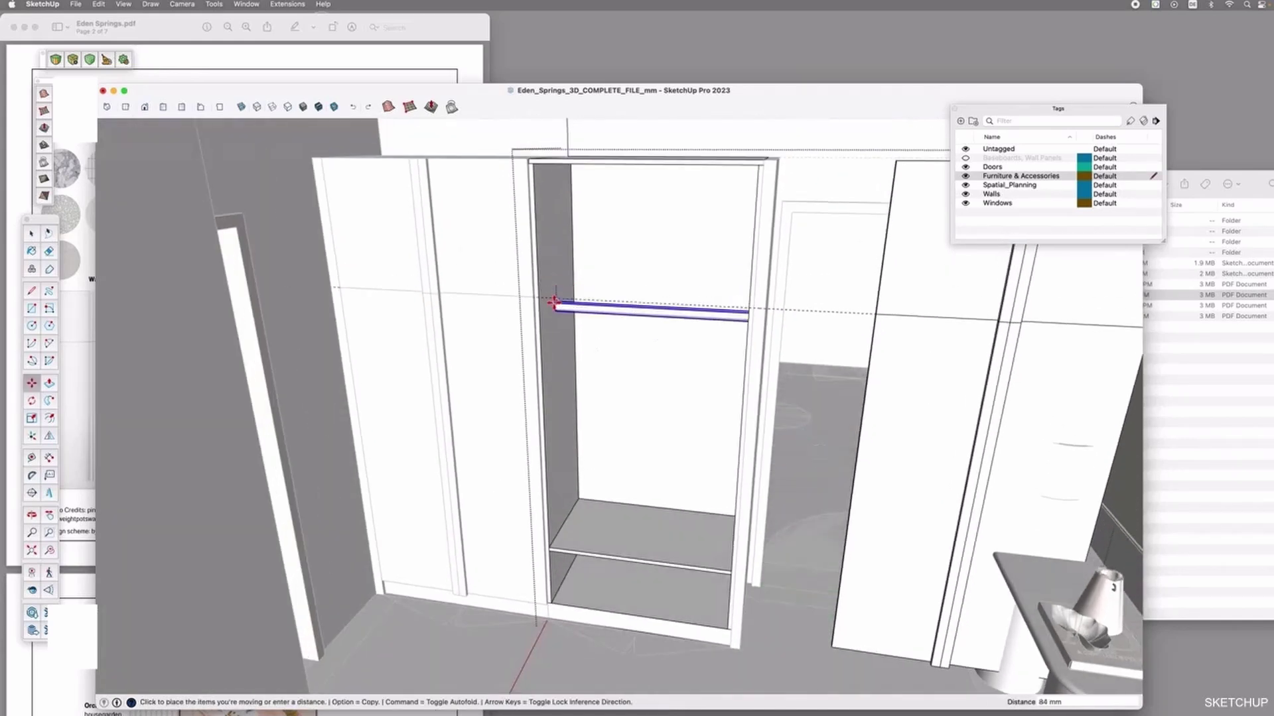
pyautogui.click(554, 302)
# Copy the lower shelf upward to sit above the rod
pyautogui.press('space')
pyautogui.click(590, 550)
pyautogui.press('m')
pyautogui.press('alt')
pyautogui.click(549, 551)
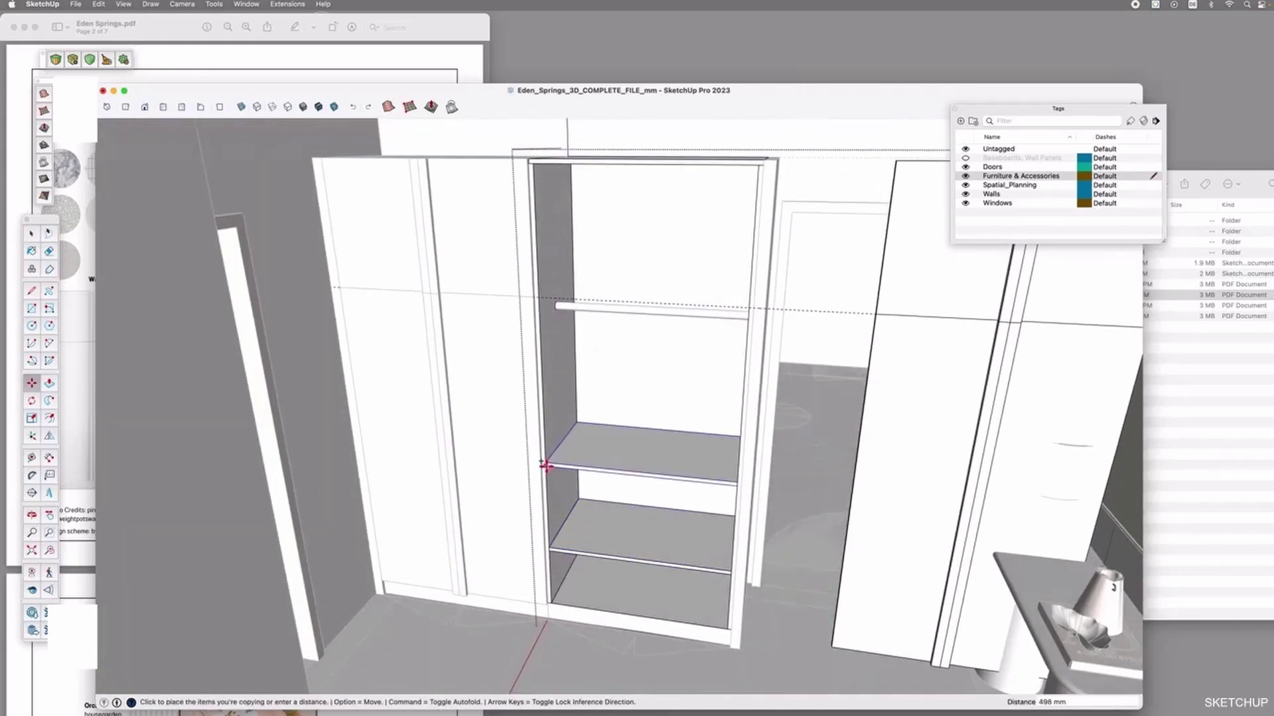
pyautogui.click(539, 285)
pyautogui.scroll(5, 538, 282)
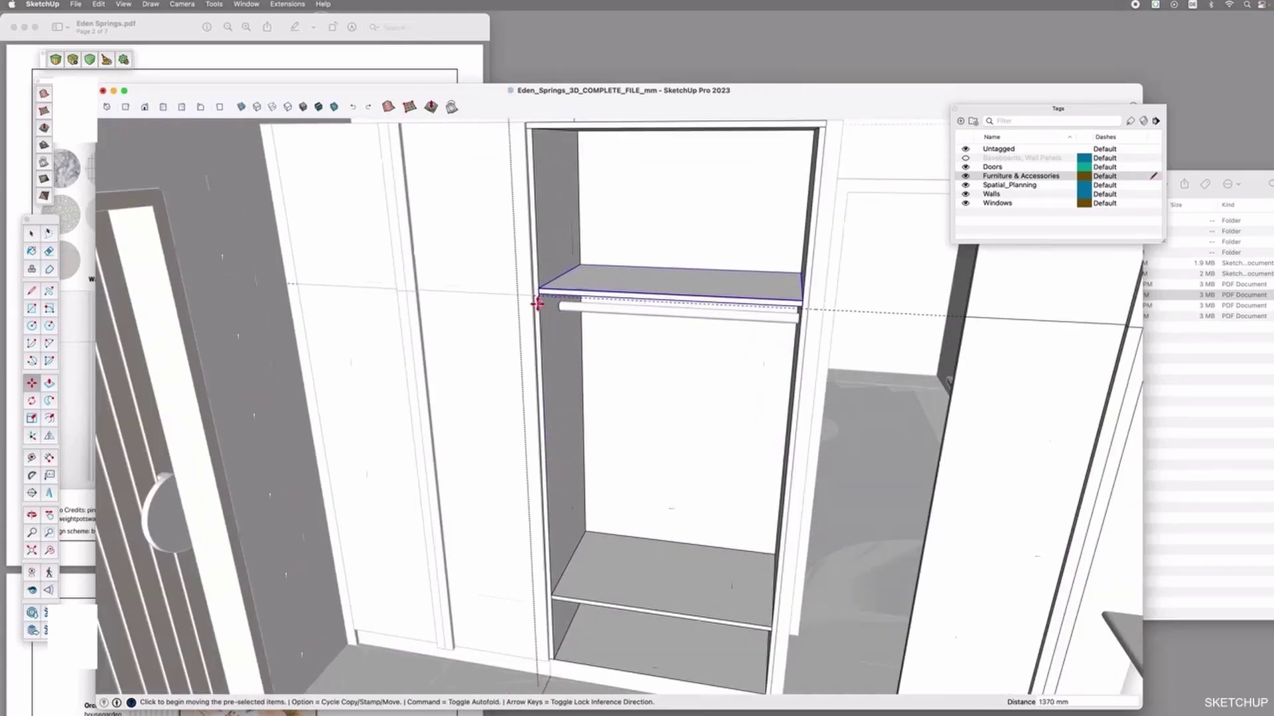
pyautogui.scroll(-10, 537, 283)
# Move the doors 1500 mm back to close over the wardrobe front
pyautogui.press('space')
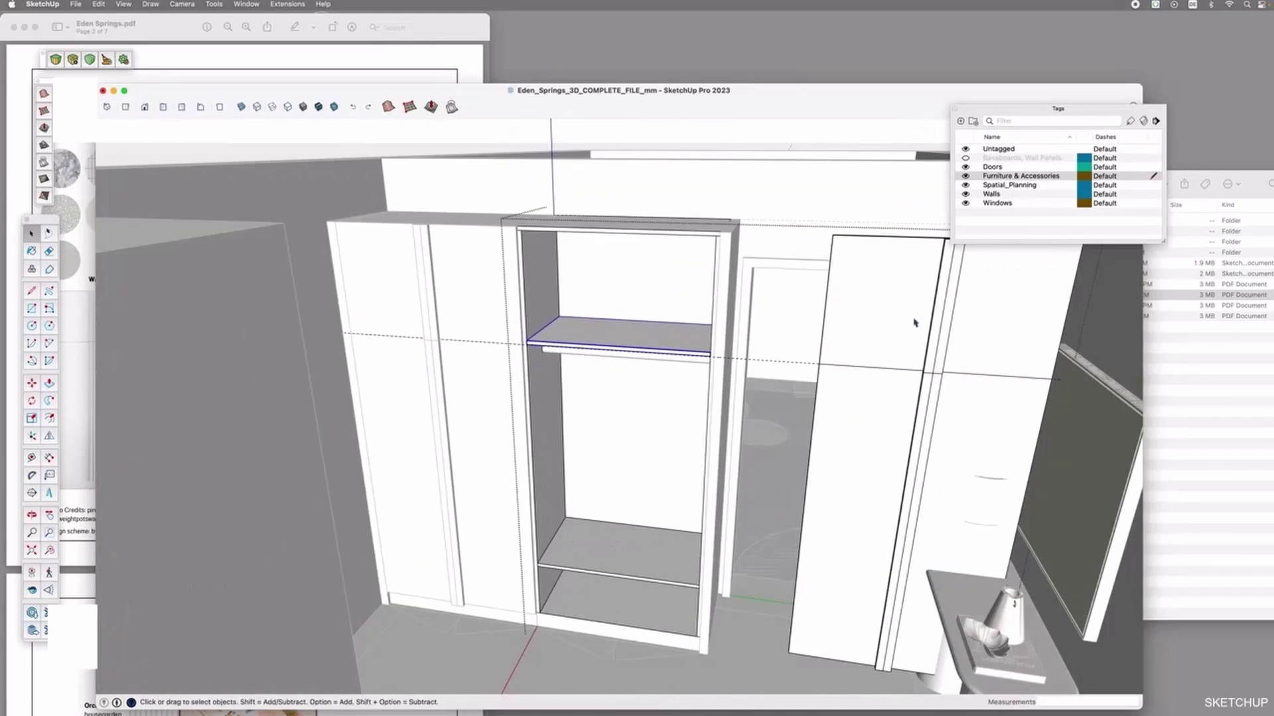
pyautogui.keyDown('shift'); pyautogui.click(879, 352); pyautogui.keyUp('shift')
pyautogui.press('m')
pyautogui.click(884, 318)
pyautogui.write('1500')
pyautogui.press('Return')
# Move the upper-right and lower-right doors to swing the wardrobe open
pyautogui.press('space')
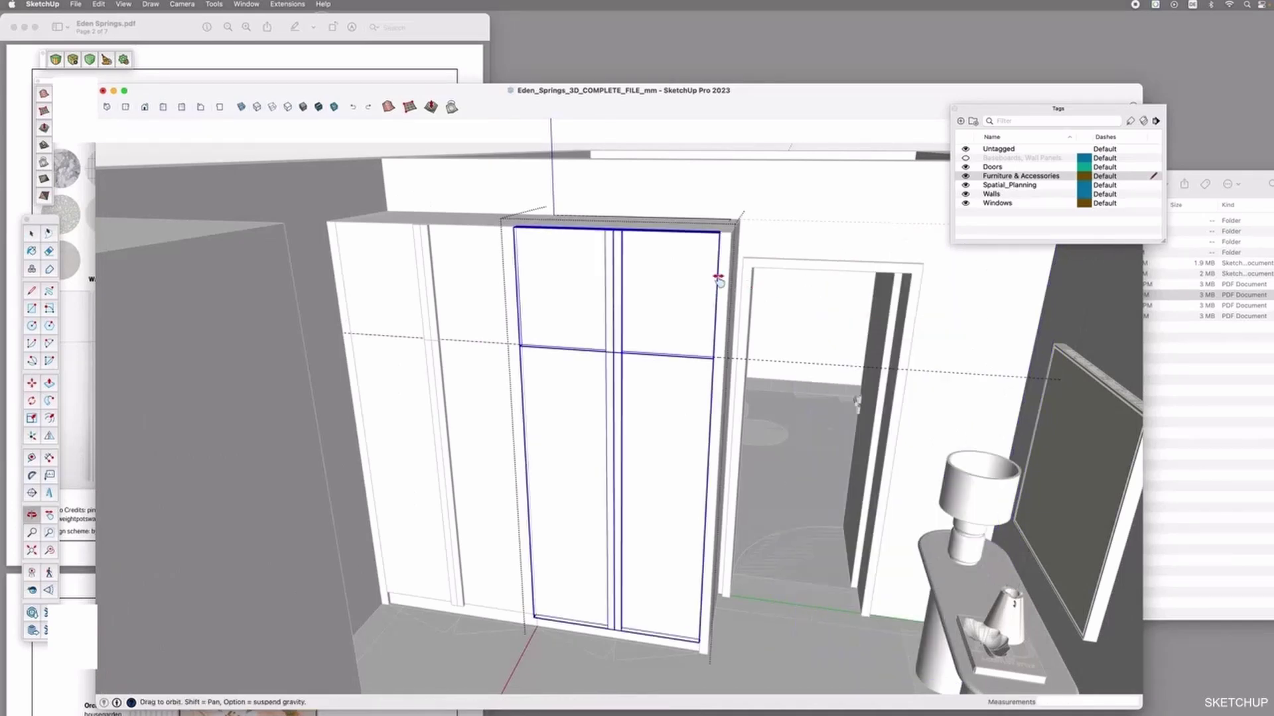
pyautogui.moveTo(716, 279); pyautogui.dragTo(762, 408, button='middle')
pyautogui.click(750, 410)
pyautogui.keyDown('shift'); pyautogui.click(731, 450); pyautogui.keyUp('shift')
pyautogui.press('m')
pyautogui.click(761, 325)
pyautogui.scroll(5, 771, 324)
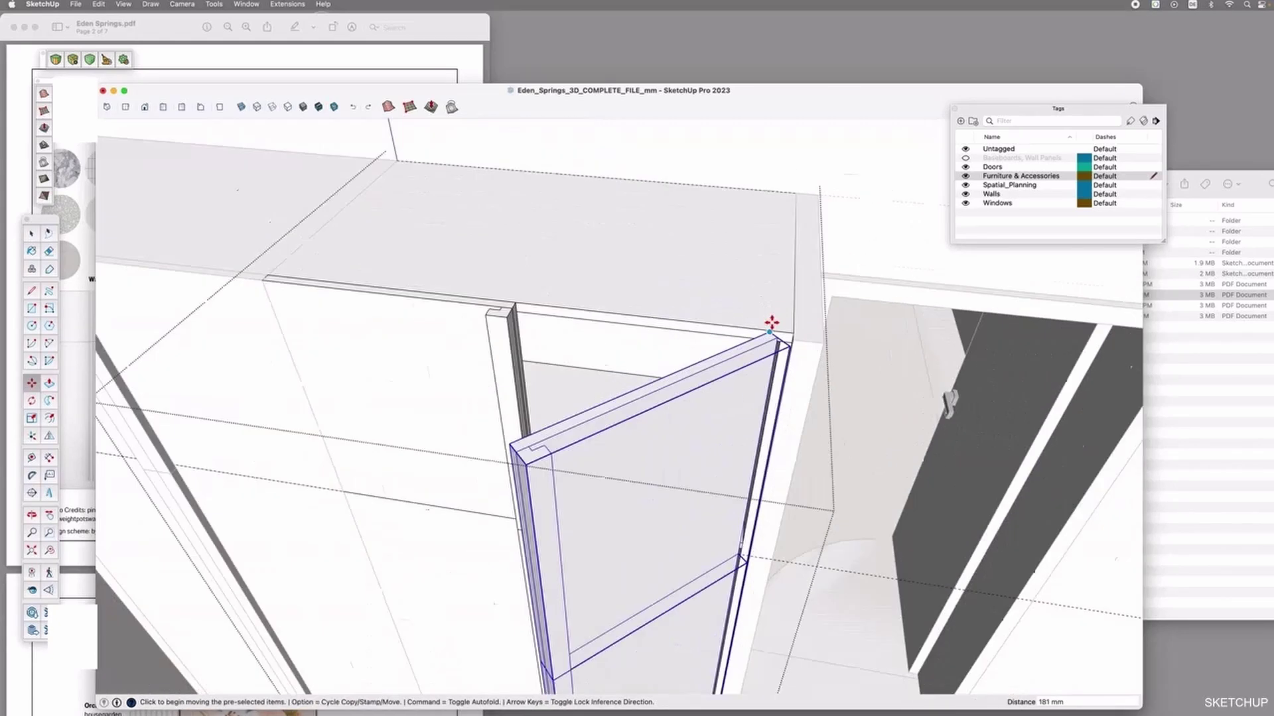
pyautogui.scroll(-5, 785, 338)
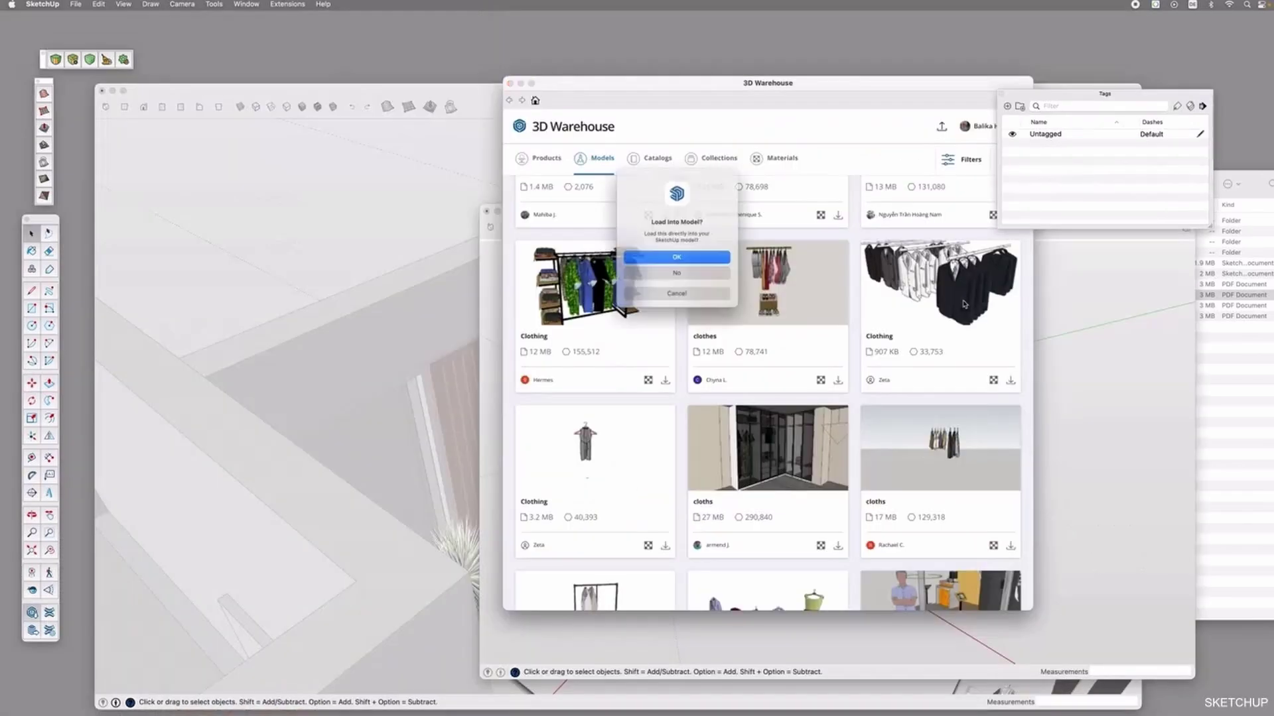
# Load a clothing rack from 3D Warehouse and copy a jacket from it
pyautogui.click(675, 257)
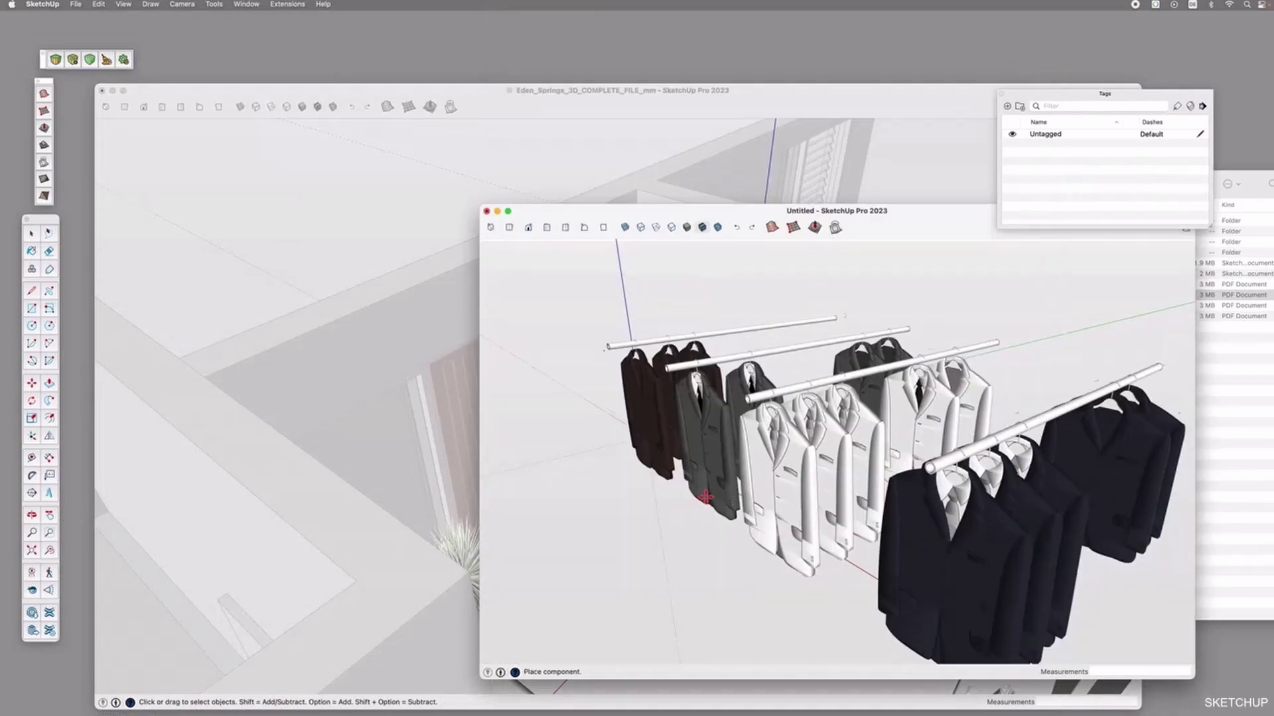
pyautogui.press('space')
pyautogui.doubleClick(970, 474)
pyautogui.click(995, 506)
pyautogui.click(750, 273)
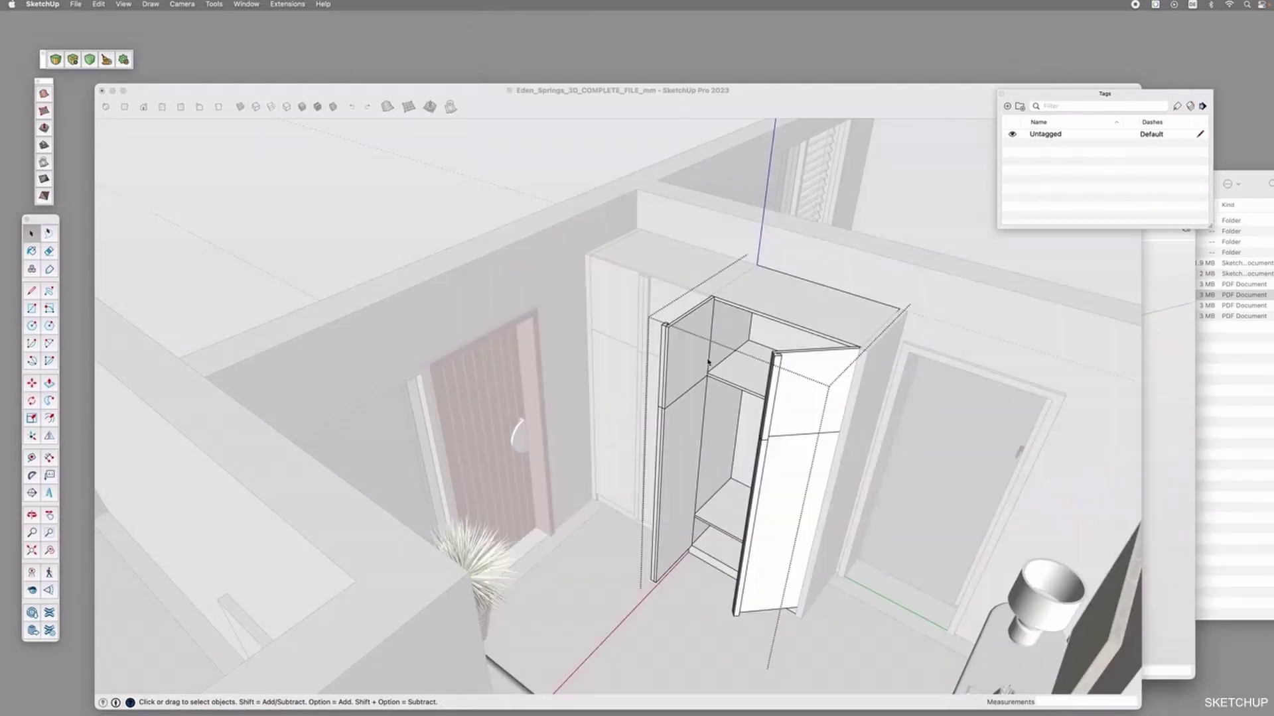
# Paste the jacket into the wardrobe and rotate it to face the right way
pyautogui.scroll(5, 715, 397)
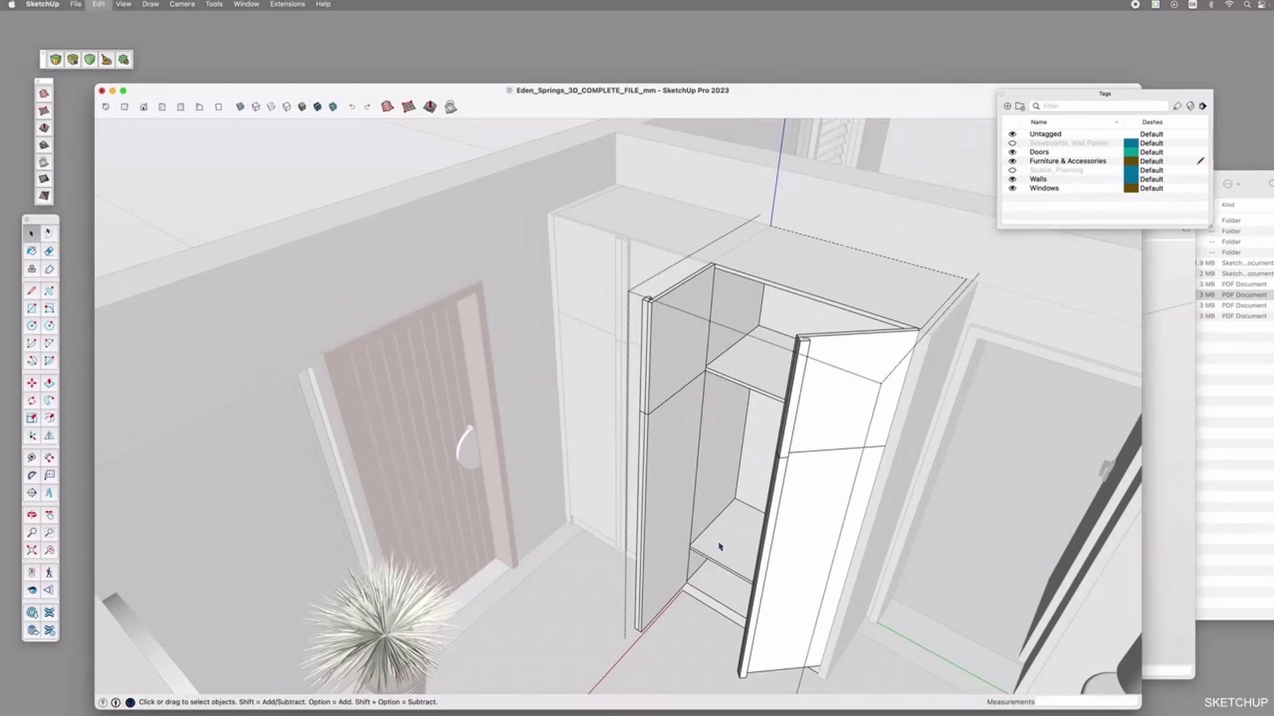
pyautogui.press('super+v')
pyautogui.click(718, 438)
pyautogui.press('q')
pyautogui.click(738, 417)
pyautogui.click(763, 398)
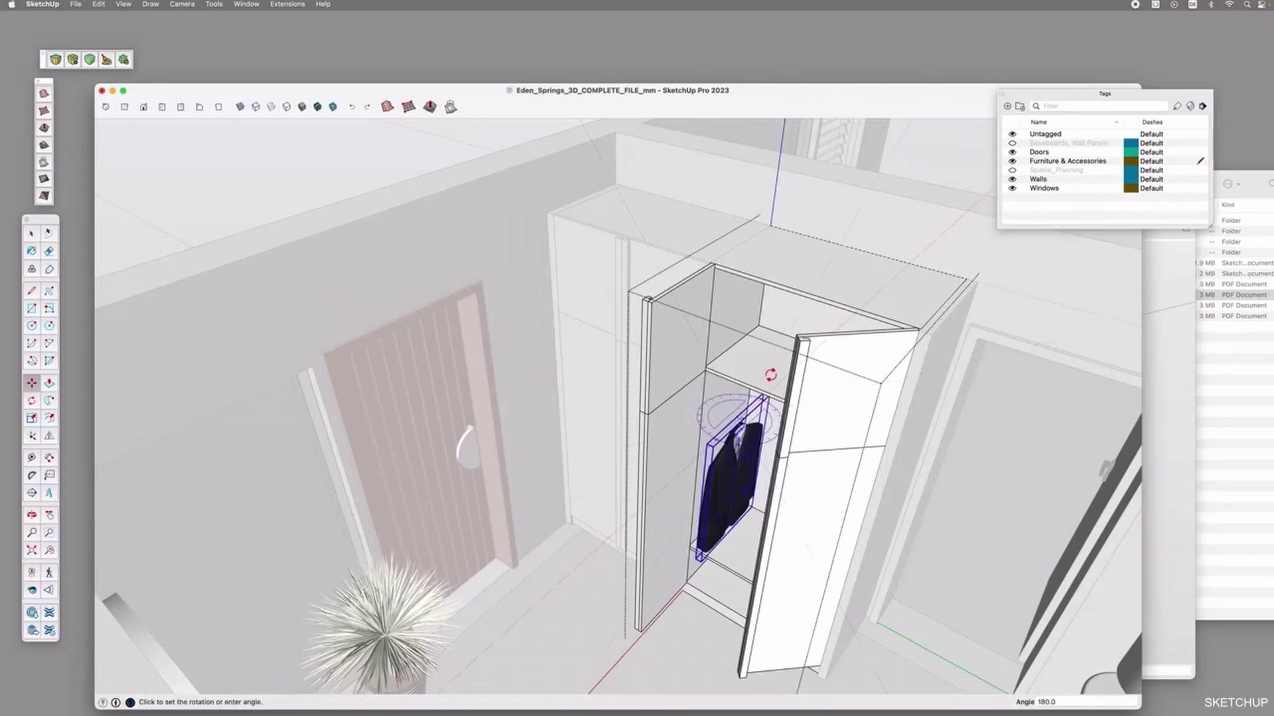
pyautogui.click(882, 287)
# Position the jacket so it hangs from the rail under the shelf
pyautogui.click(712, 445)
pyautogui.click(706, 372)
pyautogui.scroll(5, 744, 425)
pyautogui.moveTo(744, 424); pyautogui.dragTo(743, 311, button='middle')
pyautogui.press('m')
pyautogui.click(745, 302)
pyautogui.click(757, 303)
pyautogui.click(739, 353)
pyautogui.click(751, 355)
pyautogui.scroll(-5, 767, 431)
pyautogui.moveTo(766, 430); pyautogui.dragTo(674, 479, button='middle')
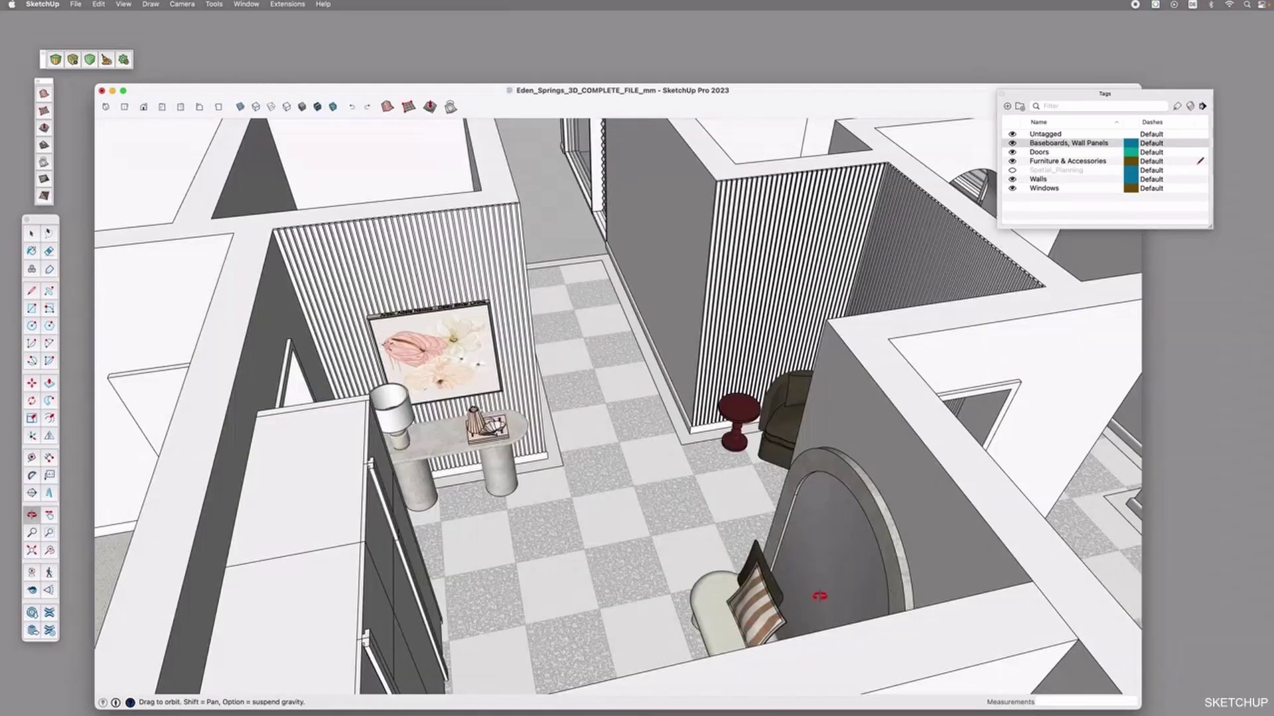
# Orbit around the hallway to bring the console table and entry door into view
pyautogui.moveTo(820, 596); pyautogui.dragTo(755, 454)
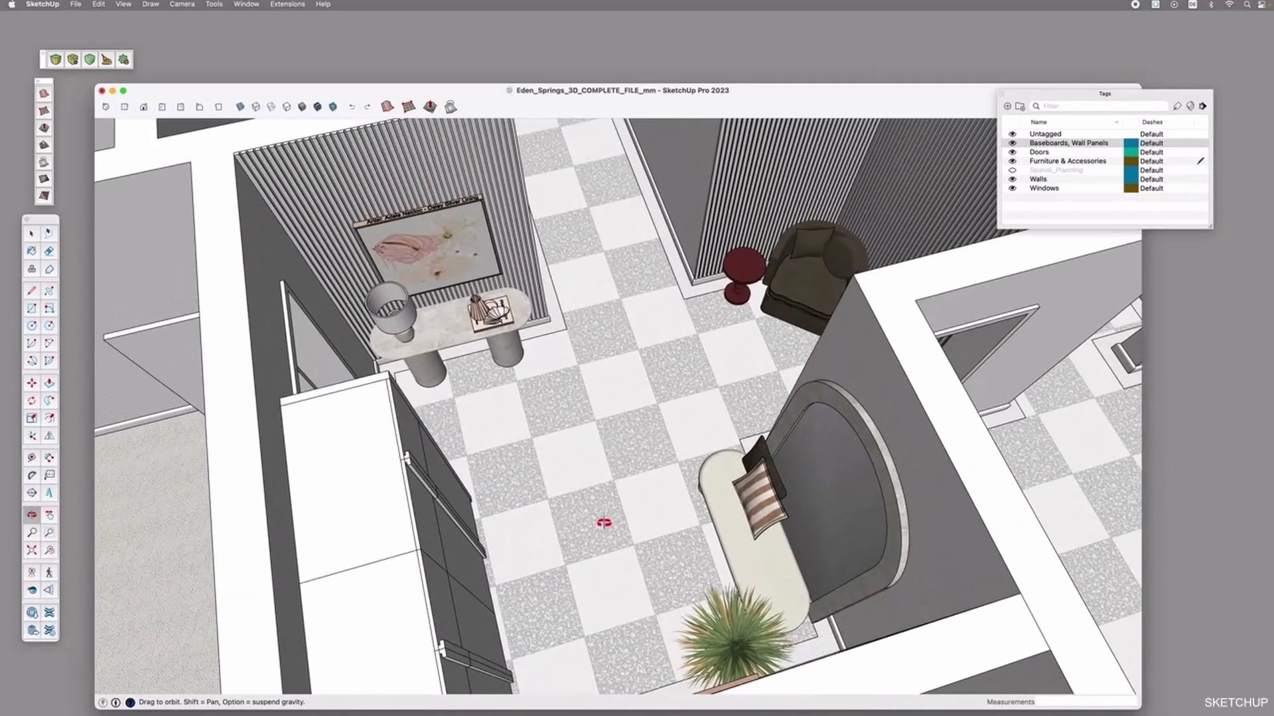
pyautogui.moveTo(637, 528); pyautogui.dragTo(567, 277)
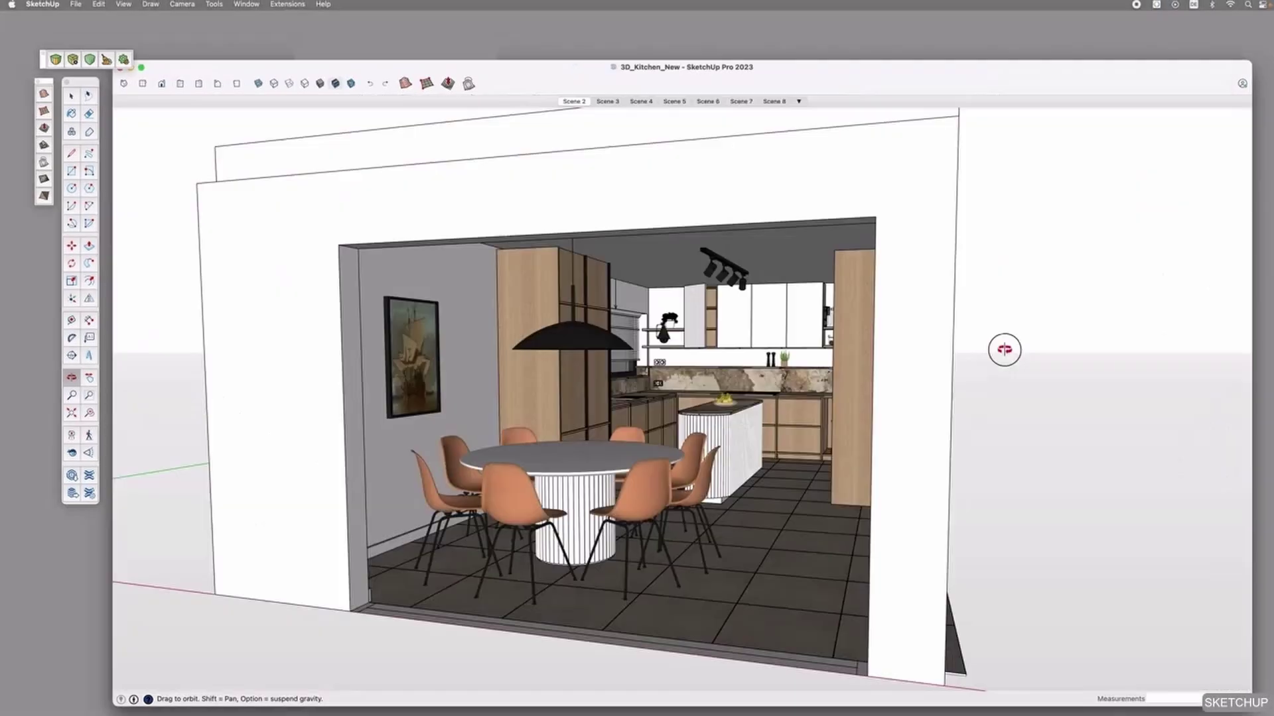
# Orbit and zoom around the 3D_Kitchen_New dining-kitchen model
pyautogui.moveTo(1001, 350)
pyautogui.mouseDown()
pyautogui.moveTo(966, 404)
pyautogui.moveTo(955, 346)
pyautogui.moveTo(1022, 335)
pyautogui.mouseUp()
pyautogui.scroll(3, 805, 382)
pyautogui.moveTo(827, 373); pyautogui.dragTo(782, 438)
pyautogui.scroll(-10, 798, 379)
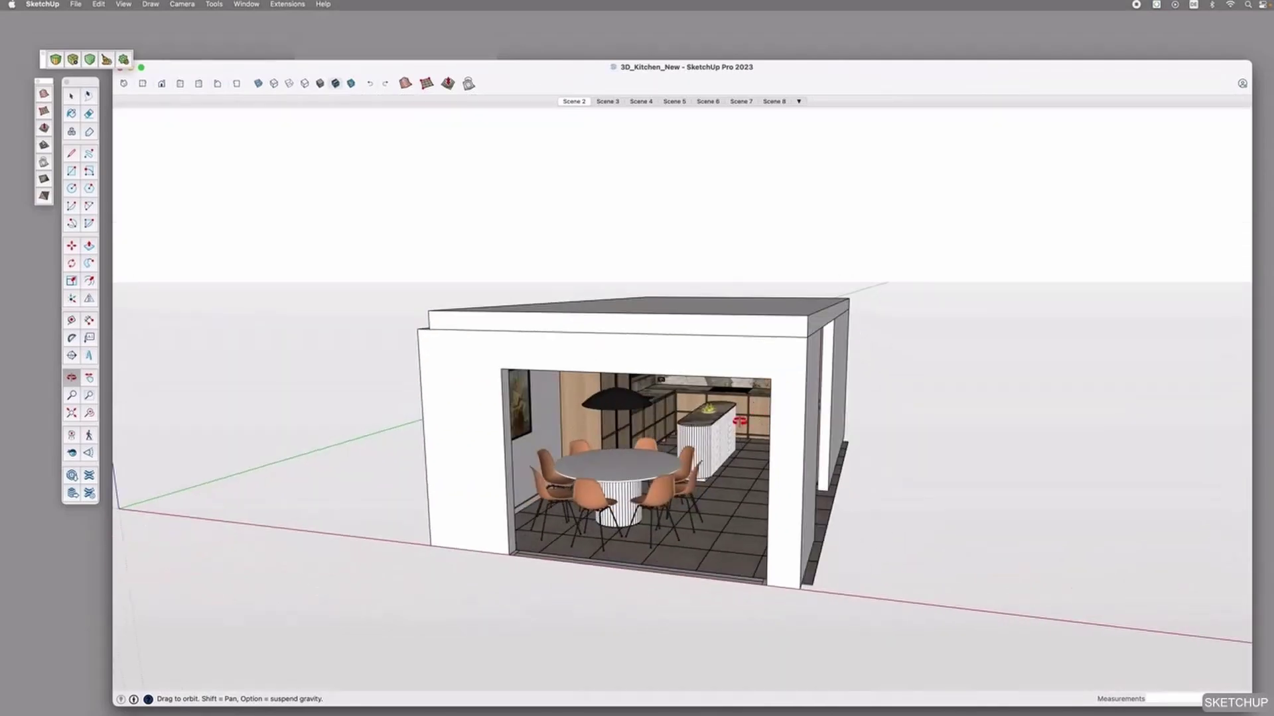
pyautogui.scroll(8, 769, 434)
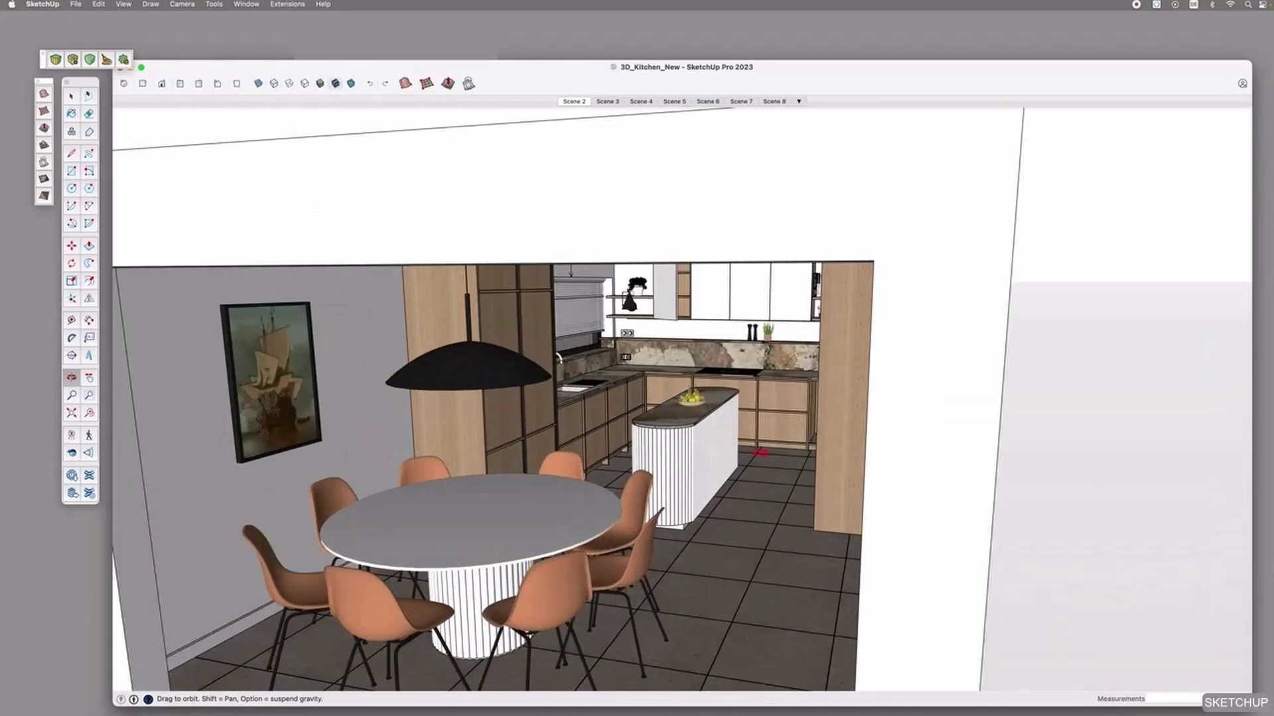
pyautogui.scroll(-3, 769, 433)
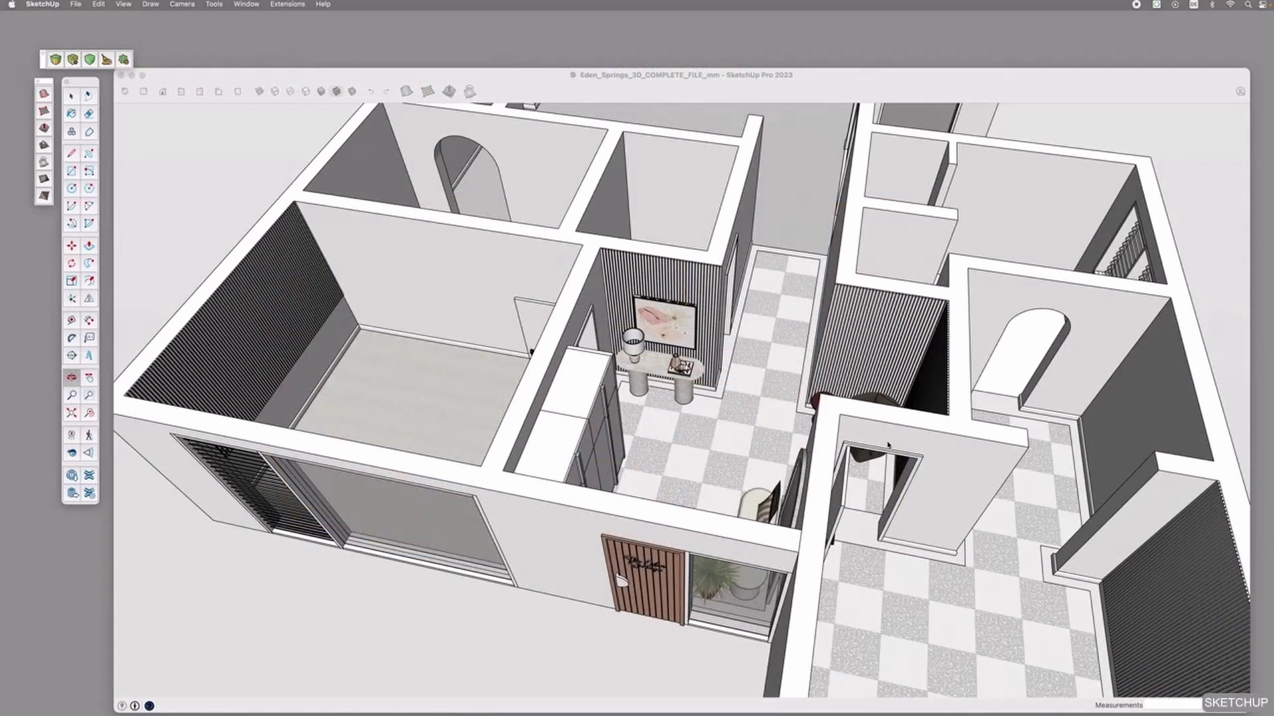
# Open the Tags panel and hide the Entryway, Office and Bedroom Furniture tags
pyautogui.click(246, 4)
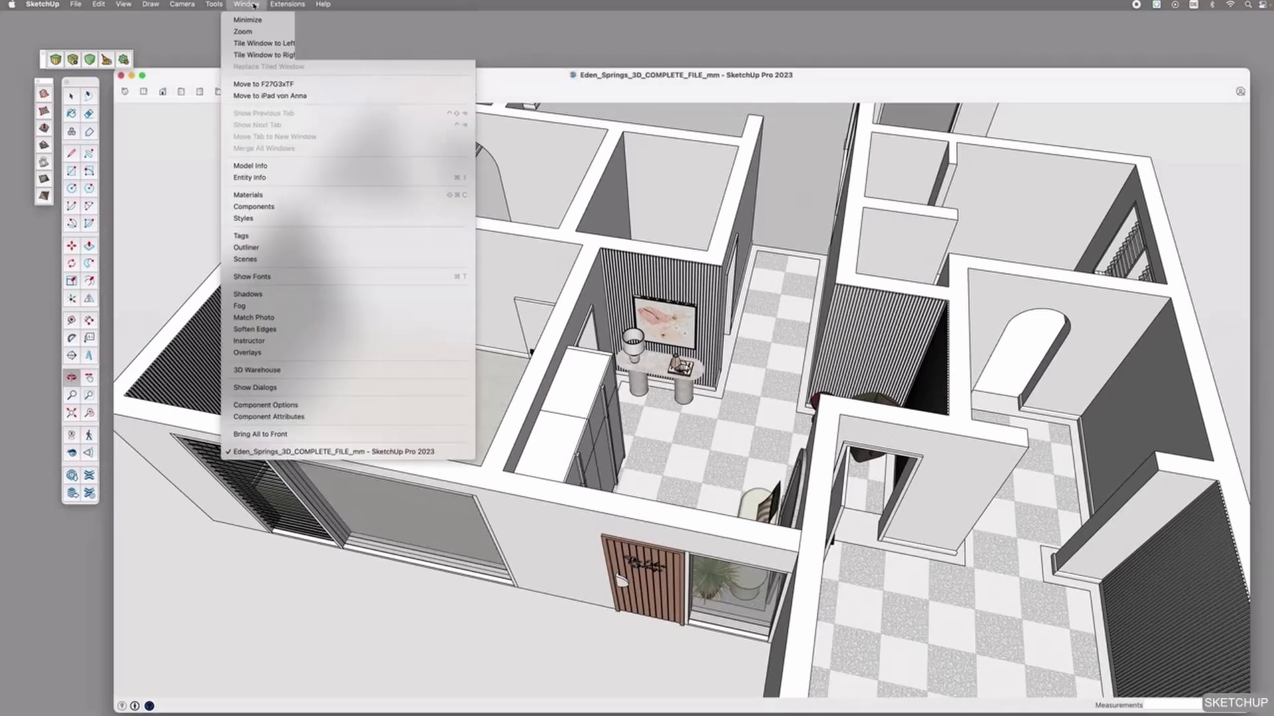
pyautogui.click(346, 237)
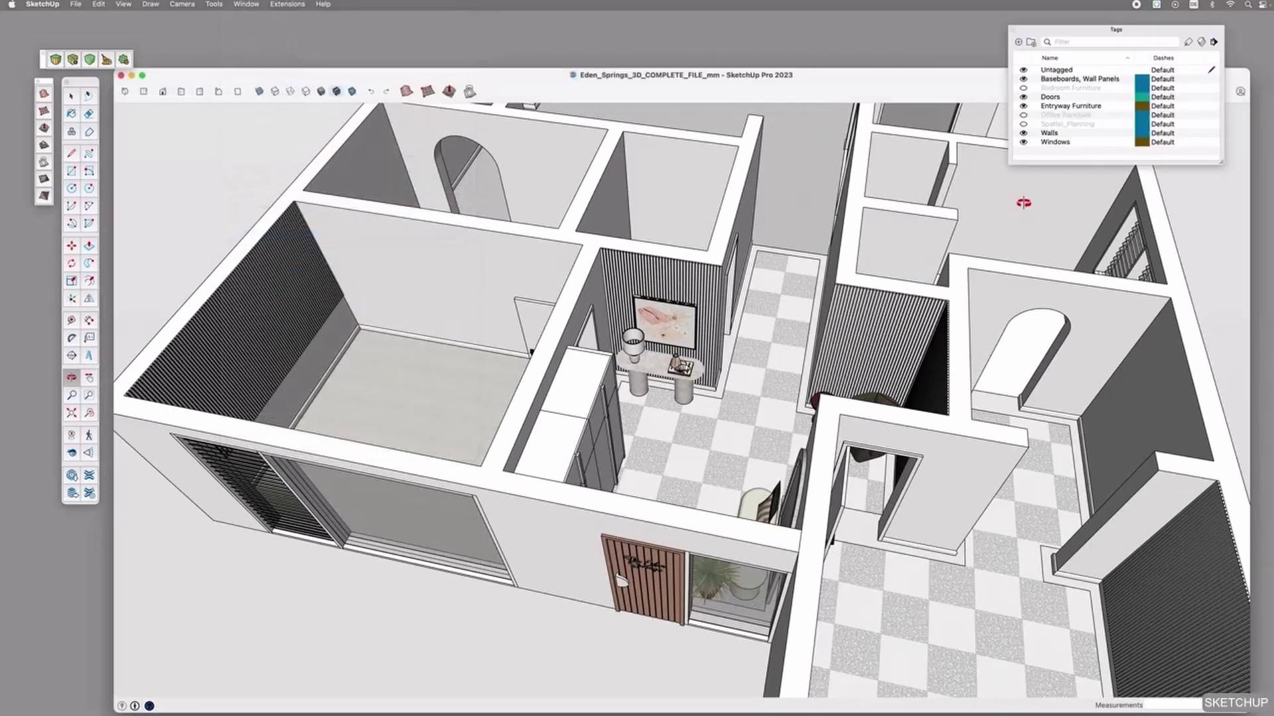
pyautogui.click(1070, 109)
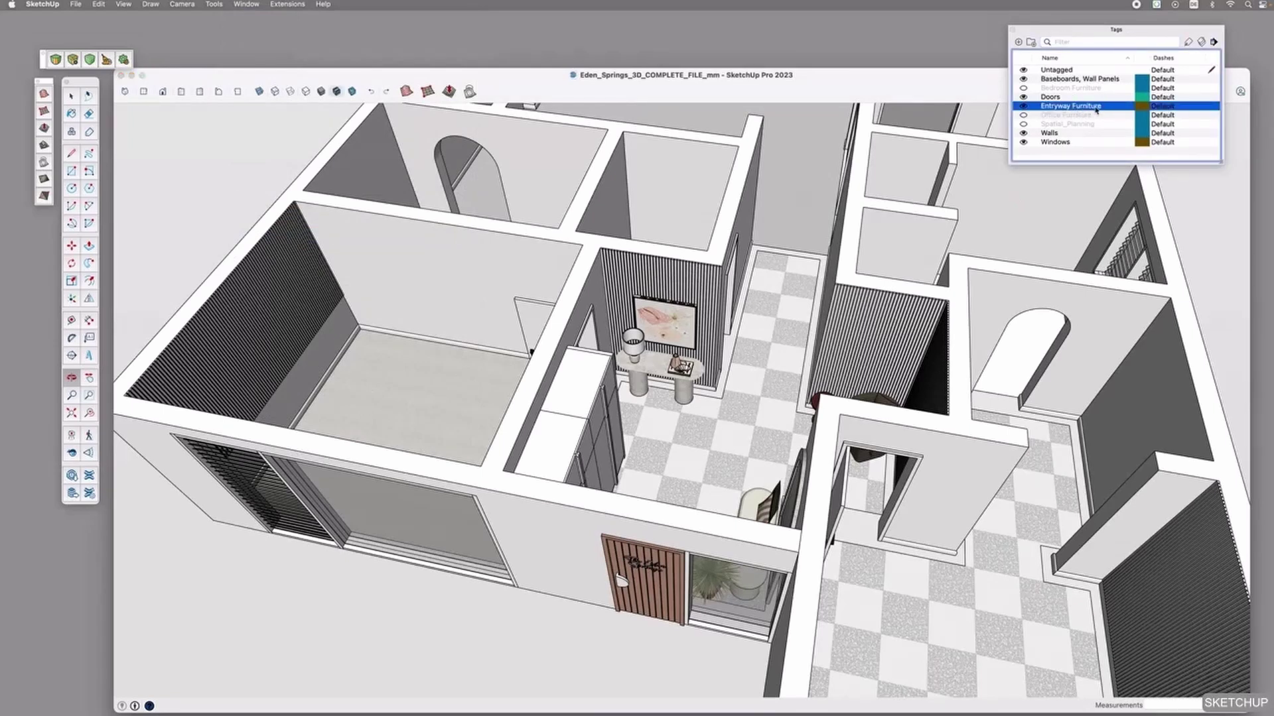
pyautogui.click(1023, 106)
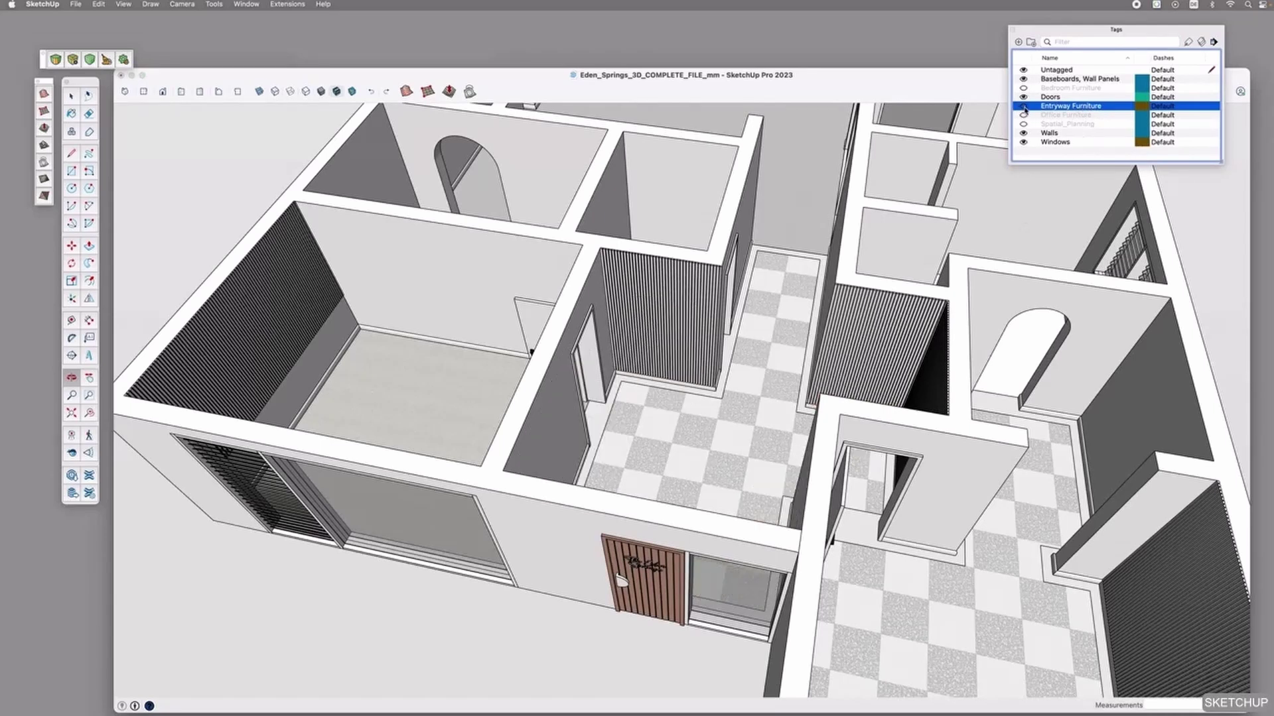
pyautogui.click(1022, 115)
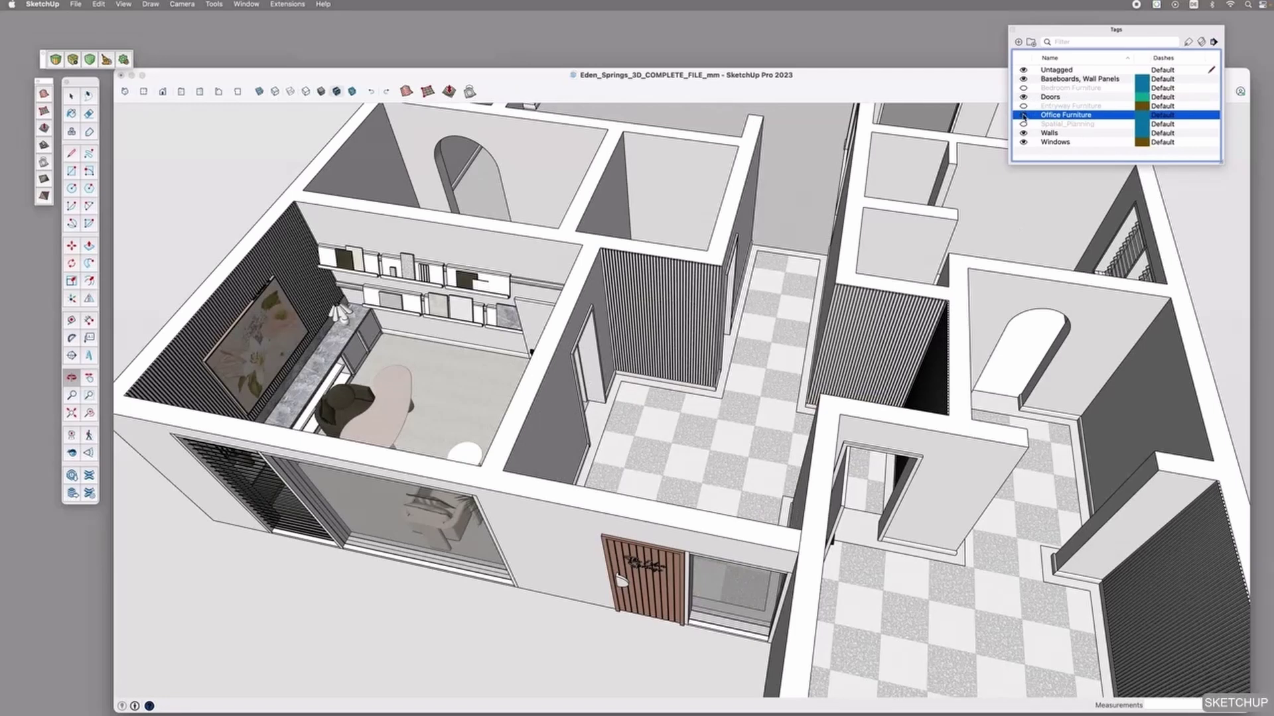
pyautogui.click(1023, 115)
pyautogui.click(1023, 87)
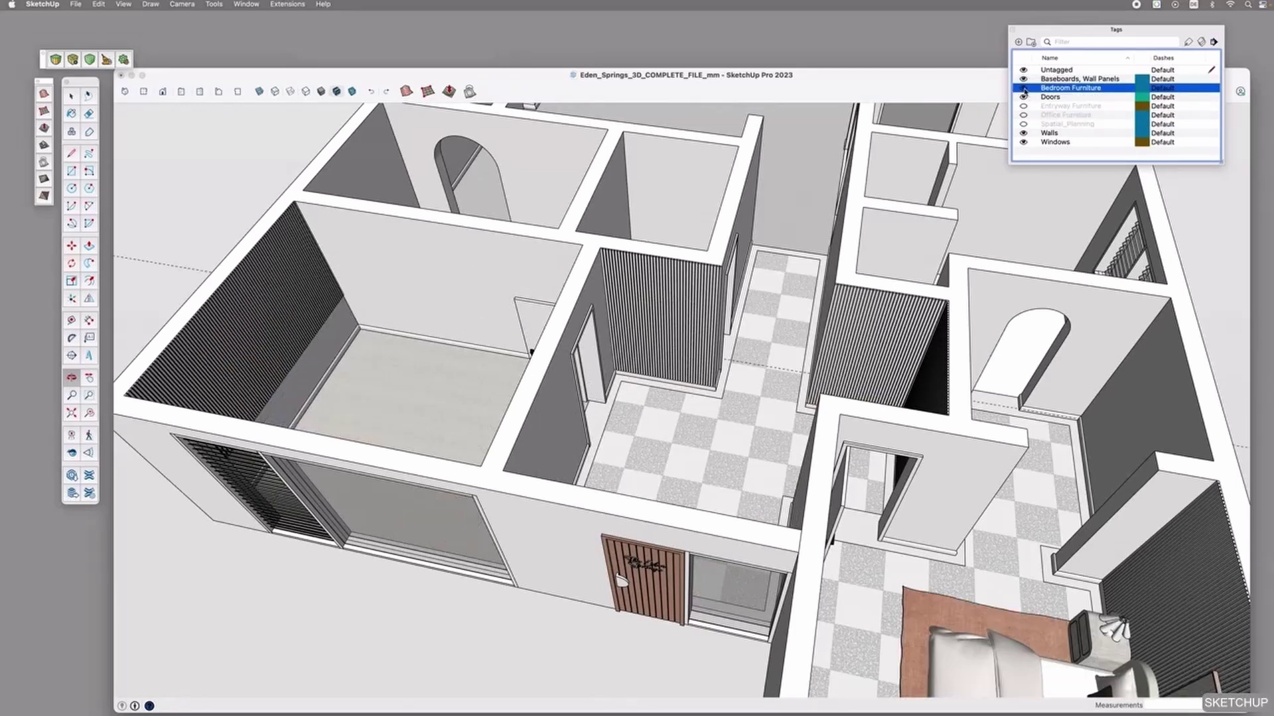
pyautogui.click(1023, 88)
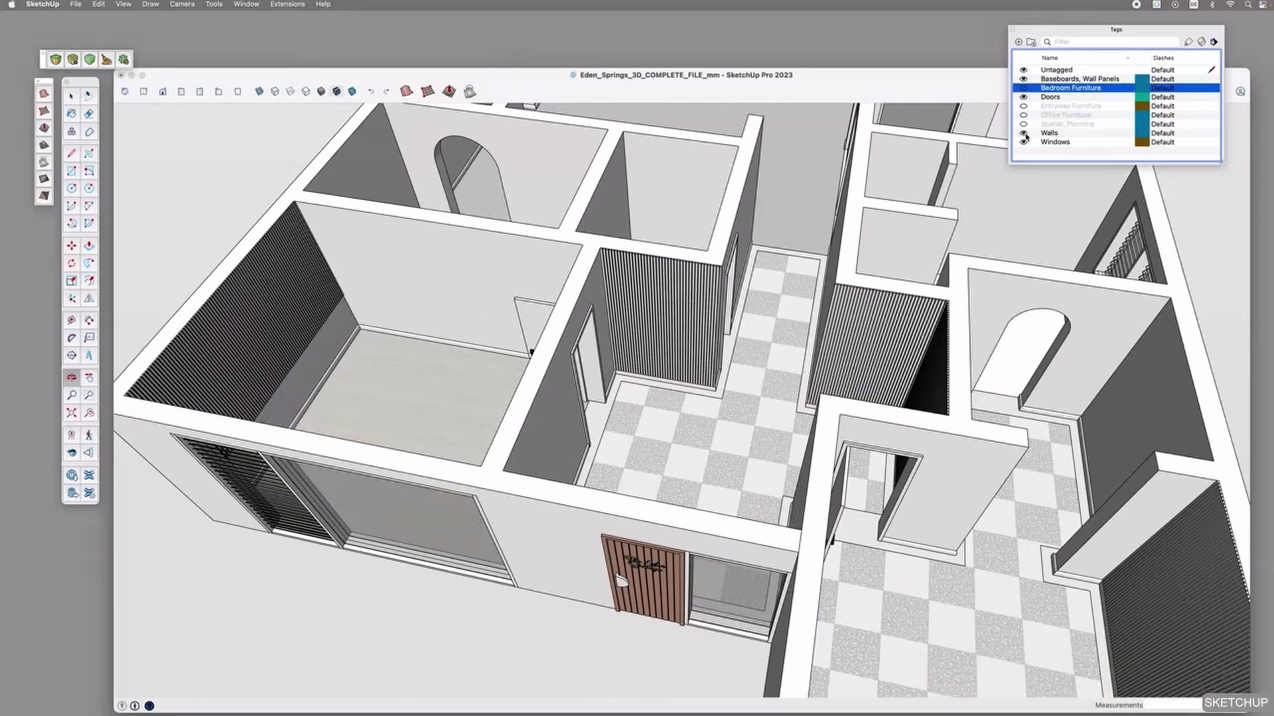
# Hide the baseboard/wall panel and window tags, keeping walls visible, and select Doors
pyautogui.click(1023, 79)
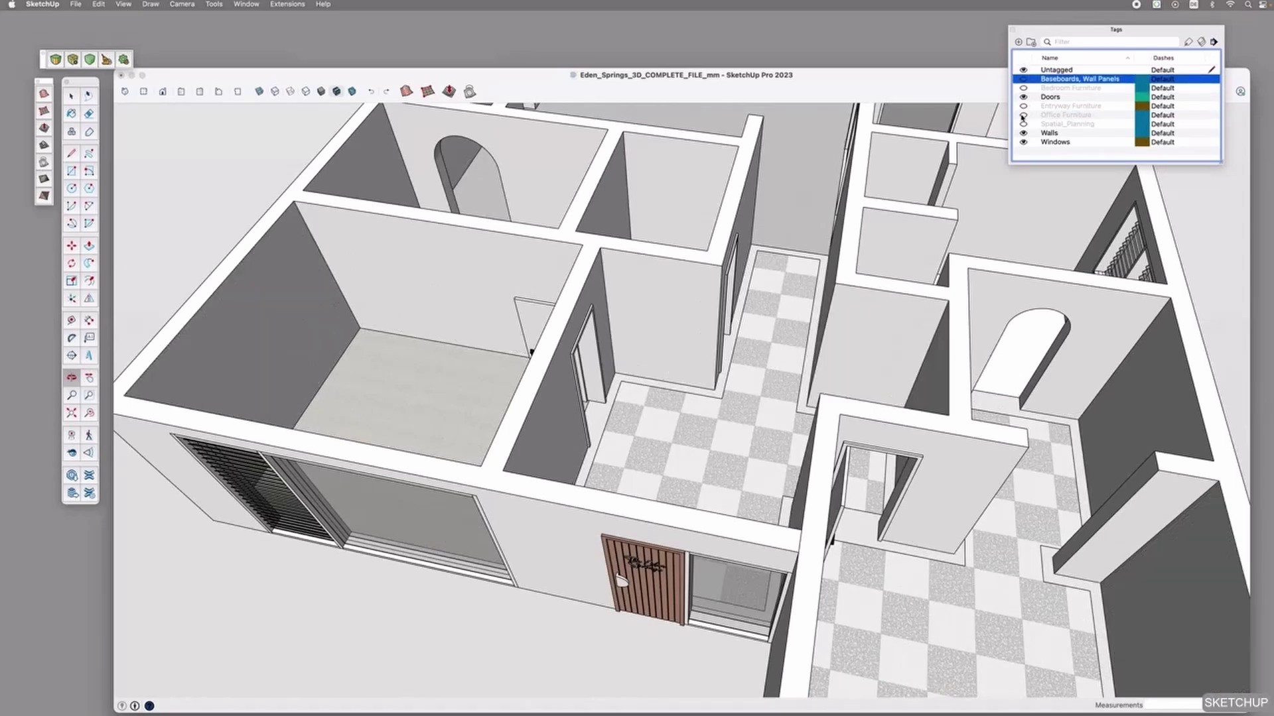
pyautogui.click(1023, 124)
pyautogui.click(1023, 124)
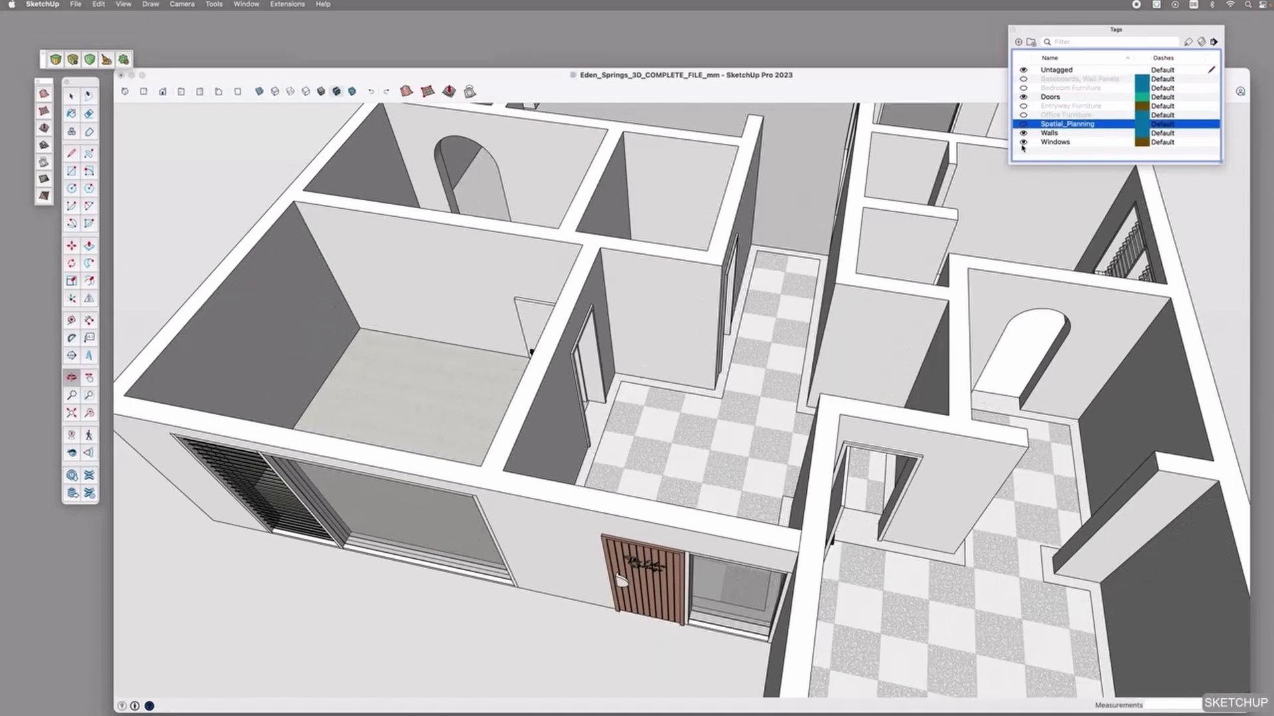
pyautogui.click(1023, 142)
pyautogui.click(1023, 133)
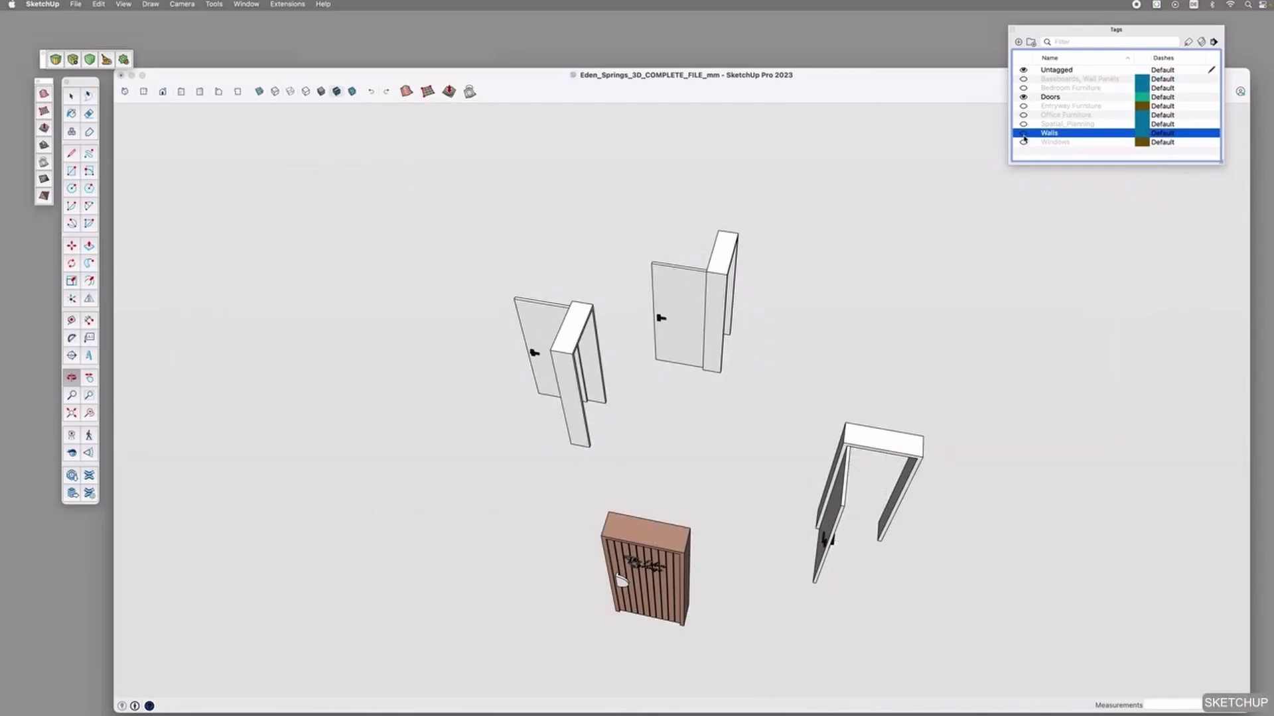
pyautogui.click(1023, 132)
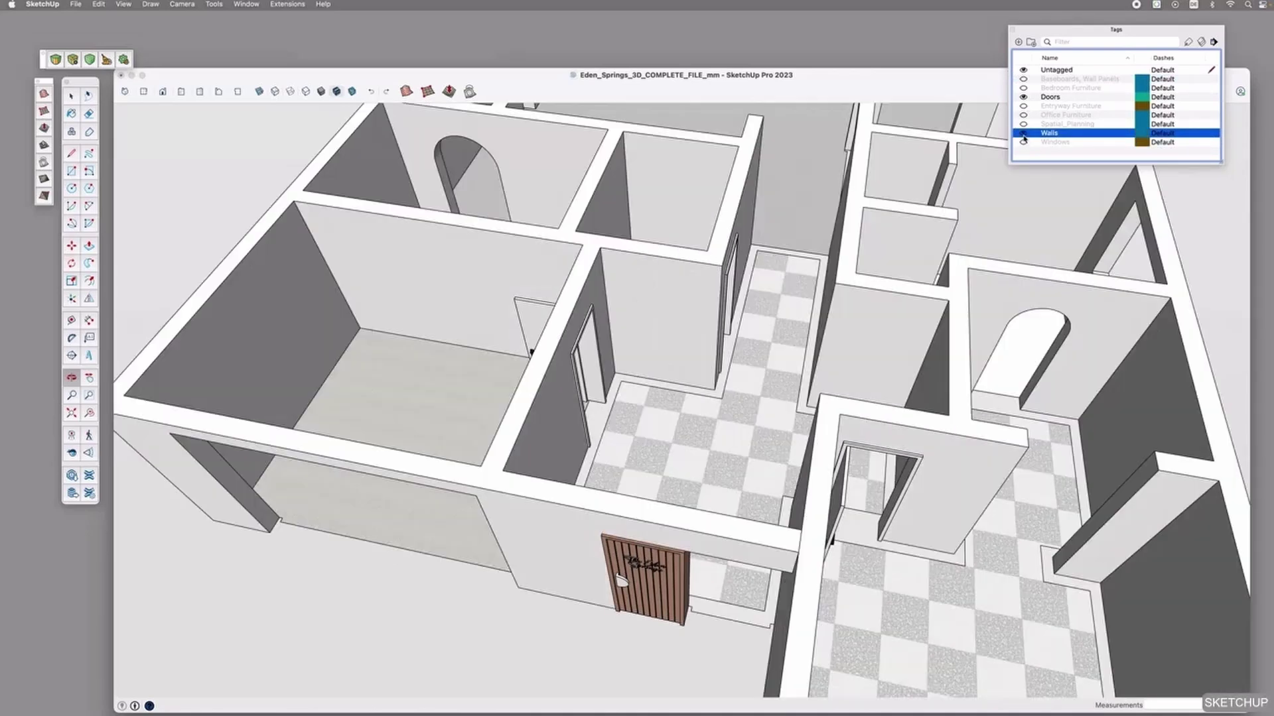
pyautogui.click(1066, 98)
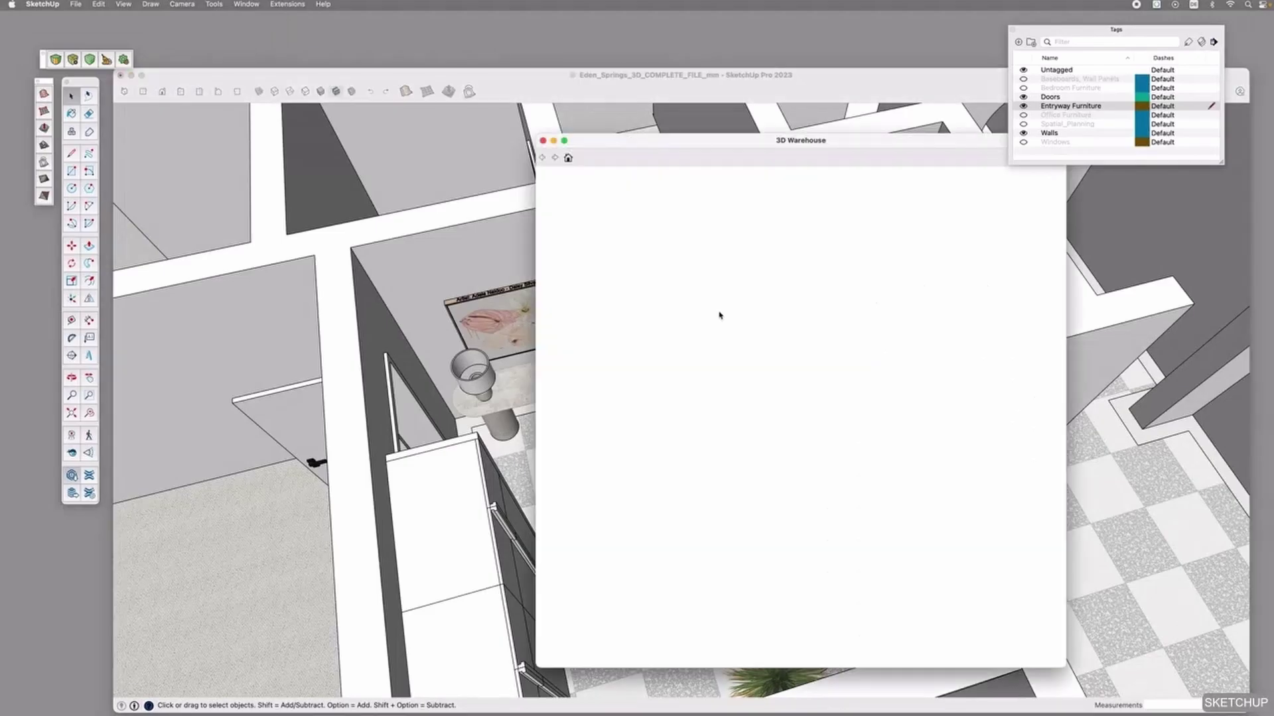
# Download the Army Green Armchair from 3D Warehouse and import its Eden Springs file
pyautogui.scroll(-6, 705, 441)
pyautogui.scroll(-20, 737, 447)
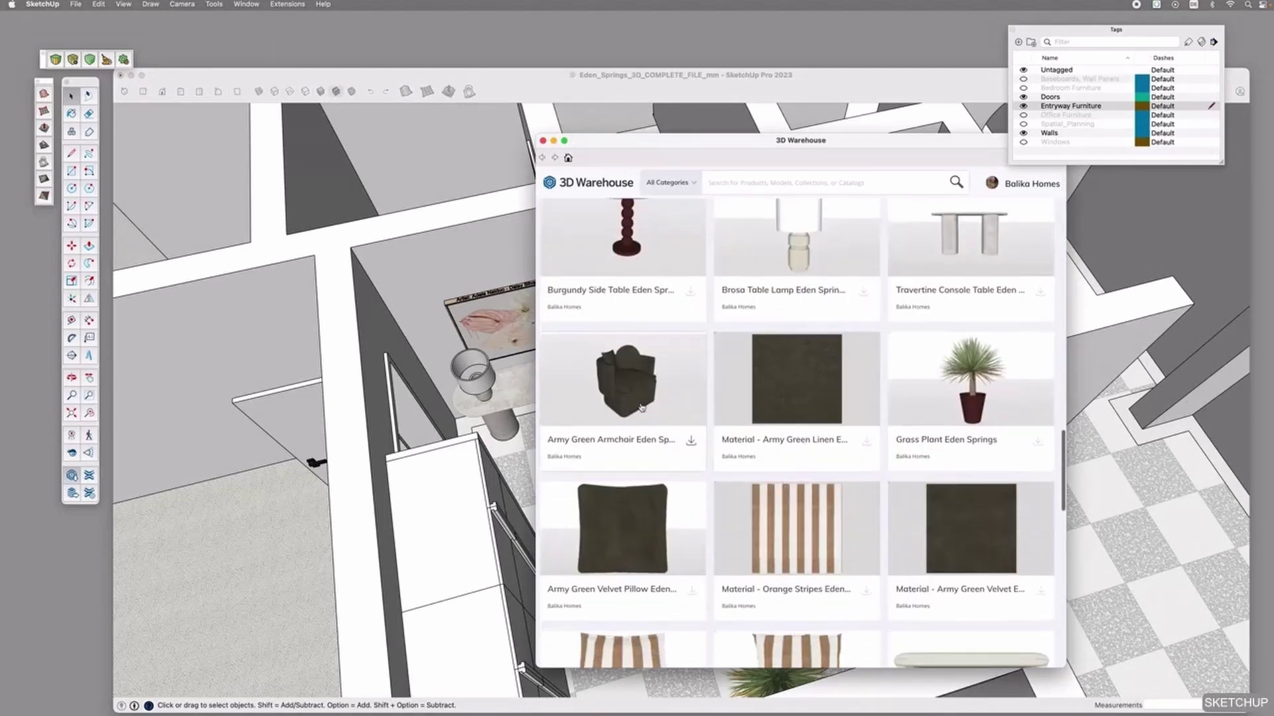
pyautogui.click(690, 440)
pyautogui.click(678, 278)
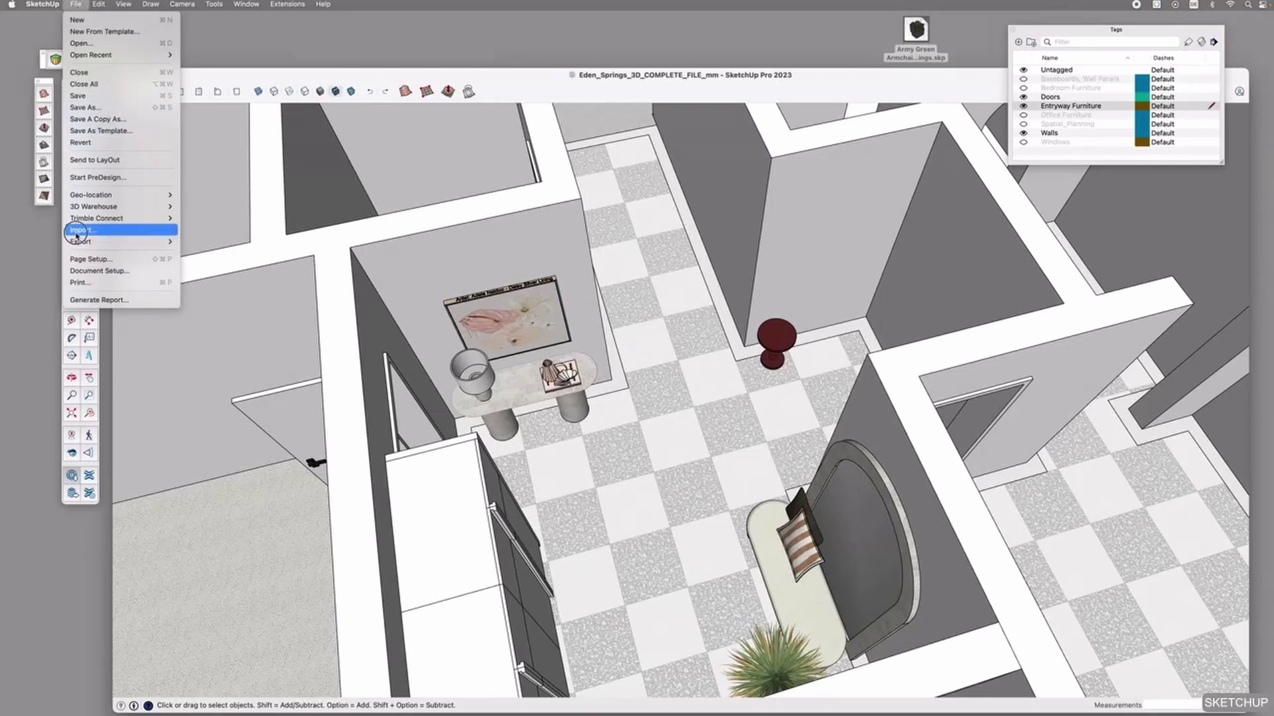
pyautogui.click(74, 230)
pyautogui.click(693, 334)
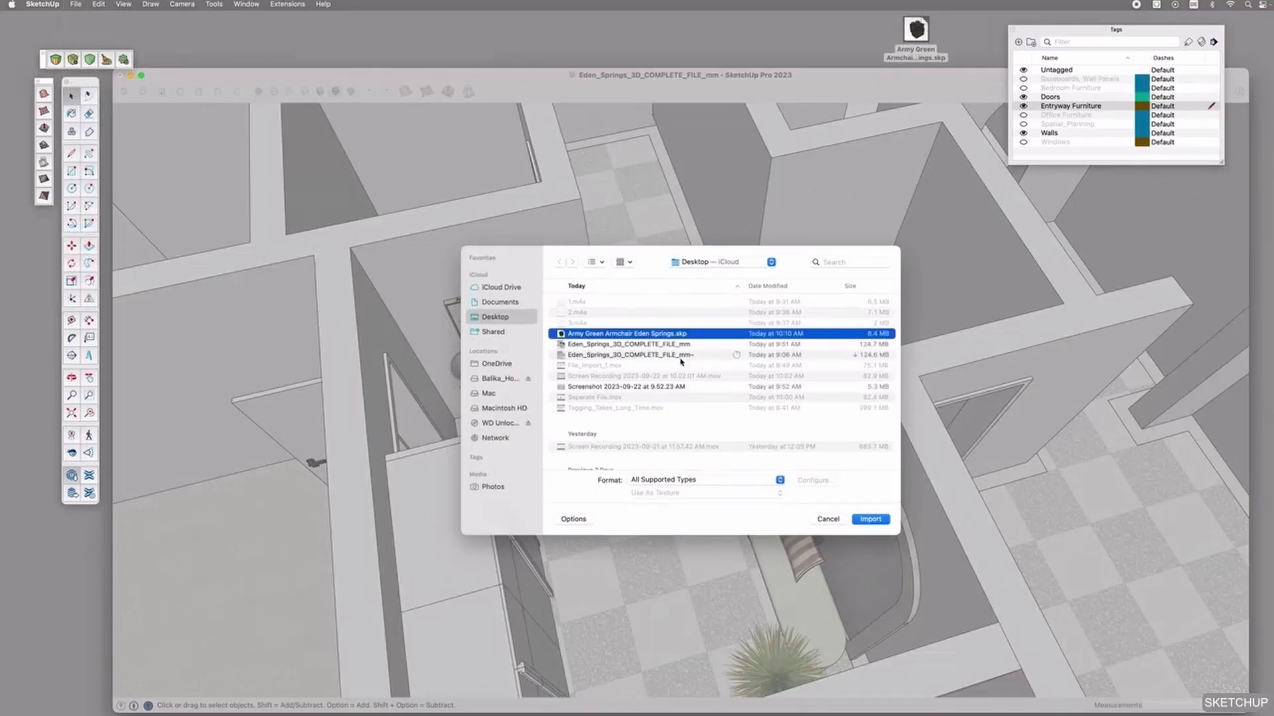
pyautogui.press('Return')
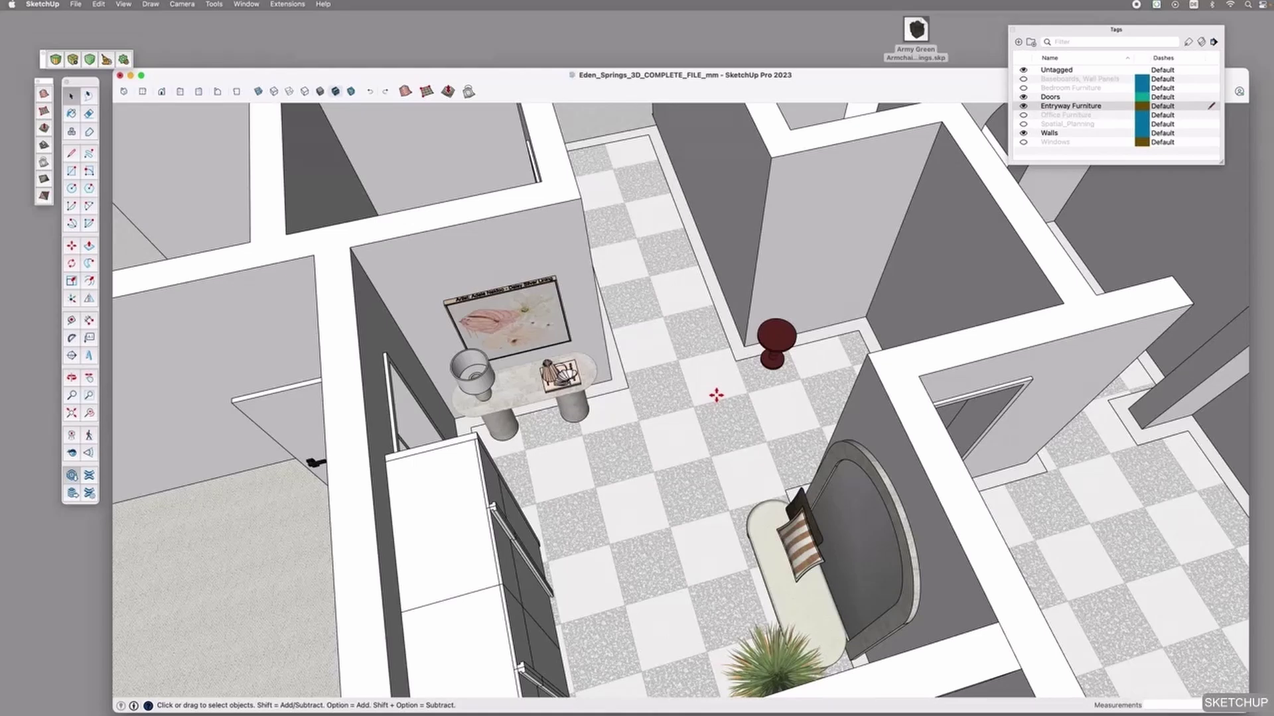
# Place the armchair beside the red stool, turned to fit the corner
pyautogui.click(803, 398)
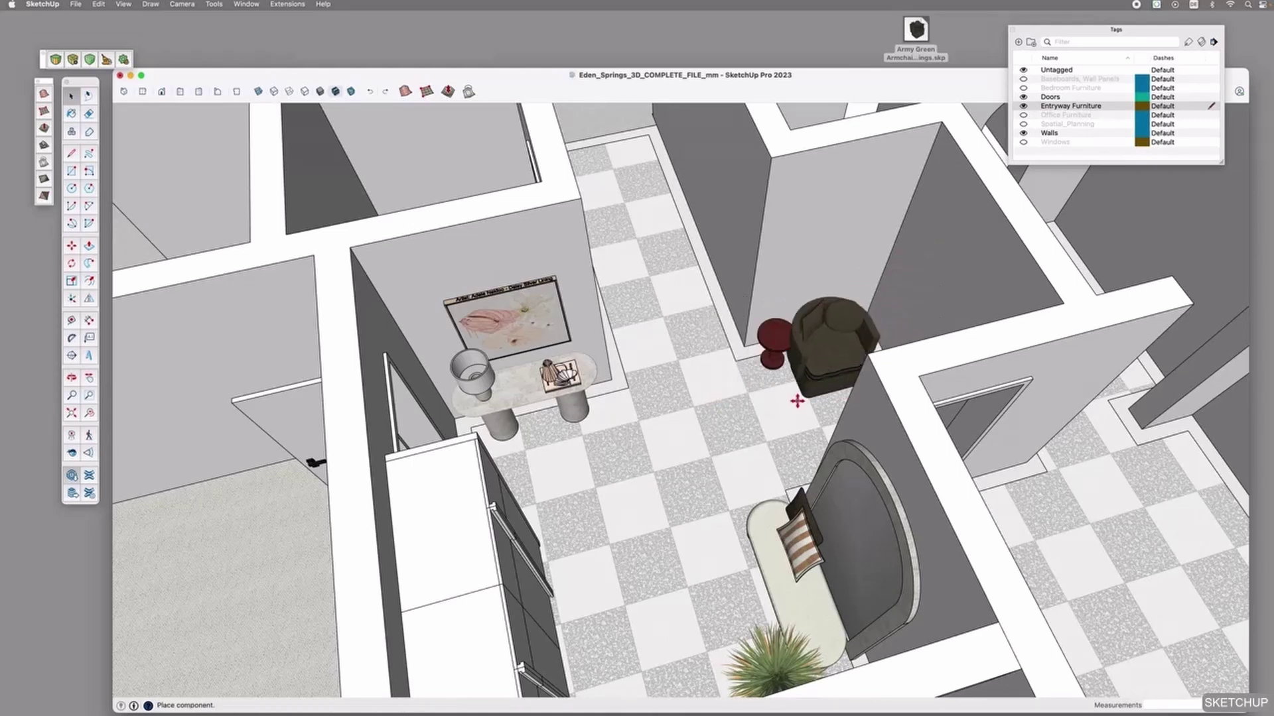
pyautogui.click(806, 382)
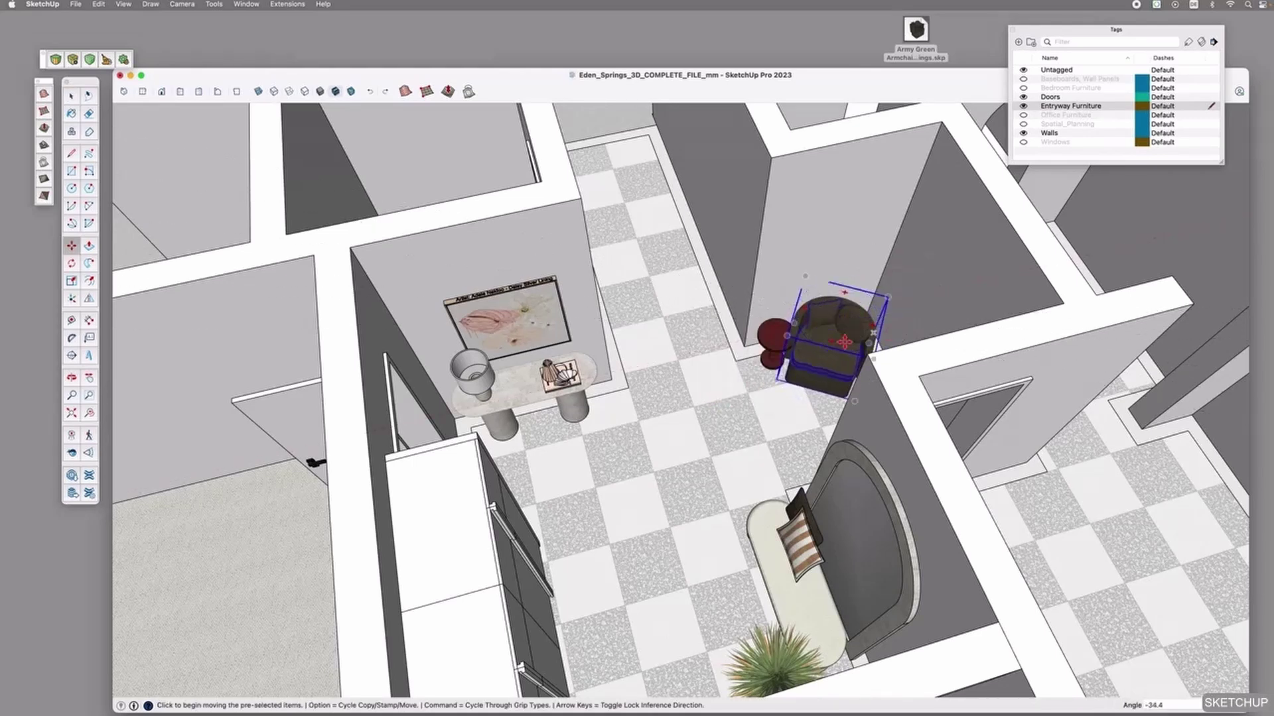
pyautogui.scroll(3, 816, 358)
pyautogui.click(810, 382)
pyautogui.press('o')
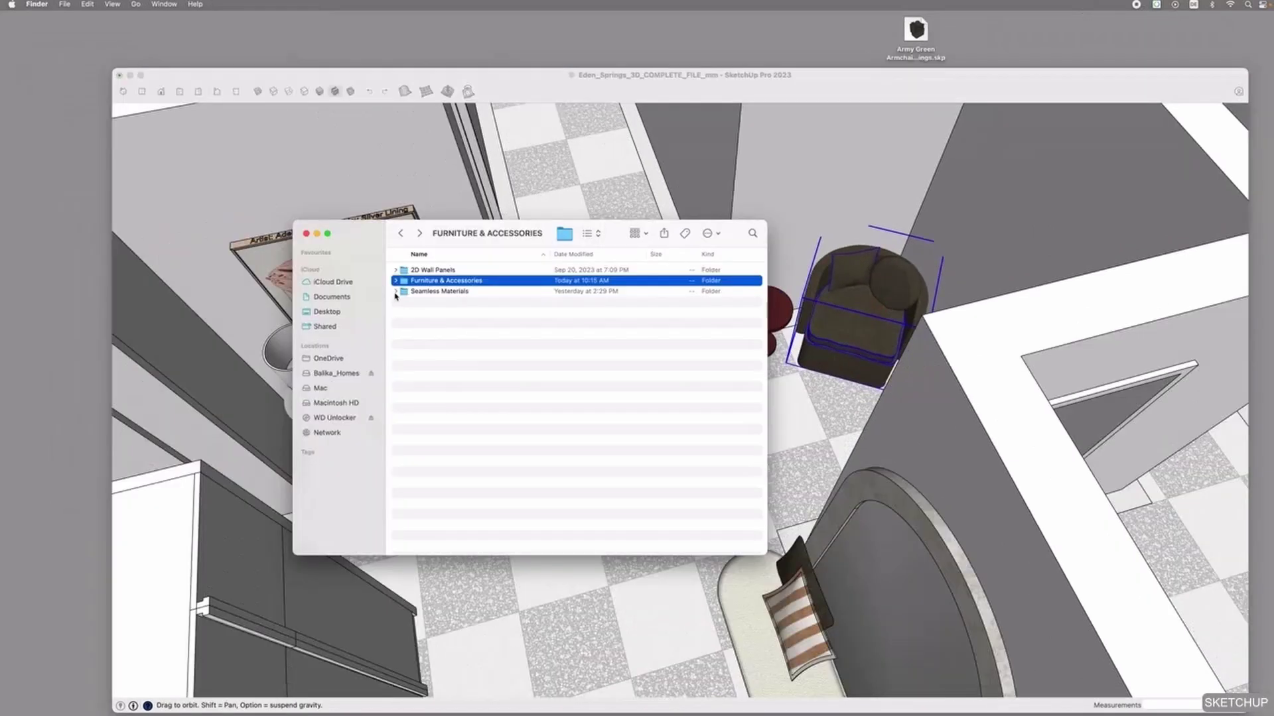
# Expand Furniture & Accessories and then the Office folder in the Finder list
pyautogui.click(396, 291)
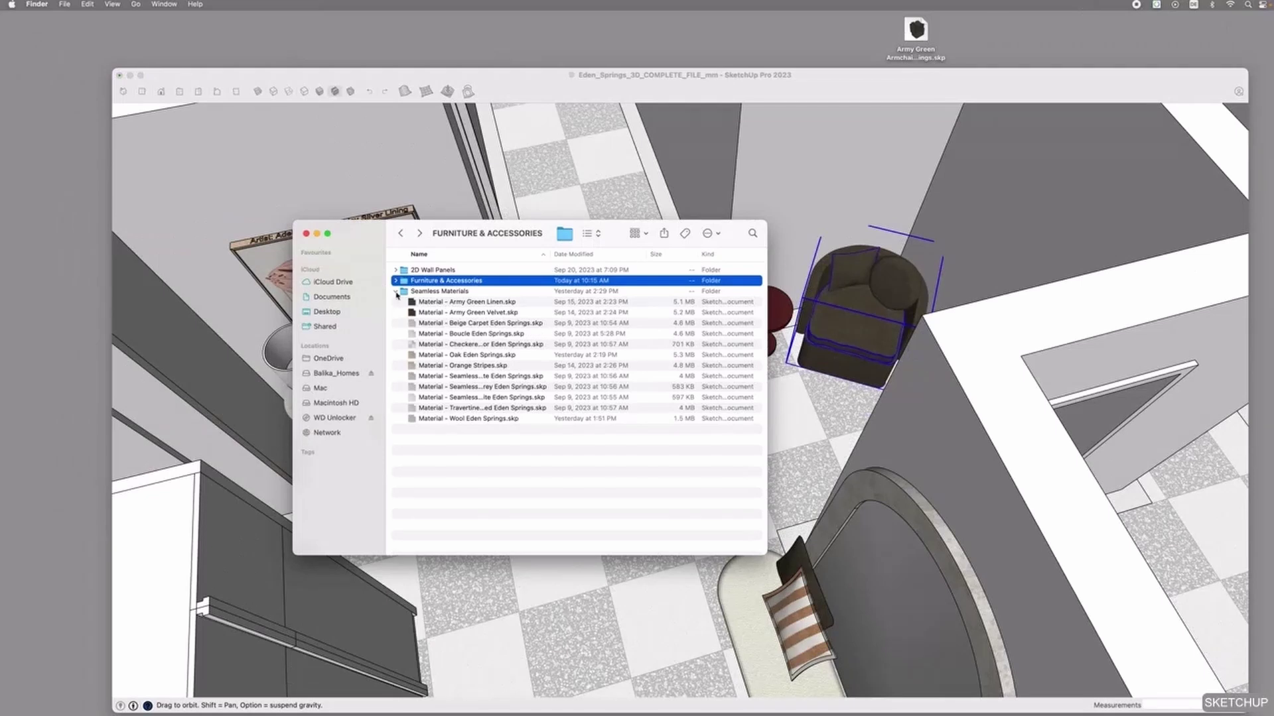
pyautogui.click(396, 291)
pyautogui.click(395, 281)
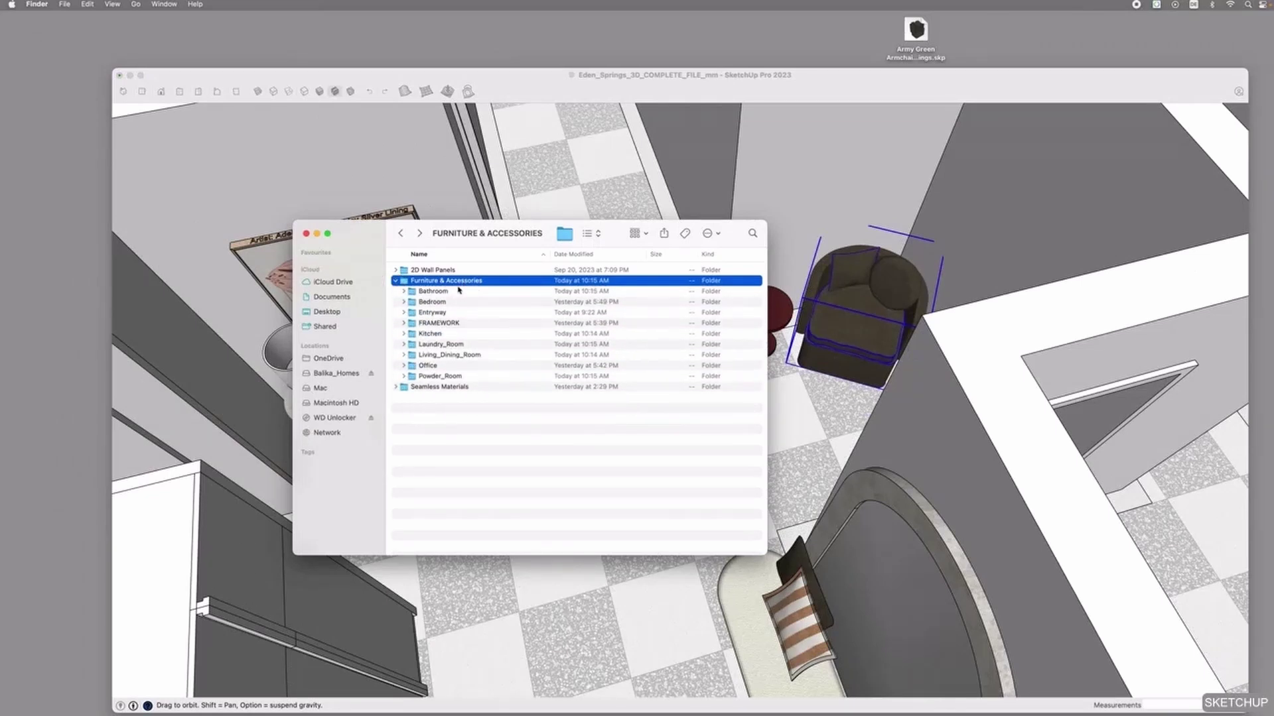
pyautogui.click(472, 345)
pyautogui.press('Down')
pyautogui.press('Down')
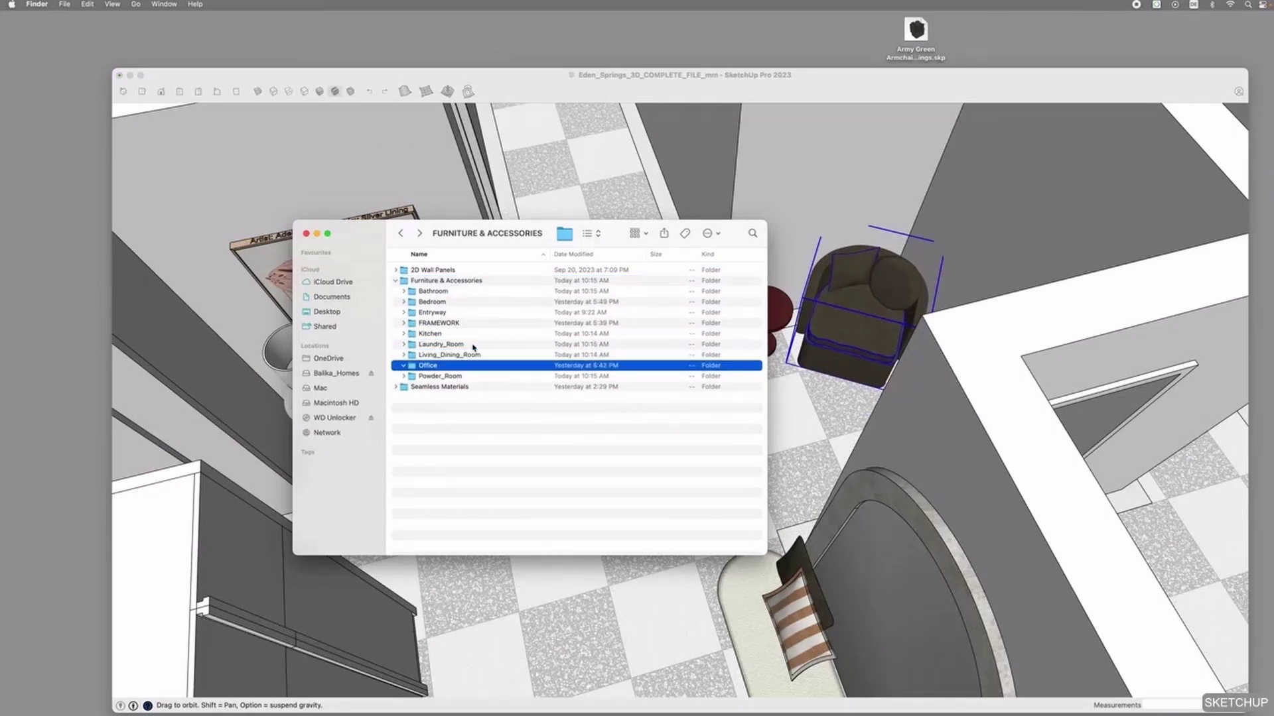
pyautogui.press('Right')
# Quick Look the Office furniture files in turn, starting with the Alona Armchair
pyautogui.press('Down')
pyautogui.press('space')
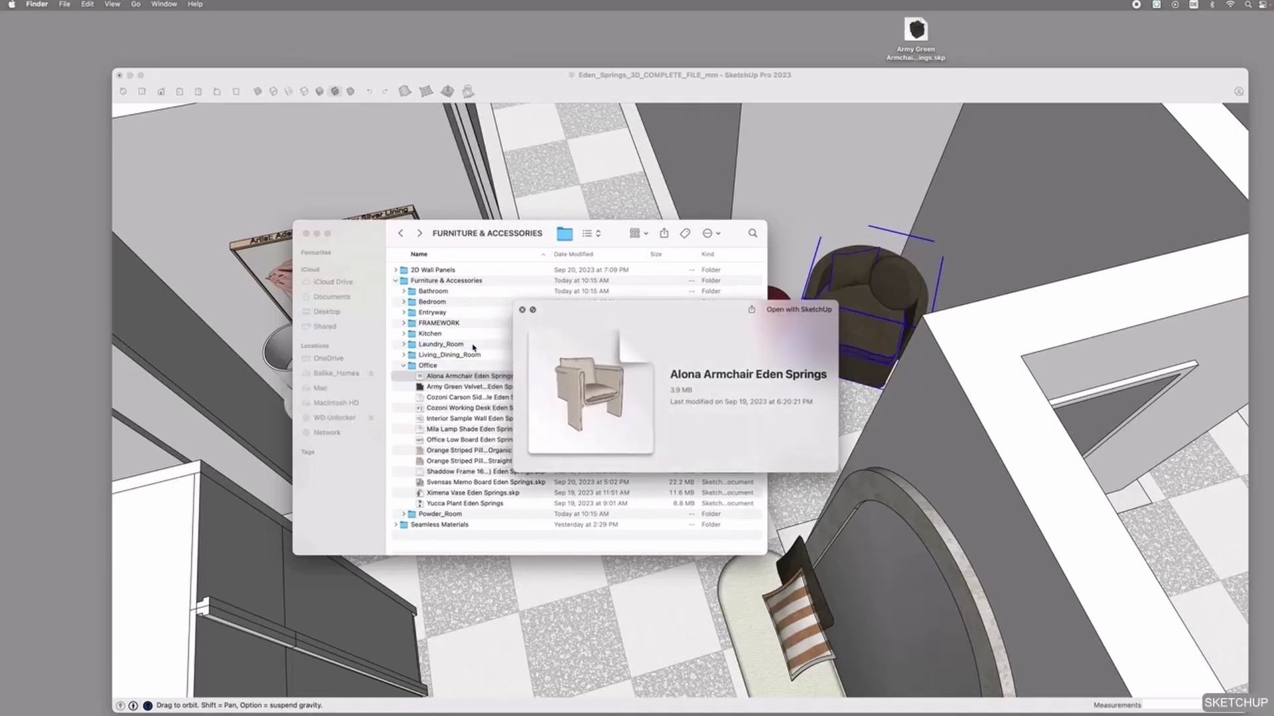
pyautogui.press('Down')
pyautogui.press('Down')
pyautogui.press('Down')
pyautogui.press('Down')
pyautogui.press('Down')
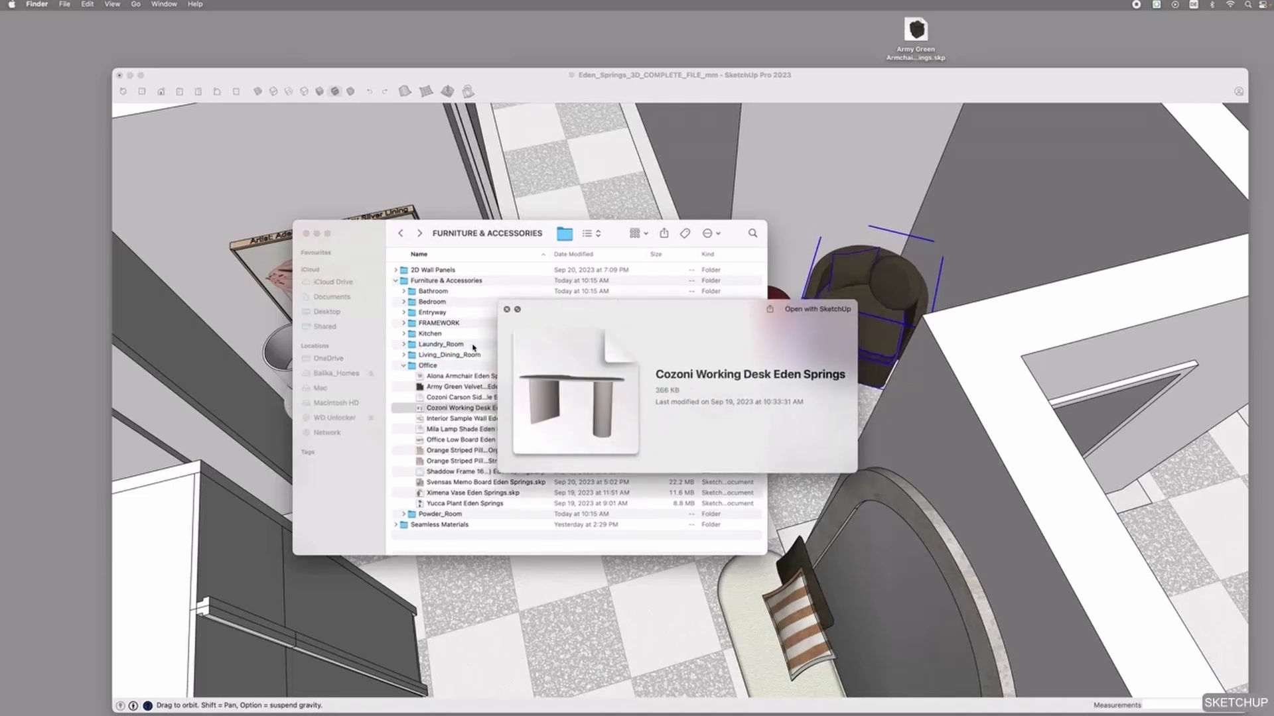
pyautogui.press('space')
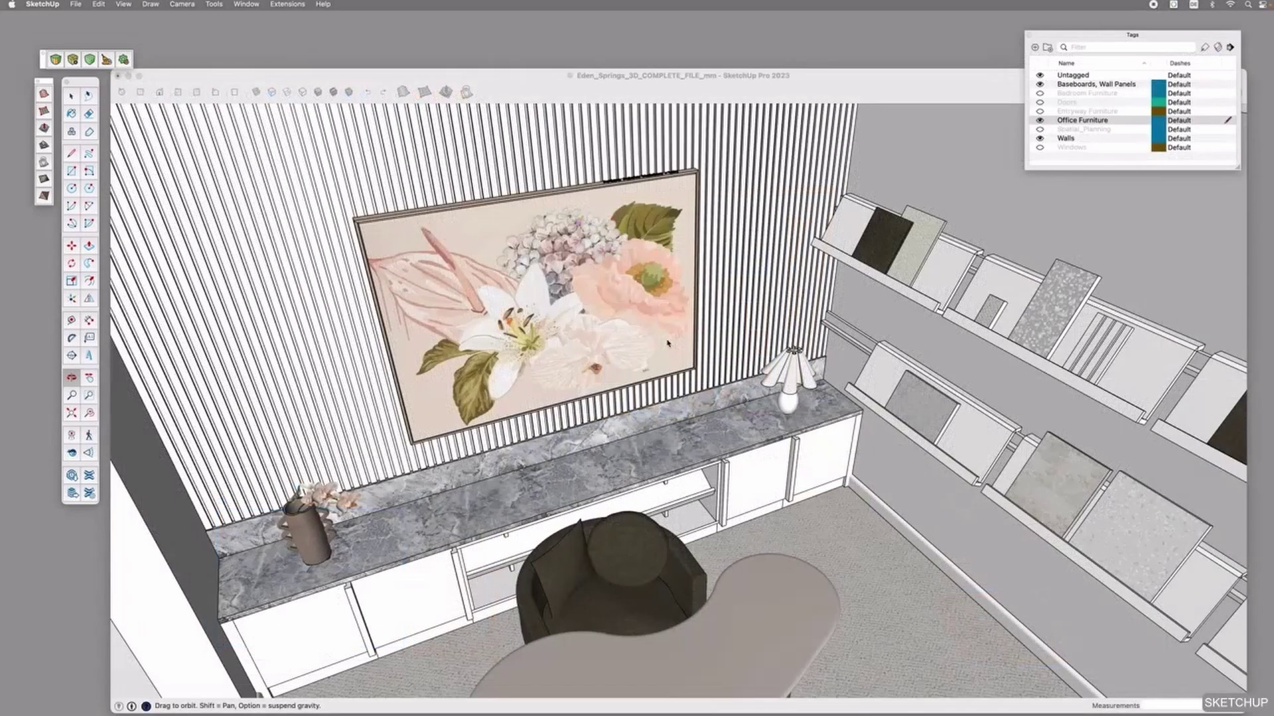
# Orbit around the office to the painting wall and select the sideboard console
pyautogui.click(667, 343)
pyautogui.moveTo(667, 343)
pyautogui.mouseDown()
pyautogui.moveTo(660, 353)
pyautogui.moveTo(762, 418)
pyautogui.moveTo(867, 436)
pyautogui.moveTo(779, 511)
pyautogui.moveTo(918, 577)
pyautogui.moveTo(643, 489)
pyautogui.moveTo(531, 515)
pyautogui.mouseUp()
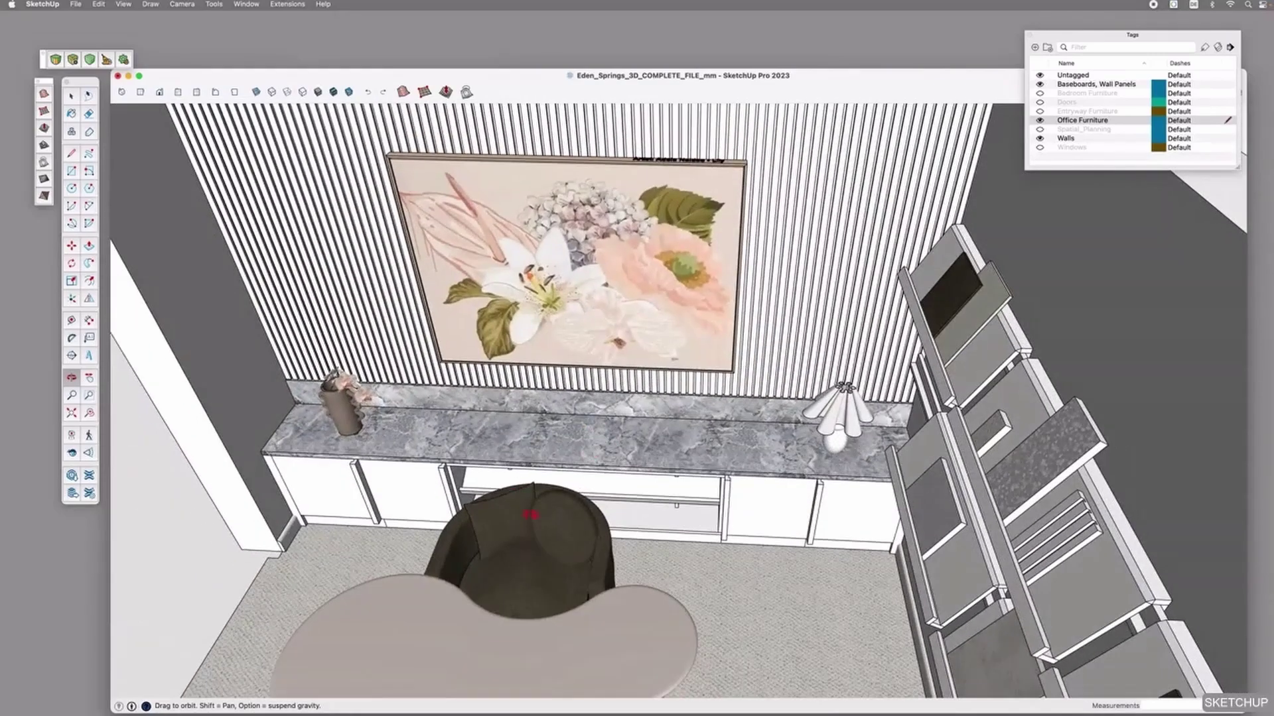
pyautogui.scroll(-6, 609, 498)
pyautogui.moveTo(608, 498)
pyautogui.mouseDown()
pyautogui.moveTo(651, 329)
pyautogui.moveTo(711, 497)
pyautogui.moveTo(646, 442)
pyautogui.moveTo(703, 371)
pyautogui.moveTo(670, 345)
pyautogui.moveTo(521, 335)
pyautogui.moveTo(746, 336)
pyautogui.moveTo(662, 369)
pyautogui.moveTo(722, 434)
pyautogui.moveTo(732, 415)
pyautogui.mouseUp()
pyautogui.moveTo(732, 413)
pyautogui.mouseDown(button='middle')
pyautogui.moveTo(775, 460)
pyautogui.moveTo(487, 484)
pyautogui.mouseUp(button='middle')
pyautogui.click(455, 554)
pyautogui.scroll(3, 455, 555)
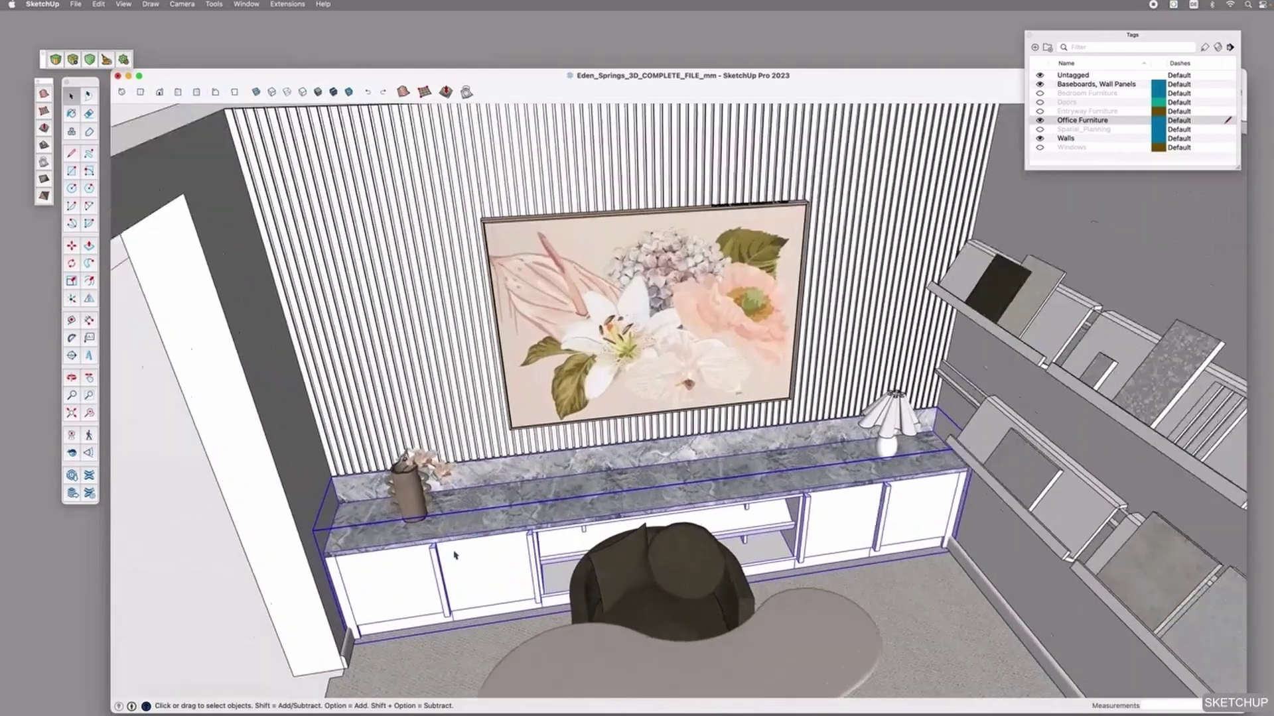
pyautogui.scroll(3, 458, 555)
pyautogui.scroll(2, 463, 556)
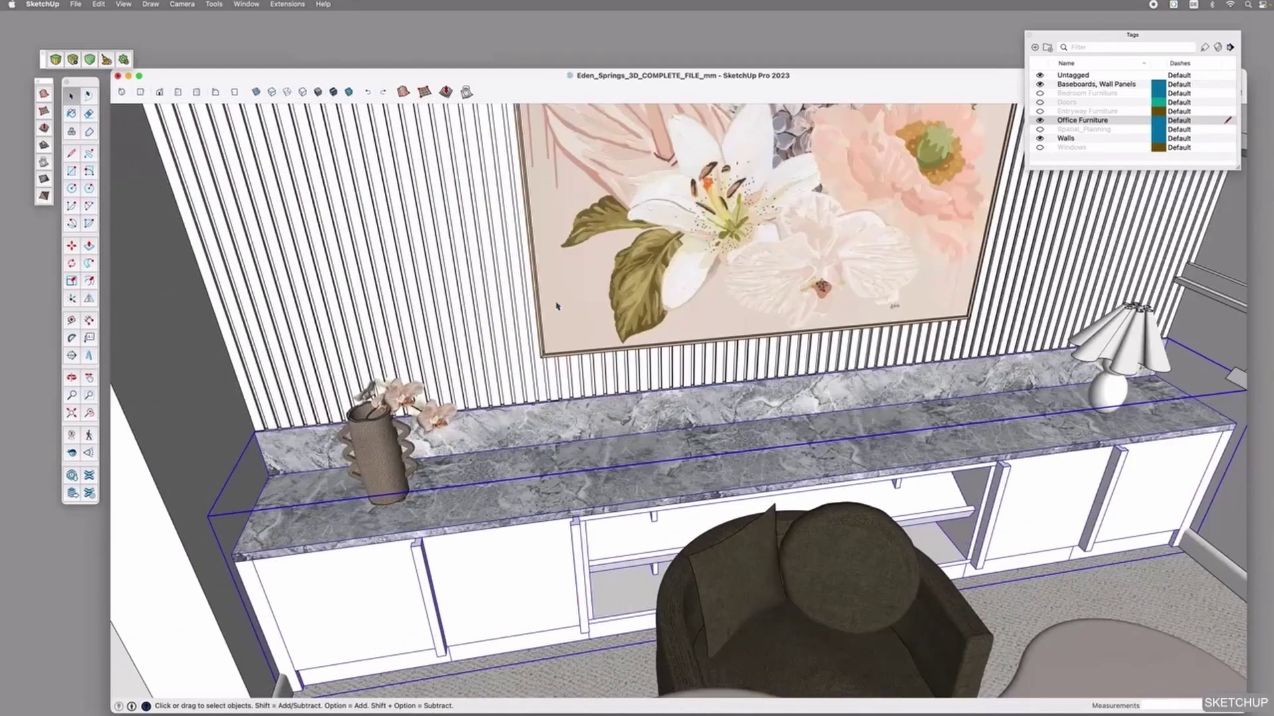
# Inspect the console in X-ray, then delete and restore the marble countertop
pyautogui.click(256, 92)
pyautogui.press('o')
pyautogui.moveTo(659, 566); pyautogui.dragTo(691, 569)
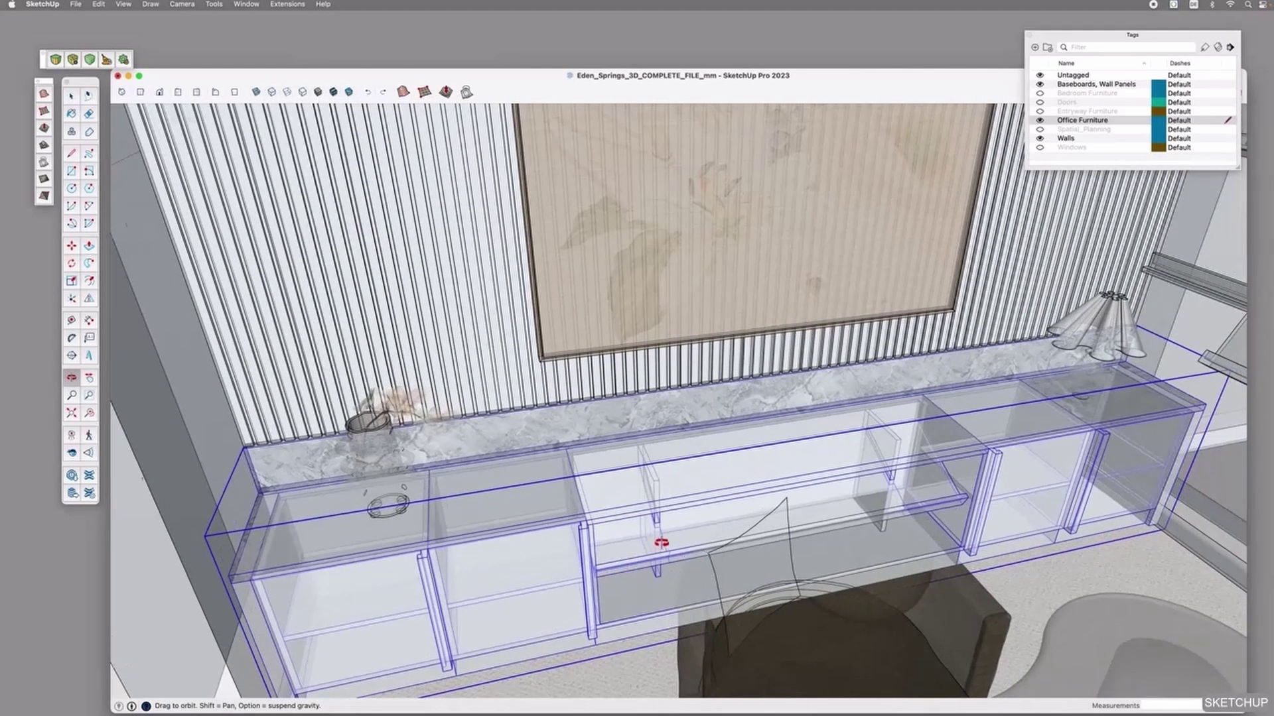
pyautogui.scroll(10, 662, 543)
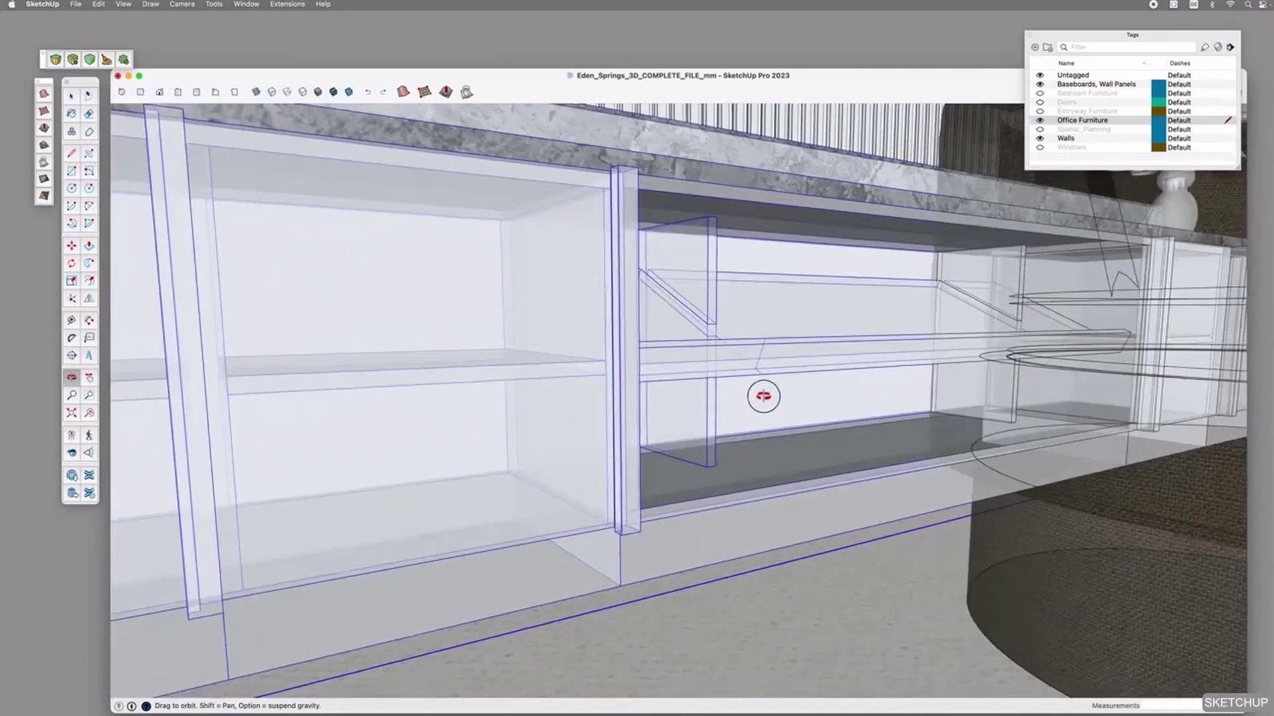
pyautogui.moveTo(763, 397); pyautogui.dragTo(497, 213)
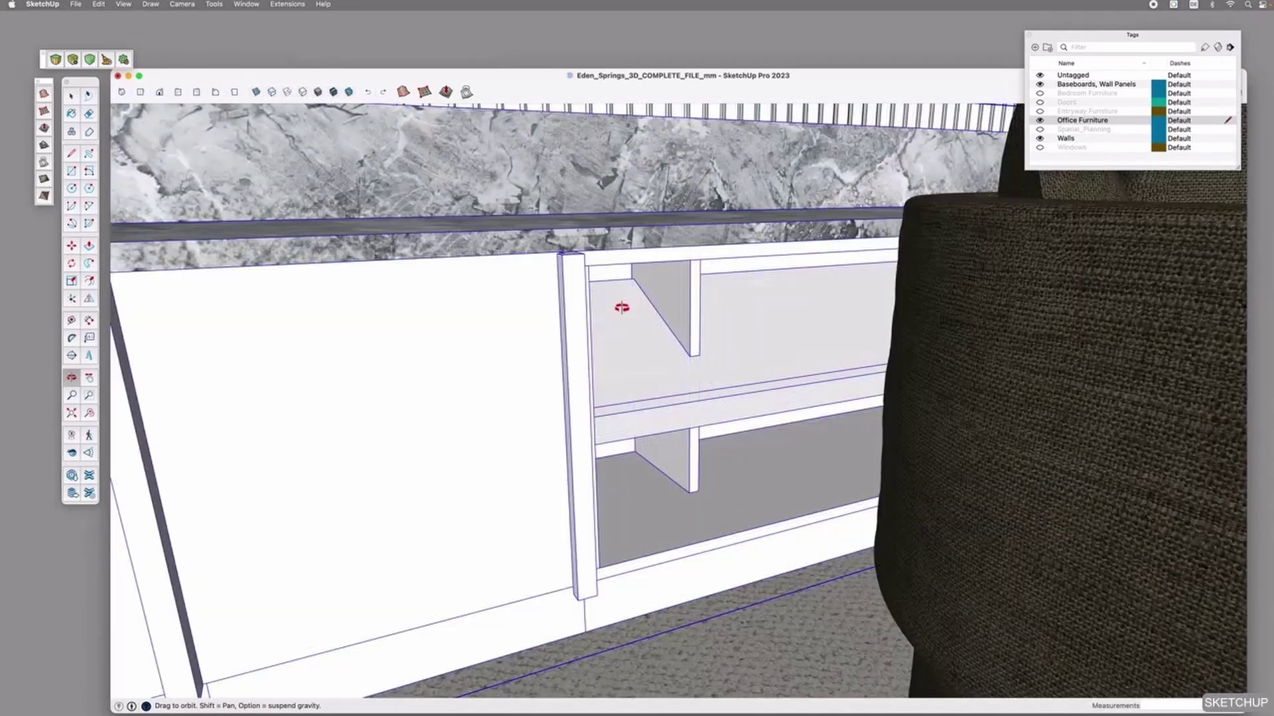
pyautogui.moveTo(625, 306); pyautogui.dragTo(763, 371)
pyautogui.press('space')
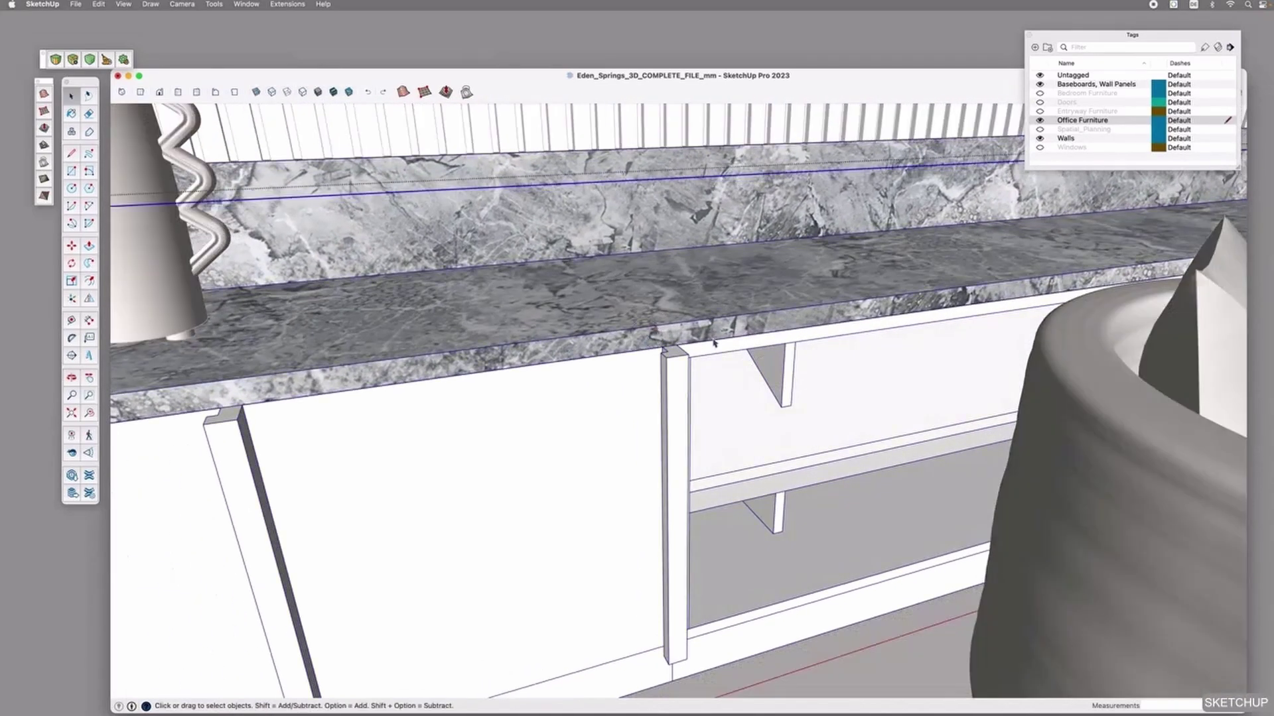
pyautogui.scroll(-4, 669, 345)
pyautogui.press('Delete')
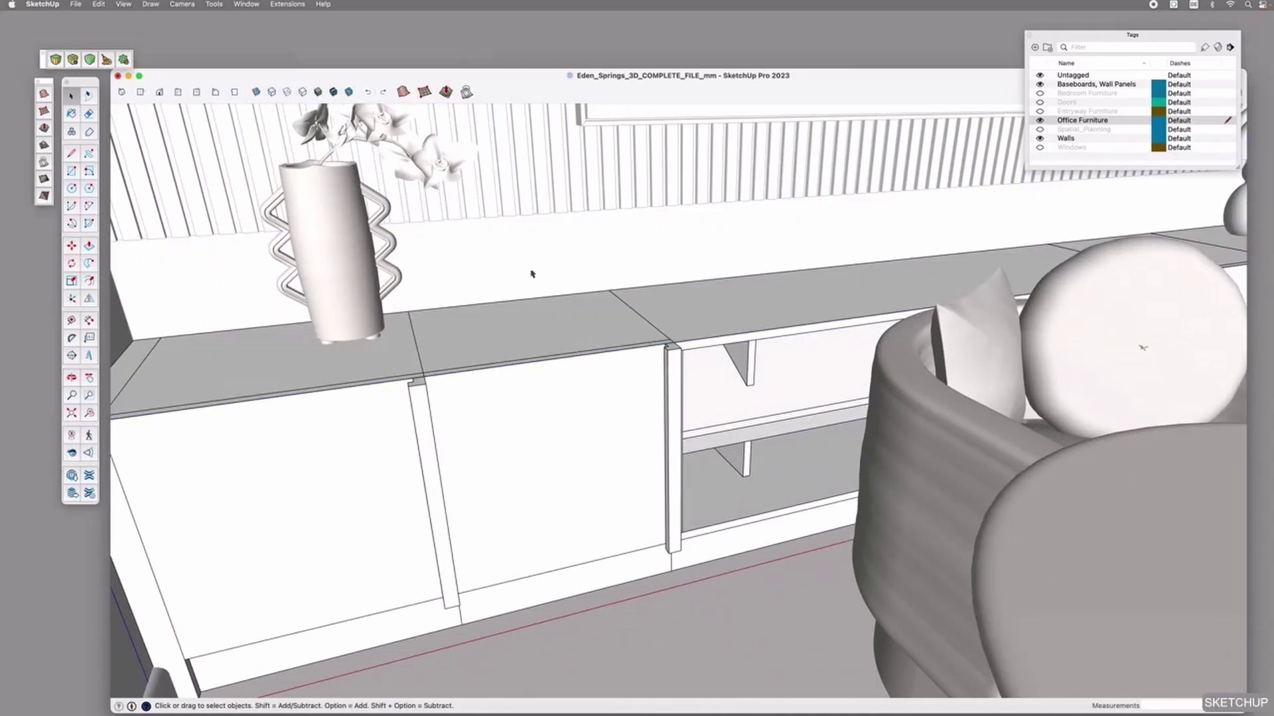
pyautogui.press('super+z')
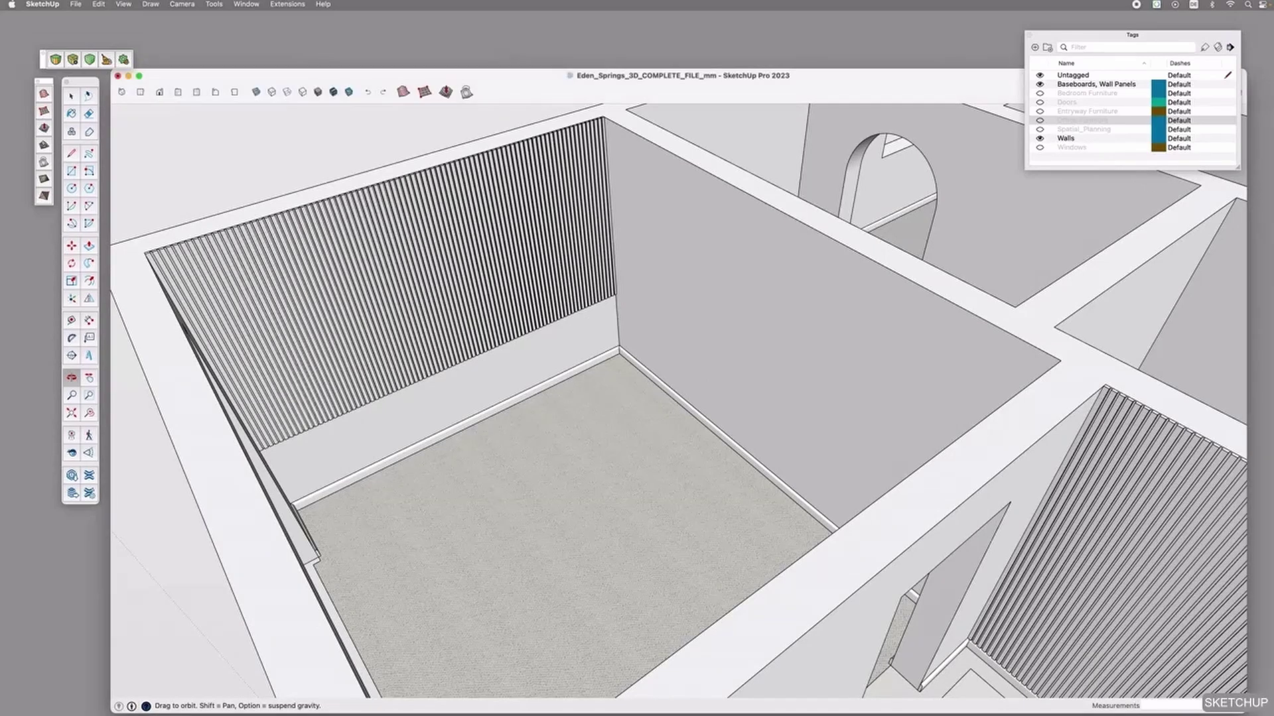
# Toggle the Office Furniture tag's visibility on and off, leaving it hidden
pyautogui.click(1040, 121)
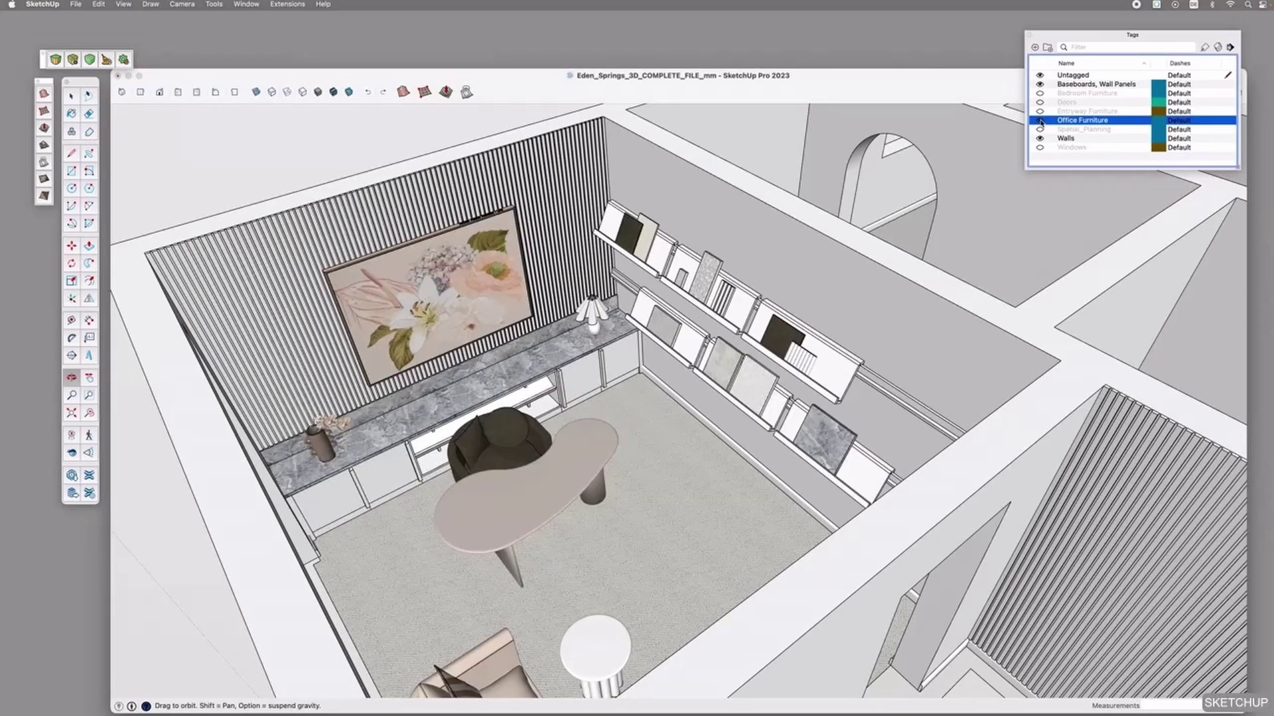
pyautogui.click(1040, 120)
pyautogui.scroll(3, 597, 292)
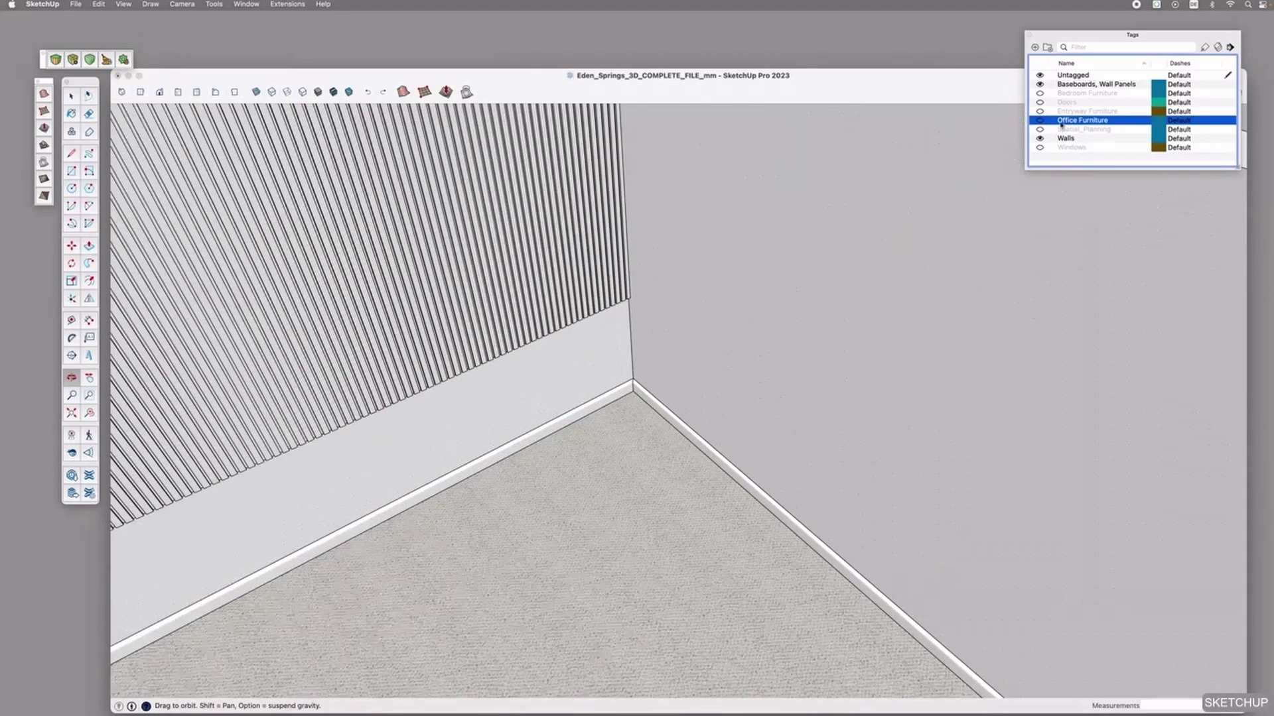
pyautogui.click(1040, 121)
pyautogui.click(1040, 121)
pyautogui.scroll(-5, 889, 407)
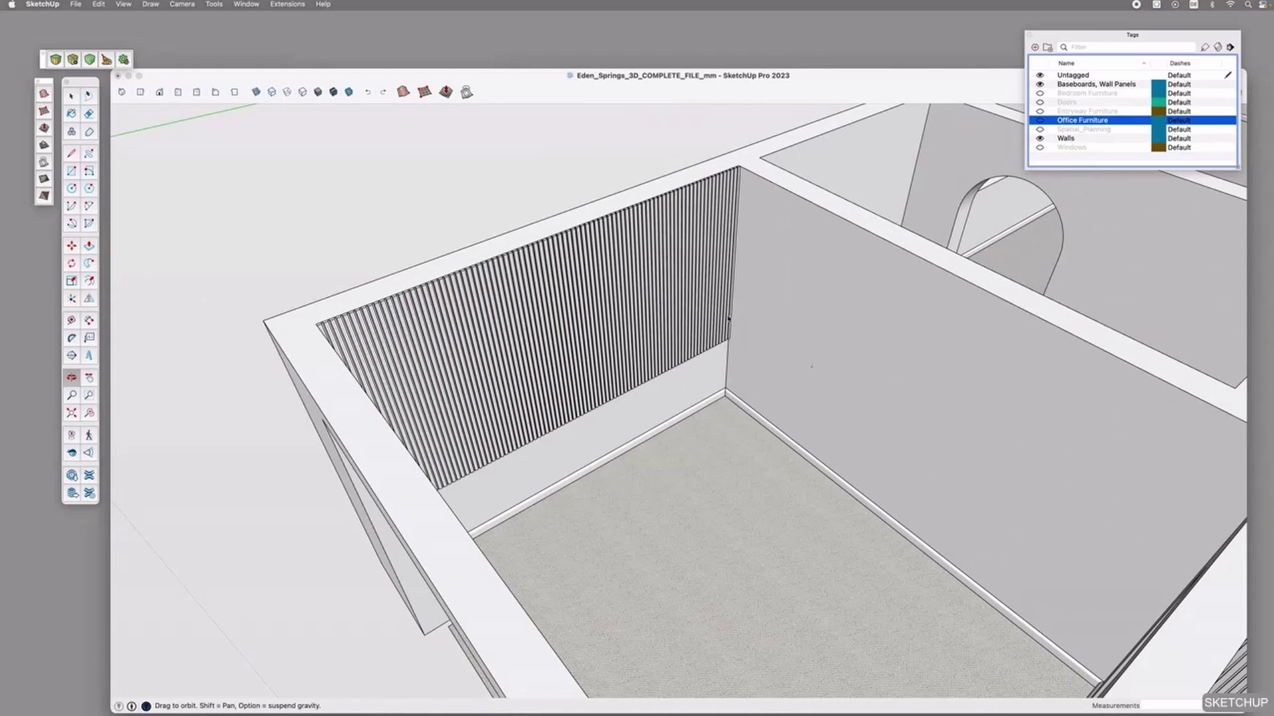
# Enter the slatted wall panel group and check a slat's context options
pyautogui.press('space')
pyautogui.doubleClick(657, 278)
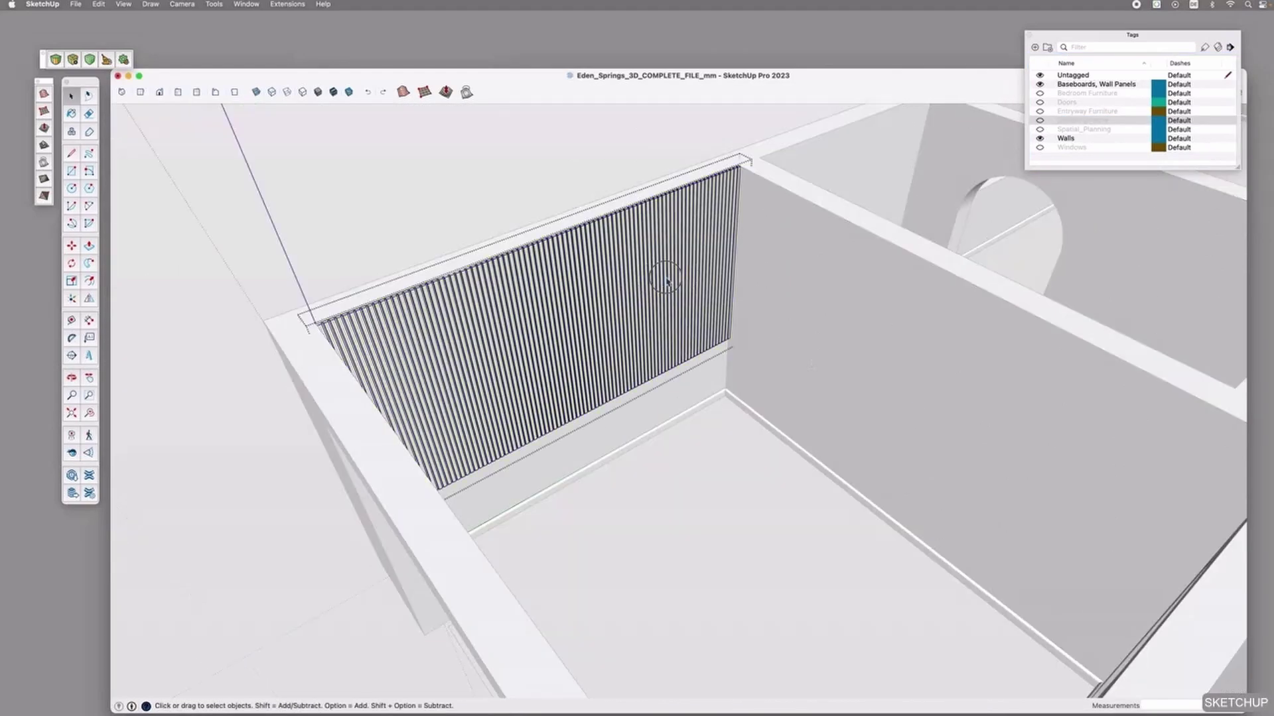
pyautogui.rightClick(667, 280)
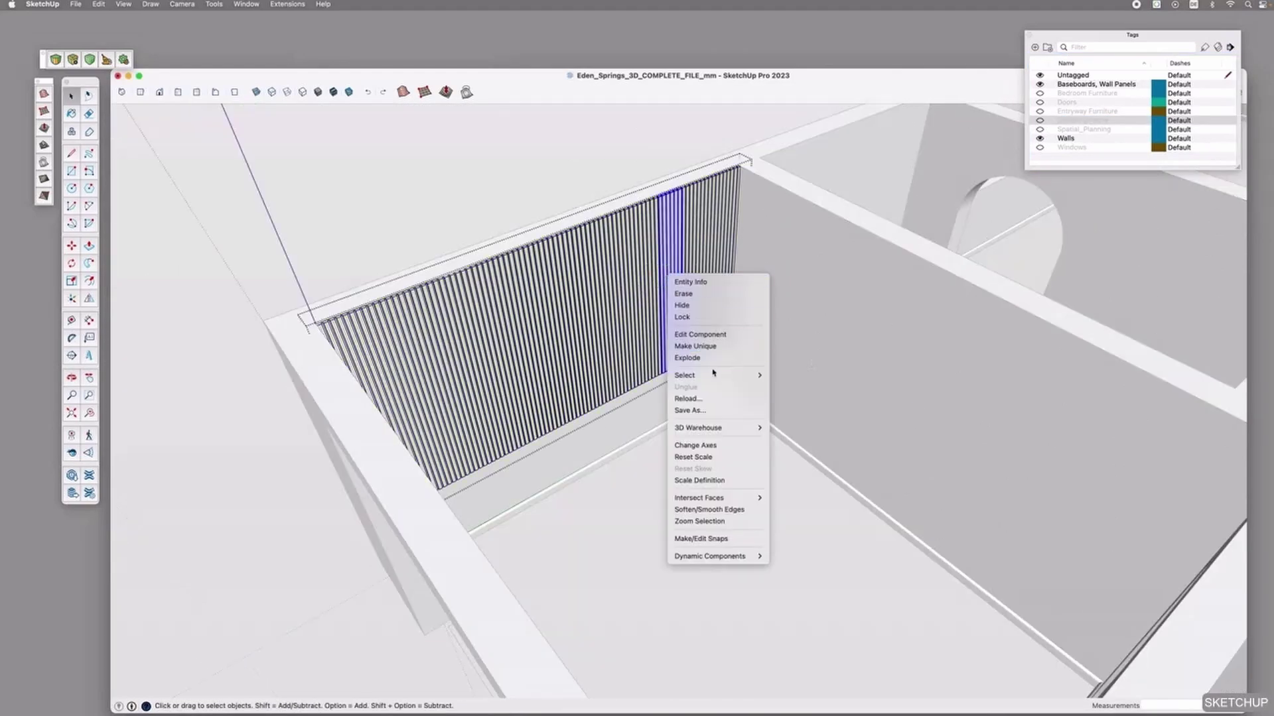
pyautogui.click(534, 296)
# Exit the wall panel group and make the Office Furniture tag visible again
pyautogui.click(535, 194)
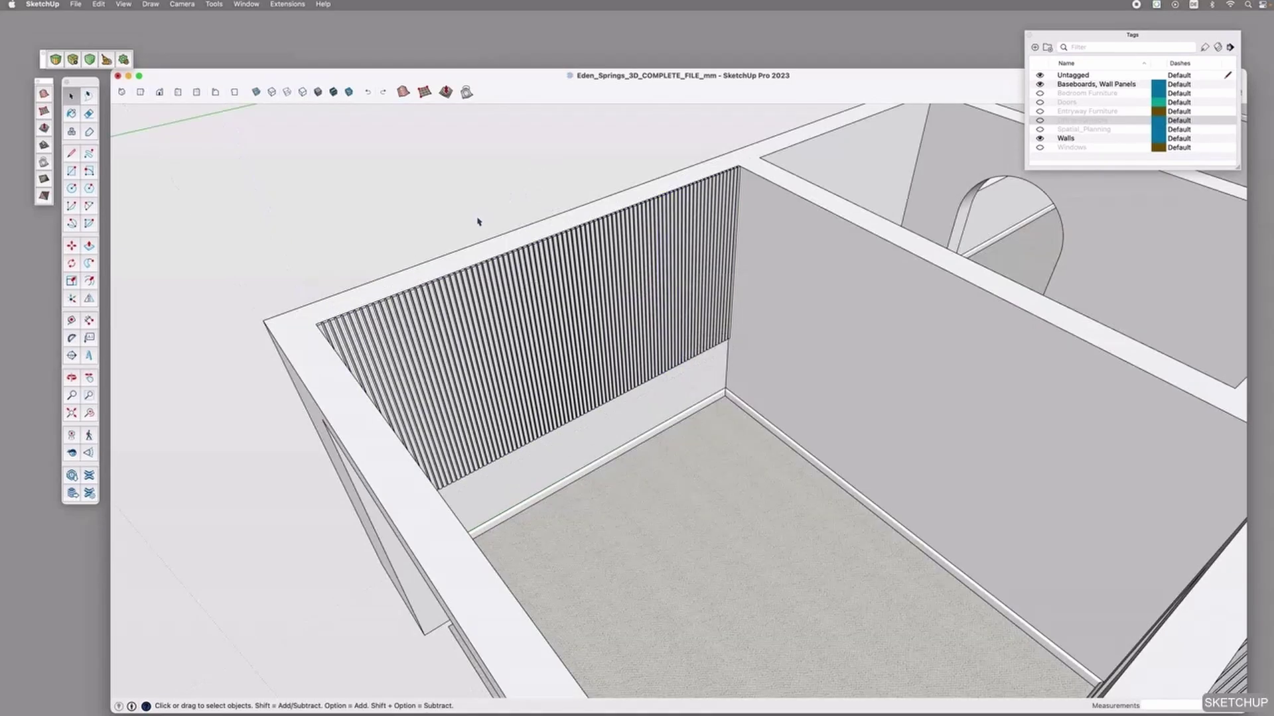
pyautogui.scroll(-4, 529, 256)
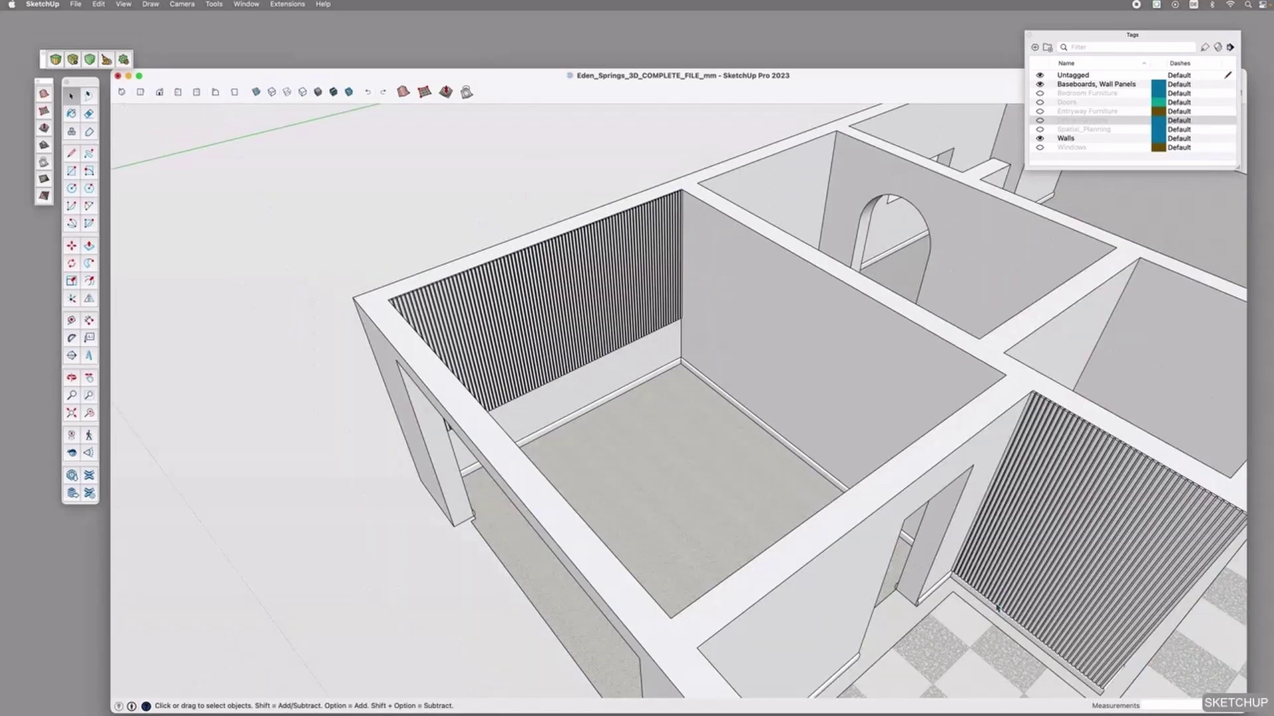
pyautogui.click(1039, 120)
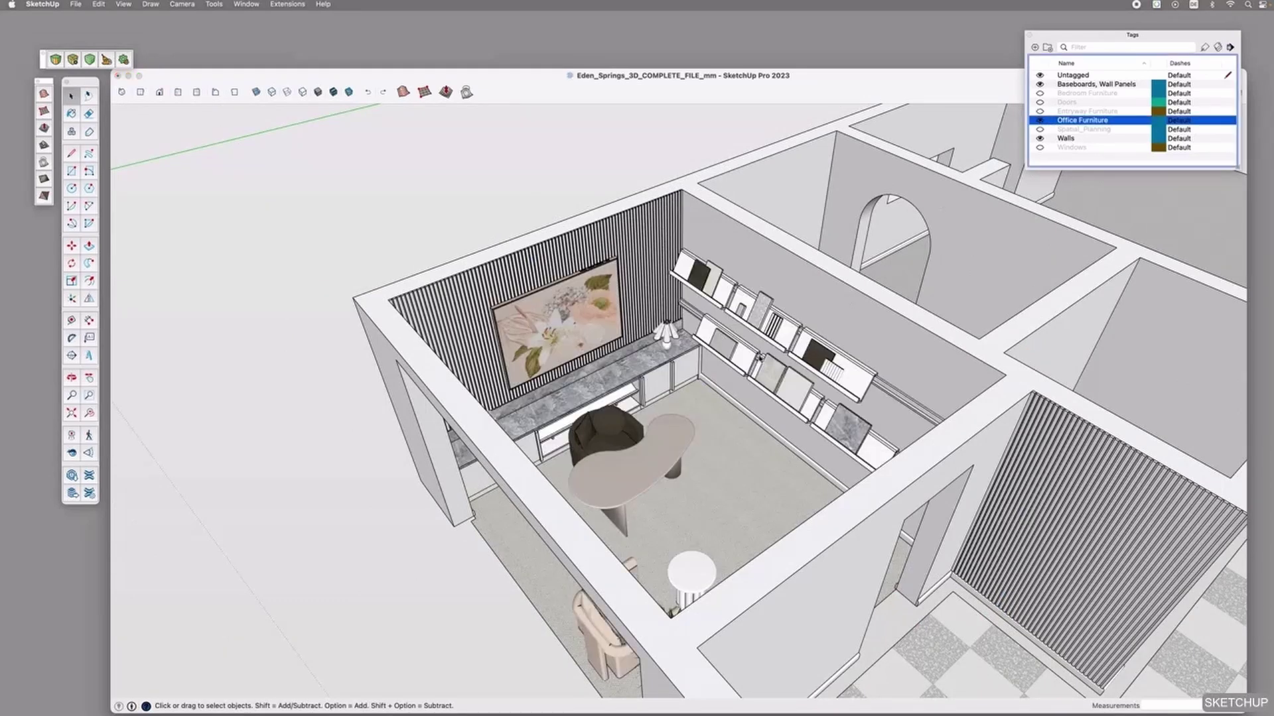
pyautogui.scroll(5, 567, 330)
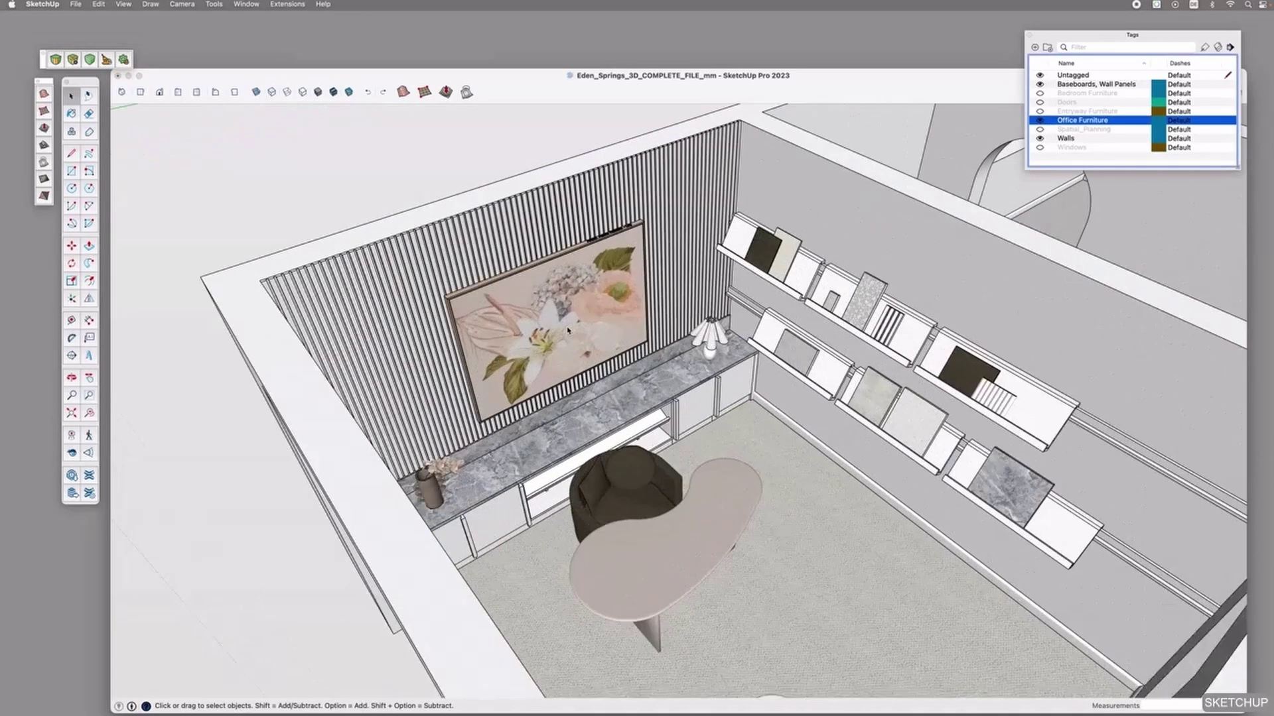
pyautogui.scroll(2, 568, 330)
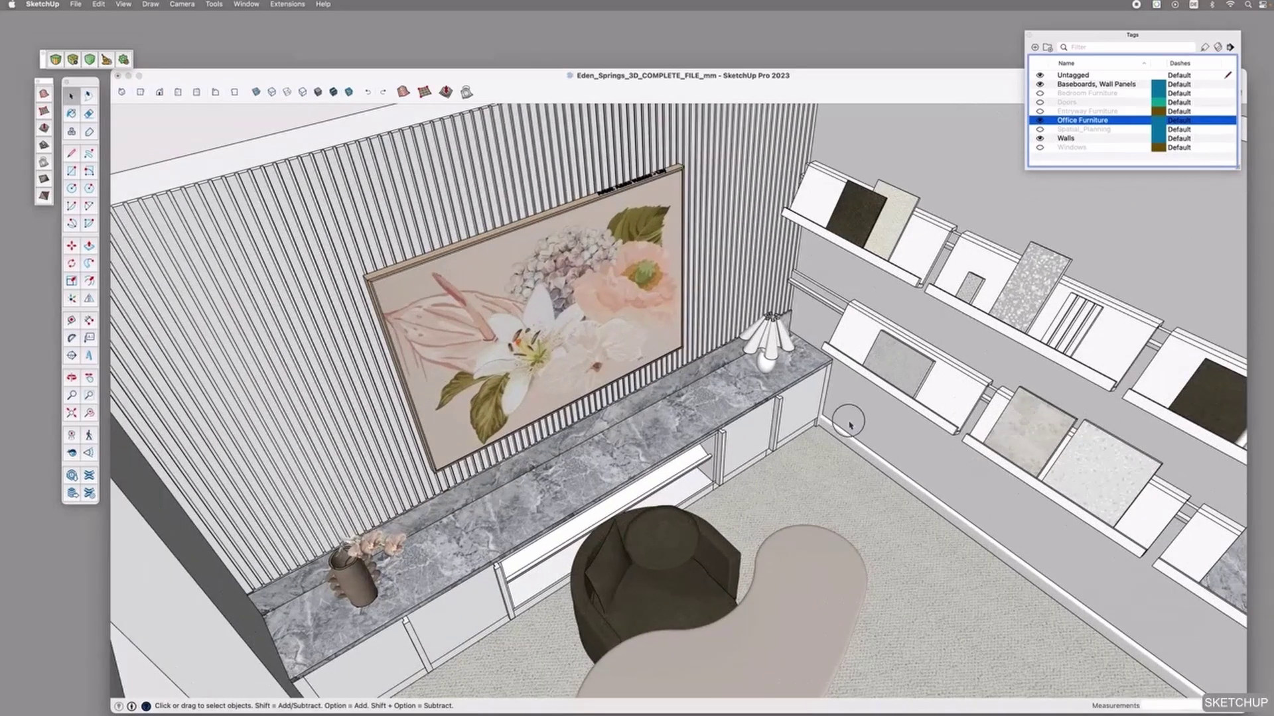
# Move the upper right sample-board shelf along the office wall, about 76 mm
pyautogui.press('o')
pyautogui.moveTo(865, 439)
pyautogui.mouseDown()
pyautogui.moveTo(978, 511)
pyautogui.moveTo(819, 486)
pyautogui.moveTo(853, 477)
pyautogui.moveTo(872, 516)
pyautogui.moveTo(913, 520)
pyautogui.moveTo(889, 484)
pyautogui.moveTo(837, 462)
pyautogui.moveTo(821, 438)
pyautogui.moveTo(967, 447)
pyautogui.moveTo(981, 484)
pyautogui.moveTo(975, 571)
pyautogui.moveTo(643, 603)
pyautogui.moveTo(774, 512)
pyautogui.moveTo(886, 522)
pyautogui.moveTo(710, 489)
pyautogui.moveTo(568, 418)
pyautogui.moveTo(603, 403)
pyautogui.mouseUp()
pyautogui.moveTo(672, 347); pyautogui.dragTo(524, 512)
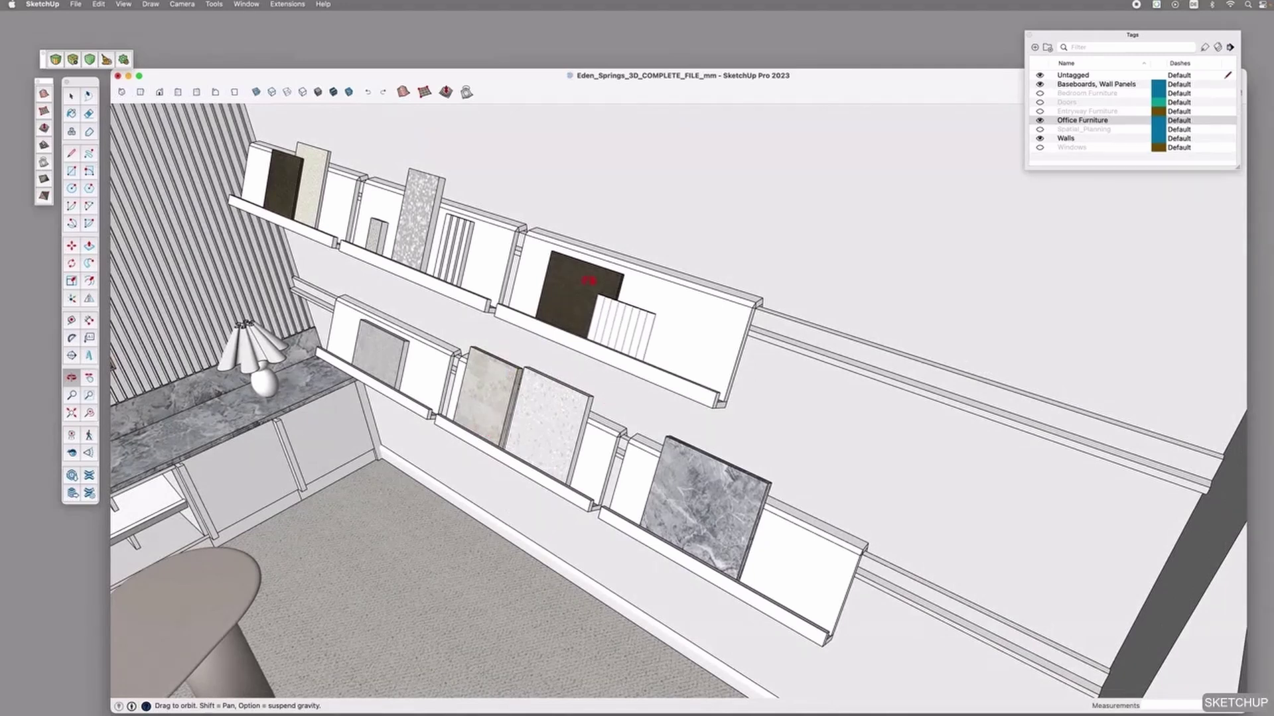
pyautogui.press('space')
pyautogui.click(720, 328)
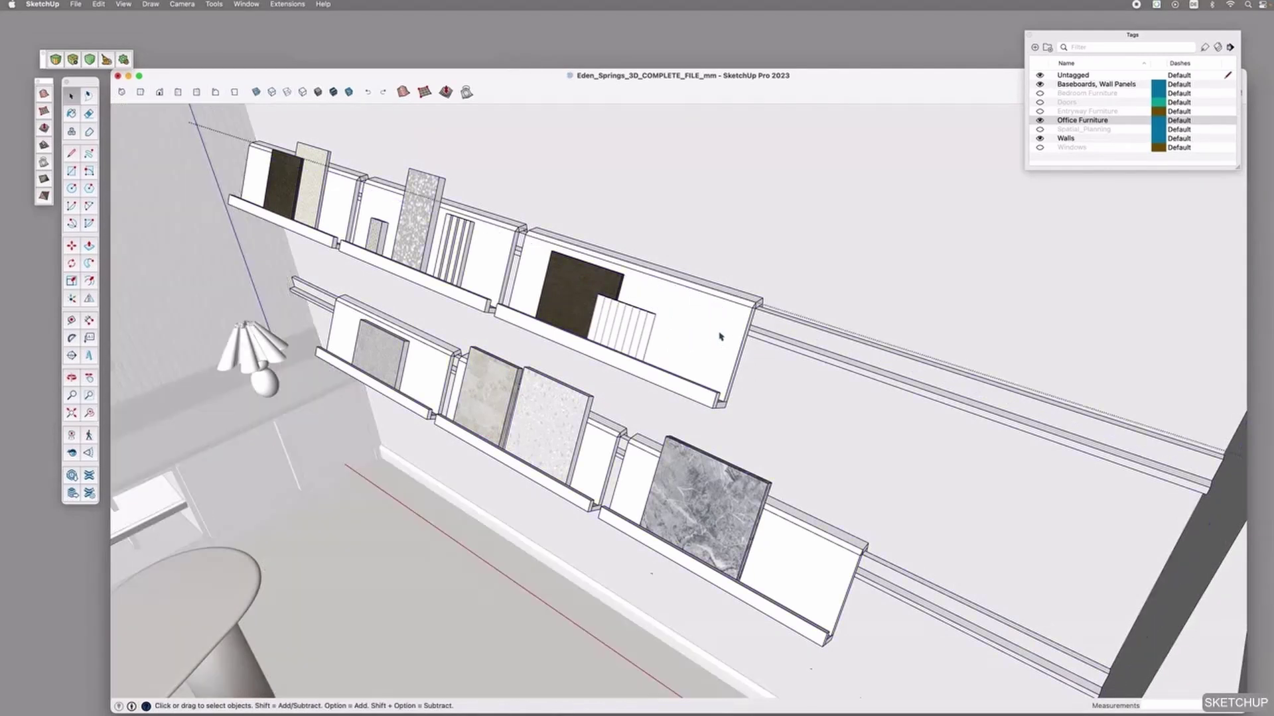
pyautogui.scroll(5, 702, 326)
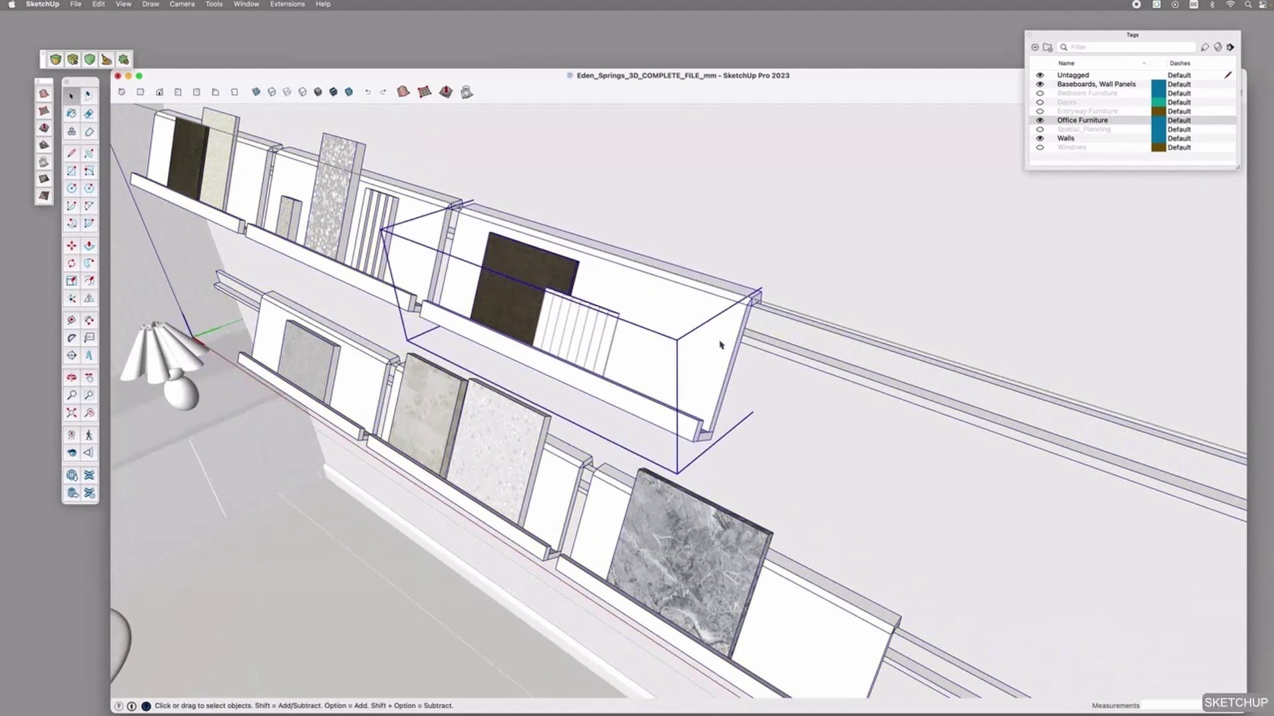
pyautogui.press('m')
pyautogui.click(723, 346)
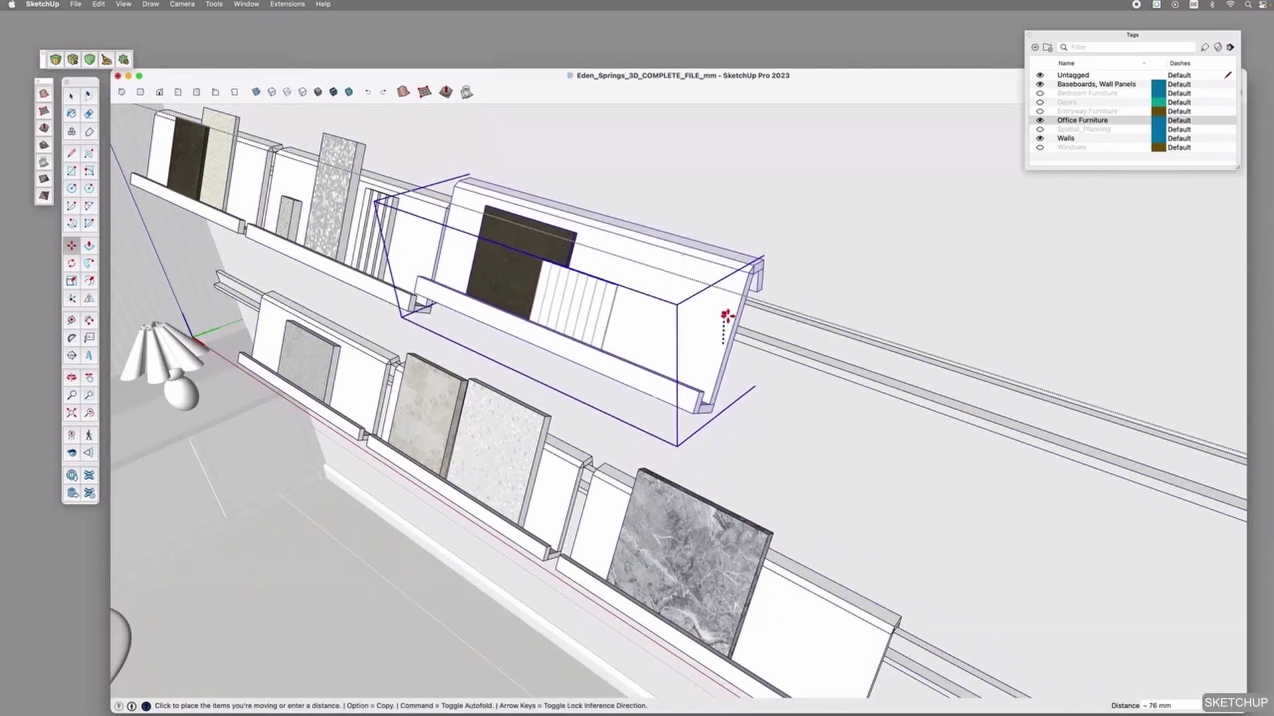